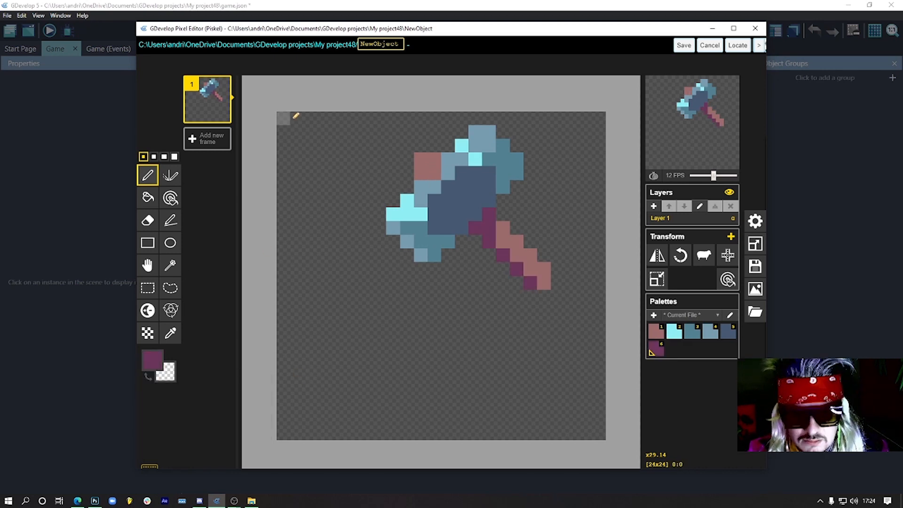
# Shade the hammer sprite's handle and head with brown and purple pixels, and pick the dark outline colour #1e0517.
pyautogui.click(153, 360)
pyautogui.moveTo(503, 242); pyautogui.dragTo(530, 269)
pyautogui.moveTo(490, 200); pyautogui.dragTo(421, 200)
pyautogui.click(152, 360)
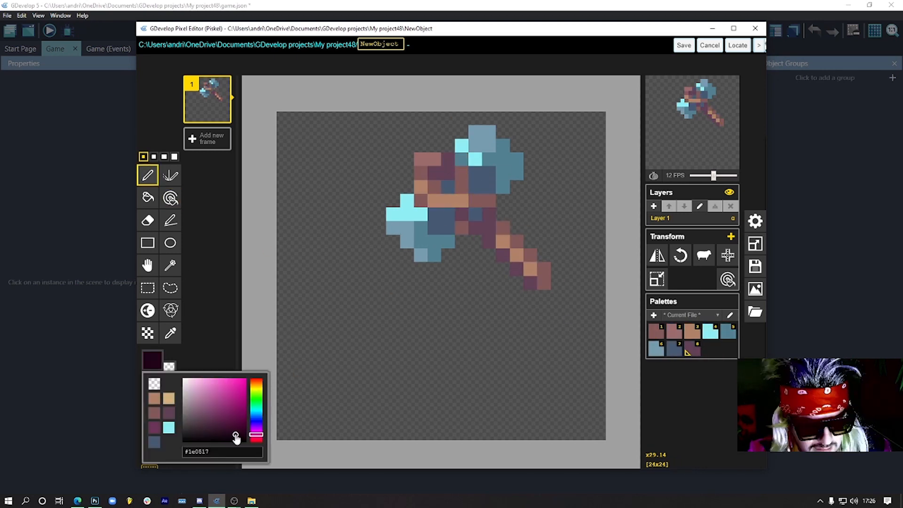
pyautogui.click(171, 198)
pyautogui.moveTo(367, 347); pyautogui.dragTo(362, 292)
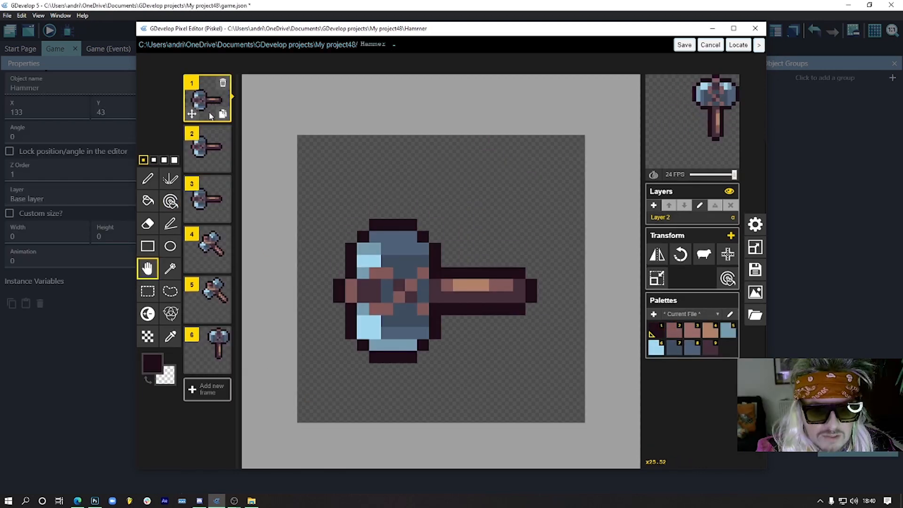
pyautogui.click(210, 150)
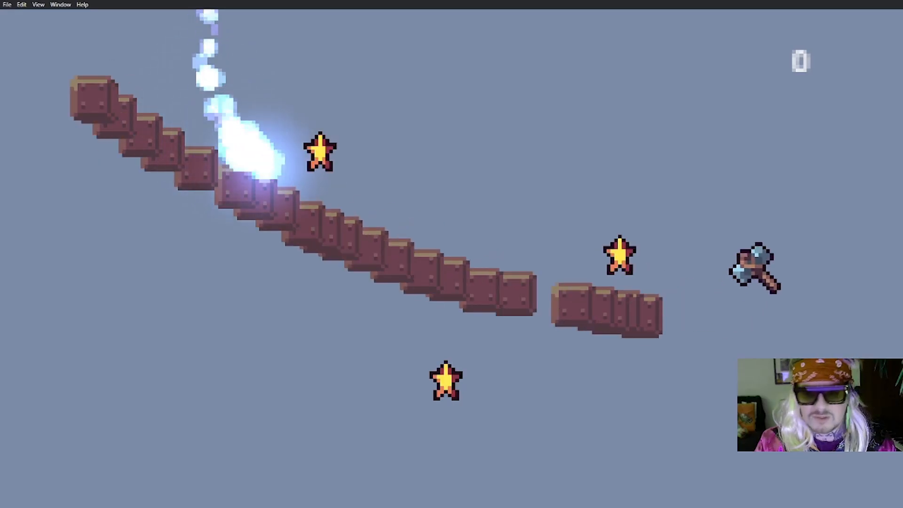
# Play-test the game by drawing block paths with the hammer to guide the glowing fireball to the stars, restarting it once.
pyautogui.moveTo(689, 234); pyautogui.dragTo(614, 339)
pyautogui.moveTo(381, 461); pyautogui.dragTo(662, 296)
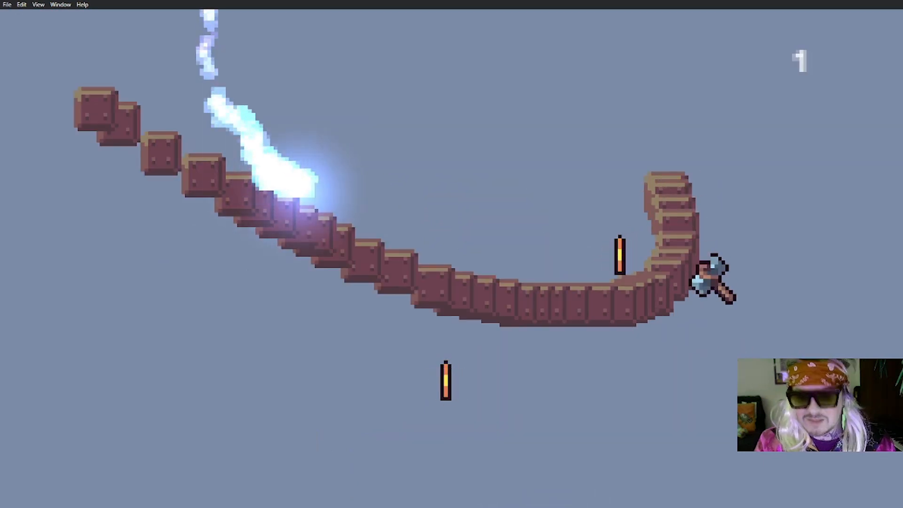
pyautogui.moveTo(712, 278)
pyautogui.mouseDown()
pyautogui.moveTo(599, 337)
pyautogui.moveTo(293, 386)
pyautogui.moveTo(657, 225)
pyautogui.moveTo(427, 438)
pyautogui.moveTo(322, 408)
pyautogui.moveTo(570, 334)
pyautogui.mouseUp()
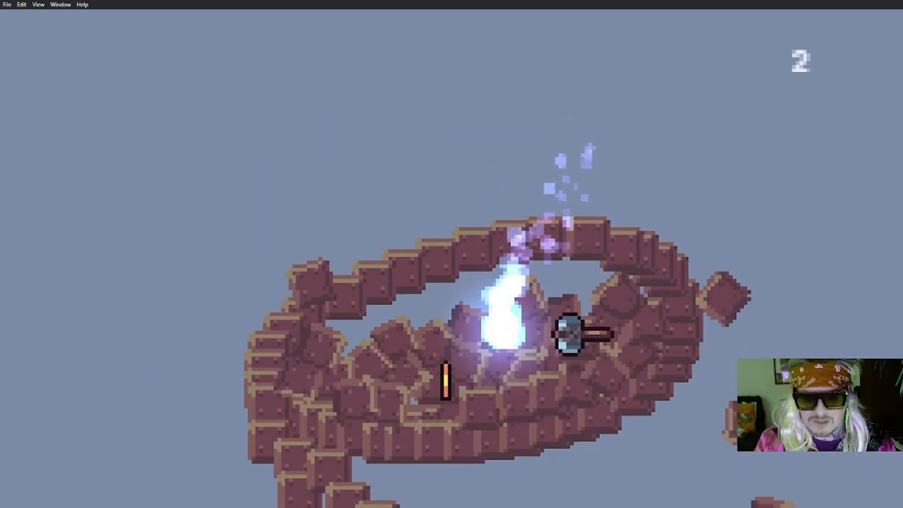
pyautogui.press('r')
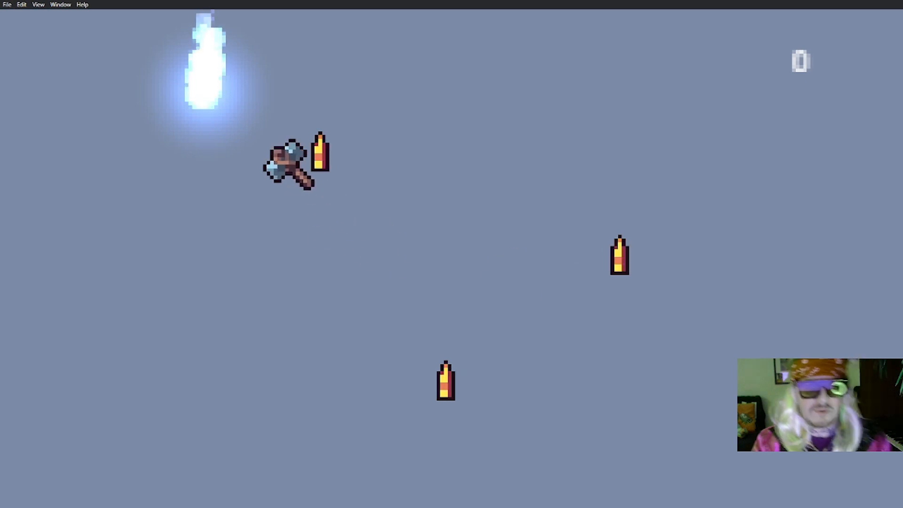
pyautogui.moveTo(126, 94)
pyautogui.mouseDown()
pyautogui.moveTo(617, 292)
pyautogui.moveTo(696, 266)
pyautogui.mouseUp()
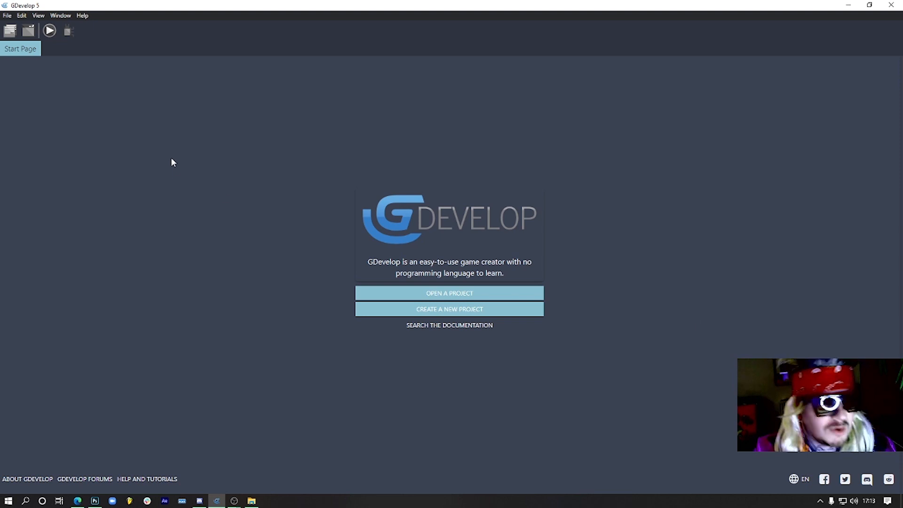
# Create a new project from the Empty game starter in the My project48 folder.
pyautogui.click(7, 15)
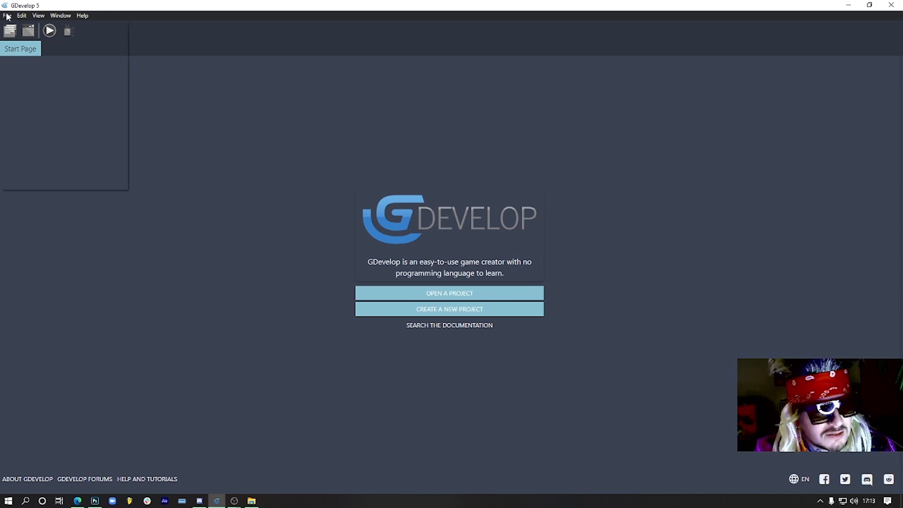
pyautogui.click(18, 24)
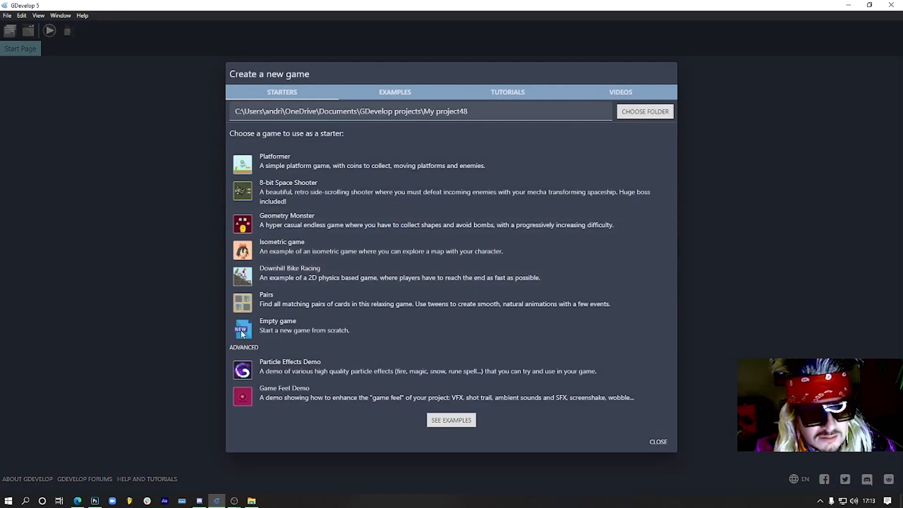
pyautogui.click(301, 332)
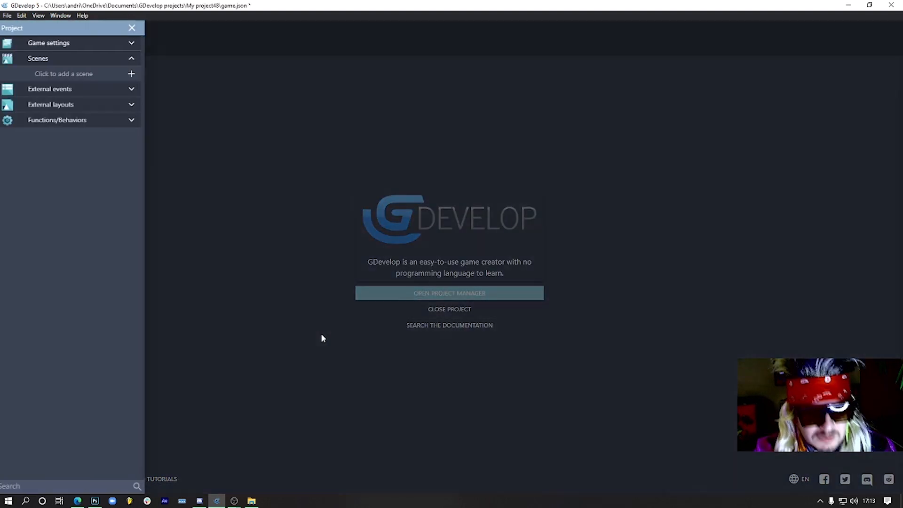
# Set the game resolution in the project properties to 240 wide by 135 high.
pyautogui.click(54, 43)
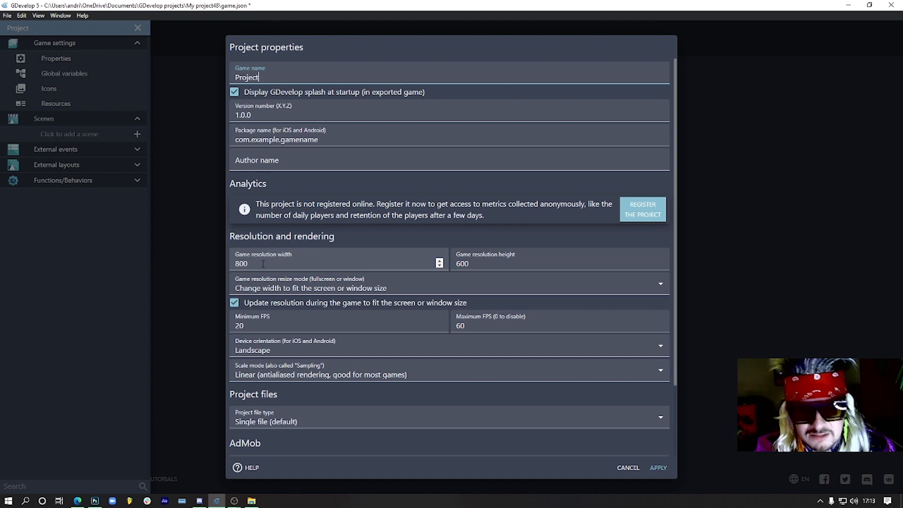
pyautogui.doubleClick(263, 264)
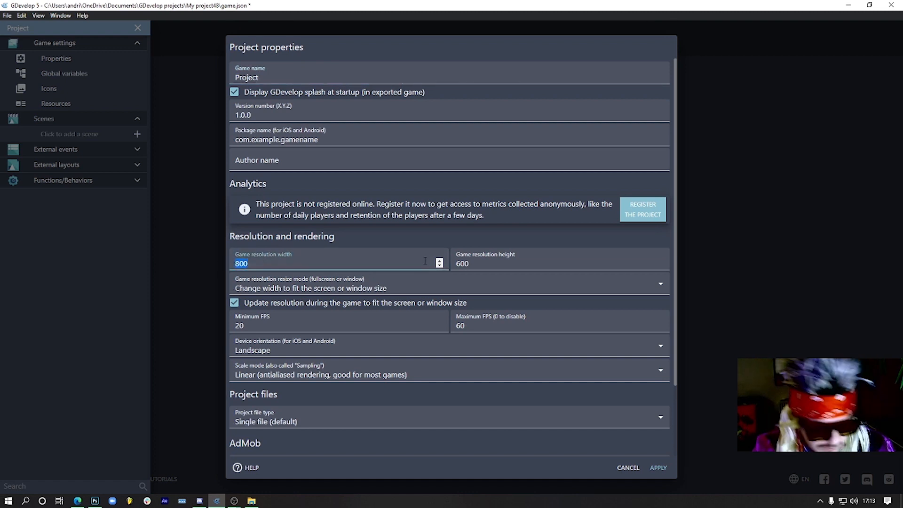
pyautogui.write('2')
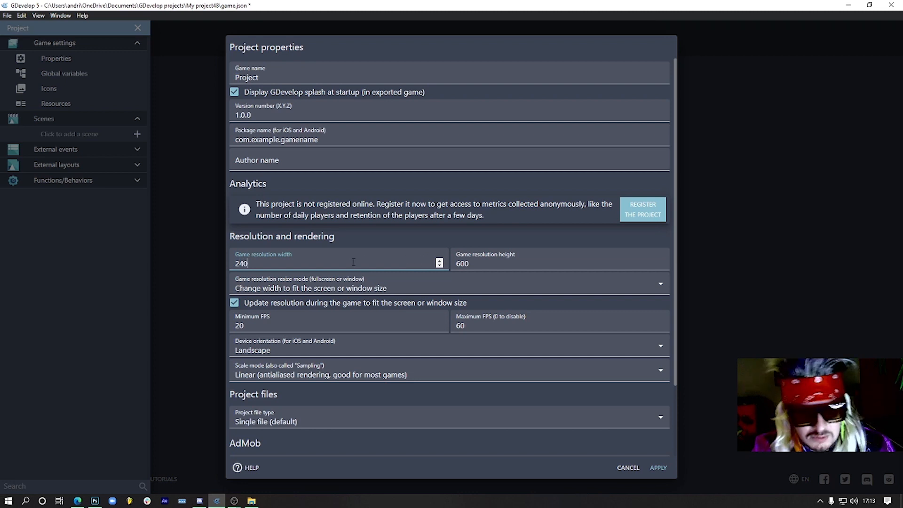
pyautogui.write('40')
pyautogui.press('Tab')
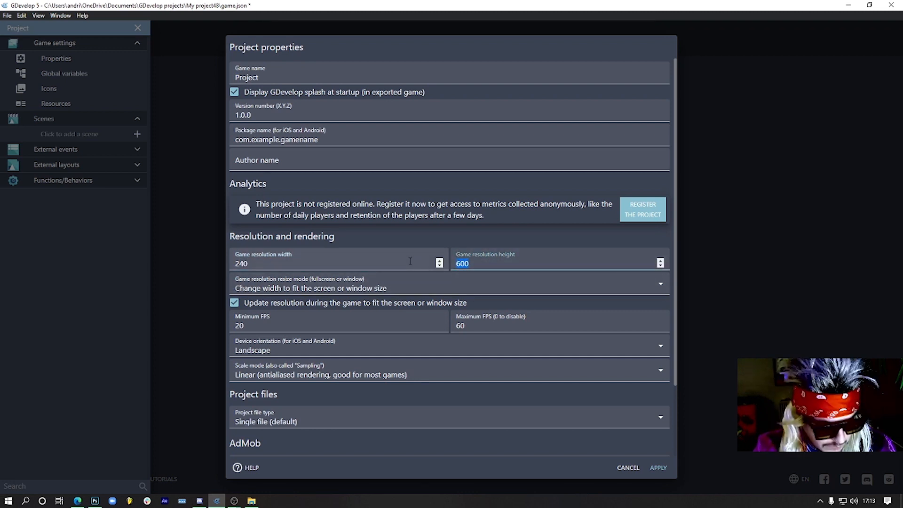
pyautogui.write('135')
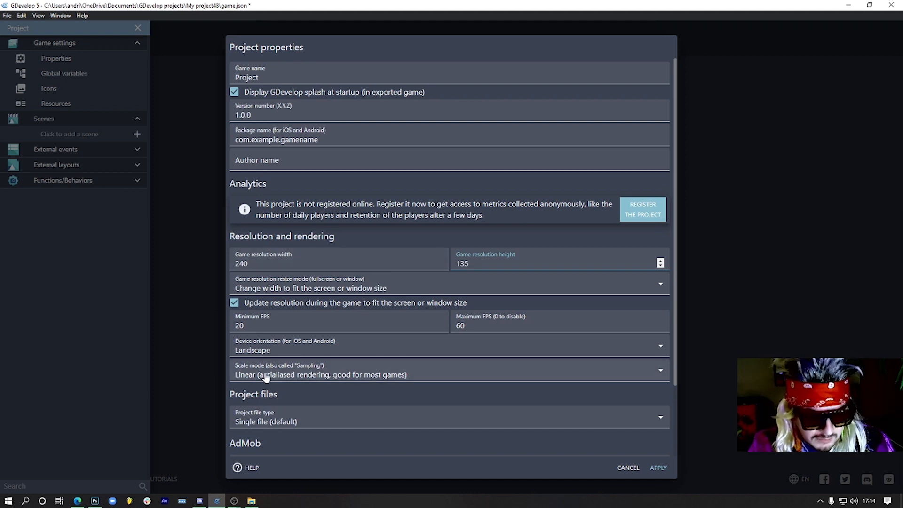
# Set the project's scale mode to Nearest (no antialiasing) and apply the project properties.
pyautogui.click(304, 377)
pyautogui.click(289, 399)
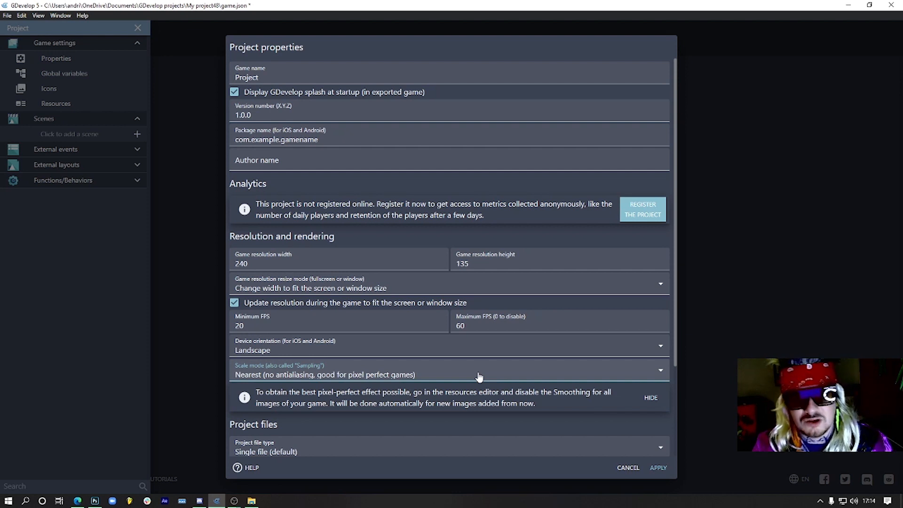
pyautogui.click(658, 467)
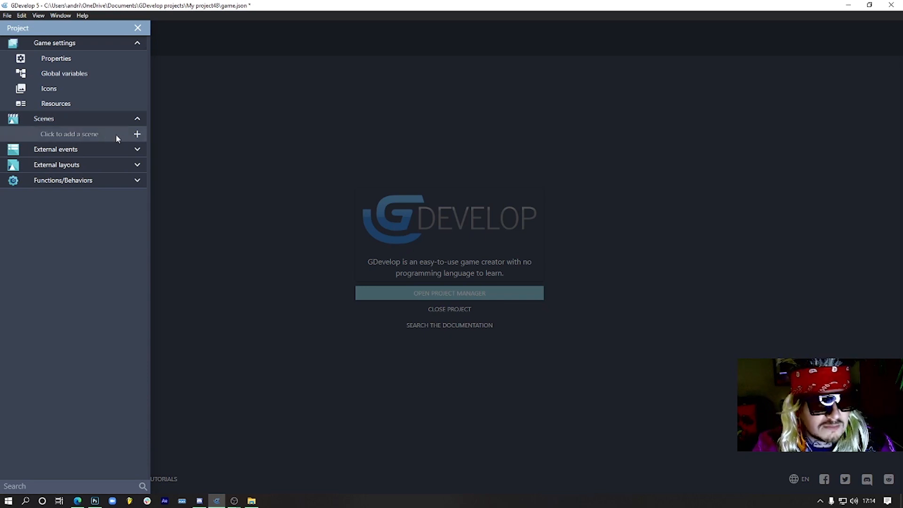
# Add a new scene named "Game" to the project and open it in the scene editor.
pyautogui.click(135, 133)
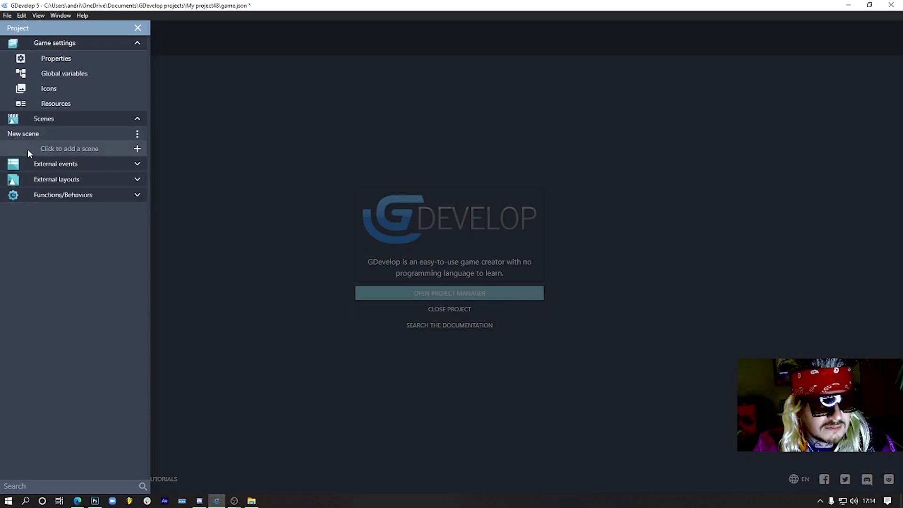
pyautogui.click(138, 135)
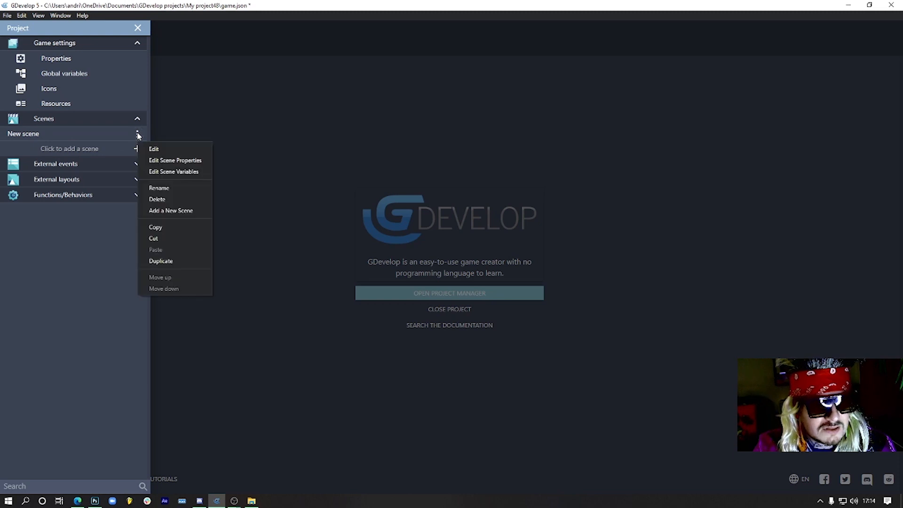
pyautogui.click(174, 187)
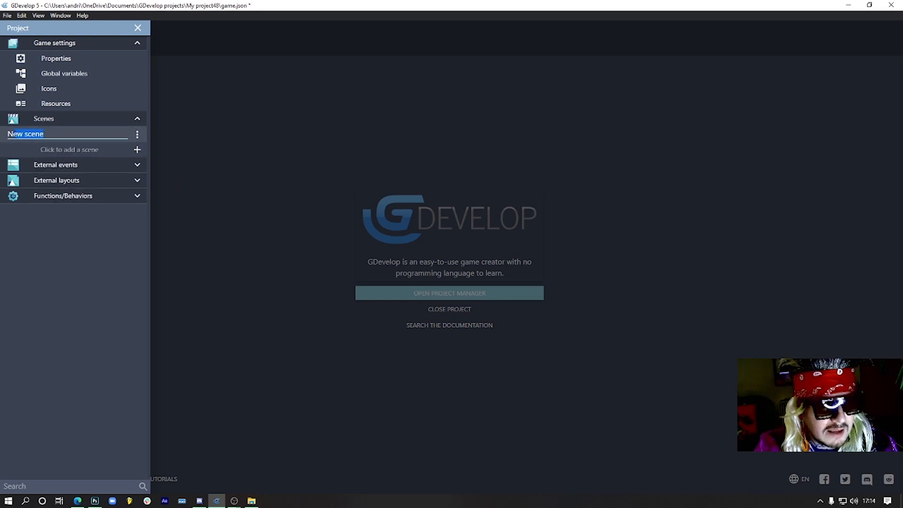
pyautogui.moveTo(13, 134); pyautogui.dragTo(5, 137)
pyautogui.write('Gam')
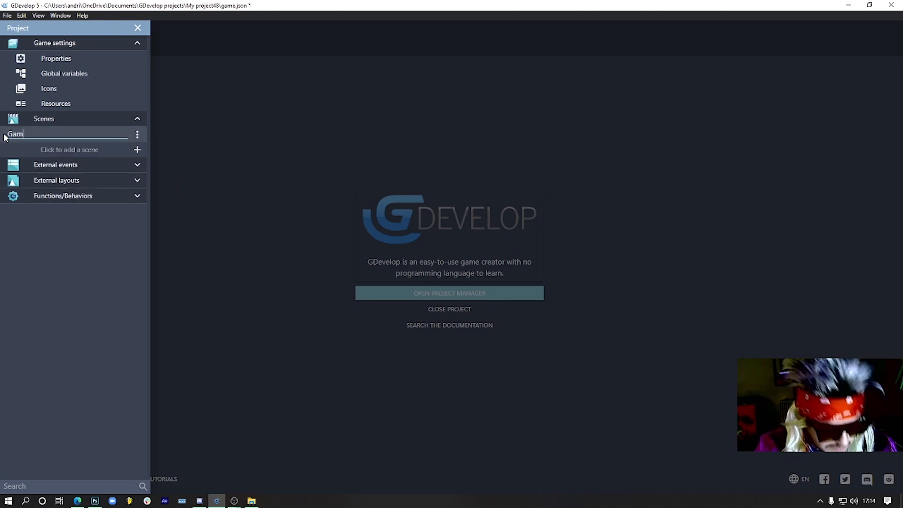
pyautogui.write('e')
pyautogui.press('Return')
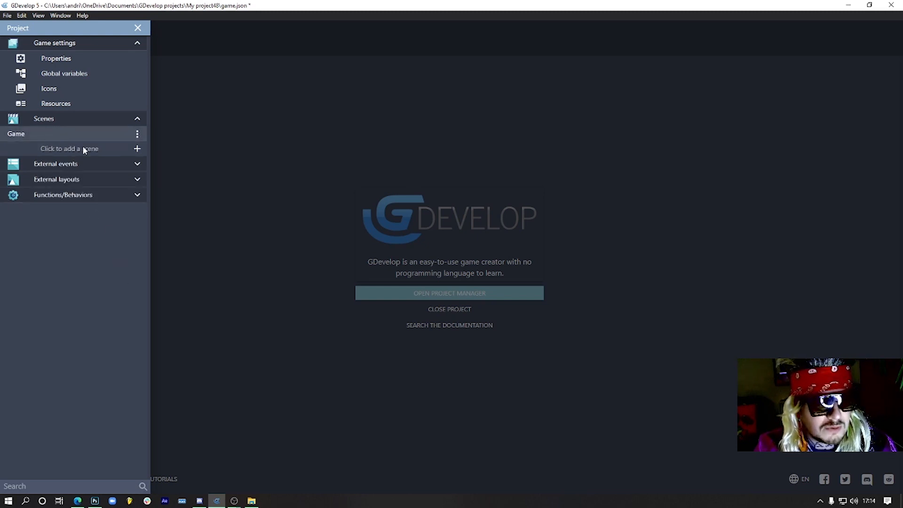
pyautogui.click(83, 139)
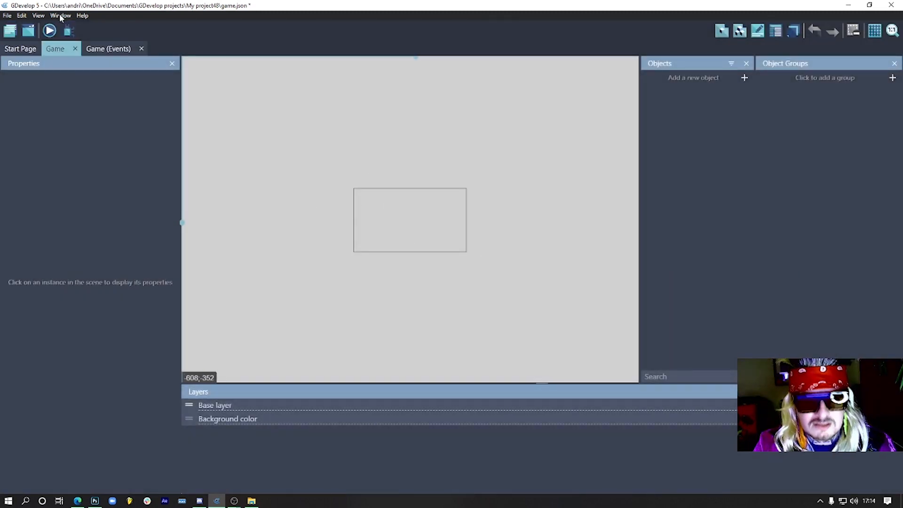
# Run a preview of the empty Game scene to check its window size, and close it.
pyautogui.click(50, 31)
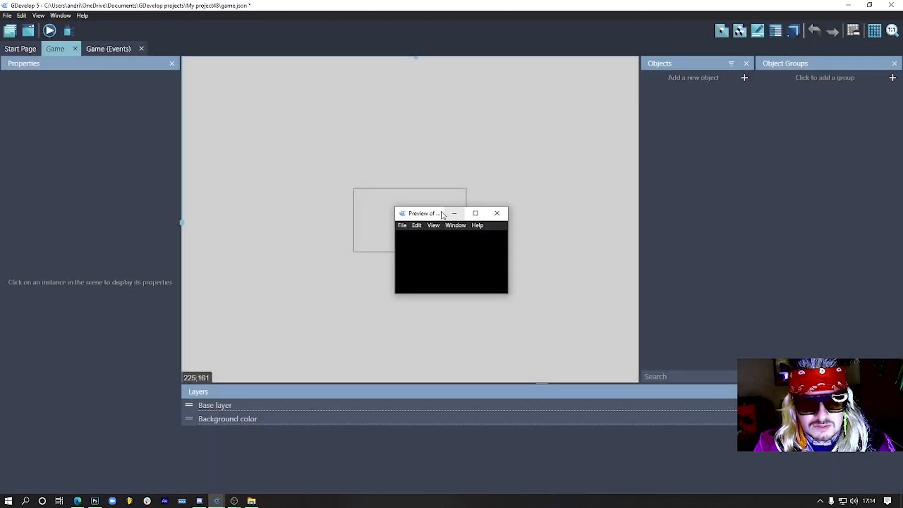
pyautogui.moveTo(440, 213); pyautogui.dragTo(358, 201)
pyautogui.click(417, 201)
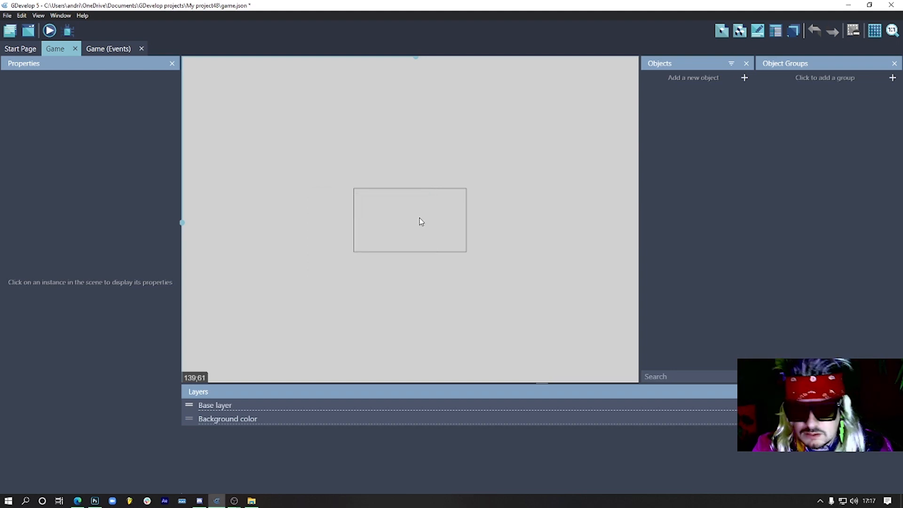
pyautogui.scroll(5, 421, 221)
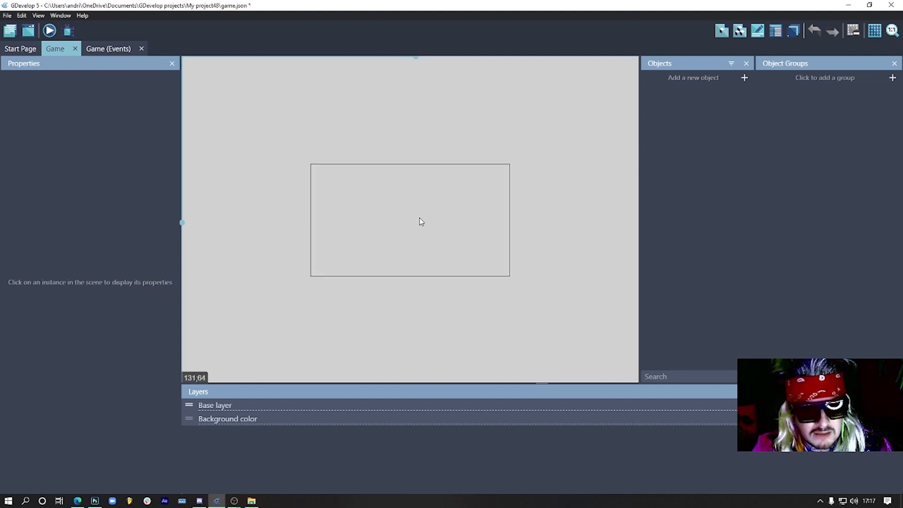
pyautogui.scroll(-3, 421, 221)
pyautogui.scroll(3, 422, 219)
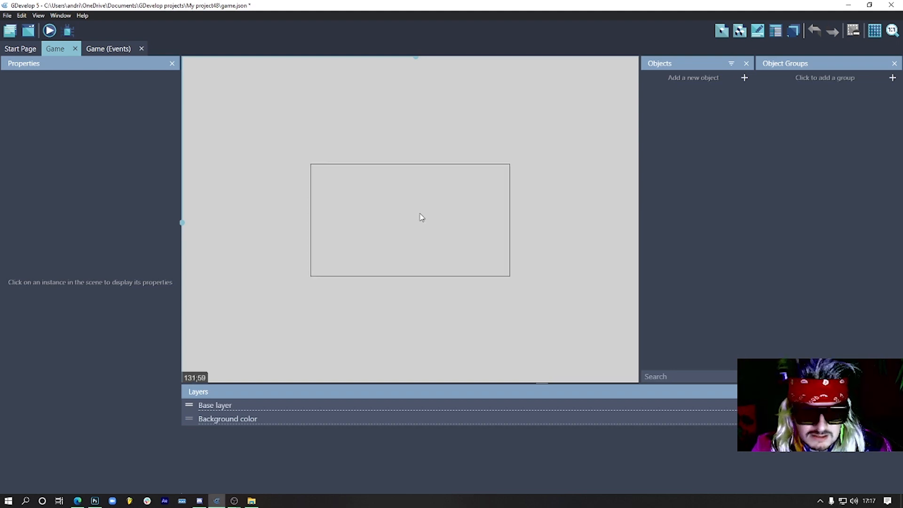
pyautogui.scroll(1, 422, 217)
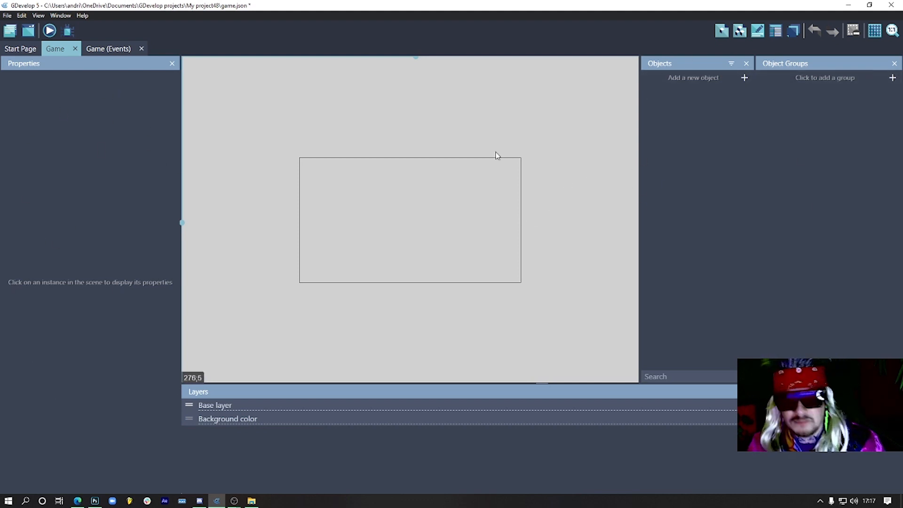
pyautogui.scroll(-3, 309, 183)
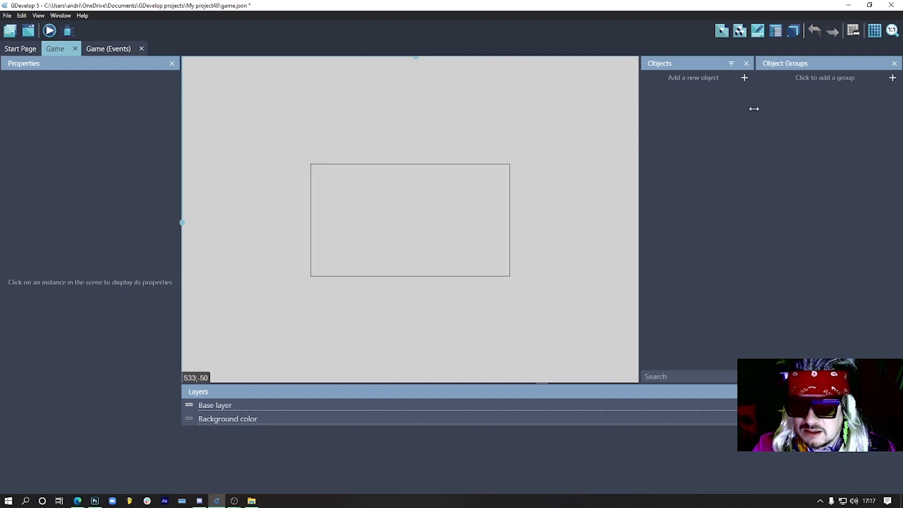
# Add a new Sprite object named "Hammer" to the scene and give it an empty animation.
pyautogui.click(744, 78)
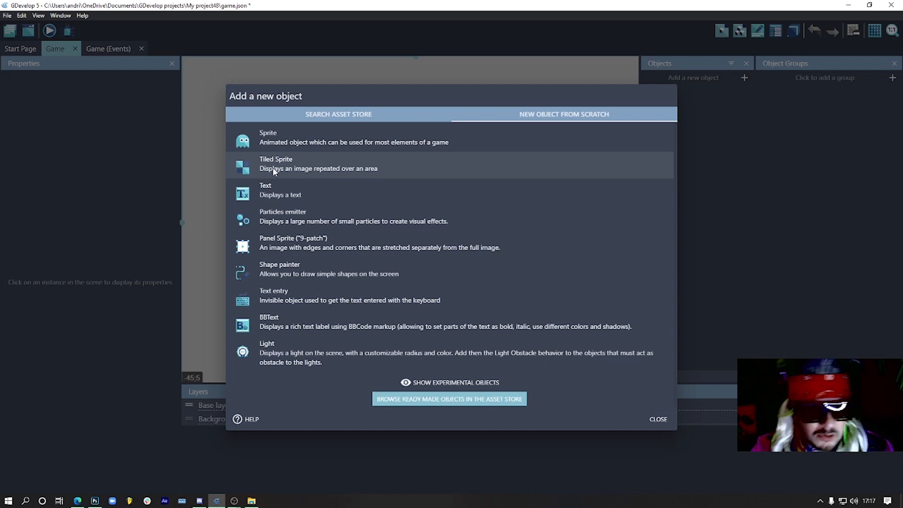
pyautogui.click(284, 139)
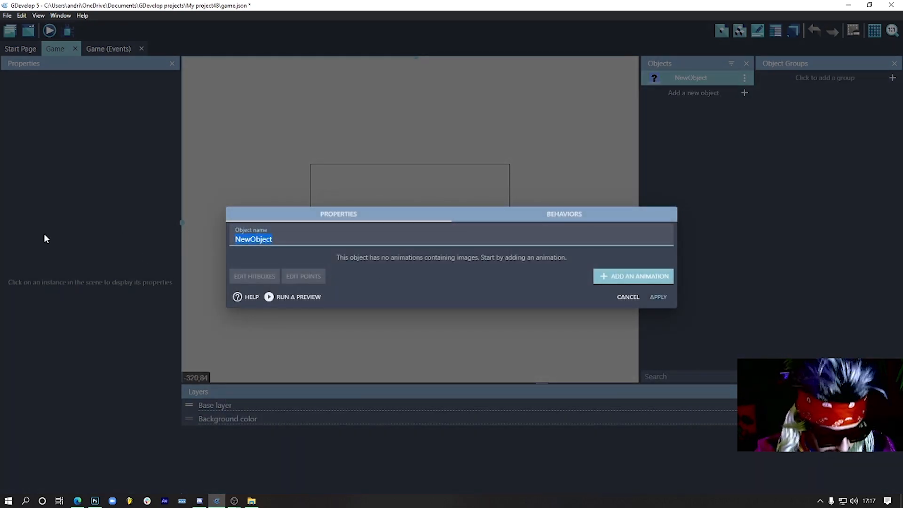
pyautogui.write('Hammer')
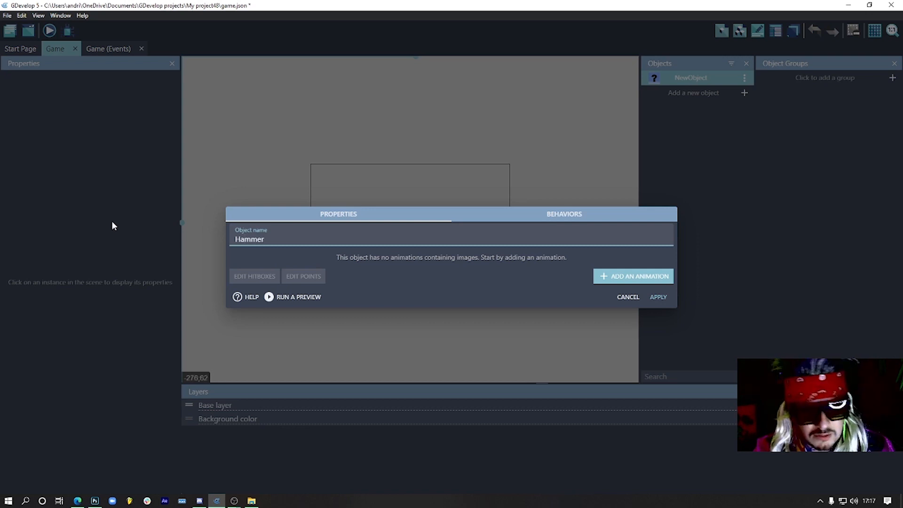
pyautogui.click(627, 277)
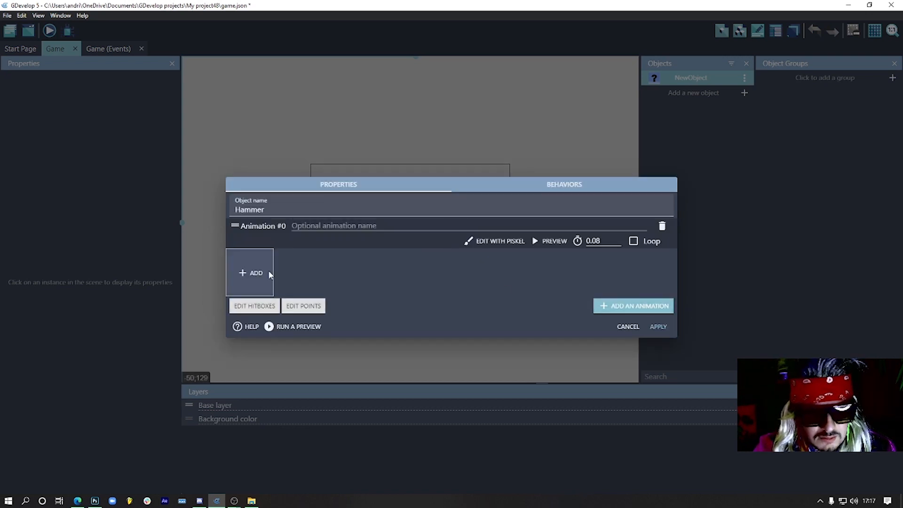
# Open the Hammer animation in the Piskel editor and resize its canvas to 24 by 24 px.
pyautogui.click(491, 242)
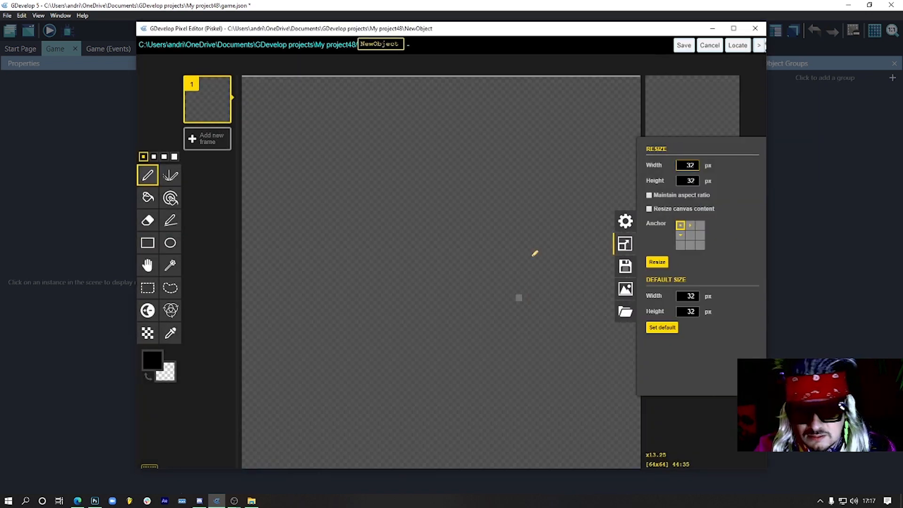
pyautogui.doubleClick(690, 166)
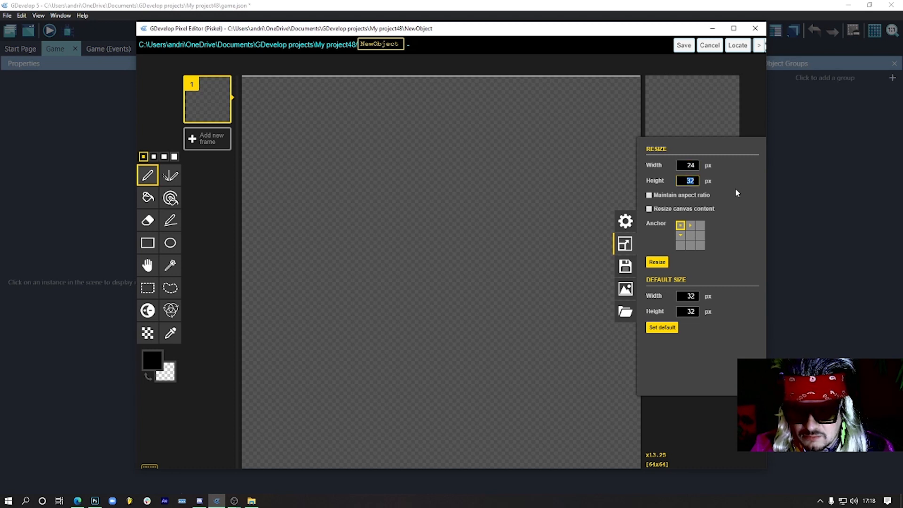
pyautogui.click(658, 262)
pyautogui.scroll(-3, 413, 245)
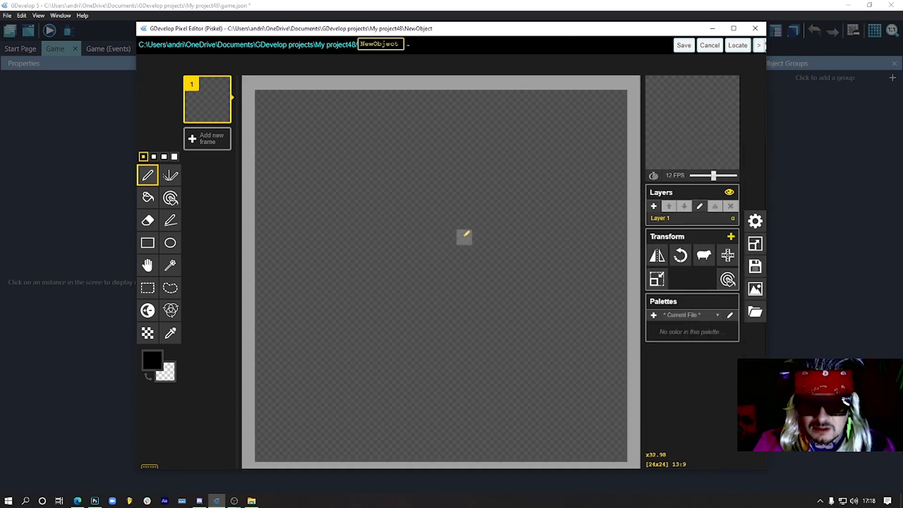
pyautogui.scroll(3, 423, 226)
pyautogui.scroll(-3, 424, 213)
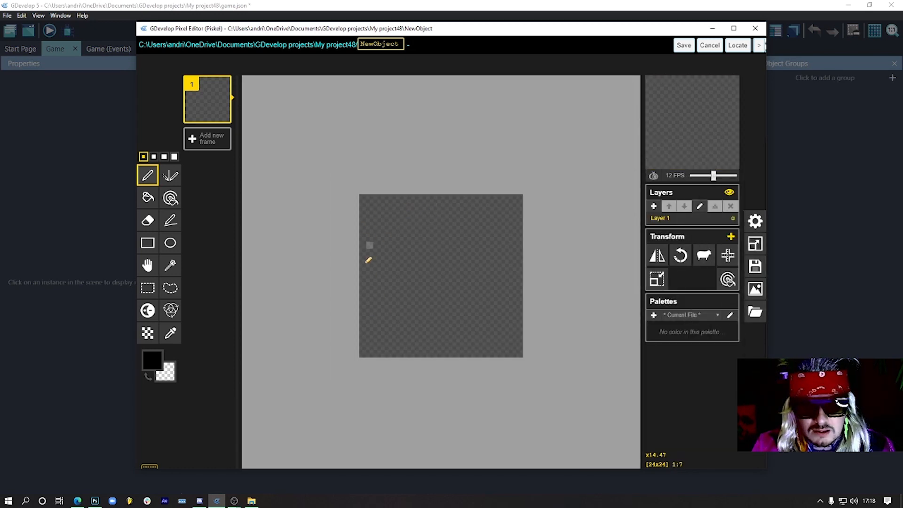
pyautogui.scroll(4, 451, 210)
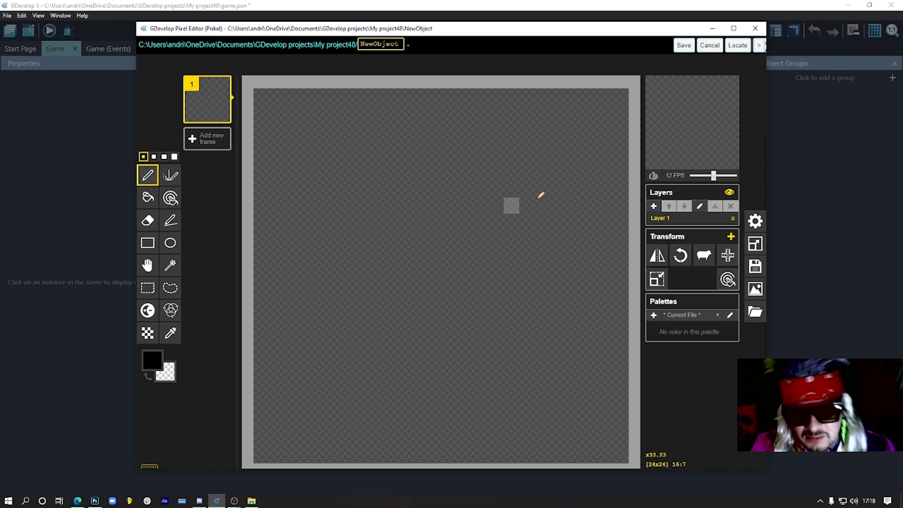
pyautogui.scroll(-2, 426, 225)
pyautogui.scroll(1, 441, 221)
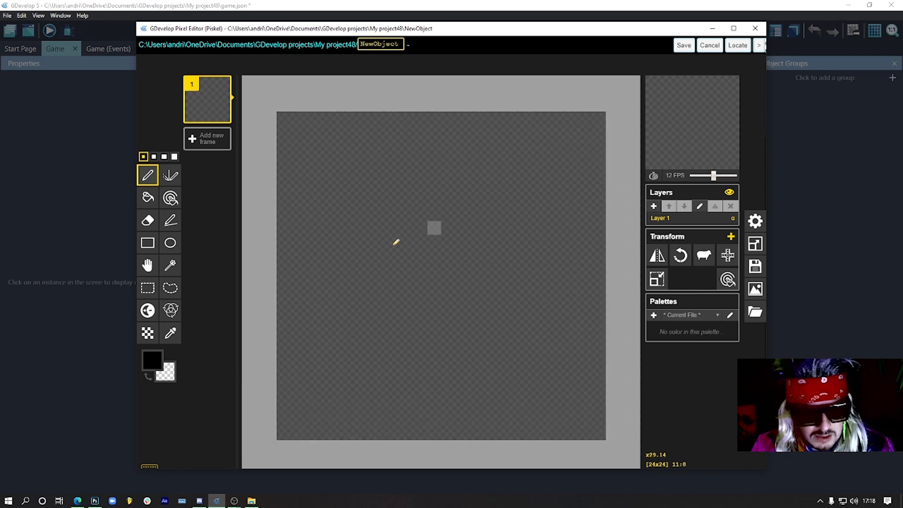
# Draw a filled diagonal hammer head with rounded corners in grey-blue #779bae on the upper half of the canvas.
pyautogui.click(152, 360)
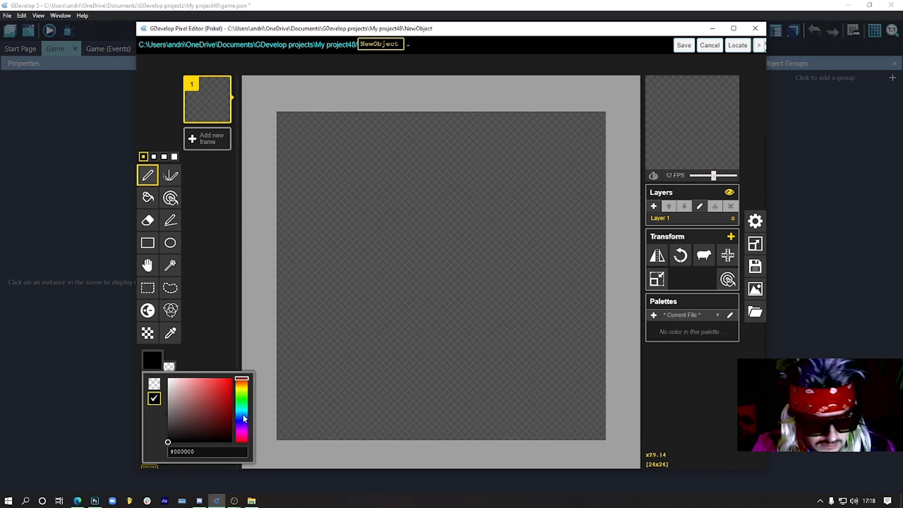
pyautogui.moveTo(243, 418); pyautogui.dragTo(242, 414)
pyautogui.moveTo(185, 416); pyautogui.dragTo(186, 398)
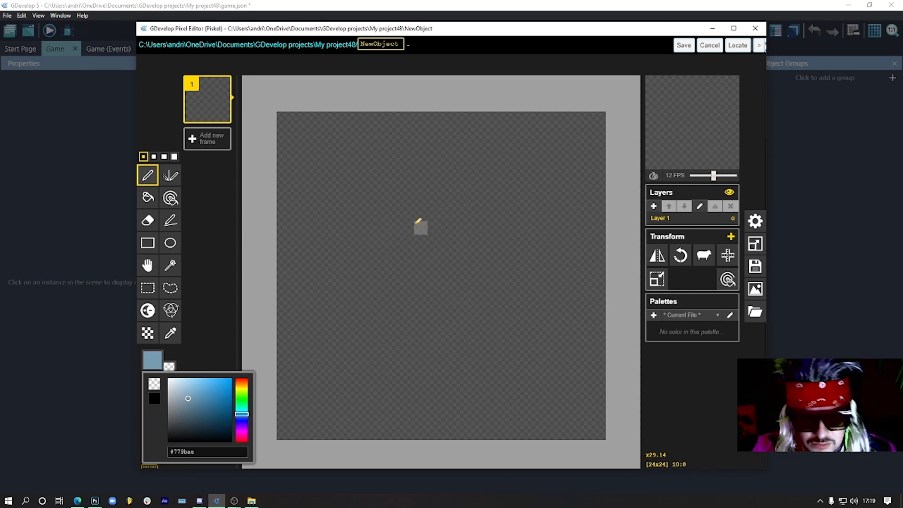
pyautogui.click(395, 214)
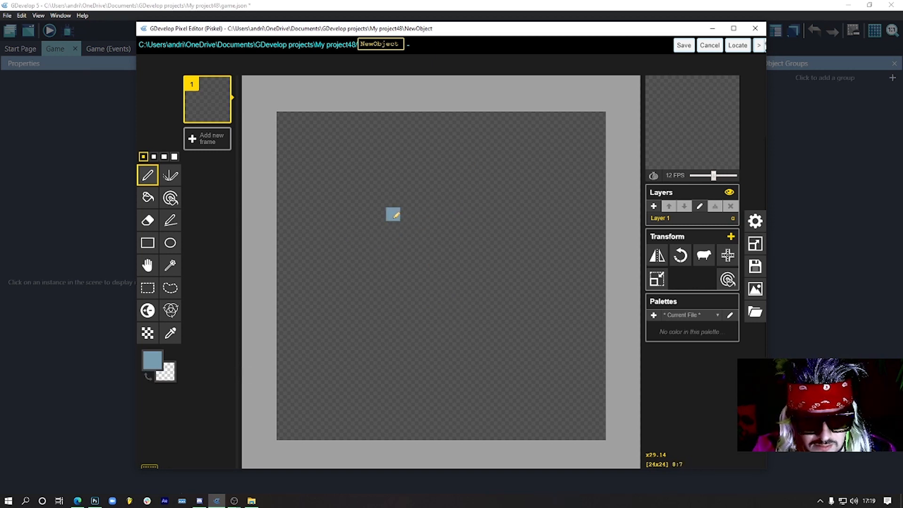
pyautogui.click(407, 241)
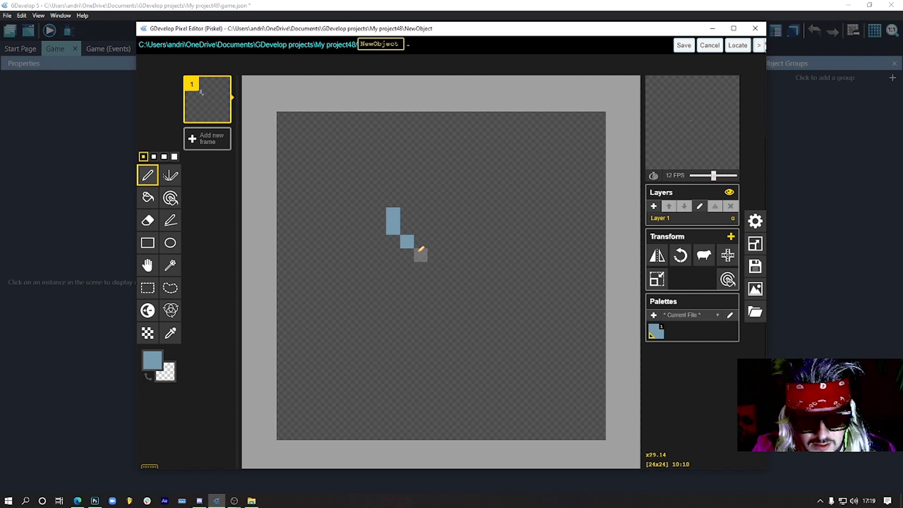
pyautogui.click(446, 241)
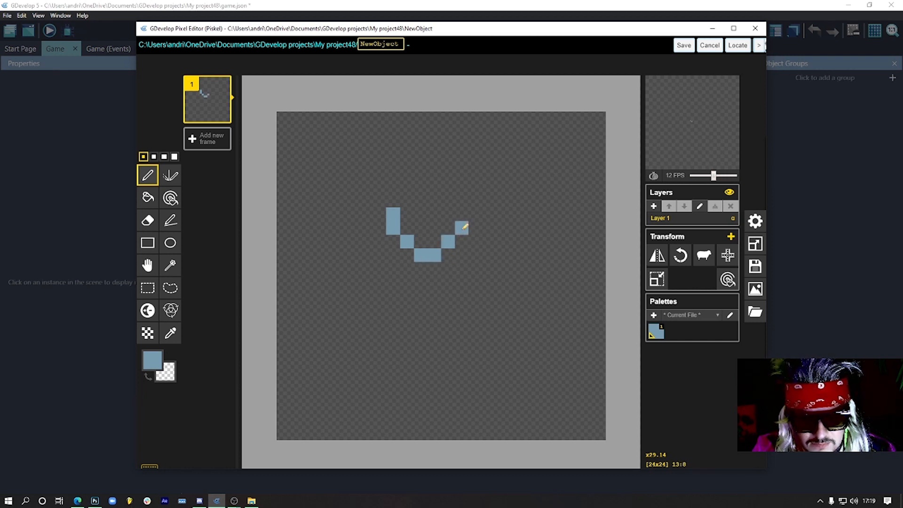
pyautogui.moveTo(463, 227)
pyautogui.mouseDown()
pyautogui.moveTo(506, 187)
pyautogui.moveTo(517, 159)
pyautogui.mouseUp()
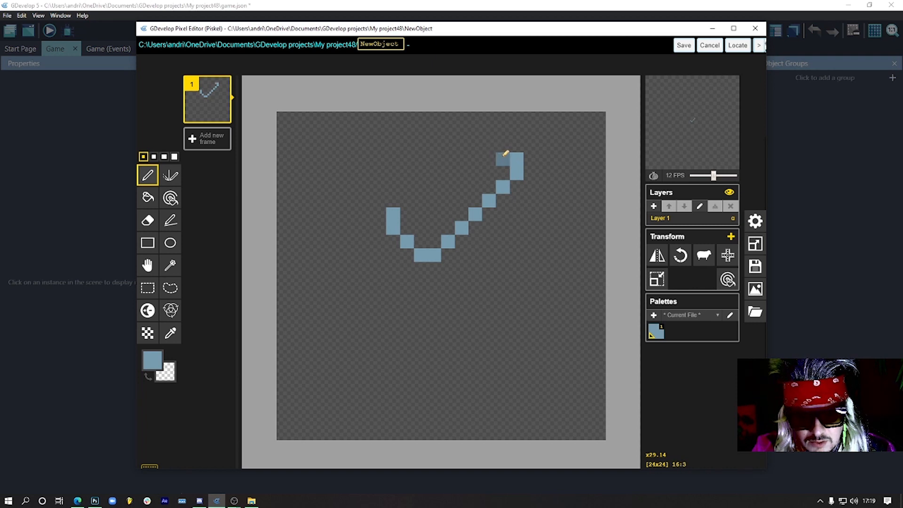
pyautogui.click(488, 132)
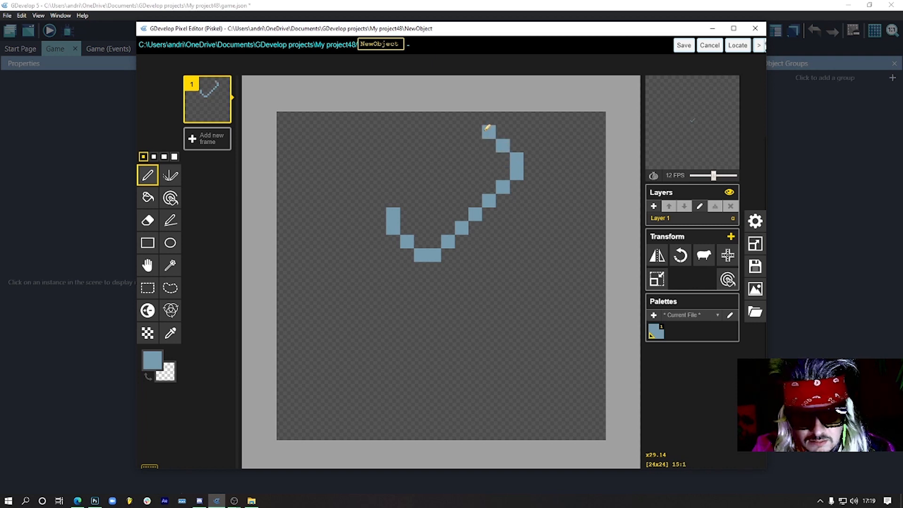
pyautogui.moveTo(405, 202)
pyautogui.mouseDown()
pyautogui.moveTo(429, 174)
pyautogui.moveTo(500, 158)
pyautogui.moveTo(447, 212)
pyautogui.moveTo(407, 211)
pyautogui.moveTo(466, 203)
pyautogui.moveTo(439, 198)
pyautogui.moveTo(478, 155)
pyautogui.mouseUp()
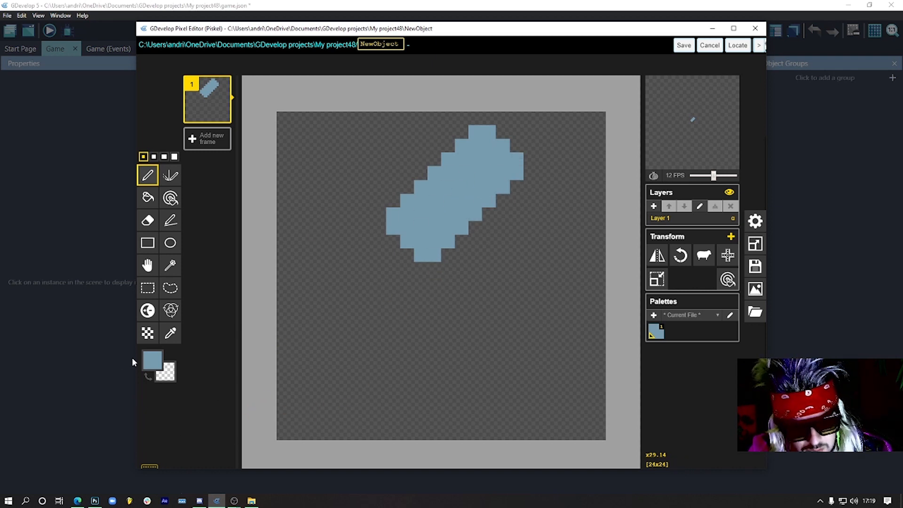
# Draw the hammer's diagonal handle in dull red #9c6c6c, with its tip protruding above the head and the grip extending below.
pyautogui.click(152, 360)
pyautogui.moveTo(260, 421); pyautogui.dragTo(256, 439)
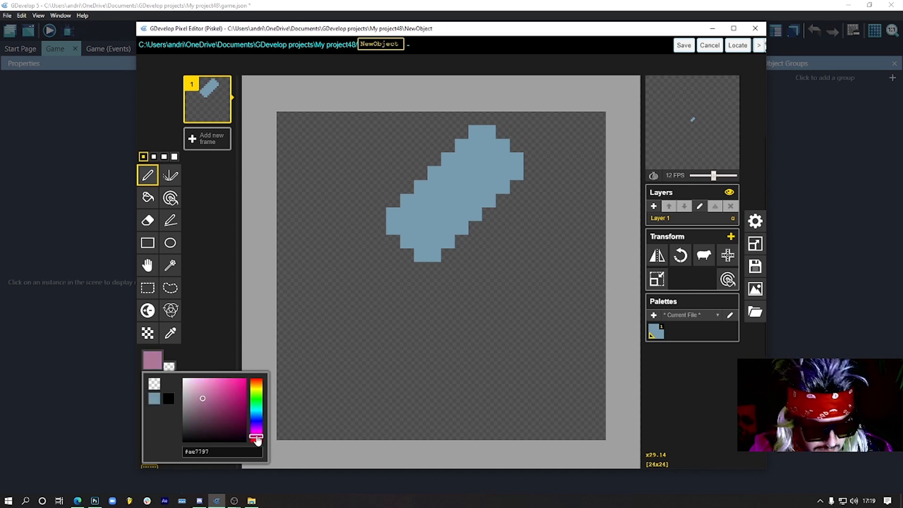
pyautogui.click(201, 403)
pyautogui.moveTo(256, 390); pyautogui.dragTo(260, 376)
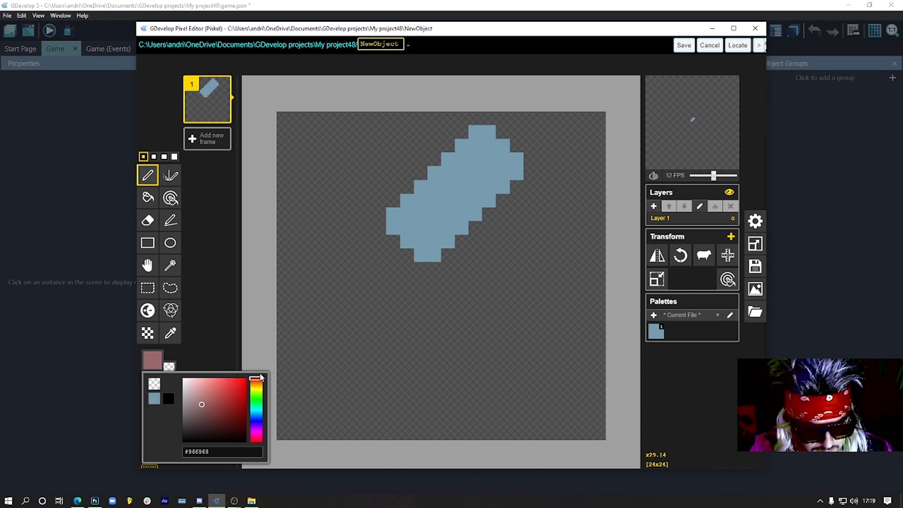
pyautogui.moveTo(197, 411); pyautogui.dragTo(201, 404)
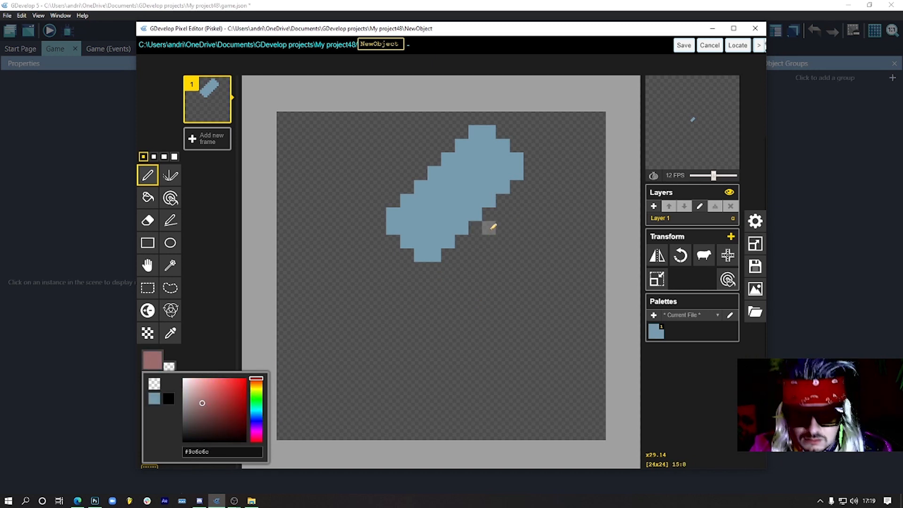
pyautogui.moveTo(421, 173)
pyautogui.mouseDown()
pyautogui.moveTo(421, 159)
pyautogui.moveTo(434, 159)
pyautogui.mouseUp()
pyautogui.moveTo(489, 230)
pyautogui.mouseDown()
pyautogui.moveTo(475, 229)
pyautogui.moveTo(491, 214)
pyautogui.moveTo(499, 227)
pyautogui.mouseUp()
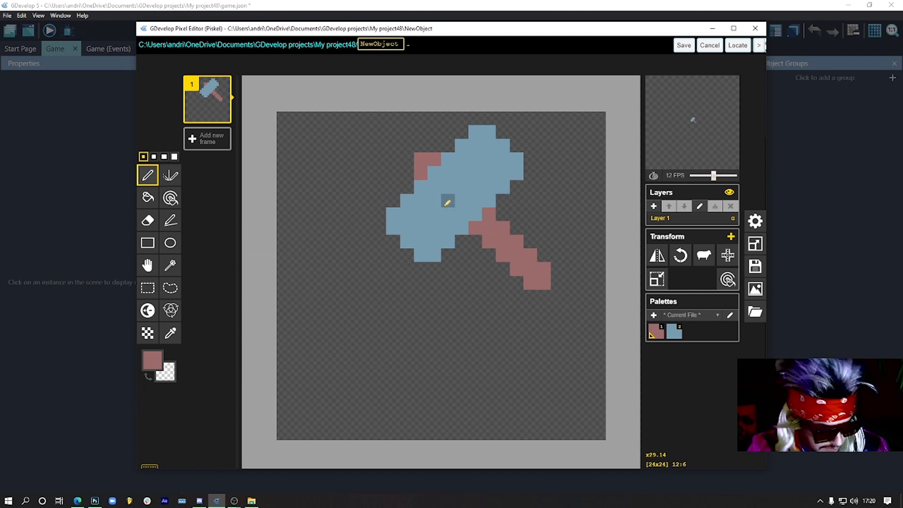
# Paint the middle section of the hammer head in dark blue #456590, leaving the ends and upper edge light.
pyautogui.press('2')
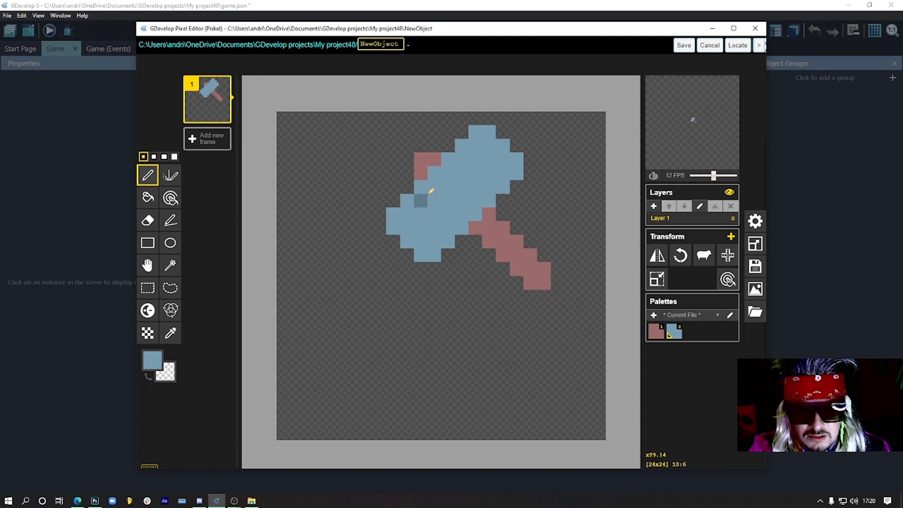
pyautogui.click(151, 363)
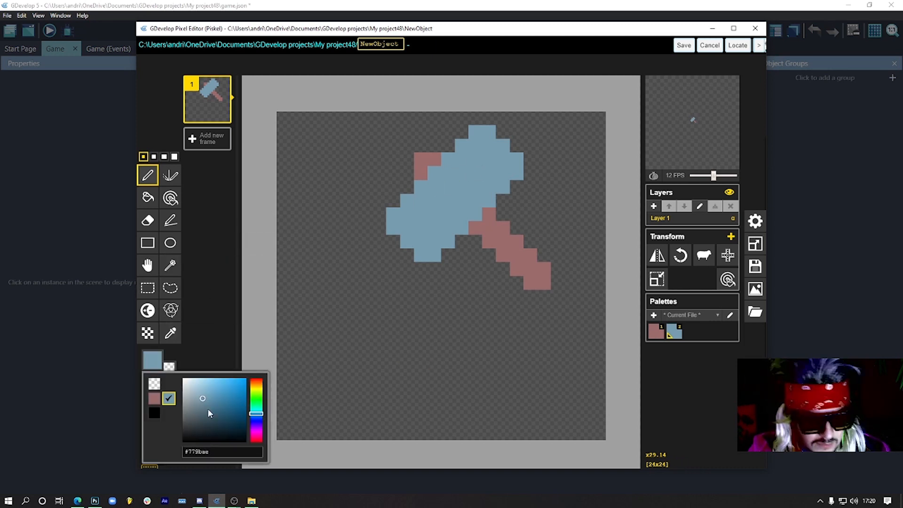
pyautogui.moveTo(259, 418); pyautogui.dragTo(256, 416)
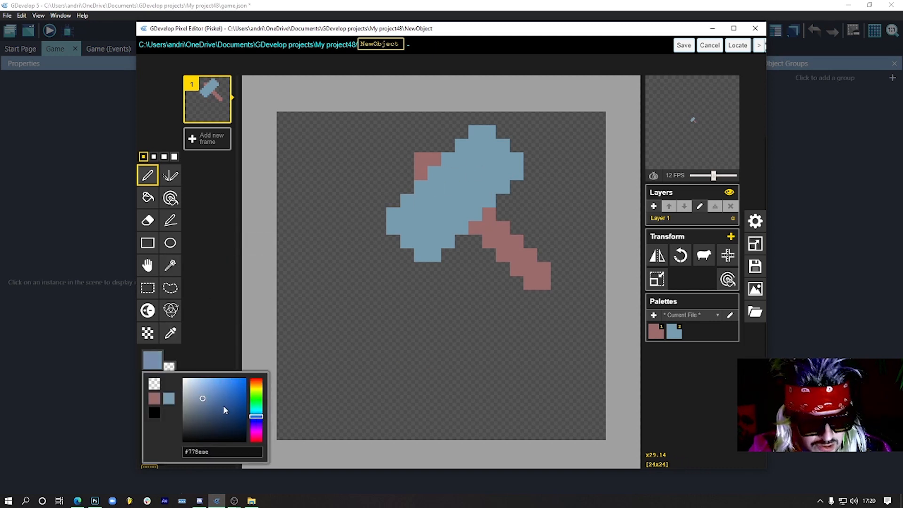
pyautogui.moveTo(207, 403); pyautogui.dragTo(217, 411)
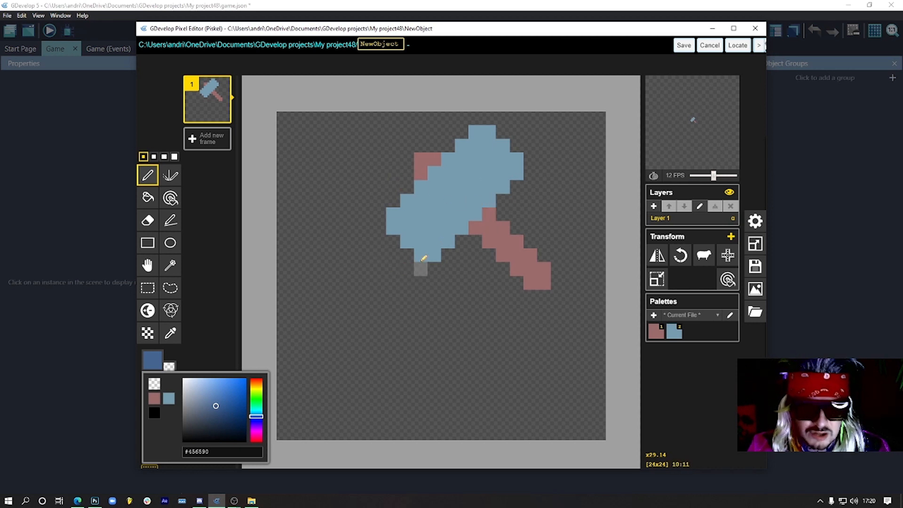
pyautogui.click(436, 250)
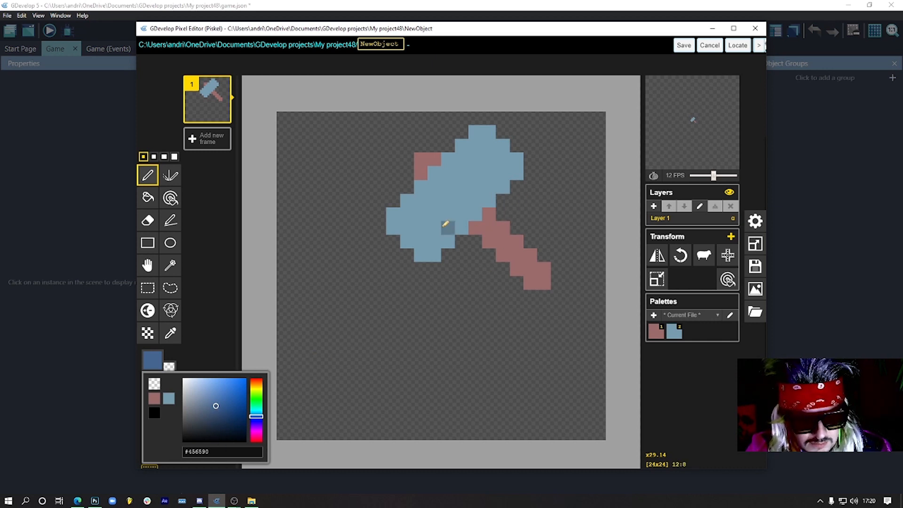
pyautogui.click(489, 186)
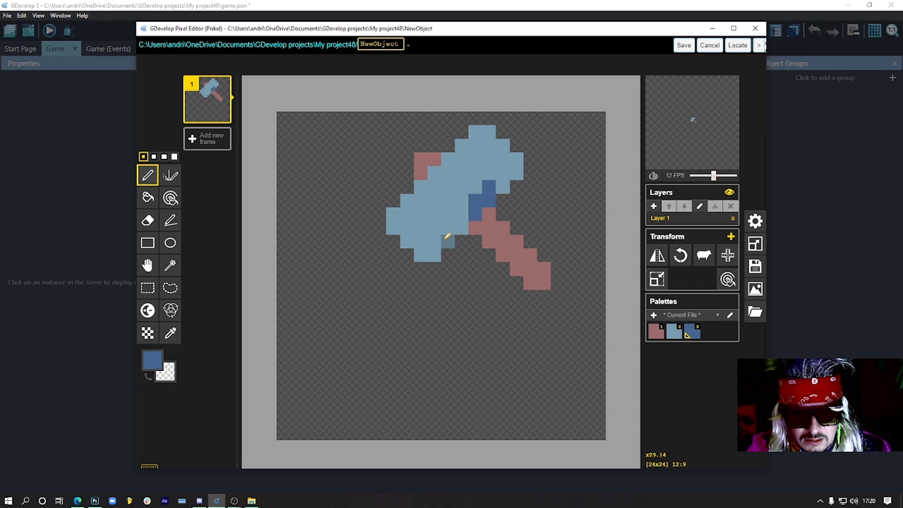
pyautogui.moveTo(459, 221)
pyautogui.mouseDown()
pyautogui.moveTo(458, 212)
pyautogui.moveTo(422, 212)
pyautogui.moveTo(453, 200)
pyautogui.mouseUp()
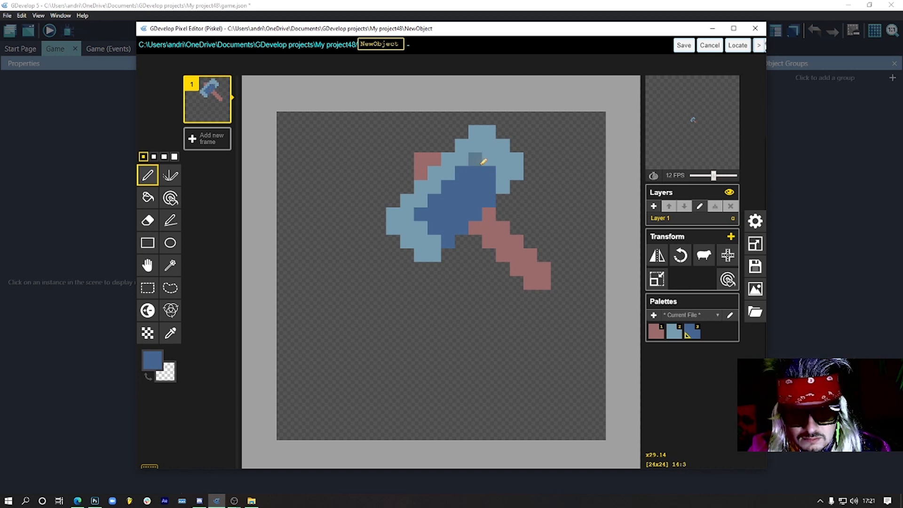
# Repaint the stray dark pixels beside the middle section's lower-left edge in the light grey-blue.
pyautogui.press('2')
pyautogui.click(420, 210)
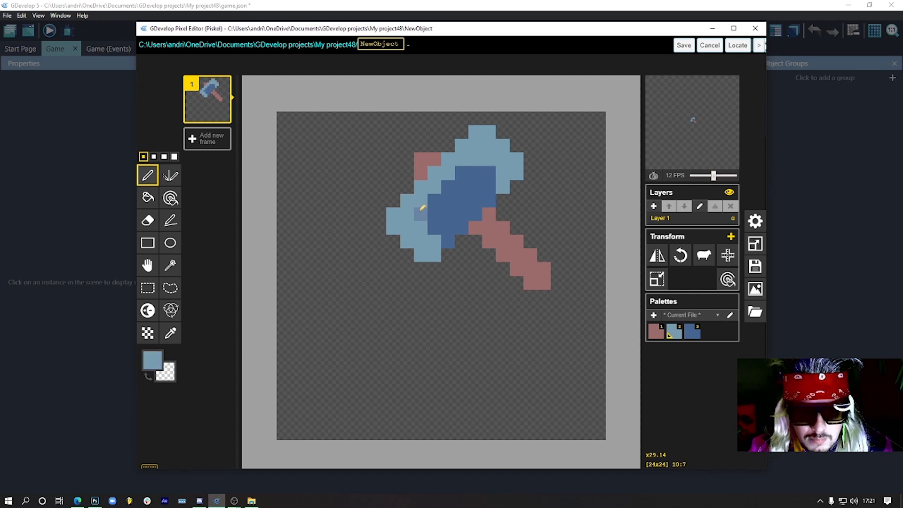
pyautogui.click(449, 241)
# Darken the blue colour slightly and repaint the hammer head's middle section with it.
pyautogui.press('3')
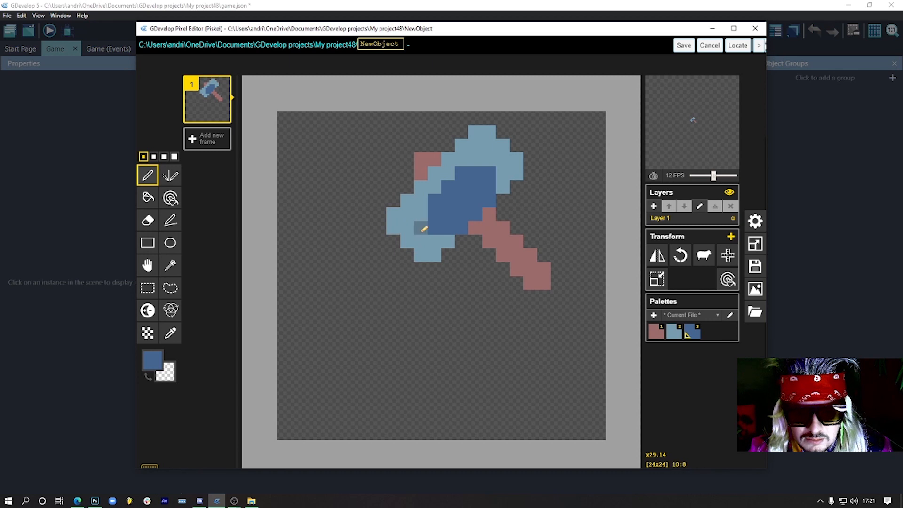
pyautogui.click(152, 360)
pyautogui.moveTo(216, 408); pyautogui.dragTo(218, 410)
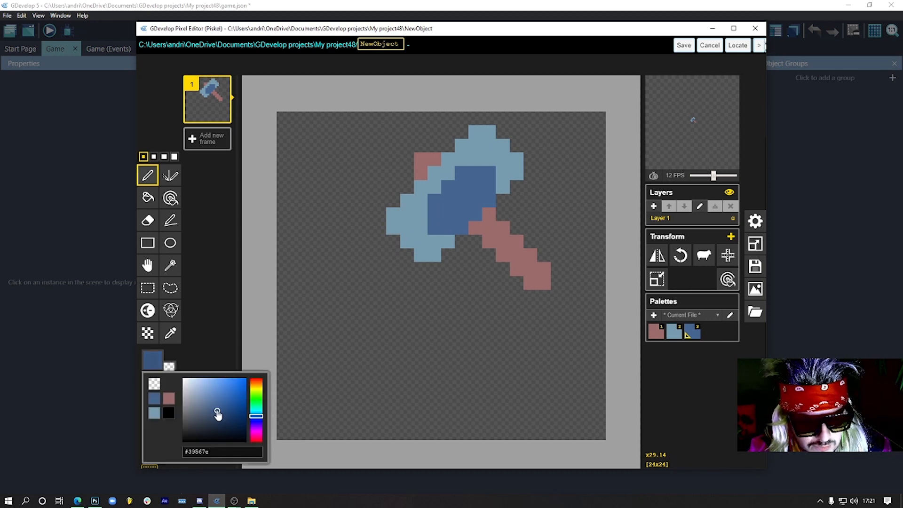
pyautogui.moveTo(435, 201)
pyautogui.mouseDown()
pyautogui.moveTo(440, 219)
pyautogui.moveTo(455, 190)
pyautogui.moveTo(475, 203)
pyautogui.moveTo(489, 174)
pyautogui.moveTo(487, 195)
pyautogui.mouseUp()
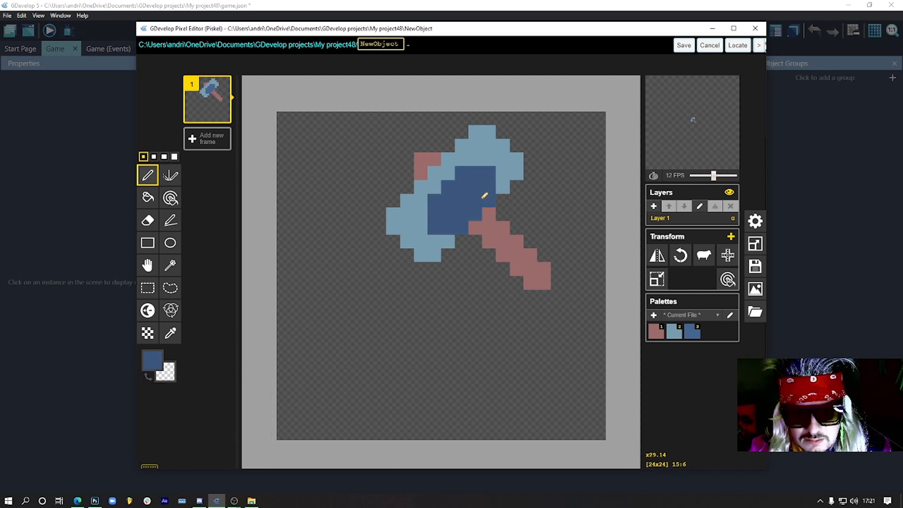
# Shade both ends of the hammer head in blue #5492a9, keeping the light highlight along the upper edge.
pyautogui.click(152, 360)
pyautogui.moveTo(210, 411); pyautogui.dragTo(214, 400)
pyautogui.click(255, 414)
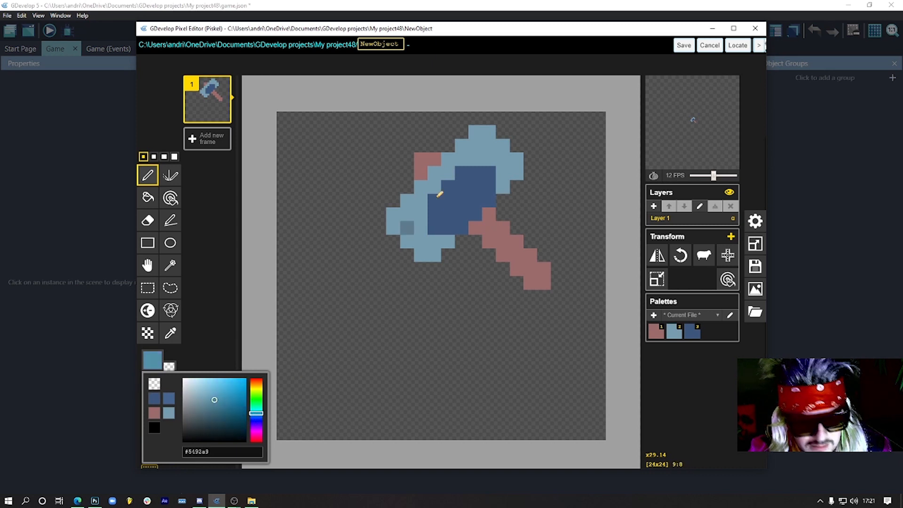
pyautogui.moveTo(395, 227)
pyautogui.mouseDown()
pyautogui.moveTo(420, 225)
pyautogui.moveTo(424, 240)
pyautogui.moveTo(438, 244)
pyautogui.mouseUp()
pyautogui.moveTo(489, 141)
pyautogui.mouseDown()
pyautogui.moveTo(507, 179)
pyautogui.moveTo(518, 158)
pyautogui.mouseUp()
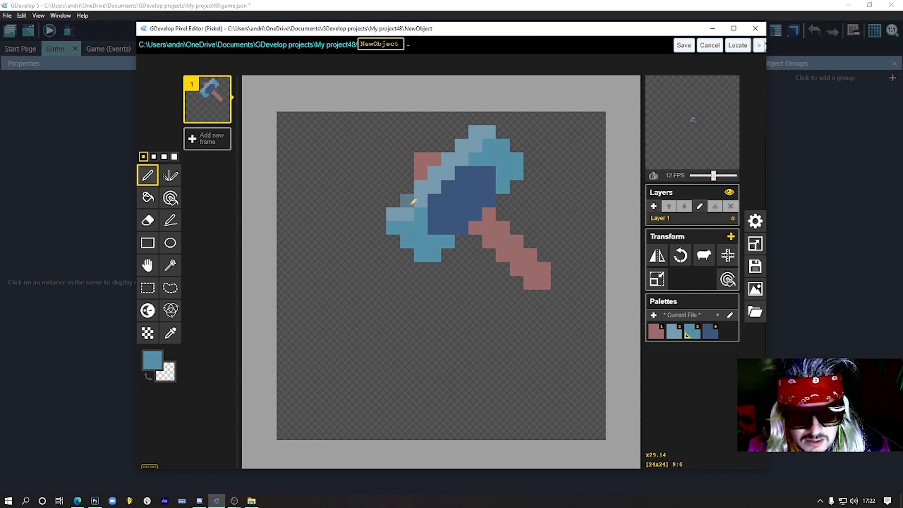
# Try shading the lower-left end of the hammer head with dark teal #3e6978.
pyautogui.click(153, 362)
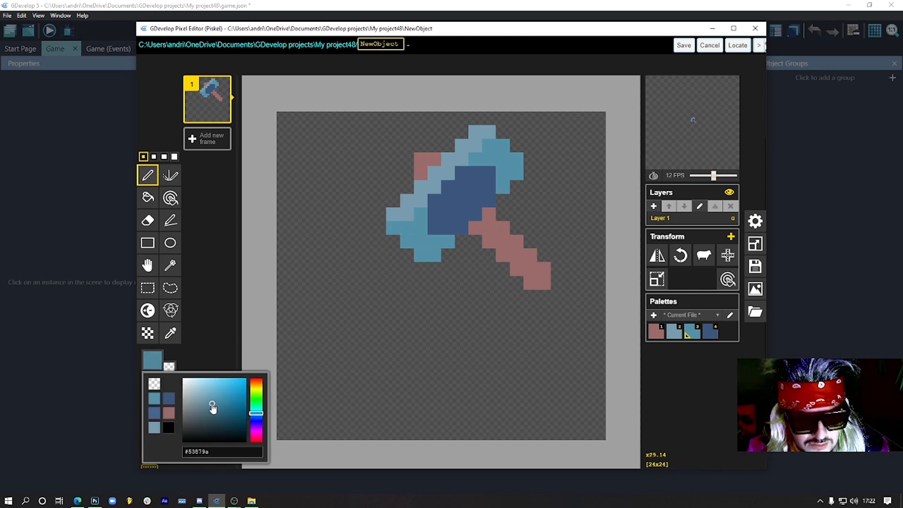
pyautogui.moveTo(211, 404); pyautogui.dragTo(213, 414)
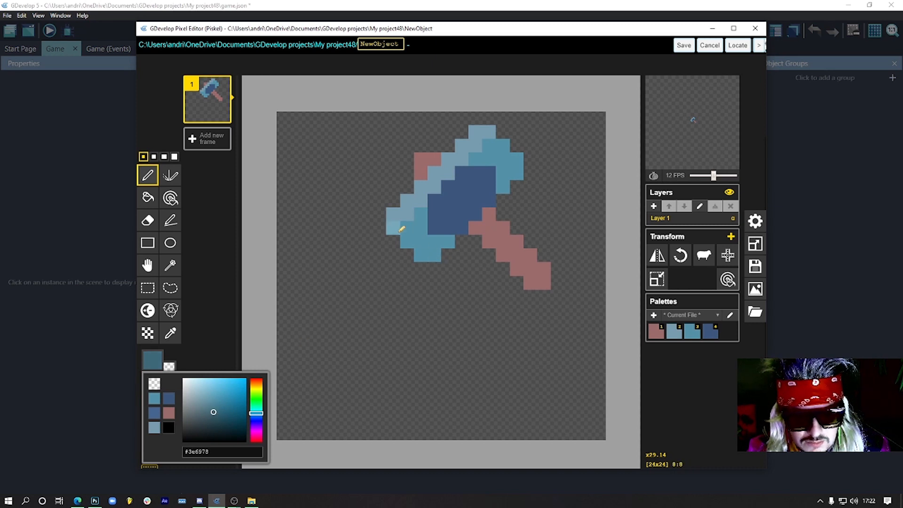
pyautogui.moveTo(408, 240)
pyautogui.mouseDown()
pyautogui.moveTo(419, 235)
pyautogui.moveTo(393, 242)
pyautogui.mouseUp()
# Choose a slightly lighter teal and shade the lower-left end of the hammer head with it.
pyautogui.click(152, 360)
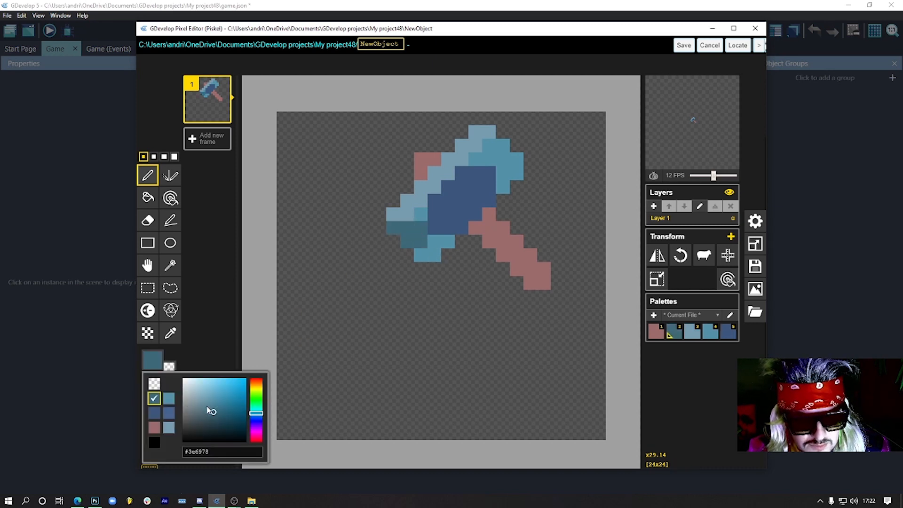
pyautogui.click(210, 407)
pyautogui.moveTo(396, 228)
pyautogui.mouseDown()
pyautogui.moveTo(416, 225)
pyautogui.moveTo(414, 240)
pyautogui.moveTo(448, 241)
pyautogui.mouseUp()
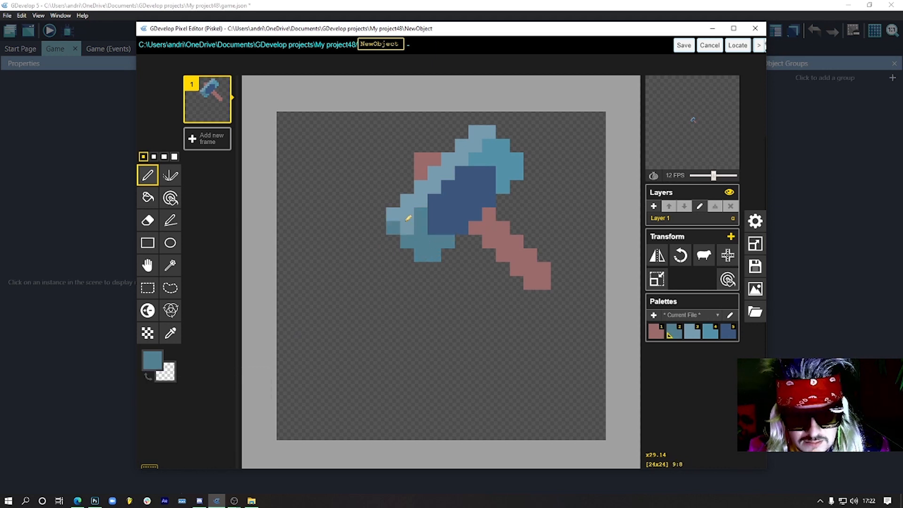
# Rework the teal shading and light-blue edge highlights on both ends of the hammer head.
pyautogui.middleClick(398, 220)
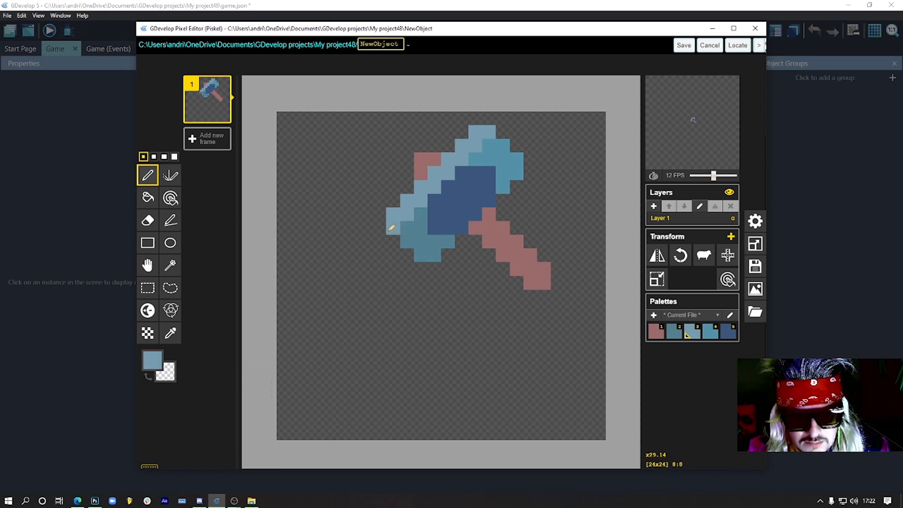
pyautogui.middleClick(448, 241)
pyautogui.click(427, 222)
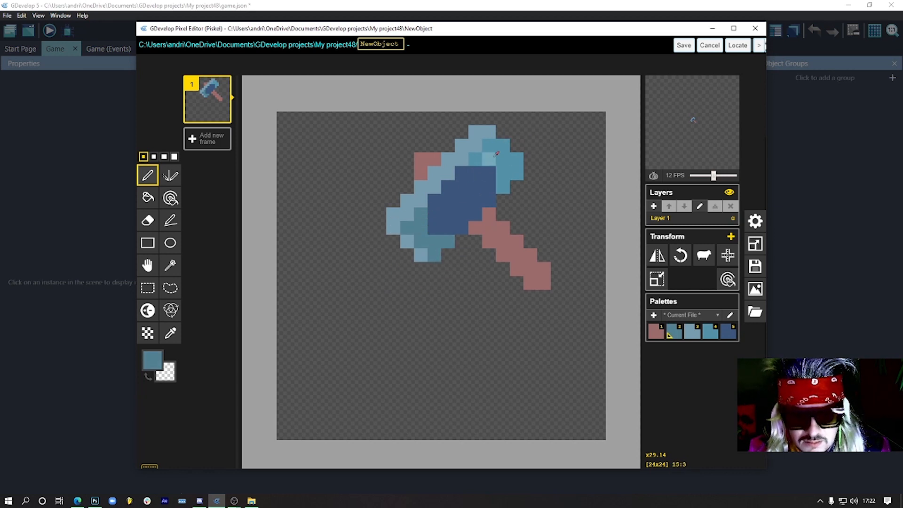
pyautogui.moveTo(476, 159)
pyautogui.mouseDown()
pyautogui.moveTo(492, 154)
pyautogui.moveTo(504, 182)
pyautogui.moveTo(514, 161)
pyautogui.mouseUp()
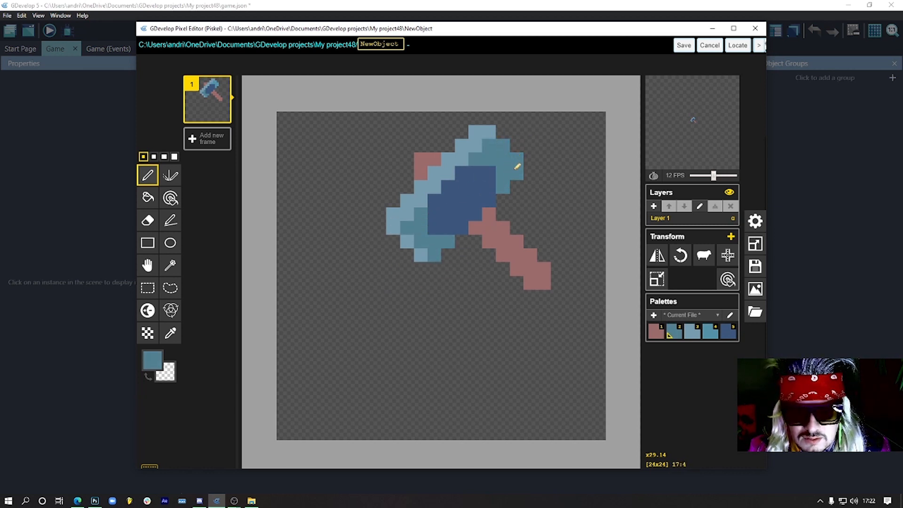
pyautogui.middleClick(488, 130)
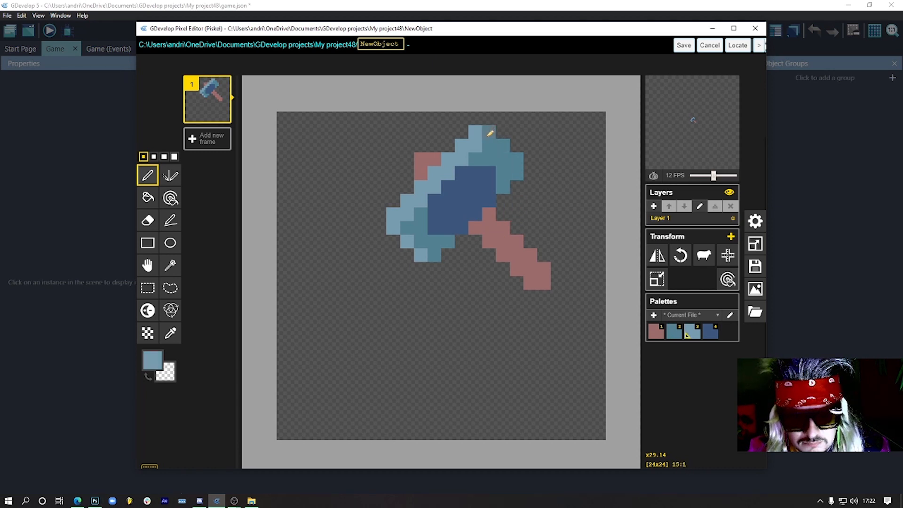
# Repaint the hammer head's middle section in muted blue #465972 and enlarge the sprite in the animation preview.
pyautogui.click(429, 231)
pyautogui.hotkey('ctrl', 'z')
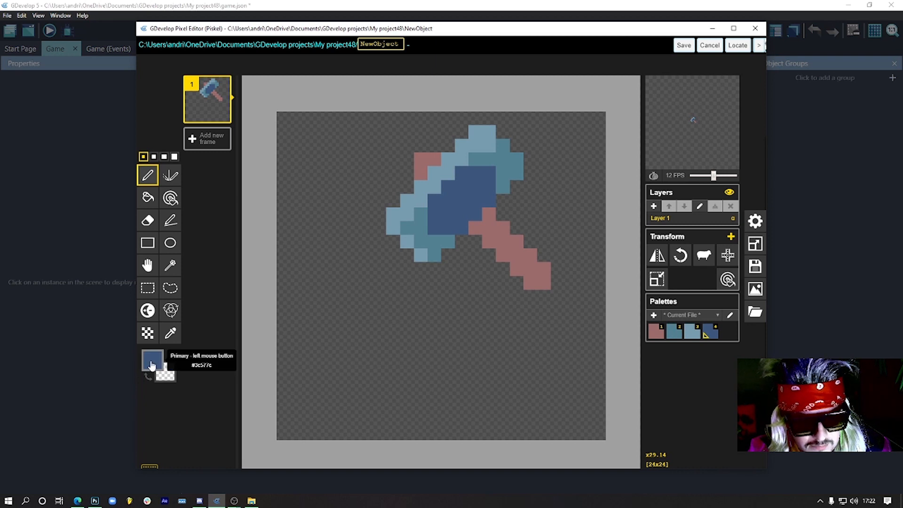
pyautogui.click(152, 360)
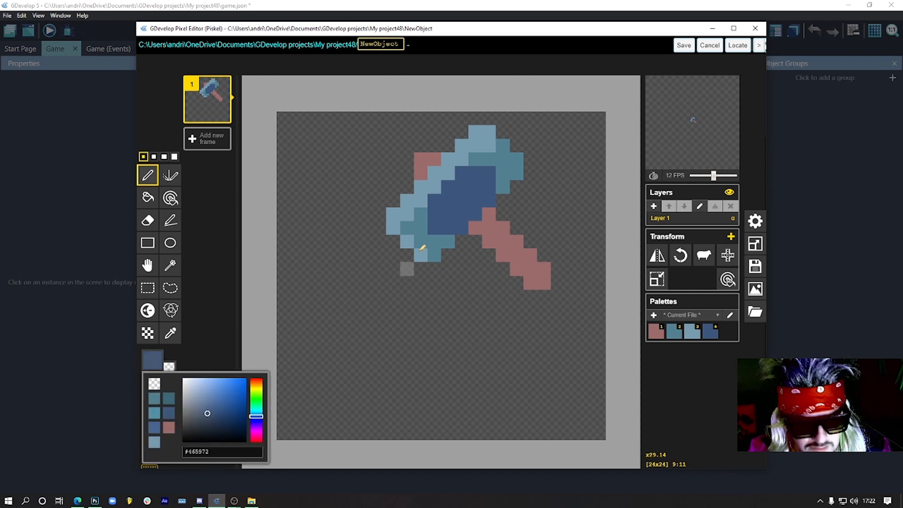
pyautogui.moveTo(438, 204); pyautogui.dragTo(454, 223)
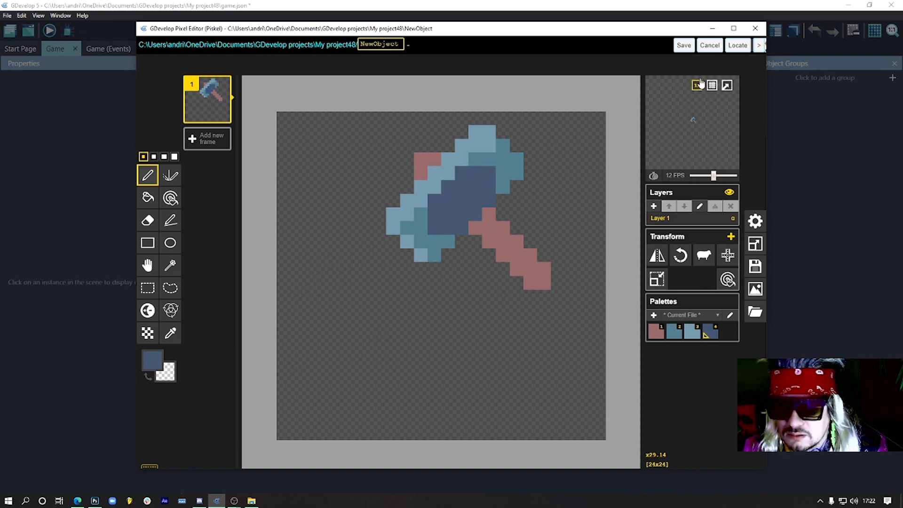
pyautogui.click(698, 99)
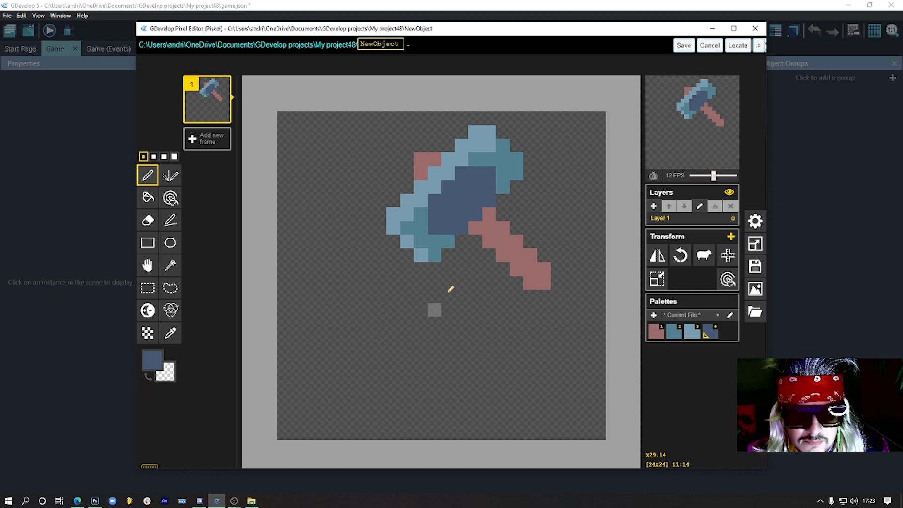
# Mix a bright cyan and add highlight pixels with it at the hammer head's lower-left end and near its upper end.
pyautogui.keyDown('alt'); pyautogui.click(422, 193); pyautogui.keyUp('alt')
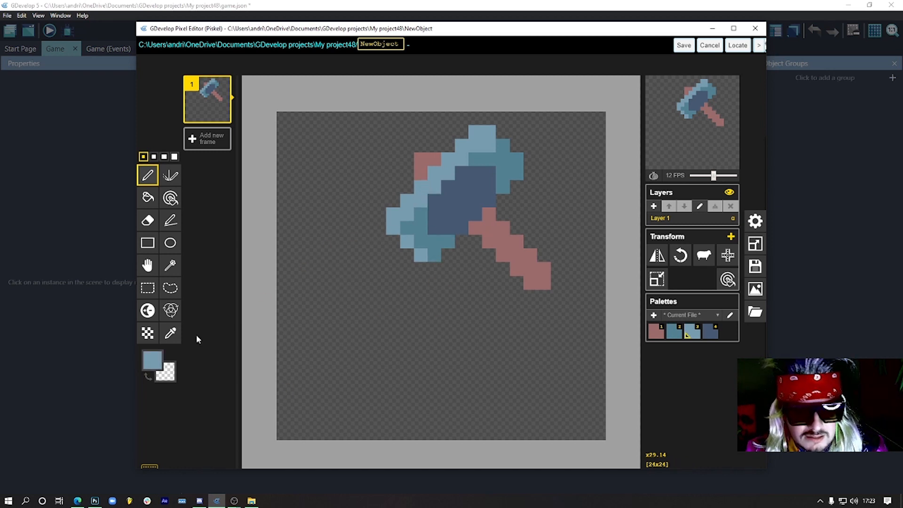
pyautogui.click(152, 361)
pyautogui.moveTo(259, 422); pyautogui.dragTo(257, 411)
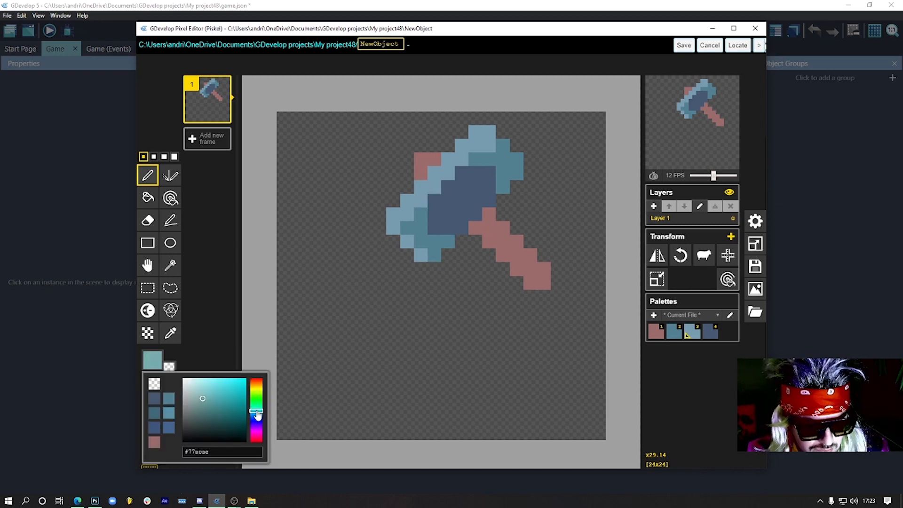
pyautogui.moveTo(212, 387); pyautogui.dragTo(210, 380)
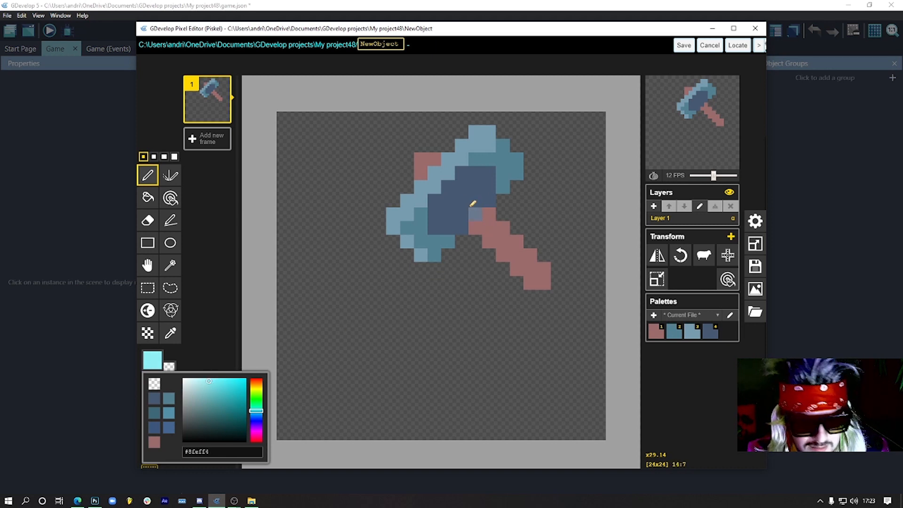
pyautogui.moveTo(394, 214); pyautogui.dragTo(421, 214)
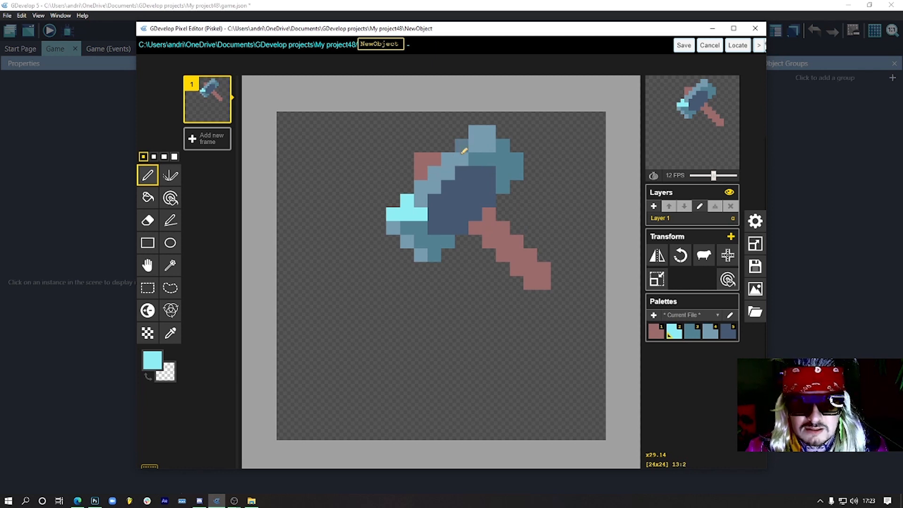
pyautogui.click(475, 159)
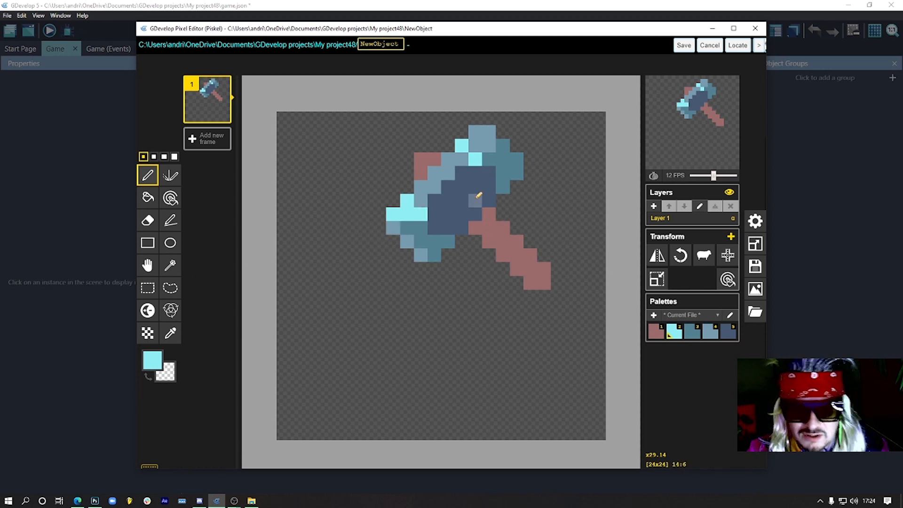
# Shade the lower-left edge of the handle and its joint with the hammer head in dark purple #6b355b.
pyautogui.keyDown('alt'); pyautogui.click(430, 157); pyautogui.keyUp('alt')
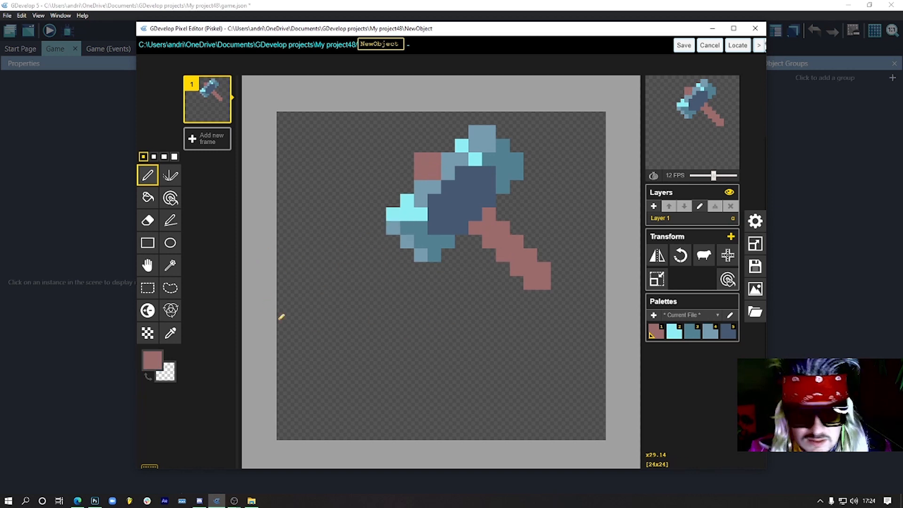
pyautogui.click(159, 366)
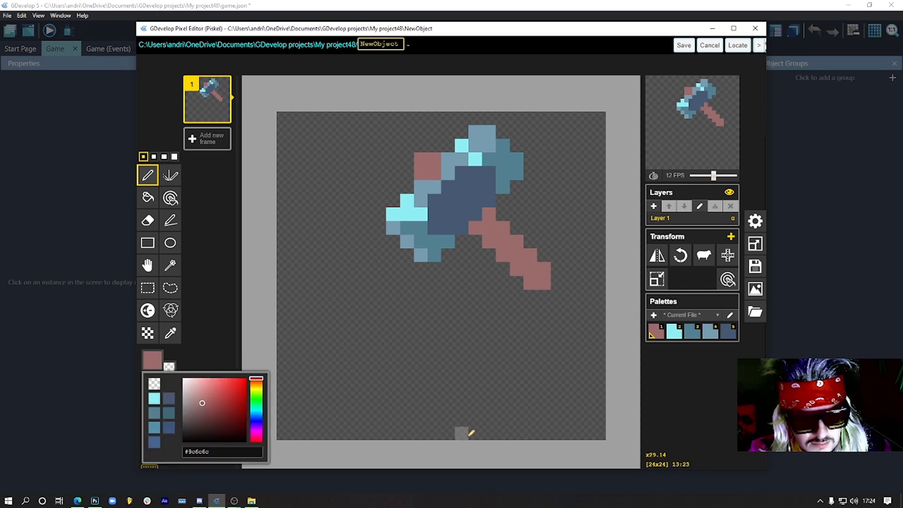
pyautogui.click(212, 418)
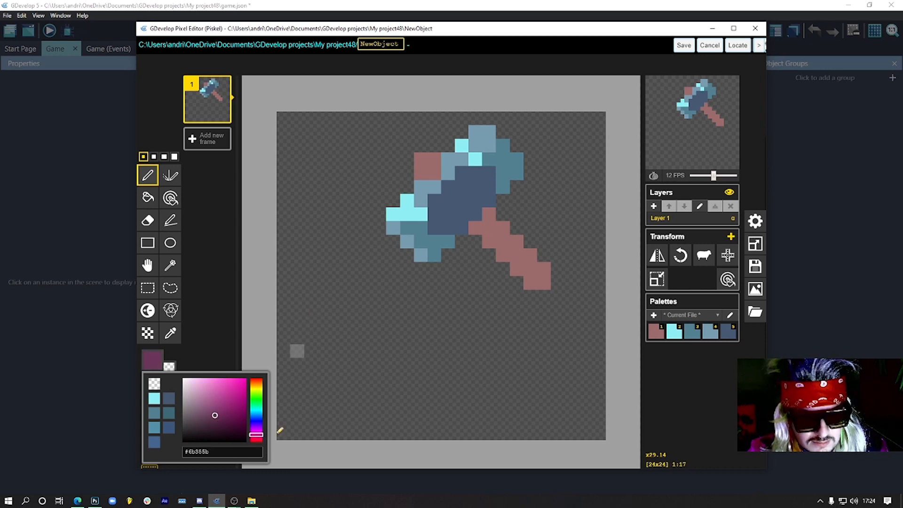
pyautogui.click(530, 283)
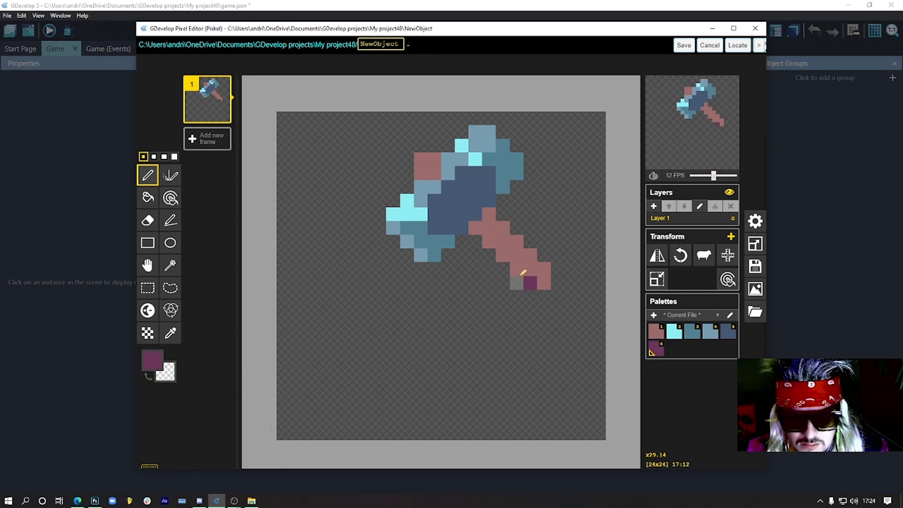
pyautogui.click(516, 269)
pyautogui.moveTo(471, 226); pyautogui.dragTo(487, 221)
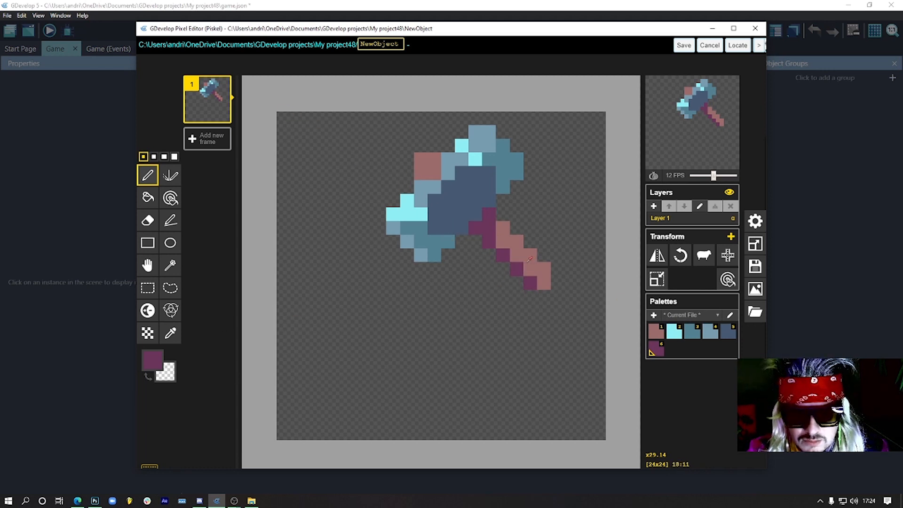
# Recolour the handle's purple shadow pixels with the less saturated purple #604157.
pyautogui.press('1')
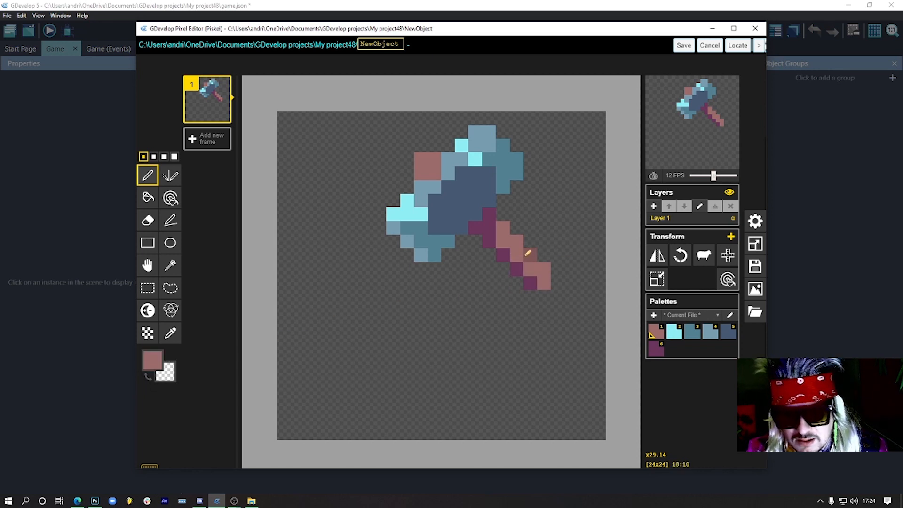
pyautogui.press('6')
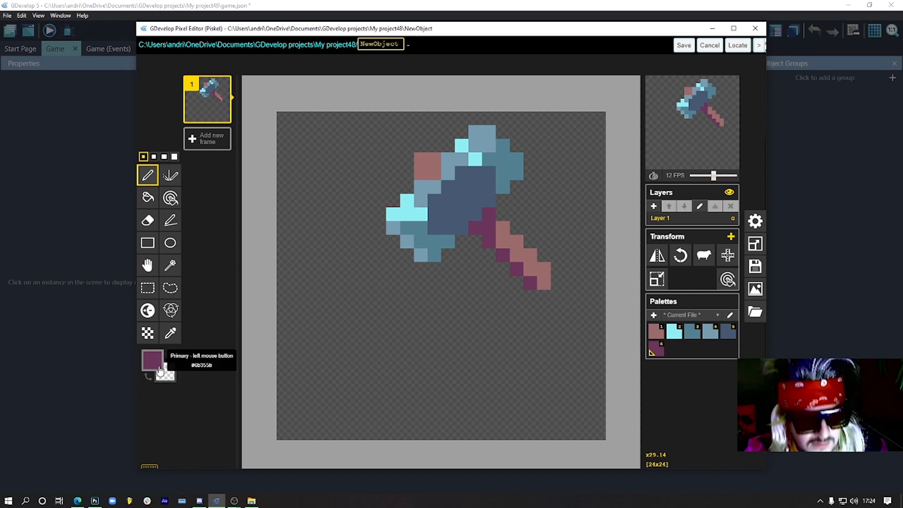
pyautogui.click(152, 360)
pyautogui.moveTo(209, 416); pyautogui.dragTo(203, 419)
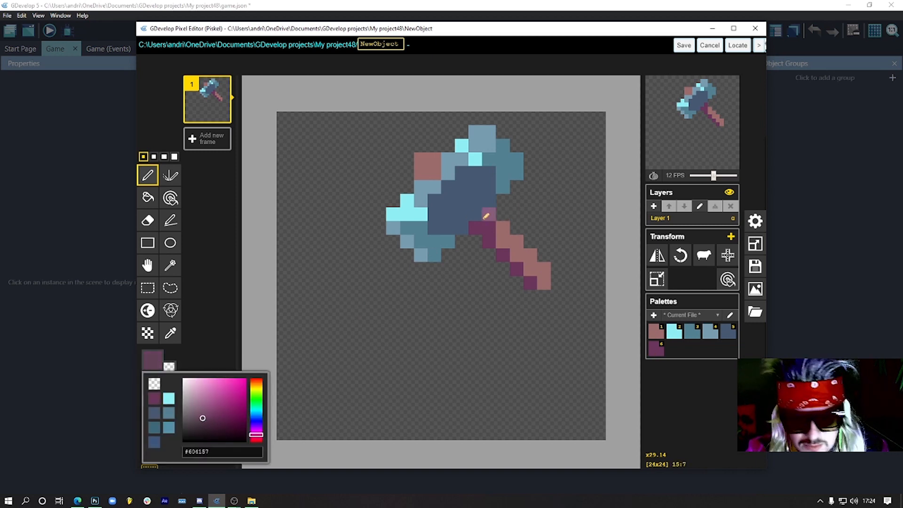
pyautogui.click(172, 199)
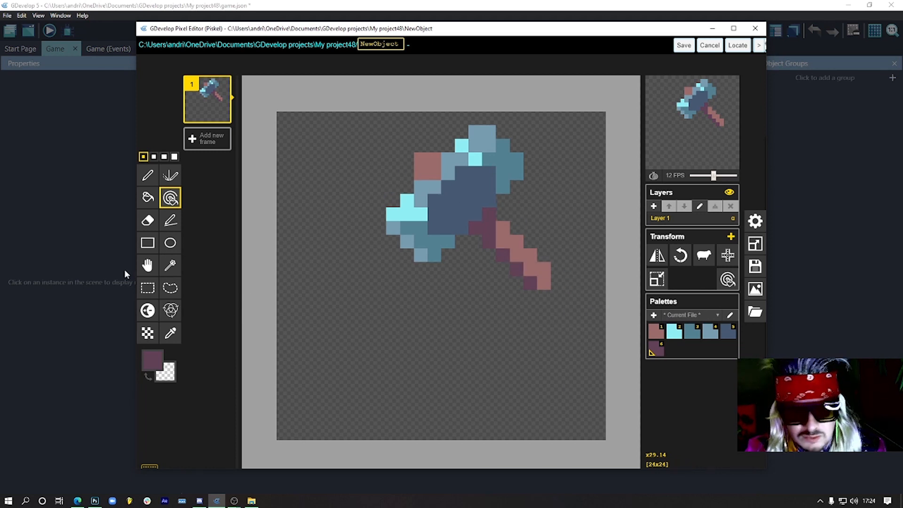
pyautogui.click(156, 179)
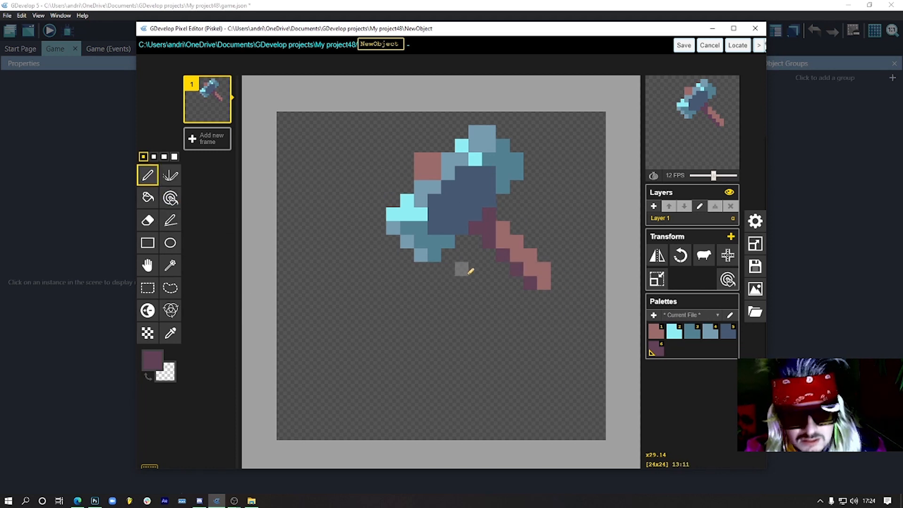
# Repaint the pink part of the long handle in the darker reddish brown #815959.
pyautogui.keyDown('alt'); pyautogui.click(523, 246); pyautogui.keyUp('alt')
pyautogui.click(153, 360)
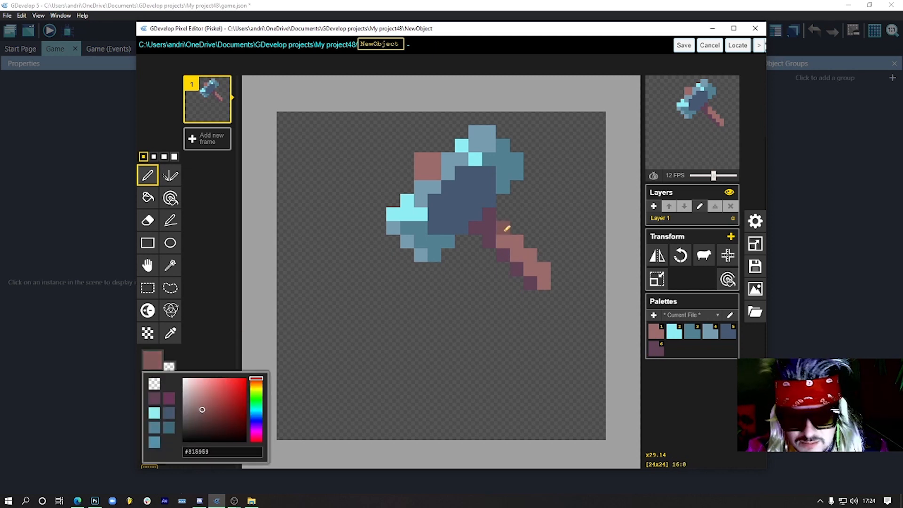
pyautogui.moveTo(504, 230); pyautogui.dragTo(521, 253)
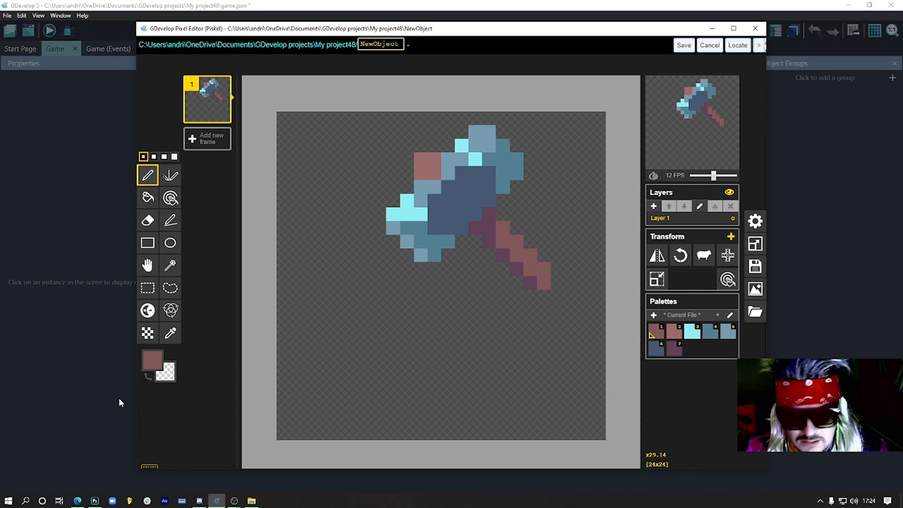
# Paint a diagonal line of tan #d0b07c highlight pixels along the middle of the handle.
pyautogui.click(153, 360)
pyautogui.moveTo(257, 386)
pyautogui.mouseDown()
pyautogui.moveTo(204, 398)
pyautogui.moveTo(208, 390)
pyautogui.mouseUp()
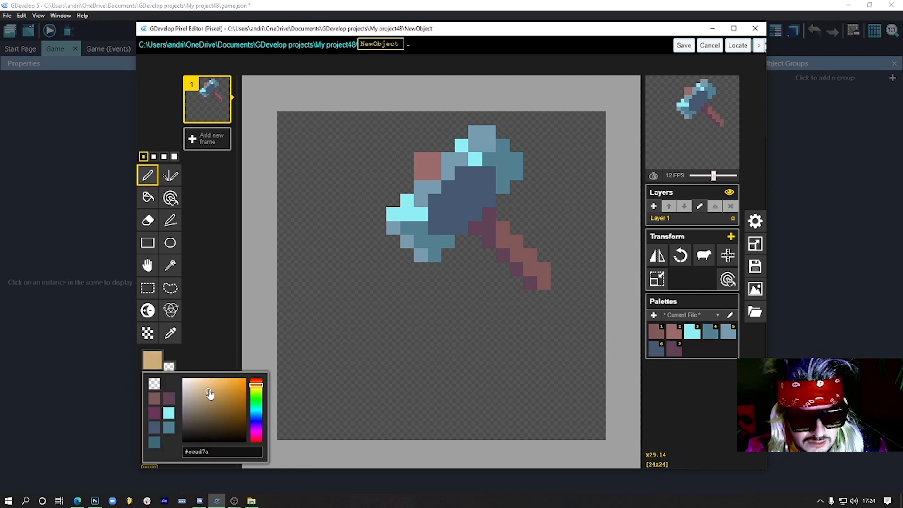
pyautogui.moveTo(501, 236); pyautogui.dragTo(514, 253)
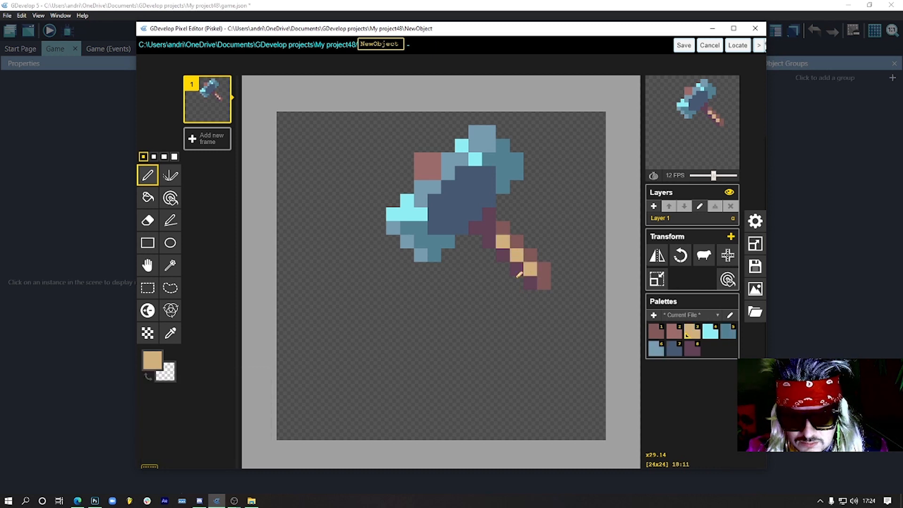
# Recolour the handle's tan highlight pixels to the redder brown #b08168.
pyautogui.click(152, 360)
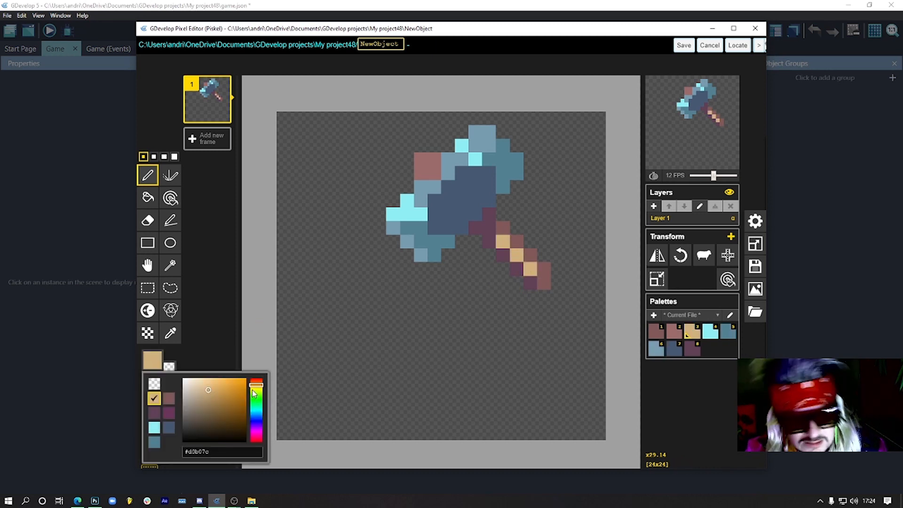
pyautogui.moveTo(252, 391); pyautogui.dragTo(259, 385)
pyautogui.click(210, 397)
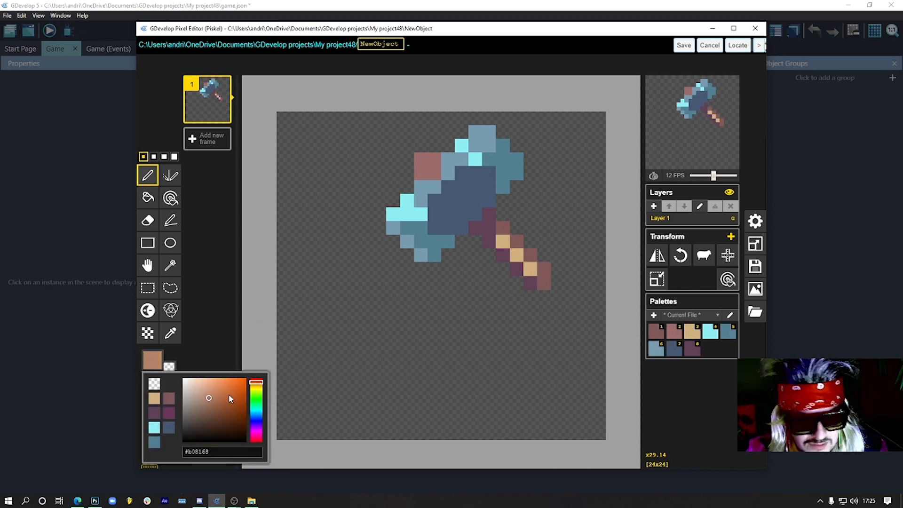
pyautogui.click(503, 241)
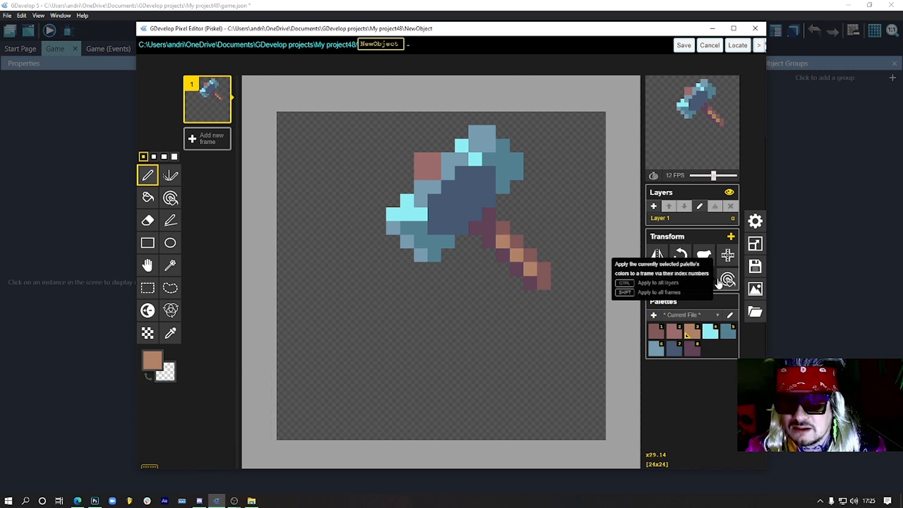
# Shade the lower row of the handle stub above the head with one dark purple and one reddish-brown pixel.
pyautogui.press('8')
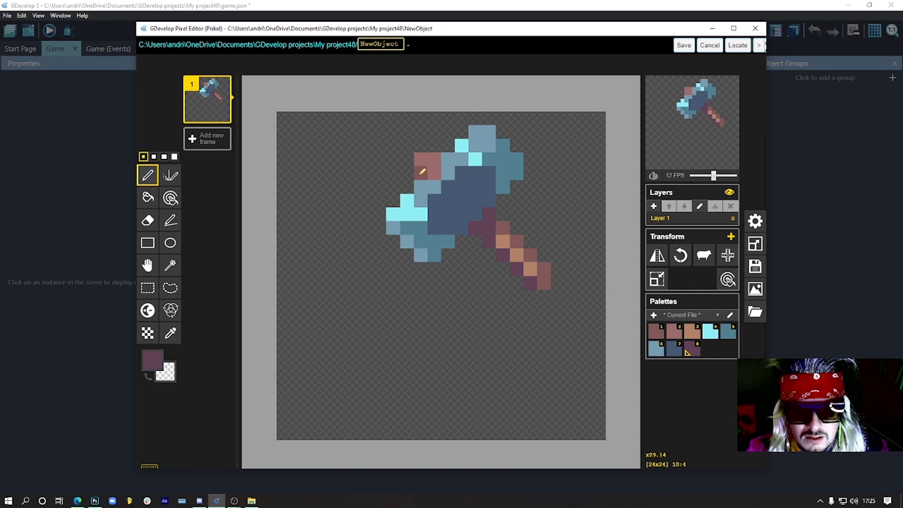
pyautogui.moveTo(422, 172); pyautogui.dragTo(435, 173)
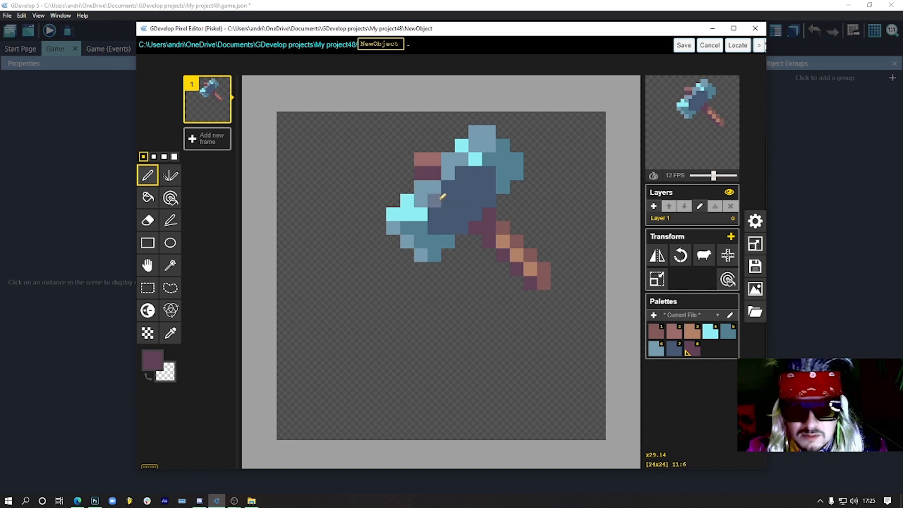
pyautogui.press('1')
pyautogui.click(420, 173)
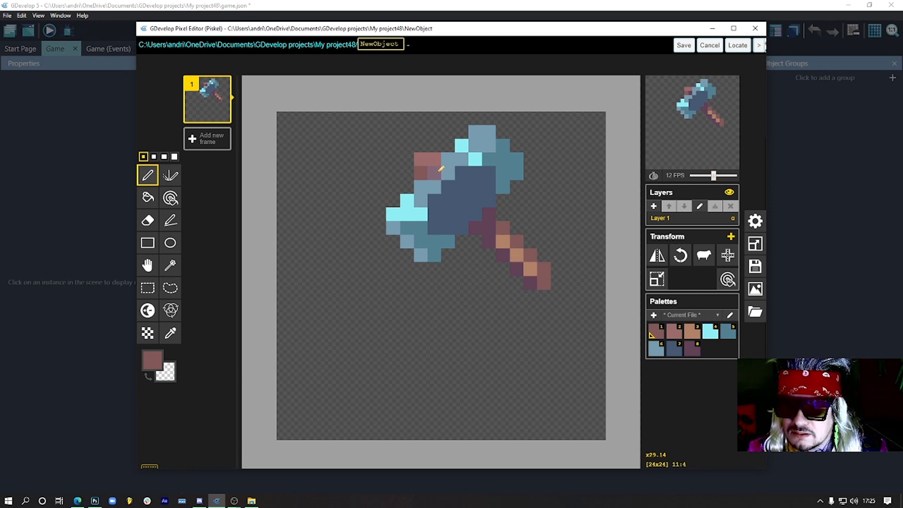
# Paint a tan cross over the hammer head, crossing its slate-blue centre vertically and horizontally.
pyautogui.press('6')
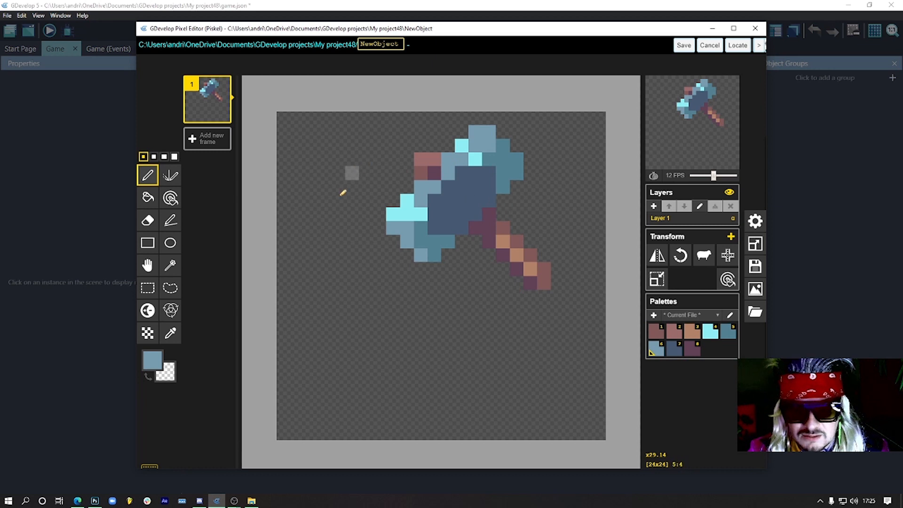
pyautogui.click(163, 360)
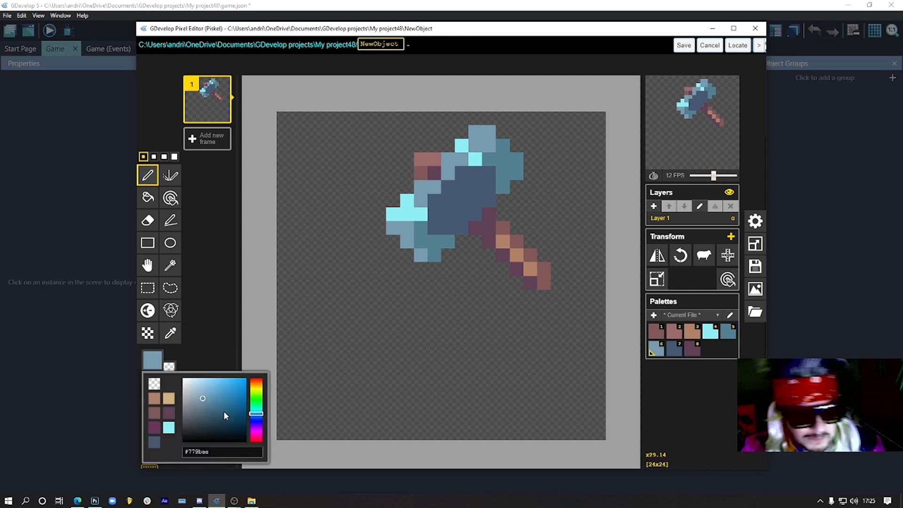
pyautogui.click(168, 399)
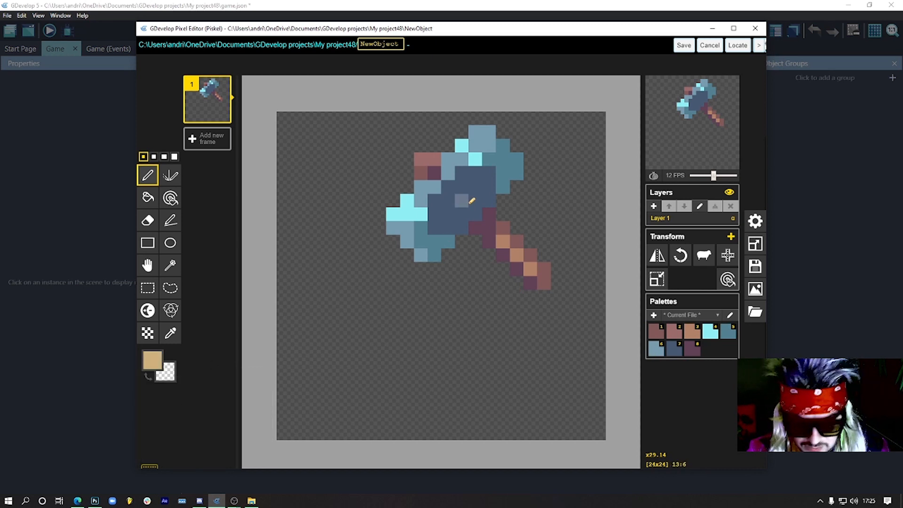
pyautogui.moveTo(462, 230)
pyautogui.mouseDown()
pyautogui.moveTo(465, 194)
pyautogui.moveTo(477, 196)
pyautogui.mouseUp()
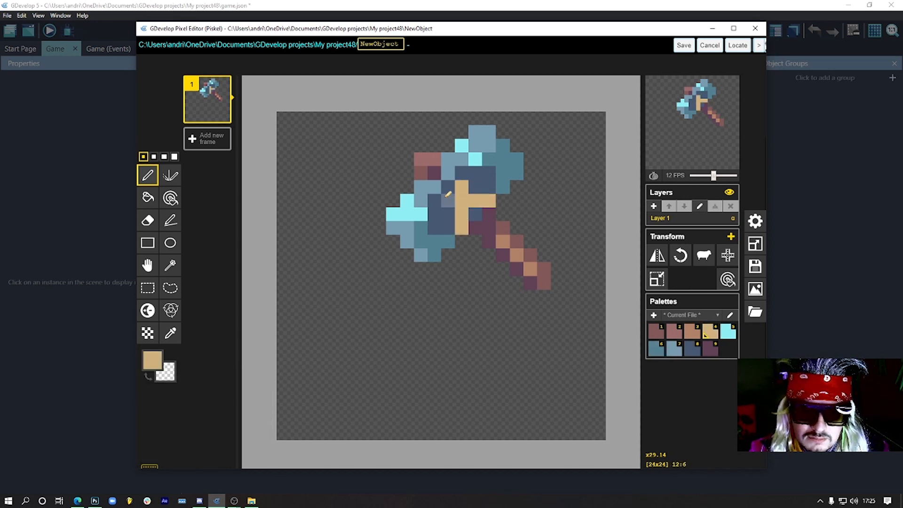
pyautogui.click(421, 201)
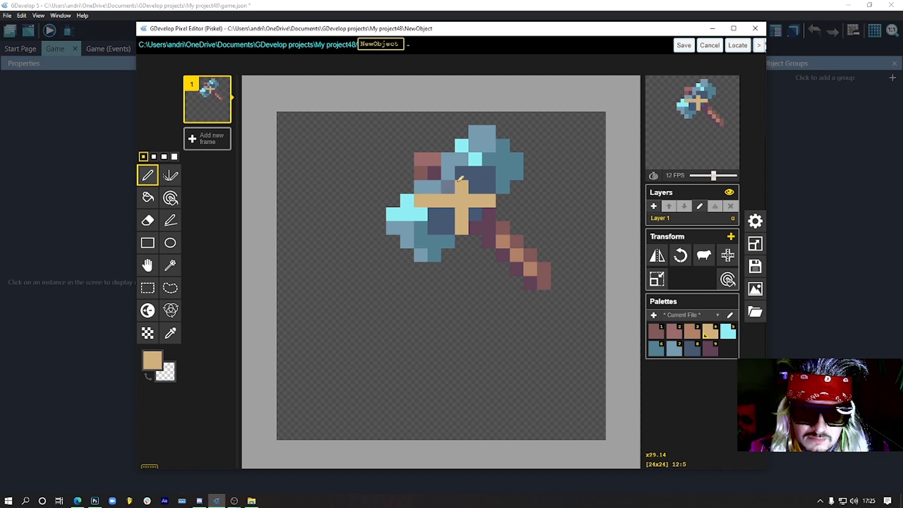
pyautogui.click(462, 173)
pyautogui.click(462, 157)
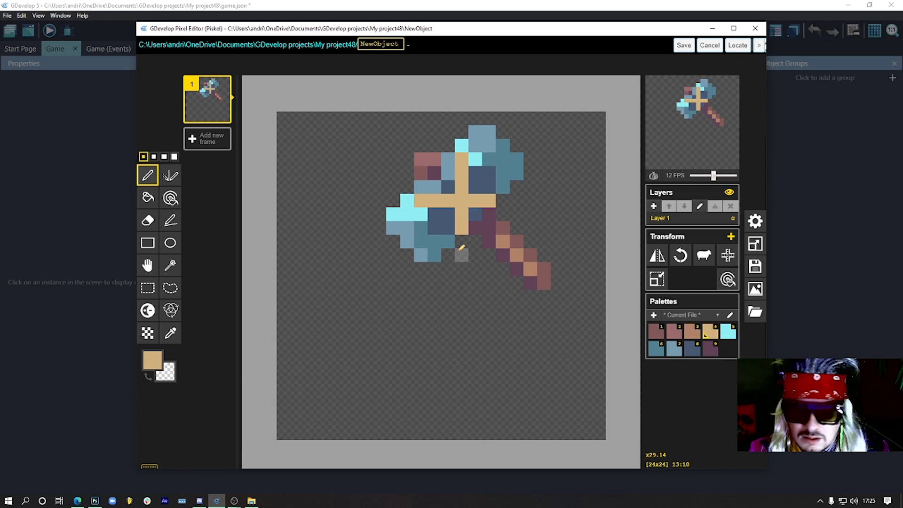
# Recolour the cross's vertical band and right arm reddish brown, with one dark purple pixel just below the crossing.
pyautogui.press('1')
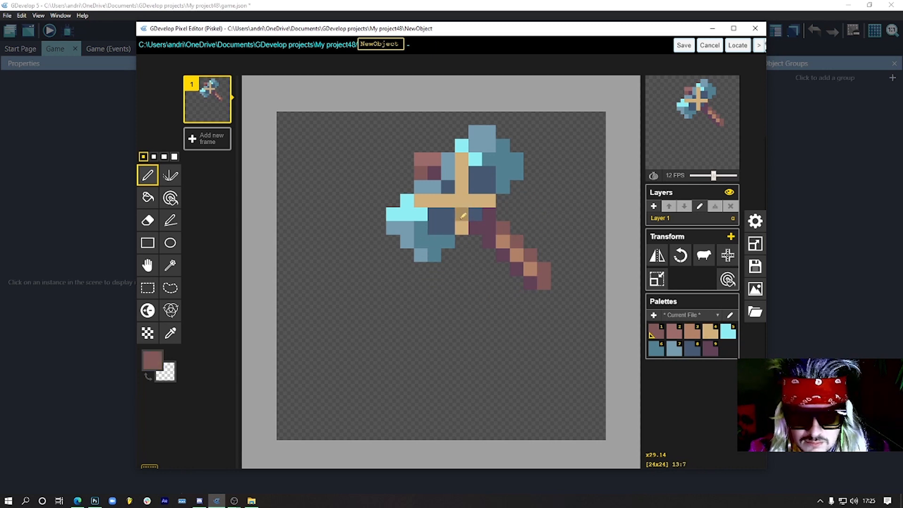
pyautogui.moveTo(469, 181); pyautogui.dragTo(463, 171)
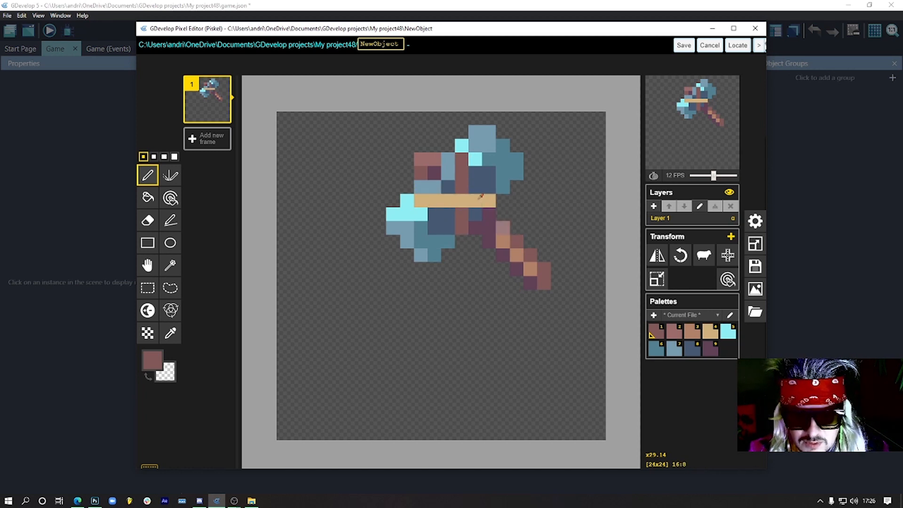
pyautogui.moveTo(479, 200); pyautogui.dragTo(487, 200)
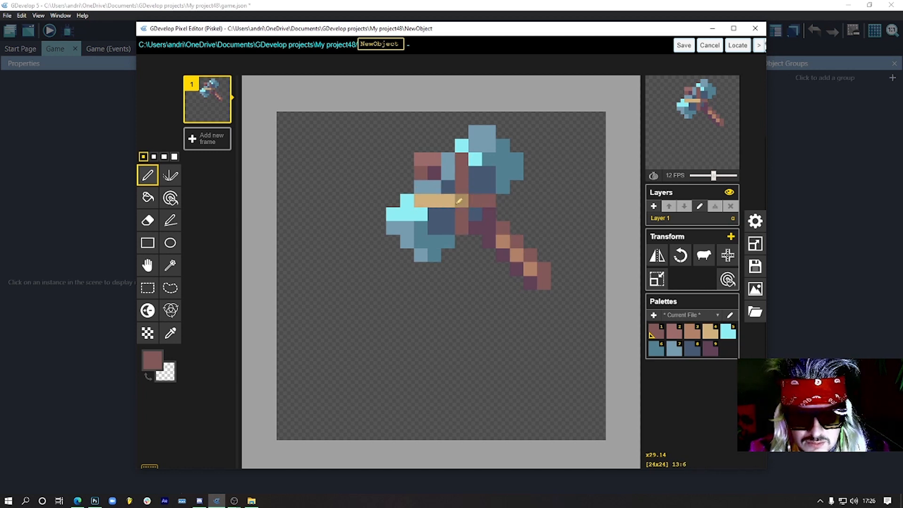
pyautogui.press('9')
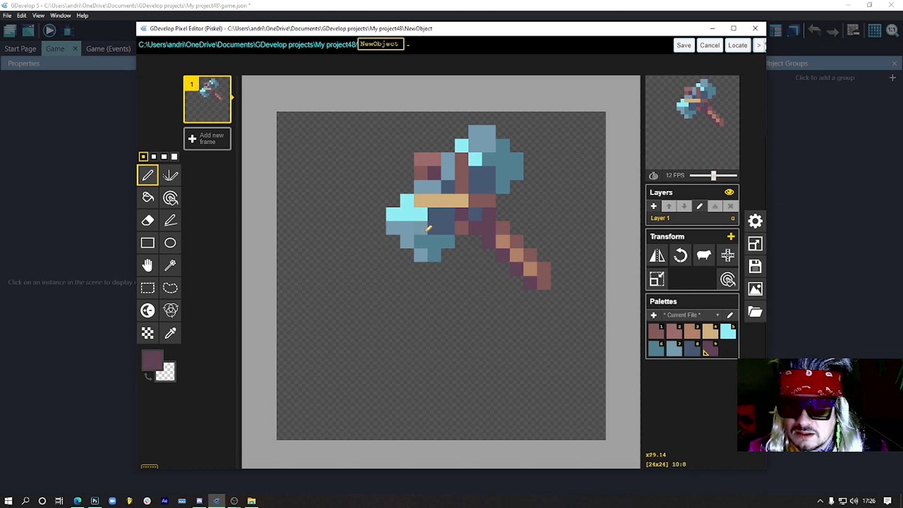
# Repaint the cross's left arm in light brown, extend its outer end one pixel upward, and darken the corner pixel to reddish brown.
pyautogui.press('4')
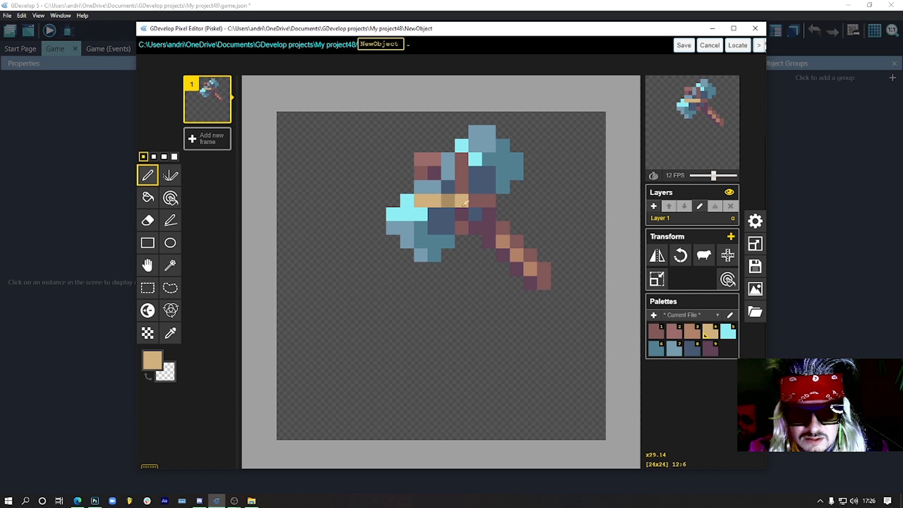
pyautogui.press('3')
pyautogui.moveTo(463, 198); pyautogui.dragTo(421, 200)
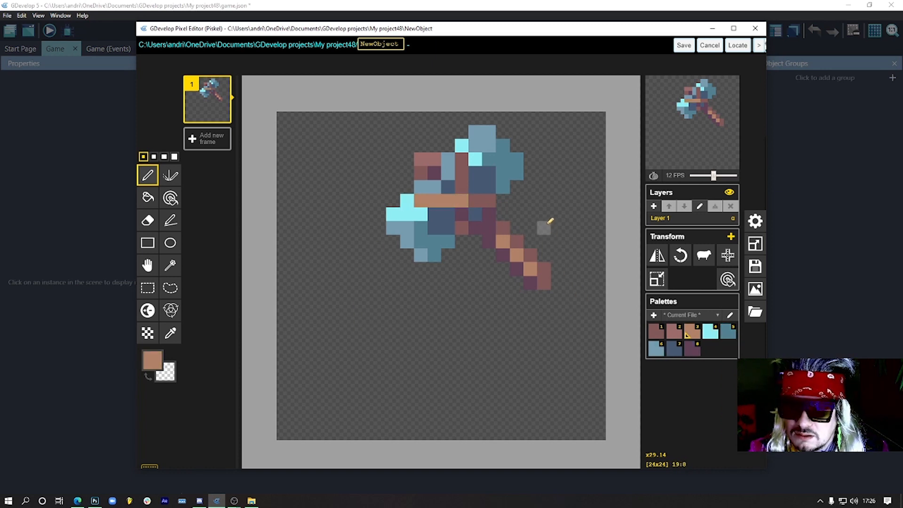
pyautogui.click(421, 188)
pyautogui.press('1')
pyautogui.click(422, 200)
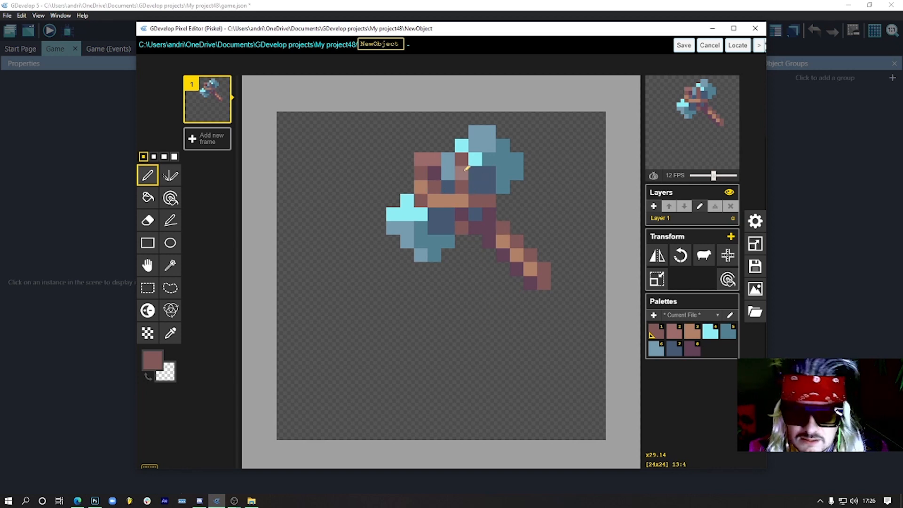
# Paint the vertical band's top pixel teal and shade the two pixels beside the handle stub dark purple.
pyautogui.press('5')
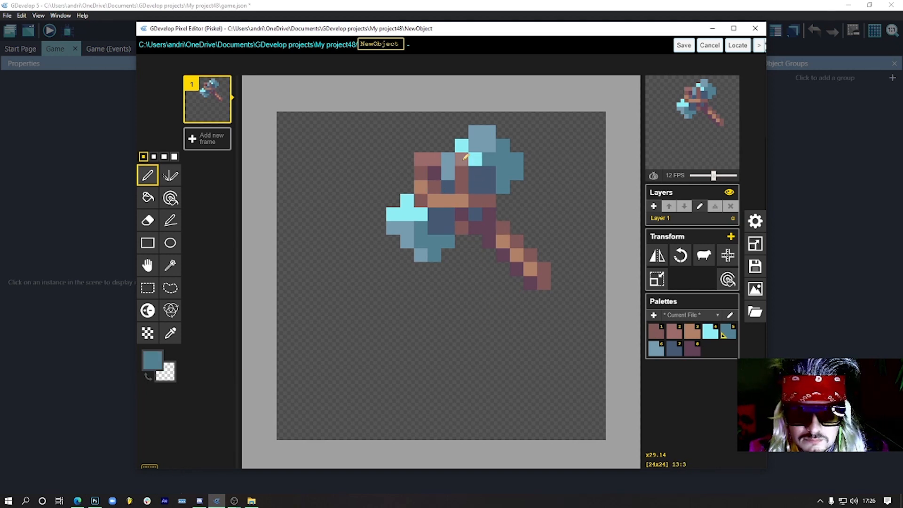
pyautogui.keyDown('alt'); pyautogui.click(435, 171); pyautogui.keyUp('alt')
pyautogui.click(448, 173)
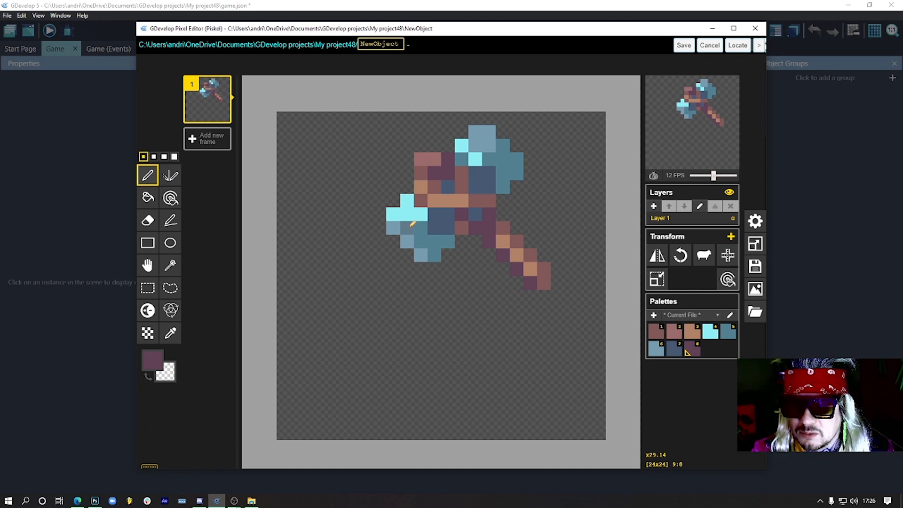
# Draw a near-black purple #1e0d19 outline along the underside of the hammer head and the lower edge of the handle.
pyautogui.click(152, 360)
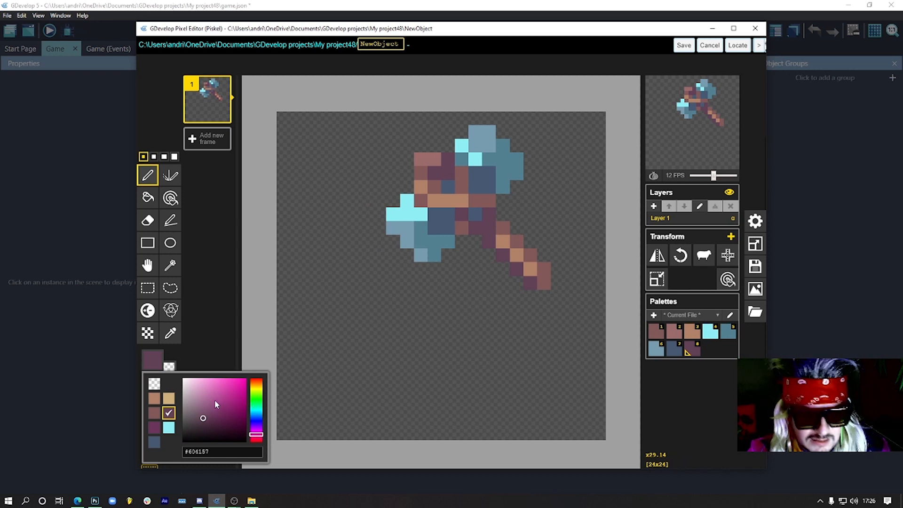
pyautogui.moveTo(212, 421)
pyautogui.mouseDown()
pyautogui.moveTo(238, 429)
pyautogui.moveTo(218, 434)
pyautogui.mouseUp()
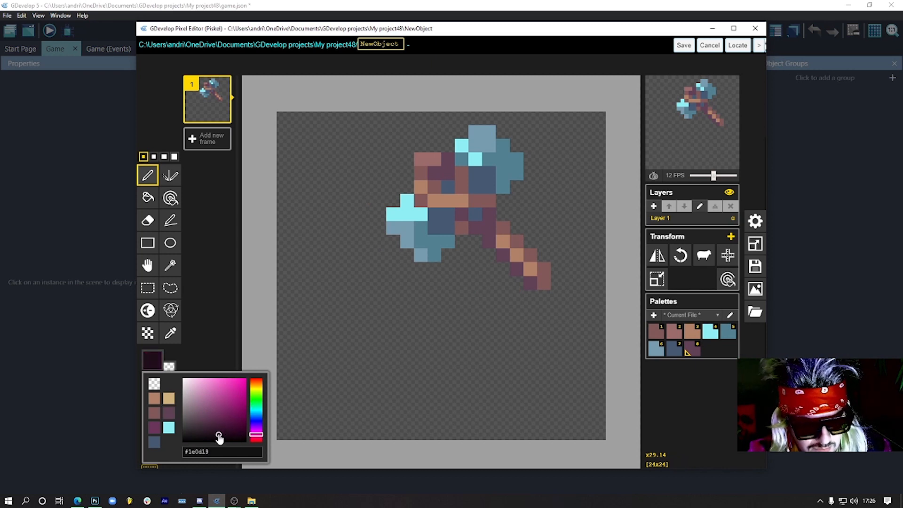
pyautogui.moveTo(379, 214)
pyautogui.mouseDown()
pyautogui.moveTo(380, 230)
pyautogui.moveTo(407, 256)
pyautogui.moveTo(448, 263)
pyautogui.moveTo(470, 242)
pyautogui.moveTo(488, 251)
pyautogui.mouseUp()
pyautogui.click(488, 254)
pyautogui.click(503, 268)
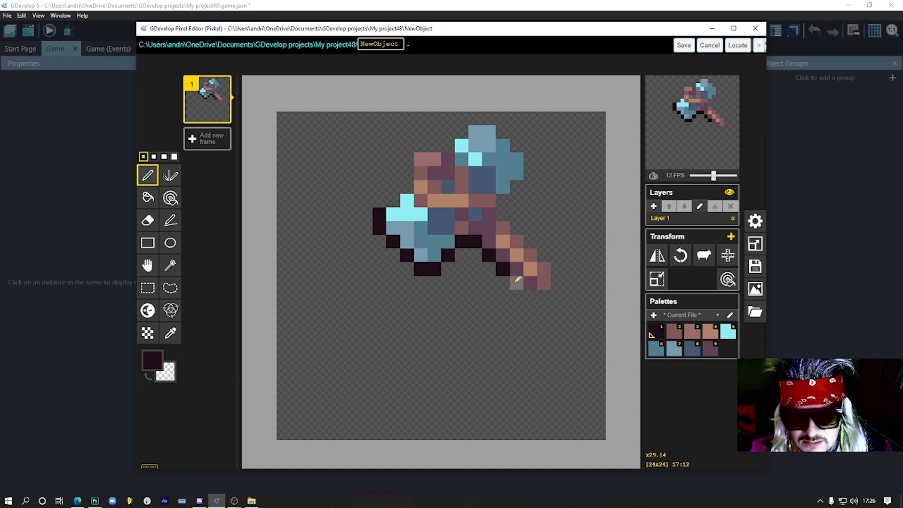
# Complete the near-black outline around the handle's end and upper edge, the far side and top of the head, and the stub.
pyautogui.moveTo(556, 289)
pyautogui.mouseDown()
pyautogui.moveTo(560, 264)
pyautogui.moveTo(529, 238)
pyautogui.mouseUp()
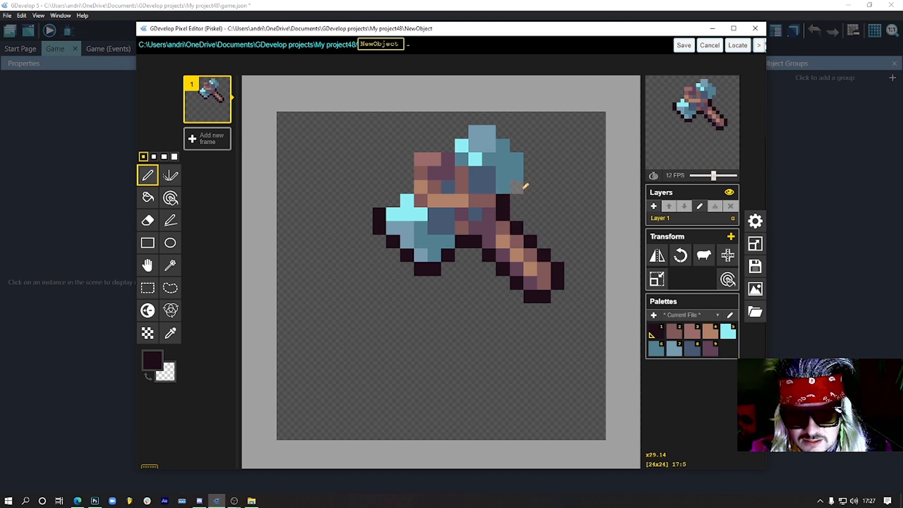
pyautogui.moveTo(530, 173); pyautogui.dragTo(530, 159)
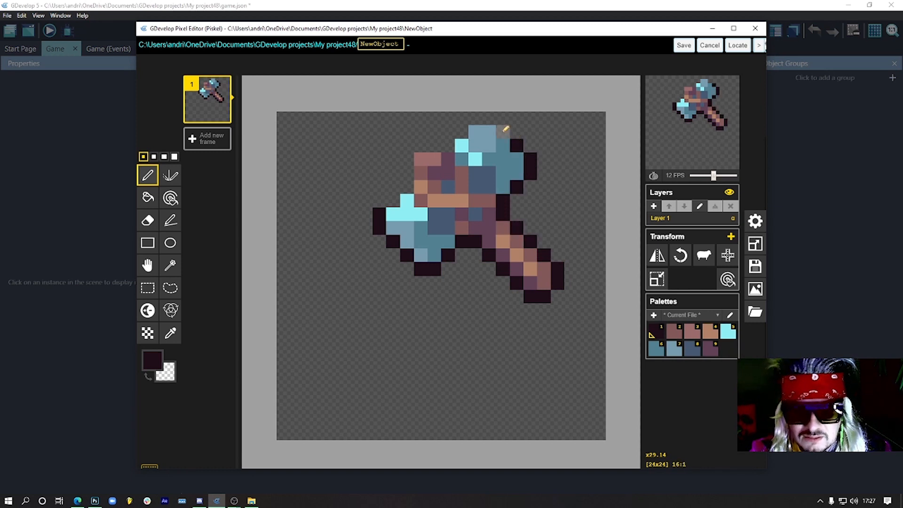
pyautogui.moveTo(504, 128)
pyautogui.mouseDown()
pyautogui.moveTo(486, 116)
pyautogui.moveTo(440, 142)
pyautogui.moveTo(410, 180)
pyautogui.mouseUp()
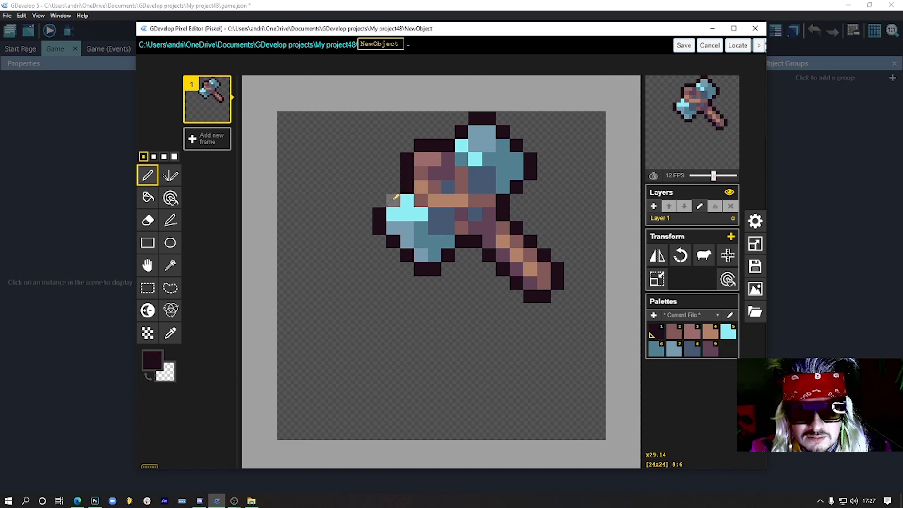
pyautogui.click(393, 200)
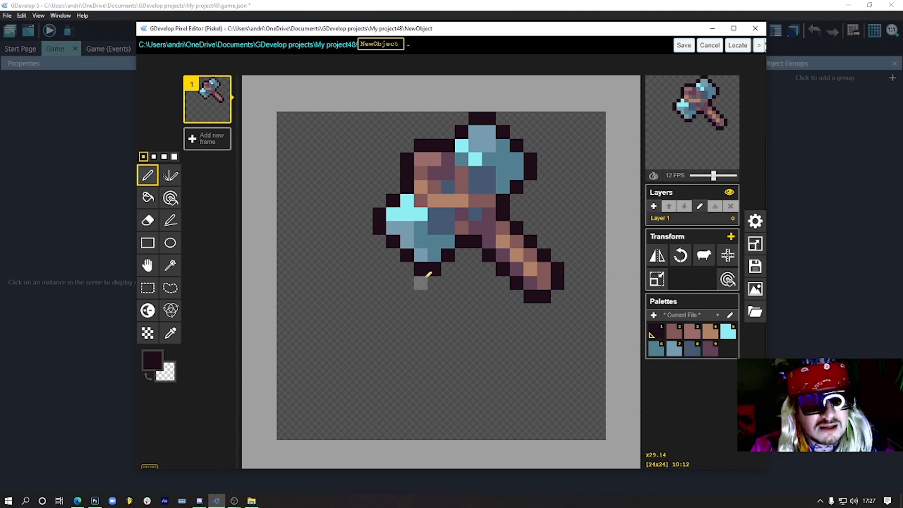
# Replace the dark purple shading everywhere in the sprite with the darker, muted colour #402c37.
pyautogui.moveTo(694, 123)
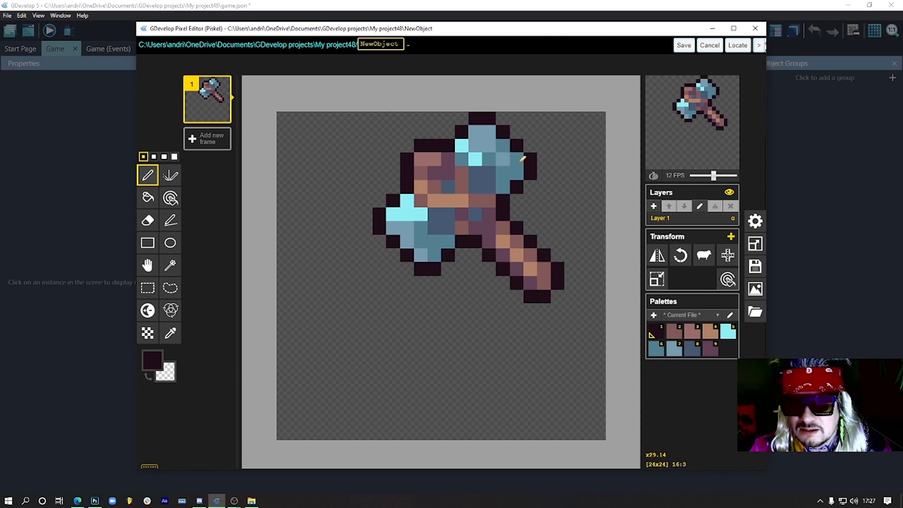
pyautogui.click(170, 198)
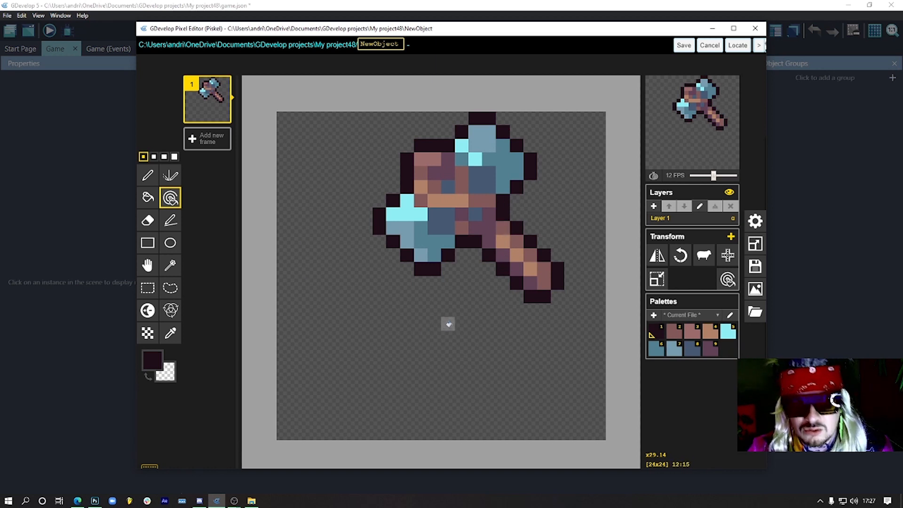
pyautogui.keyDown('alt'); pyautogui.click(486, 229); pyautogui.keyUp('alt')
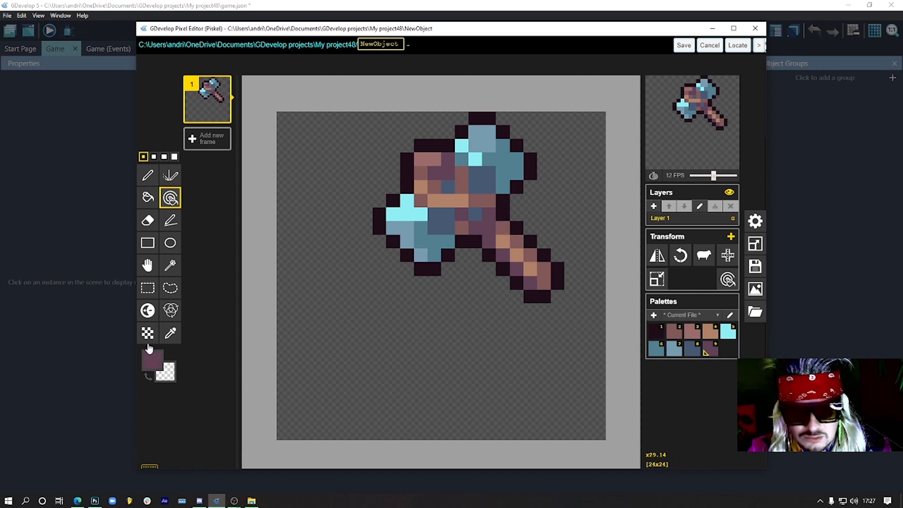
pyautogui.click(152, 360)
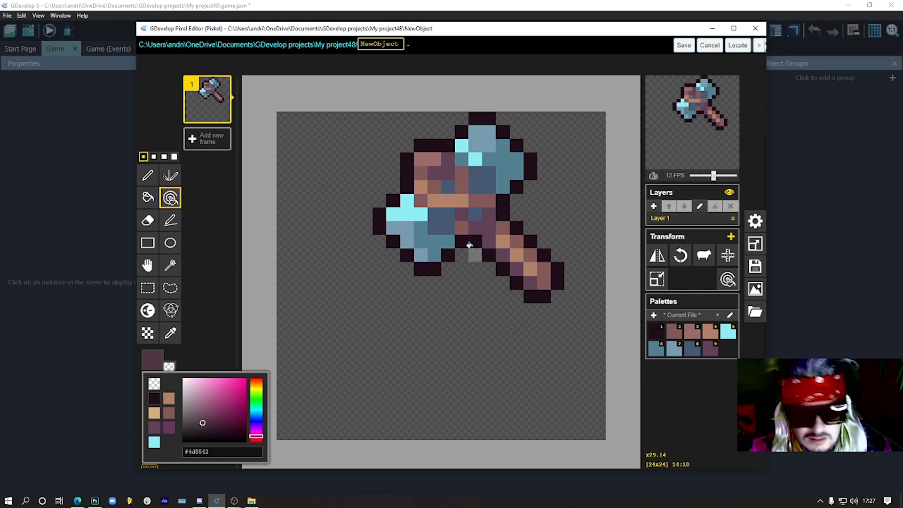
pyautogui.click(488, 228)
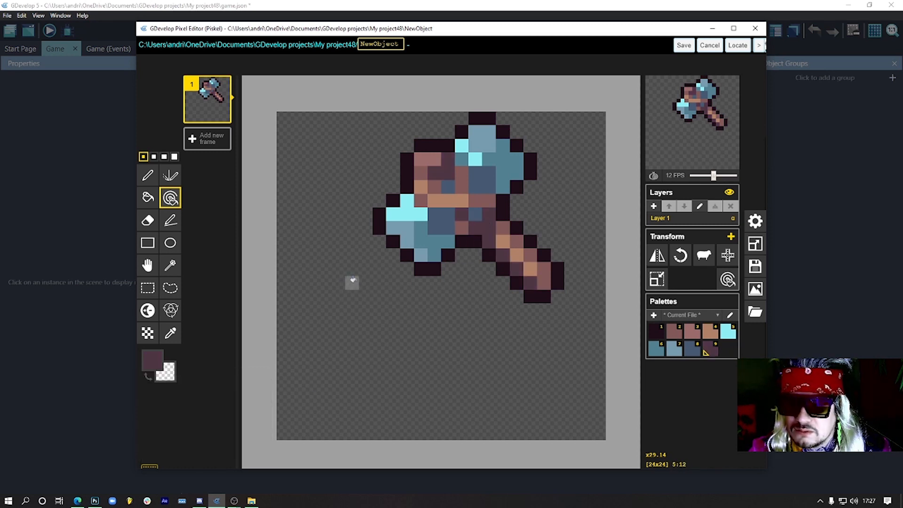
pyautogui.click(152, 360)
pyautogui.click(202, 428)
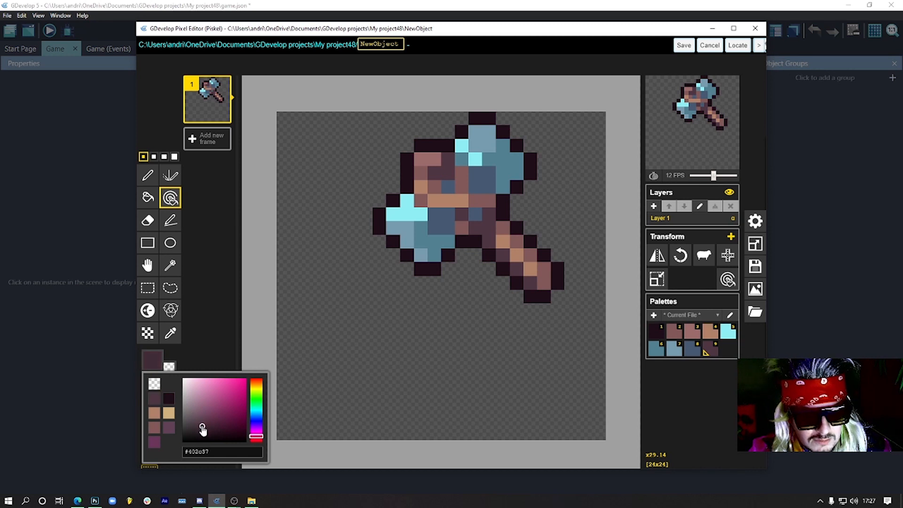
pyautogui.click(487, 221)
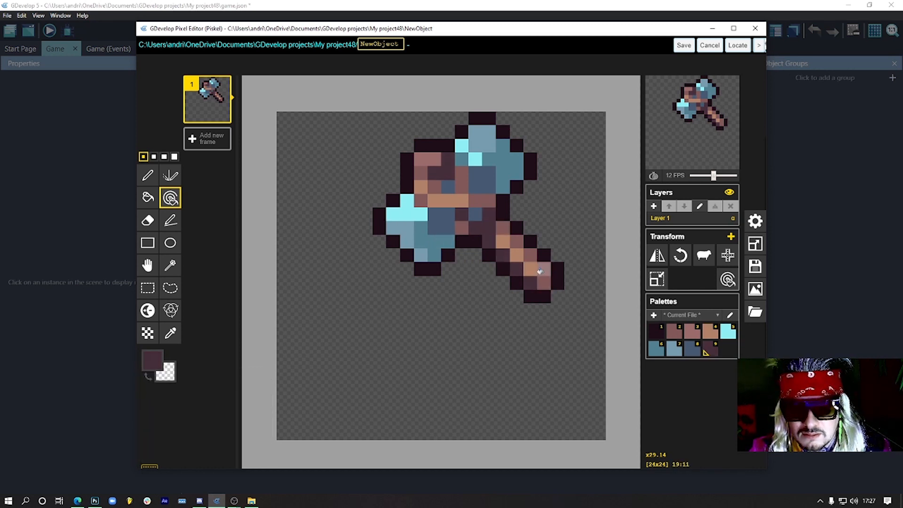
# Replace the slate blue in the centre of the hammer head with the darker #3e4c5e.
pyautogui.middleClick(442, 226)
pyautogui.click(152, 361)
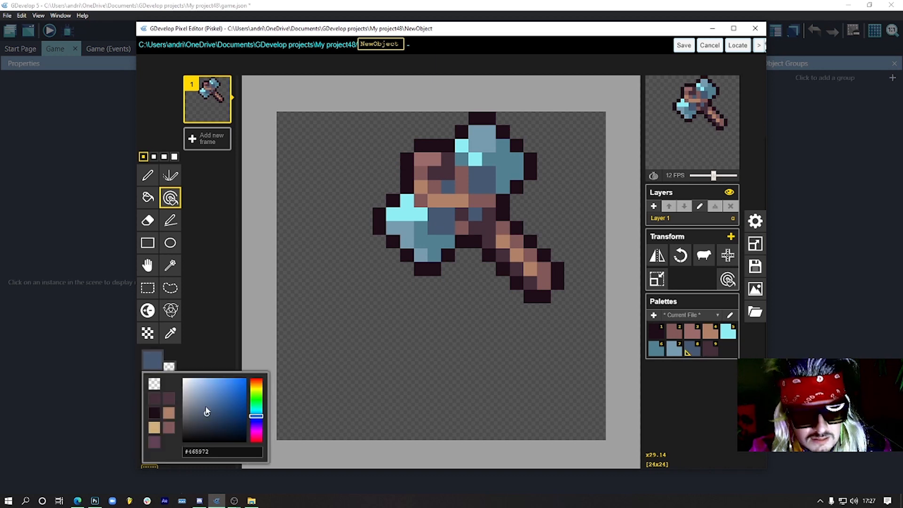
pyautogui.moveTo(209, 419); pyautogui.dragTo(204, 423)
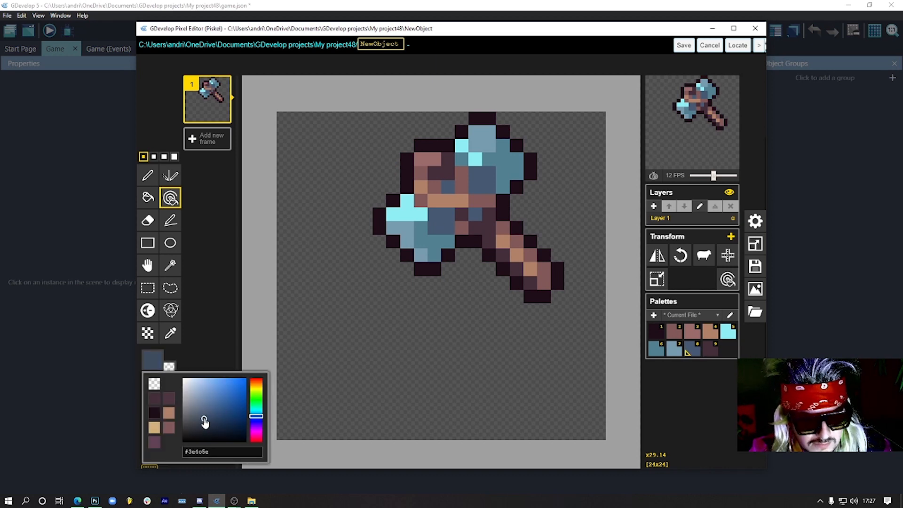
pyautogui.click(439, 212)
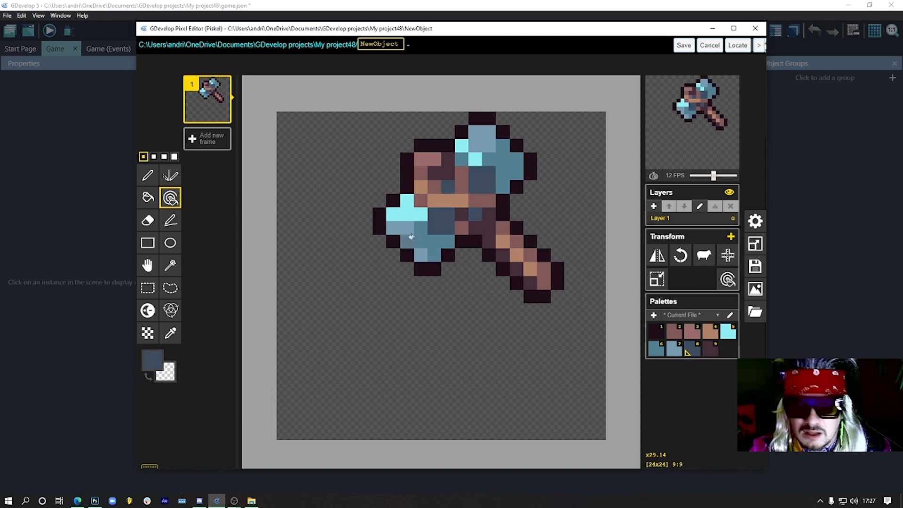
# Mix a bluer shade from the head's teal and replace all light steel-blue pixels on the head with it.
pyautogui.middleClick(444, 241)
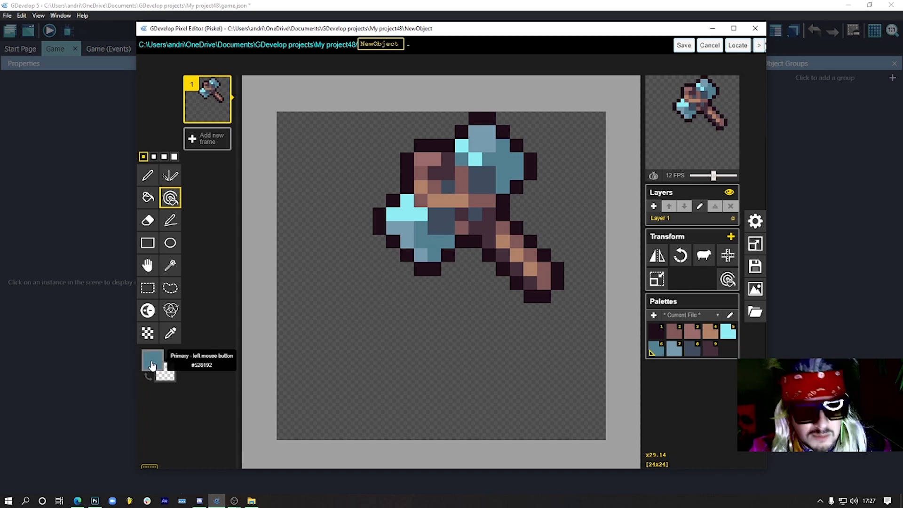
pyautogui.click(151, 360)
pyautogui.moveTo(259, 416); pyautogui.dragTo(258, 419)
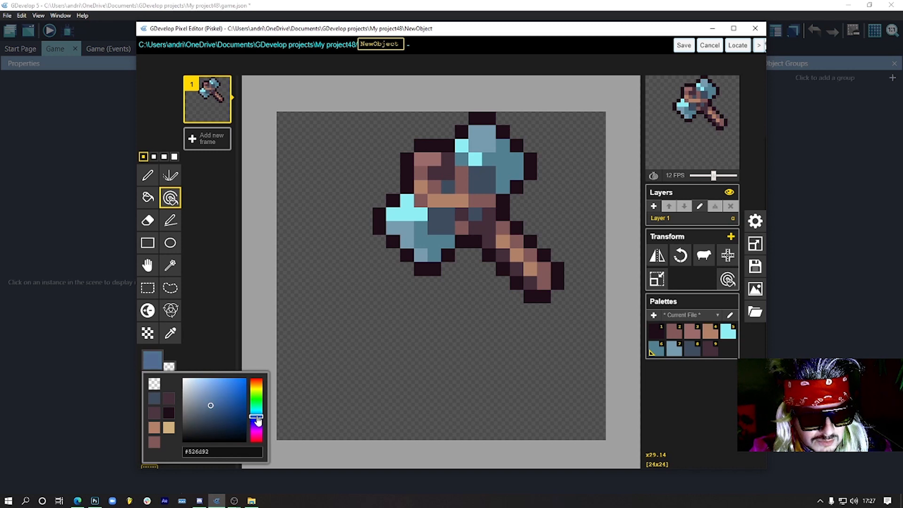
pyautogui.click(422, 251)
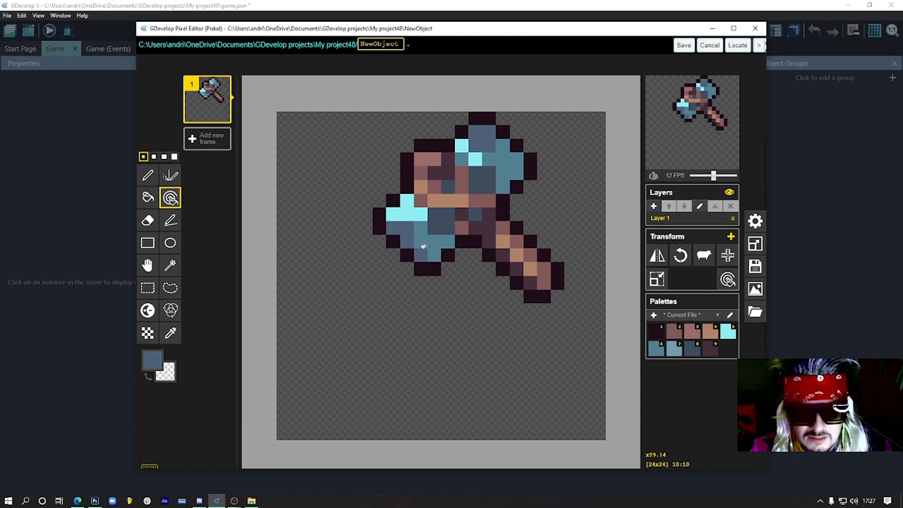
# Undo the last colour swap and replace the teal pixels on the hammer head with the current slate blue.
pyautogui.hotkey('ctrl', 'z')
pyautogui.click(430, 243)
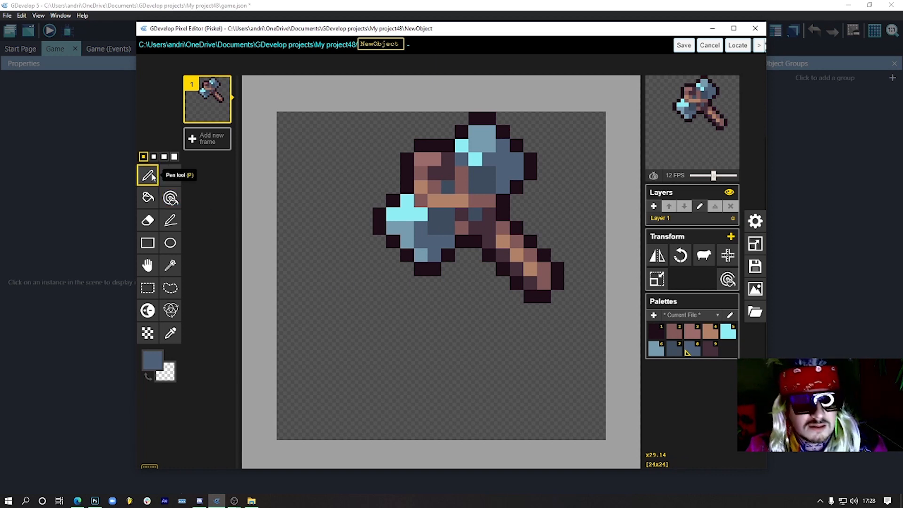
# Paint the lone dark slate pixel below the hammer's light brown band with the sprite's dark purple shading colour.
pyautogui.middleClick(488, 175)
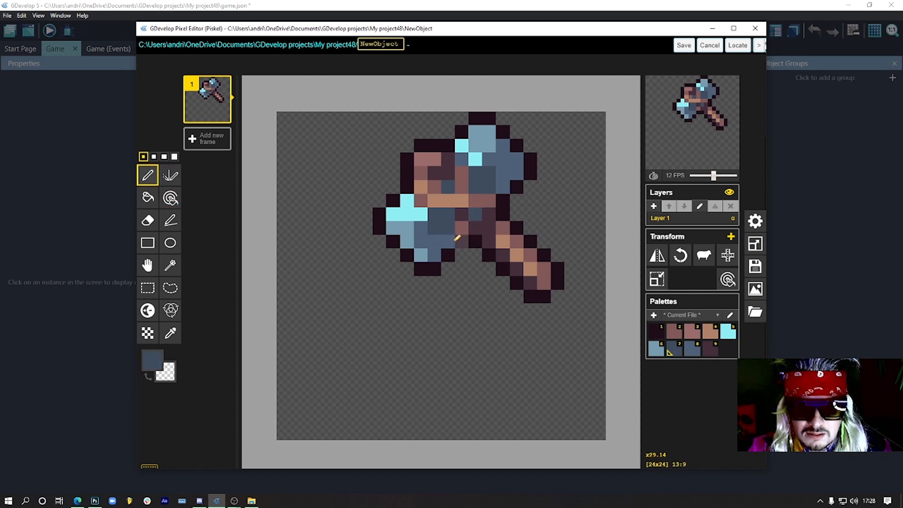
pyautogui.middleClick(480, 228)
pyautogui.click(479, 215)
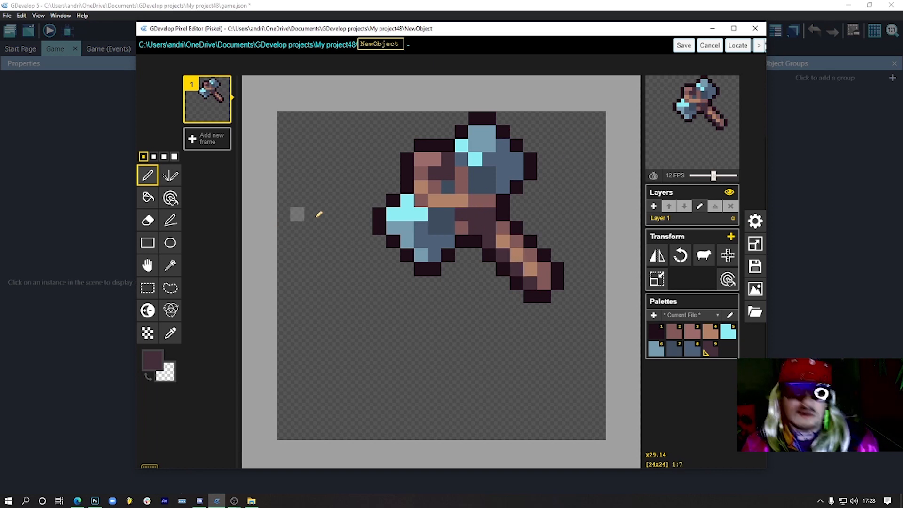
# Replace all bright cyan highlights on the hammer head with the softer light blue #a1d7f0.
pyautogui.middleClick(407, 214)
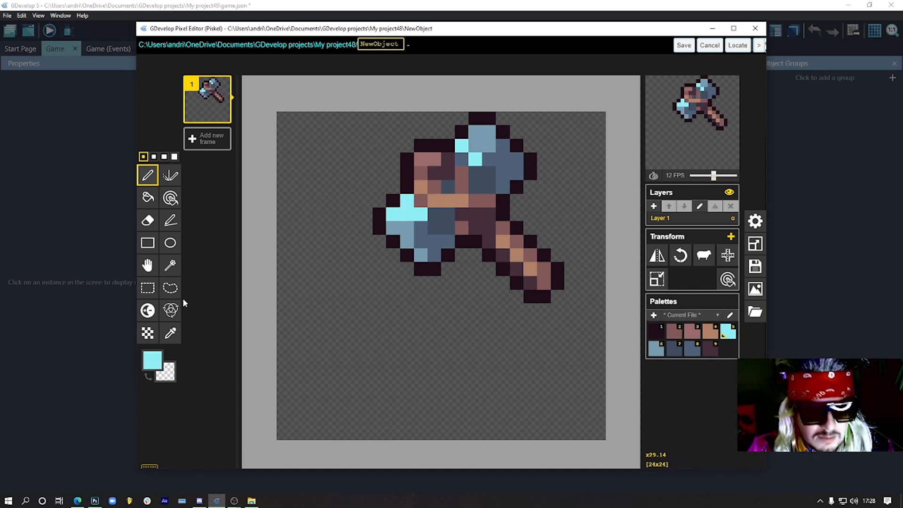
pyautogui.click(170, 198)
pyautogui.click(152, 361)
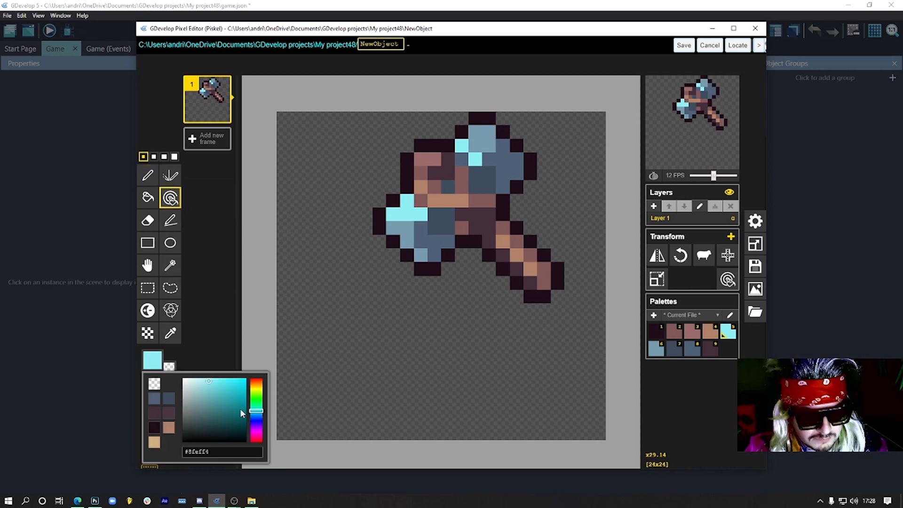
pyautogui.moveTo(257, 413); pyautogui.dragTo(258, 418)
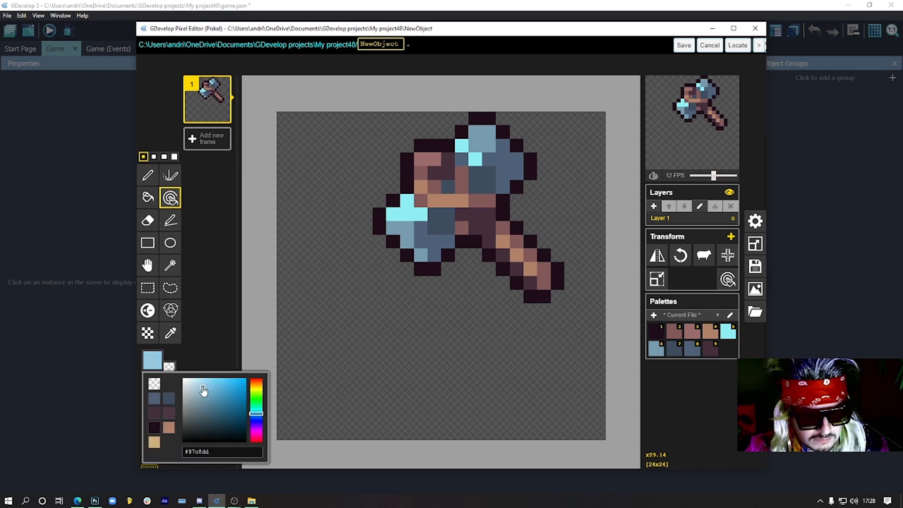
pyautogui.click(393, 214)
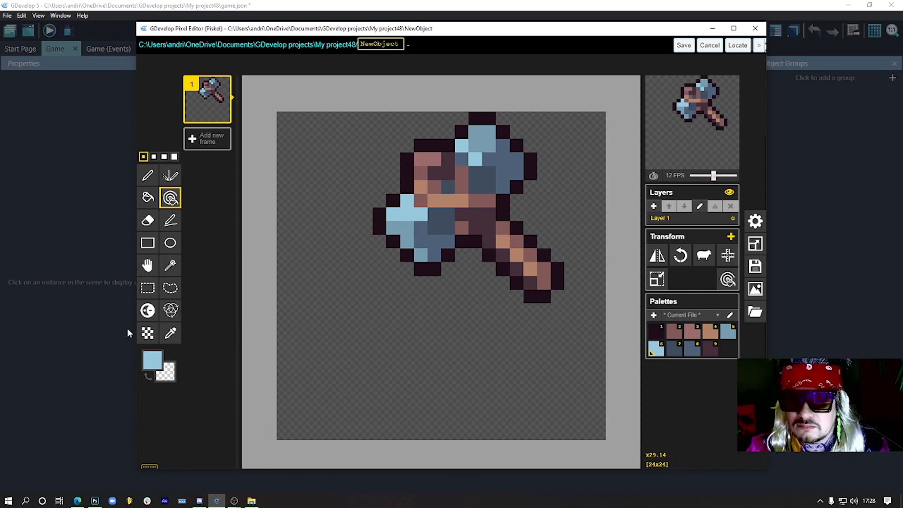
pyautogui.click(152, 360)
pyautogui.click(204, 382)
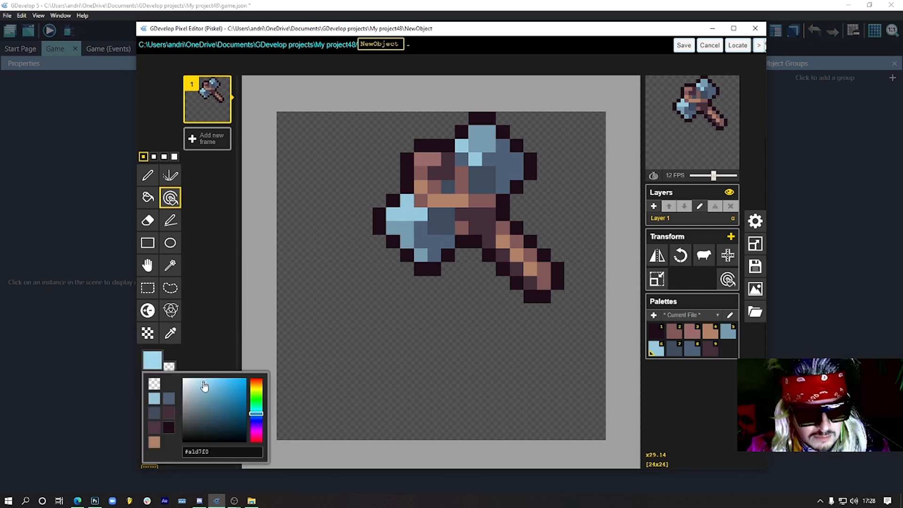
pyautogui.click(410, 215)
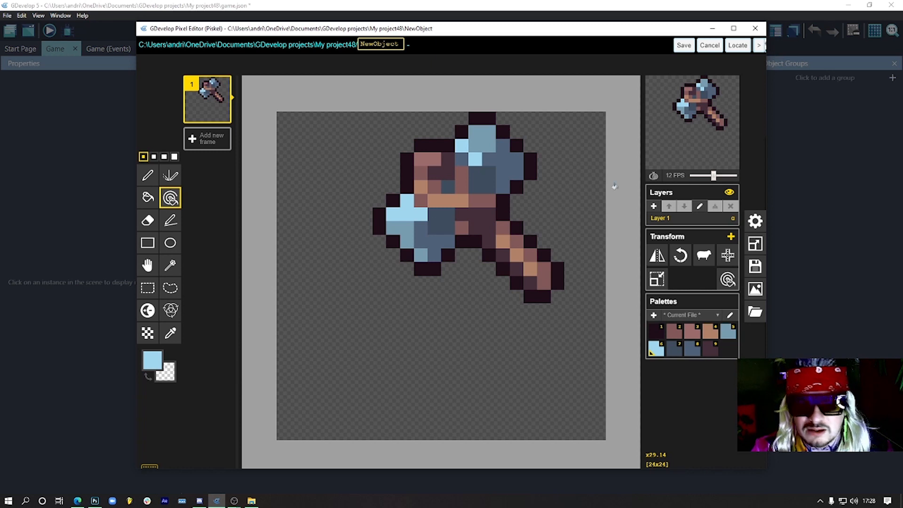
# Shift the whole hammer drawing two pixels down on the canvas and save it back to the Hammer object.
pyautogui.click(147, 265)
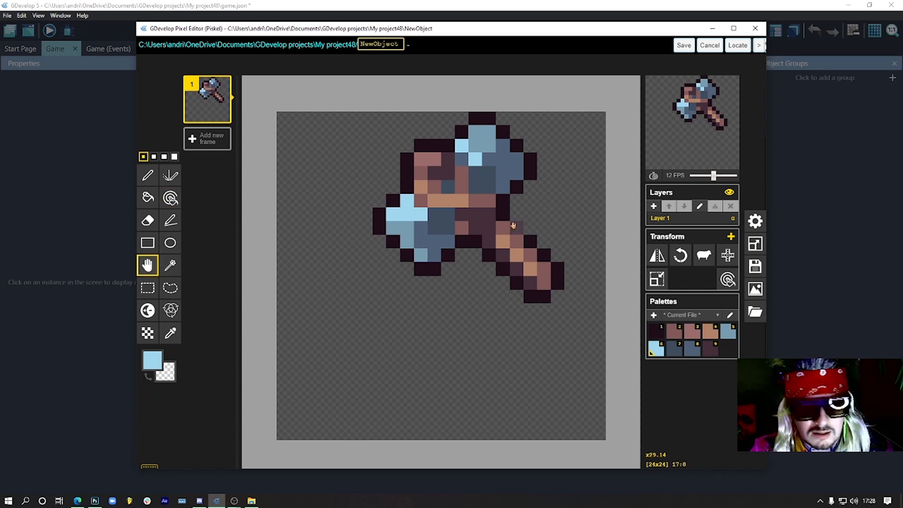
pyautogui.moveTo(473, 205); pyautogui.dragTo(473, 225)
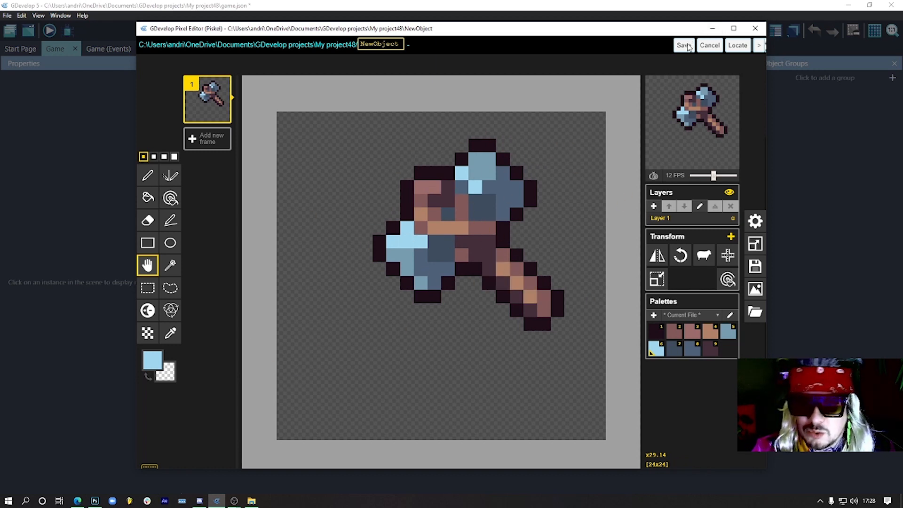
pyautogui.click(685, 45)
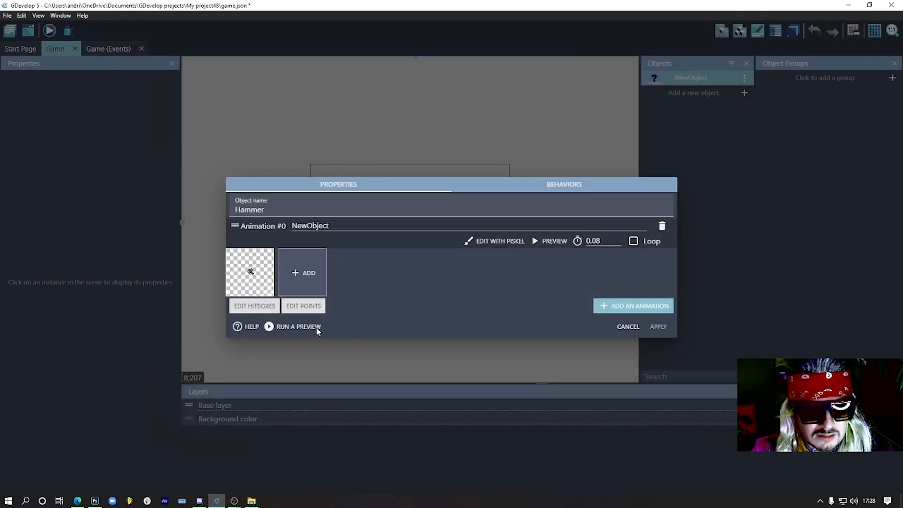
# Move the Hammer's Origin point onto the hammer head at about X 9.9, Y 12.1, and close the points editor.
pyautogui.click(304, 306)
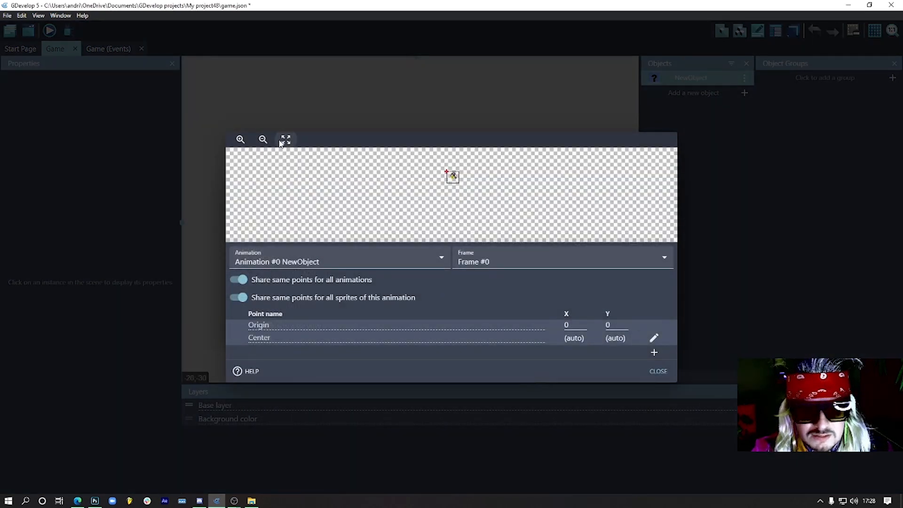
pyautogui.click(242, 140)
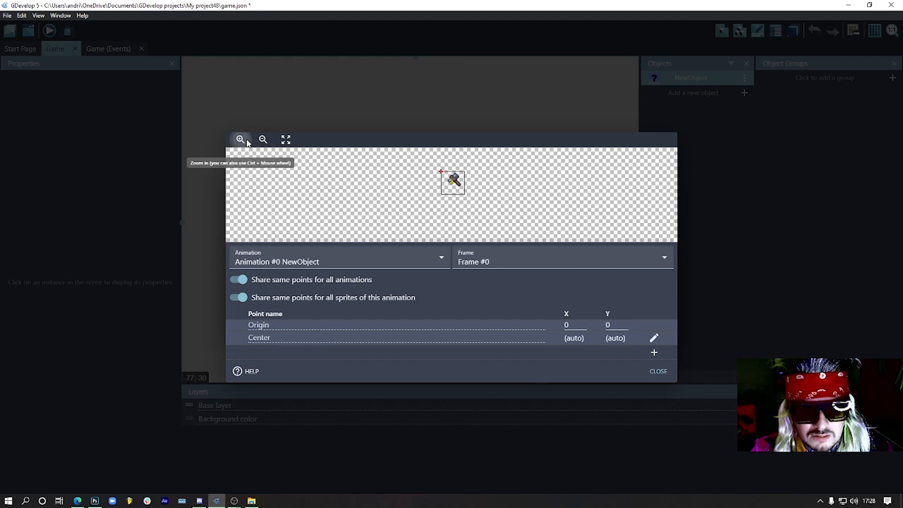
pyautogui.click(245, 140)
pyautogui.click(246, 141)
pyautogui.click(246, 141)
pyautogui.click(246, 141)
pyautogui.click(247, 141)
pyautogui.click(247, 141)
pyautogui.click(246, 141)
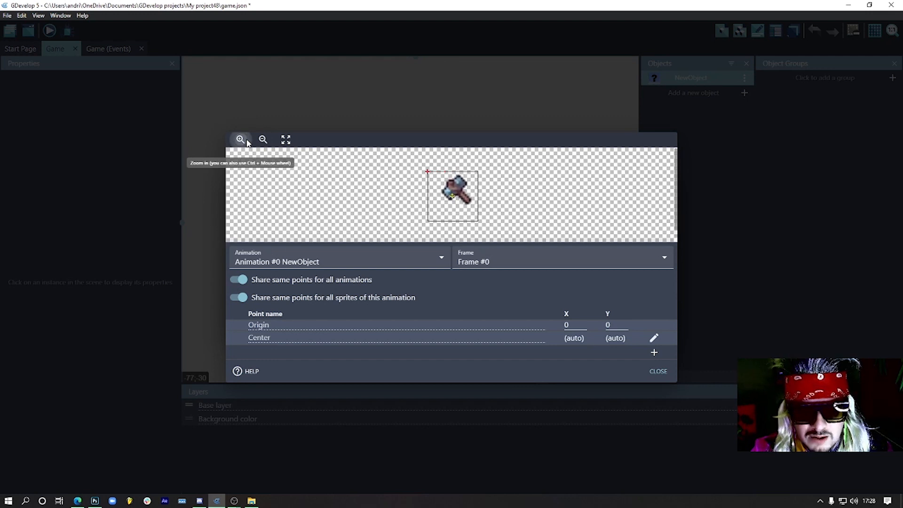
pyautogui.click(246, 141)
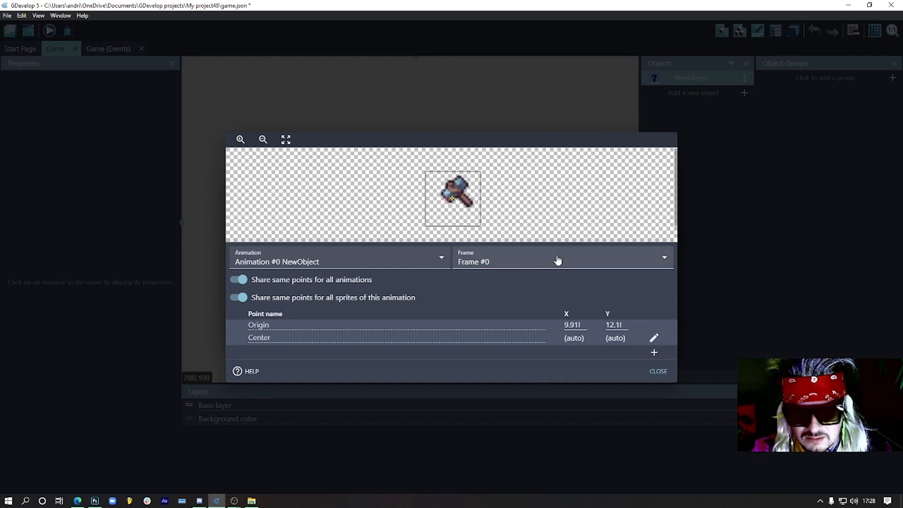
pyautogui.click(658, 371)
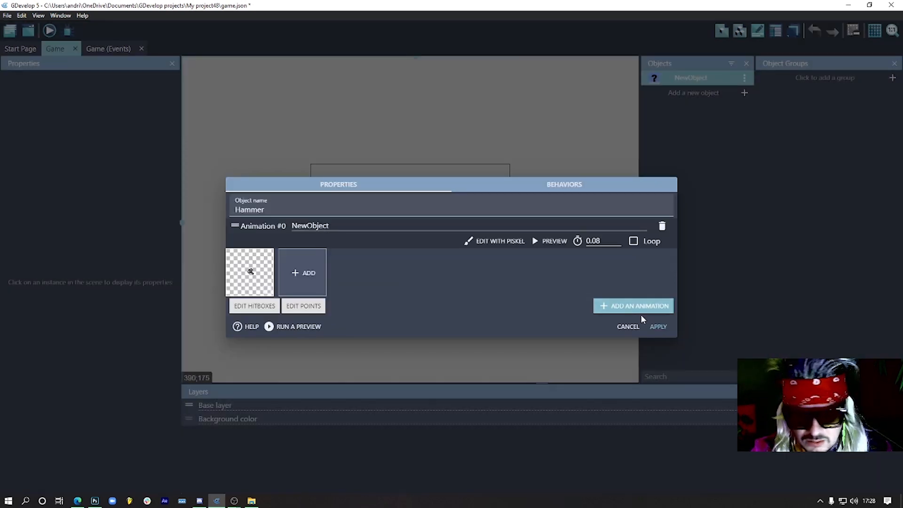
# Apply the Hammer object's settings and place one instance in the upper half of the scene, right of centre.
pyautogui.click(658, 326)
pyautogui.moveTo(686, 78); pyautogui.dragTo(427, 202)
pyautogui.click(454, 210)
pyautogui.keyDown('alt'); pyautogui.scroll(6, 416, 204); pyautogui.keyUp('alt')
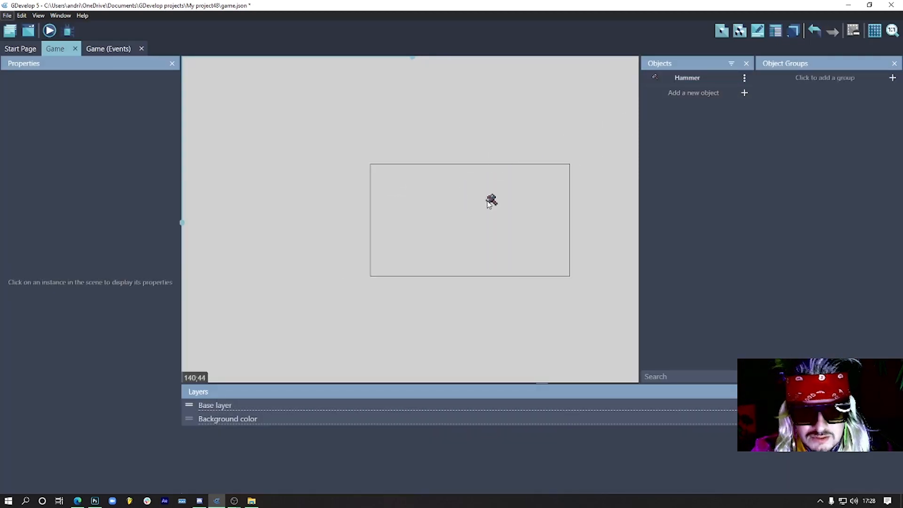
pyautogui.scroll(1, 501, 201)
pyautogui.scroll(4, 514, 208)
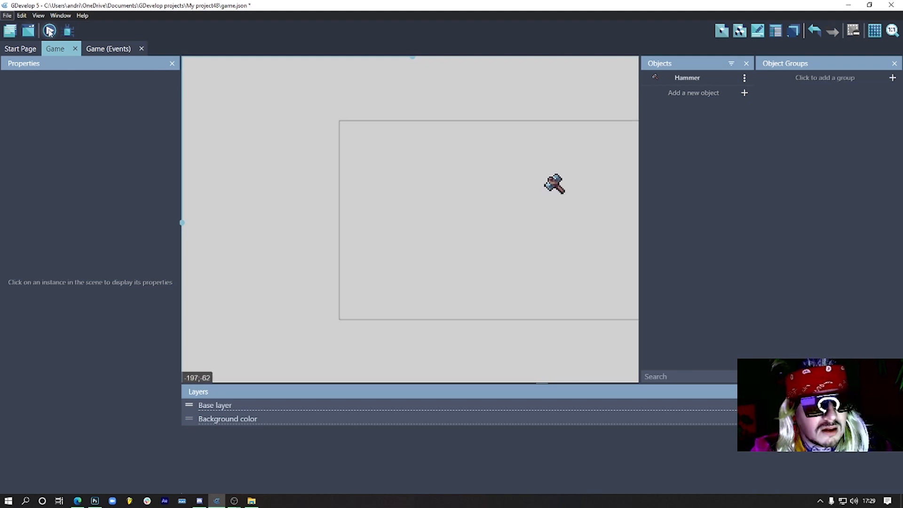
# Preview the game in full screen to examine the hammer sprite, and close the preview.
pyautogui.click(50, 31)
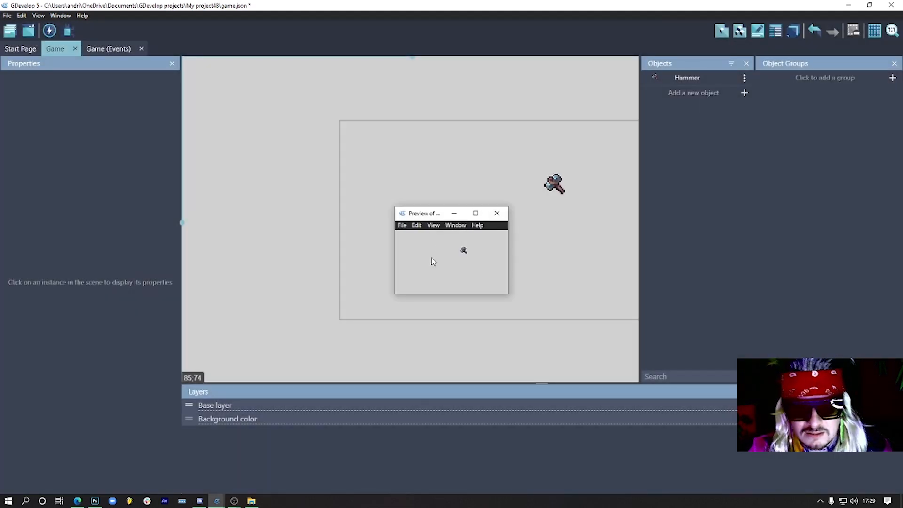
pyautogui.click(434, 227)
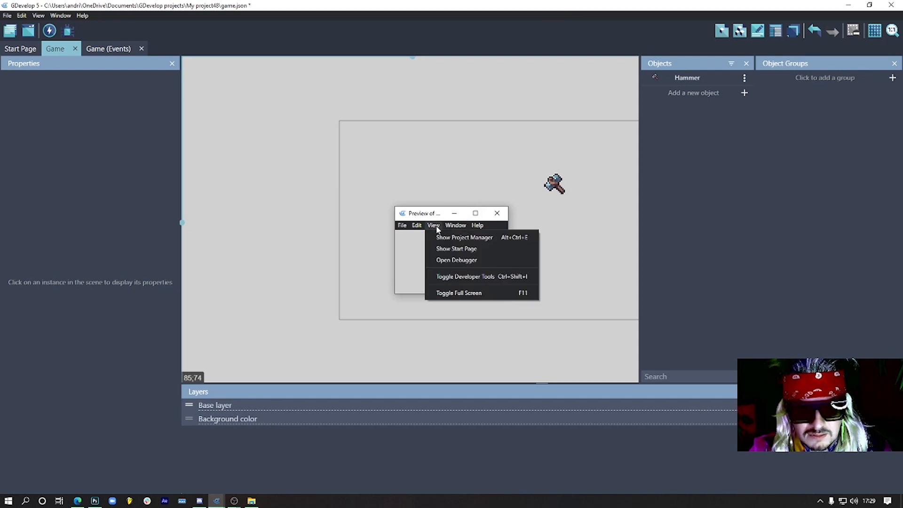
pyautogui.click(447, 293)
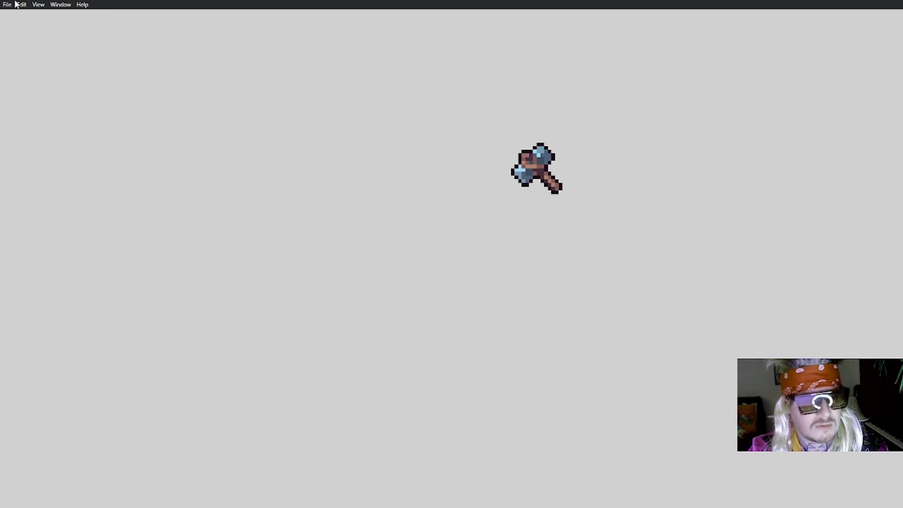
pyautogui.click(36, 4)
pyautogui.click(66, 72)
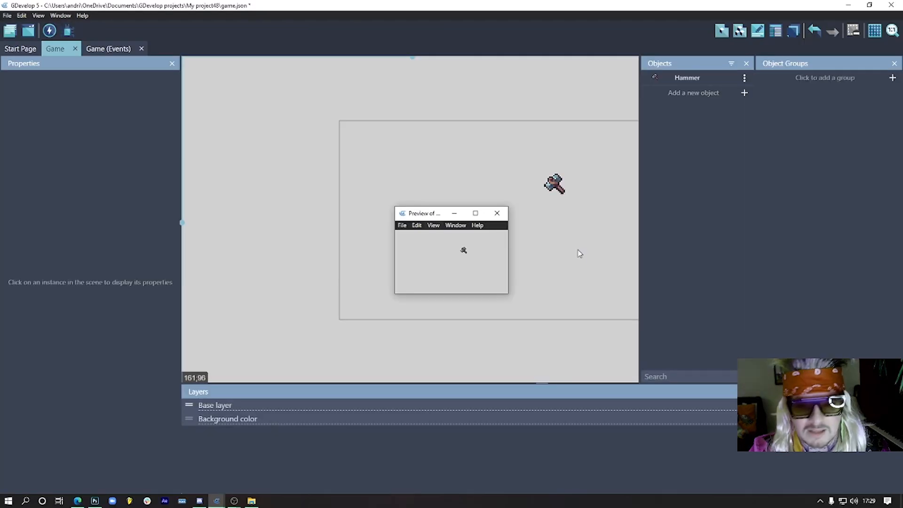
pyautogui.click(497, 213)
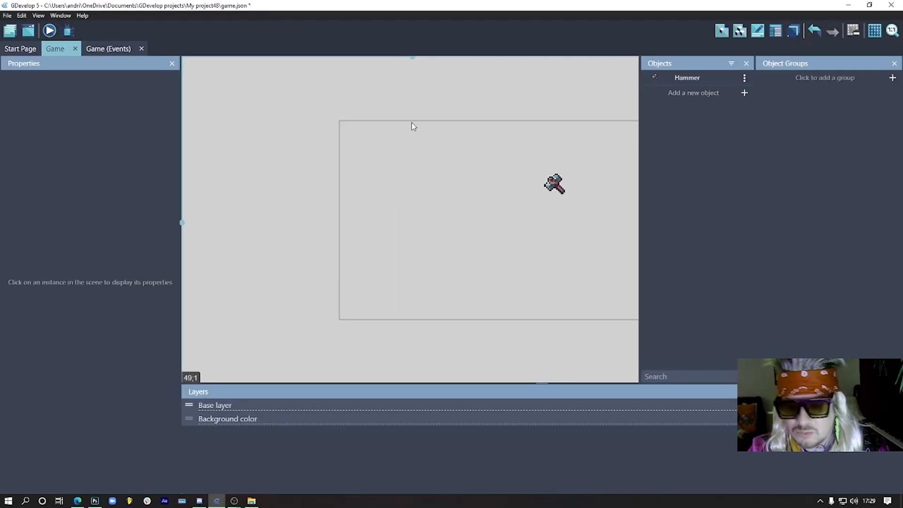
# Nudge the Hammer instance slightly left and down within the scene.
pyautogui.moveTo(544, 185); pyautogui.dragTo(532, 186)
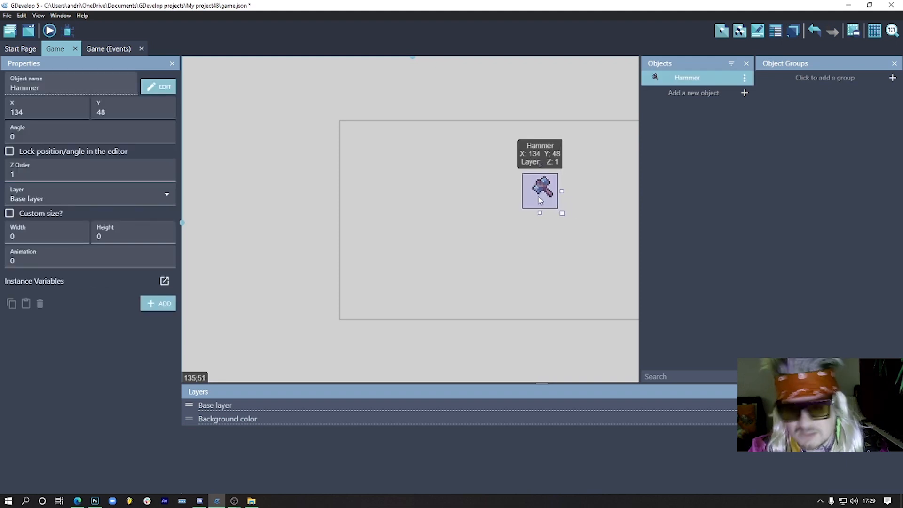
pyautogui.moveTo(550, 184); pyautogui.dragTo(550, 193)
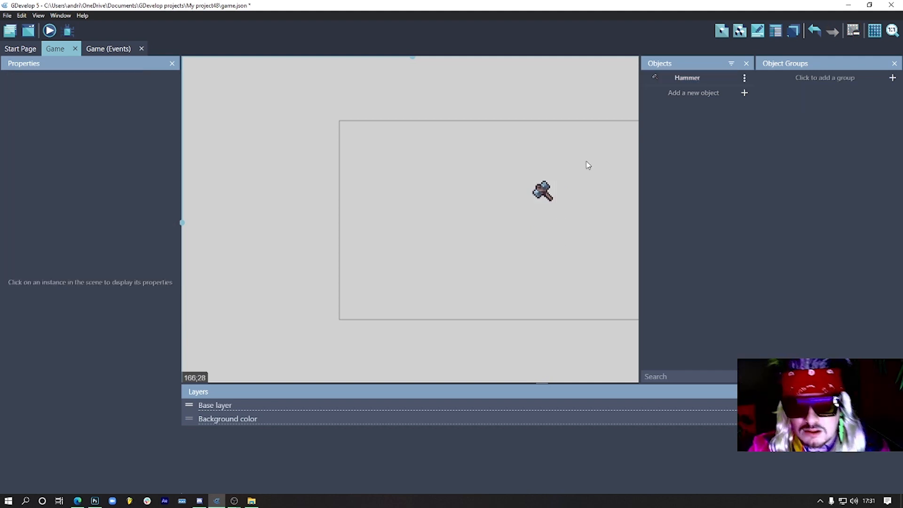
pyautogui.scroll(2, 587, 161)
pyautogui.moveTo(587, 162); pyautogui.dragTo(454, 181, button='middle')
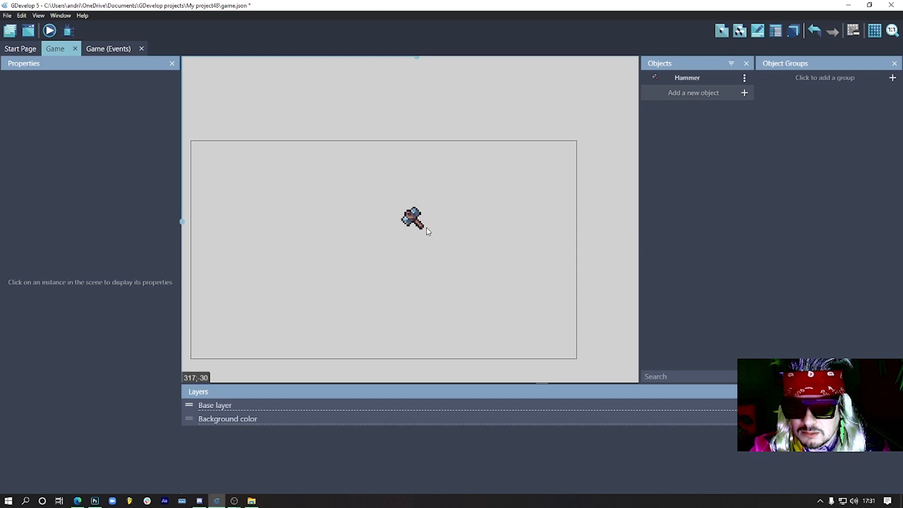
# Add a new sprite object named Block and give it an empty animation.
pyautogui.click(694, 93)
pyautogui.click(278, 141)
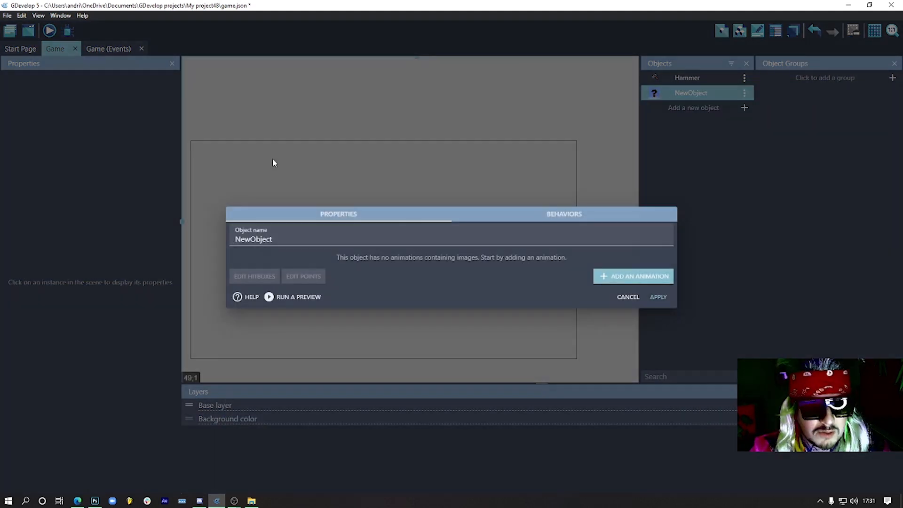
pyautogui.doubleClick(278, 239)
pyautogui.write('block')
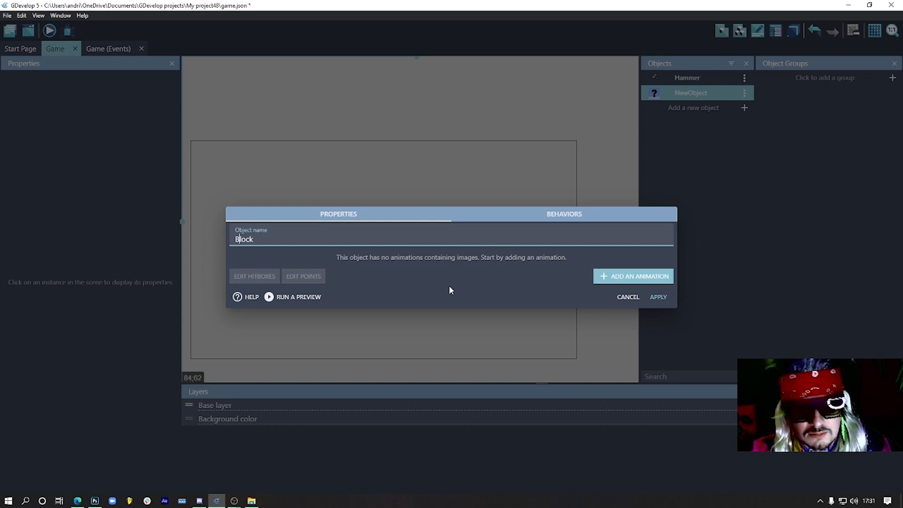
pyautogui.click(629, 276)
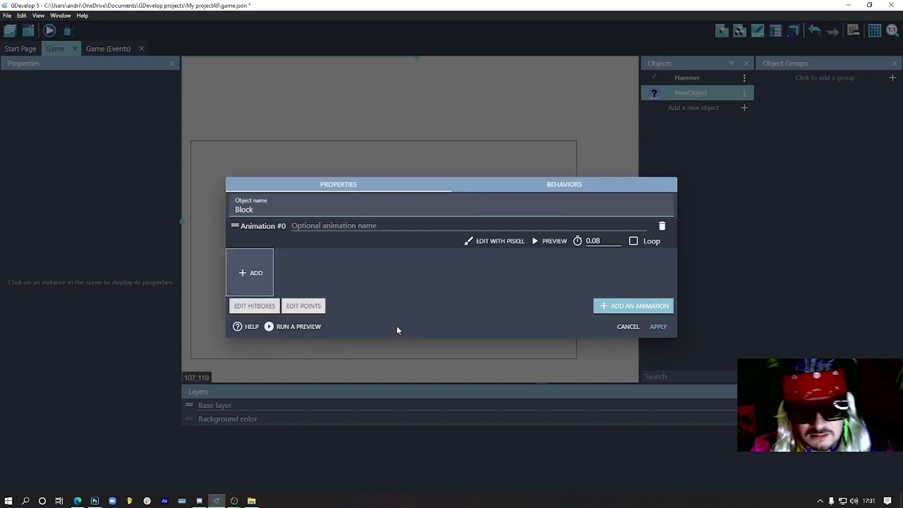
# Open the Block's animation in Piskel and resize the canvas to 12 x 12 px.
pyautogui.click(499, 241)
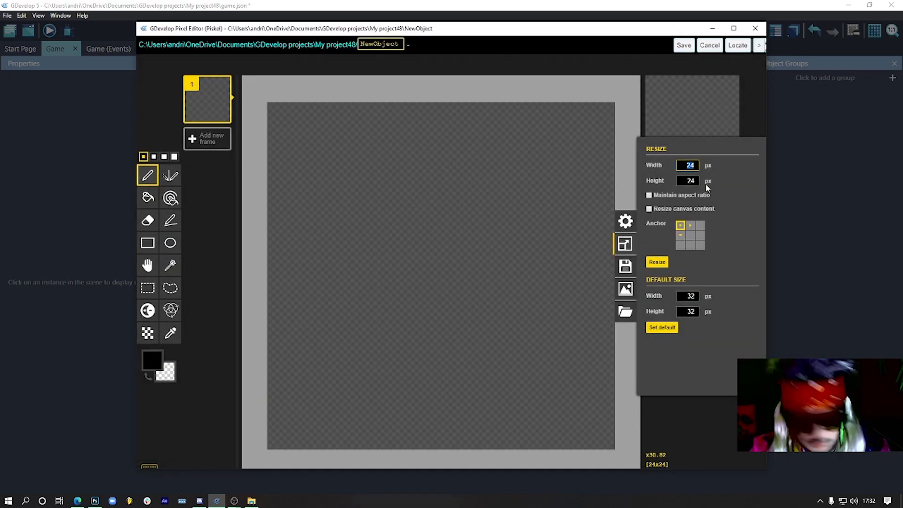
pyautogui.click(689, 181)
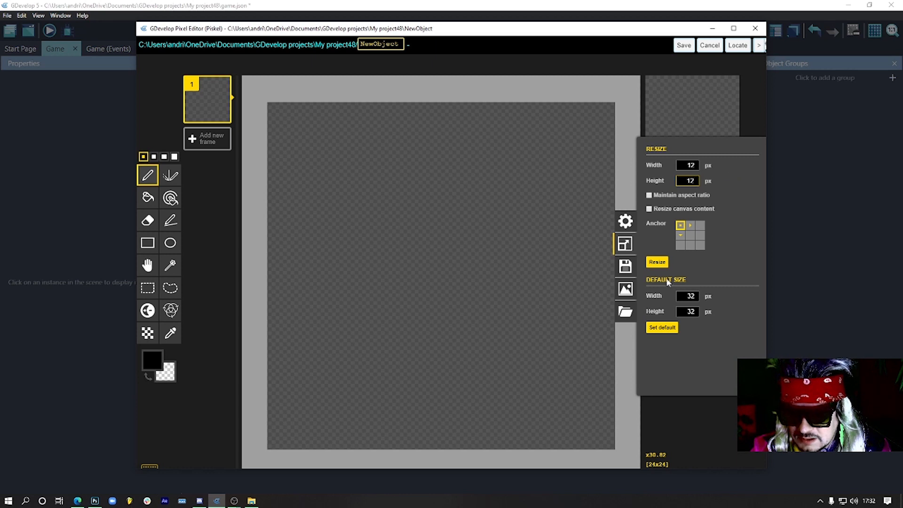
pyautogui.click(658, 261)
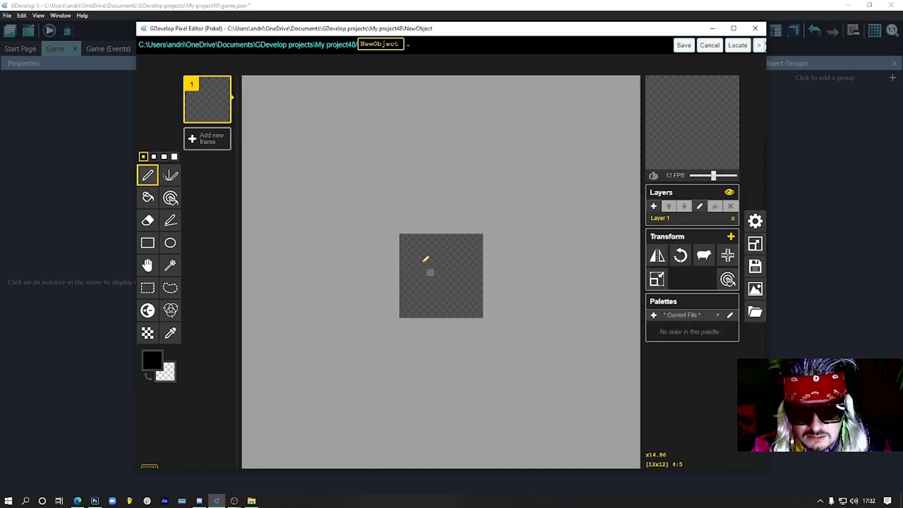
pyautogui.scroll(4, 424, 260)
pyautogui.scroll(-2, 408, 230)
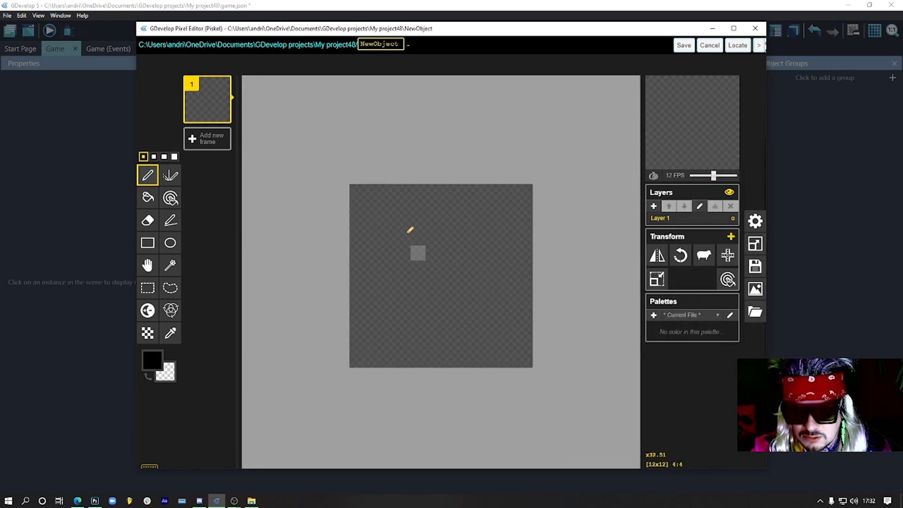
# Fill the 12 x 12 canvas with the dusty red #805959, leaving the four corner pixels transparent.
pyautogui.click(152, 361)
pyautogui.click(202, 412)
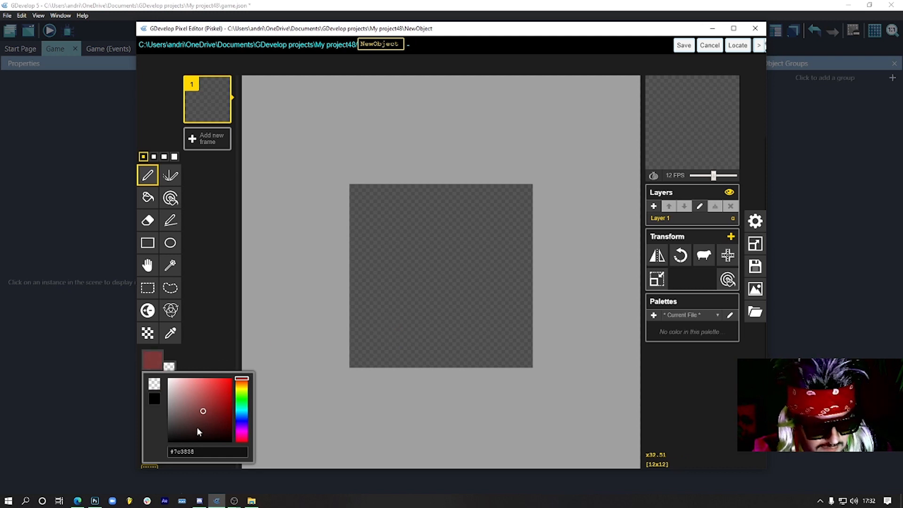
pyautogui.moveTo(197, 429); pyautogui.dragTo(185, 414)
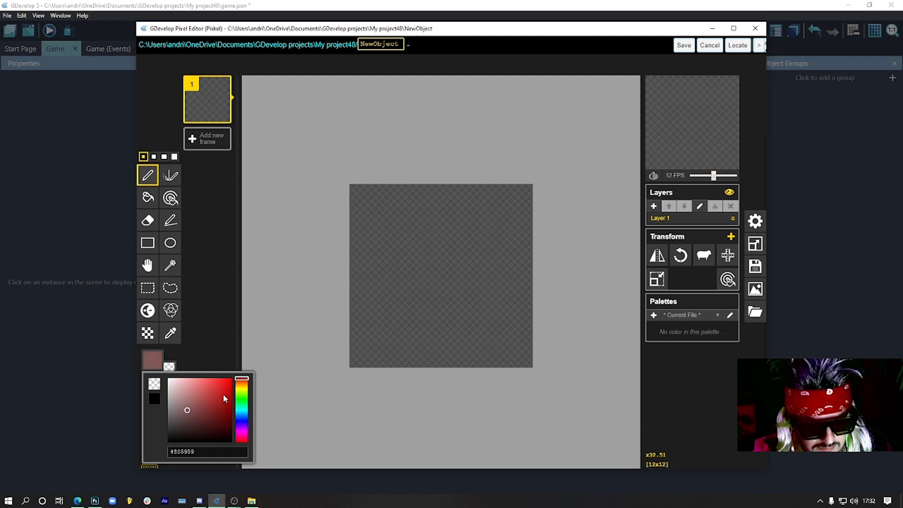
pyautogui.moveTo(357, 206)
pyautogui.mouseDown()
pyautogui.moveTo(370, 193)
pyautogui.moveTo(507, 190)
pyautogui.moveTo(526, 207)
pyautogui.moveTo(524, 343)
pyautogui.moveTo(510, 357)
pyautogui.moveTo(421, 357)
pyautogui.moveTo(384, 353)
pyautogui.moveTo(362, 340)
pyautogui.moveTo(375, 212)
pyautogui.moveTo(363, 226)
pyautogui.mouseUp()
pyautogui.click(148, 198)
pyautogui.click(406, 252)
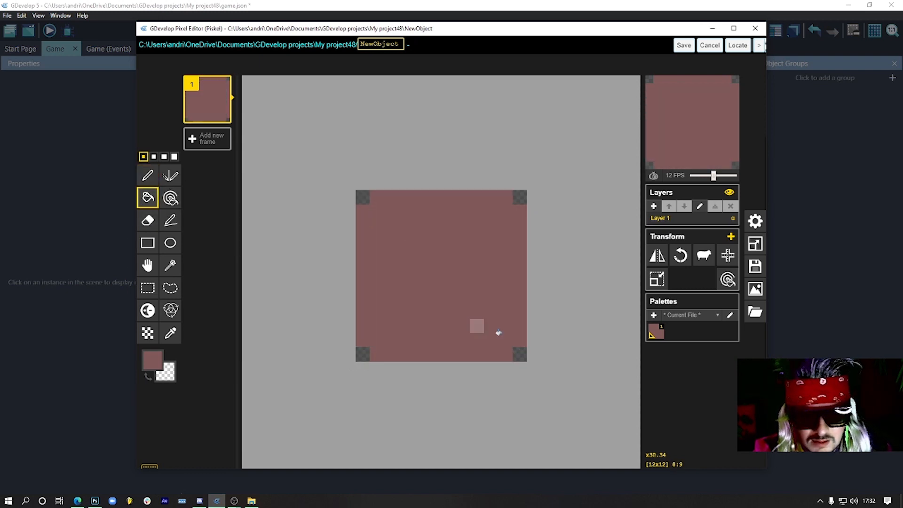
# Paint an 8 x 8 px square in the centre of the block with the Pen in the plum colour #6d4251.
pyautogui.click(148, 176)
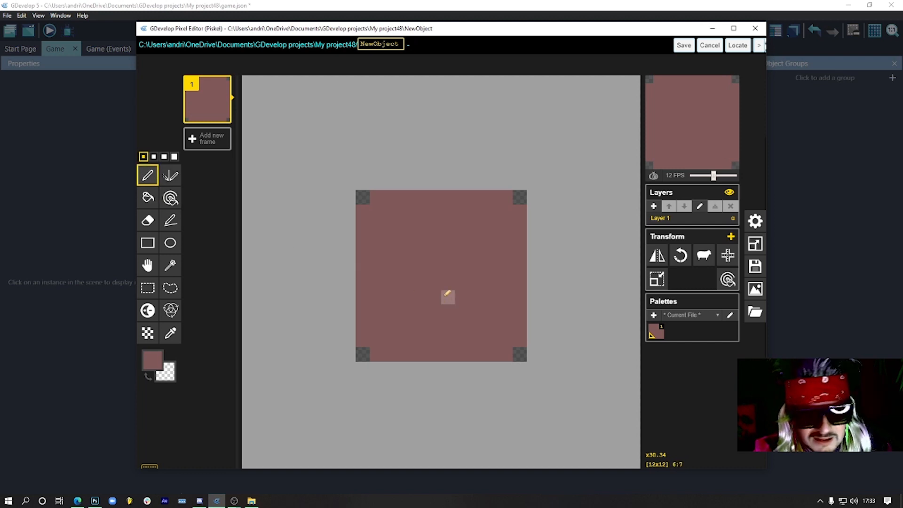
pyautogui.click(153, 360)
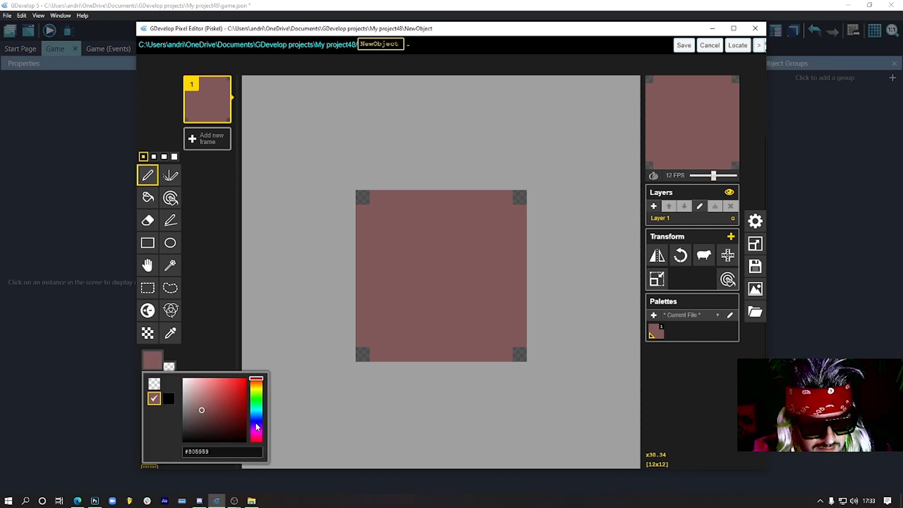
pyautogui.click(207, 414)
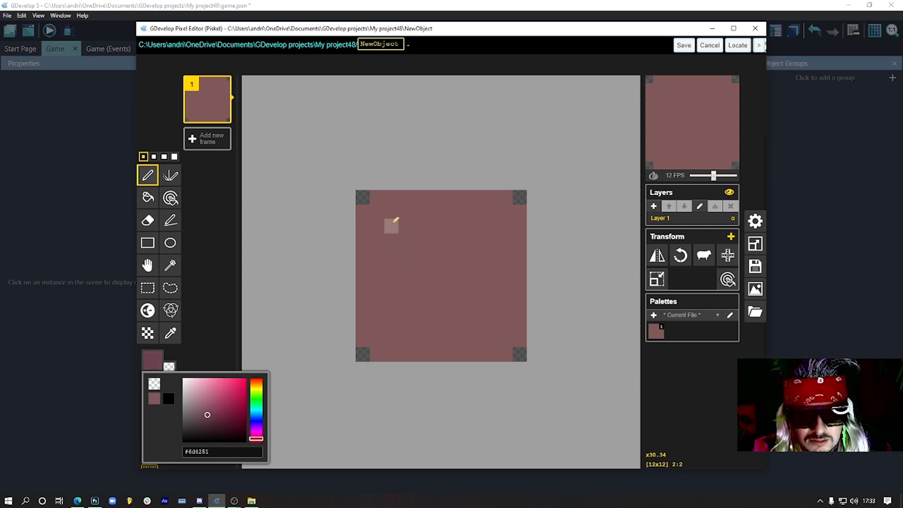
pyautogui.moveTo(394, 222)
pyautogui.mouseDown()
pyautogui.moveTo(490, 221)
pyautogui.moveTo(490, 273)
pyautogui.moveTo(488, 321)
pyautogui.moveTo(389, 323)
pyautogui.moveTo(409, 235)
pyautogui.moveTo(484, 236)
pyautogui.moveTo(428, 298)
pyautogui.moveTo(431, 309)
pyautogui.moveTo(460, 239)
pyautogui.moveTo(403, 256)
pyautogui.moveTo(451, 280)
pyautogui.mouseUp()
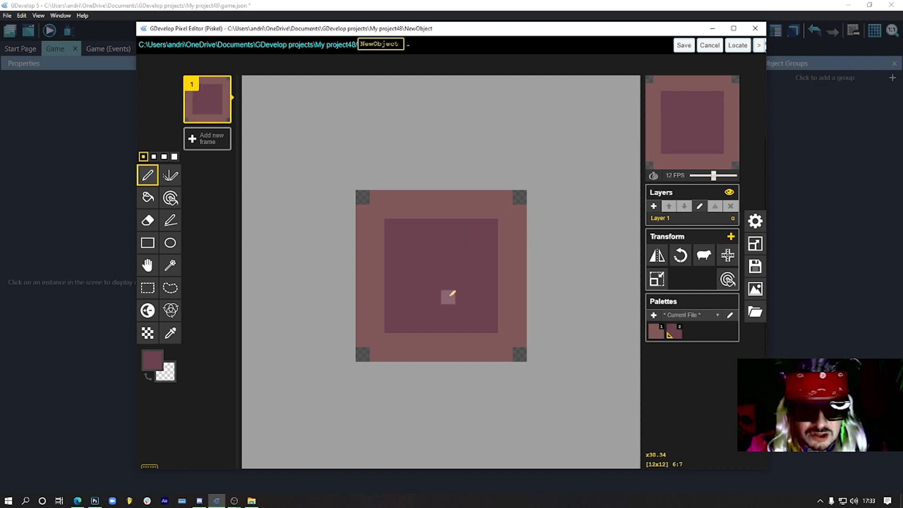
# Shade the block's two lower rows, inner right column and outermost pixels by the right corners with the dark colour #4f3840.
pyautogui.click(152, 360)
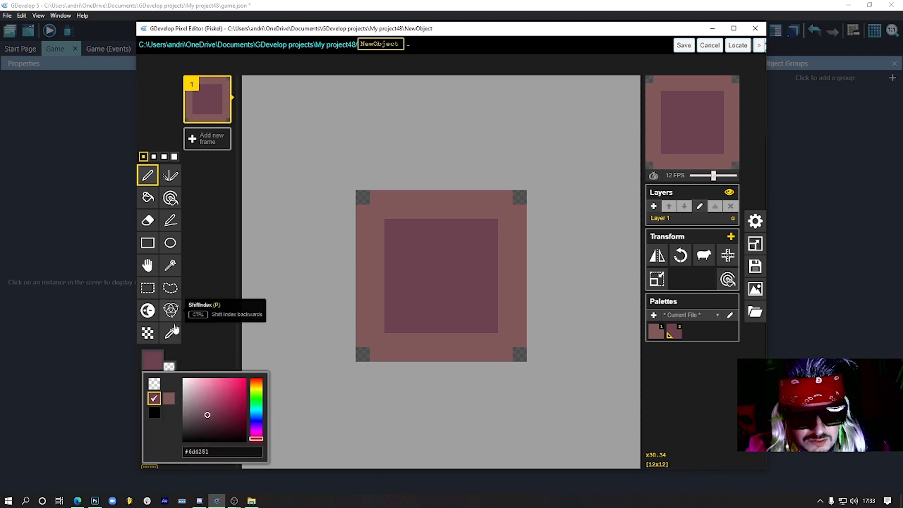
pyautogui.click(208, 419)
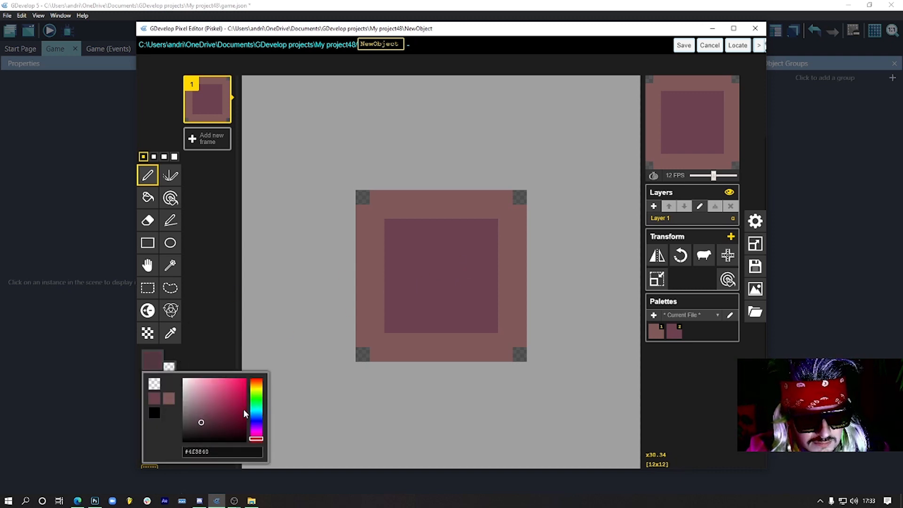
pyautogui.click(377, 354)
pyautogui.moveTo(396, 340)
pyautogui.mouseDown()
pyautogui.moveTo(494, 340)
pyautogui.moveTo(394, 353)
pyautogui.mouseUp()
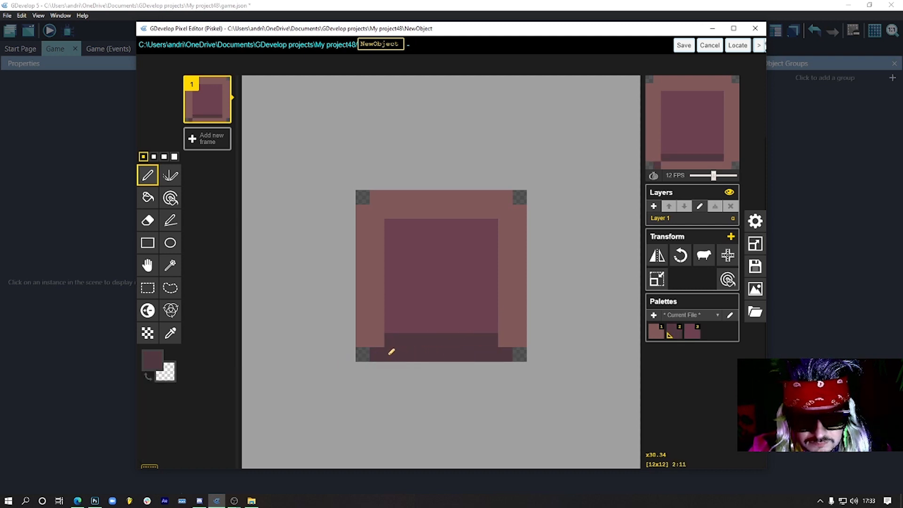
pyautogui.click(519, 340)
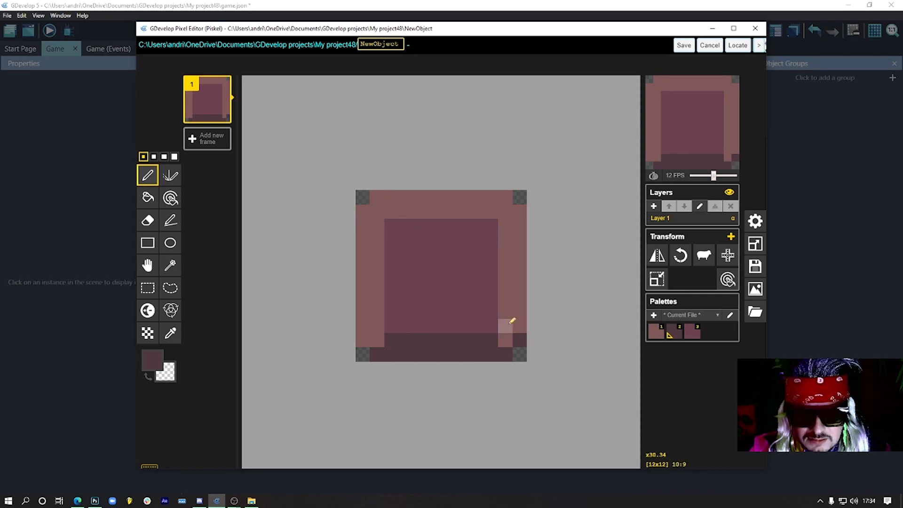
pyautogui.moveTo(506, 325); pyautogui.dragTo(512, 221)
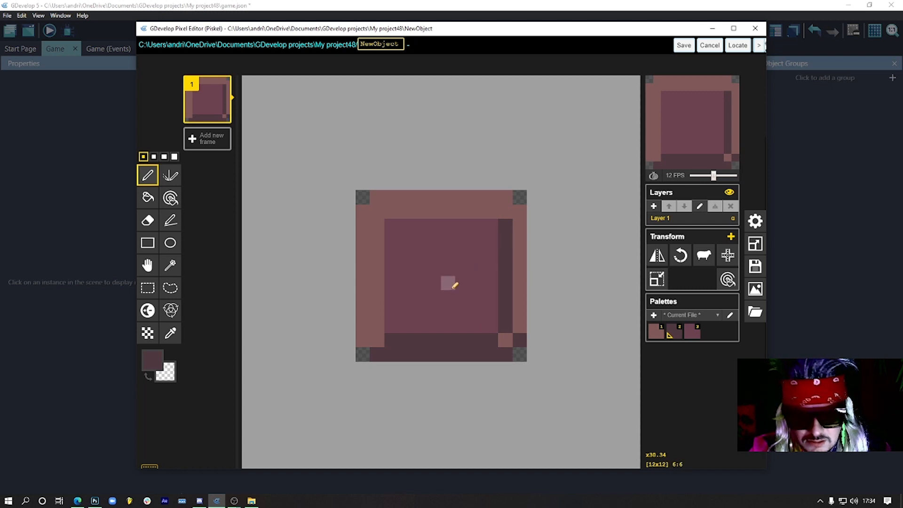
pyautogui.click(519, 213)
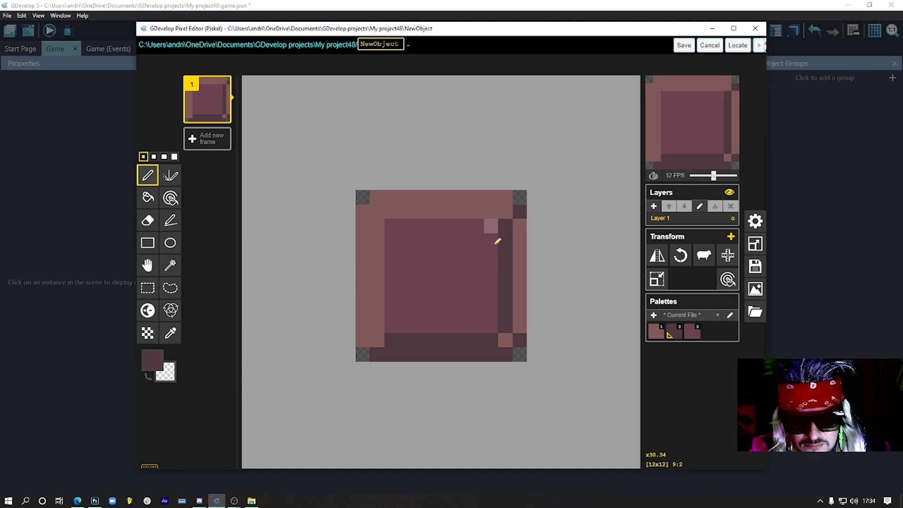
# Recolour the block's outer right edge and three inner corner pixels with the plum sampled from its centre.
pyautogui.keyDown('alt'); pyautogui.click(468, 265); pyautogui.keyUp('alt')
pyautogui.moveTo(519, 226); pyautogui.dragTo(520, 329)
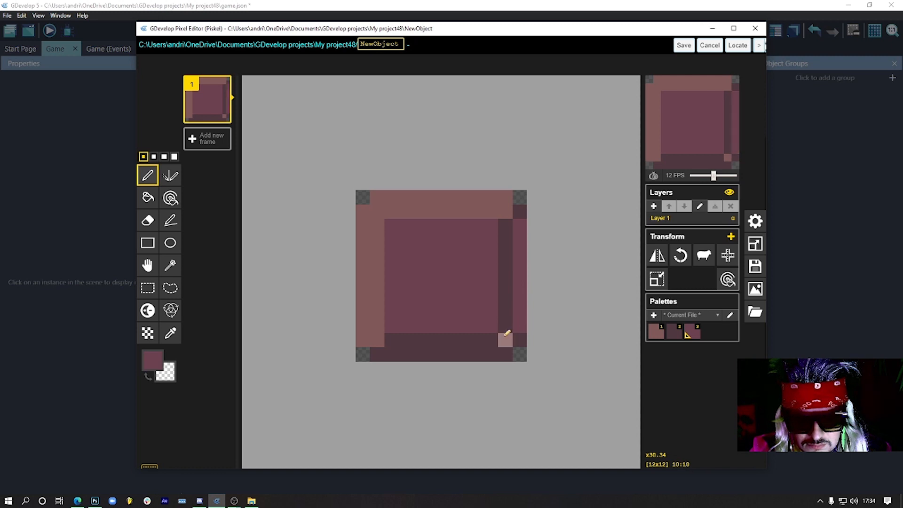
pyautogui.click(506, 340)
pyautogui.click(376, 342)
pyautogui.click(509, 210)
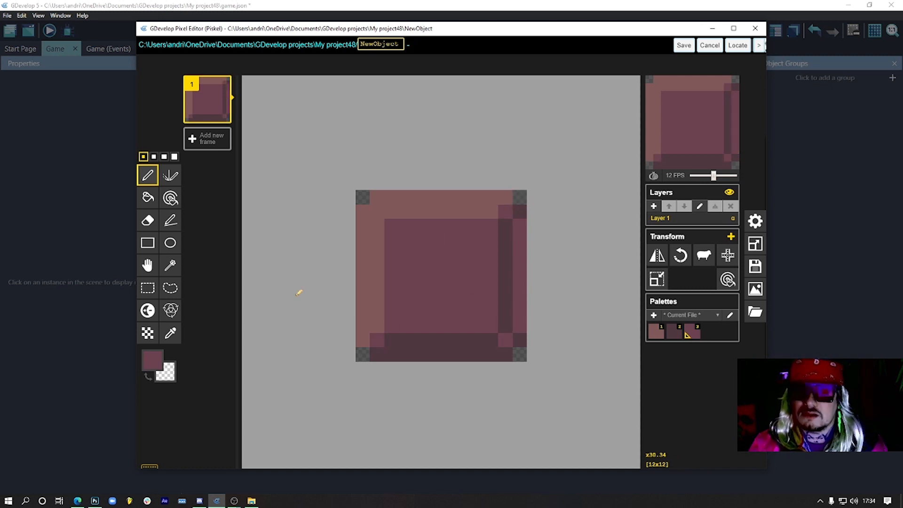
# Paint a tan #908065 highlight along the block's second row and around its upper-left corner.
pyautogui.keyDown('alt'); pyautogui.click(419, 205); pyautogui.keyUp('alt')
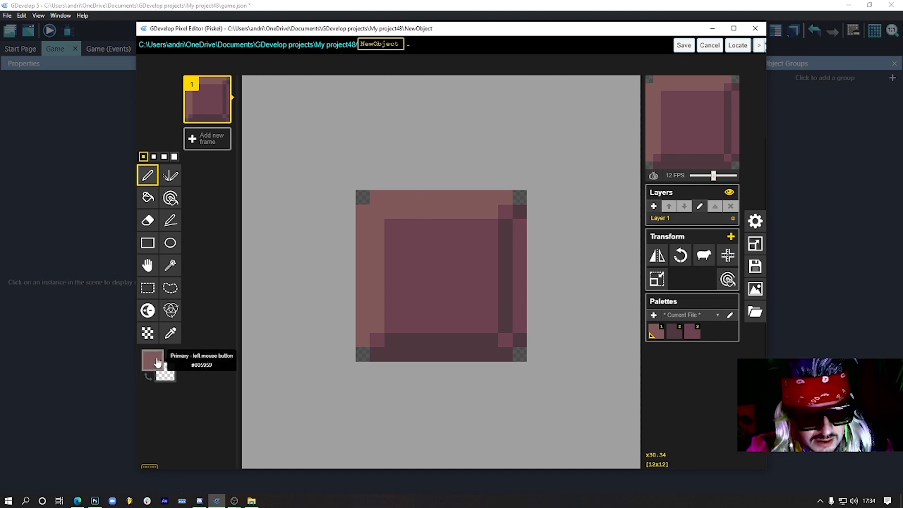
pyautogui.click(152, 360)
pyautogui.click(256, 384)
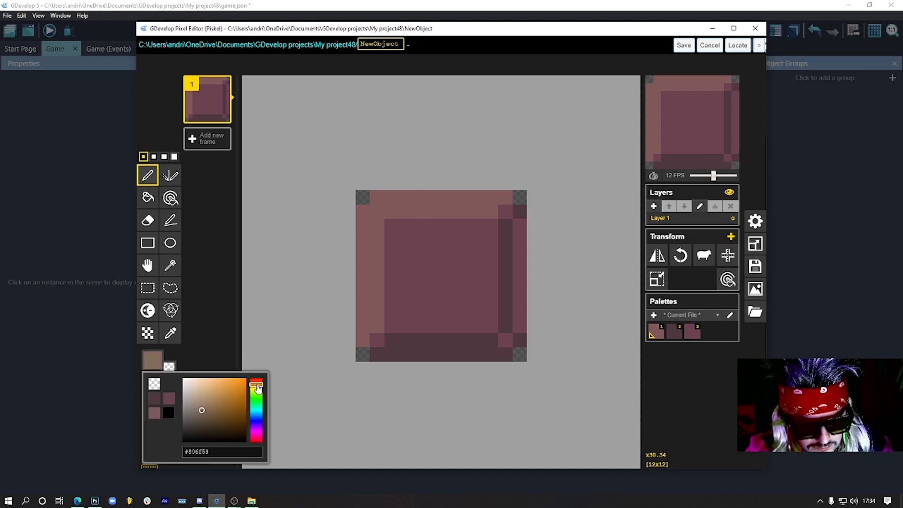
pyautogui.click(202, 412)
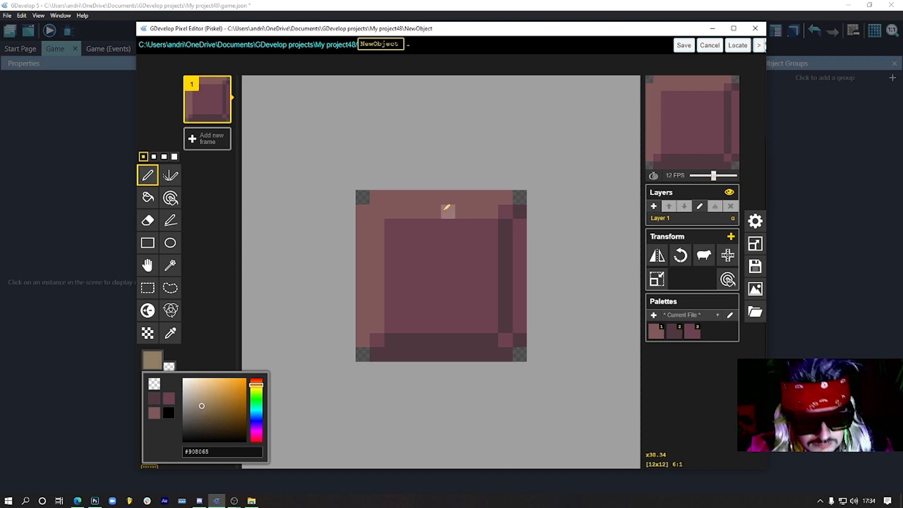
pyautogui.moveTo(377, 197)
pyautogui.mouseDown()
pyautogui.moveTo(379, 221)
pyautogui.moveTo(363, 210)
pyautogui.moveTo(494, 210)
pyautogui.mouseUp()
pyautogui.click(363, 225)
pyautogui.click(376, 240)
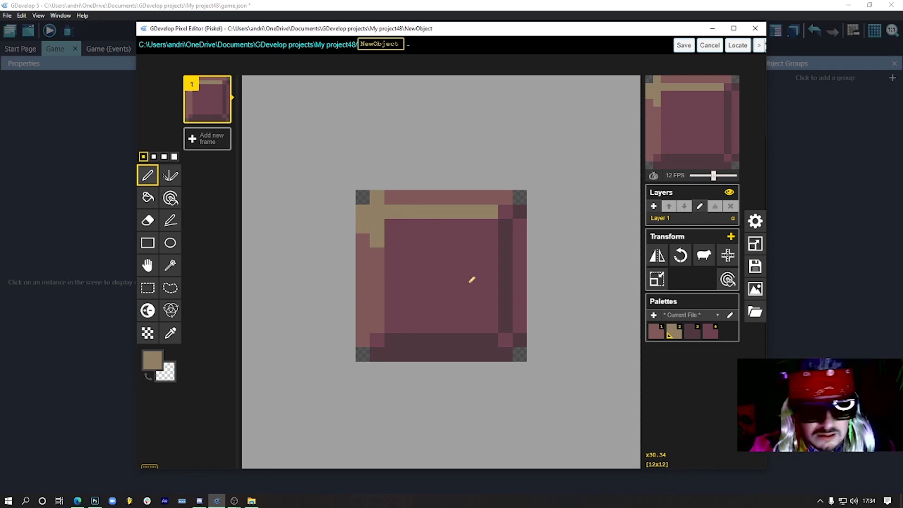
# Add four single rivet pixels in the dusty red #805959 near the corners of the block's plum centre.
pyautogui.press('1')
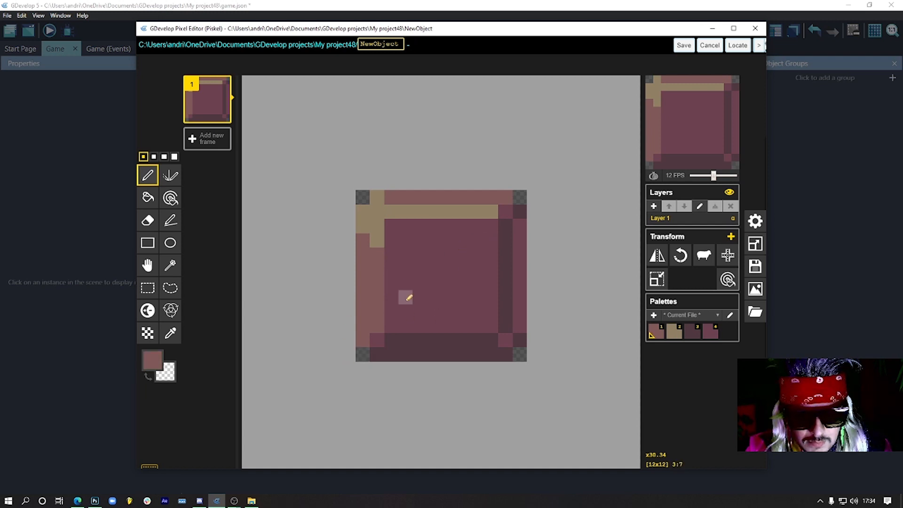
pyautogui.click(405, 296)
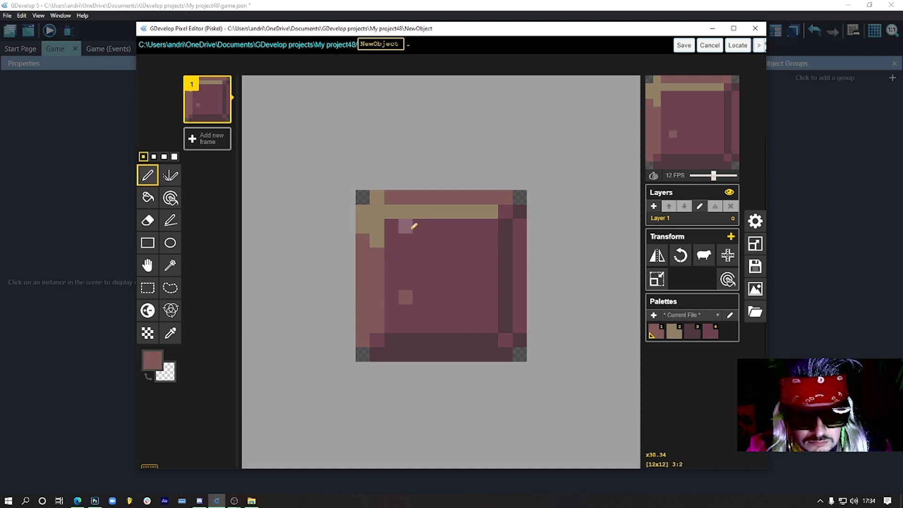
pyautogui.click(405, 226)
pyautogui.click(477, 226)
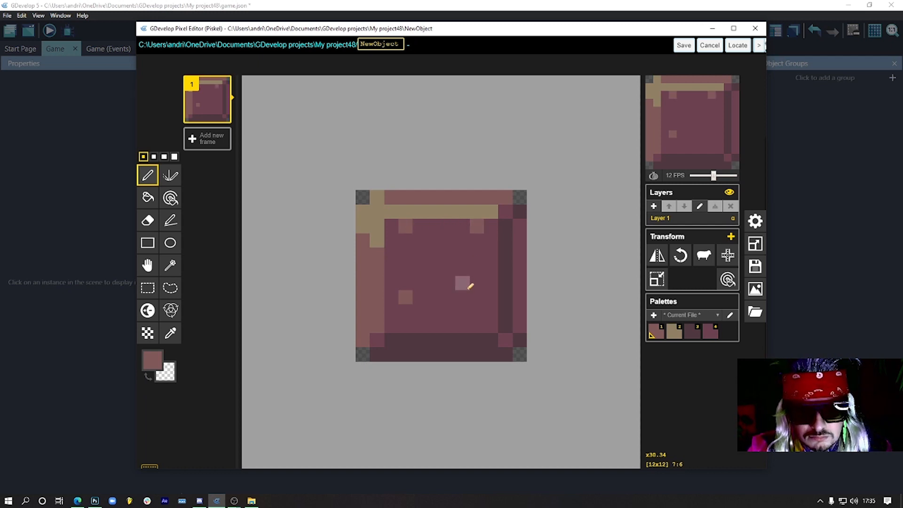
pyautogui.click(477, 296)
# Add a dark shadow pixel directly below each of the four rivets, using the colour sampled from the shaded column.
pyautogui.keyDown('alt'); pyautogui.click(503, 292); pyautogui.keyUp('alt')
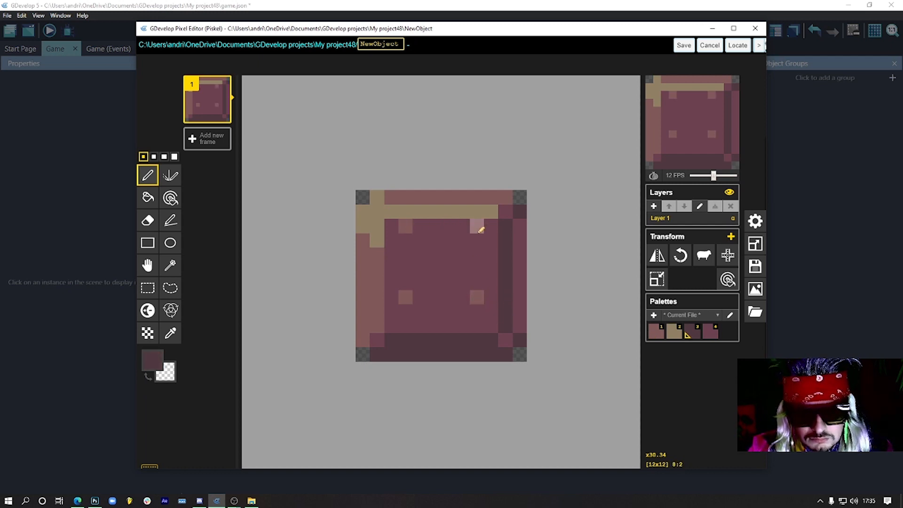
pyautogui.click(478, 228)
pyautogui.hotkey('ctrl', 'z')
pyautogui.click(405, 238)
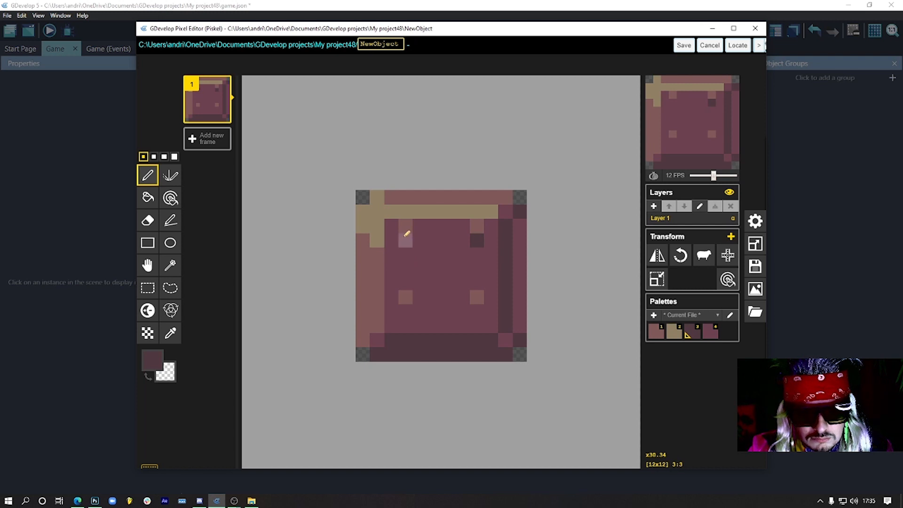
pyautogui.click(405, 308)
pyautogui.click(476, 309)
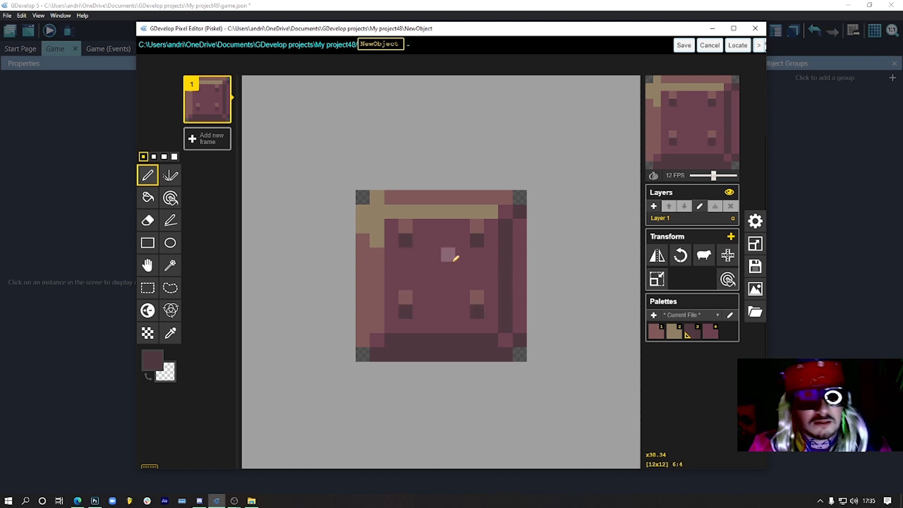
# Check the finished block artwork at different zoom levels and save it back to the object's animation.
pyautogui.scroll(-4, 458, 250)
pyautogui.scroll(3, 475, 236)
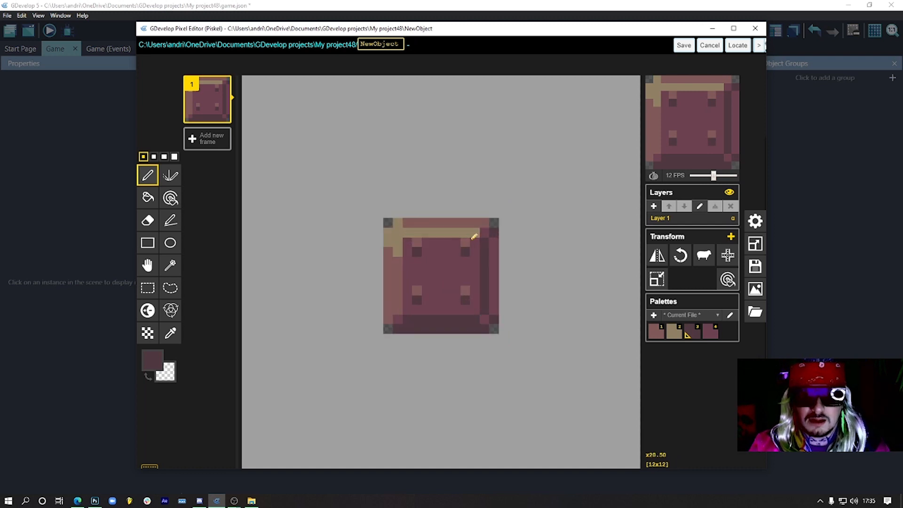
pyautogui.scroll(1, 474, 236)
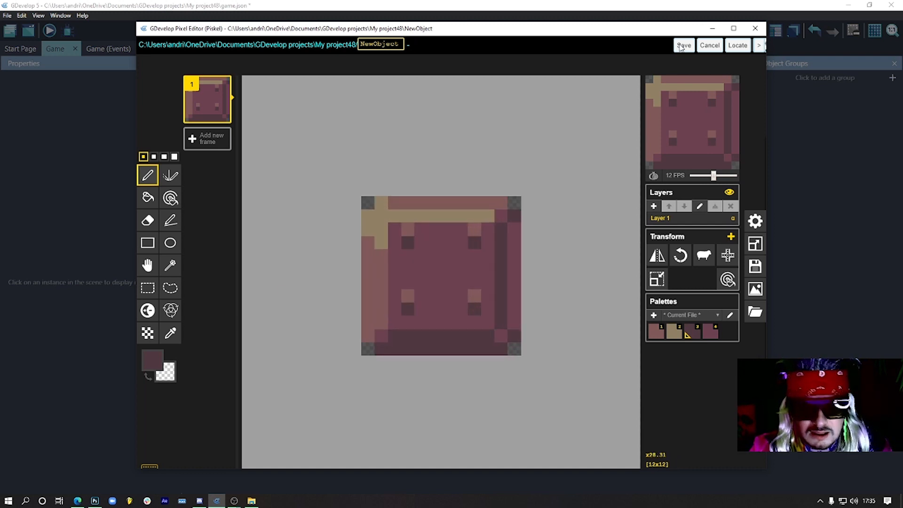
pyautogui.click(683, 46)
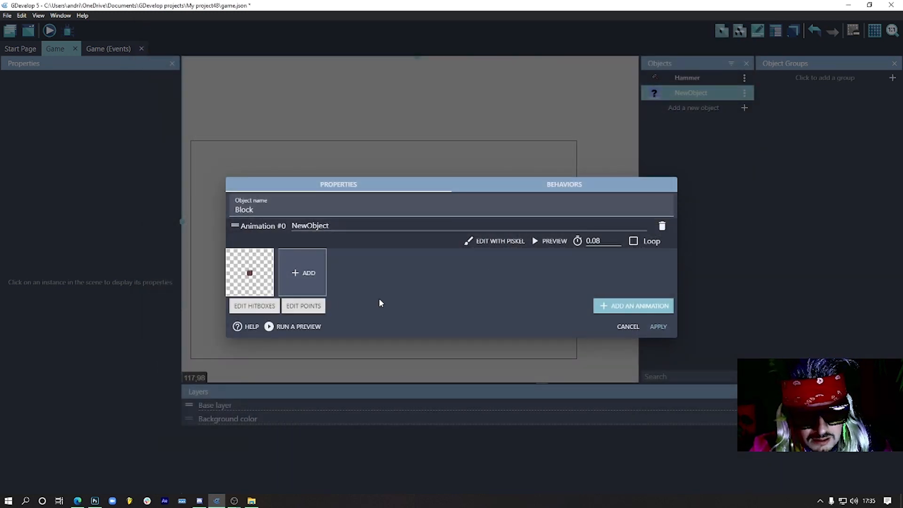
# Set the Block's origin point to X 6, Y 6, and place one Block instance in the scene left of the hammer.
pyautogui.click(304, 305)
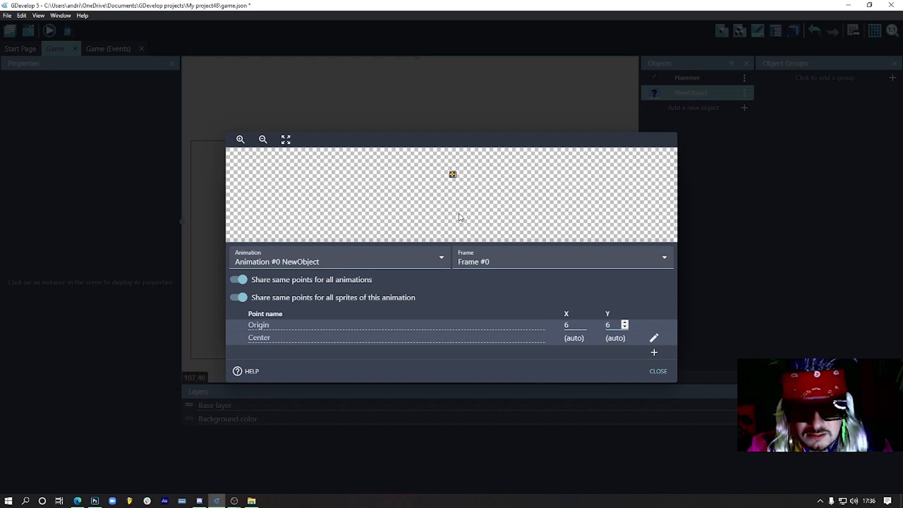
pyautogui.click(659, 371)
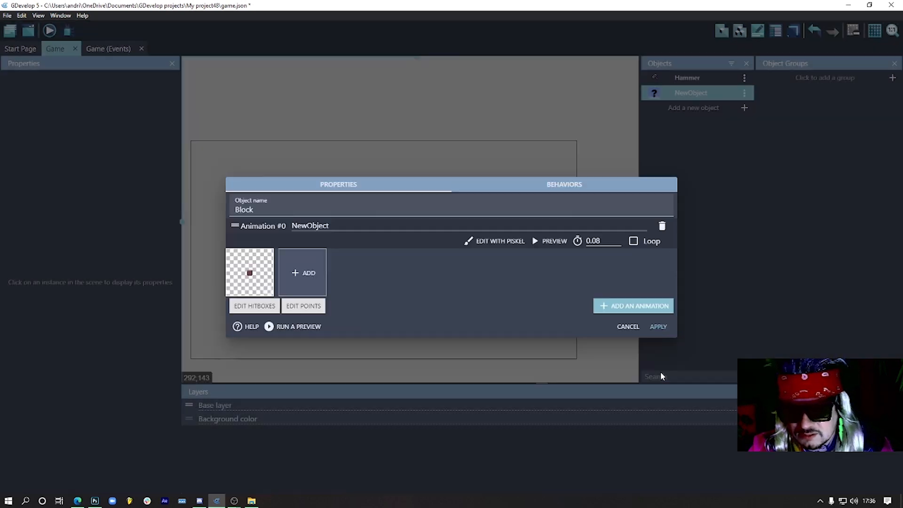
pyautogui.click(658, 327)
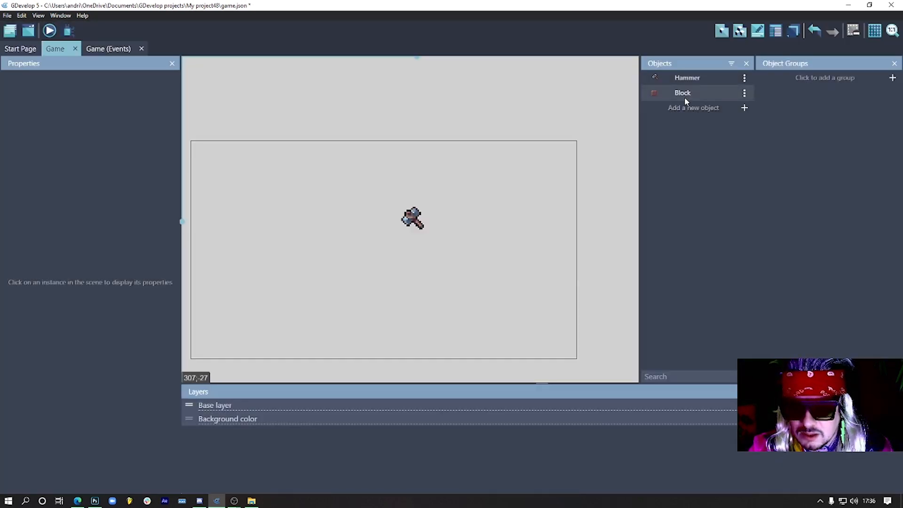
pyautogui.moveTo(686, 101); pyautogui.dragTo(378, 236)
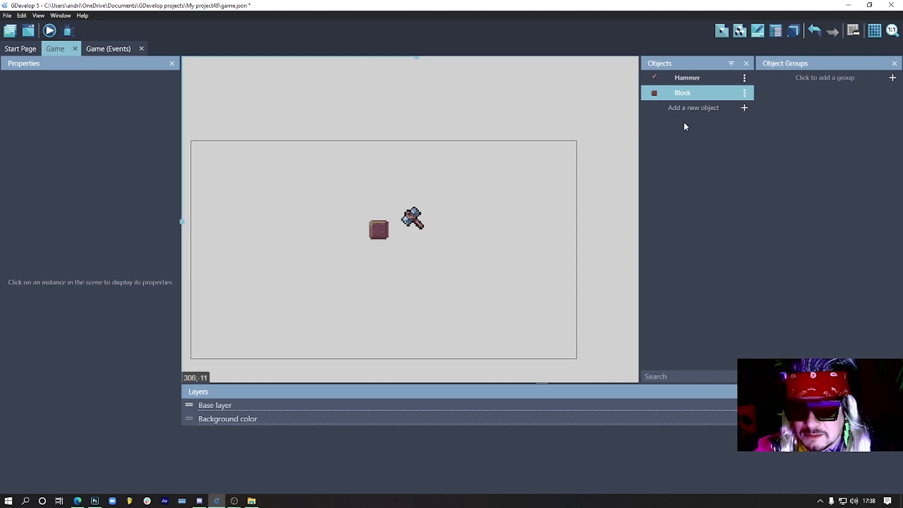
# Add a new sprite object named Star and give it an empty animation.
pyautogui.click(707, 108)
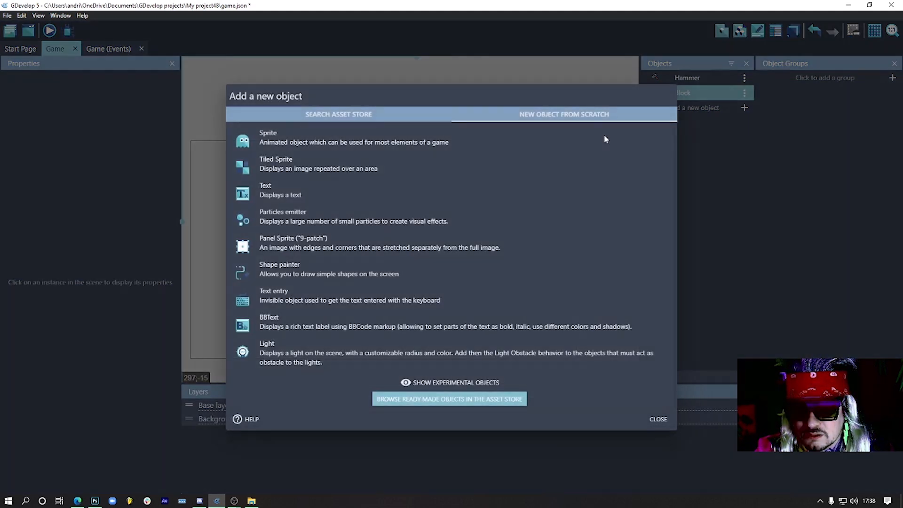
pyautogui.click(288, 142)
pyautogui.write('Star')
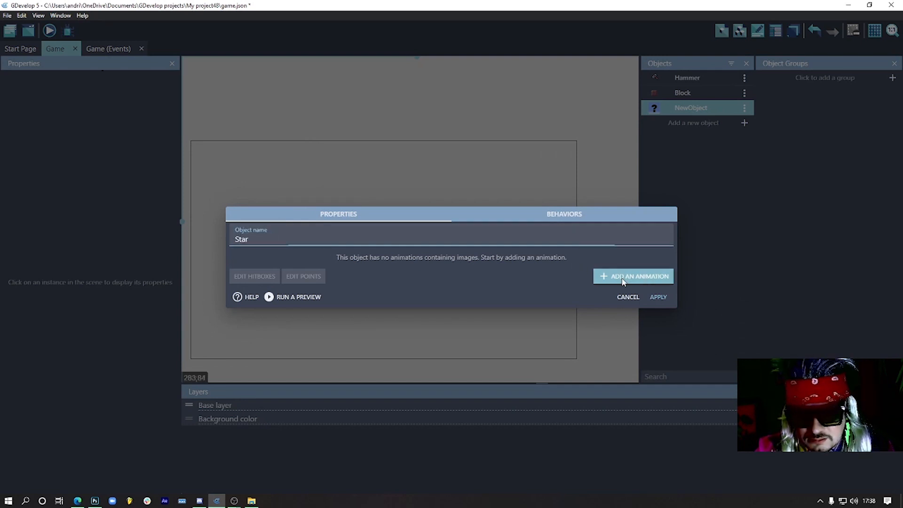
pyautogui.click(623, 278)
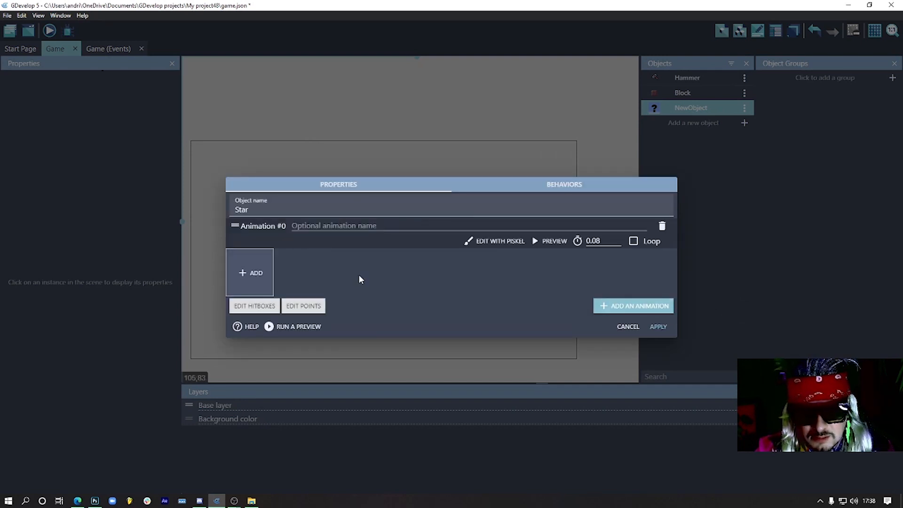
# Open the Star's empty animation in the pixel editor and resize the canvas to 13 × 13 px.
pyautogui.click(505, 242)
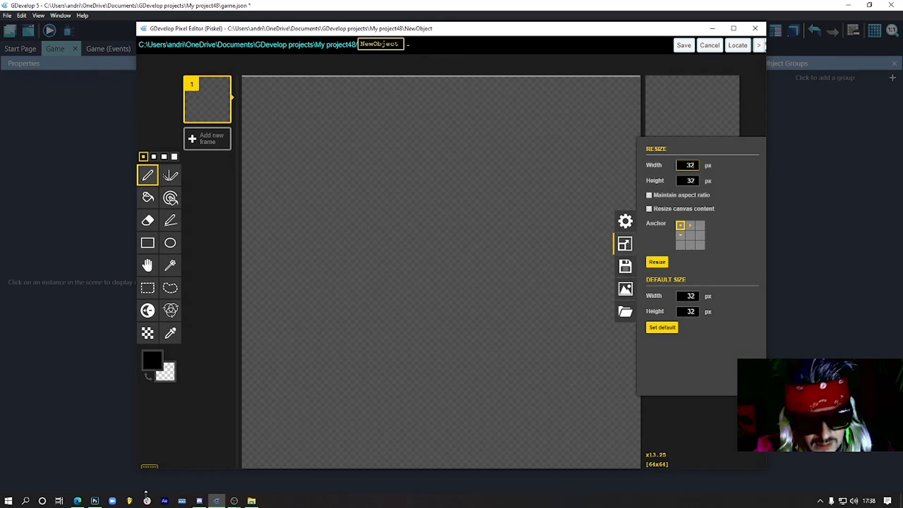
pyautogui.click(692, 165)
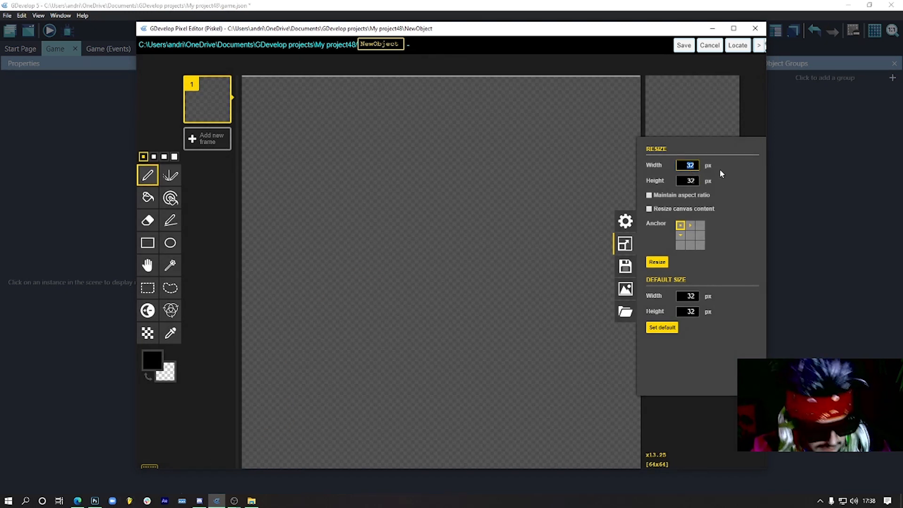
pyautogui.press('Tab')
pyautogui.write('13')
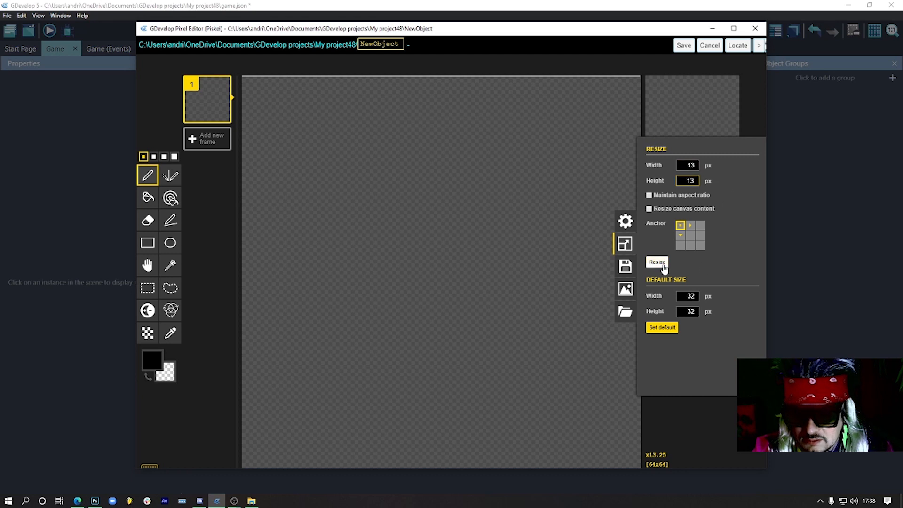
pyautogui.click(658, 262)
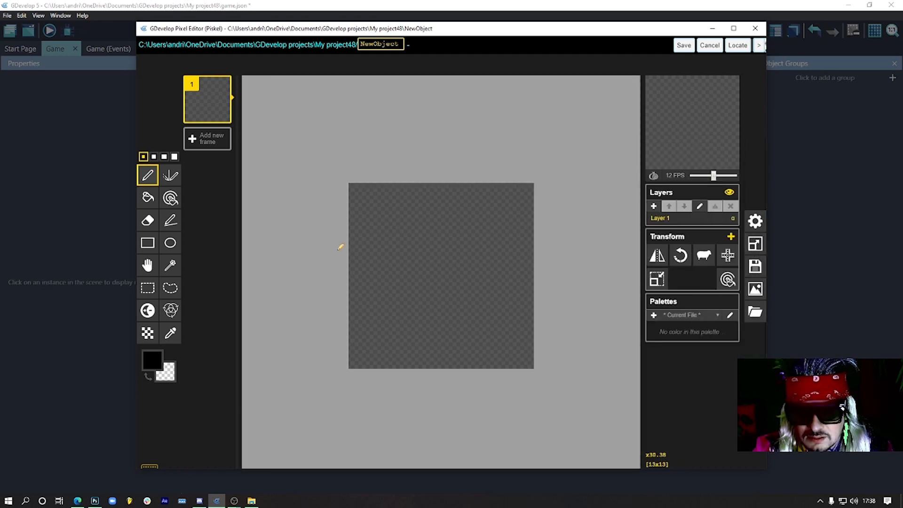
# Choose a light yellow as the primary colour and paint a centred vertical line five pixels long, starting two pixels below the canvas's upper edge.
pyautogui.scroll(2, 451, 262)
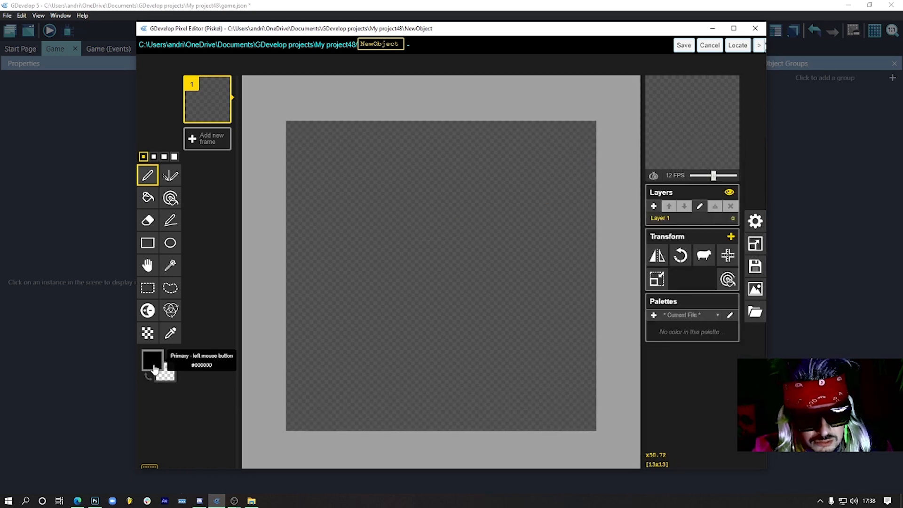
pyautogui.click(152, 360)
pyautogui.moveTo(248, 386); pyautogui.dragTo(243, 388)
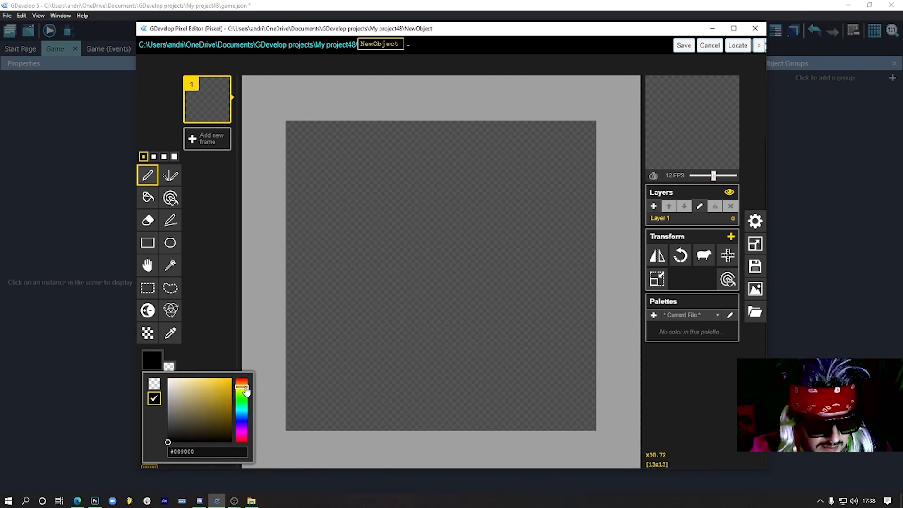
pyautogui.click(211, 378)
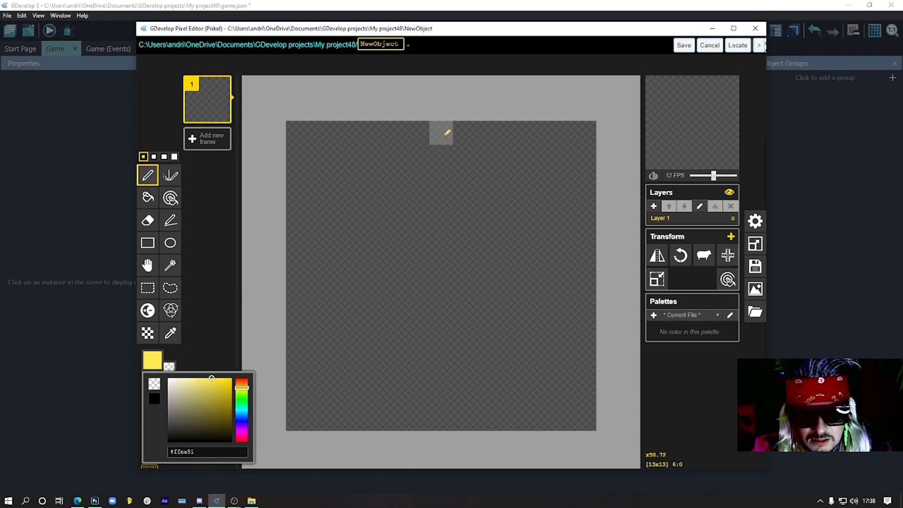
pyautogui.click(443, 174)
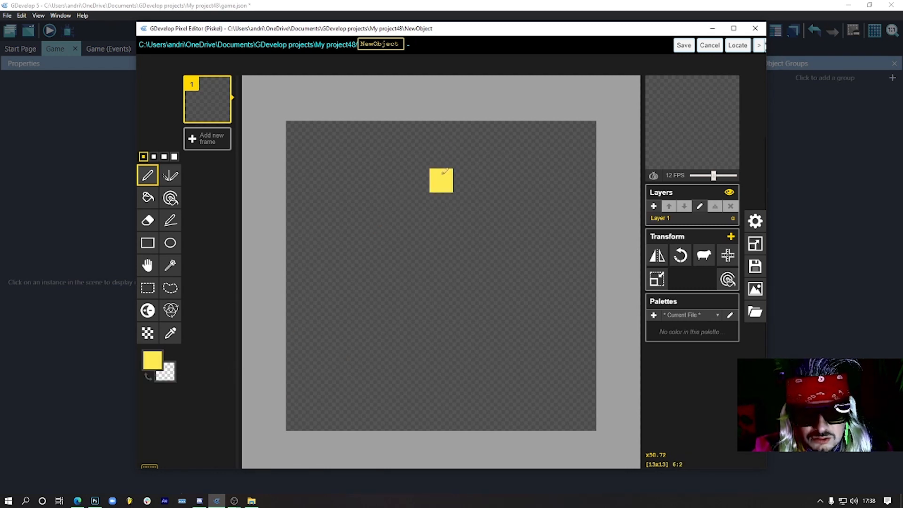
pyautogui.moveTo(444, 172); pyautogui.dragTo(441, 273)
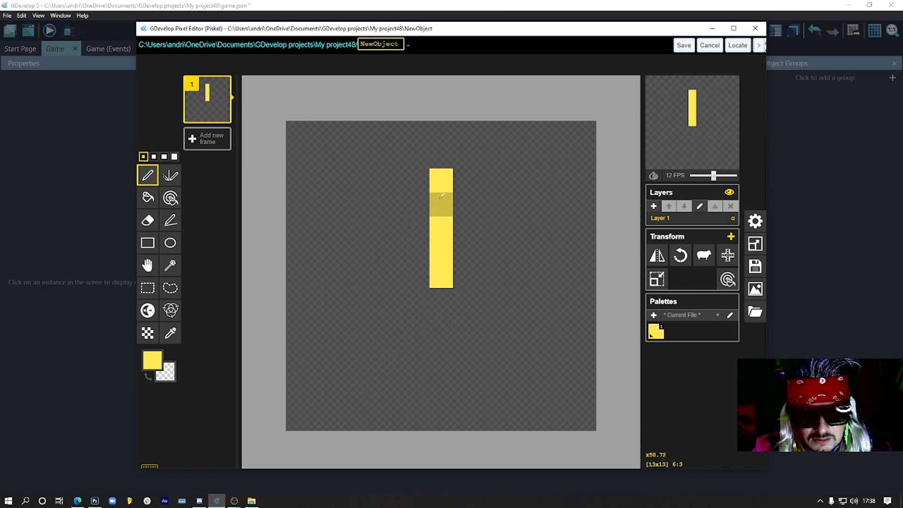
# Widen the star's upper point with a three-pixel row and a five-pixel row centred on the yellow line.
pyautogui.click(415, 203)
pyautogui.click(393, 227)
pyautogui.click(416, 227)
pyautogui.click(462, 202)
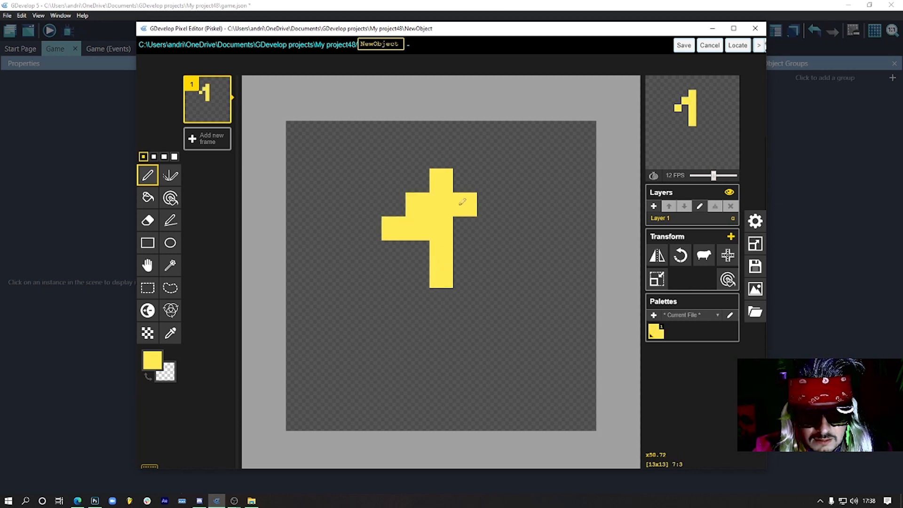
pyautogui.click(465, 228)
pyautogui.click(489, 227)
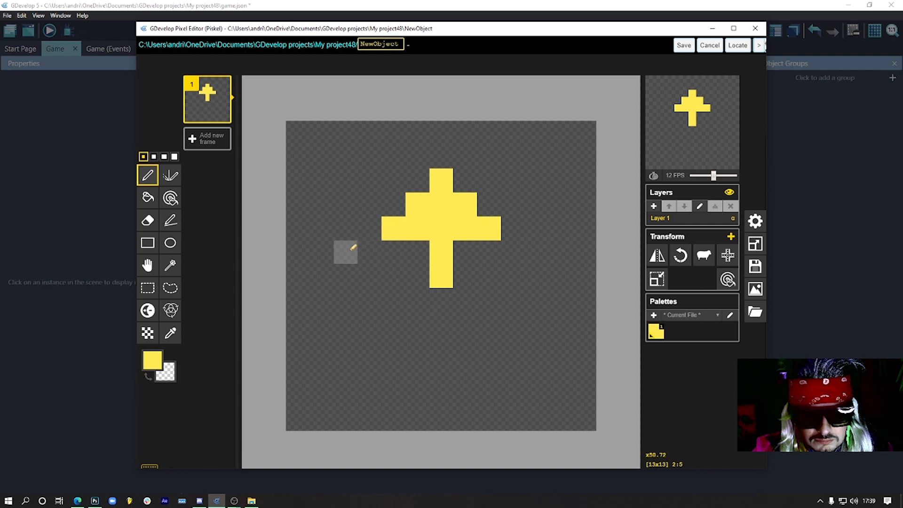
# Paint the star's nine-pixel-wide arms, the seven-pixel row beneath, the five-pixel-wide body and two legs stepping outward in yellow.
pyautogui.moveTo(353, 246); pyautogui.dragTo(541, 246)
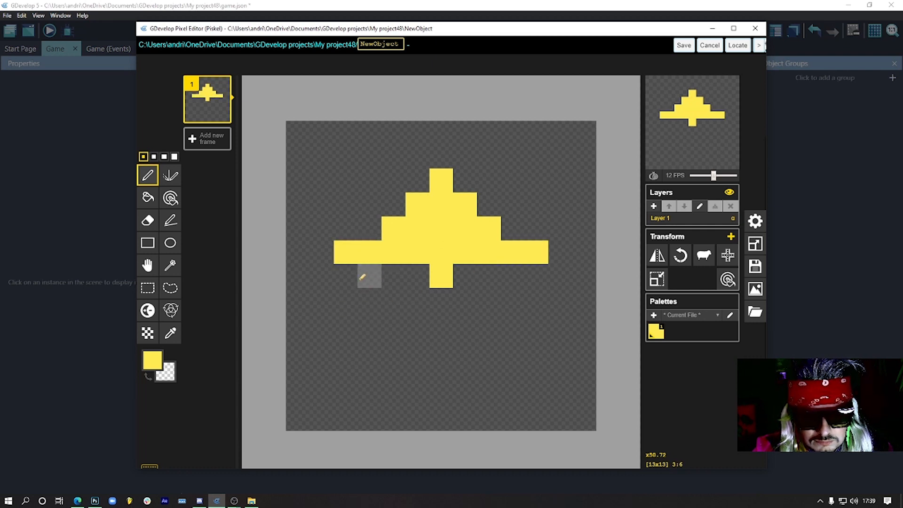
pyautogui.moveTo(362, 277); pyautogui.dragTo(513, 277)
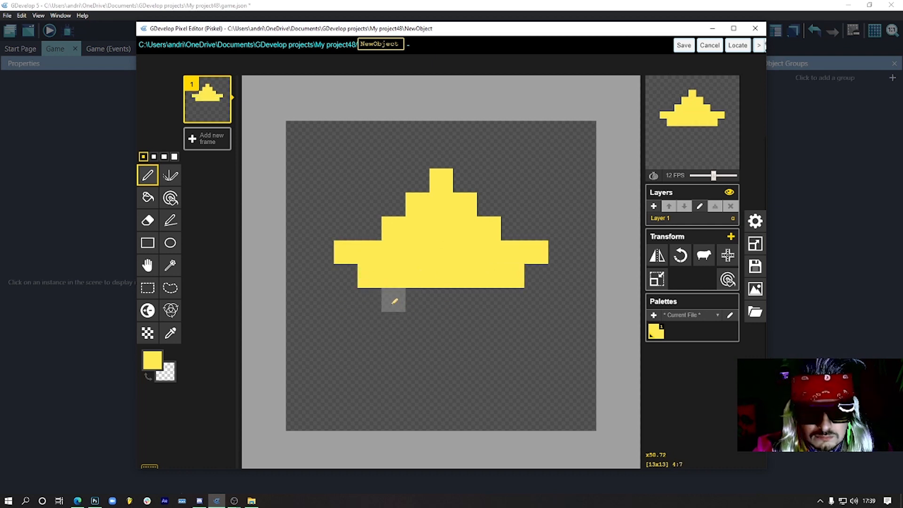
pyautogui.moveTo(397, 297)
pyautogui.mouseDown()
pyautogui.moveTo(395, 324)
pyautogui.moveTo(492, 320)
pyautogui.moveTo(435, 296)
pyautogui.moveTo(394, 344)
pyautogui.moveTo(382, 345)
pyautogui.moveTo(378, 360)
pyautogui.mouseUp()
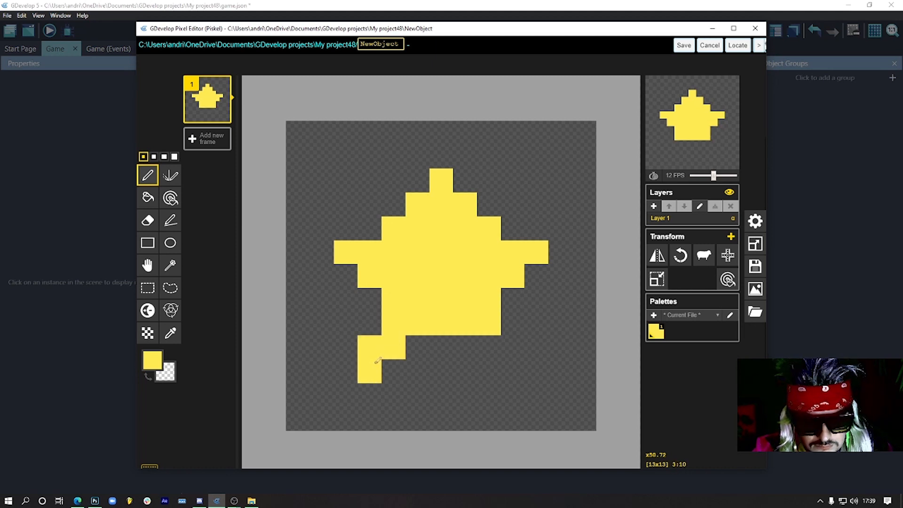
pyautogui.click(495, 345)
pyautogui.moveTo(502, 345); pyautogui.dragTo(510, 363)
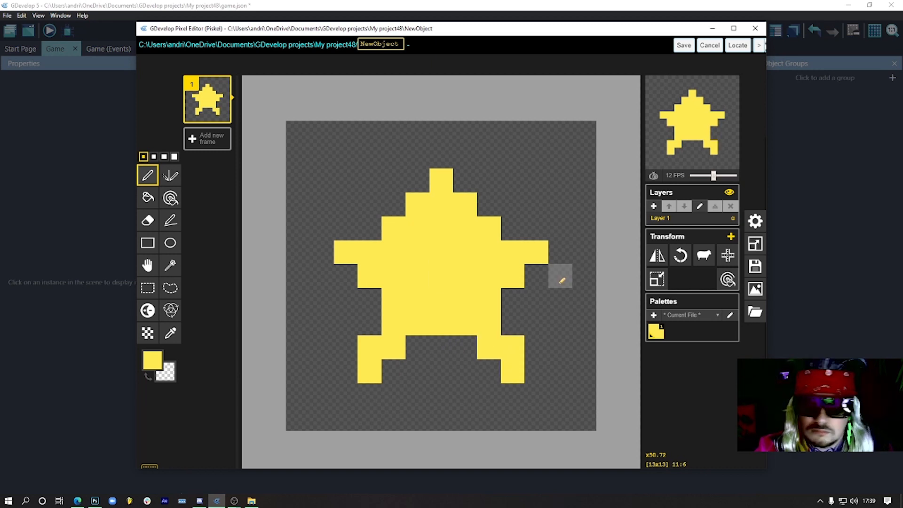
# Set the primary colour to salmon orange (#ea805a) and shade the star's left arm tip, the pixel beneath that arm and the left leg.
pyautogui.scroll(-3, 437, 277)
pyautogui.scroll(4, 459, 278)
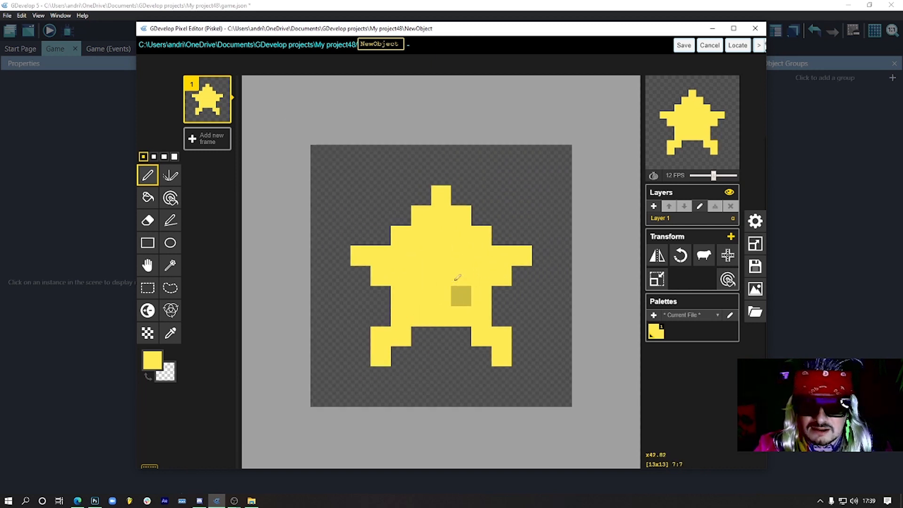
pyautogui.scroll(-2, 458, 277)
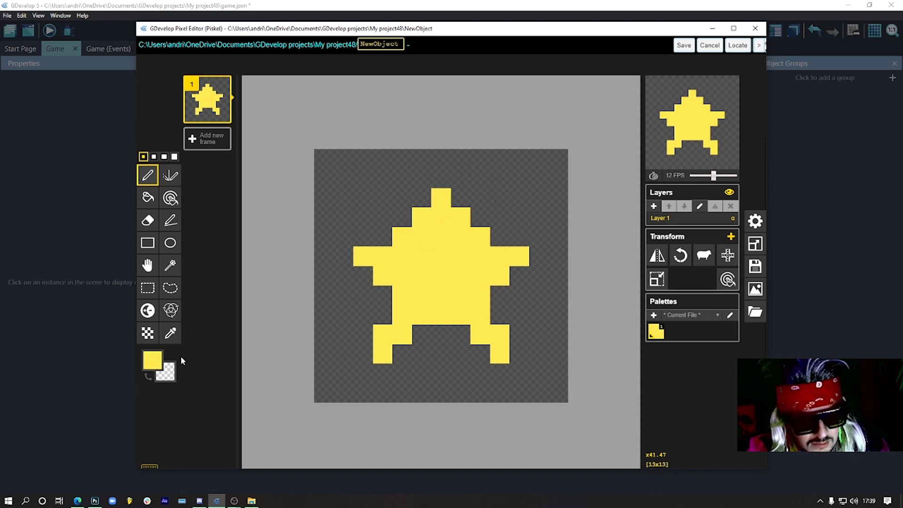
pyautogui.click(153, 360)
pyautogui.click(258, 385)
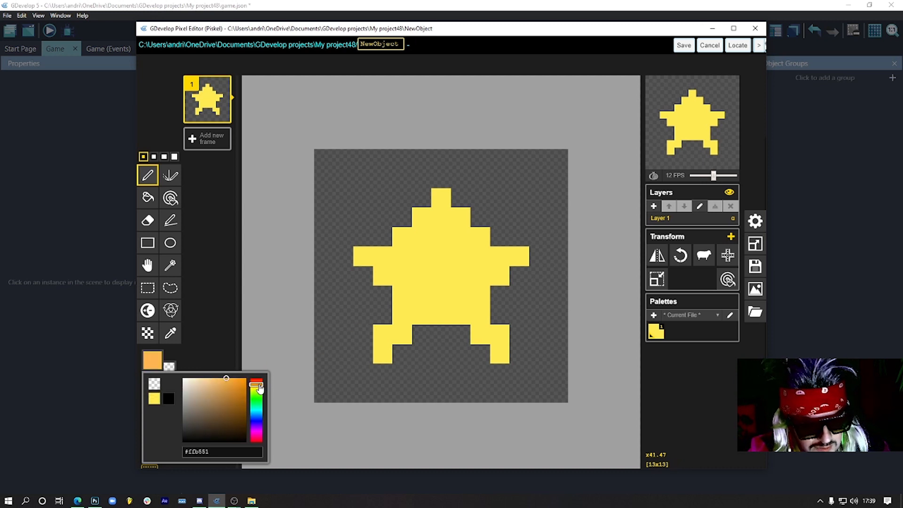
pyautogui.moveTo(260, 388); pyautogui.dragTo(252, 384)
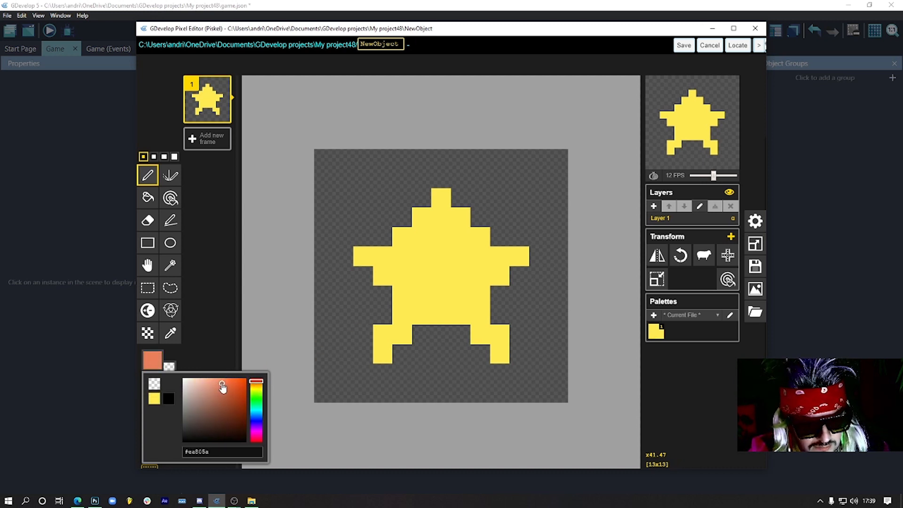
pyautogui.click(149, 175)
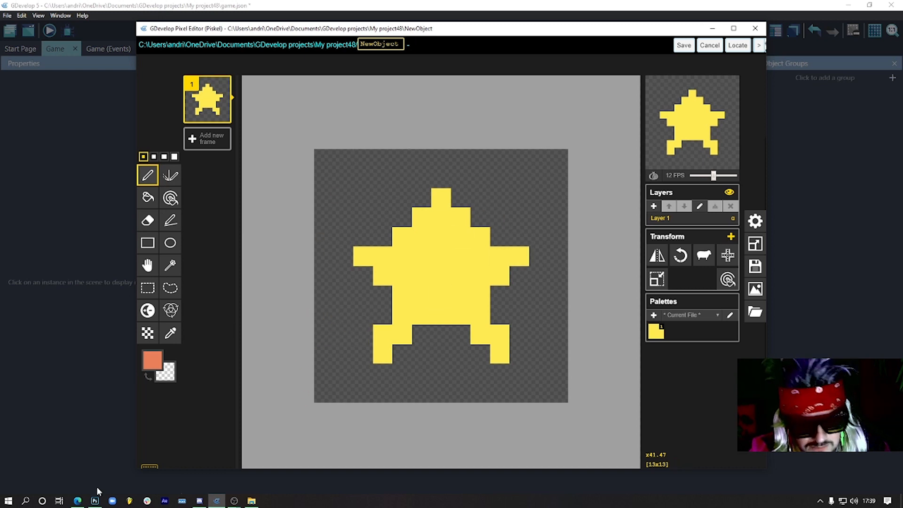
pyautogui.click(362, 256)
pyautogui.click(382, 276)
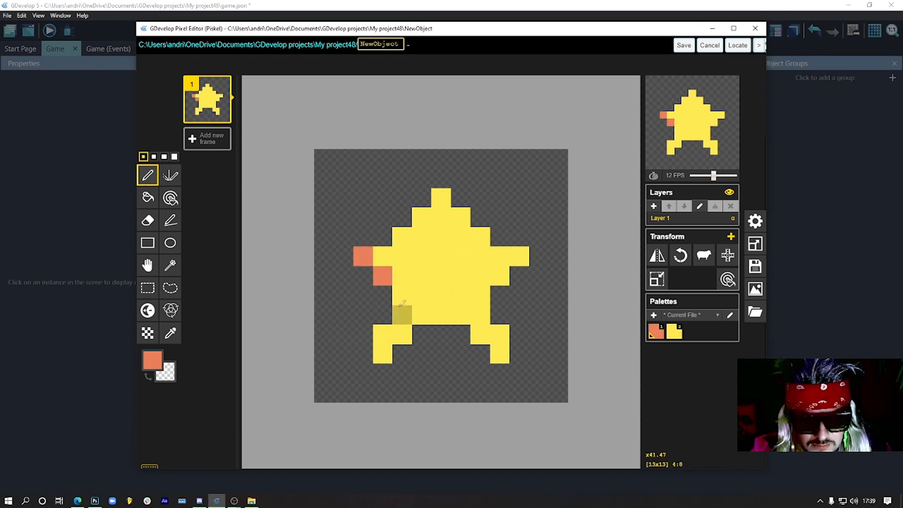
pyautogui.moveTo(402, 305); pyautogui.dragTo(382, 354)
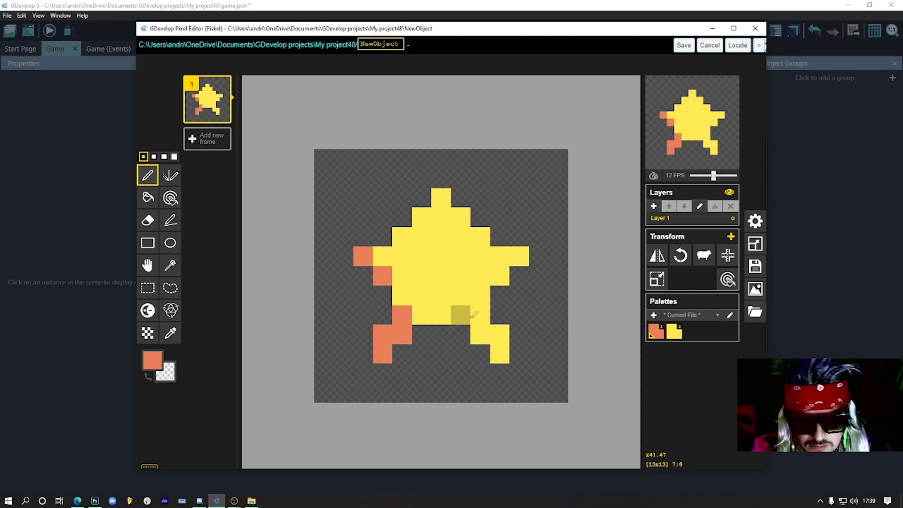
# Mirror the orange shading onto the right leg and arm, and shade the two stepped pixels on each side of the upper point.
pyautogui.moveTo(479, 315)
pyautogui.mouseDown()
pyautogui.moveTo(480, 334)
pyautogui.moveTo(499, 353)
pyautogui.mouseUp()
pyautogui.click(500, 275)
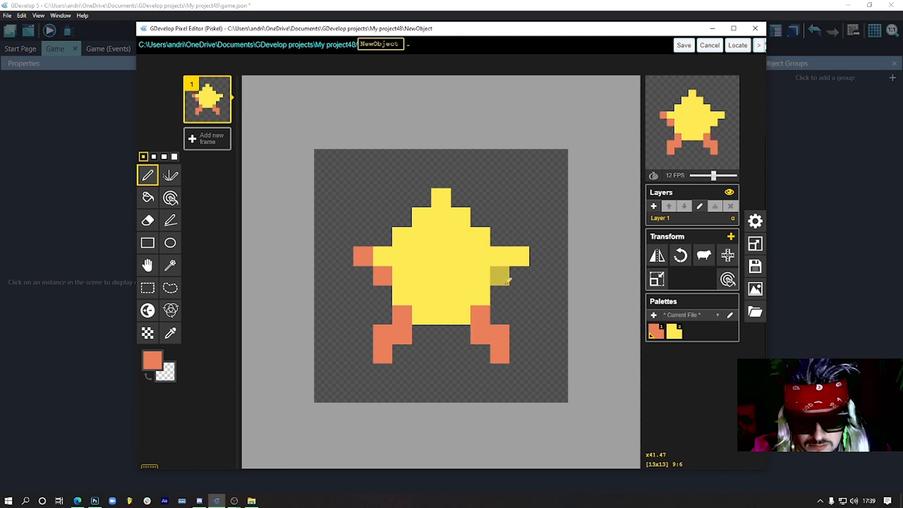
pyautogui.click(519, 256)
pyautogui.click(402, 237)
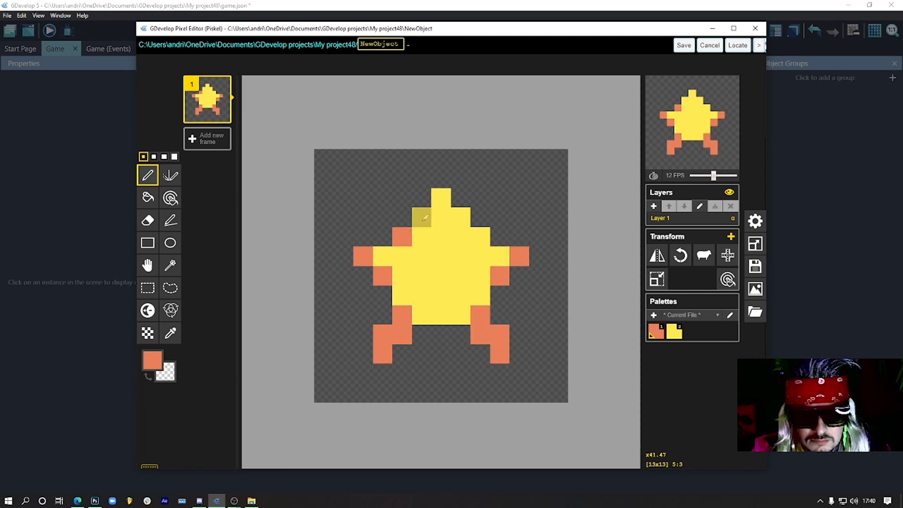
pyautogui.click(422, 217)
pyautogui.click(461, 217)
pyautogui.click(480, 236)
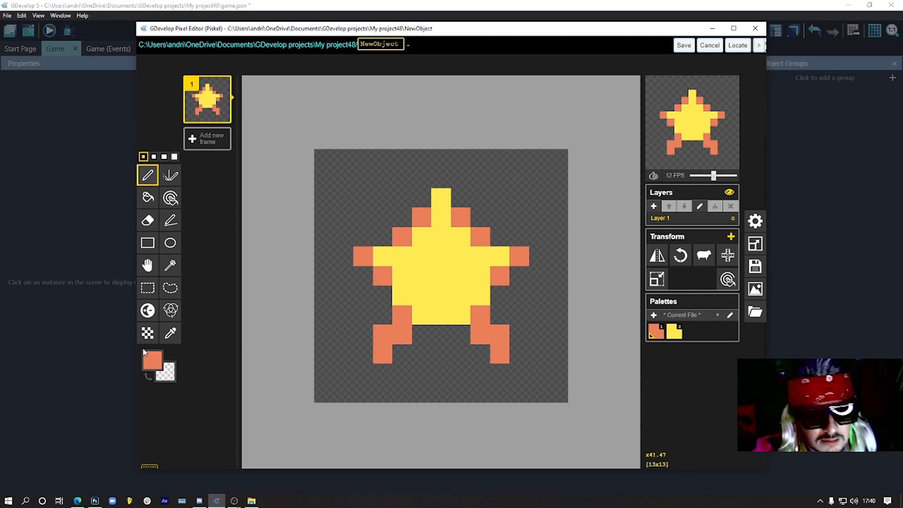
# Save the star artwork to its animation and apply the Star object's changes.
pyautogui.click(151, 360)
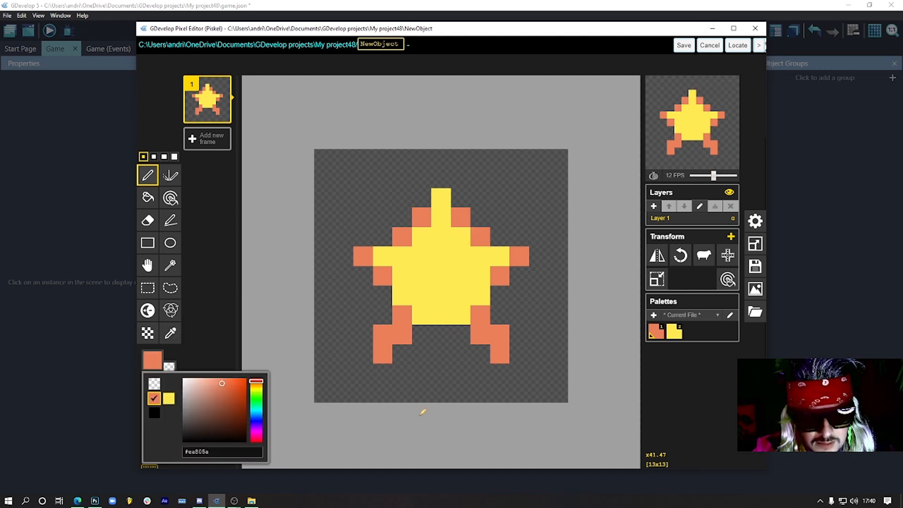
pyautogui.click(685, 46)
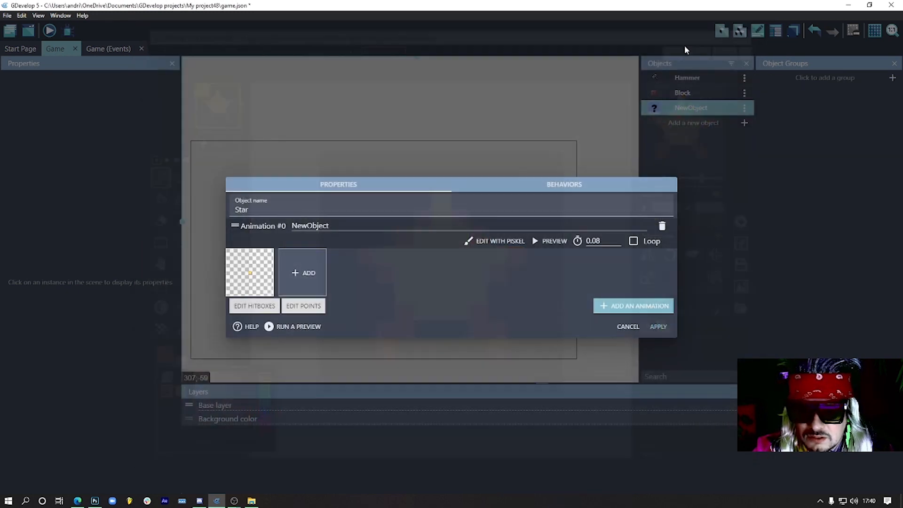
pyautogui.click(658, 326)
# Open the Hammer's artwork, copy the hex code of its dark outline colour (#1e0d19), and leave the Hammer without saving changes.
pyautogui.doubleClick(412, 218)
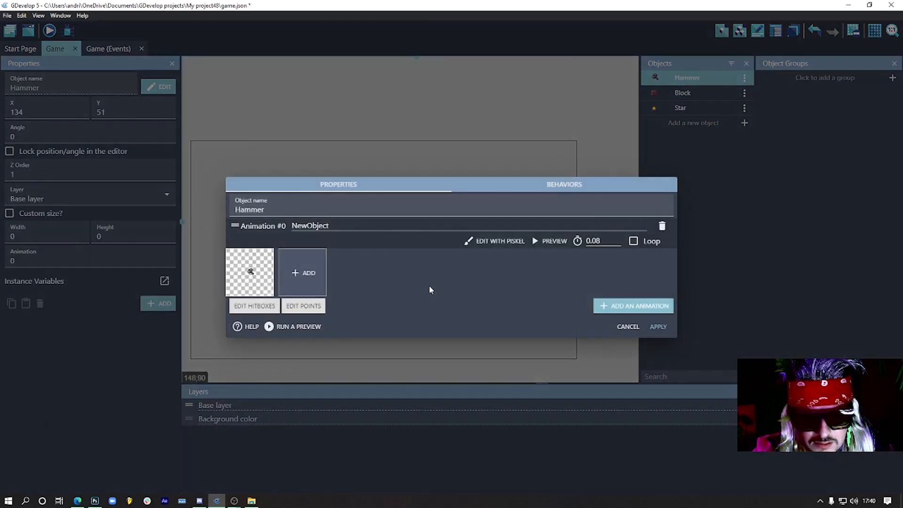
pyautogui.click(491, 241)
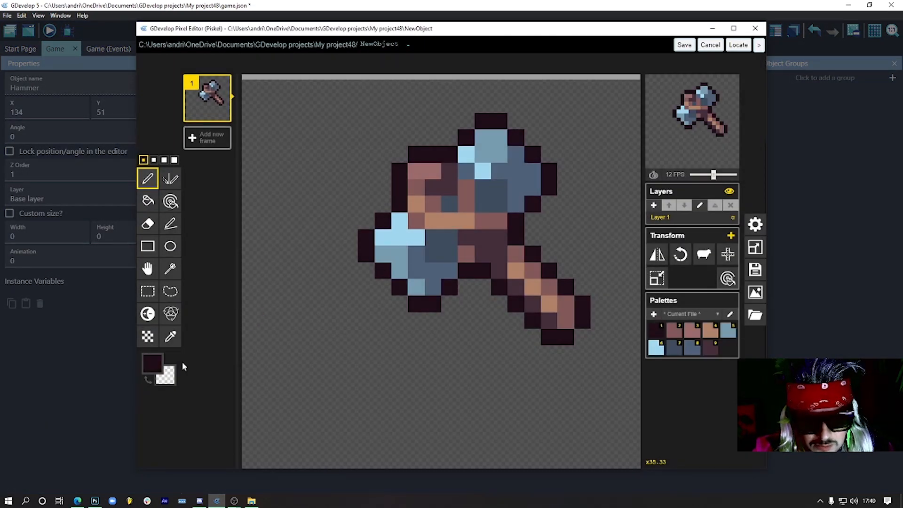
pyautogui.click(152, 363)
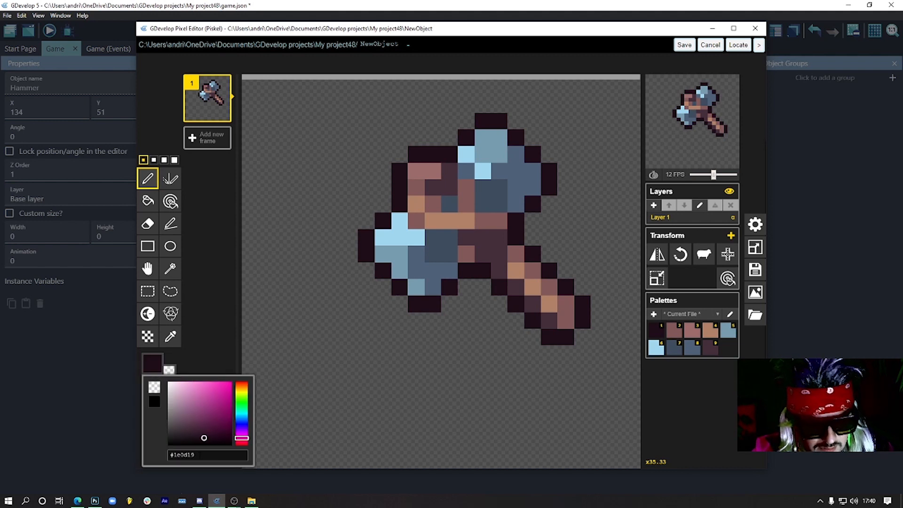
pyautogui.moveTo(200, 455); pyautogui.dragTo(177, 455)
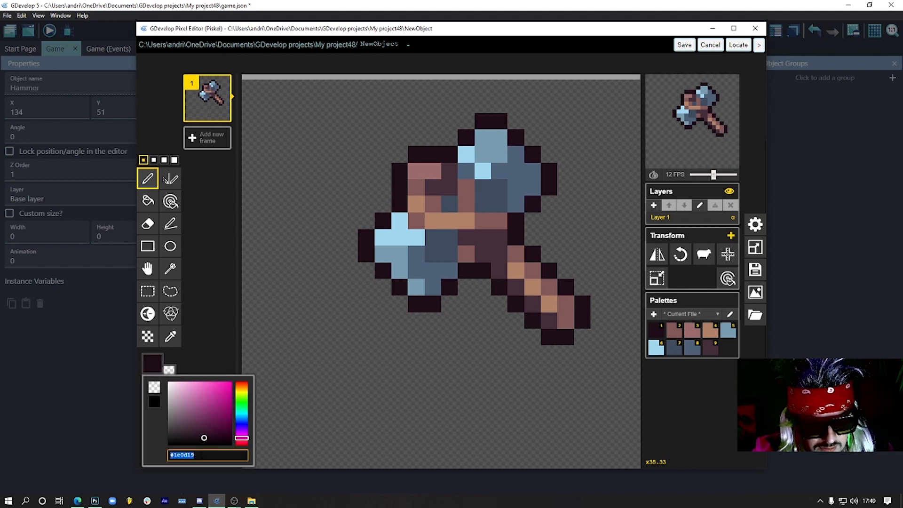
pyautogui.click(200, 358)
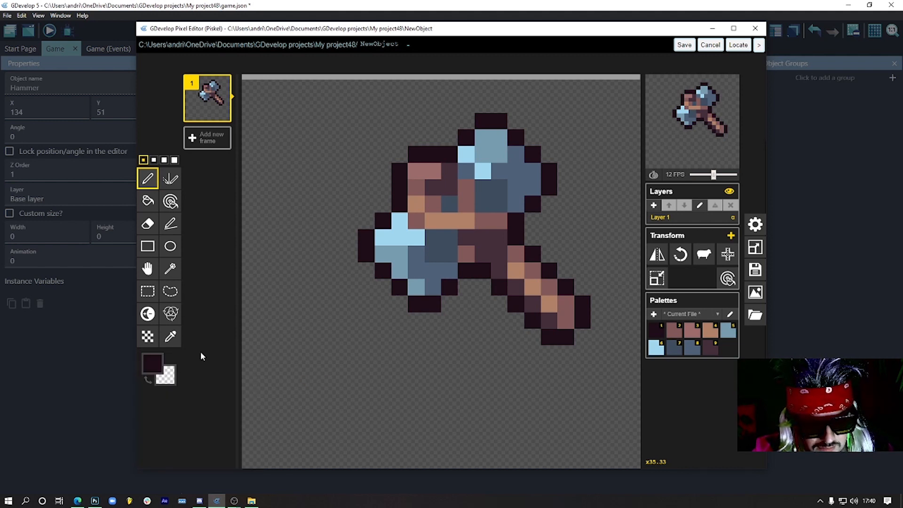
pyautogui.click(712, 45)
pyautogui.click(623, 326)
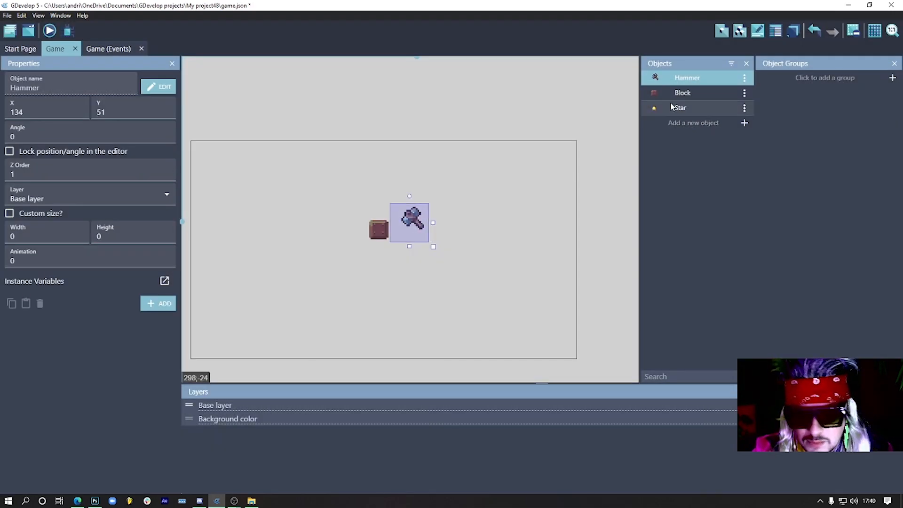
# Reopen the Star's artwork, set the primary colour to #1e0d19, and start the outline at the left arm tip and the pixel below it.
pyautogui.doubleClick(673, 108)
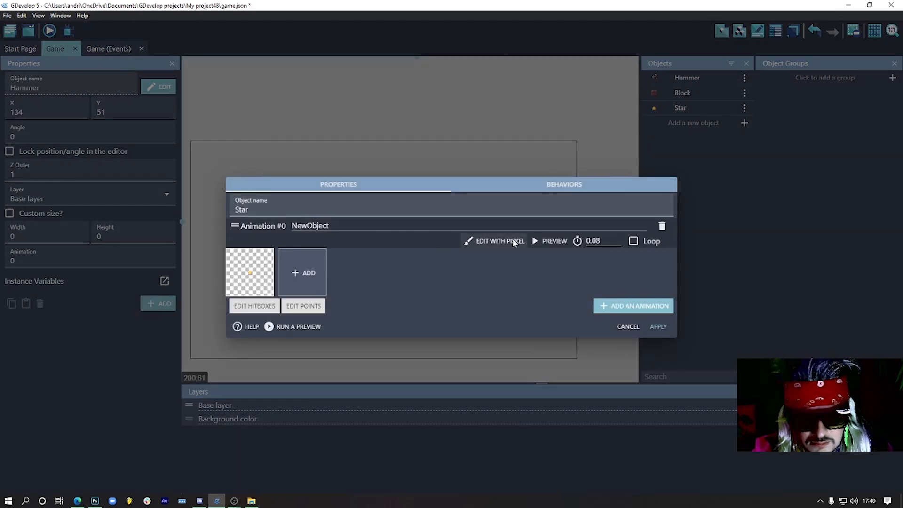
pyautogui.click(512, 241)
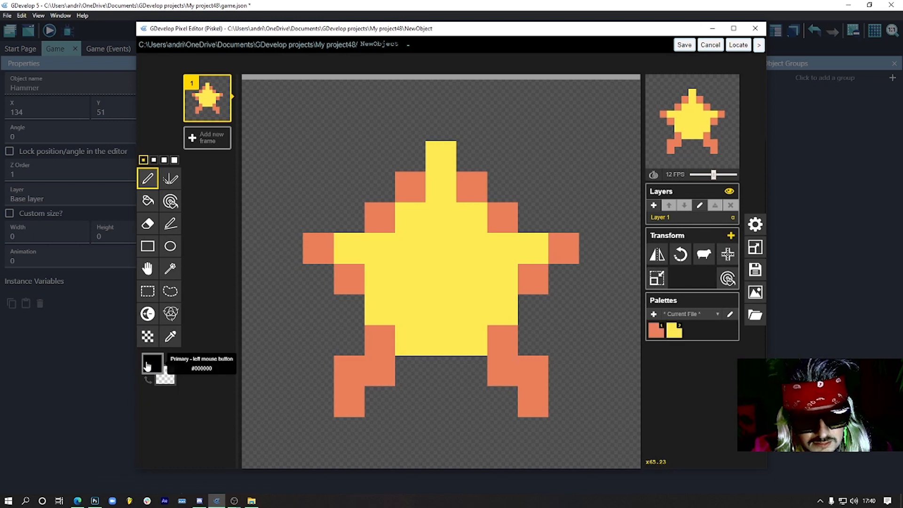
pyautogui.click(148, 365)
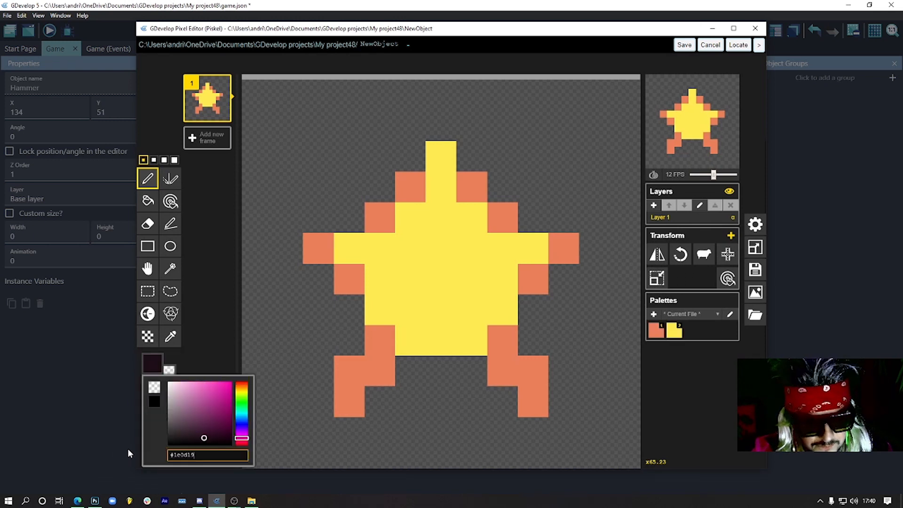
pyautogui.click(295, 240)
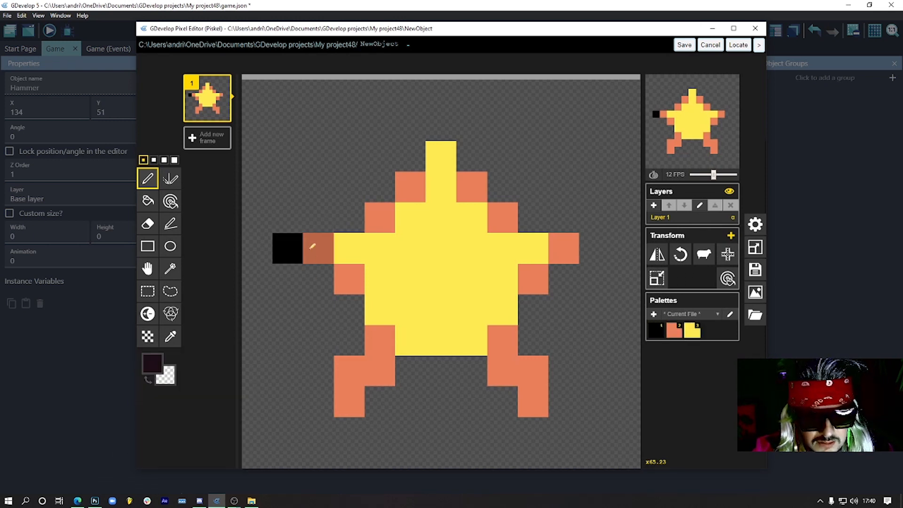
pyautogui.click(316, 266)
# Outline the rest of the star in the dark colour, from beneath the left arm around the legs, right arm and upper point.
pyautogui.scroll(-10, 340, 282)
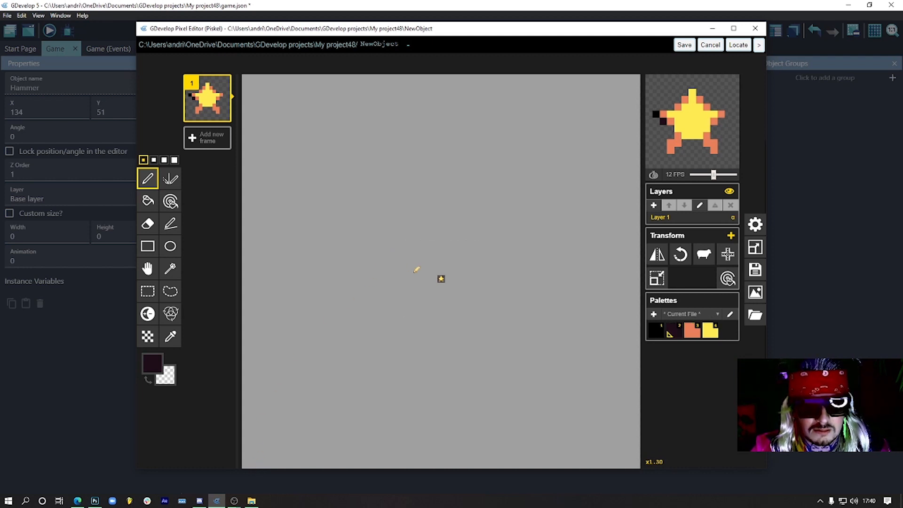
pyautogui.scroll(8, 439, 282)
pyautogui.scroll(1, 438, 284)
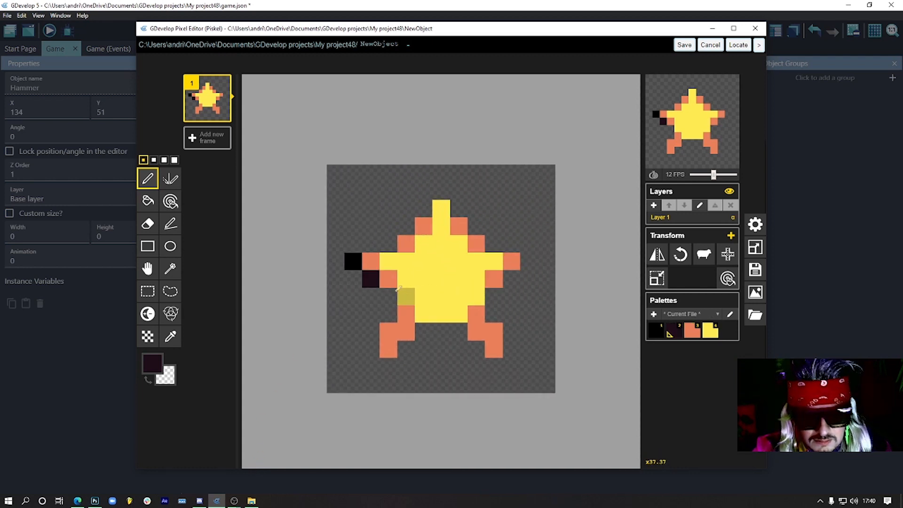
pyautogui.moveTo(388, 295)
pyautogui.mouseDown()
pyautogui.moveTo(376, 346)
pyautogui.moveTo(388, 366)
pyautogui.mouseUp()
pyautogui.click(406, 349)
pyautogui.click(424, 331)
pyautogui.moveTo(427, 332)
pyautogui.mouseDown()
pyautogui.moveTo(510, 365)
pyautogui.moveTo(515, 328)
pyautogui.moveTo(489, 302)
pyautogui.moveTo(532, 252)
pyautogui.moveTo(495, 242)
pyautogui.moveTo(442, 190)
pyautogui.mouseUp()
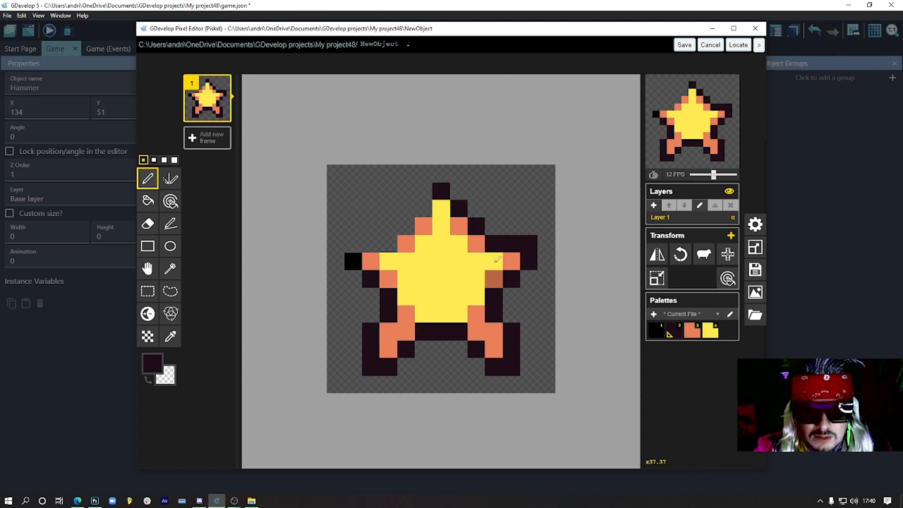
pyautogui.click(422, 208)
pyautogui.click(407, 226)
pyautogui.moveTo(389, 242); pyautogui.dragTo(358, 246)
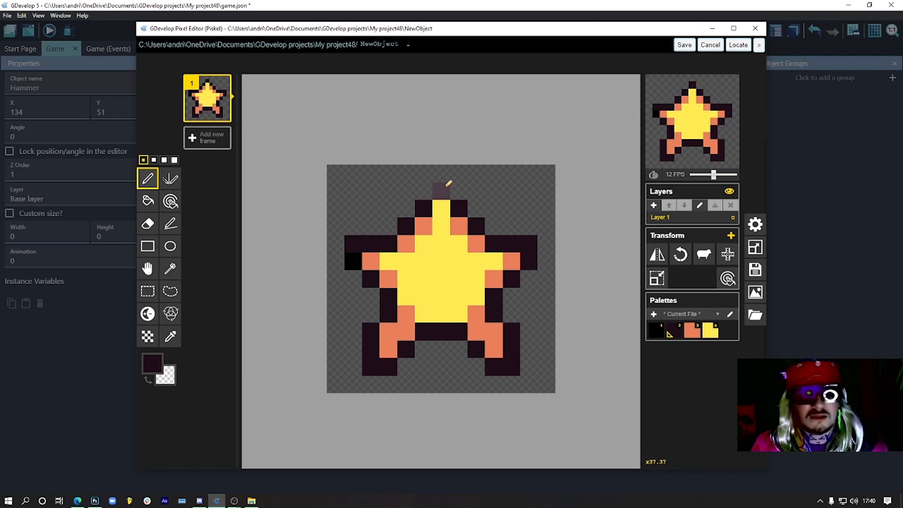
# Shift the sampled orange to a dark red and recolour the inner corner pixels where both arms meet the upper point.
pyautogui.scroll(-8, 540, 202)
pyautogui.scroll(10, 460, 316)
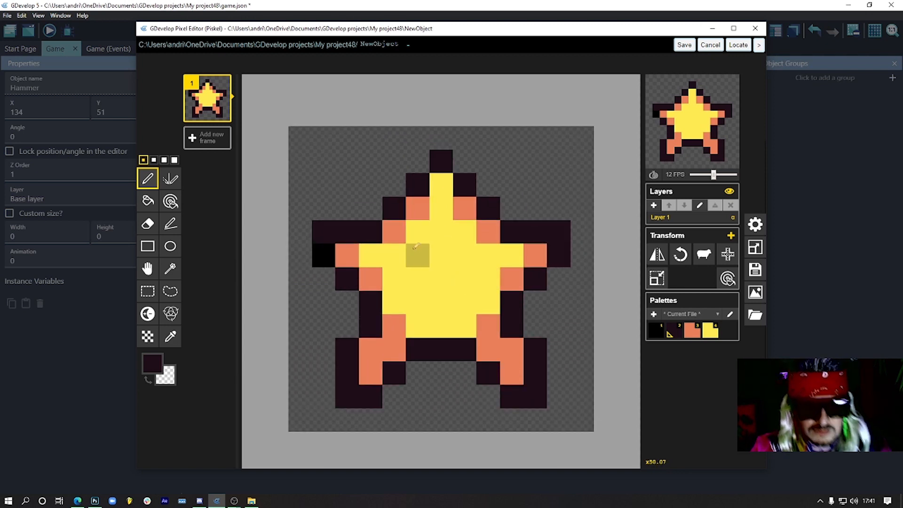
pyautogui.keyDown('alt'); pyautogui.click(370, 256); pyautogui.keyUp('alt')
pyautogui.click(152, 364)
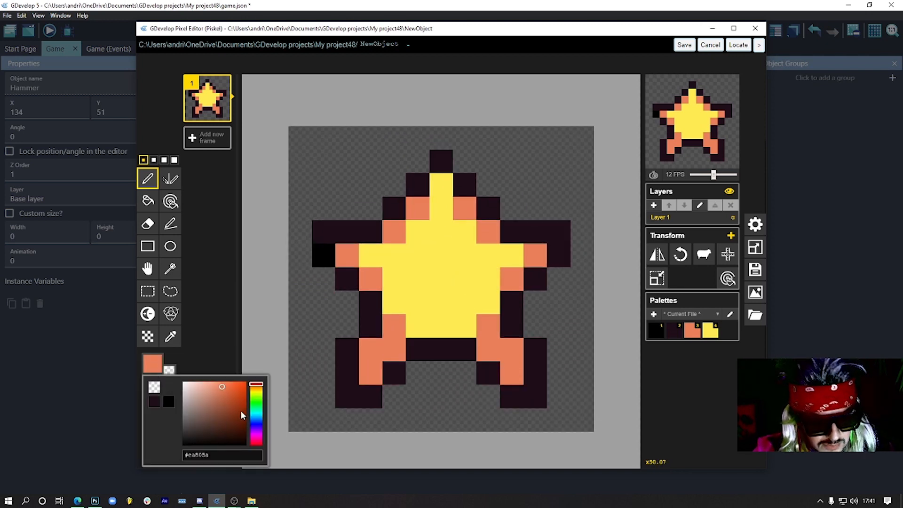
pyautogui.moveTo(257, 439); pyautogui.dragTo(260, 449)
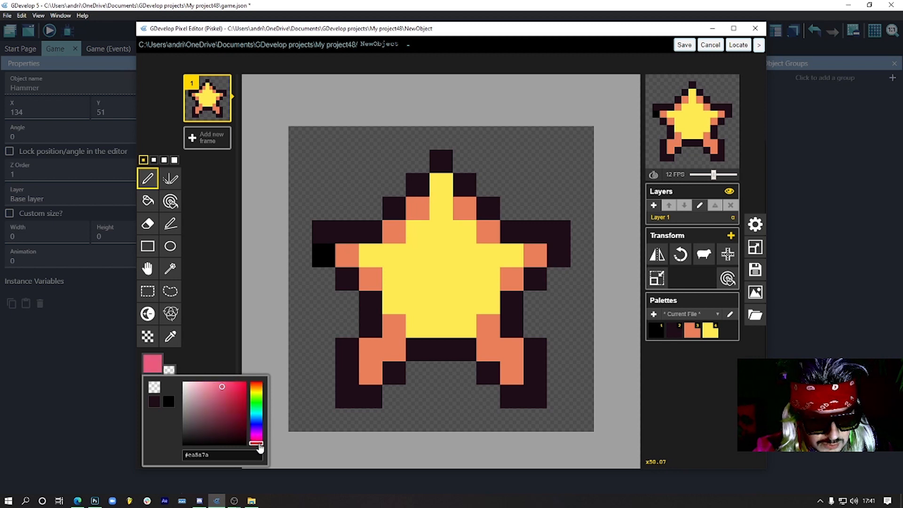
pyautogui.moveTo(232, 412); pyautogui.dragTo(224, 409)
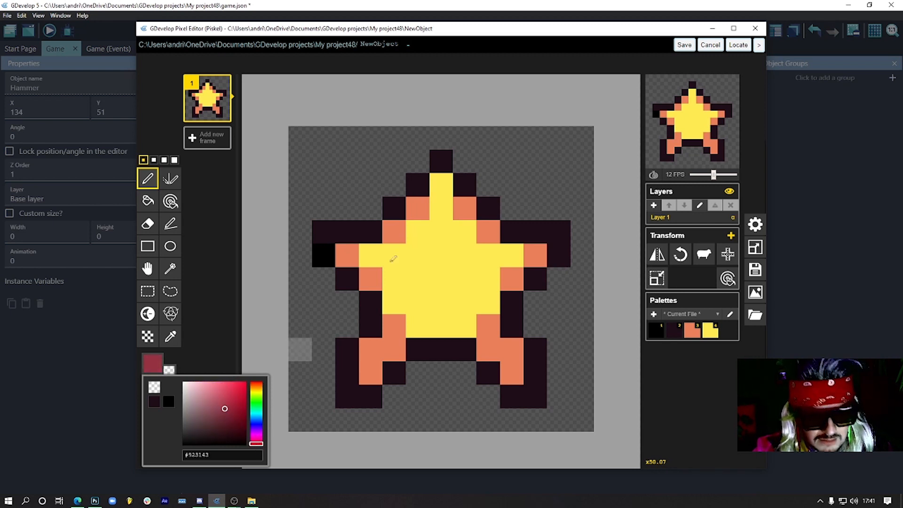
pyautogui.click(403, 226)
pyautogui.click(489, 231)
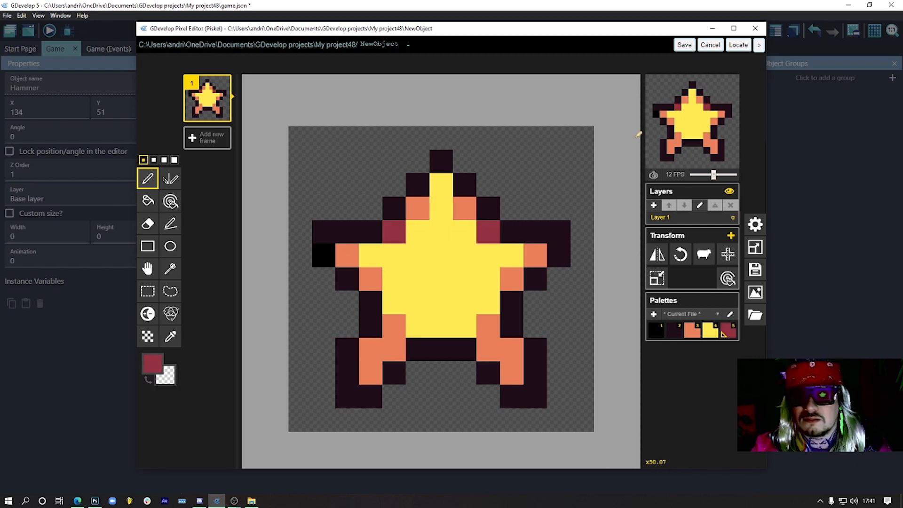
# Save the star artwork, set the Star's origin point to X 6, Y 12, and apply the object's changes.
pyautogui.scroll(-5, 387, 203)
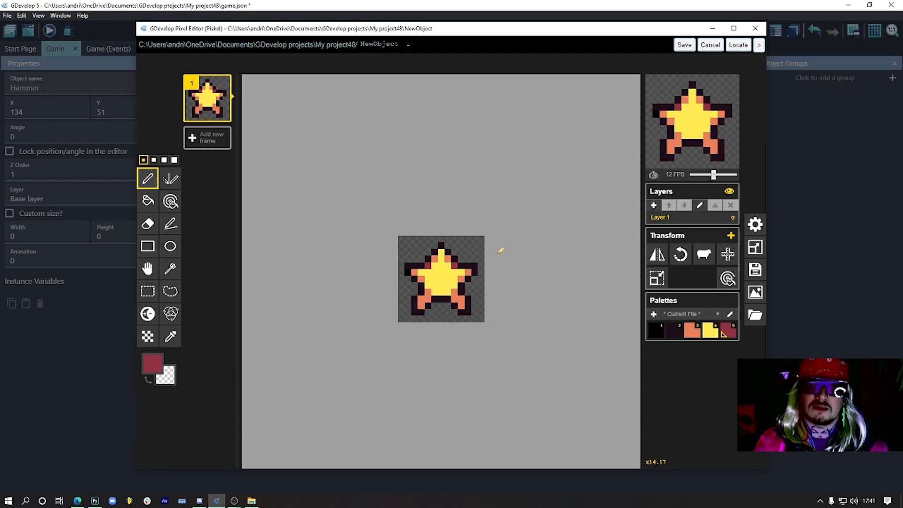
pyautogui.scroll(-1, 452, 257)
pyautogui.scroll(6, 453, 282)
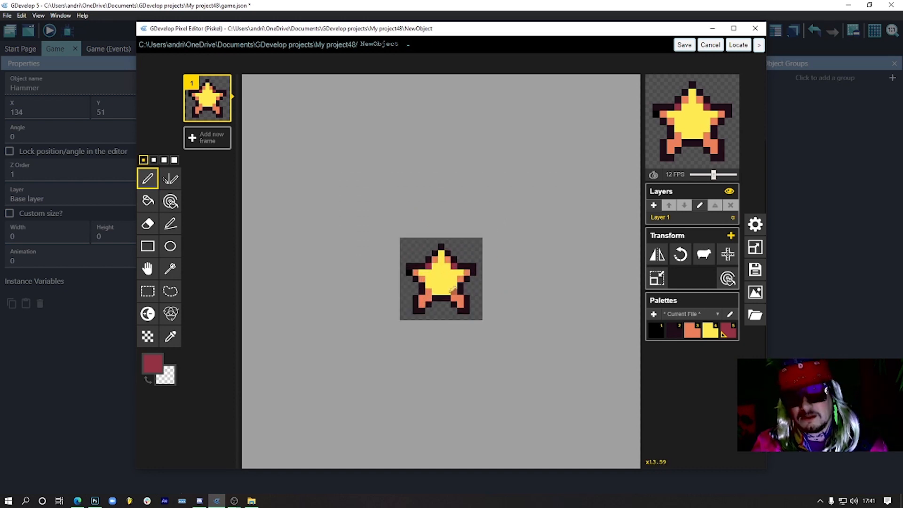
pyautogui.scroll(4, 453, 290)
pyautogui.scroll(-3, 453, 290)
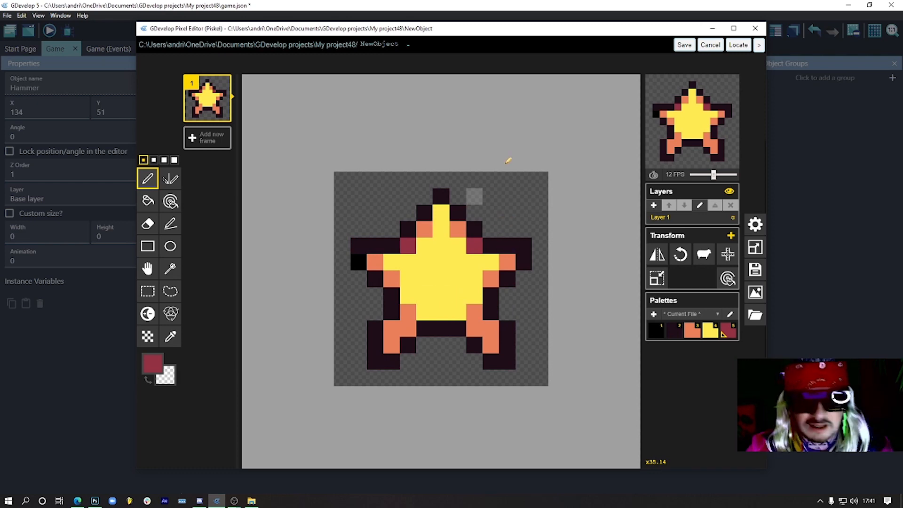
pyautogui.click(685, 45)
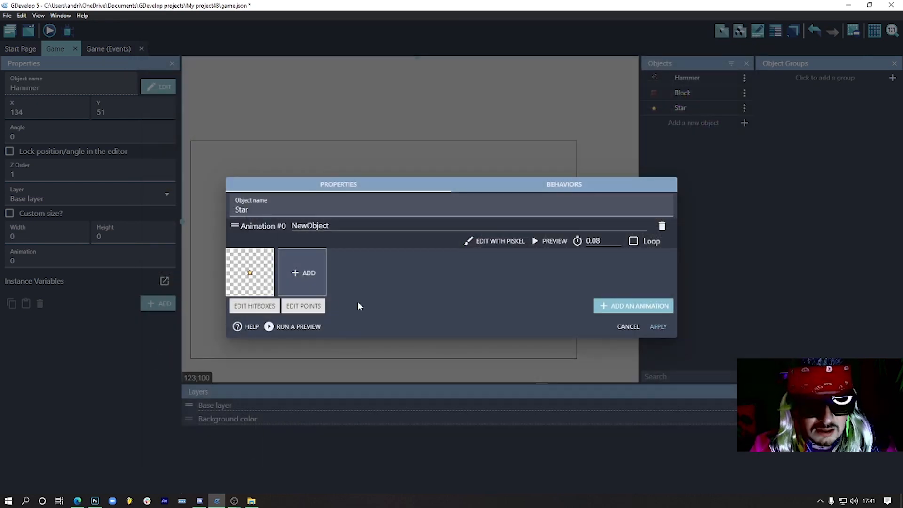
pyautogui.click(304, 306)
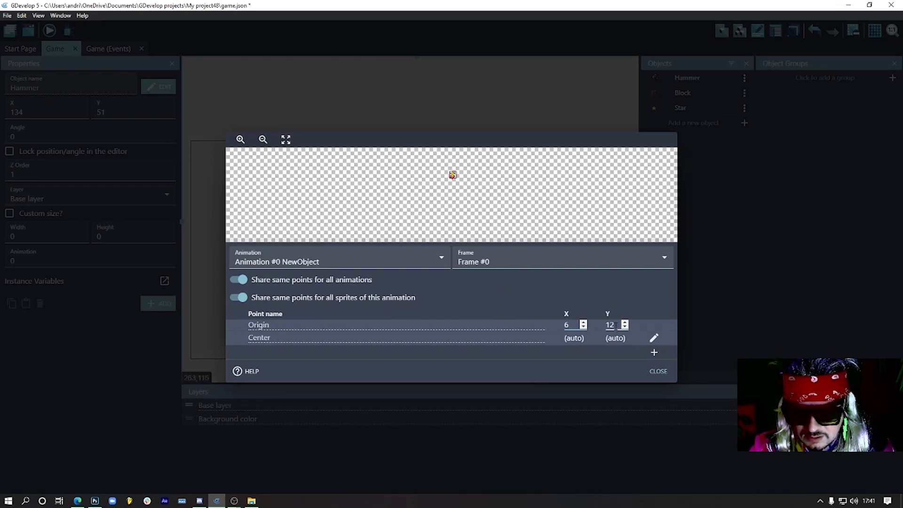
pyautogui.click(659, 371)
pyautogui.click(658, 326)
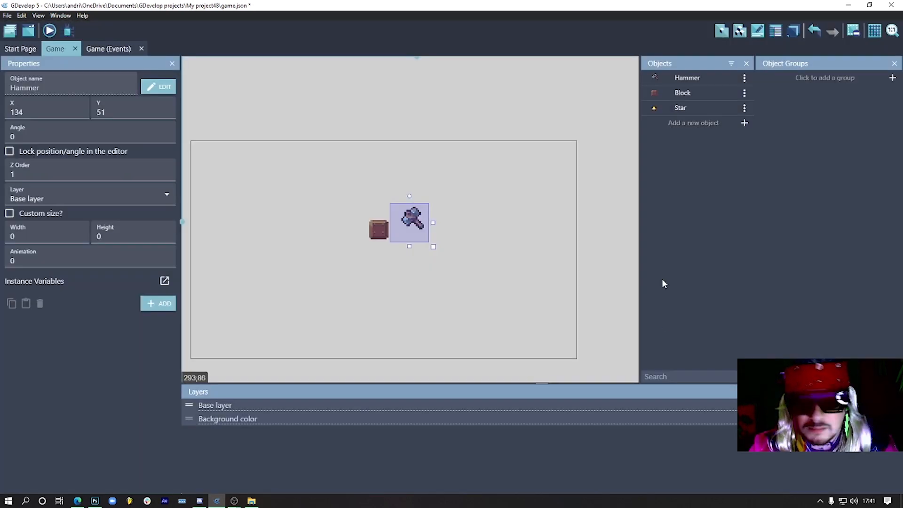
# Place a Star in the scene just right of the Hammer and deselect everything.
pyautogui.moveTo(678, 109); pyautogui.dragTo(449, 229)
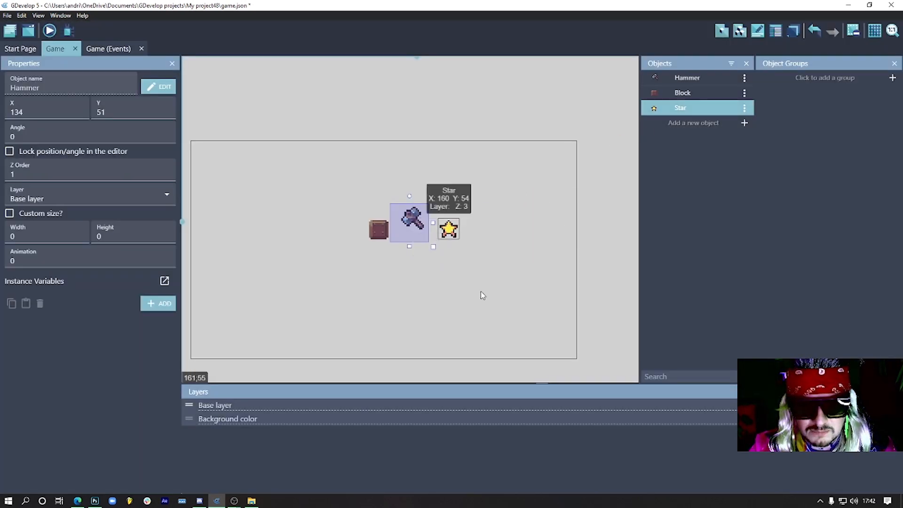
pyautogui.click(478, 296)
pyautogui.scroll(2, 423, 259)
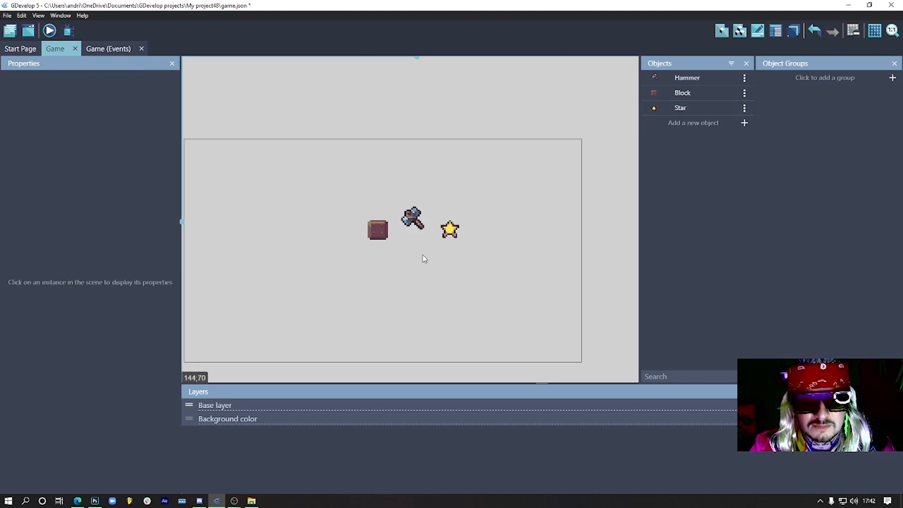
pyautogui.scroll(3, 424, 258)
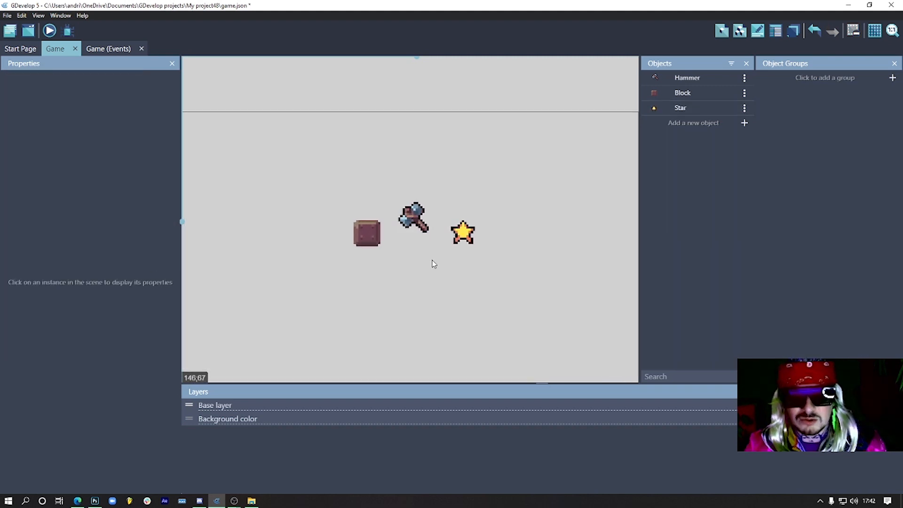
# Add a new sprite object named Ball and give it an empty animation.
pyautogui.click(705, 123)
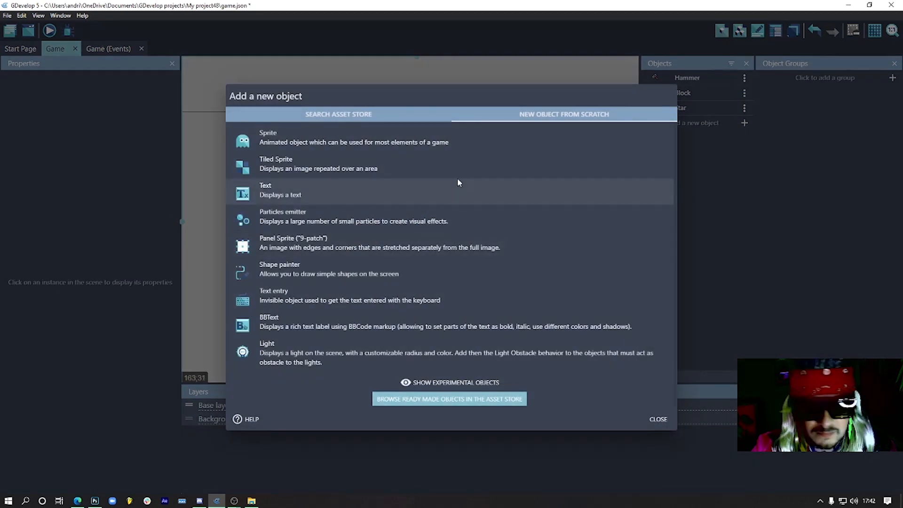
pyautogui.click(275, 143)
pyautogui.doubleClick(282, 237)
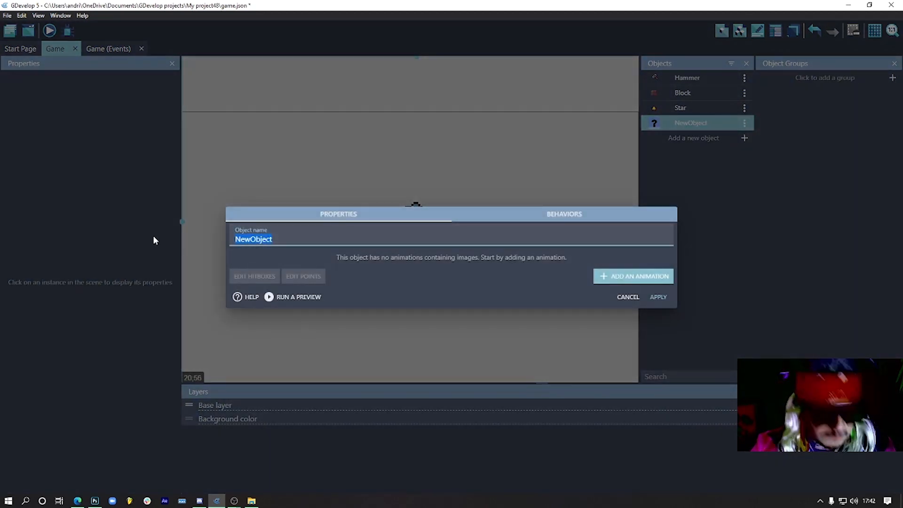
pyautogui.write('Ball')
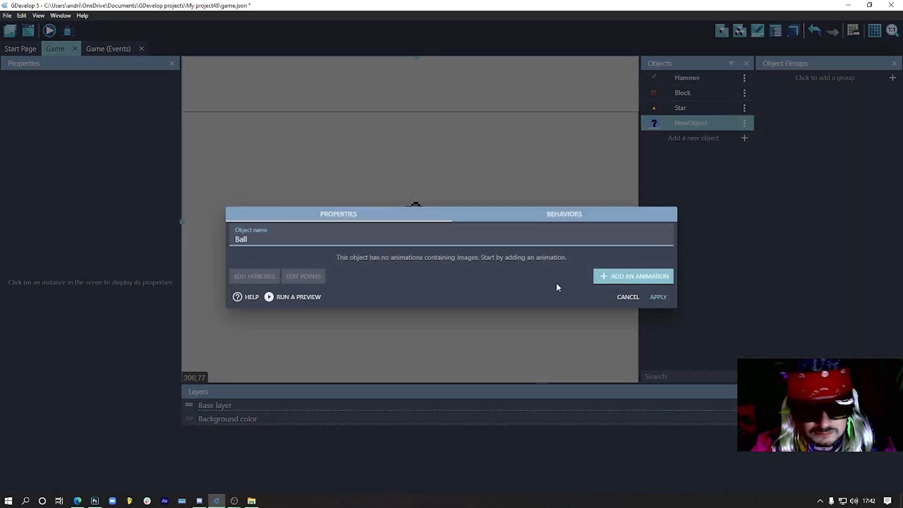
pyautogui.click(642, 283)
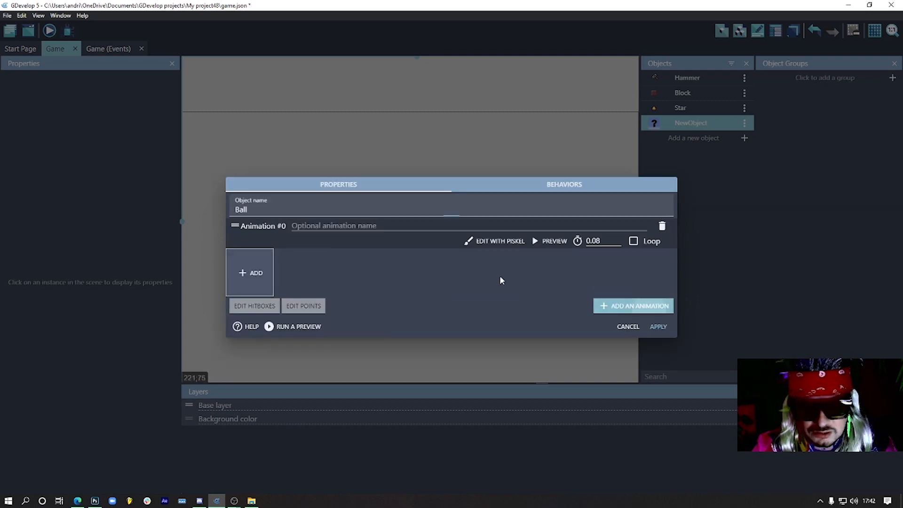
# Start the Ball's artwork in the Piskel editor and resize its canvas to 12 × 12 px.
pyautogui.click(499, 241)
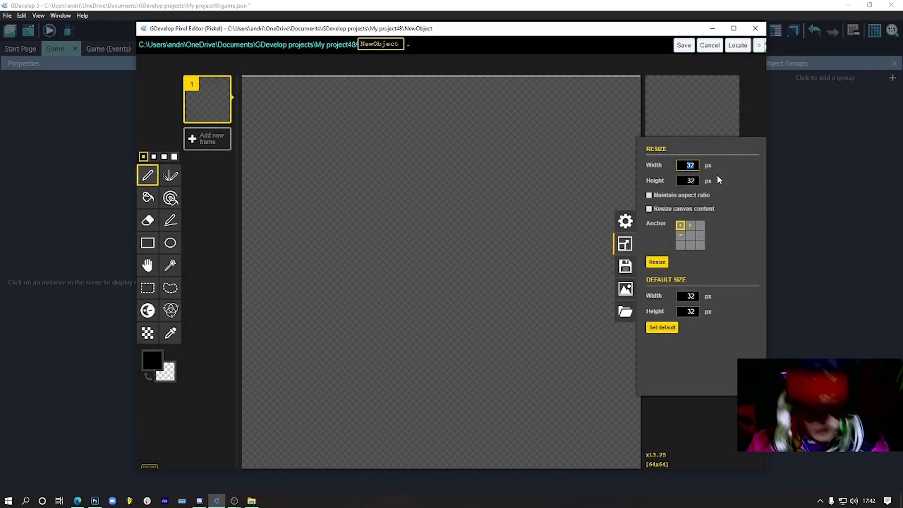
pyautogui.press('Tab')
pyautogui.write('12')
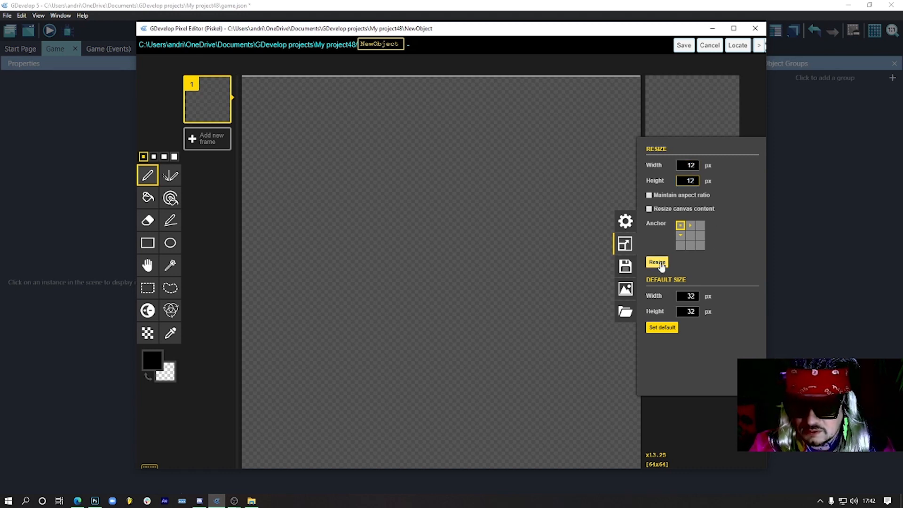
pyautogui.click(661, 265)
# Set the primary colour to light blue (#42d5ff), draw a circle spanning the whole canvas, and fill its interior with the same blue.
pyautogui.click(169, 243)
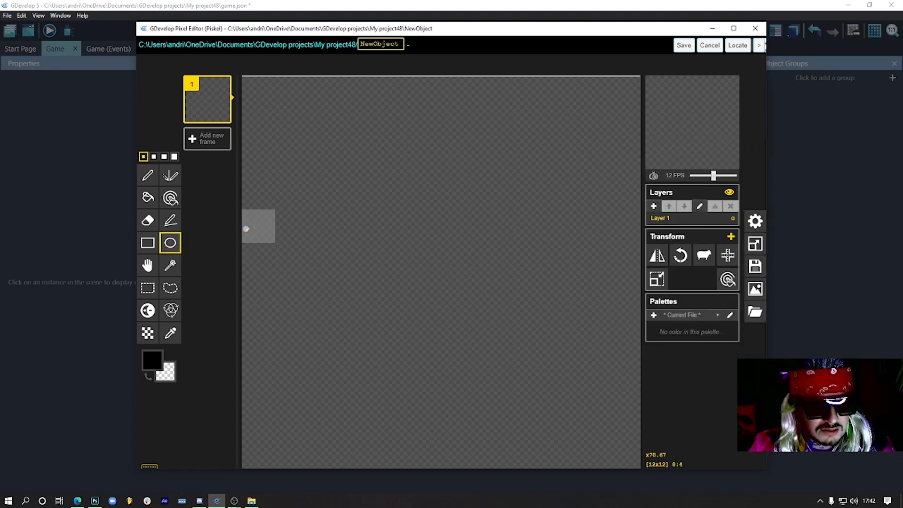
pyautogui.click(169, 366)
pyautogui.moveTo(241, 404); pyautogui.dragTo(244, 416)
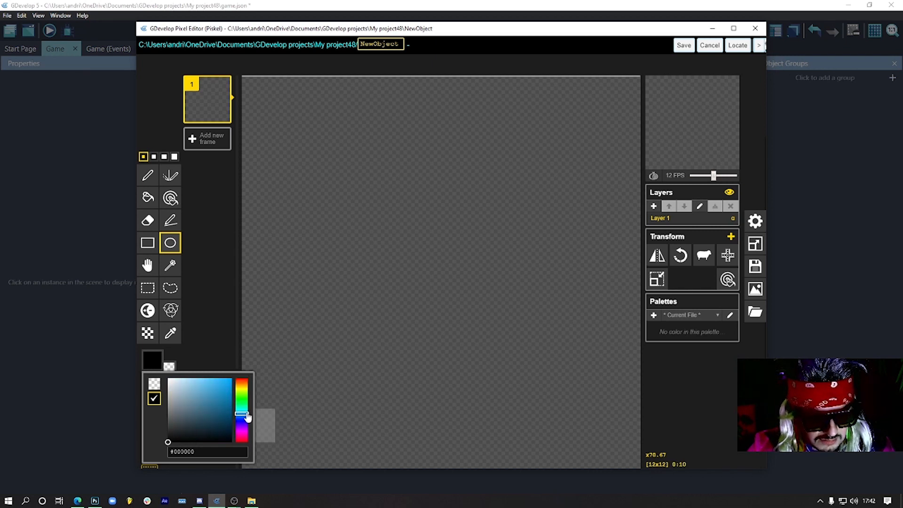
pyautogui.click(215, 377)
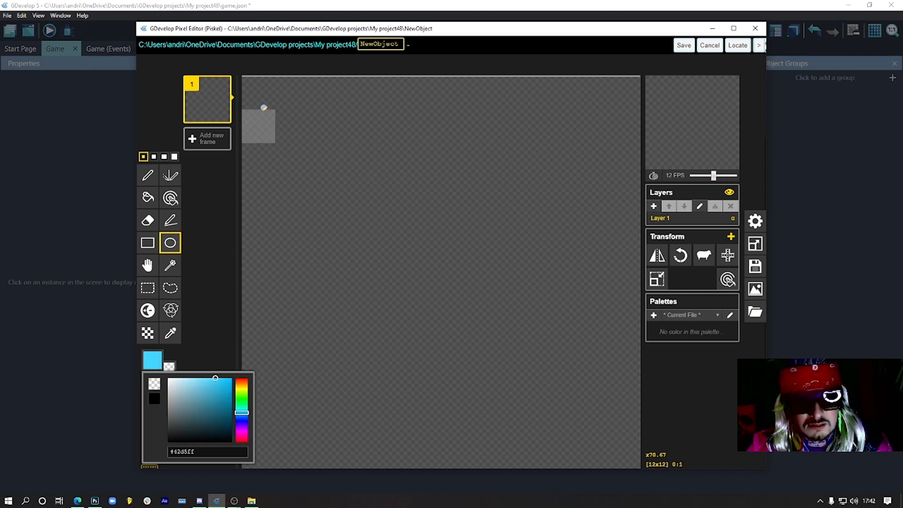
pyautogui.moveTo(259, 90); pyautogui.dragTo(622, 446)
pyautogui.scroll(-5, 465, 283)
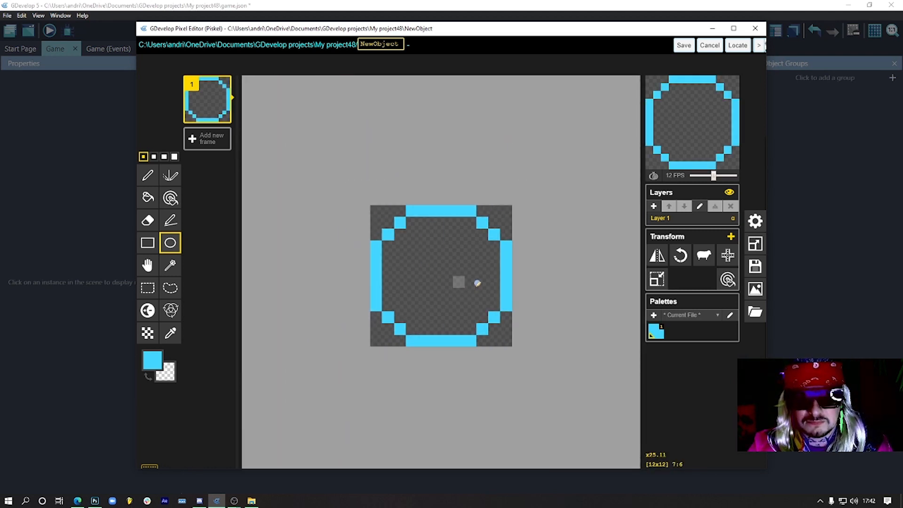
pyautogui.click(147, 197)
pyautogui.click(462, 269)
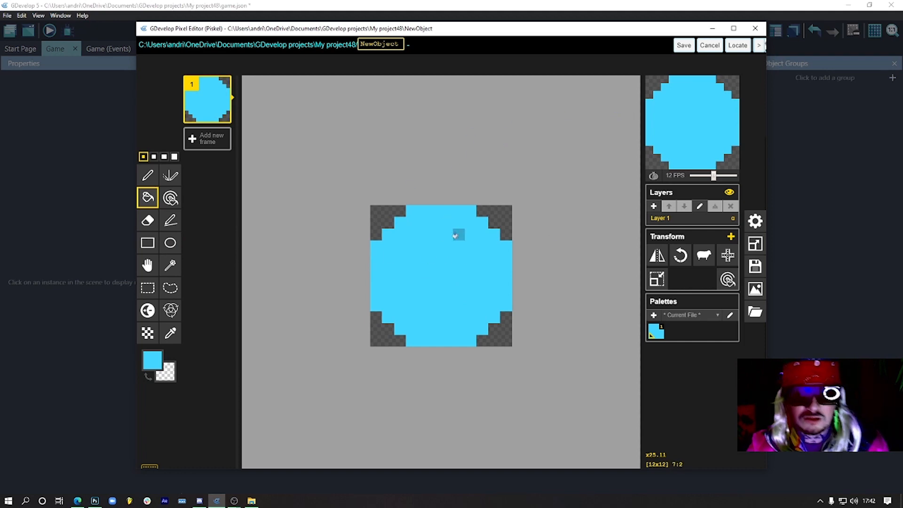
# Save the Ball artwork, set its Origin point to X 6, Y 6, and apply the object's properties.
pyautogui.click(683, 45)
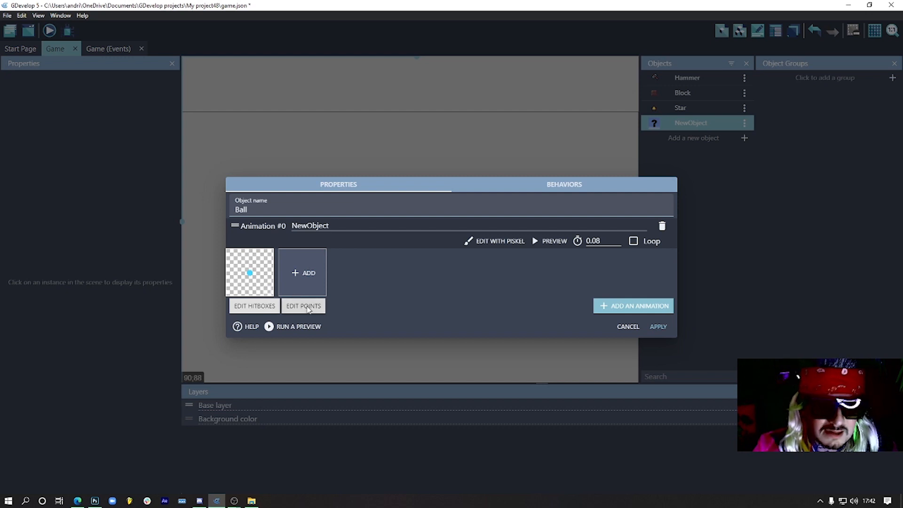
pyautogui.click(304, 306)
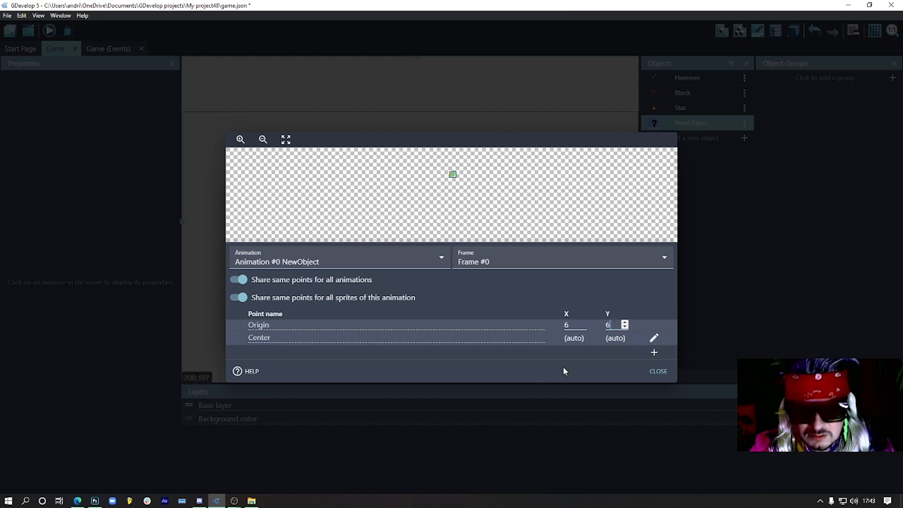
pyautogui.click(658, 372)
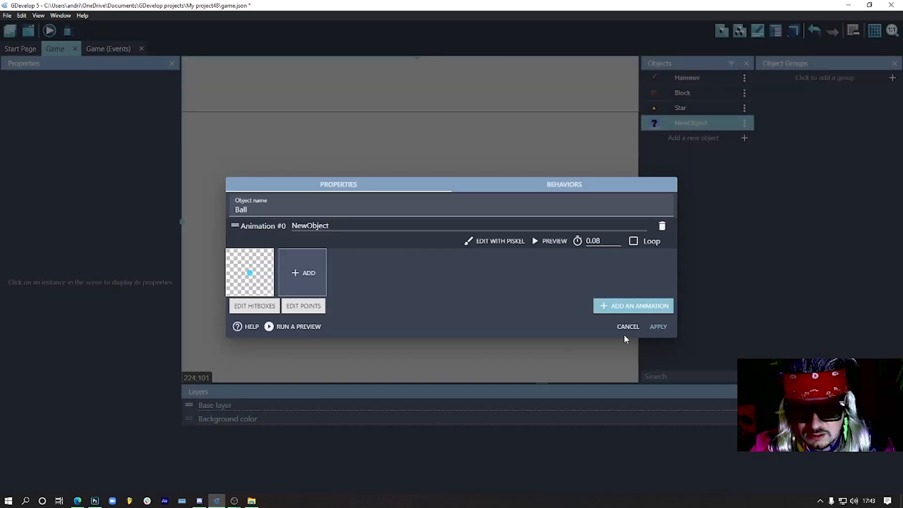
pyautogui.click(658, 326)
# Place a Ball in the scene, move it above and to the left of the Block, and deselect it.
pyautogui.moveTo(678, 123); pyautogui.dragTo(504, 214)
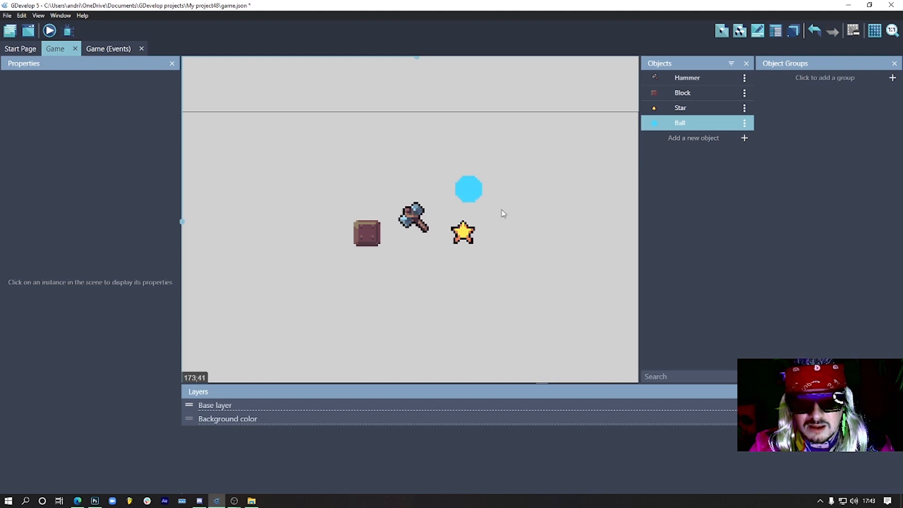
pyautogui.moveTo(467, 188); pyautogui.dragTo(289, 197)
pyautogui.click(469, 285)
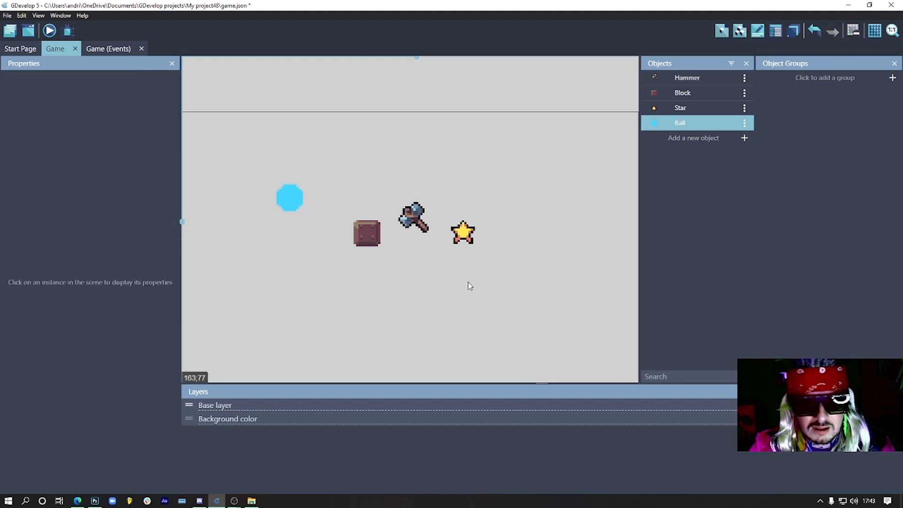
pyautogui.scroll(-4, 473, 284)
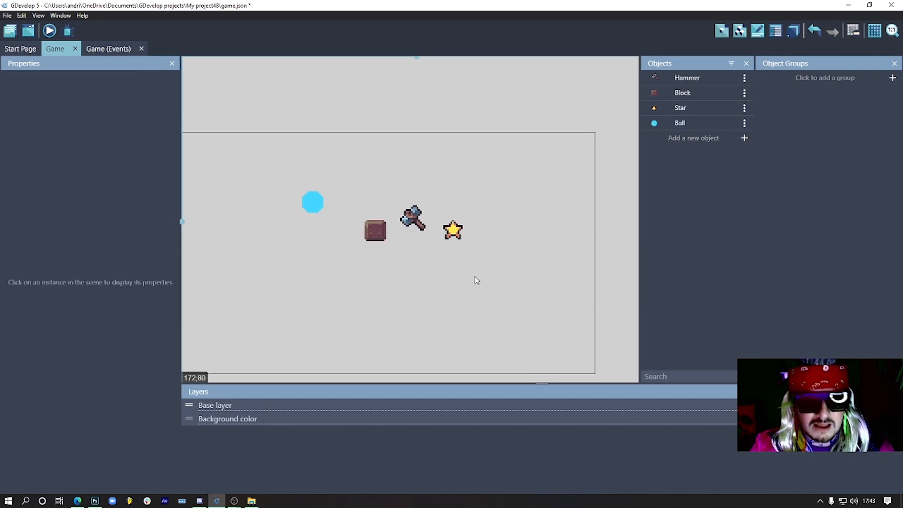
pyautogui.scroll(-2, 477, 280)
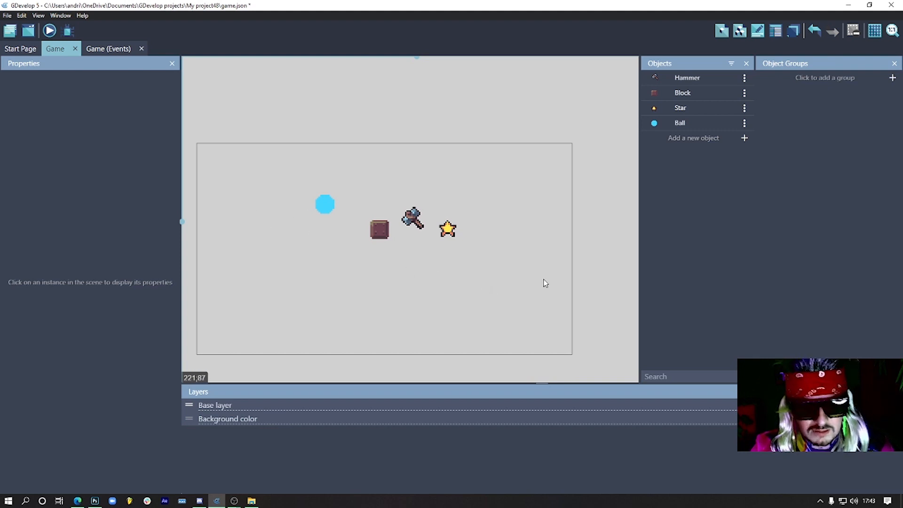
pyautogui.scroll(5, 357, 229)
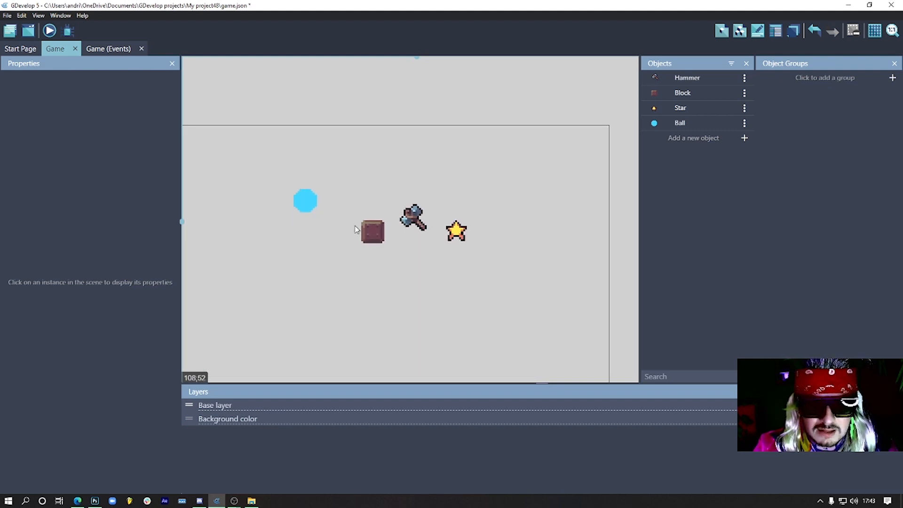
pyautogui.scroll(1, 357, 229)
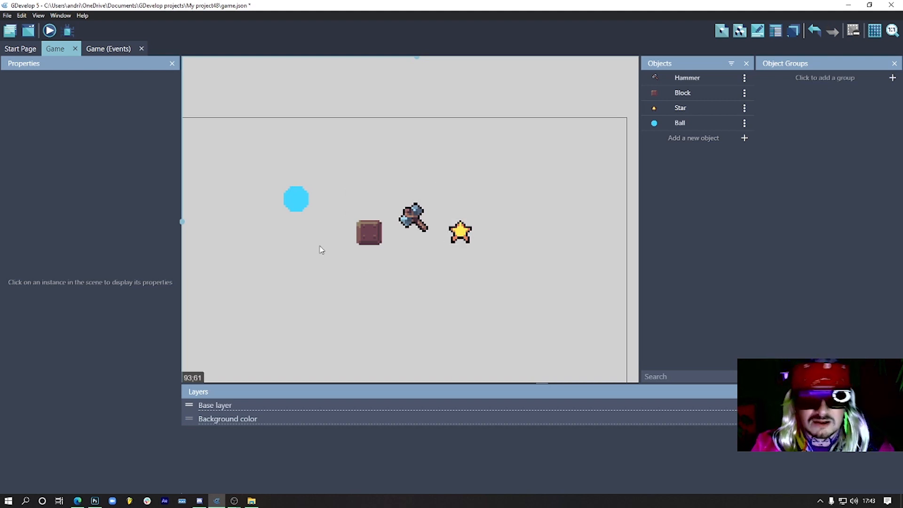
# Shift the Block a little down and left, and move the Ball to about X 89, Y 35.
pyautogui.moveTo(369, 237); pyautogui.dragTo(341, 246)
pyautogui.keyDown('ctrl'); pyautogui.scroll(-4, 398, 281); pyautogui.keyUp('ctrl')
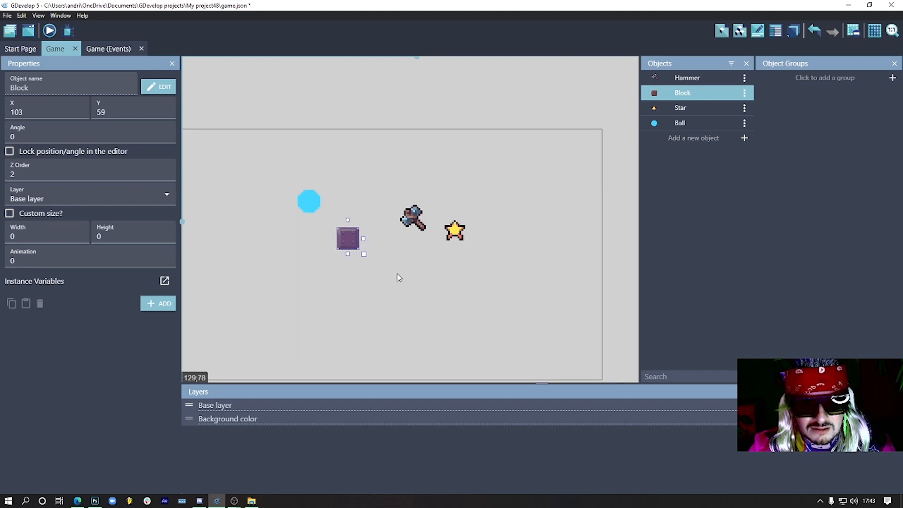
pyautogui.keyDown('ctrl'); pyautogui.scroll(-1, 315, 304); pyautogui.keyUp('ctrl')
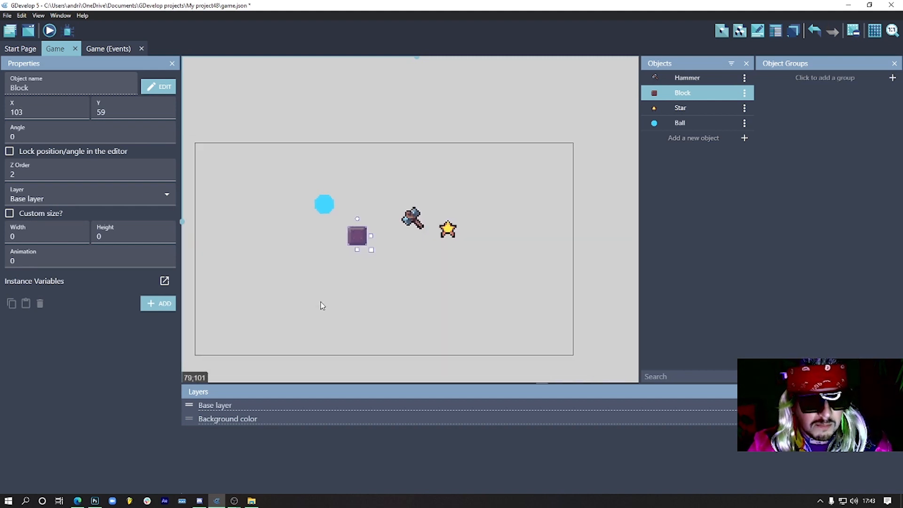
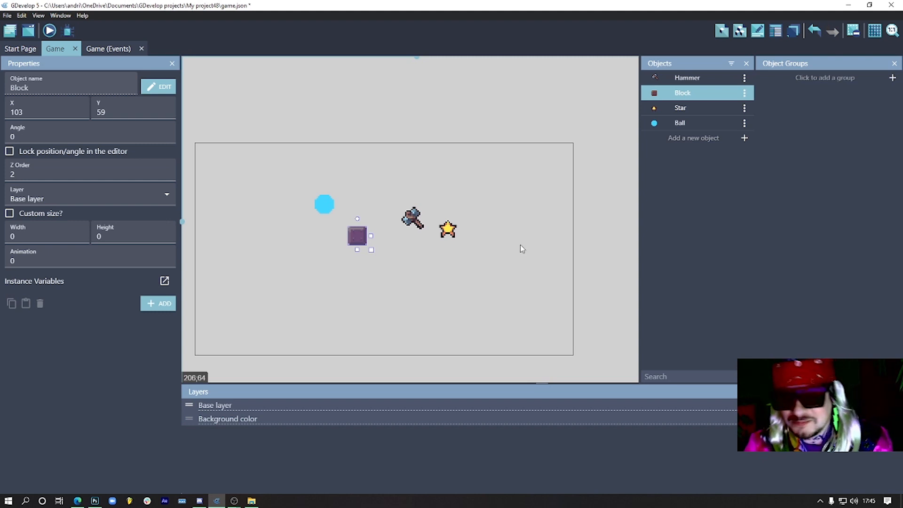
pyautogui.click(367, 302)
pyautogui.moveTo(359, 237); pyautogui.dragTo(366, 238)
pyautogui.moveTo(327, 211)
pyautogui.mouseDown()
pyautogui.moveTo(332, 221)
pyautogui.moveTo(341, 212)
pyautogui.mouseUp()
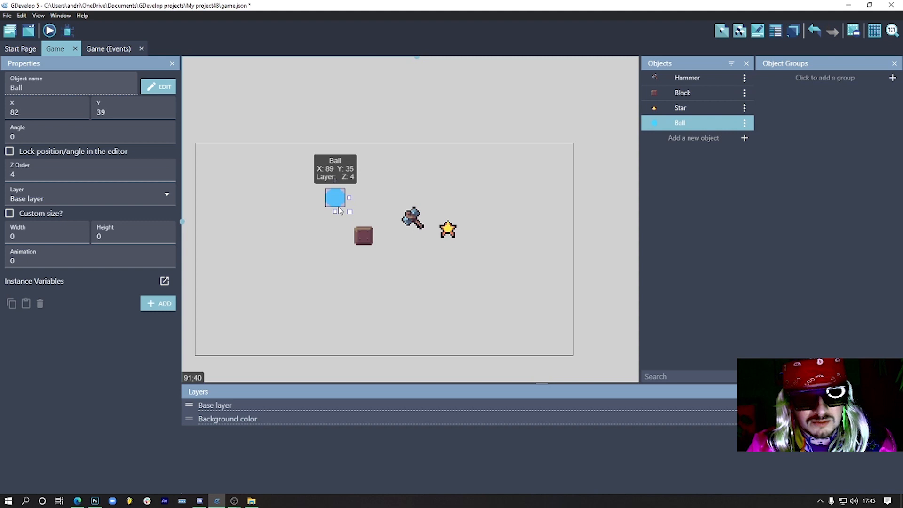
pyautogui.click(408, 260)
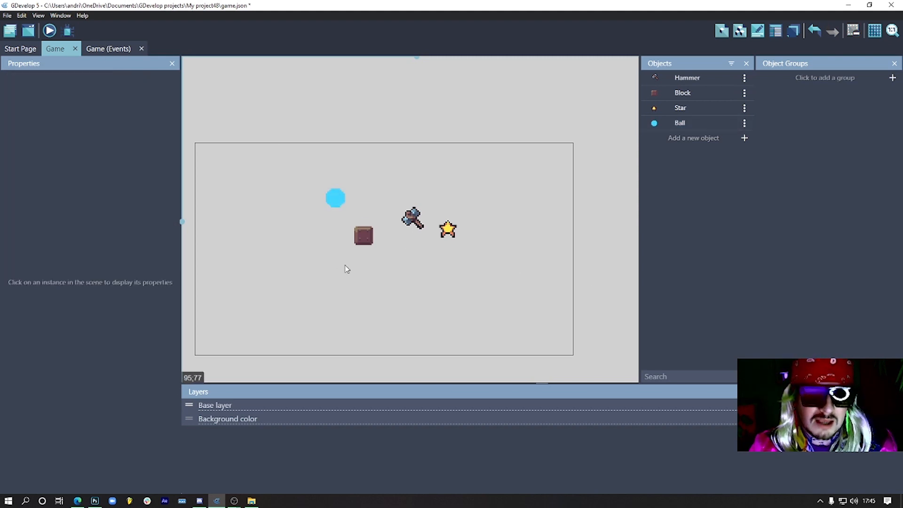
# Try the Block at about X 53, Y 46 and X 98, Y 54, and delete it from the scene.
pyautogui.moveTo(364, 237); pyautogui.dragTo(278, 217)
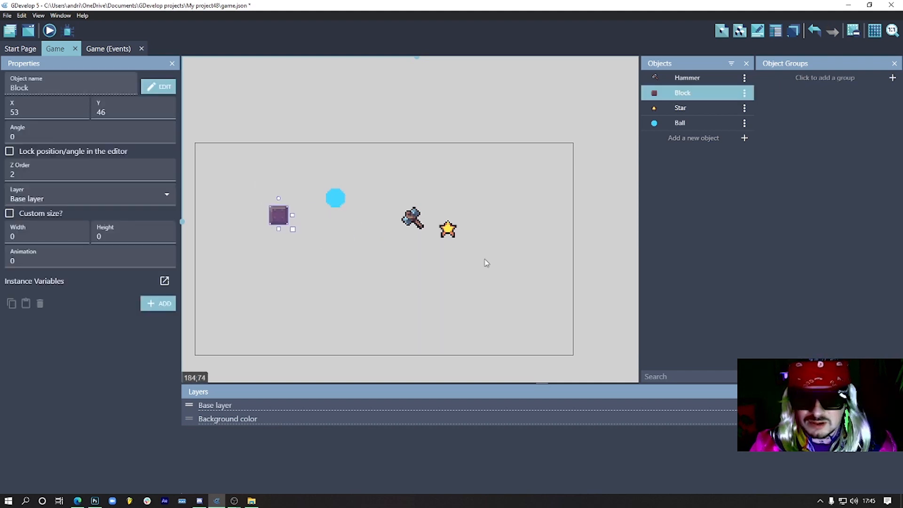
pyautogui.click(349, 266)
pyautogui.moveTo(280, 217); pyautogui.dragTo(351, 231)
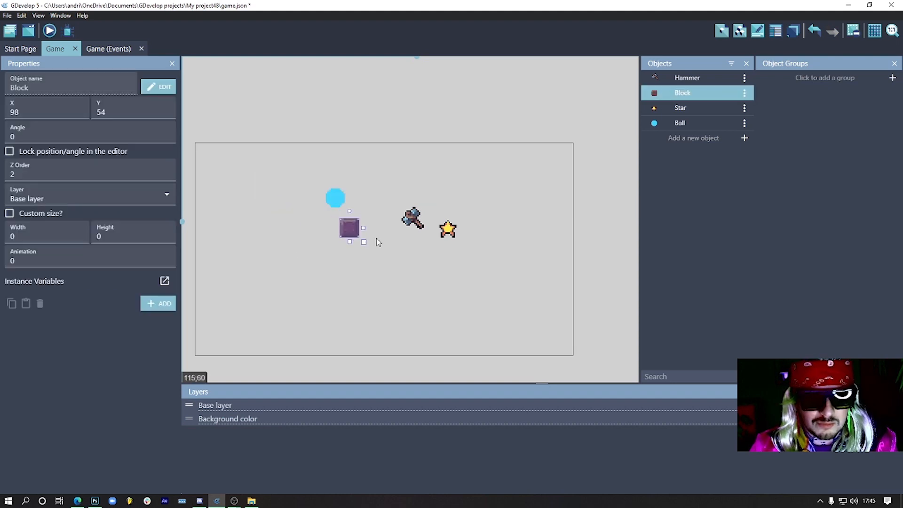
pyautogui.press('Delete')
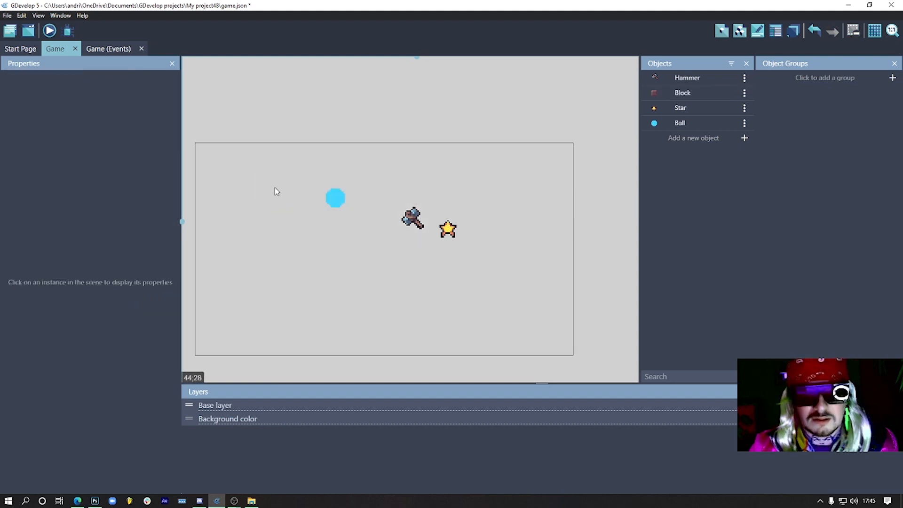
# Nudge the Ball slightly up and left, and move the Hammer to about X 132, Y 41.
pyautogui.moveTo(325, 194); pyautogui.dragTo(313, 191)
pyautogui.moveTo(411, 218)
pyautogui.mouseDown()
pyautogui.moveTo(345, 242)
pyautogui.moveTo(407, 202)
pyautogui.mouseUp()
pyautogui.click(461, 294)
pyautogui.click(447, 229)
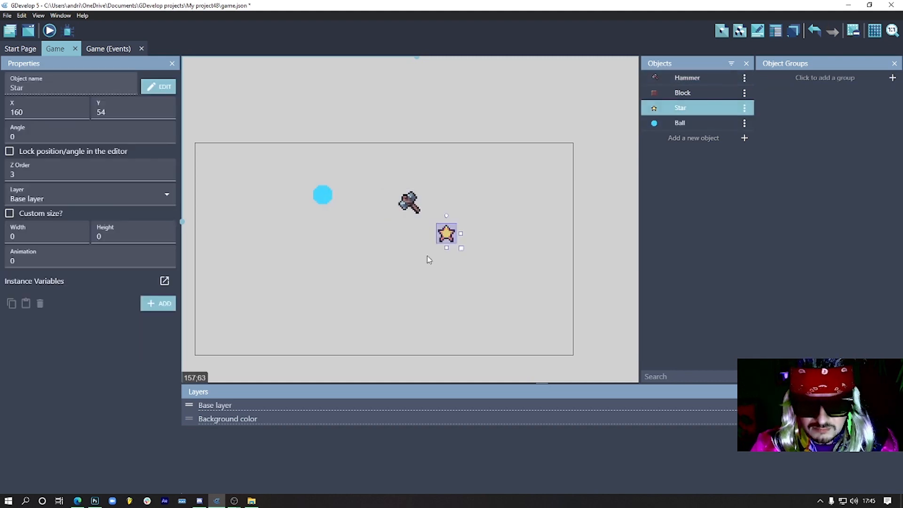
# Move the Ball to about X 48, Y 20 and the Star to about X 81, Y 34, between Ball and Hammer.
pyautogui.moveTo(447, 229); pyautogui.dragTo(344, 230)
pyautogui.click(302, 196)
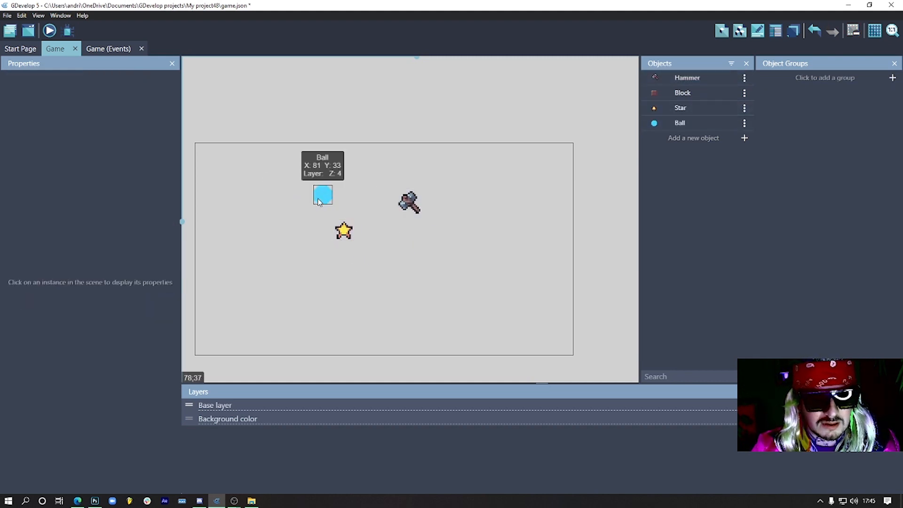
pyautogui.moveTo(323, 195); pyautogui.dragTo(271, 179)
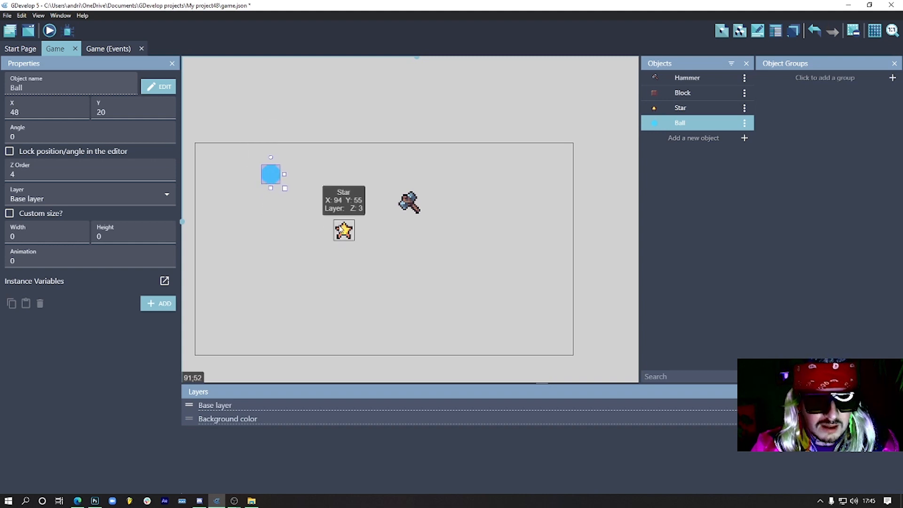
pyautogui.moveTo(339, 224); pyautogui.dragTo(318, 191)
# Place two more Stars, one below and right of the Hammer and one at about X 61, Y 100.
pyautogui.moveTo(678, 108); pyautogui.dragTo(478, 245)
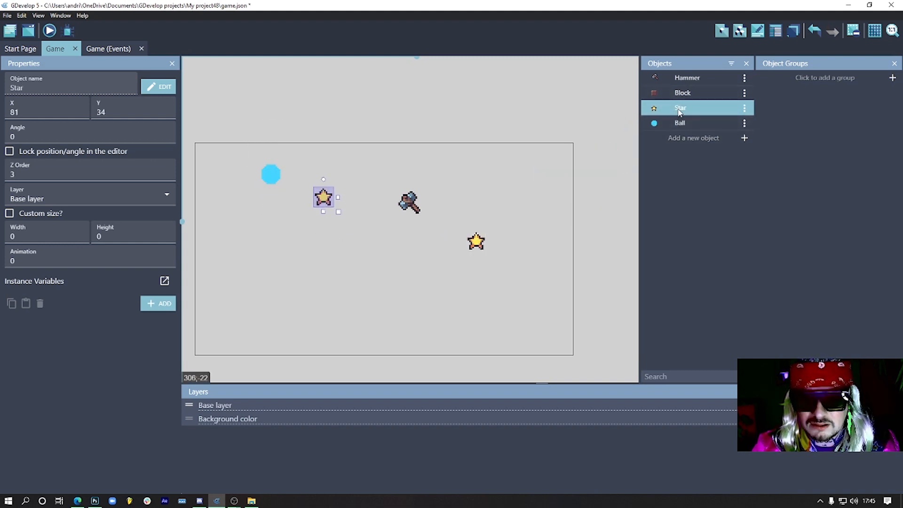
pyautogui.moveTo(681, 108); pyautogui.dragTo(289, 304)
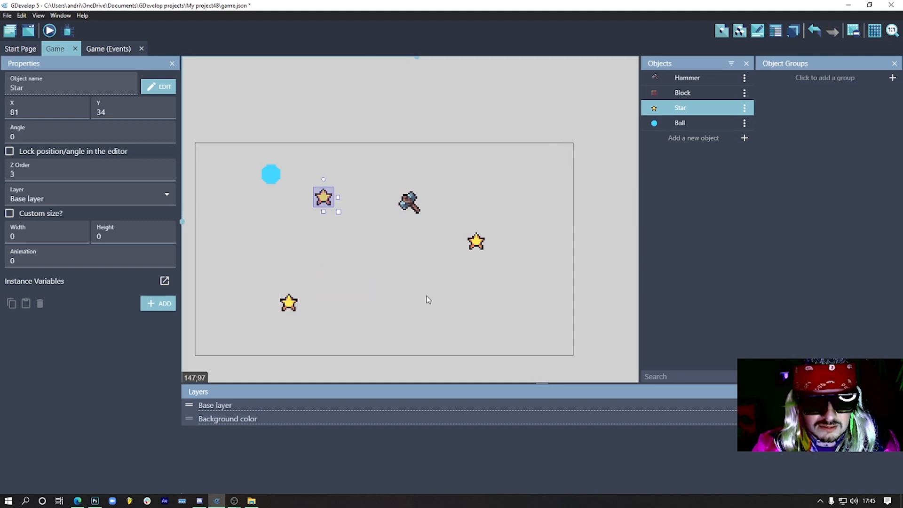
pyautogui.click(426, 298)
pyautogui.click(288, 304)
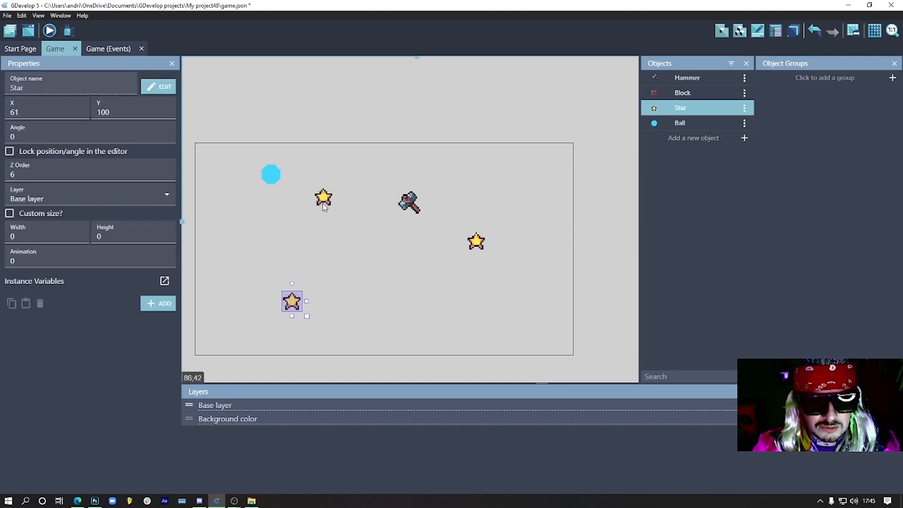
pyautogui.rightClick(345, 243)
pyautogui.click(407, 202)
pyautogui.click(408, 201)
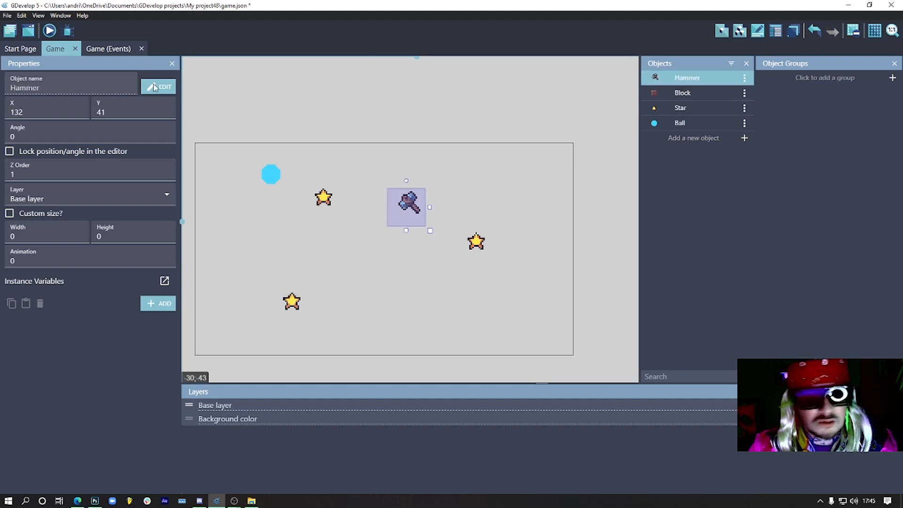
pyautogui.click(195, 80)
# Add a new event to the Game scene's event sheet with the condition "At the beginning of the scene".
pyautogui.click(110, 49)
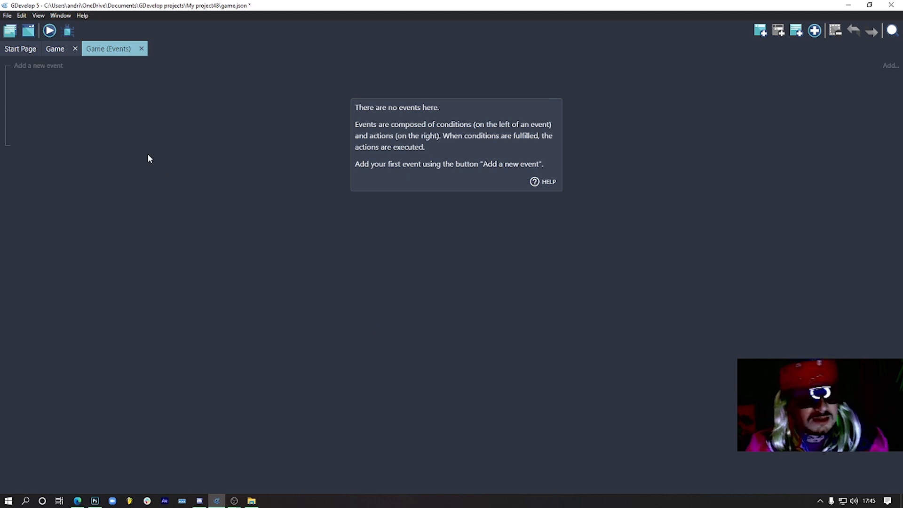
pyautogui.click(47, 71)
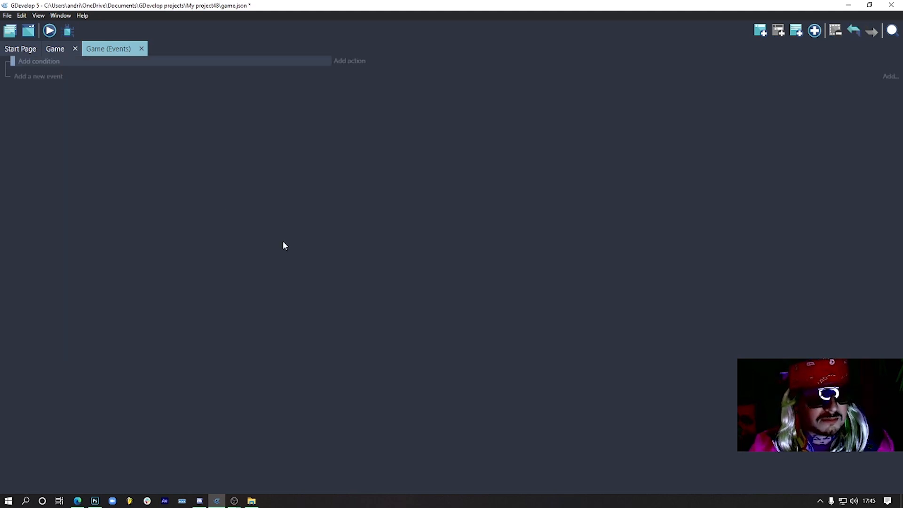
pyautogui.click(50, 65)
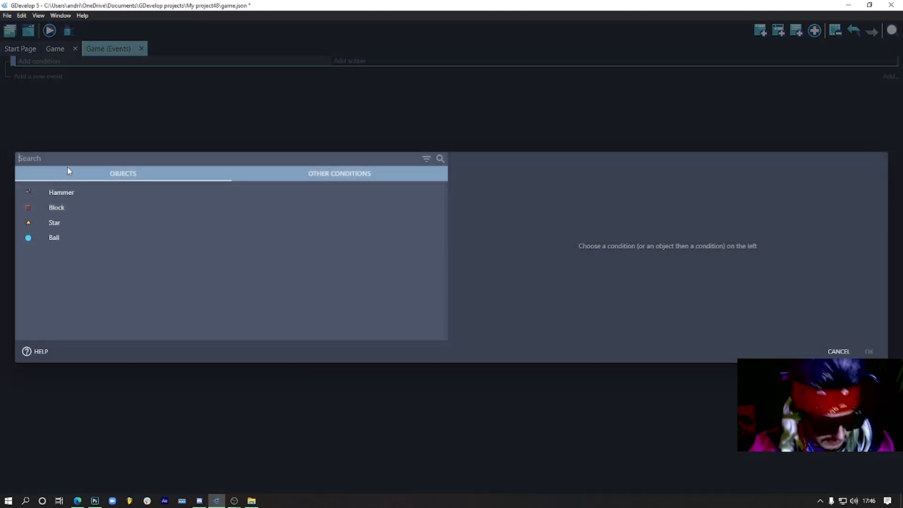
pyautogui.write('beg')
pyautogui.click(85, 197)
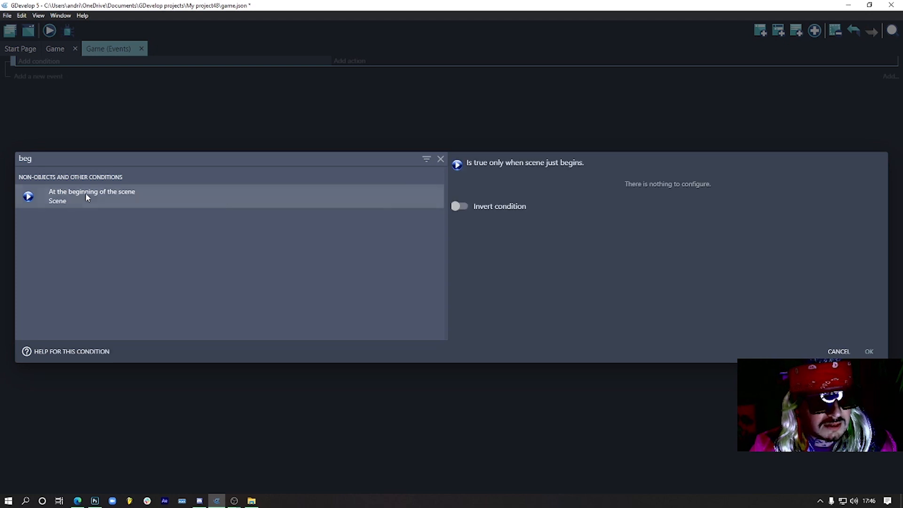
pyautogui.click(869, 352)
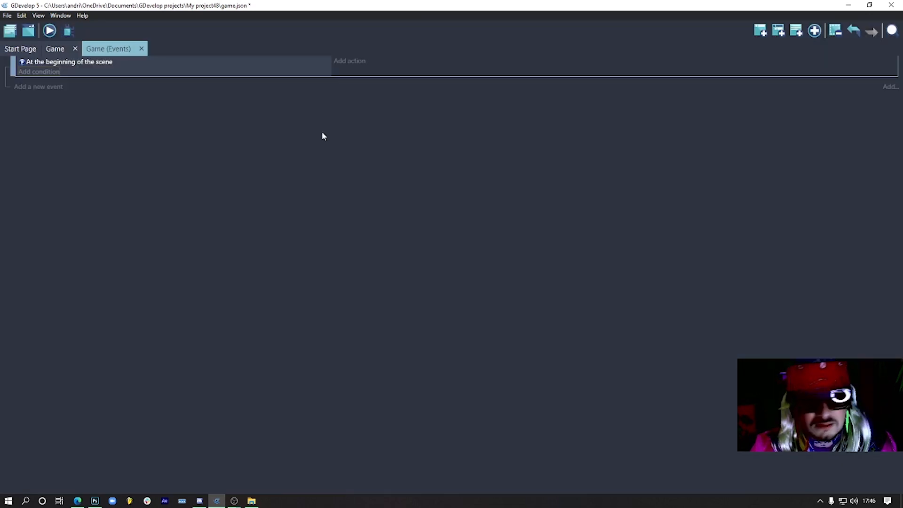
# Give the scene-start event a De/activate fullscreen action with Activate fullscreen set to Yes.
pyautogui.click(348, 71)
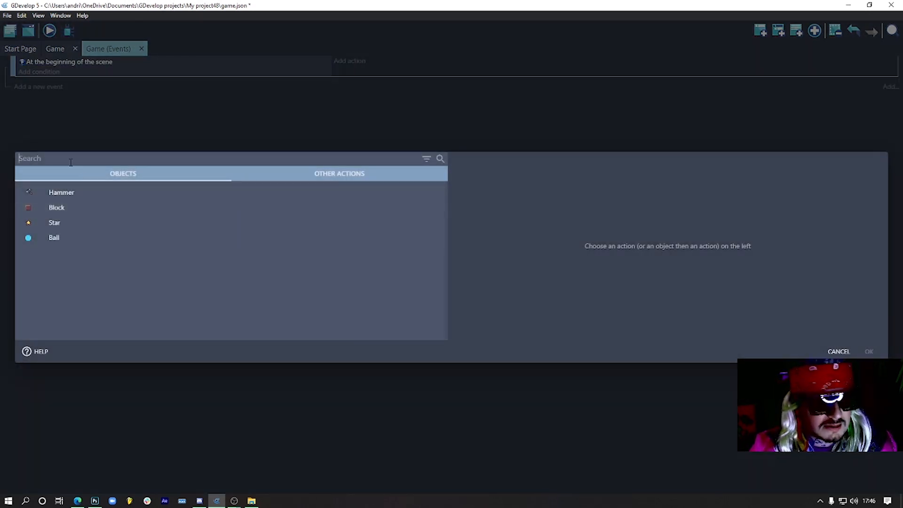
pyautogui.write('ful')
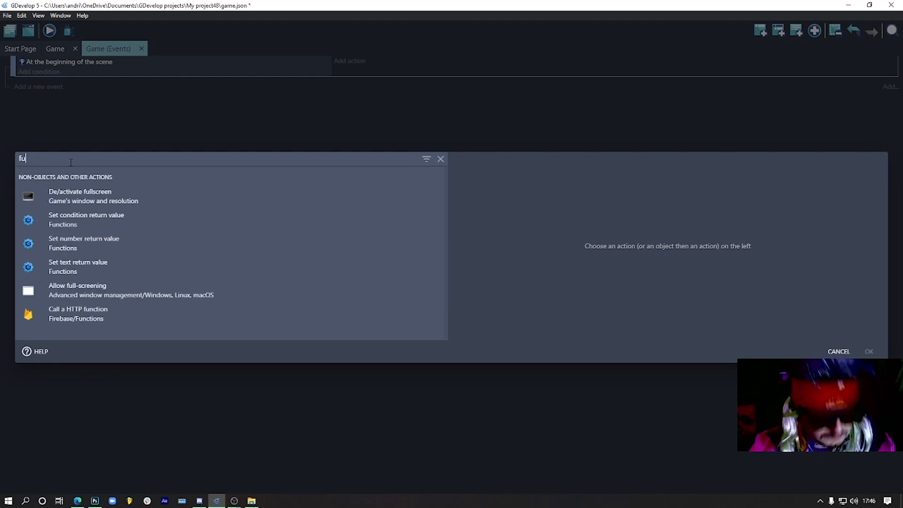
pyautogui.click(89, 193)
pyautogui.click(532, 186)
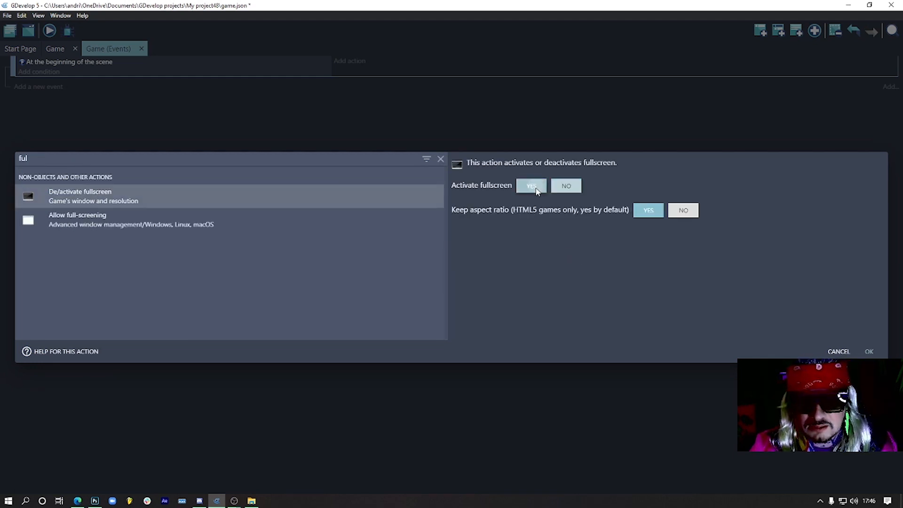
pyautogui.click(869, 352)
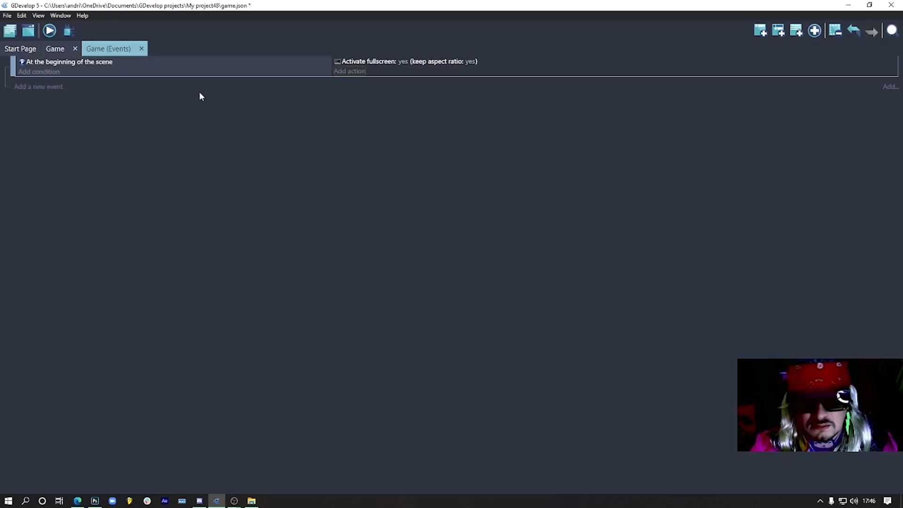
# Preview the game to check the fullscreen start, and toggle full screen for the preview window.
pyautogui.click(50, 30)
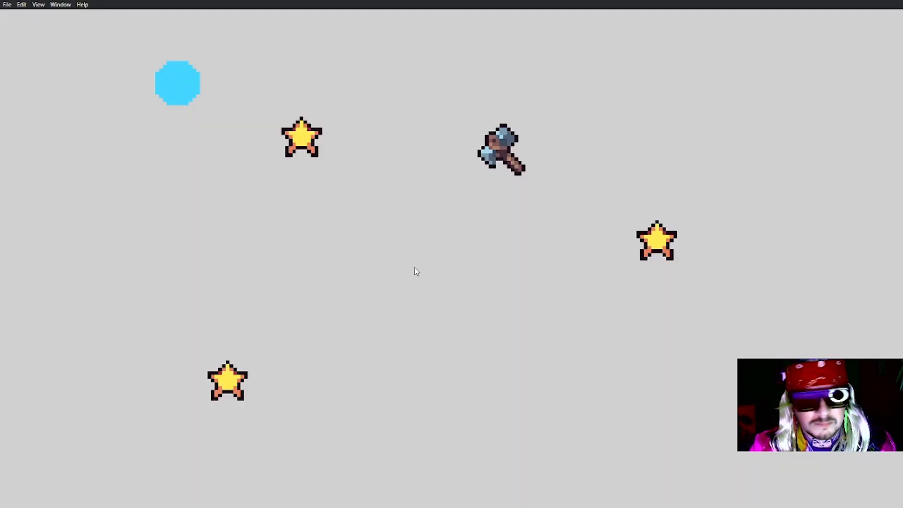
pyautogui.click(3, 5)
pyautogui.click(37, 5)
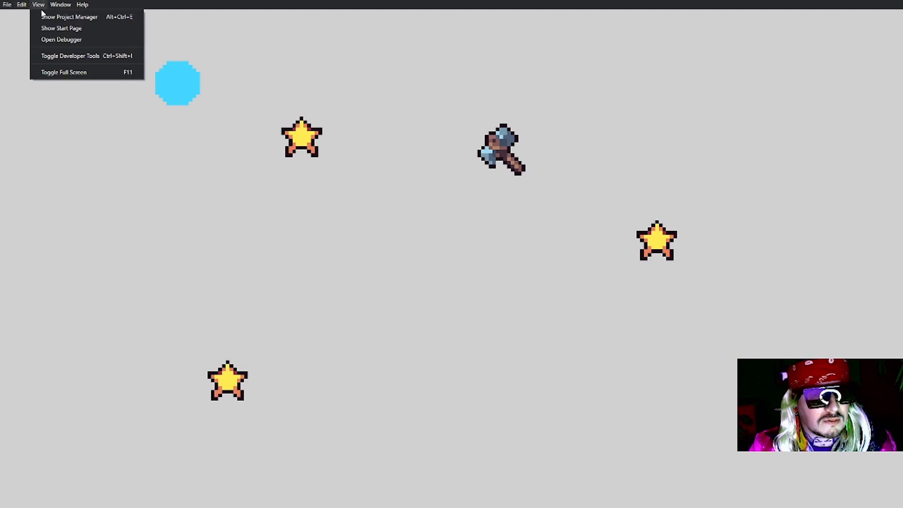
pyautogui.click(61, 71)
pyautogui.click(497, 213)
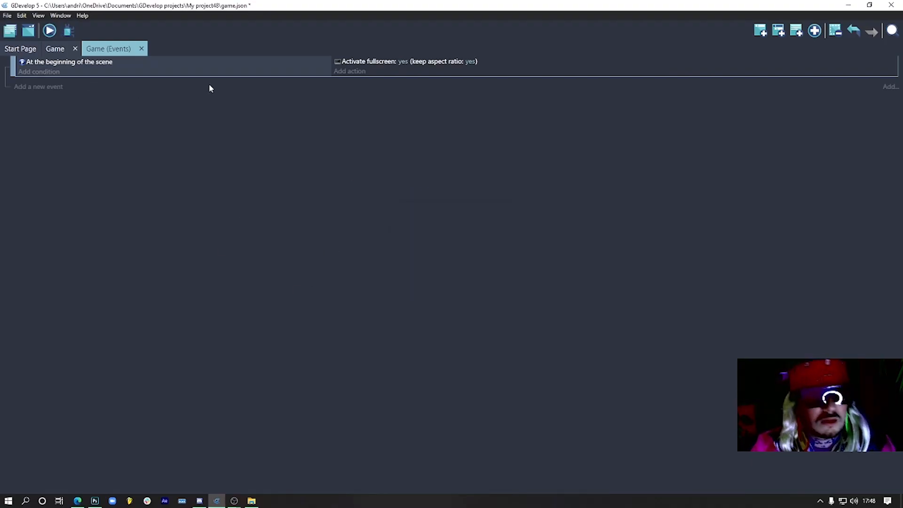
# Add a second event without conditions to the Game event sheet and give it the Hide the cursor action.
pyautogui.click(759, 31)
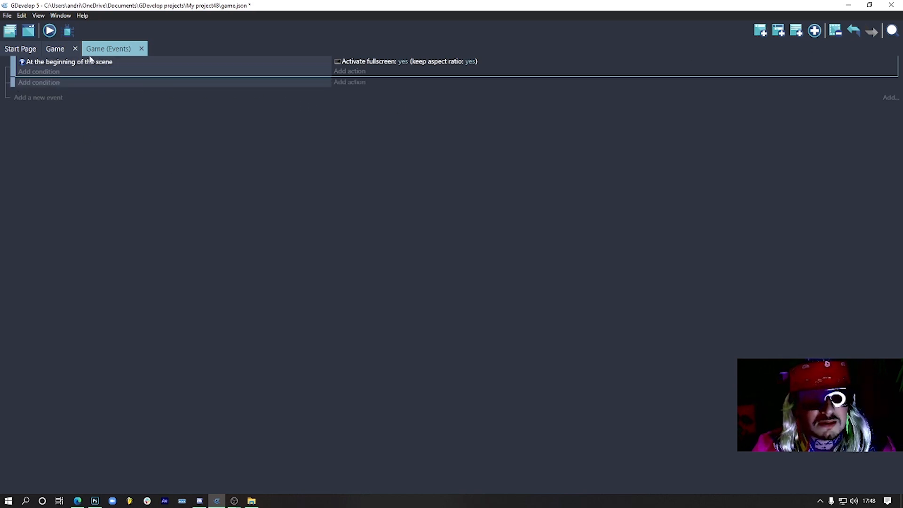
pyautogui.click(65, 49)
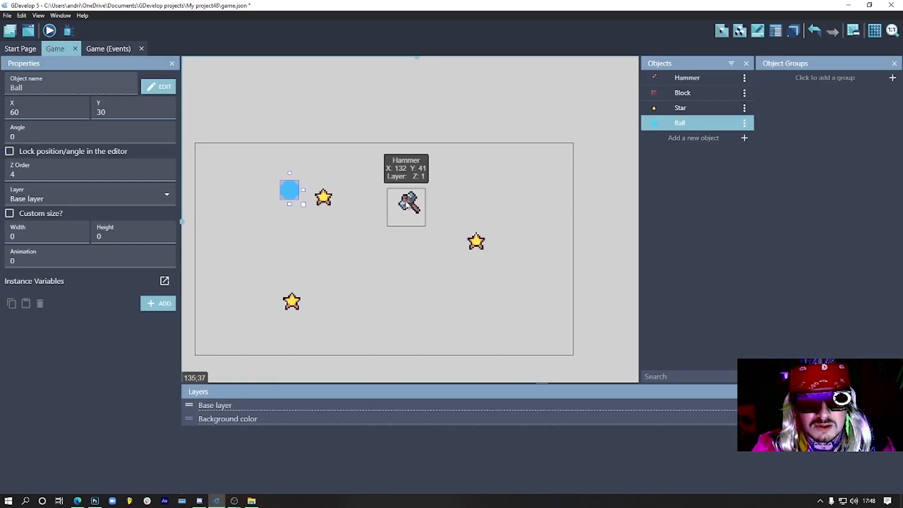
pyautogui.click(93, 49)
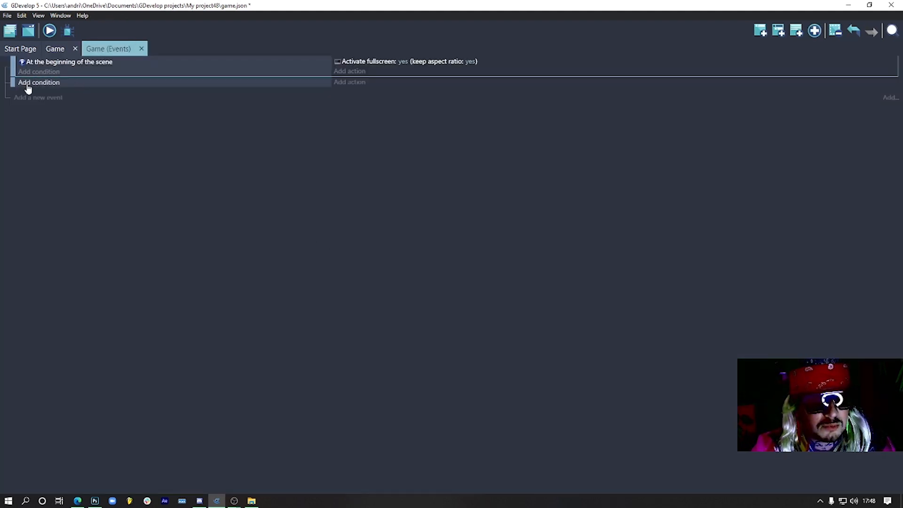
pyautogui.click(108, 84)
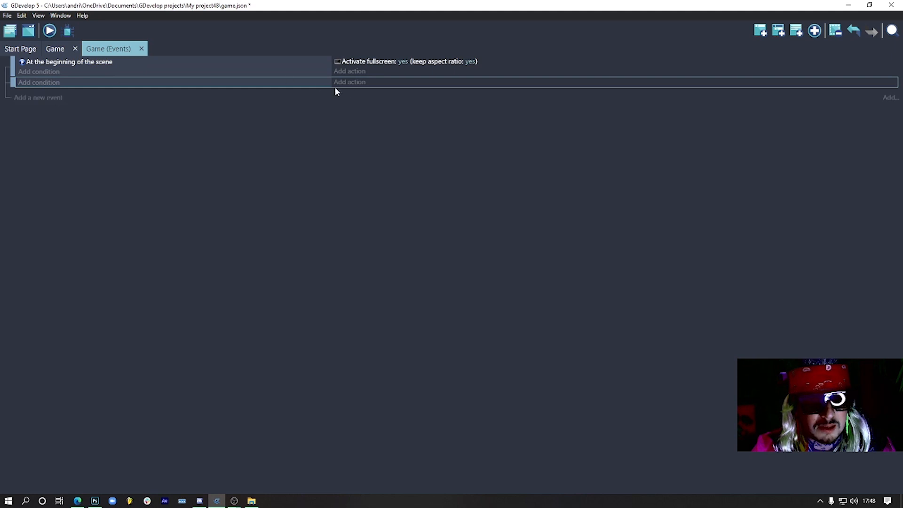
pyautogui.click(358, 84)
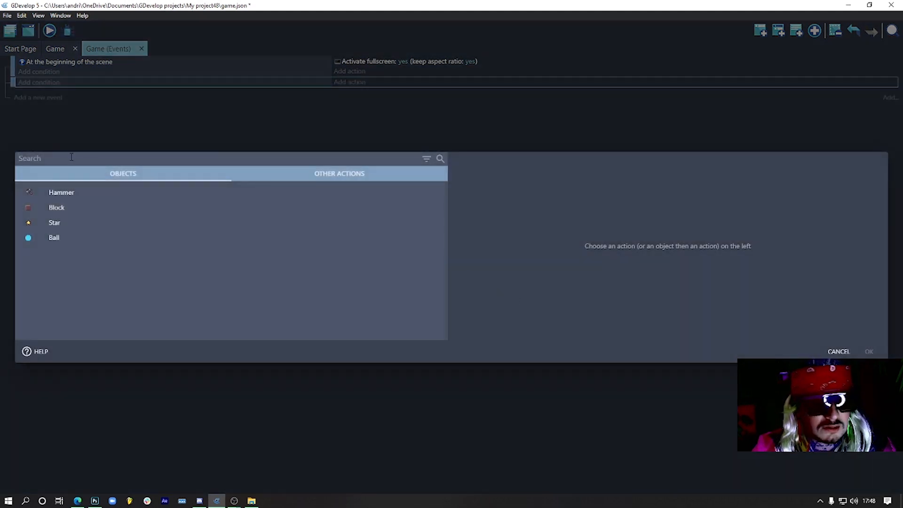
pyautogui.write('hi')
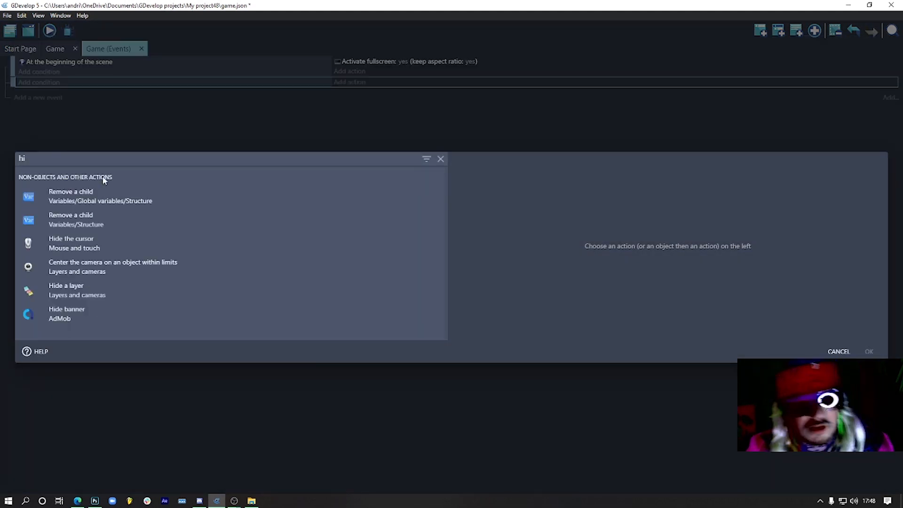
pyautogui.click(109, 242)
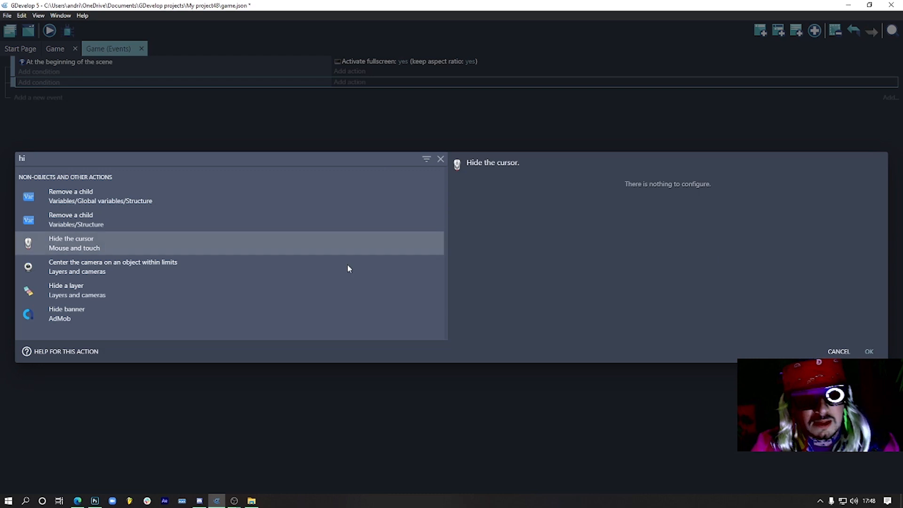
pyautogui.click(870, 352)
# Add a Position of an object action for the Hammer to the cursor-hiding event, with X set to MouseX().
pyautogui.click(351, 92)
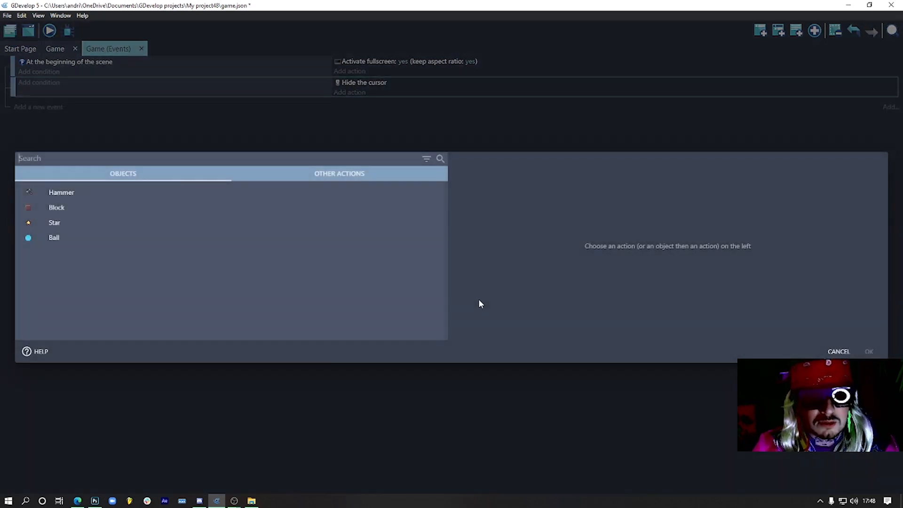
pyautogui.click(78, 194)
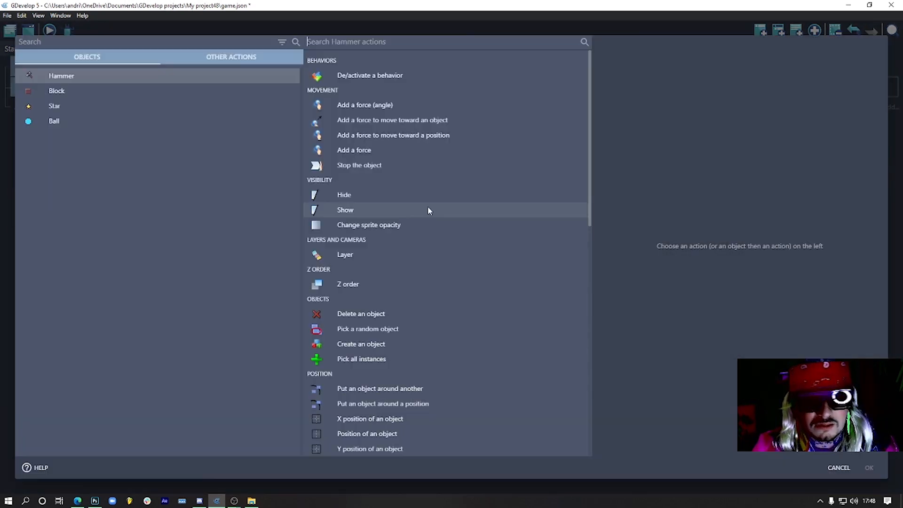
pyautogui.write('po')
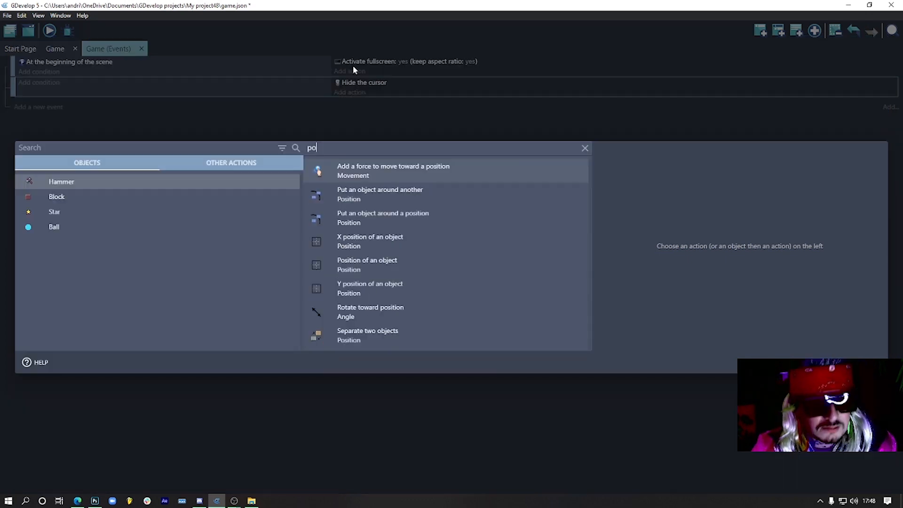
pyautogui.click(383, 267)
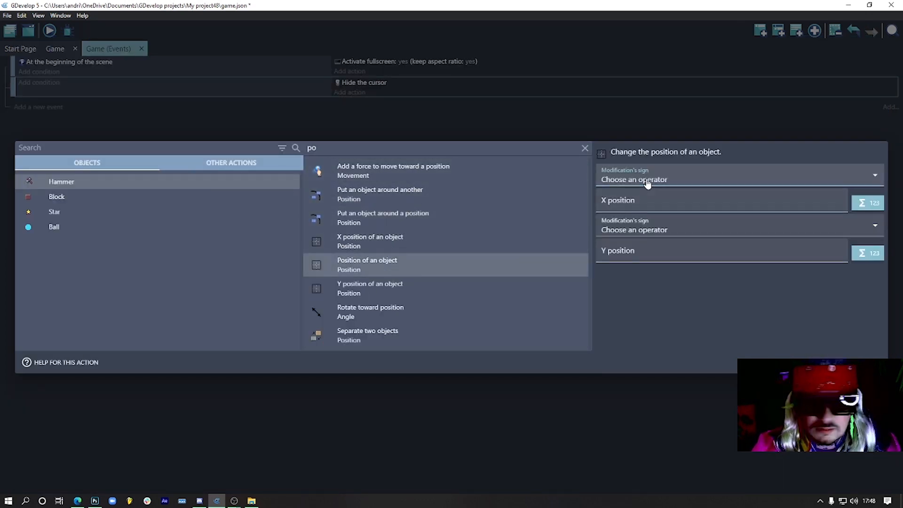
pyautogui.click(649, 179)
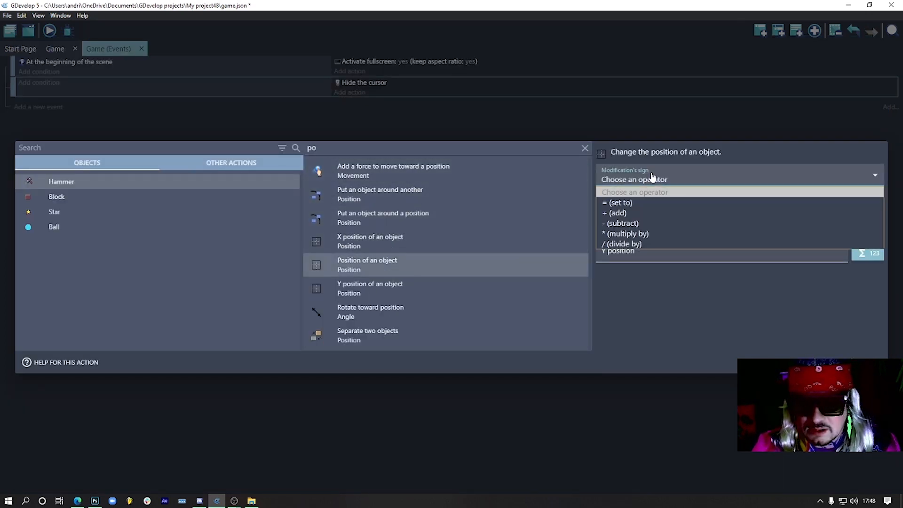
pyautogui.click(646, 203)
pyautogui.click(624, 202)
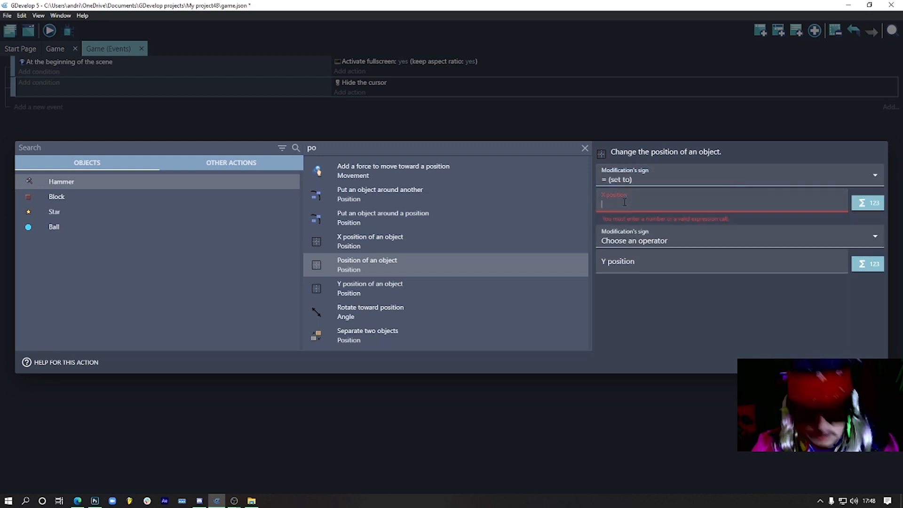
pyautogui.write('mou')
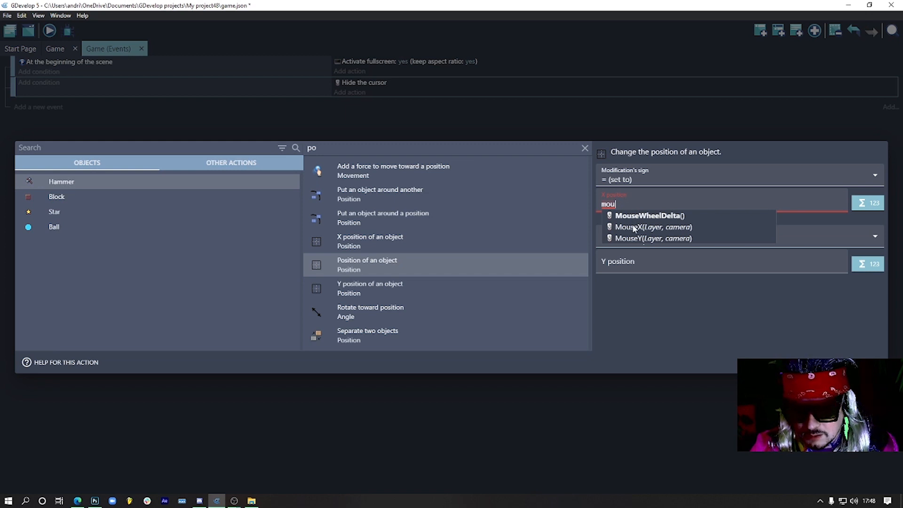
pyautogui.click(634, 227)
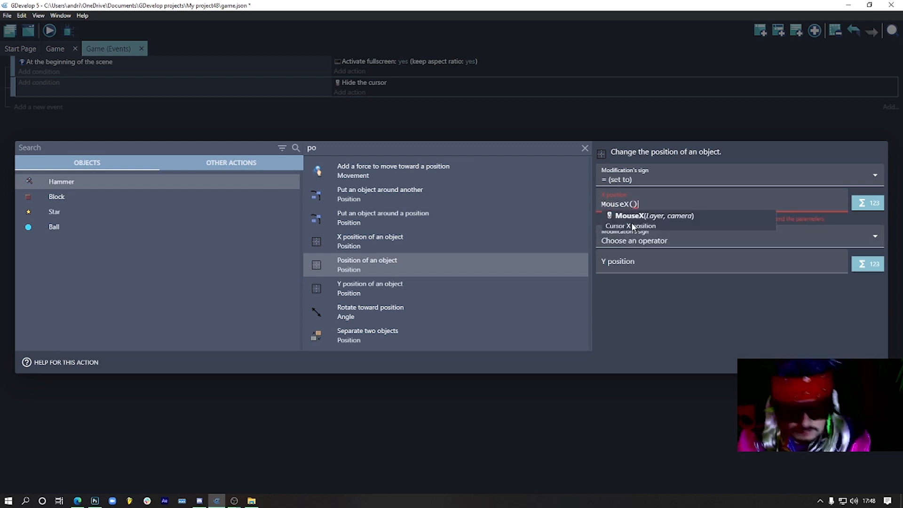
pyautogui.write(')')
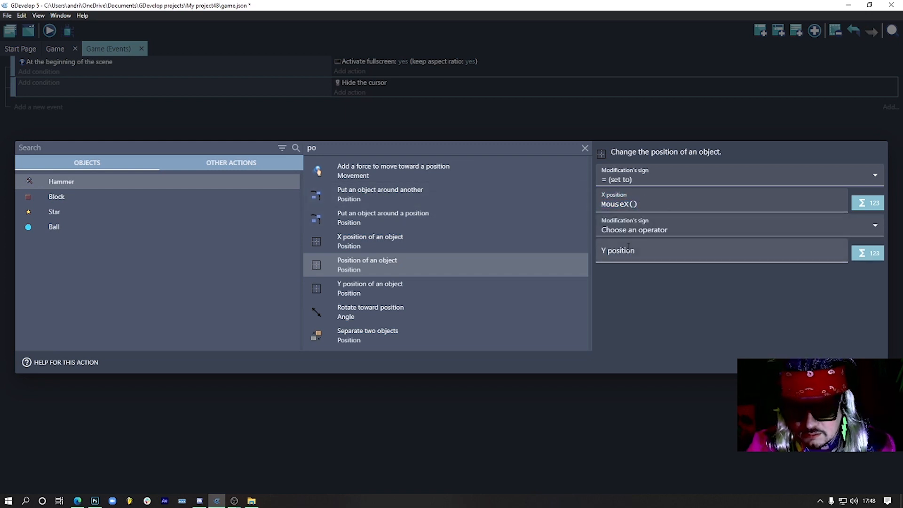
# Set the Hammer action's Y position to MouseY(), confirm the action and preview the game.
pyautogui.click(630, 229)
pyautogui.click(619, 254)
pyautogui.click(619, 257)
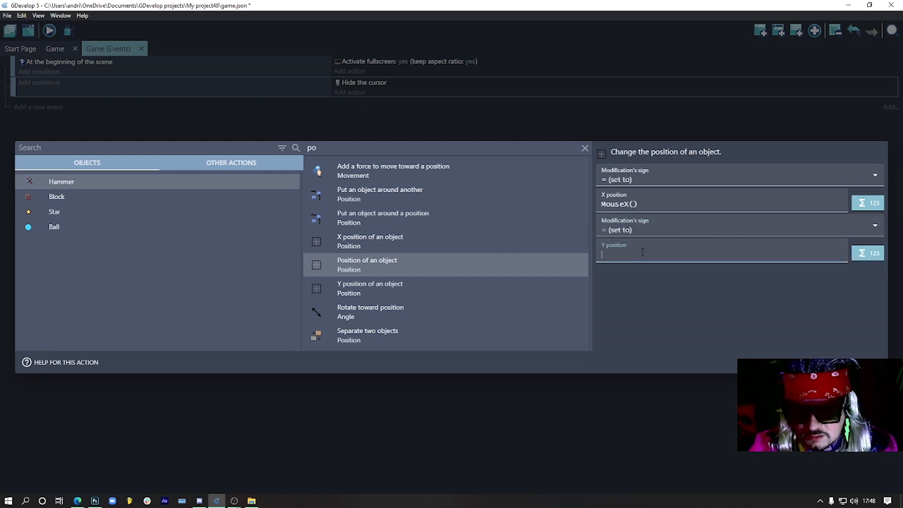
pyautogui.write('MouseX()')
pyautogui.write('Y')
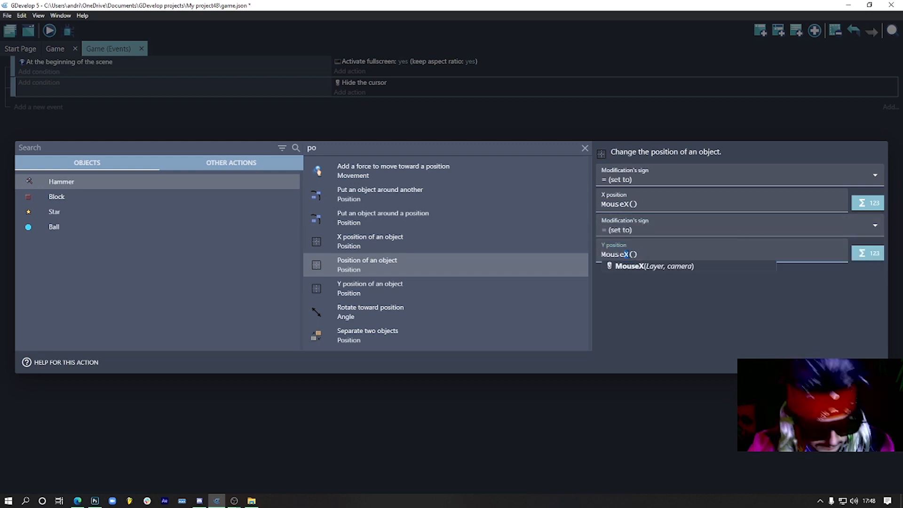
pyautogui.click(721, 316)
pyautogui.click(869, 363)
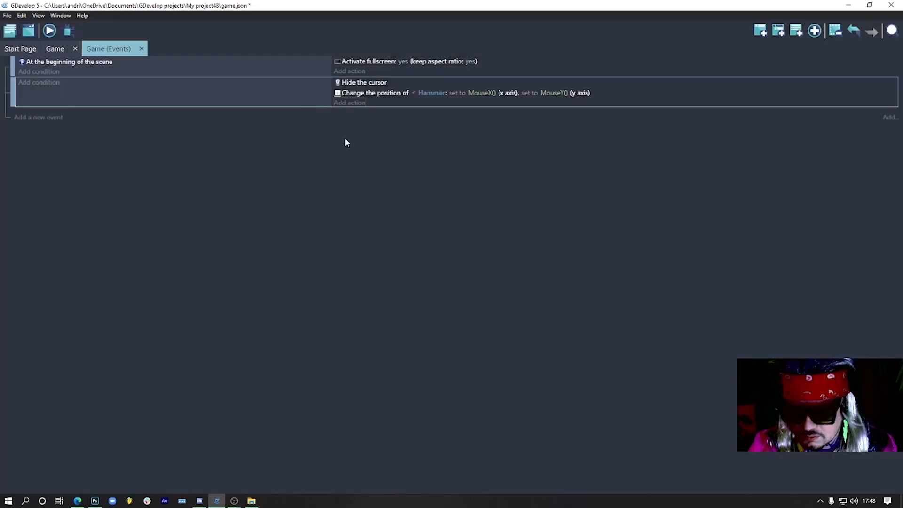
pyautogui.click(49, 31)
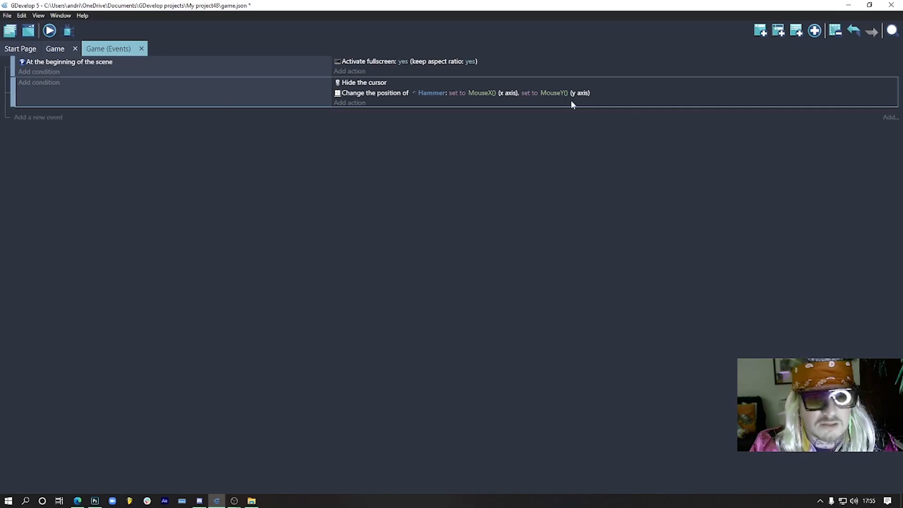
# Add a third event with the condition Mouse button pressed or touch held, testing the Left (primary) button.
pyautogui.click(760, 31)
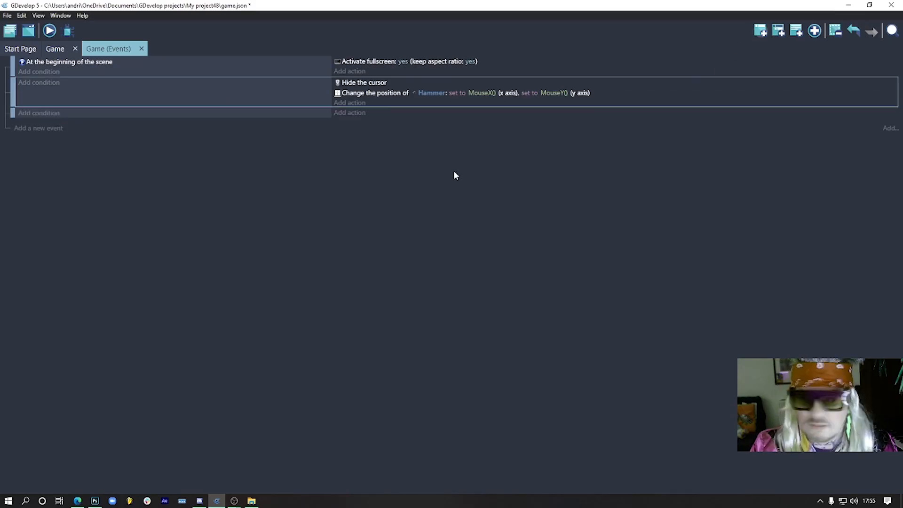
pyautogui.click(36, 113)
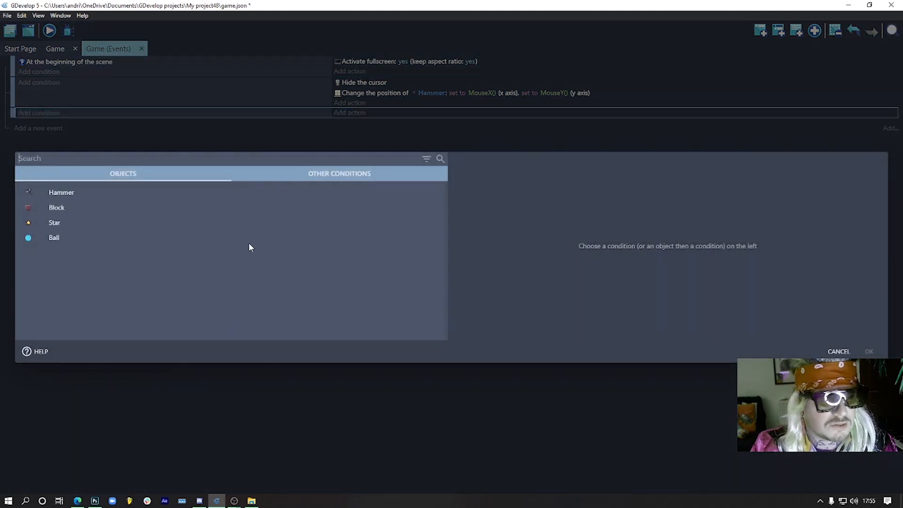
pyautogui.write('mou')
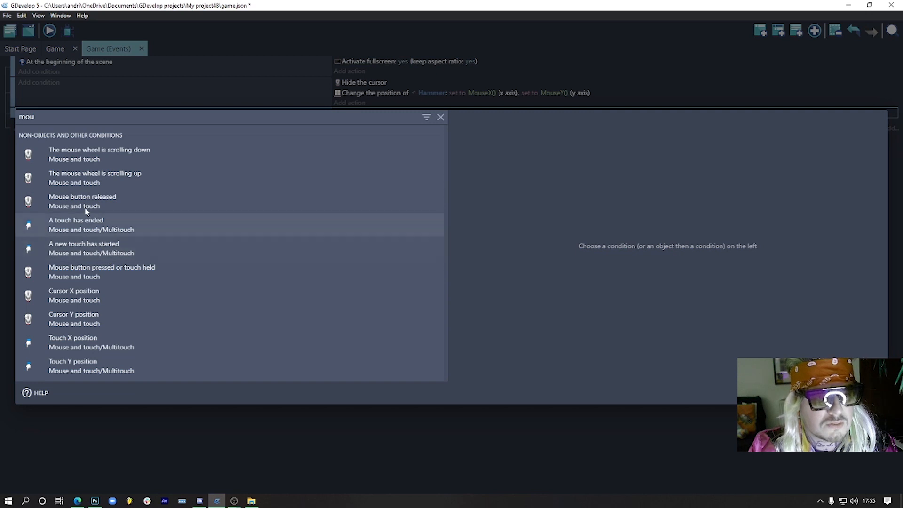
pyautogui.click(143, 268)
pyautogui.click(500, 150)
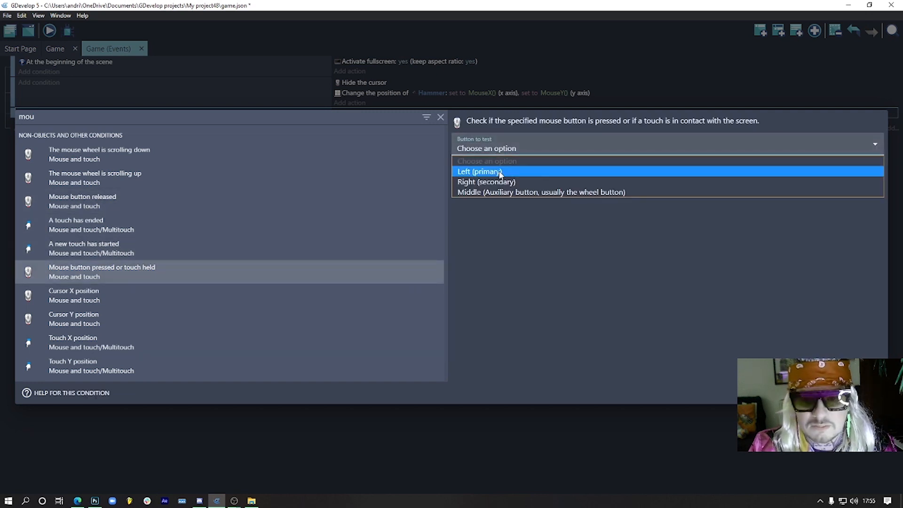
pyautogui.click(500, 171)
pyautogui.click(867, 393)
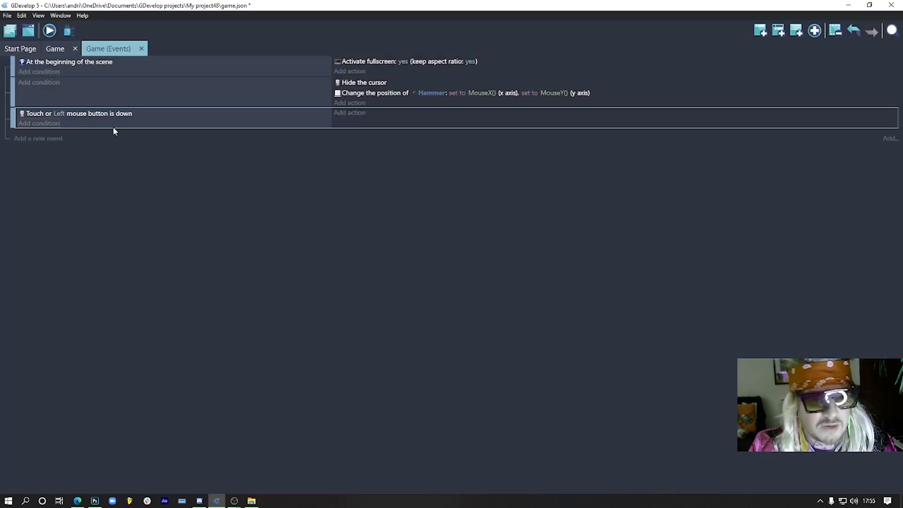
# Add a Create an object action for the Block to the mouse-button event, with X position Hammer.X().
pyautogui.click(349, 113)
pyautogui.click(61, 207)
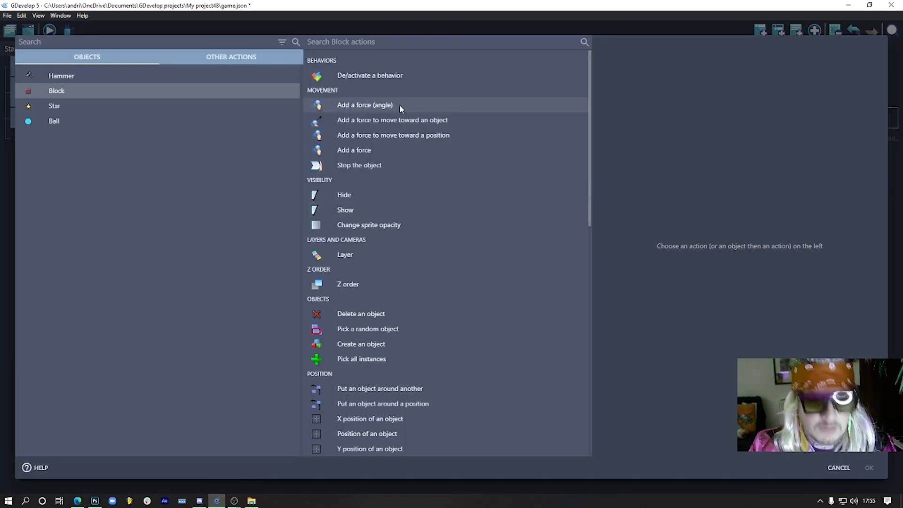
pyautogui.write('create')
pyautogui.click(374, 180)
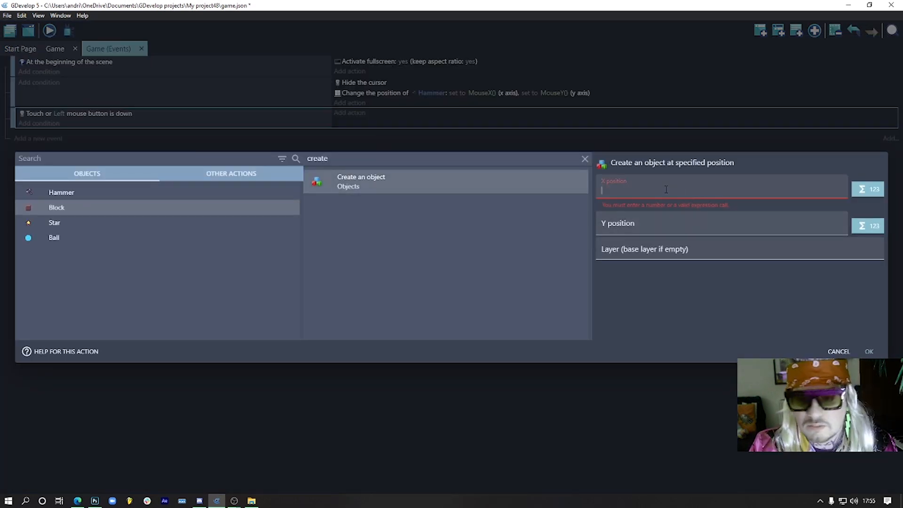
pyautogui.write('hamm')
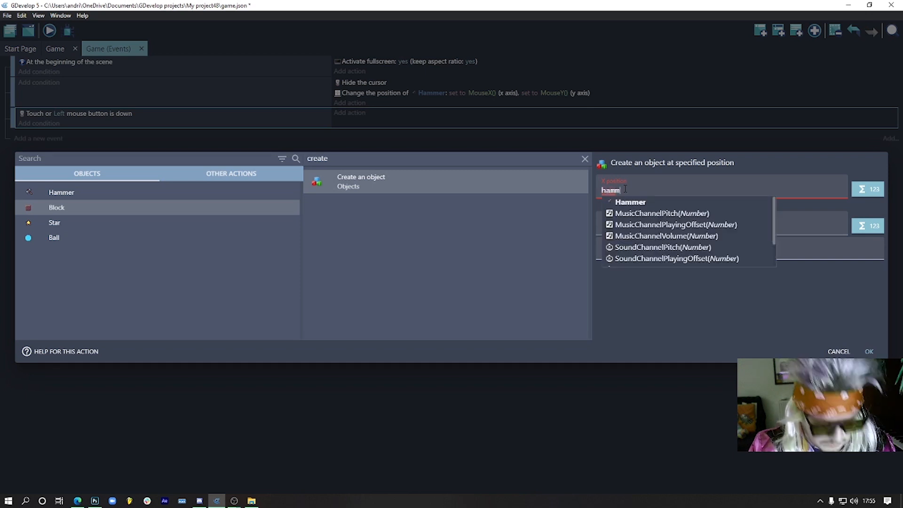
pyautogui.click(630, 202)
pyautogui.write('.')
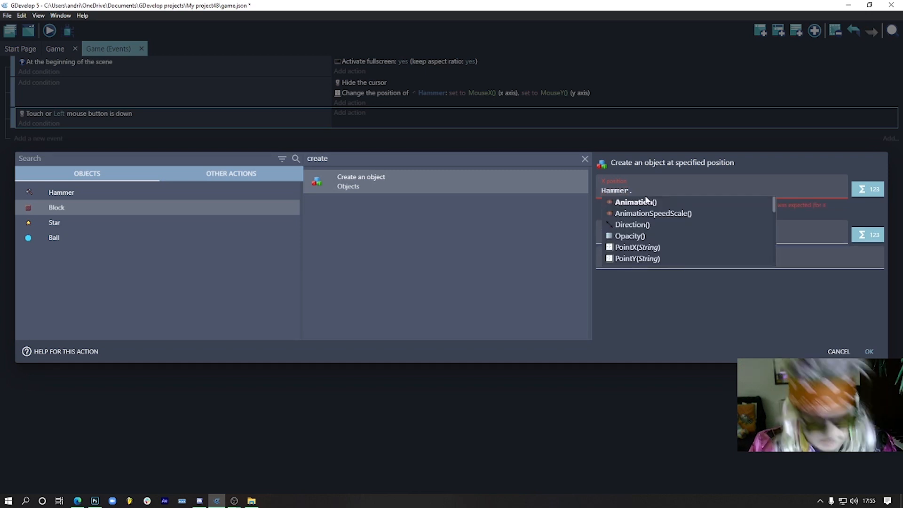
pyautogui.write('x')
pyautogui.click(650, 204)
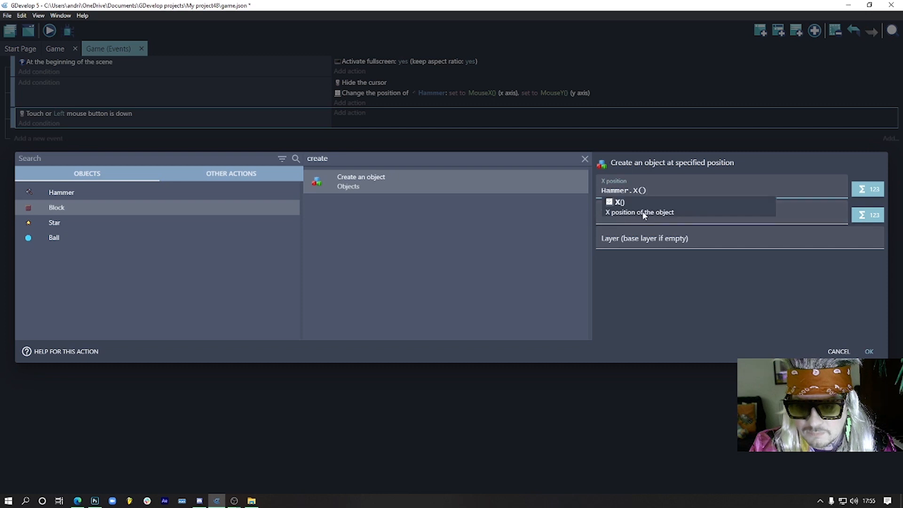
# Set the Block creation's Y position to Hammer.Y(), confirm the action and preview the game by drawing blocks with the Hammer.
pyautogui.click(612, 218)
pyautogui.write('G')
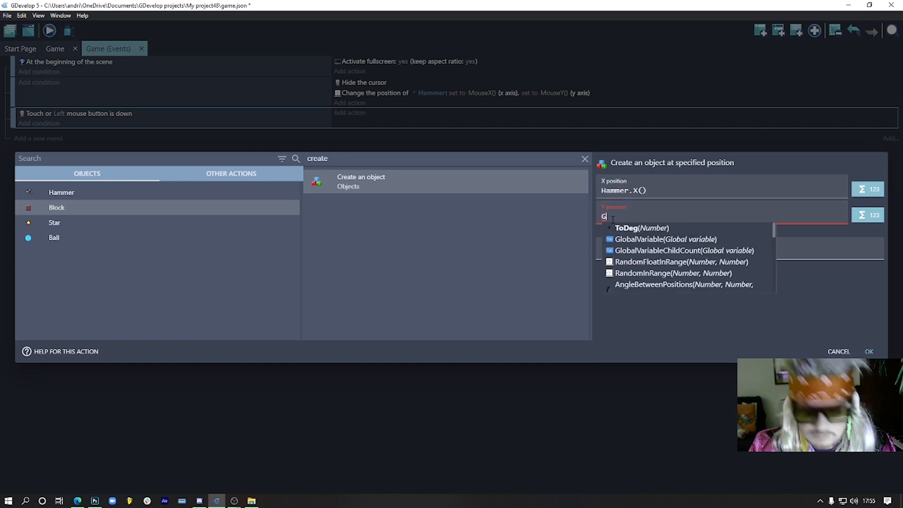
pyautogui.write('a')
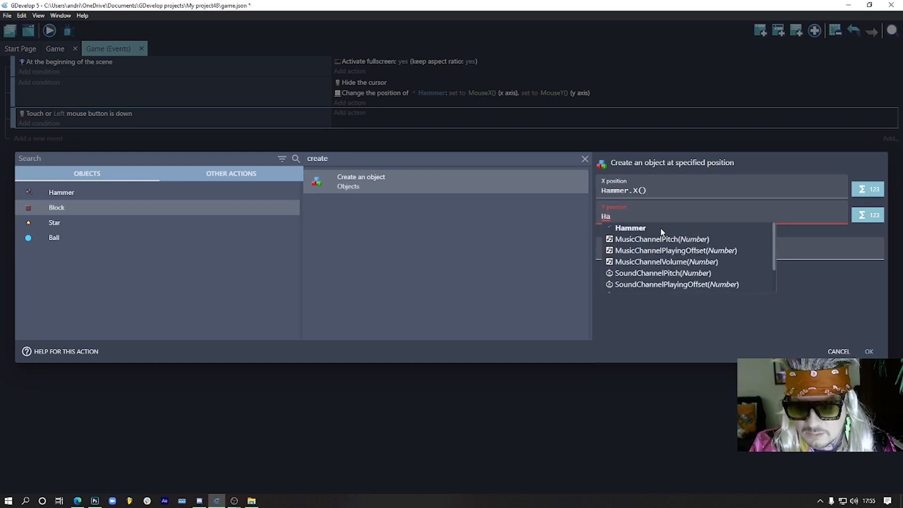
pyautogui.click(659, 229)
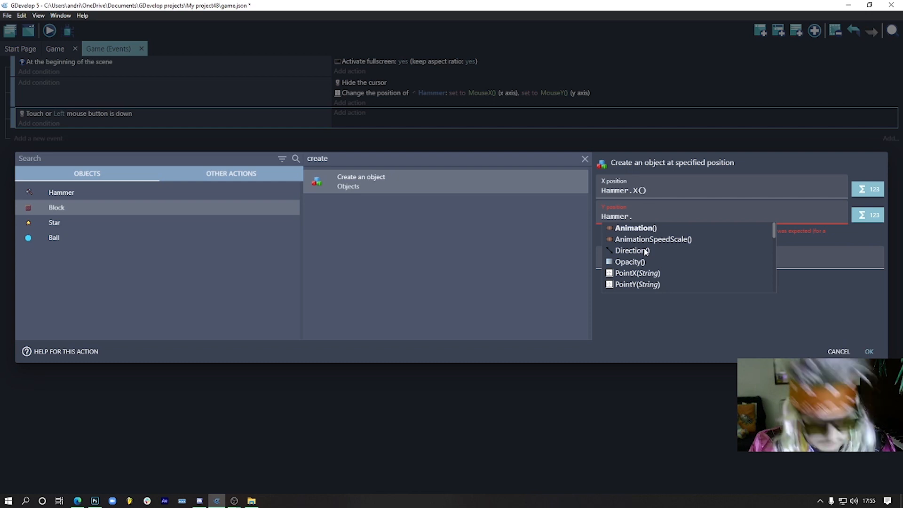
pyautogui.write('Y')
pyautogui.click(638, 228)
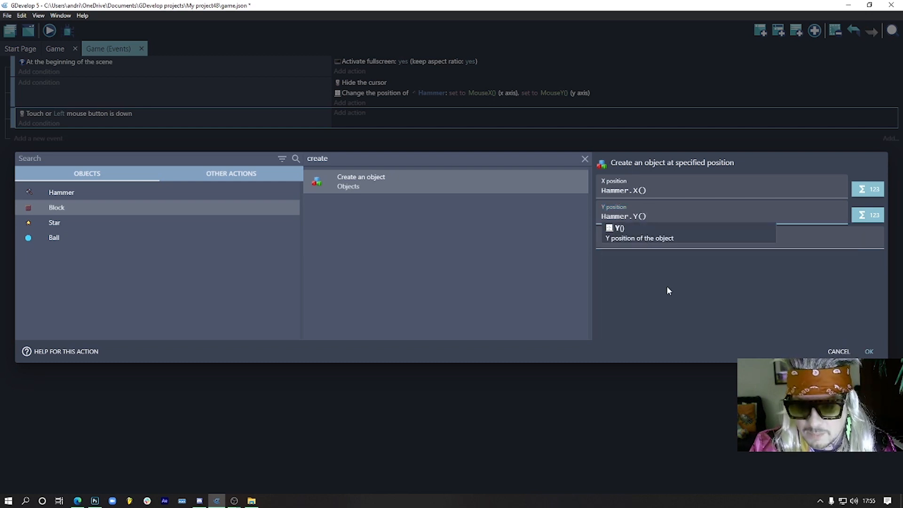
pyautogui.click(870, 352)
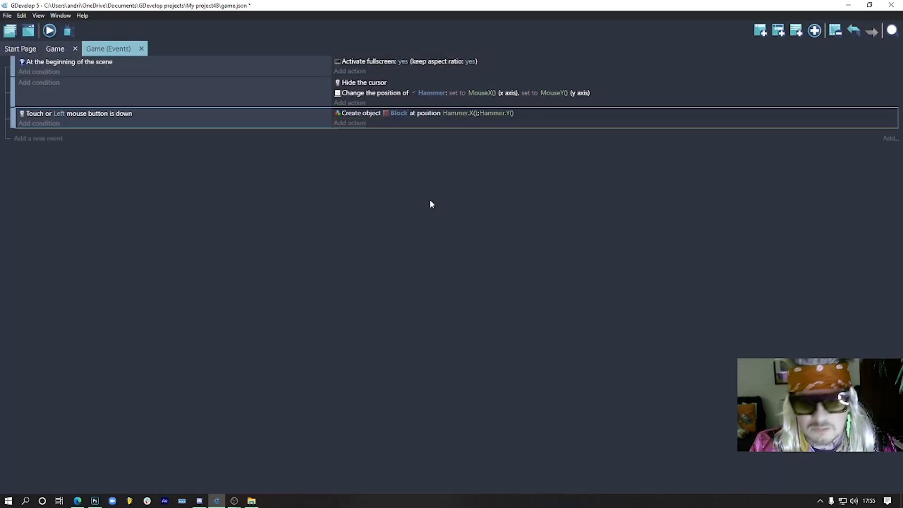
pyautogui.click(45, 30)
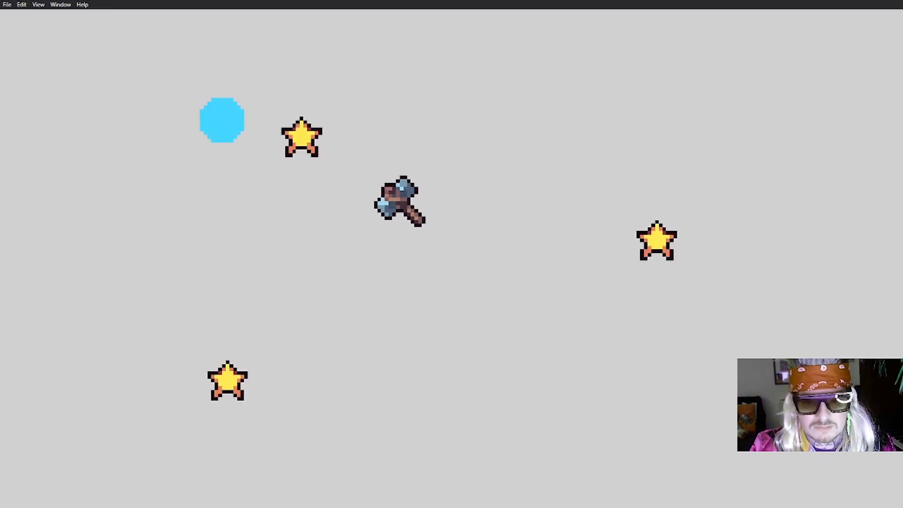
pyautogui.moveTo(391, 211)
pyautogui.mouseDown()
pyautogui.moveTo(599, 174)
pyautogui.moveTo(842, 276)
pyautogui.moveTo(595, 426)
pyautogui.moveTo(300, 355)
pyautogui.moveTo(685, 141)
pyautogui.moveTo(186, 242)
pyautogui.moveTo(449, 317)
pyautogui.moveTo(701, 308)
pyautogui.moveTo(549, 425)
pyautogui.moveTo(710, 345)
pyautogui.mouseUp()
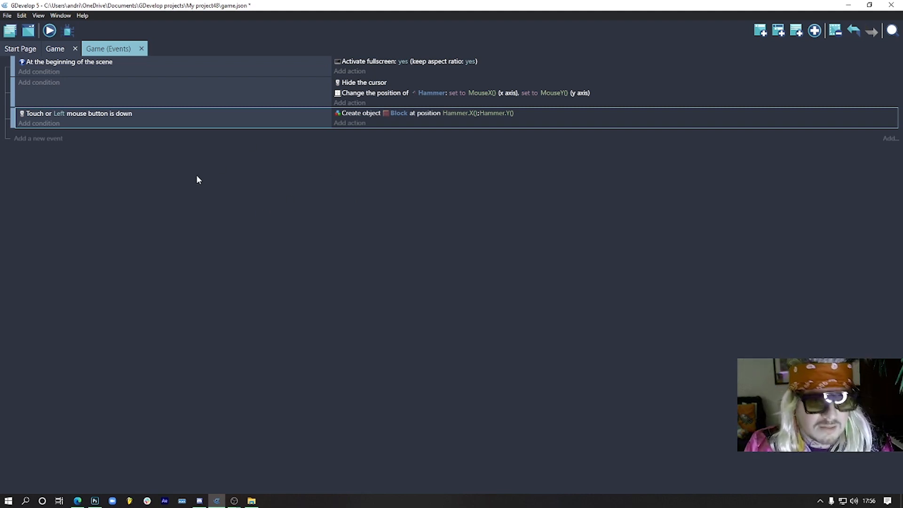
# Add a Value of a scene timer condition to the mouse-button event, with 0.02 seconds and the timer name "CreateBlock".
pyautogui.click(39, 123)
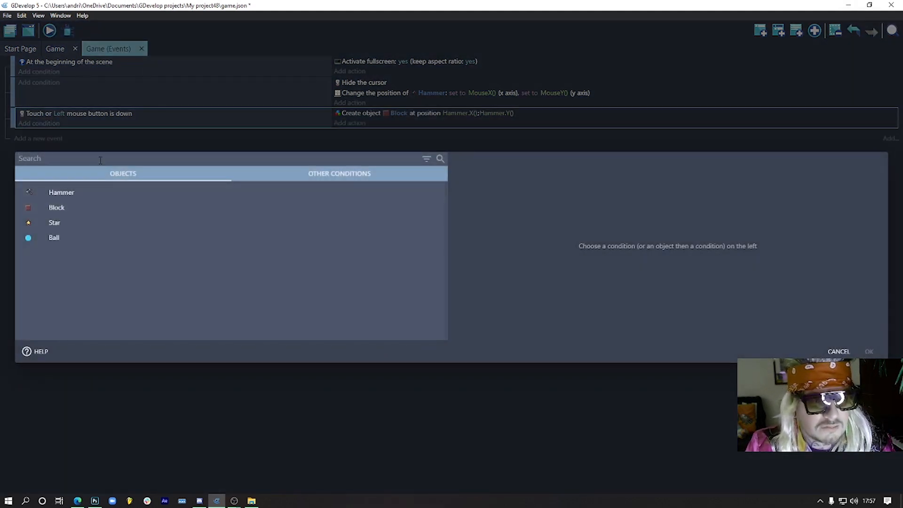
pyautogui.write('ti')
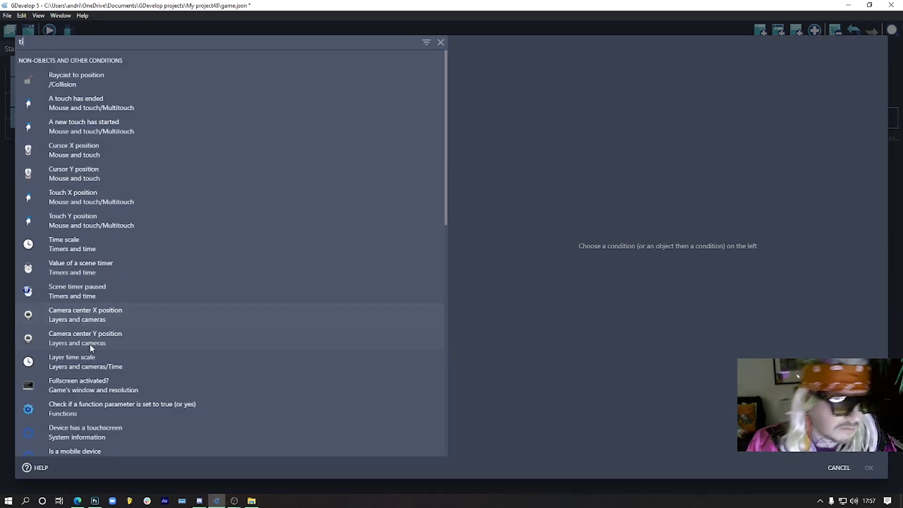
pyautogui.click(116, 271)
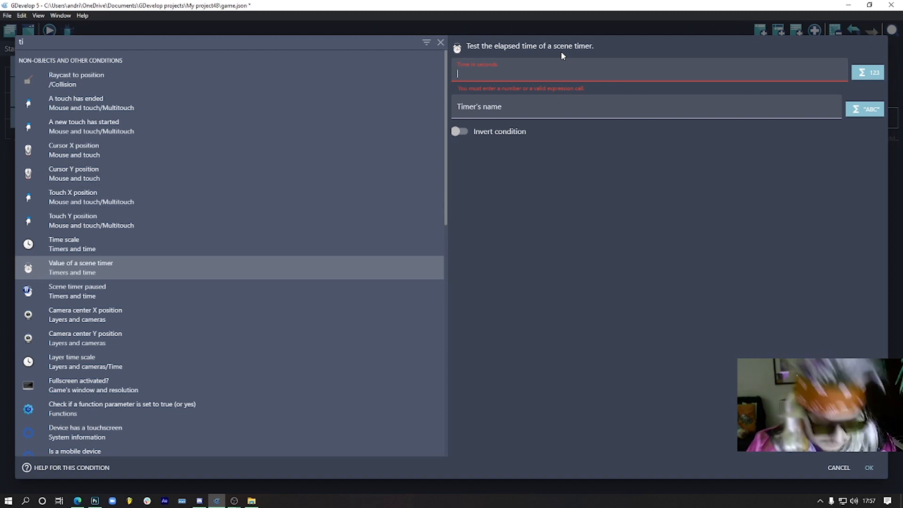
pyautogui.write('0,0')
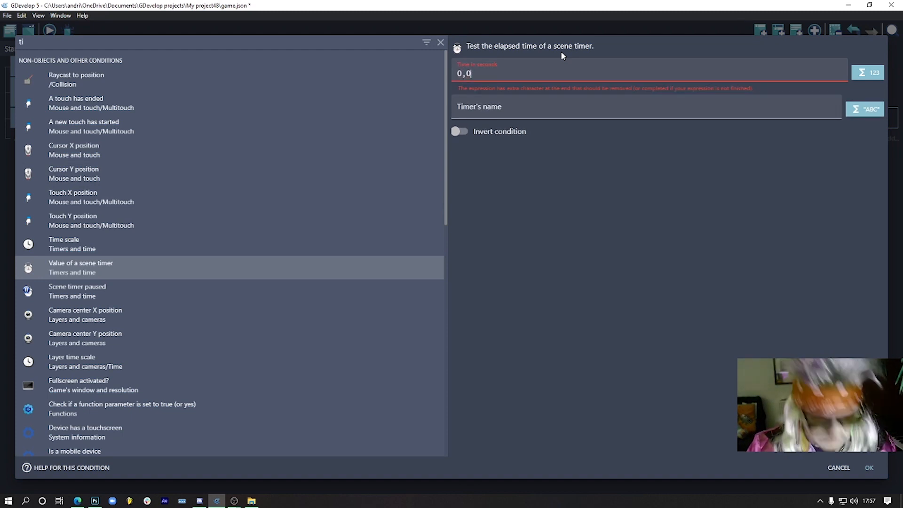
pyautogui.write('2')
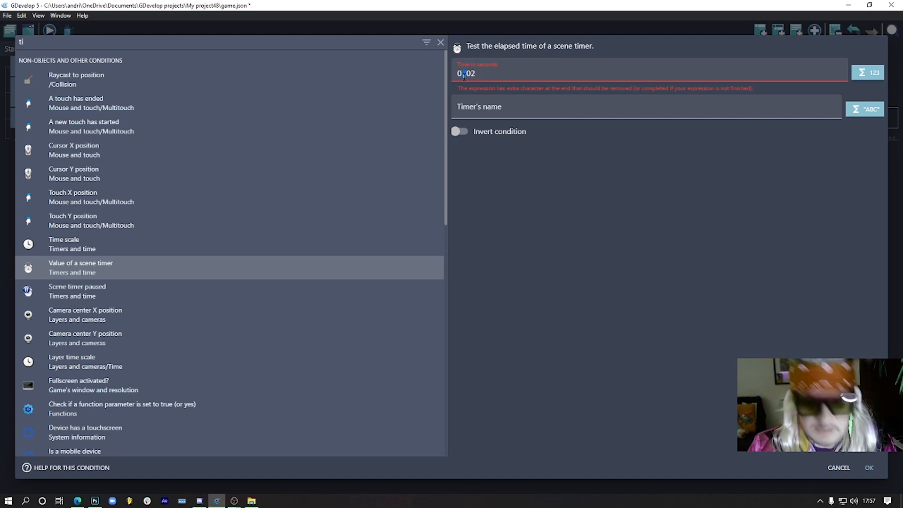
pyautogui.click(499, 108)
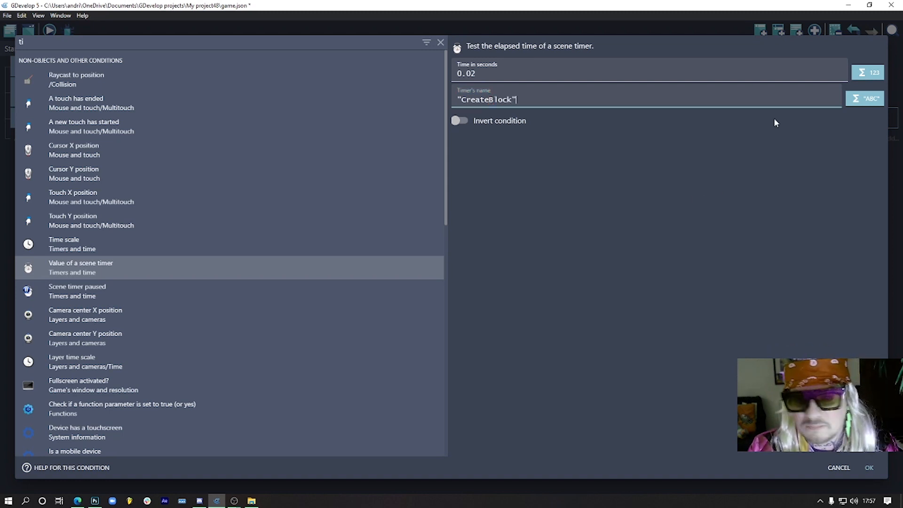
pyautogui.click(869, 468)
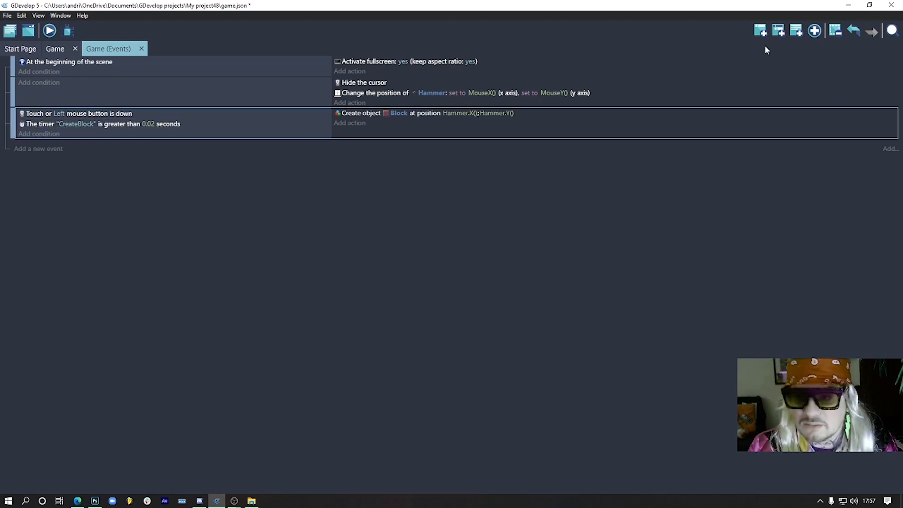
# Add a fourth event with a Value of a scene timer condition testing 0.02 seconds on the timer "CreateBlock".
pyautogui.click(761, 31)
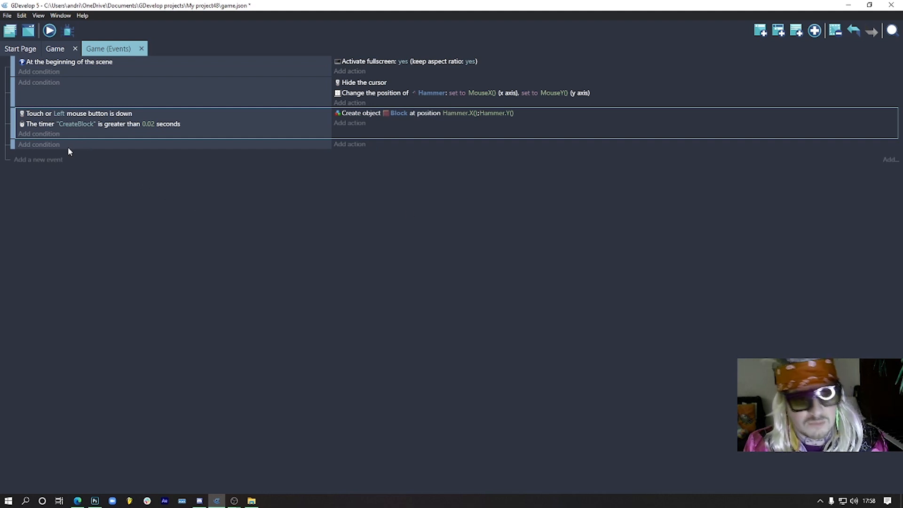
pyautogui.click(39, 144)
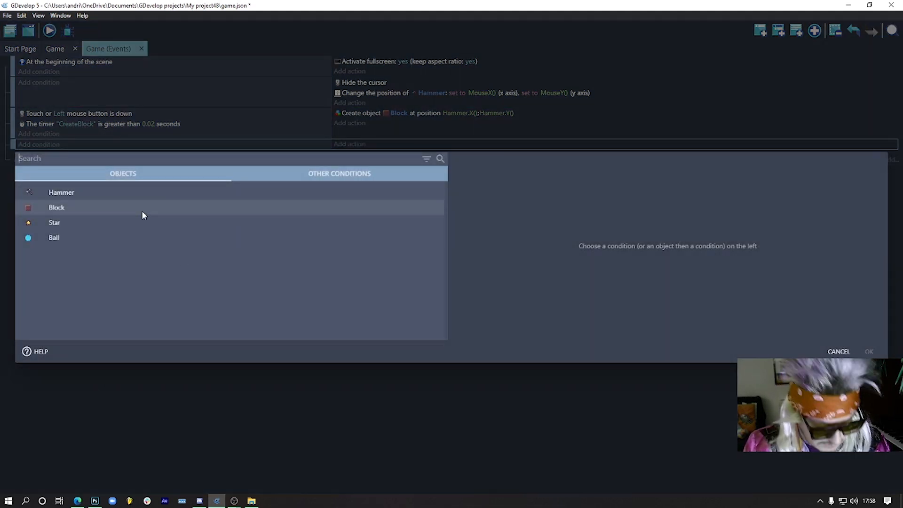
pyautogui.write('ti')
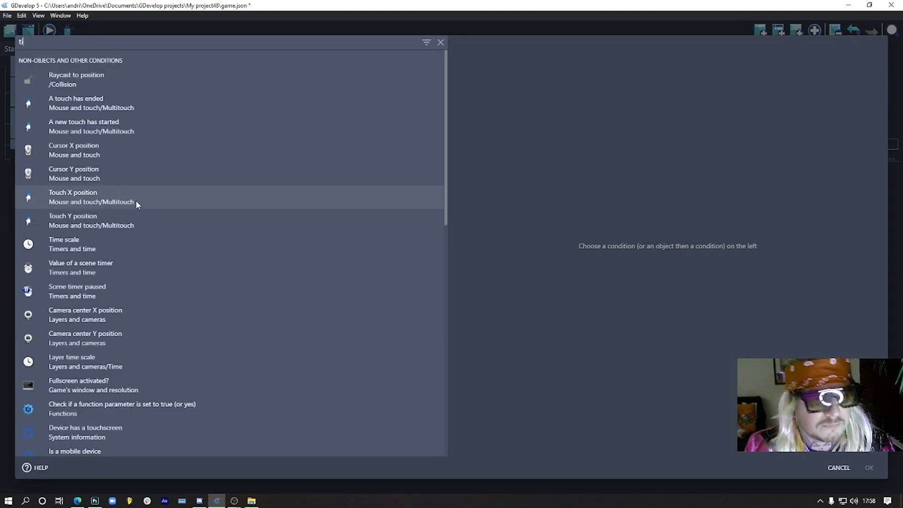
pyautogui.scroll(-3, 130, 239)
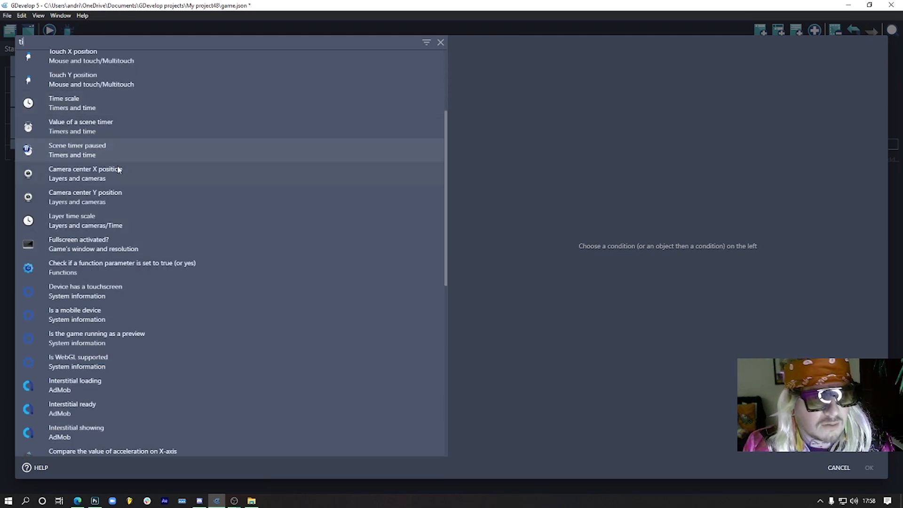
pyautogui.click(101, 125)
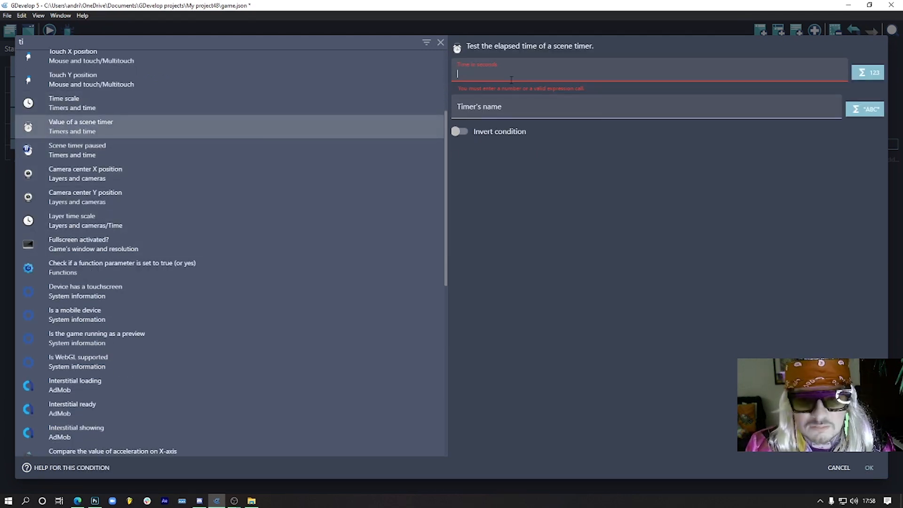
pyautogui.write('0.02')
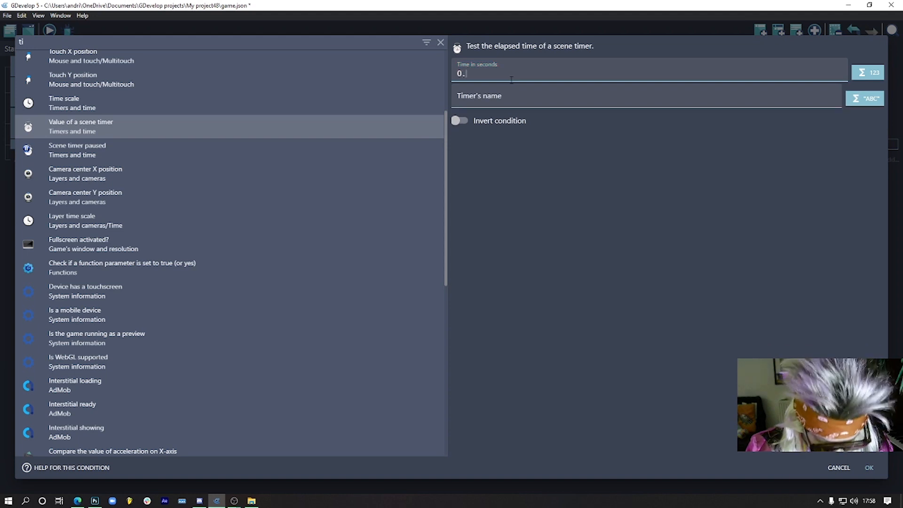
pyautogui.click(518, 99)
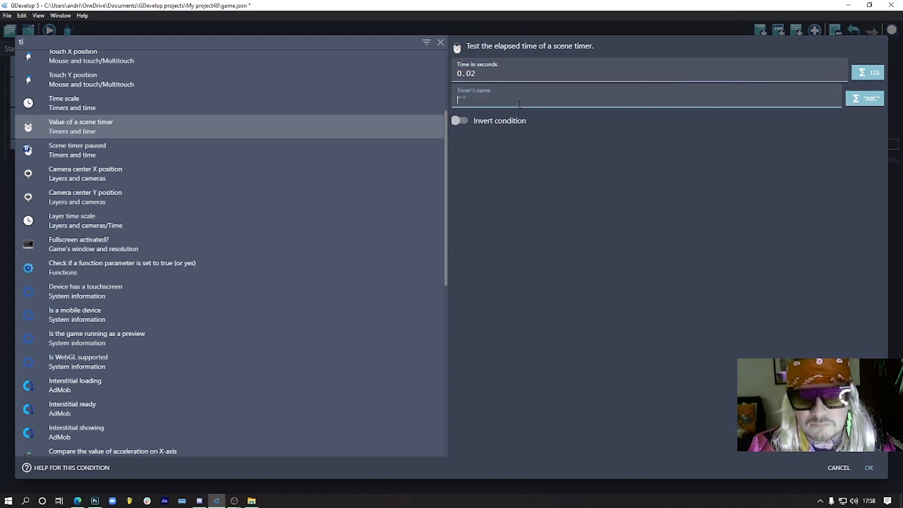
pyautogui.write('"')
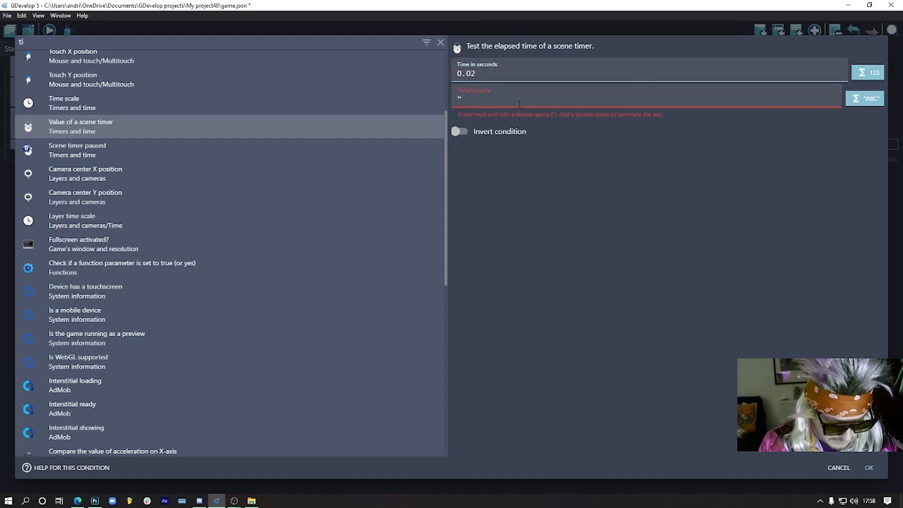
pyautogui.write('CreateBlock"')
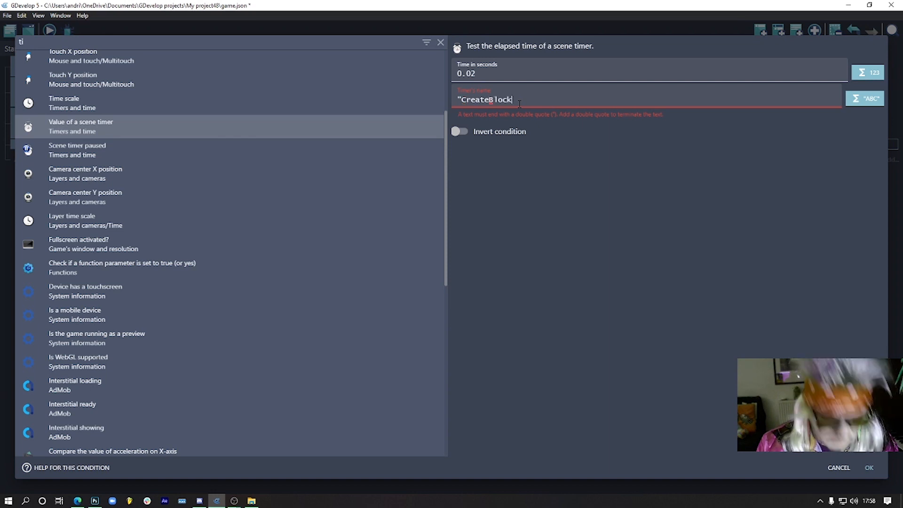
pyautogui.click(868, 467)
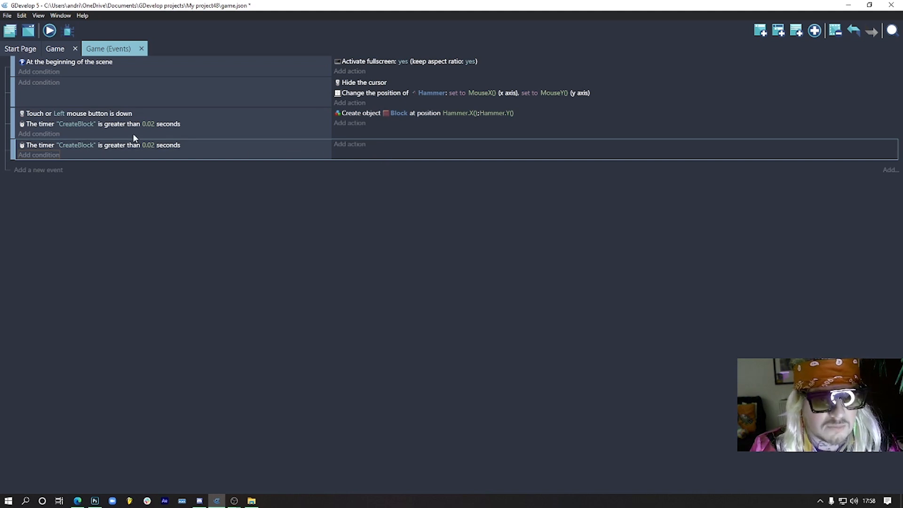
# Add a Start (or reset) a scene timer action for "CreateBlock" to the new timer event.
pyautogui.click(358, 150)
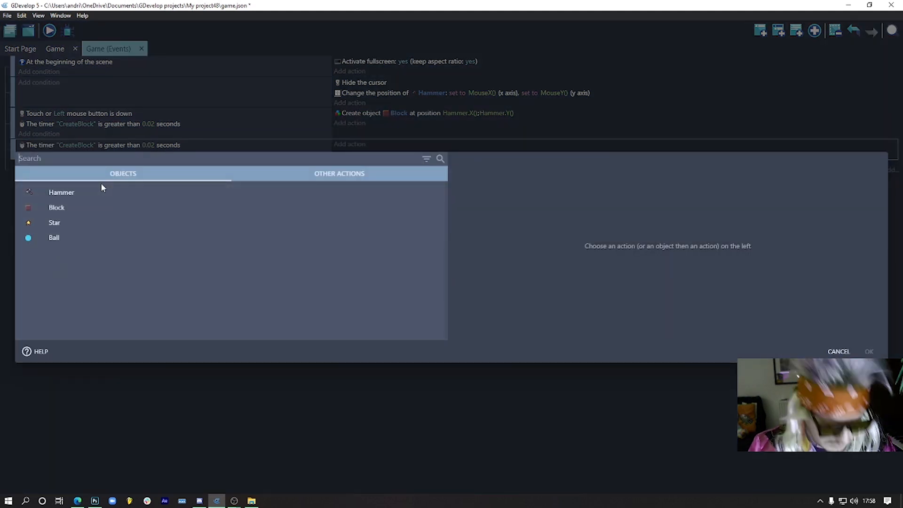
pyautogui.write('tim')
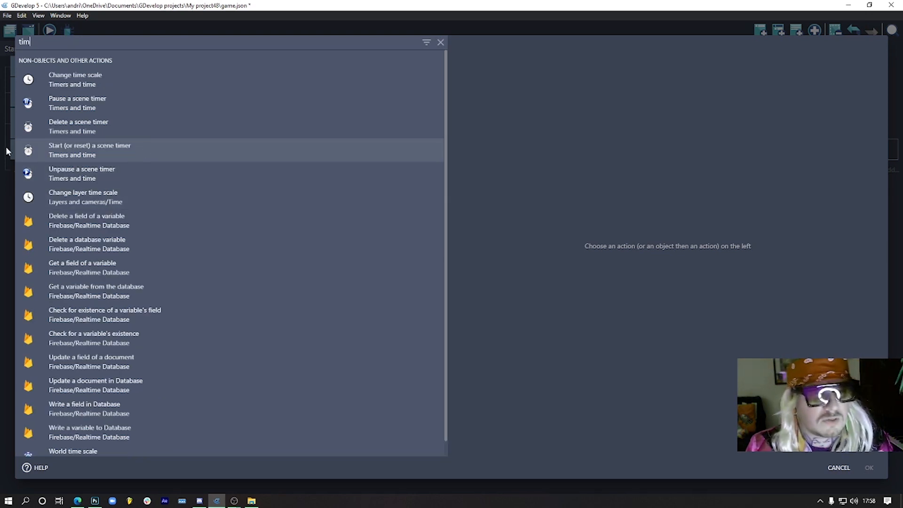
pyautogui.click(139, 149)
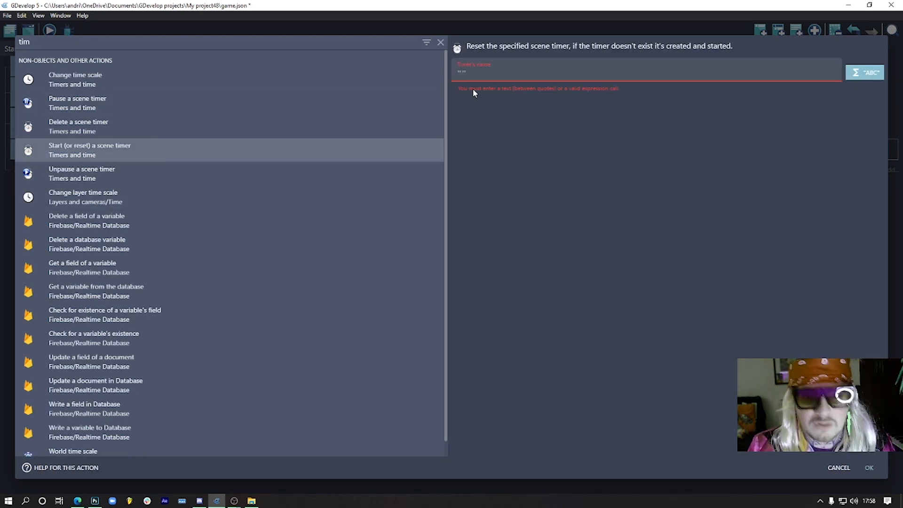
pyautogui.write('"')
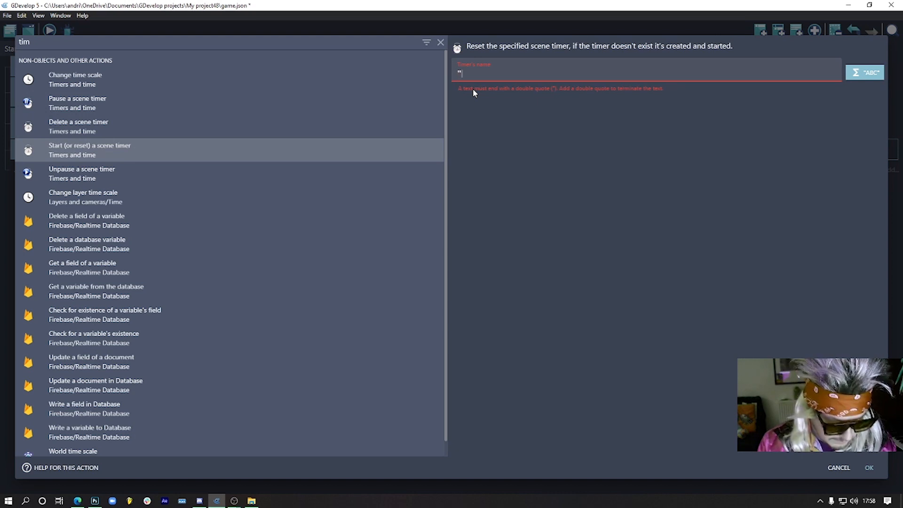
pyautogui.write('CreateBlock"')
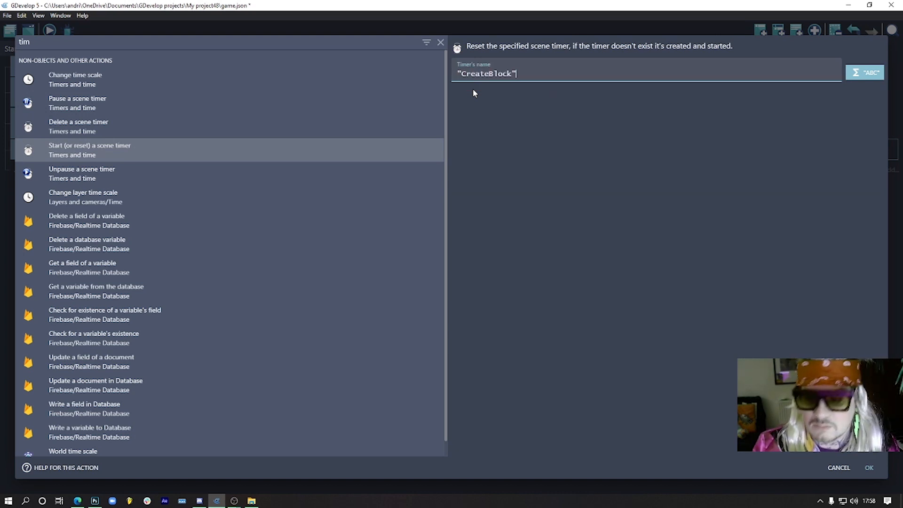
pyautogui.click(875, 471)
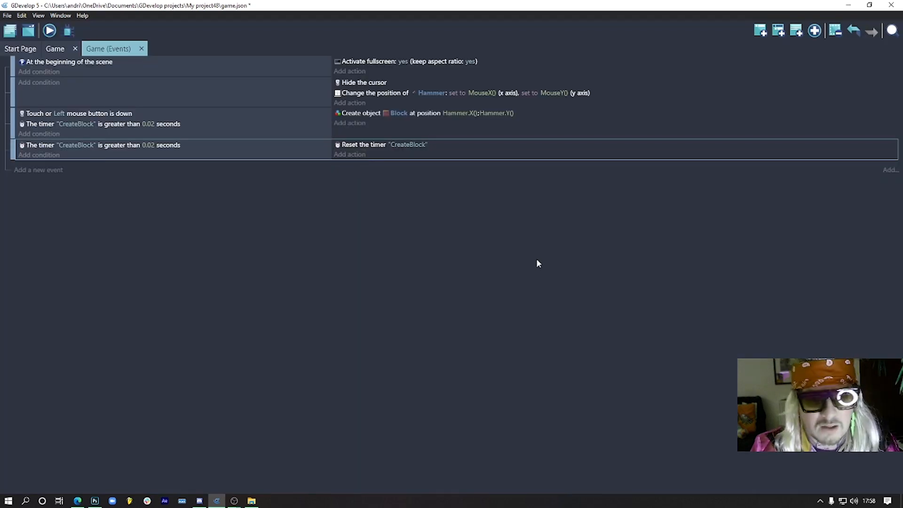
# Preview the game, draw a trail of Blocks with the Hammer, then leave fullscreen and close the preview.
pyautogui.click(50, 31)
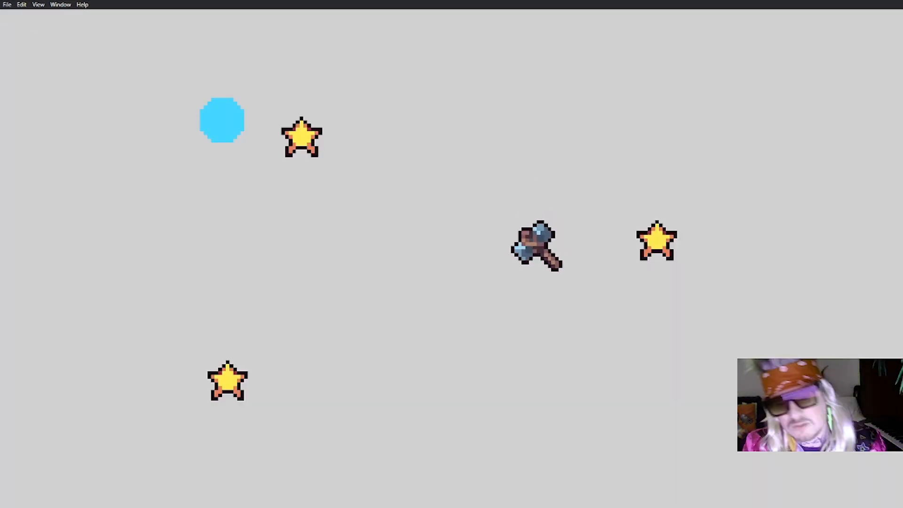
pyautogui.moveTo(193, 209)
pyautogui.mouseDown()
pyautogui.moveTo(297, 245)
pyautogui.moveTo(577, 303)
pyautogui.moveTo(682, 199)
pyautogui.moveTo(426, 356)
pyautogui.moveTo(588, 166)
pyautogui.moveTo(715, 145)
pyautogui.moveTo(534, 100)
pyautogui.moveTo(249, 211)
pyautogui.mouseUp()
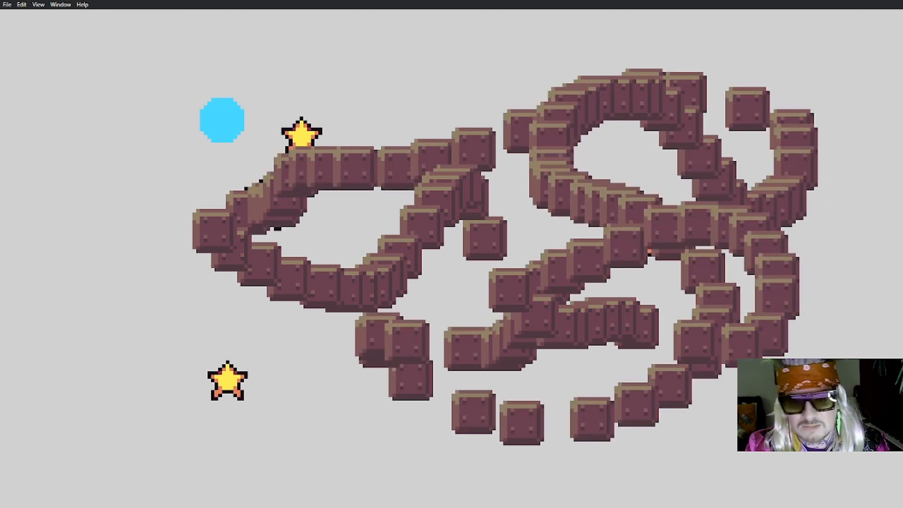
pyautogui.click(39, 4)
pyautogui.click(74, 74)
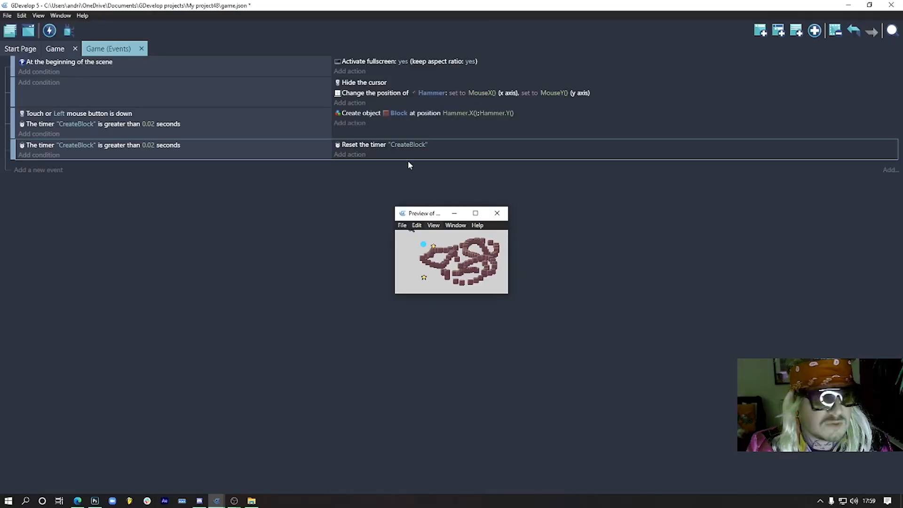
pyautogui.click(498, 215)
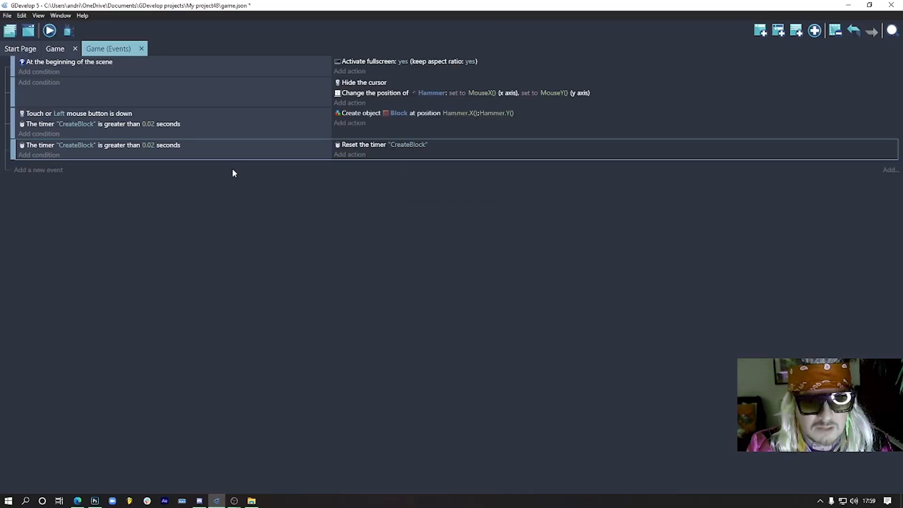
# Open the time in seconds of the mouse-button event's "CreateBlock" timer condition for editing and select its decimals.
pyautogui.click(149, 124)
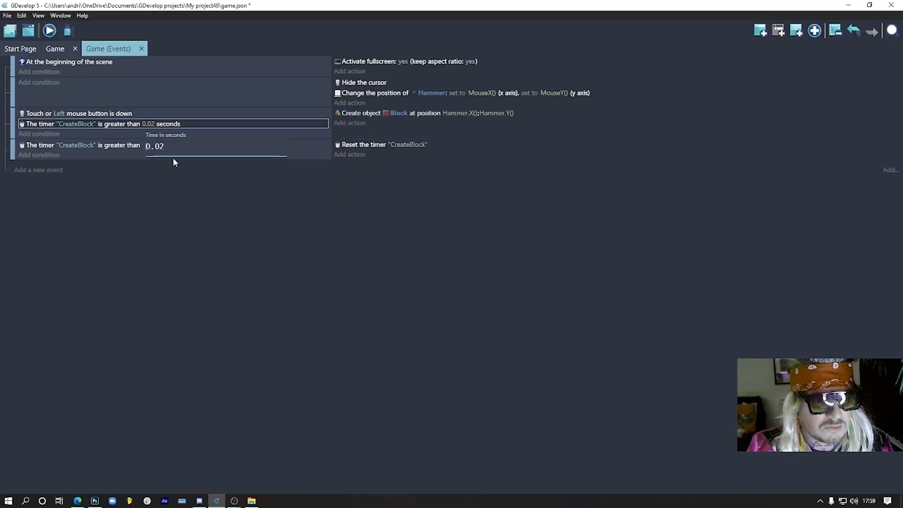
pyautogui.click(152, 124)
pyautogui.click(151, 125)
pyautogui.moveTo(168, 147); pyautogui.dragTo(150, 147)
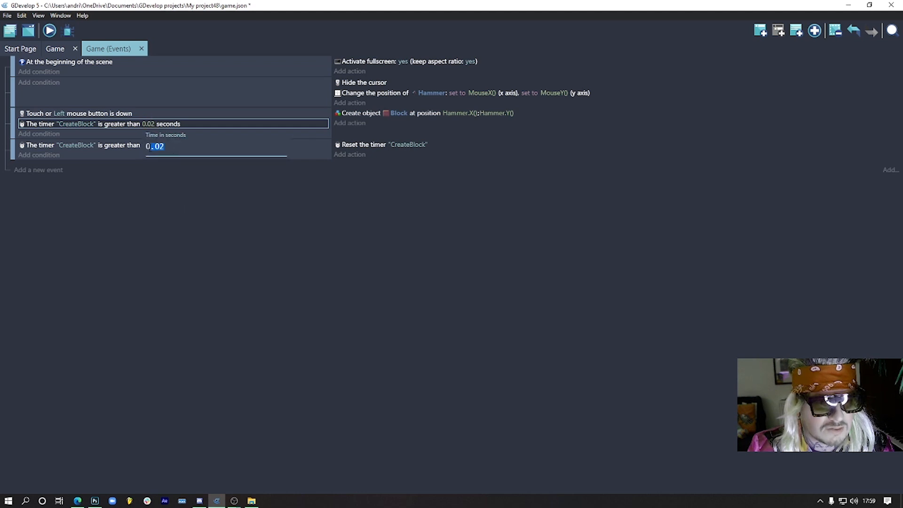
# Set both "CreateBlock" timer conditions to greater than 1 second.
pyautogui.click(147, 143)
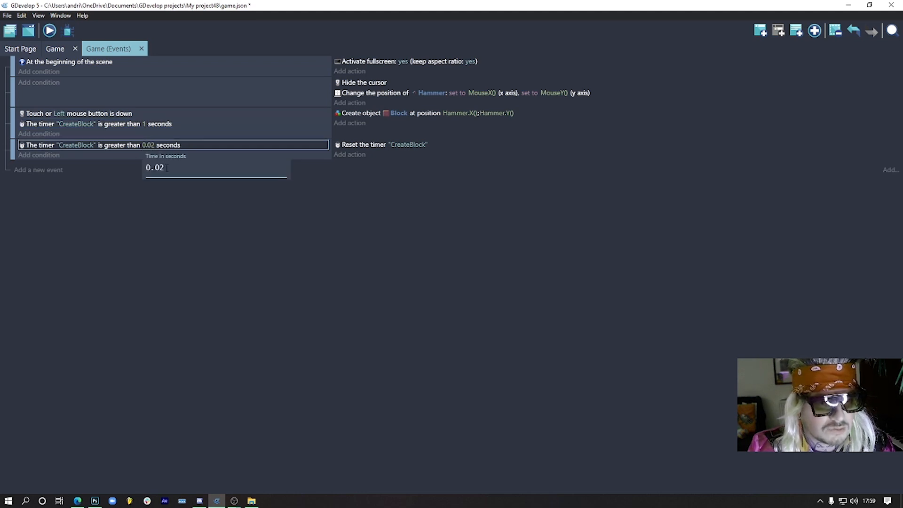
pyautogui.press('Return')
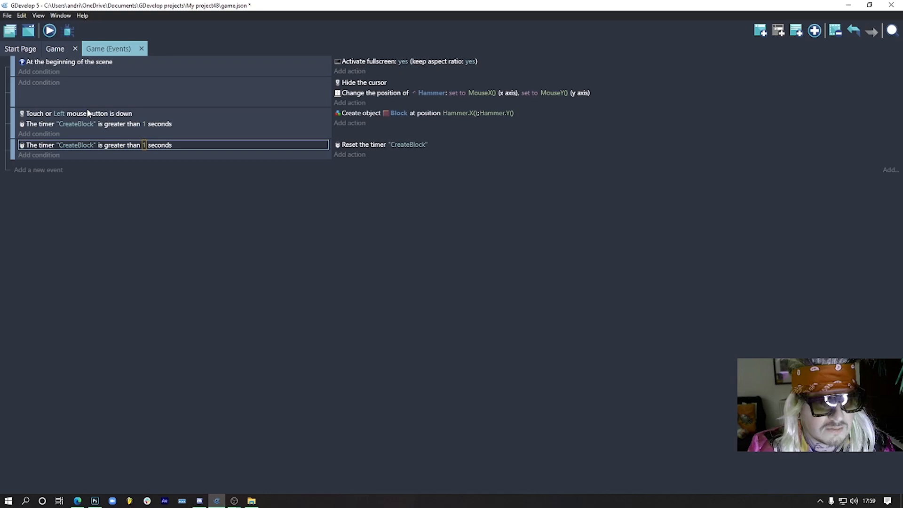
# Test the slower block creation by placing single blocks around the scene in a game preview, and close the preview.
pyautogui.click(50, 31)
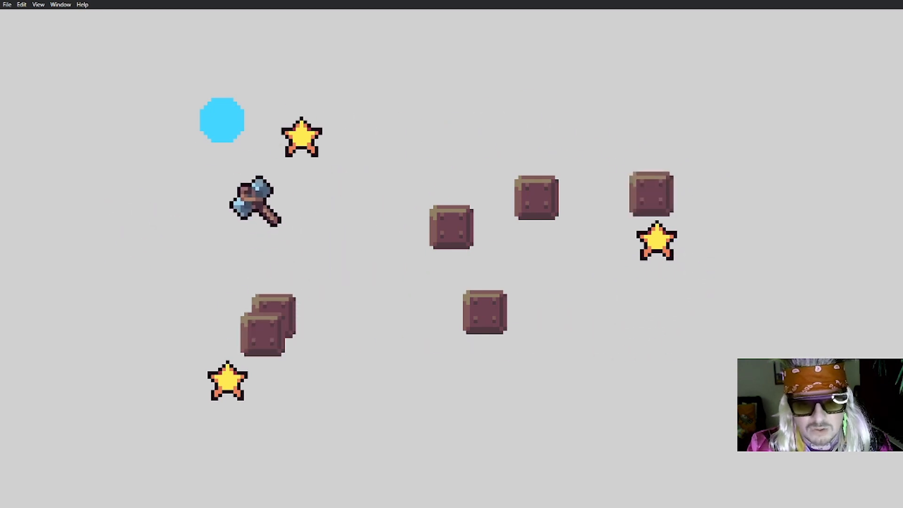
pyautogui.click(523, 253)
pyautogui.click(241, 202)
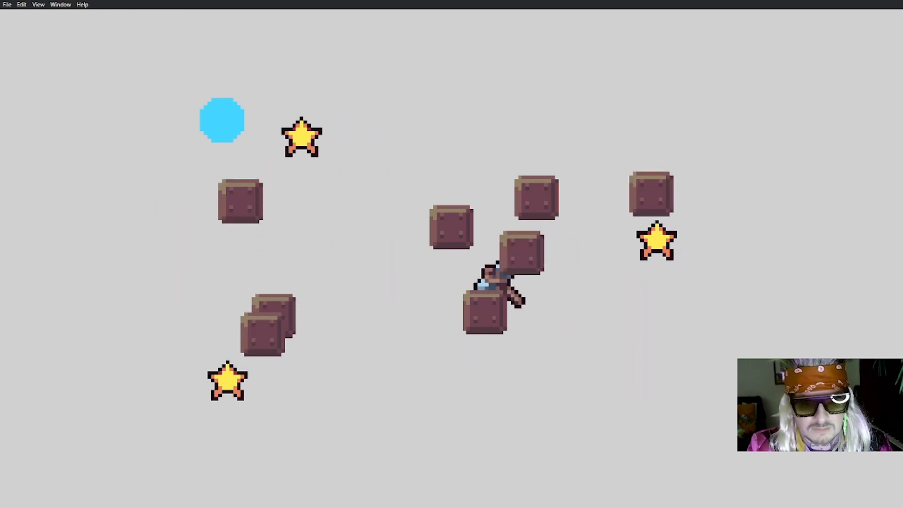
pyautogui.click(725, 276)
pyautogui.click(441, 268)
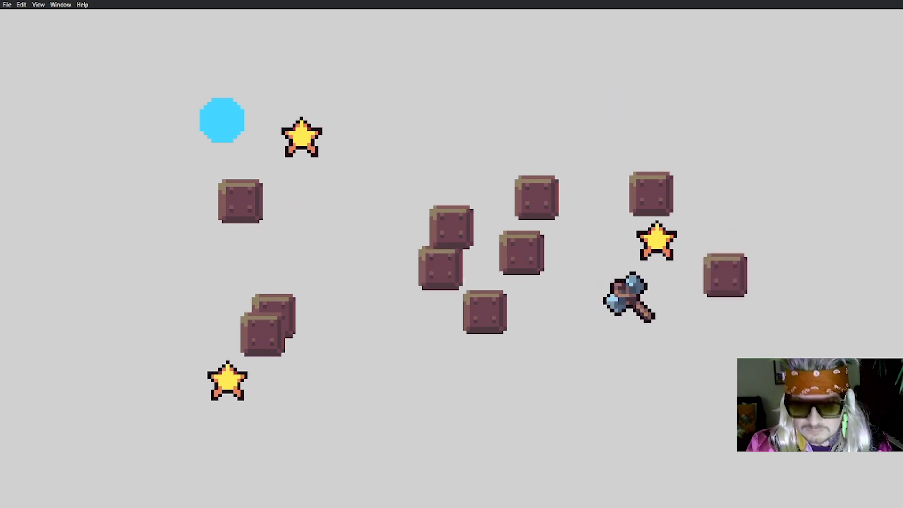
pyautogui.click(38, 4)
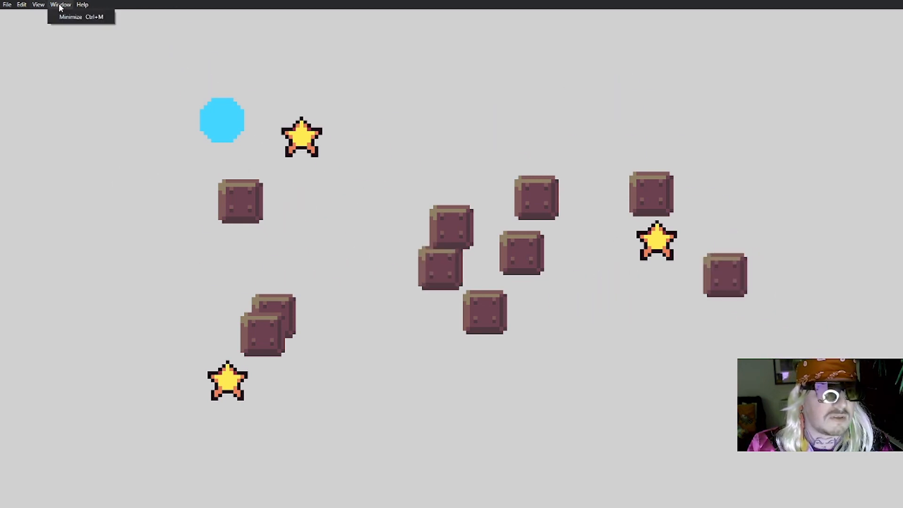
pyautogui.click(61, 72)
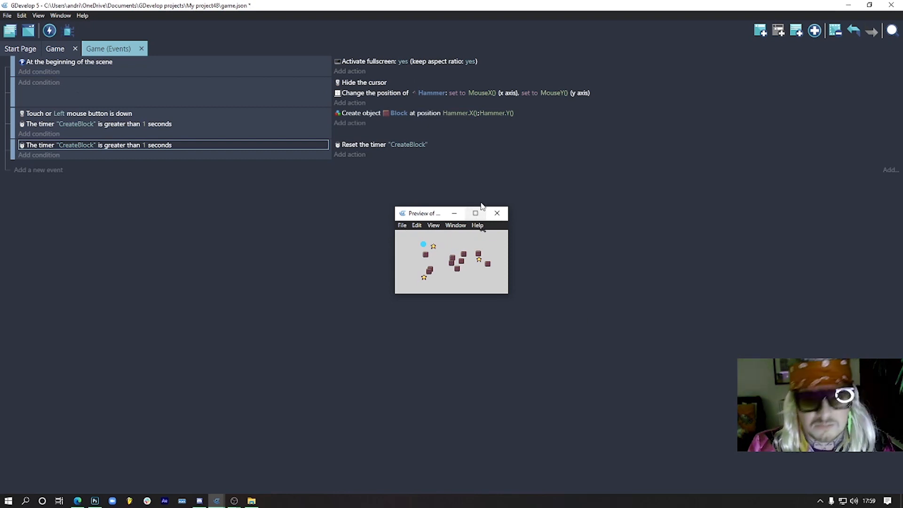
pyautogui.click(497, 213)
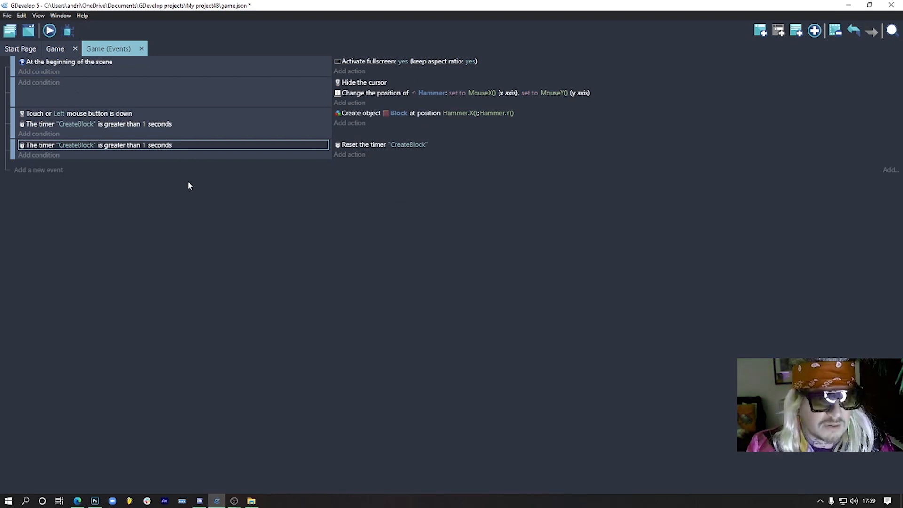
# Undo the last changes to the two "CreateBlock" timer conditions.
pyautogui.hotkey('ctrl', 'z')
pyautogui.hotkey('ctrl', 'z')
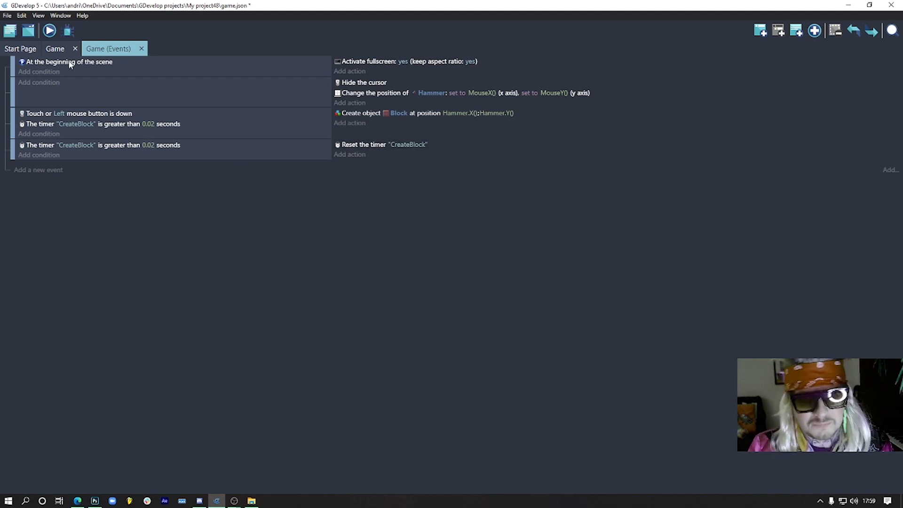
# Add the Physics2 behavior to the Block object in the Game scene.
pyautogui.click(56, 48)
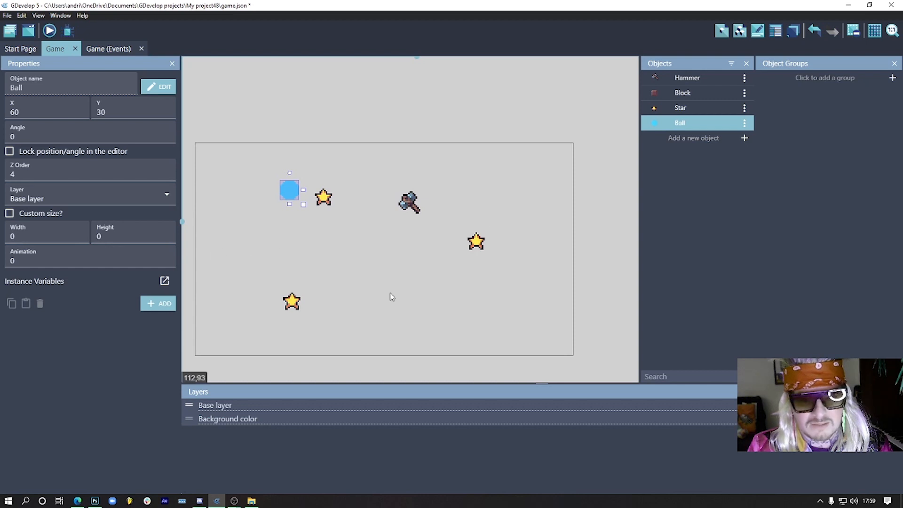
pyautogui.click(439, 253)
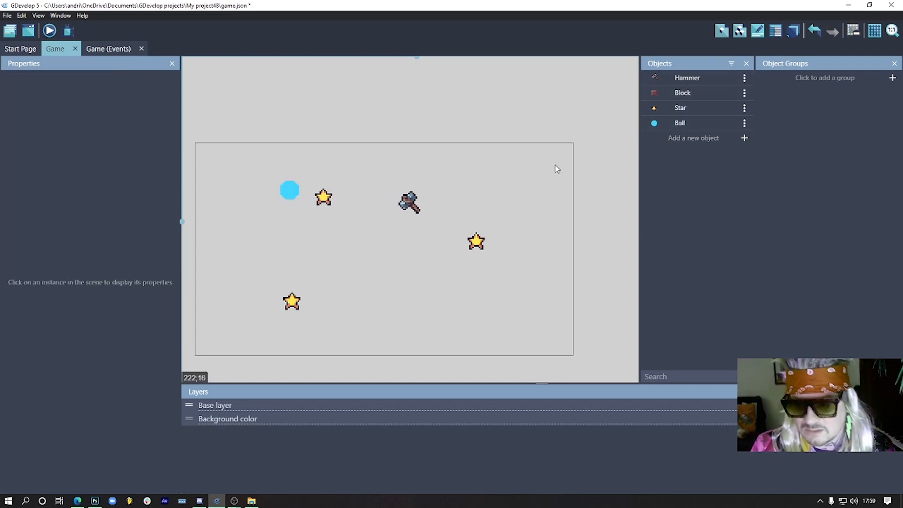
pyautogui.doubleClick(685, 94)
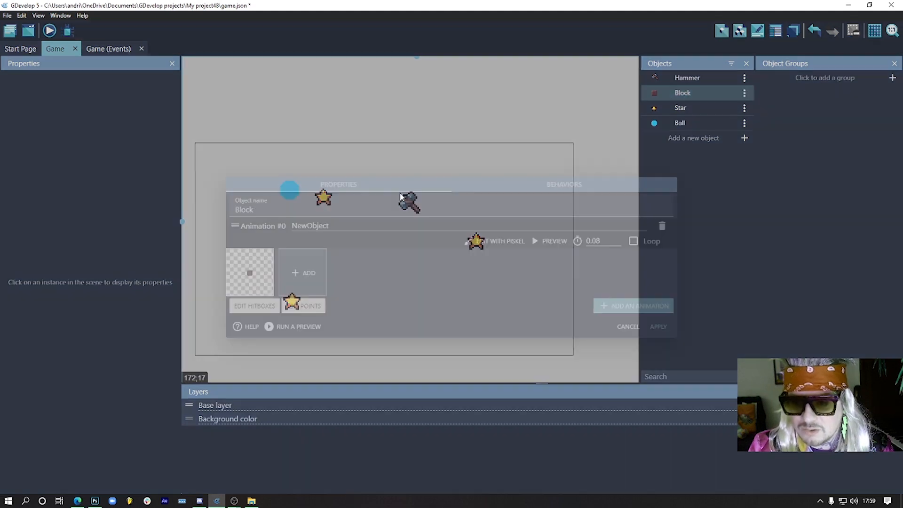
pyautogui.click(606, 181)
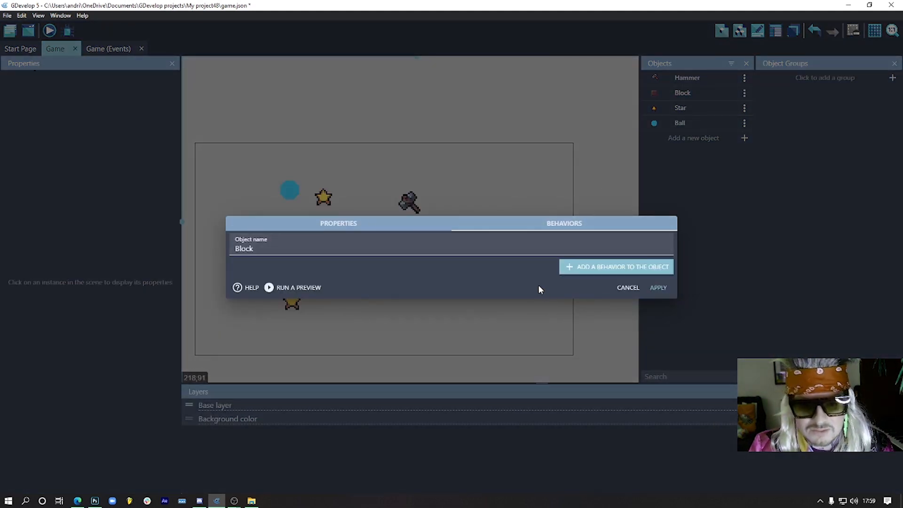
pyautogui.click(617, 267)
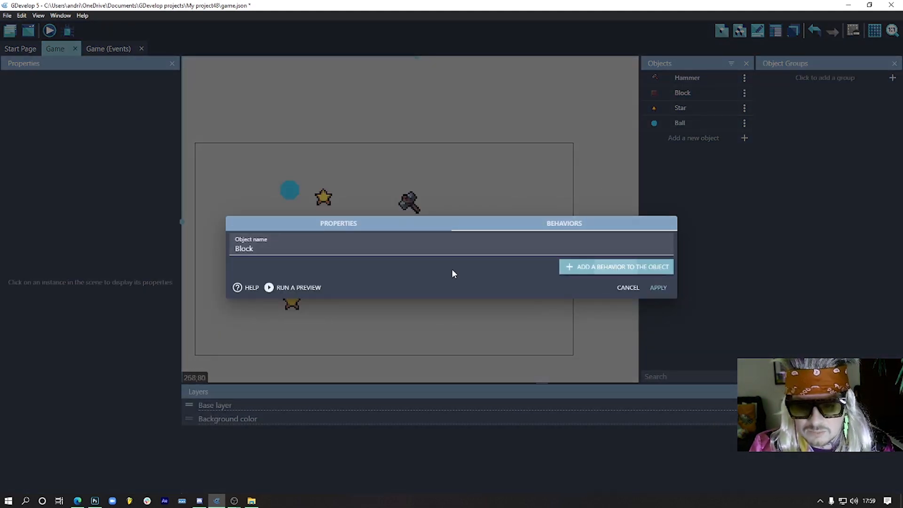
pyautogui.click(340, 360)
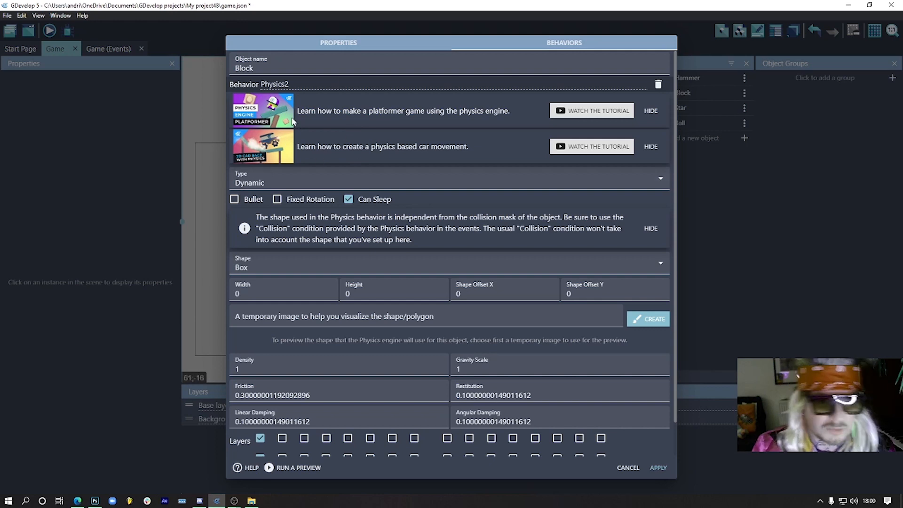
# Set the Block's physics shape to Circle with a radius of 5.
pyautogui.scroll(-1, 499, 313)
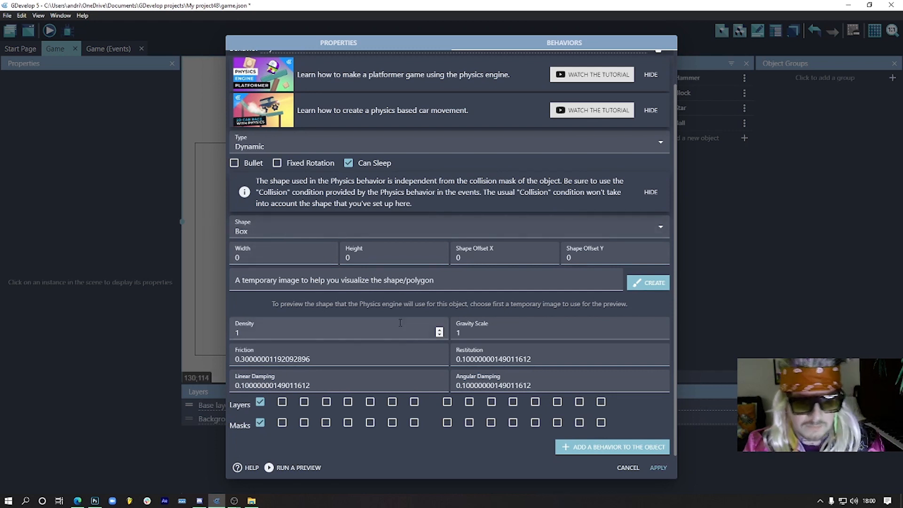
pyautogui.click(343, 235)
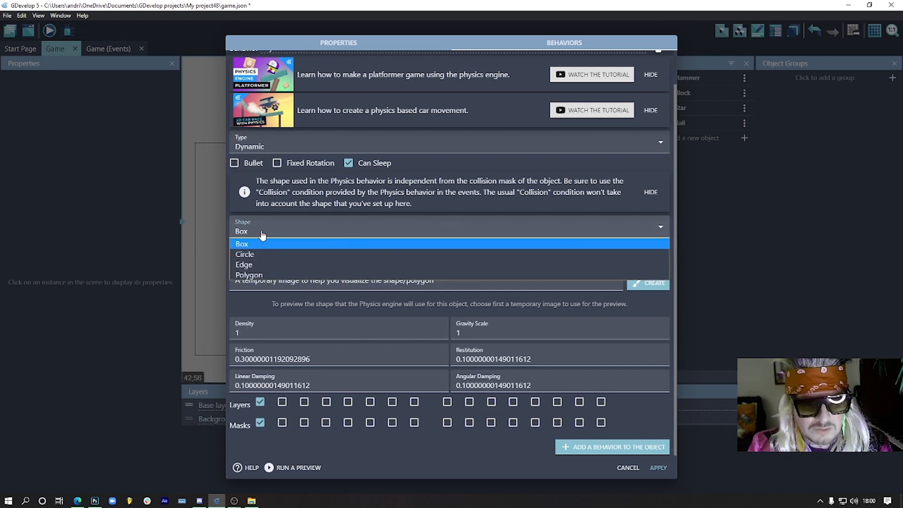
pyautogui.click(281, 231)
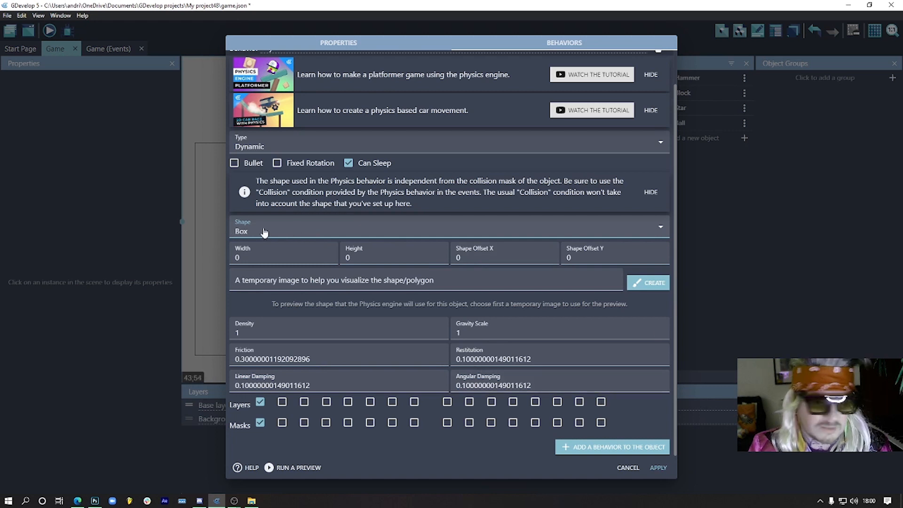
pyautogui.click(301, 228)
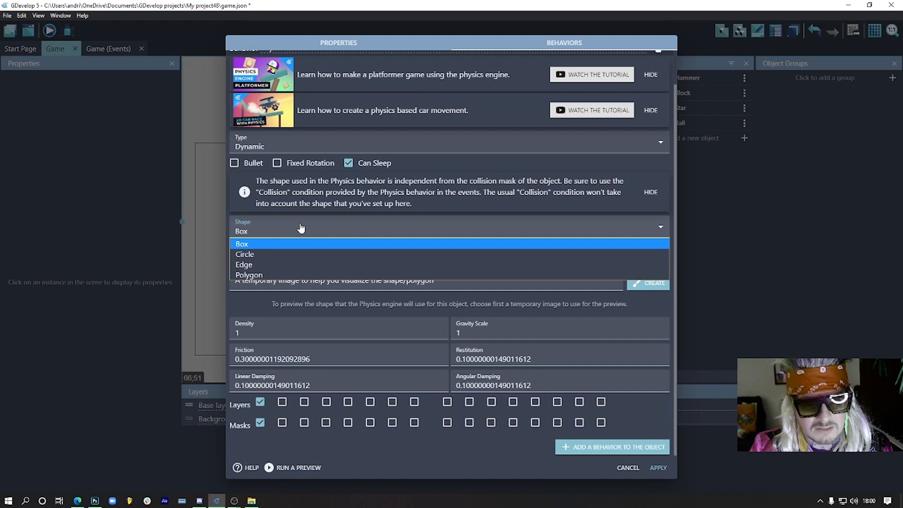
pyautogui.click(276, 256)
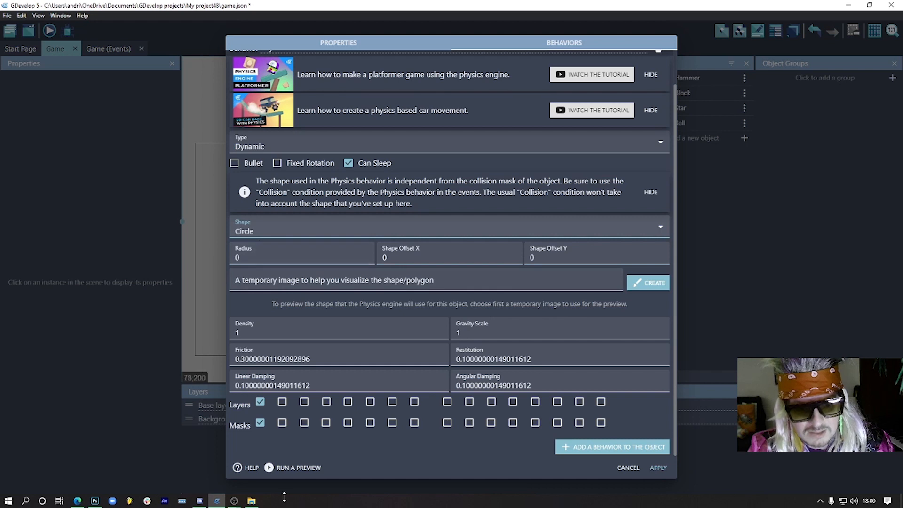
pyautogui.click(236, 258)
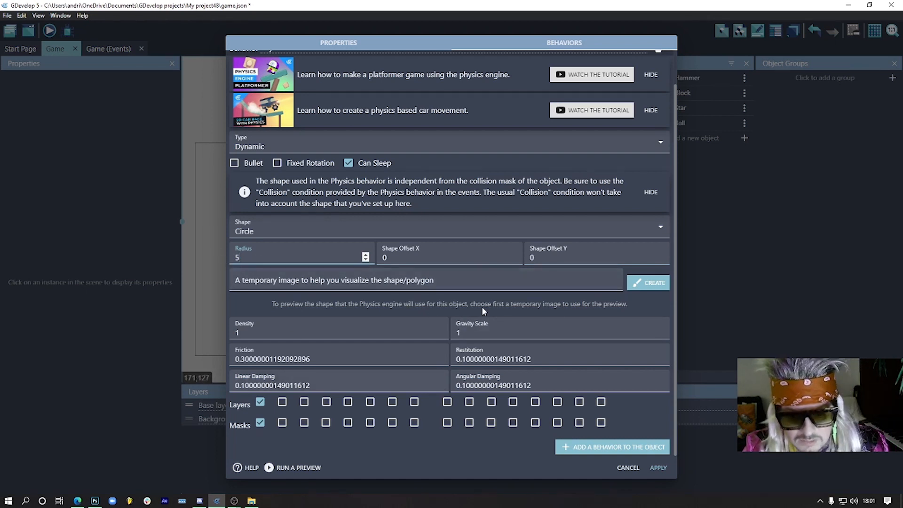
# Set the gravity scale of the Block's physics behavior to 0.5.
pyautogui.doubleClick(453, 331)
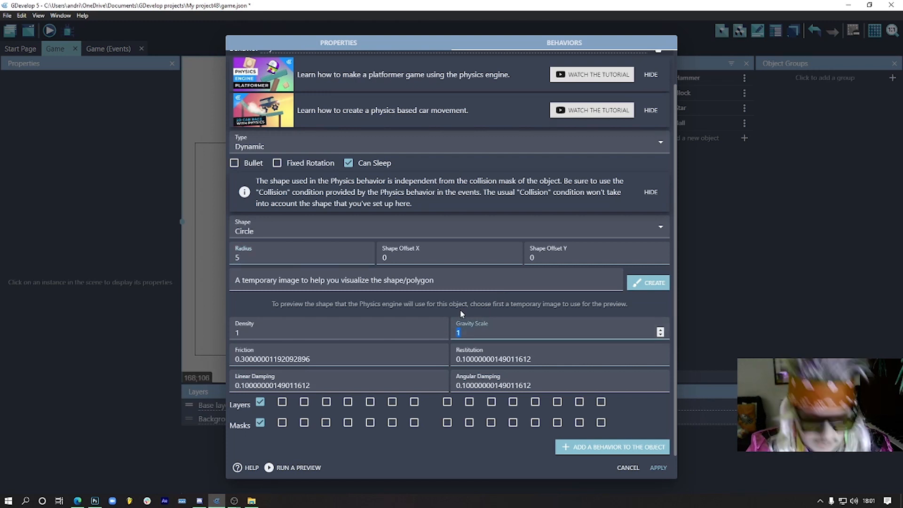
pyautogui.write('0.')
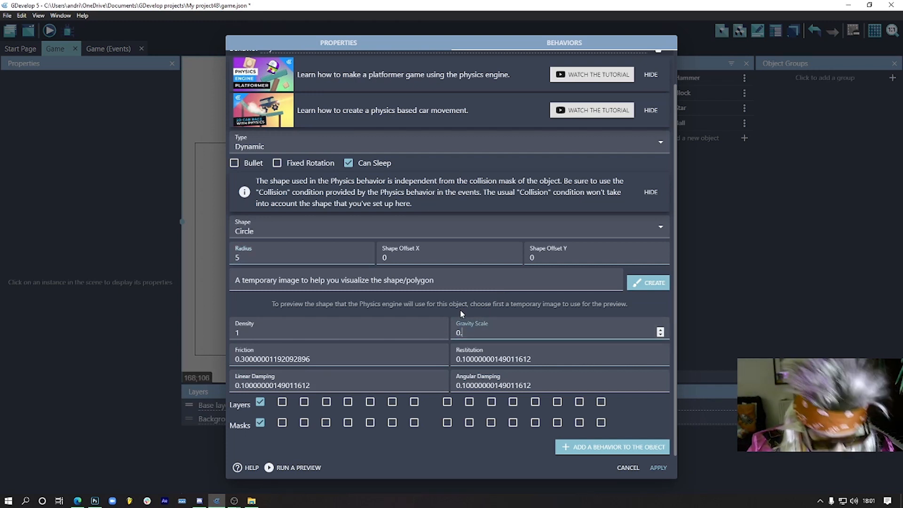
pyautogui.write('5')
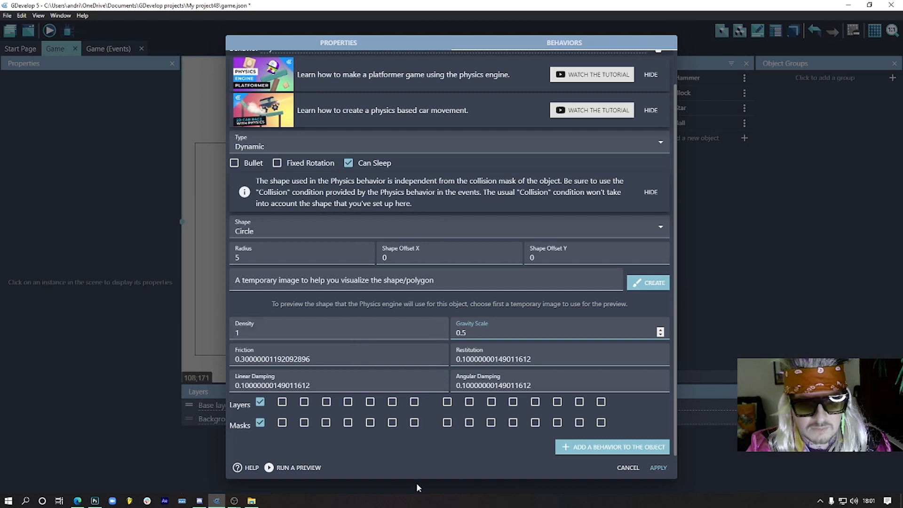
# Set the Block's physics type to Static and apply the behavior settings.
pyautogui.click(310, 147)
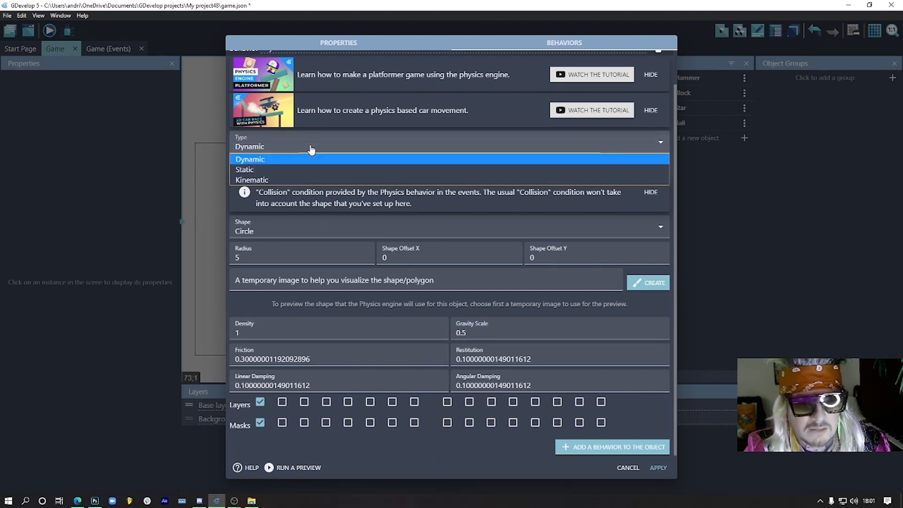
pyautogui.click(266, 170)
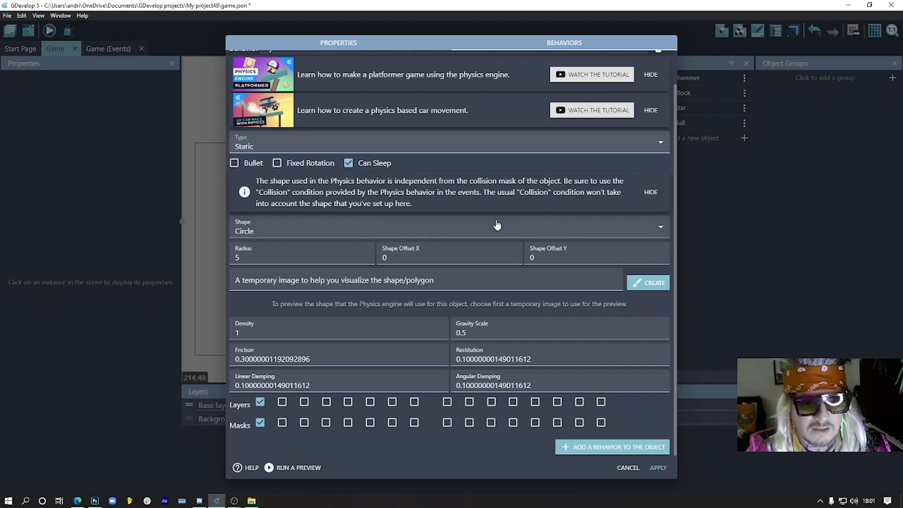
pyautogui.click(275, 143)
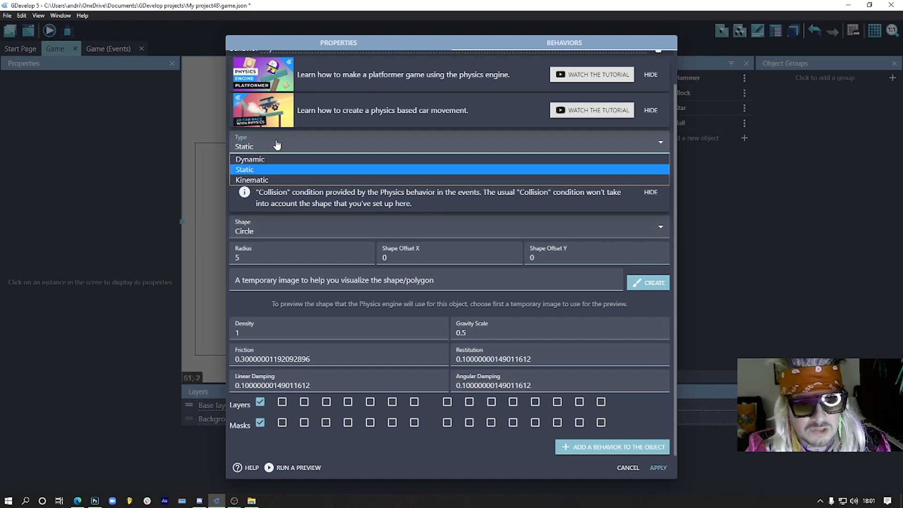
pyautogui.click(251, 167)
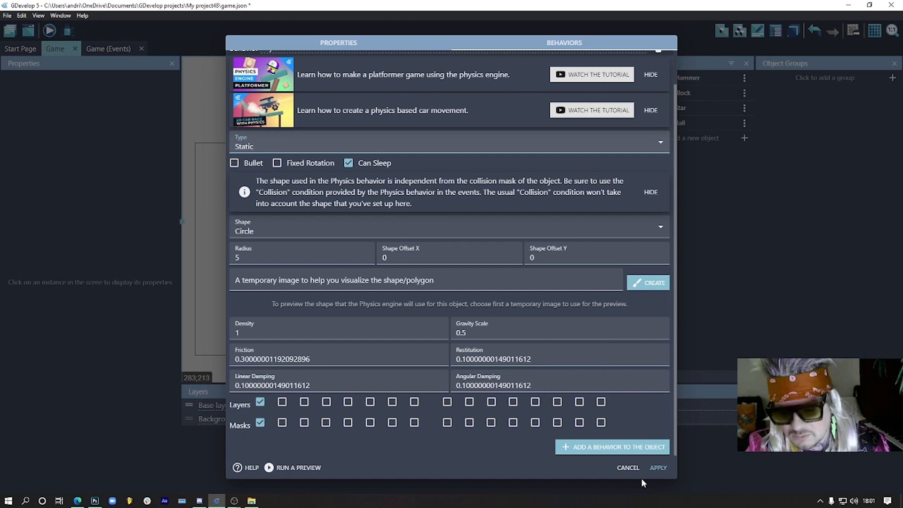
pyautogui.click(657, 470)
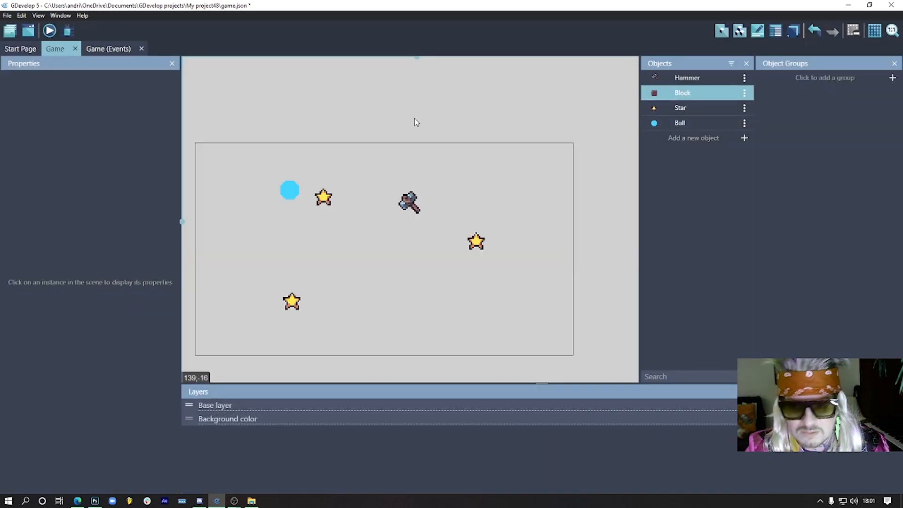
# Test the static blocks by drawing a continuous curved trail of them in a game preview, and close the preview.
pyautogui.click(52, 32)
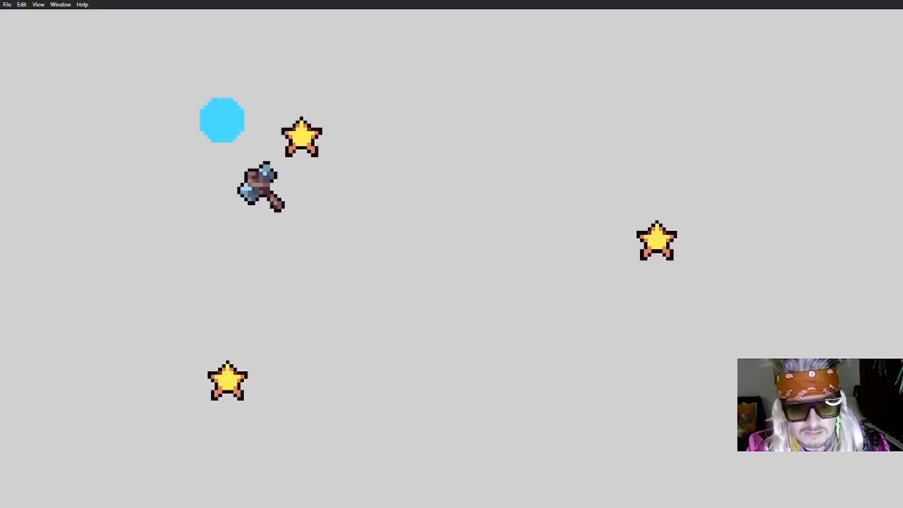
pyautogui.moveTo(249, 200)
pyautogui.mouseDown()
pyautogui.moveTo(443, 266)
pyautogui.moveTo(377, 258)
pyautogui.moveTo(574, 256)
pyautogui.moveTo(589, 223)
pyautogui.mouseUp()
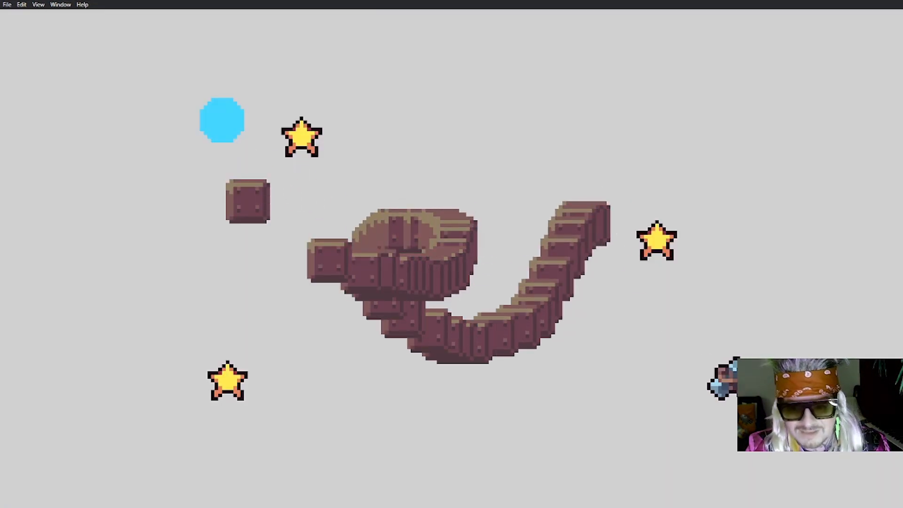
pyautogui.click(38, 5)
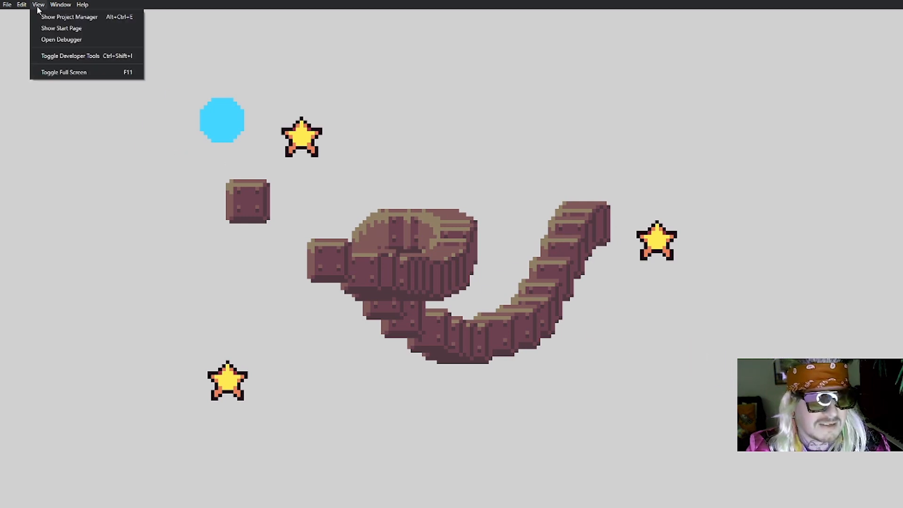
pyautogui.click(68, 73)
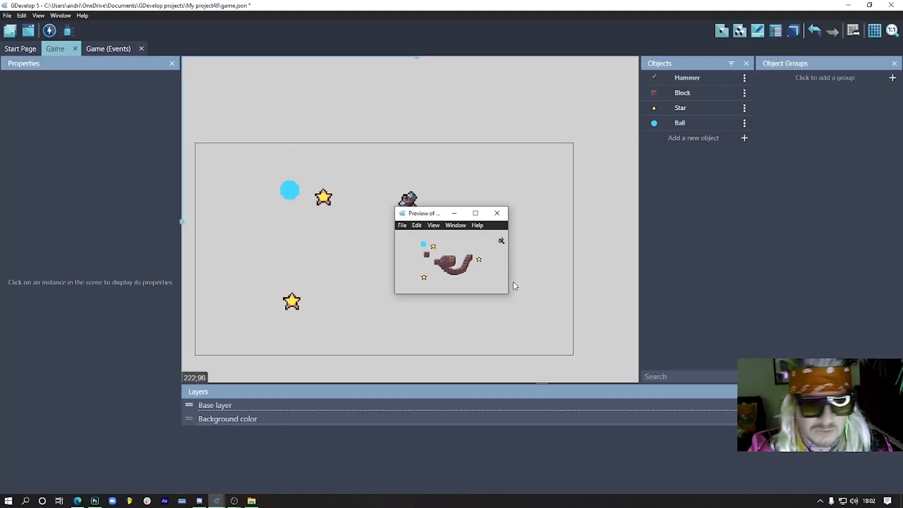
pyautogui.click(497, 213)
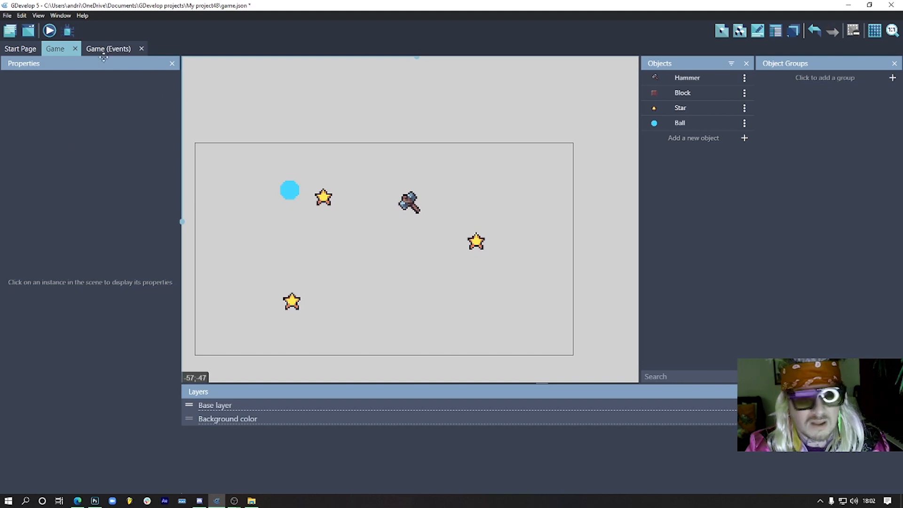
# Duplicate the Block's animation frame, set the time between frames to 2, and apply the object changes.
pyautogui.doubleClick(682, 93)
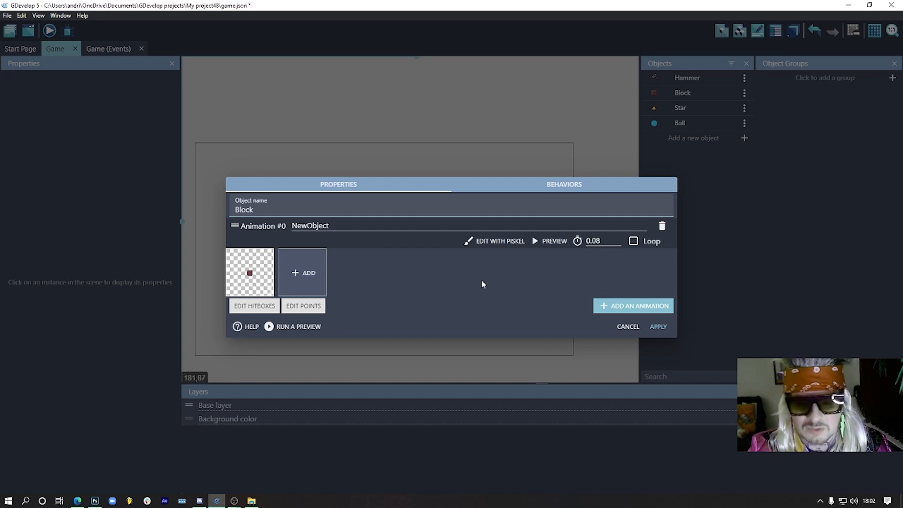
pyautogui.rightClick(261, 271)
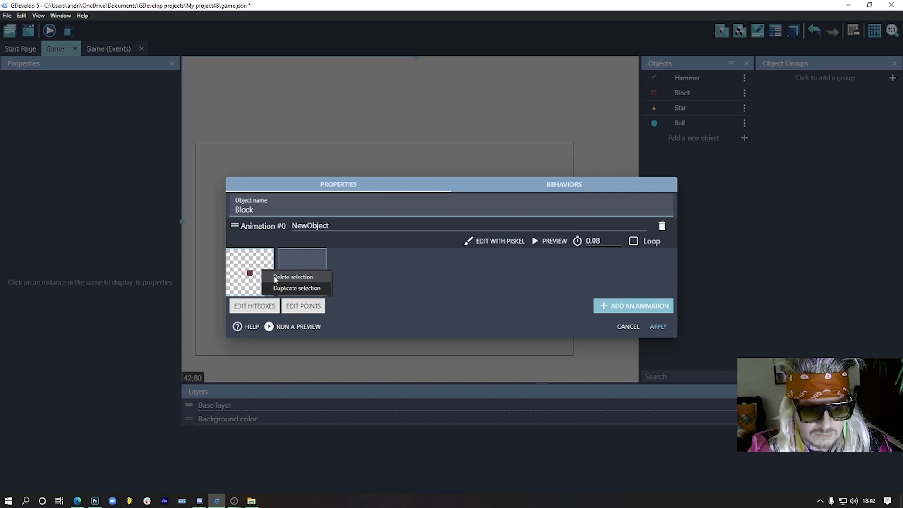
pyautogui.click(277, 287)
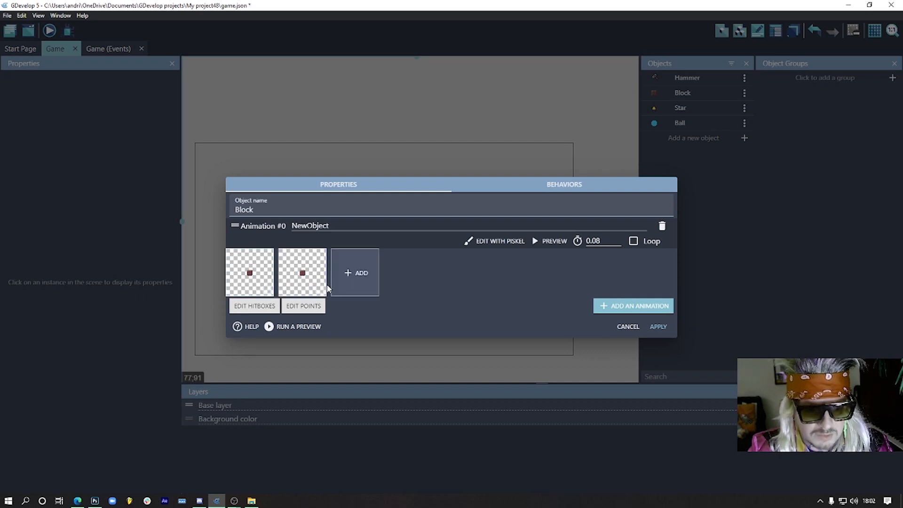
pyautogui.doubleClick(593, 240)
pyautogui.write('2')
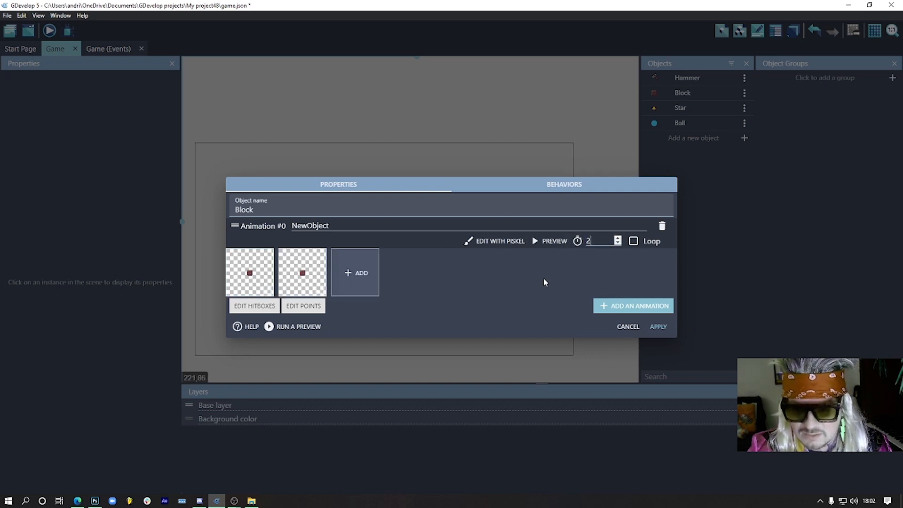
pyautogui.click(659, 326)
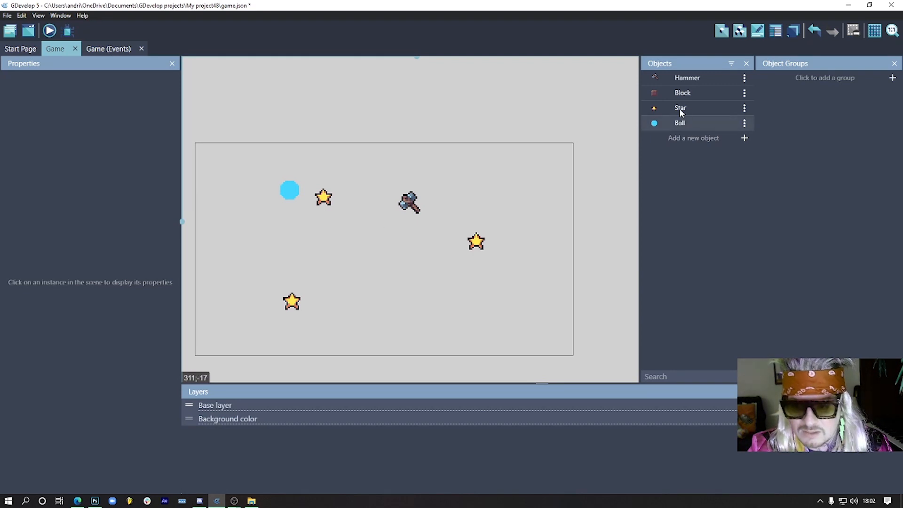
pyautogui.click(683, 95)
pyautogui.doubleClick(683, 94)
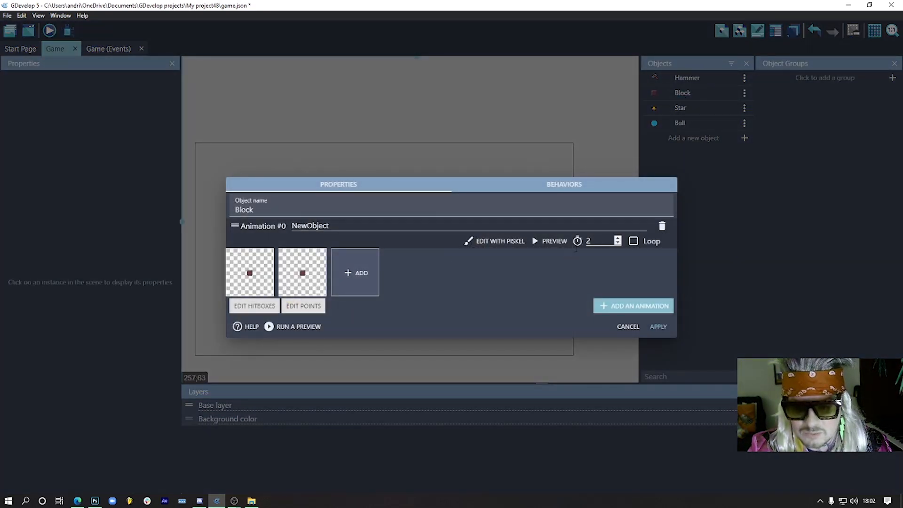
pyautogui.click(658, 327)
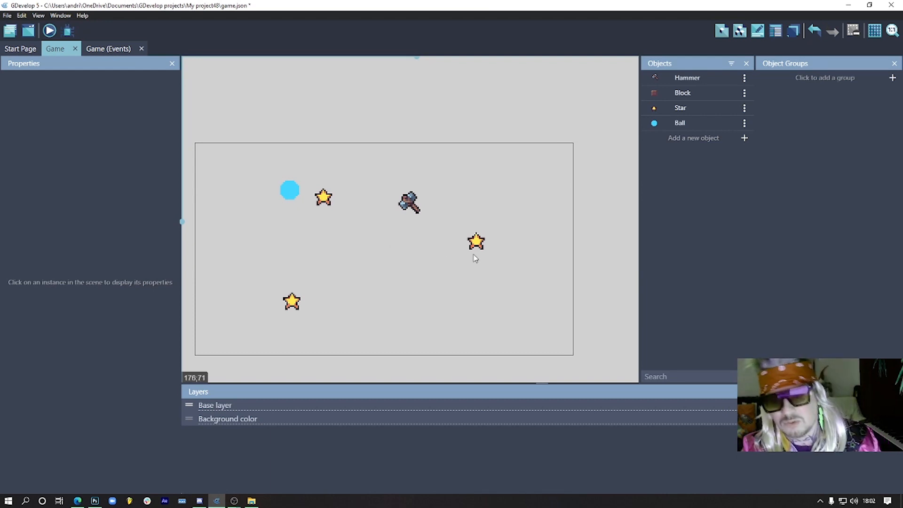
# Add a new event below the timer reset with the condition that the Block's animation is finished.
pyautogui.click(95, 49)
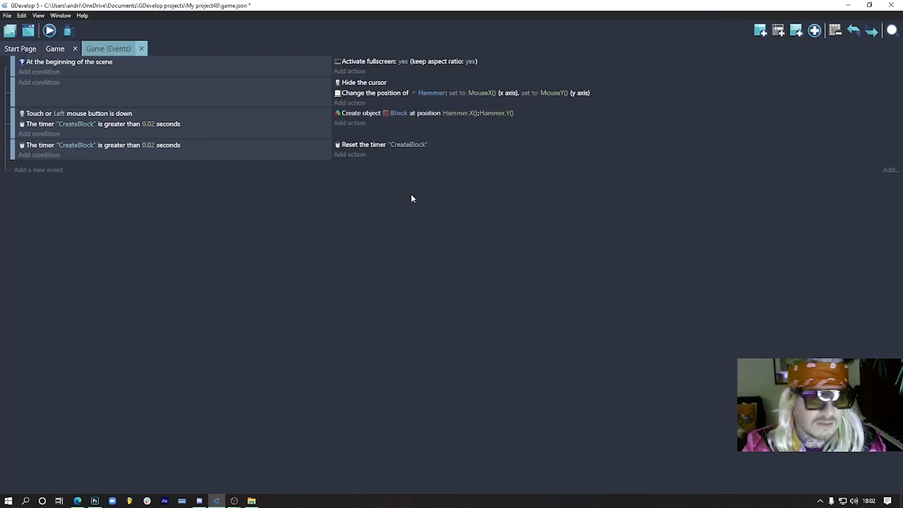
pyautogui.click(264, 151)
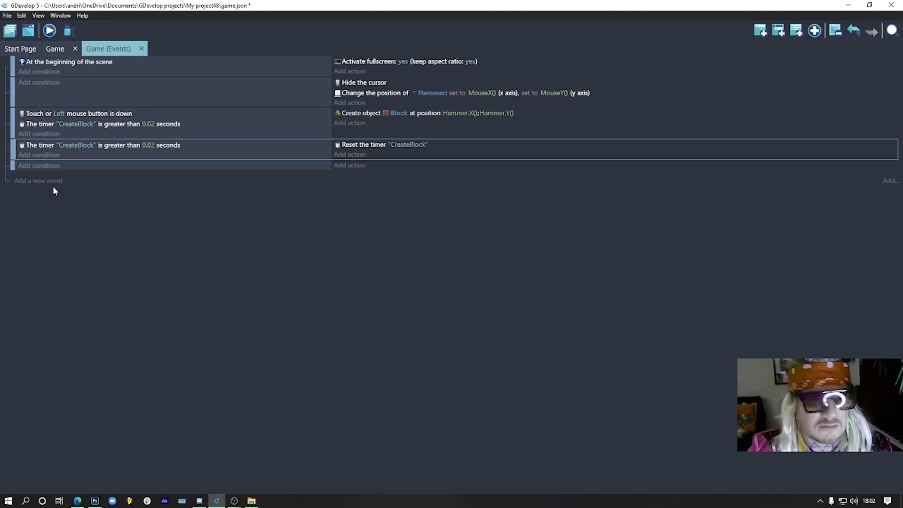
pyautogui.click(54, 167)
pyautogui.click(123, 208)
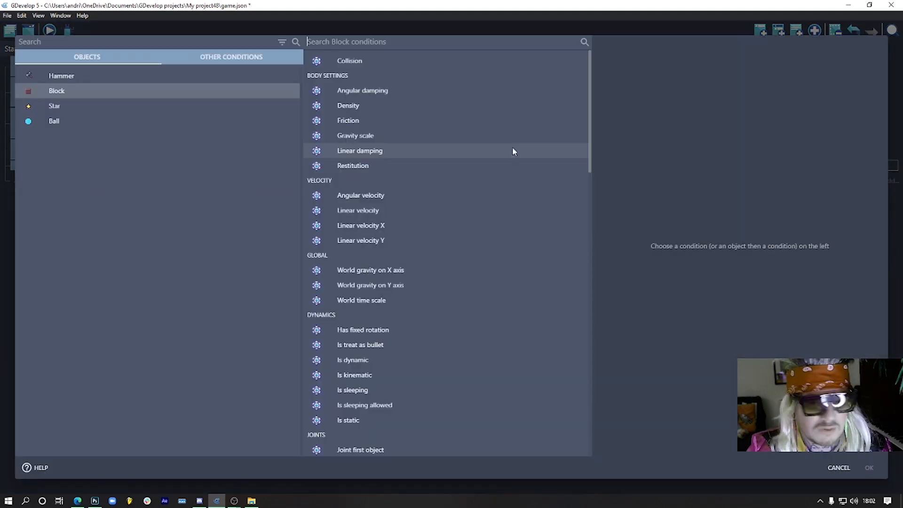
pyautogui.write('an')
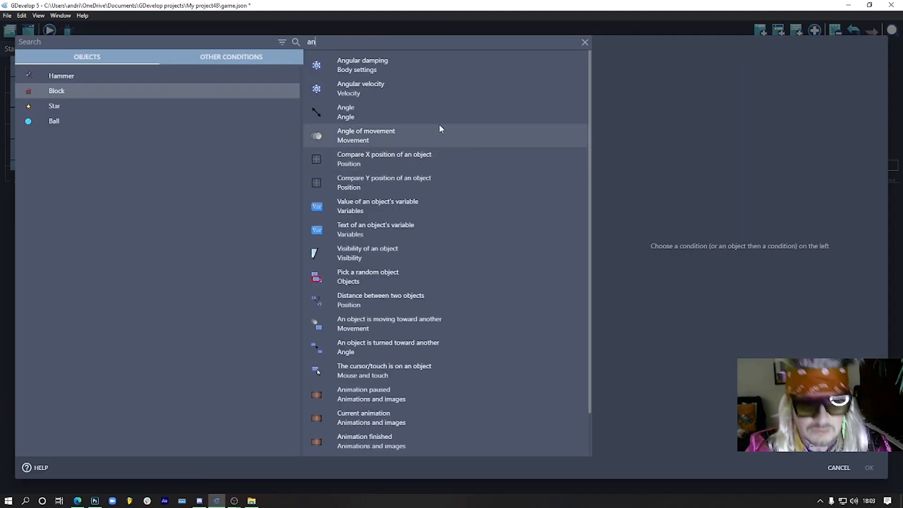
pyautogui.write('im')
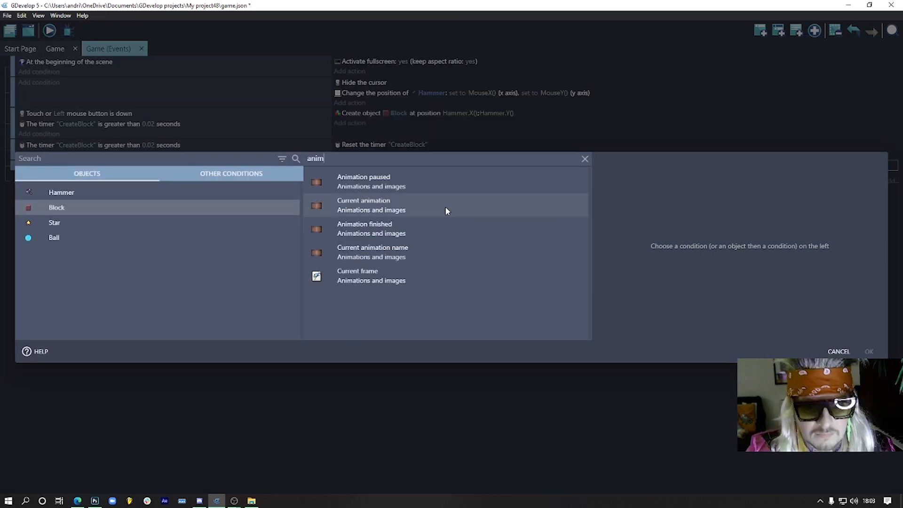
pyautogui.click(408, 233)
pyautogui.click(868, 352)
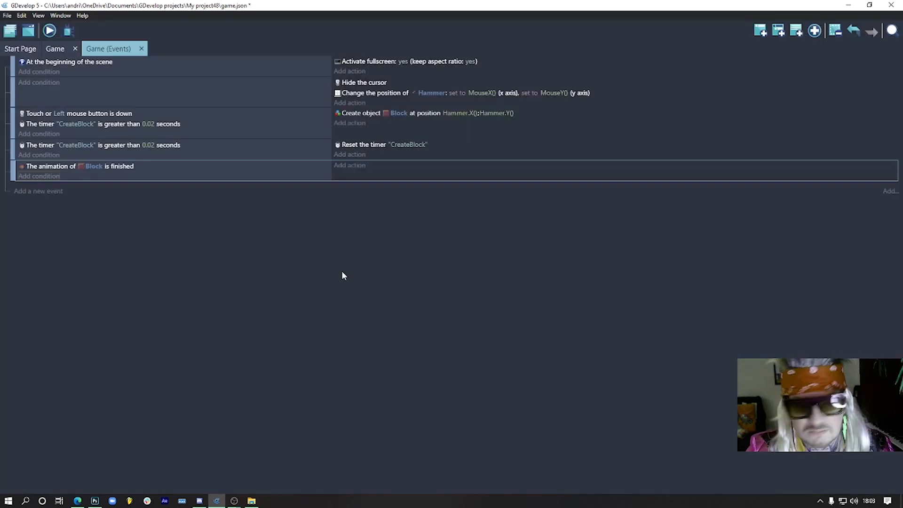
# Add an action to the Block animation finished event that sets the Block as dynamic.
pyautogui.click(352, 166)
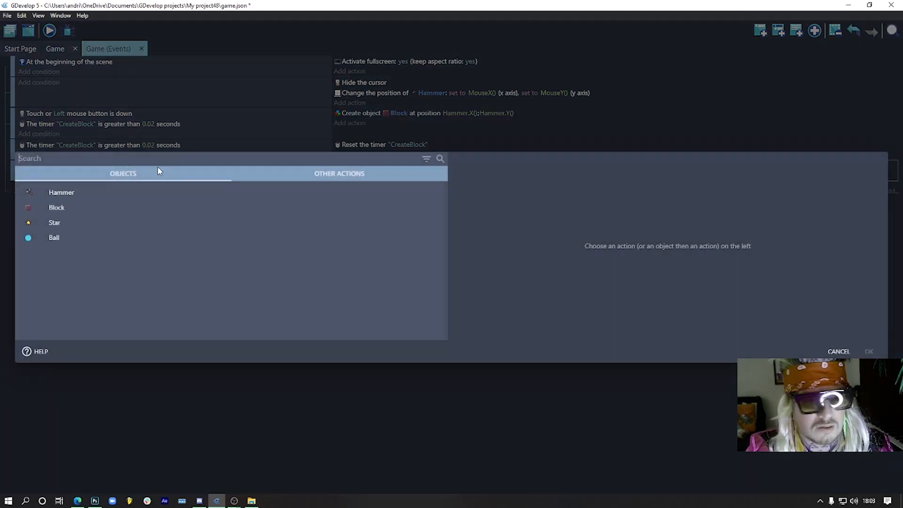
pyautogui.click(125, 205)
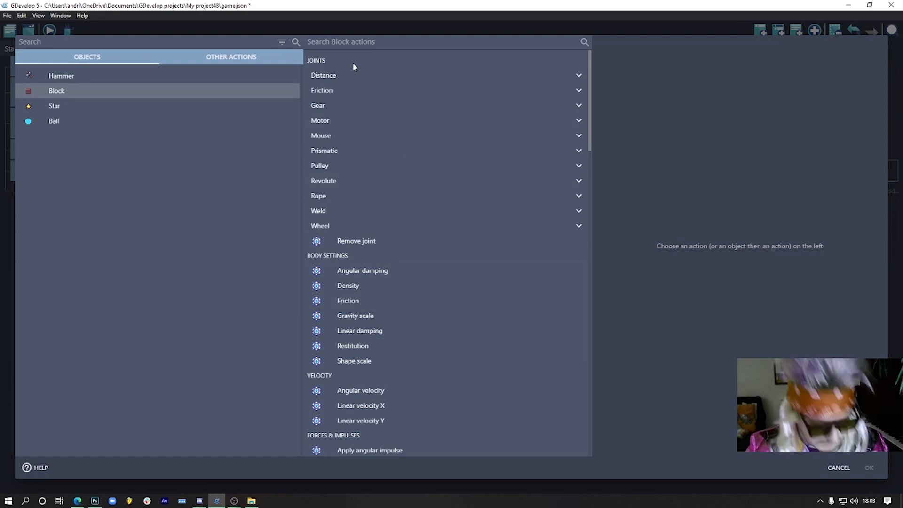
pyautogui.write('dy')
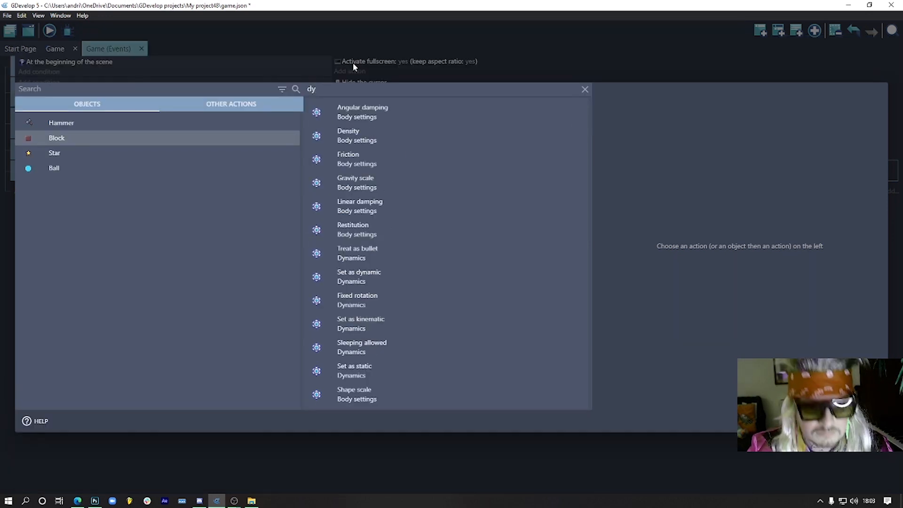
pyautogui.write('n')
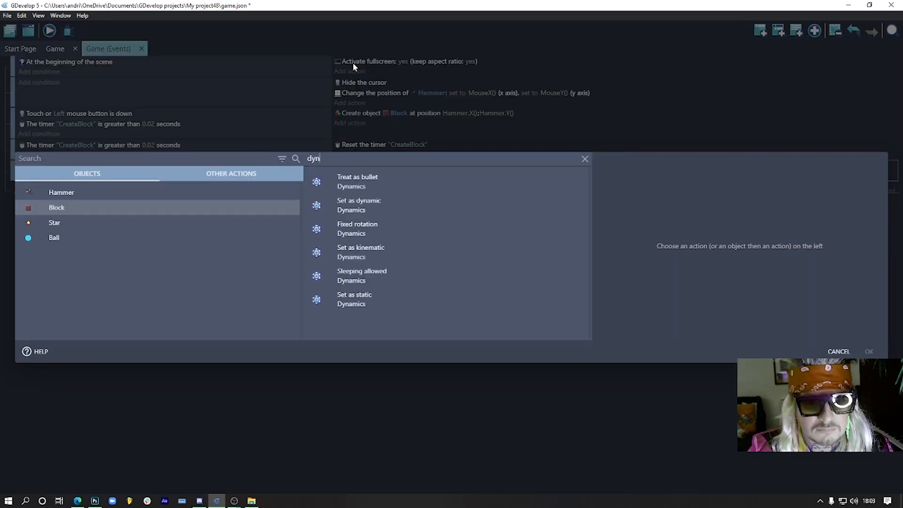
pyautogui.click(380, 206)
pyautogui.click(869, 352)
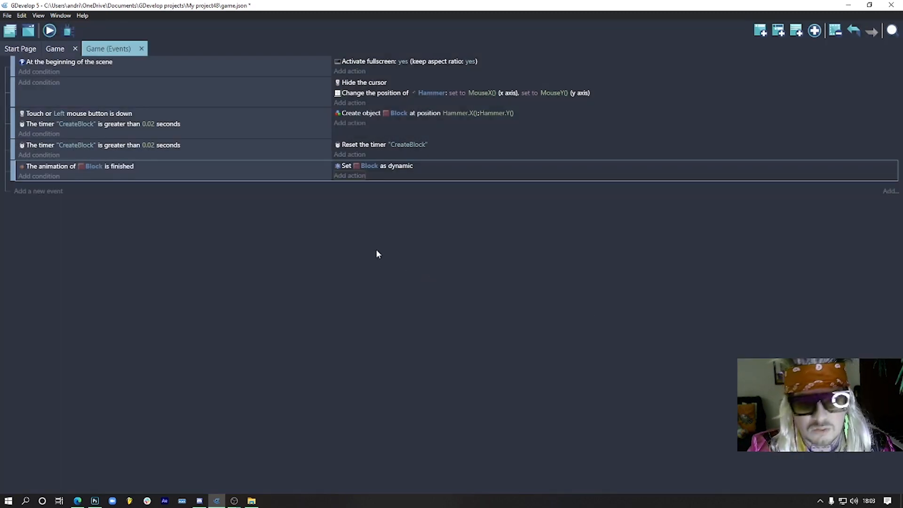
# Test the delayed falling of the blocks by drawing several trails with the hammer in a game preview.
pyautogui.click(50, 30)
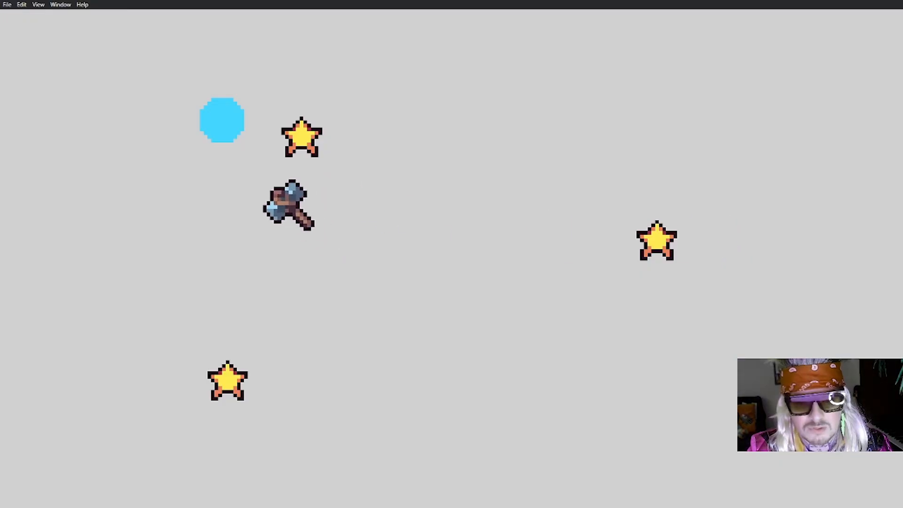
pyautogui.moveTo(285, 195)
pyautogui.mouseDown()
pyautogui.moveTo(366, 242)
pyautogui.moveTo(554, 188)
pyautogui.mouseUp()
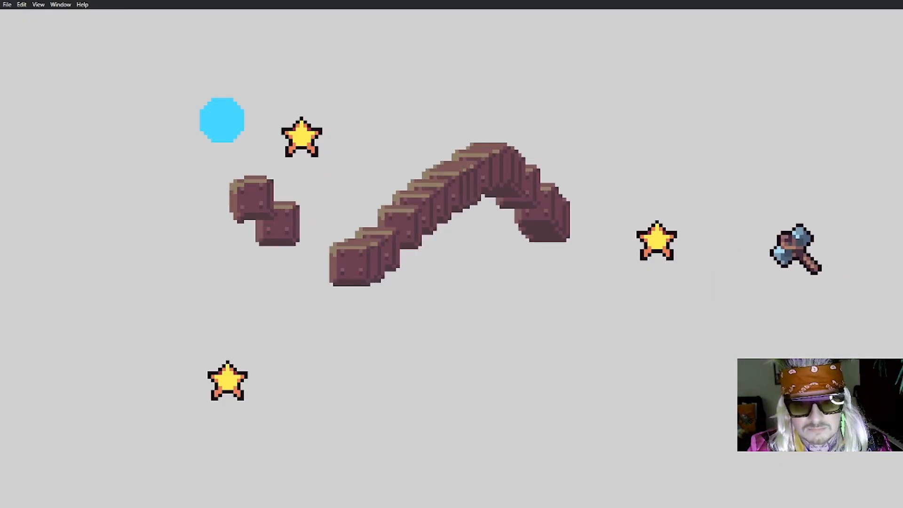
pyautogui.moveTo(637, 168)
pyautogui.mouseDown()
pyautogui.moveTo(467, 259)
pyautogui.moveTo(218, 141)
pyautogui.moveTo(541, 118)
pyautogui.moveTo(423, 94)
pyautogui.mouseUp()
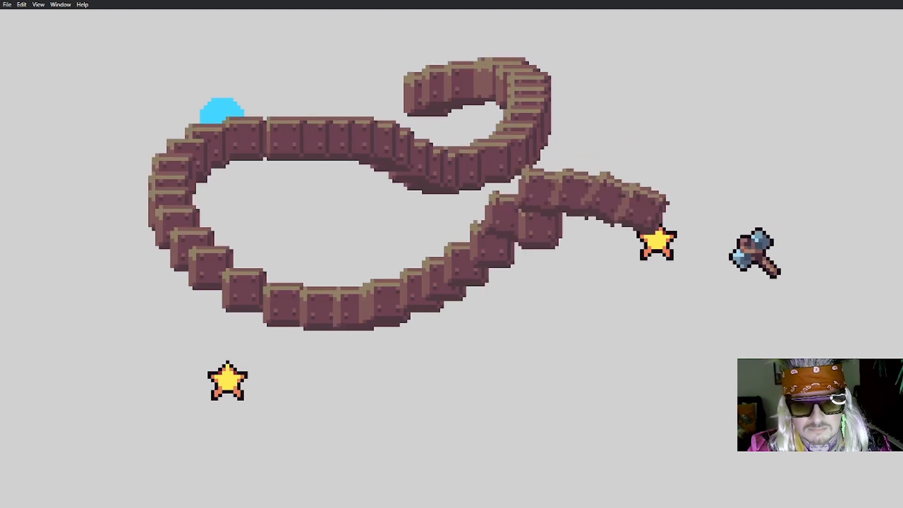
pyautogui.moveTo(795, 171)
pyautogui.mouseDown()
pyautogui.moveTo(785, 189)
pyautogui.moveTo(273, 242)
pyautogui.moveTo(641, 218)
pyautogui.moveTo(597, 182)
pyautogui.moveTo(776, 127)
pyautogui.moveTo(91, 252)
pyautogui.mouseUp()
pyautogui.moveTo(457, 360)
pyautogui.mouseDown()
pyautogui.moveTo(332, 203)
pyautogui.moveTo(315, 268)
pyautogui.mouseUp()
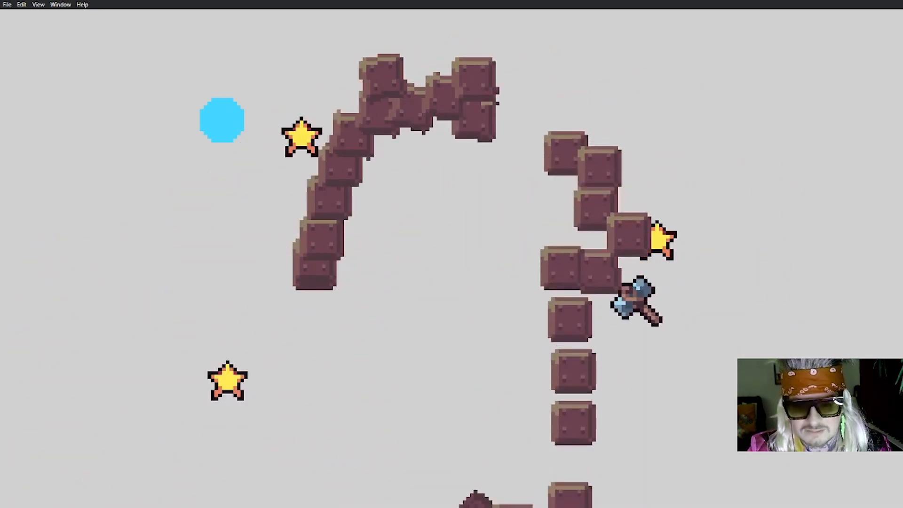
pyautogui.click(256, 200)
pyautogui.moveTo(260, 194)
pyautogui.mouseDown()
pyautogui.moveTo(367, 125)
pyautogui.moveTo(564, 286)
pyautogui.moveTo(475, 136)
pyautogui.moveTo(633, 101)
pyautogui.moveTo(615, 290)
pyautogui.moveTo(736, 278)
pyautogui.mouseUp()
pyautogui.moveTo(586, 252)
pyautogui.mouseDown()
pyautogui.moveTo(353, 332)
pyautogui.moveTo(397, 52)
pyautogui.moveTo(804, 99)
pyautogui.mouseUp()
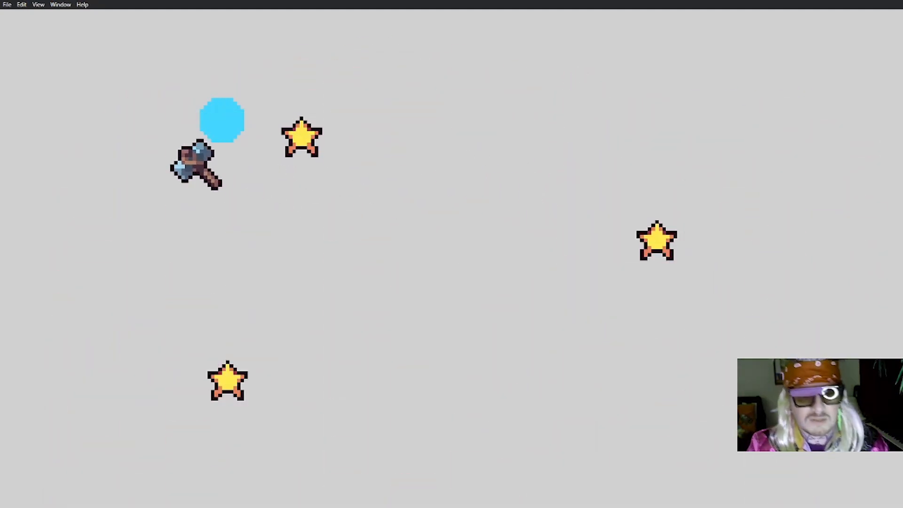
pyautogui.moveTo(195, 165); pyautogui.dragTo(546, 316)
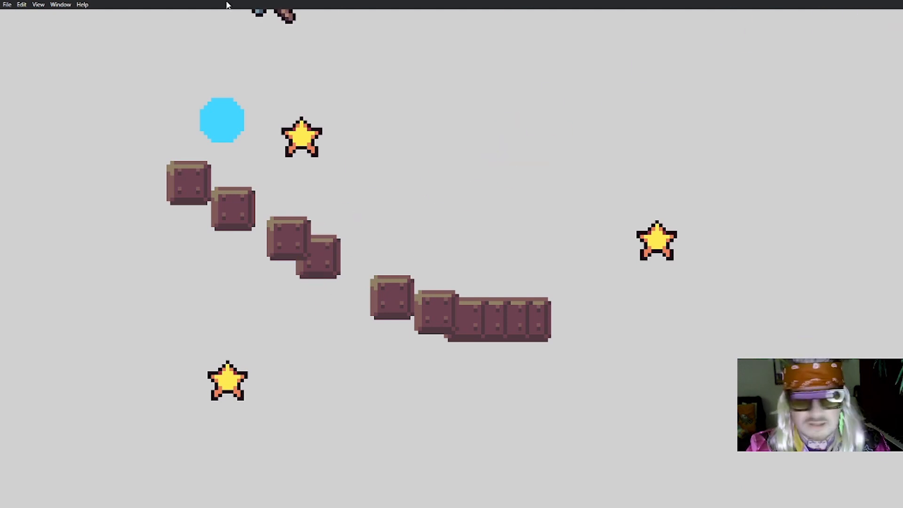
pyautogui.click(35, 5)
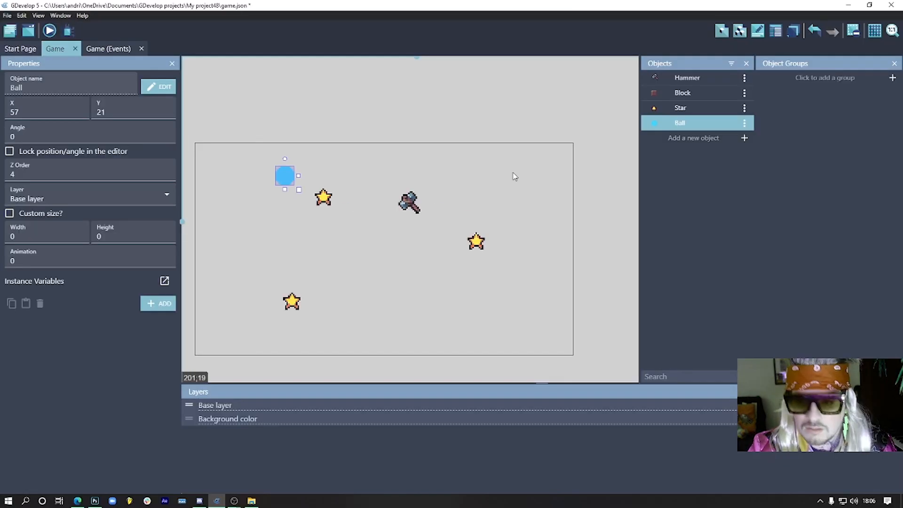
# Add the Destroy when outside of the screen behavior to the Block object.
pyautogui.click(613, 107)
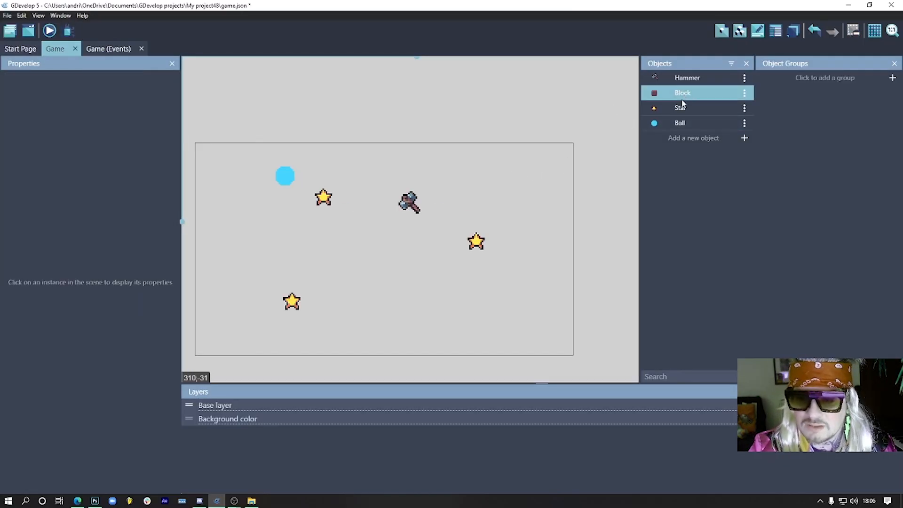
pyautogui.doubleClick(683, 94)
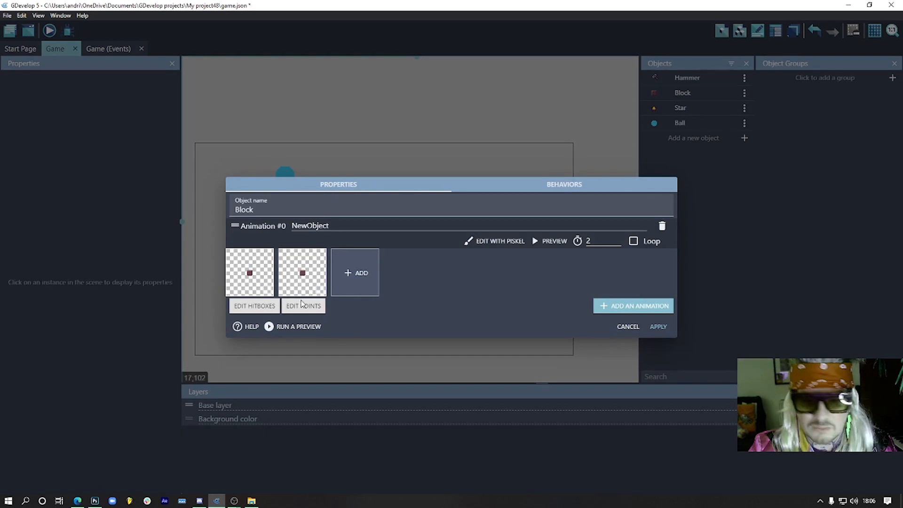
pyautogui.click(544, 186)
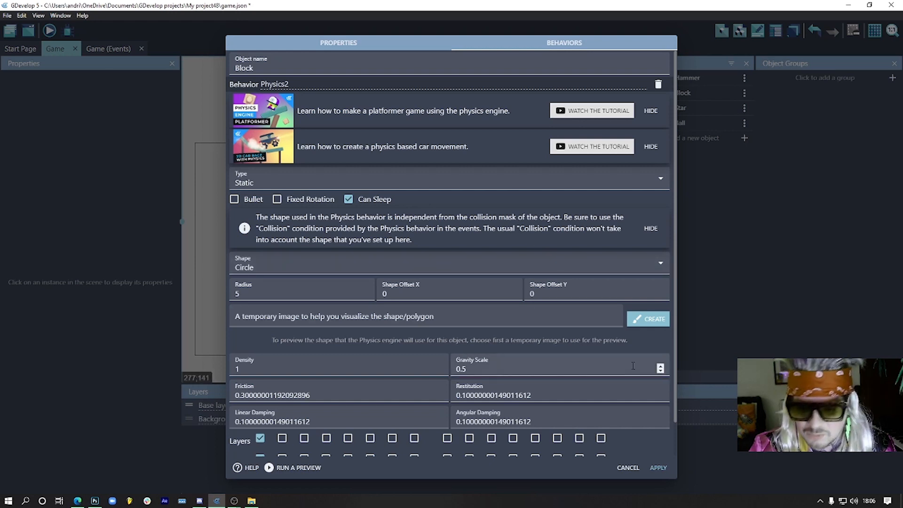
pyautogui.scroll(-1, 563, 272)
pyautogui.scroll(1, 564, 273)
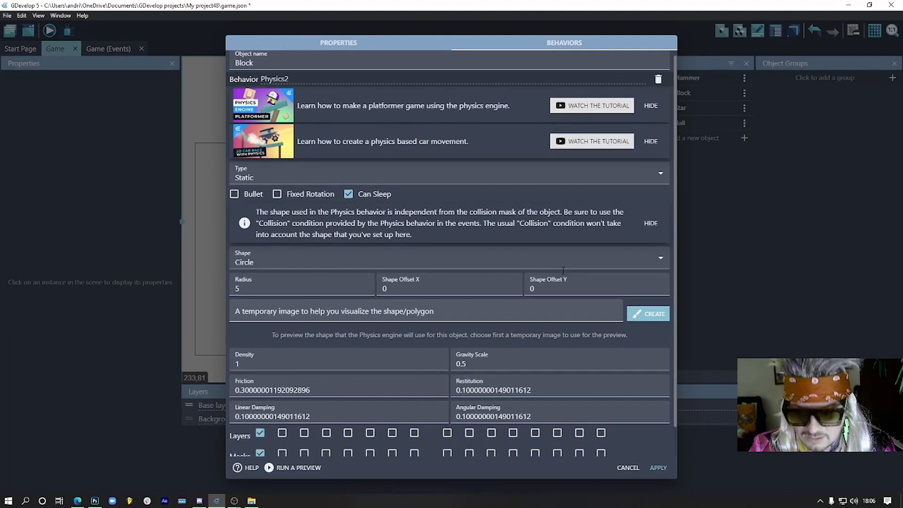
pyautogui.scroll(-1, 584, 438)
pyautogui.click(618, 448)
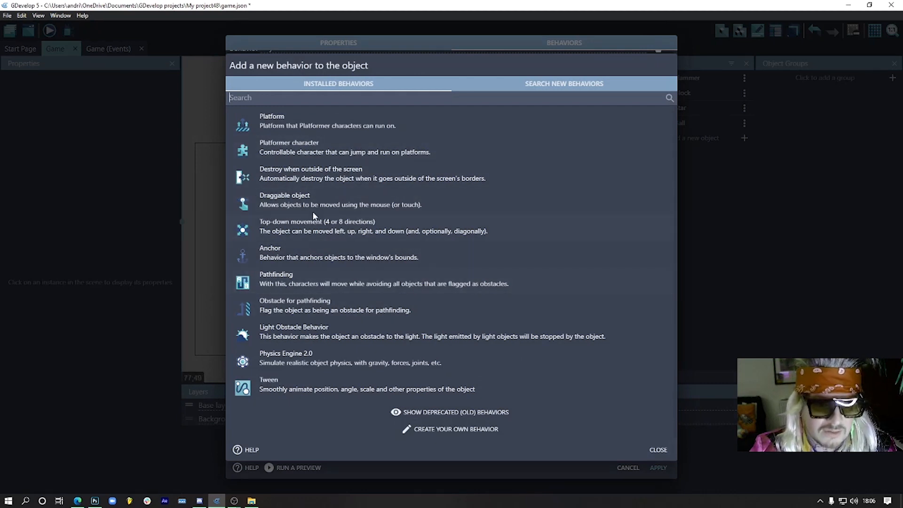
pyautogui.click(402, 177)
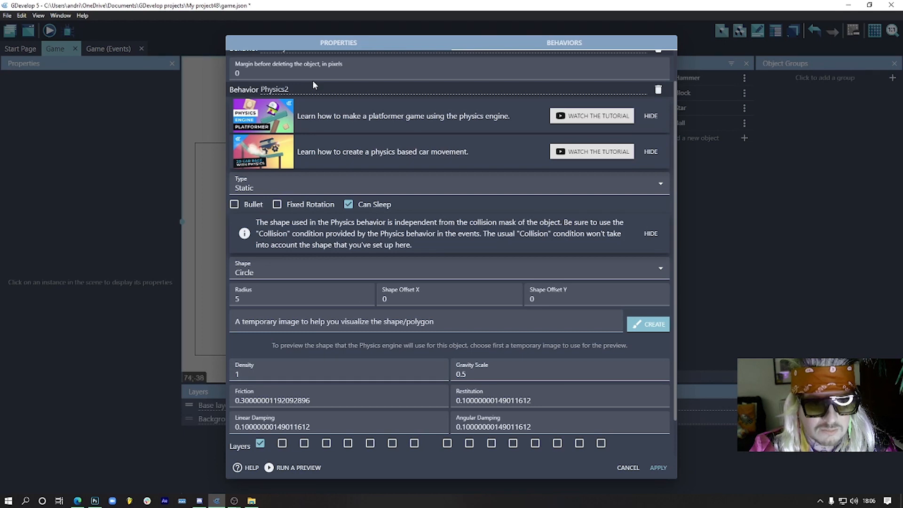
# Set the Block's DestroyOutside margin before deletion to 100 pixels and apply the behavior settings.
pyautogui.scroll(1, 310, 85)
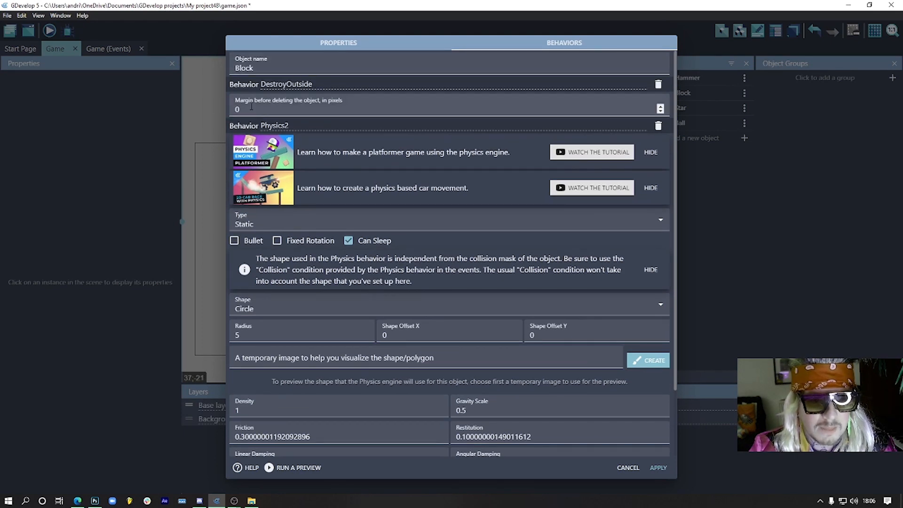
pyautogui.moveTo(246, 109); pyautogui.dragTo(226, 114)
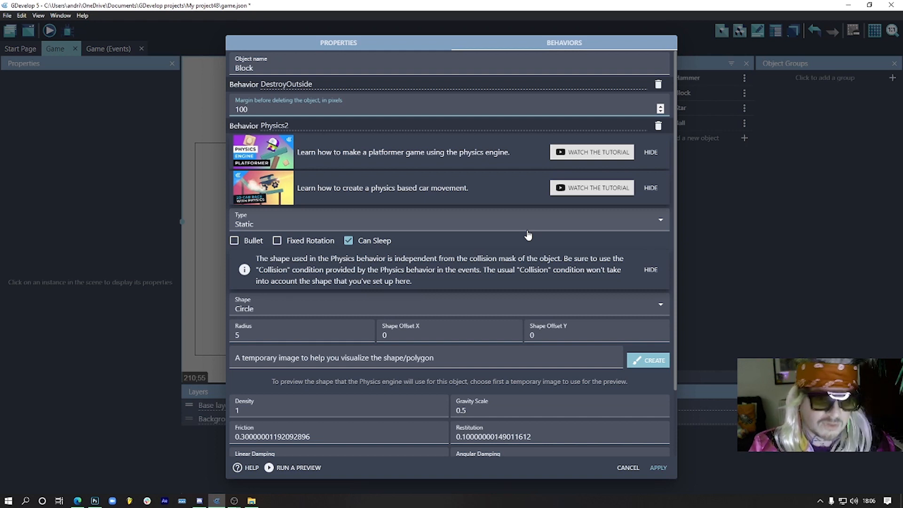
pyautogui.click(658, 467)
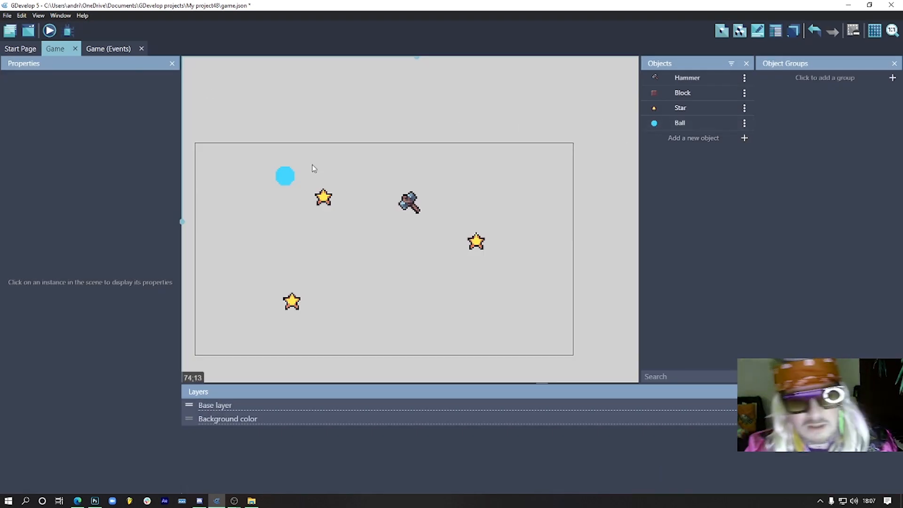
# Move the Ball instance slightly upward in the scene to about X 57, Y 17.
pyautogui.moveTo(289, 177)
pyautogui.mouseDown()
pyautogui.moveTo(380, 182)
pyautogui.moveTo(280, 172)
pyautogui.moveTo(317, 179)
pyautogui.moveTo(299, 188)
pyautogui.moveTo(275, 165)
pyautogui.moveTo(279, 176)
pyautogui.mouseUp()
pyautogui.click(339, 173)
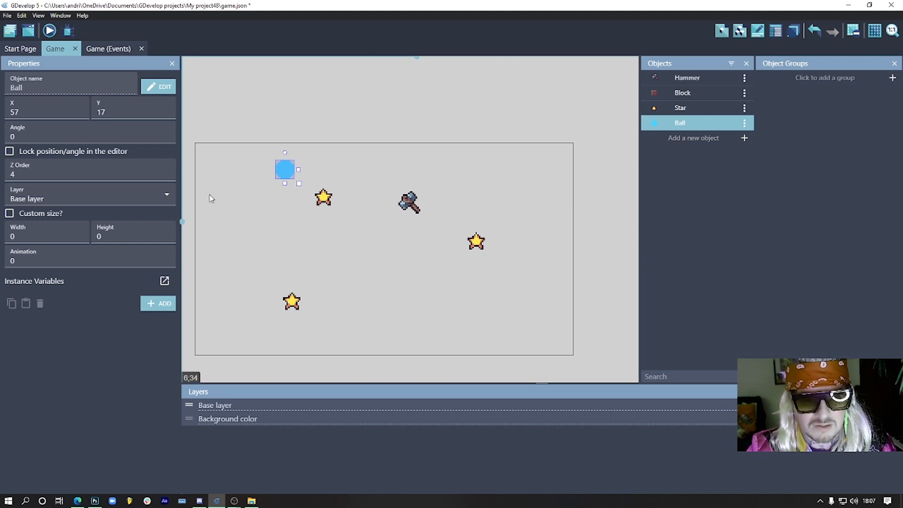
# Move the Ball to about X 80, Y 16 and add the Physics Engine 2.0 behavior to the Ball object.
pyautogui.moveTo(288, 173); pyautogui.dragTo(323, 174)
pyautogui.doubleClick(656, 123)
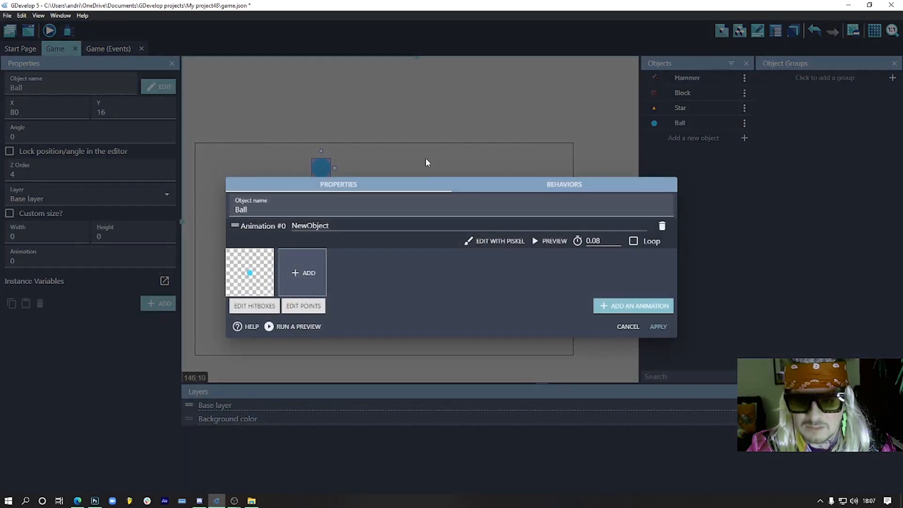
pyautogui.click(534, 184)
pyautogui.click(611, 266)
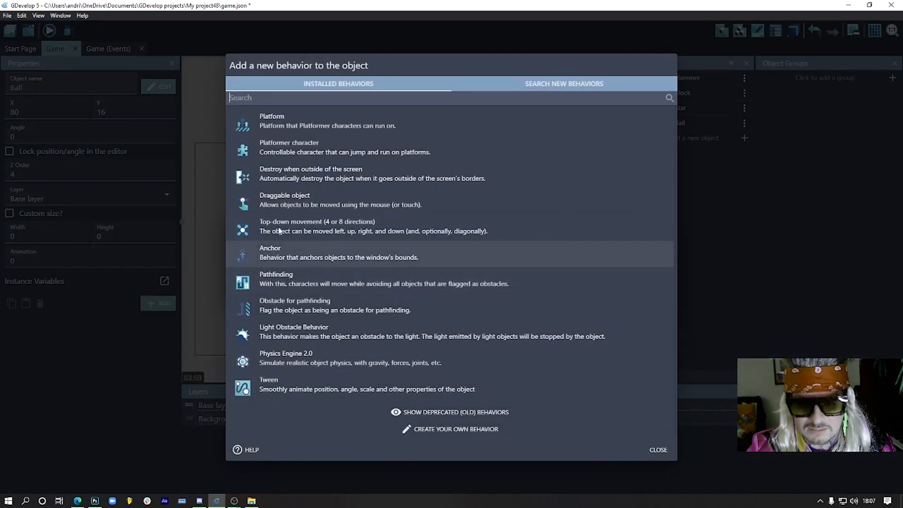
pyautogui.click(295, 357)
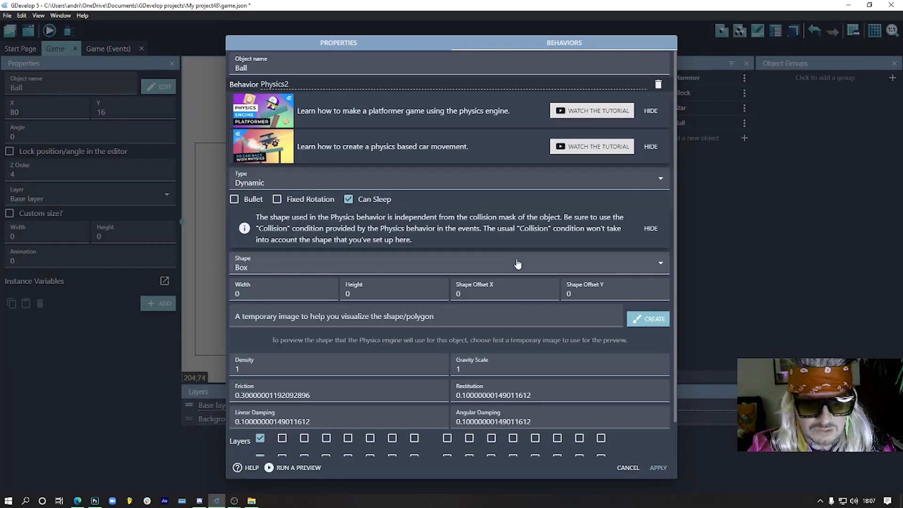
# Make the Ball's physics body Static with a Circle shape and a radius of 4.
pyautogui.click(290, 181)
pyautogui.click(271, 202)
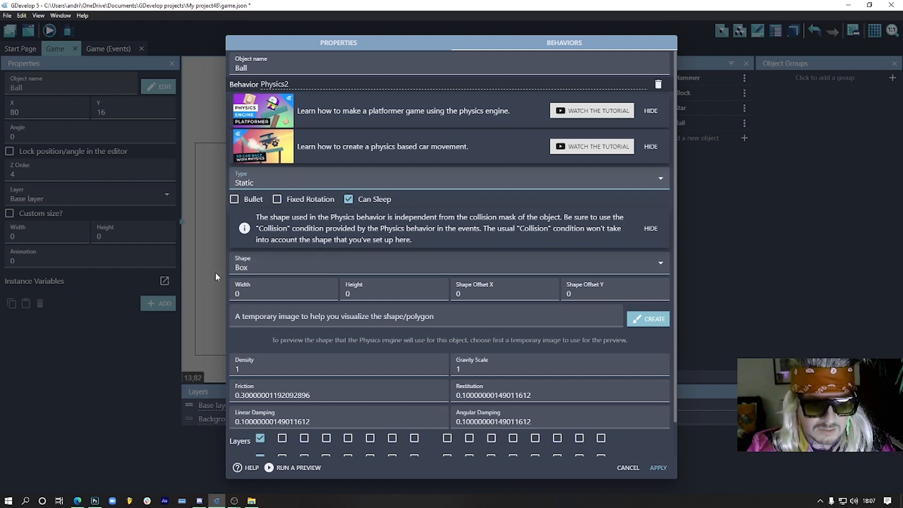
pyautogui.click(267, 269)
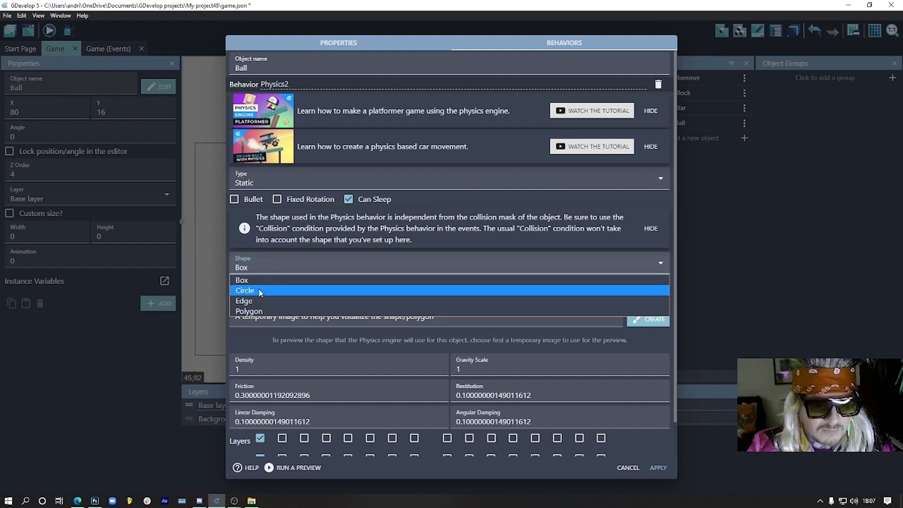
pyautogui.click(261, 291)
pyautogui.click(286, 291)
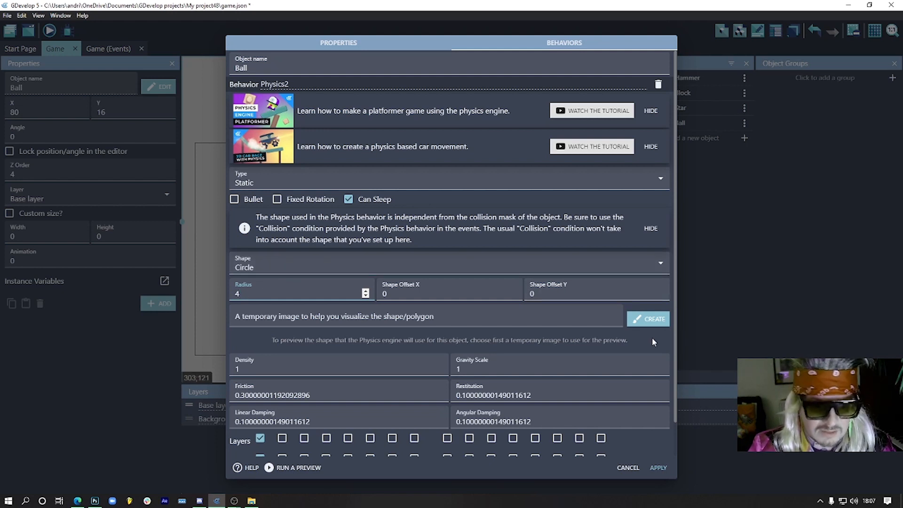
# Set the Ball's physics density to 5, gravity scale to 0.3 and restitution to 0.6.
pyautogui.scroll(-1, 649, 339)
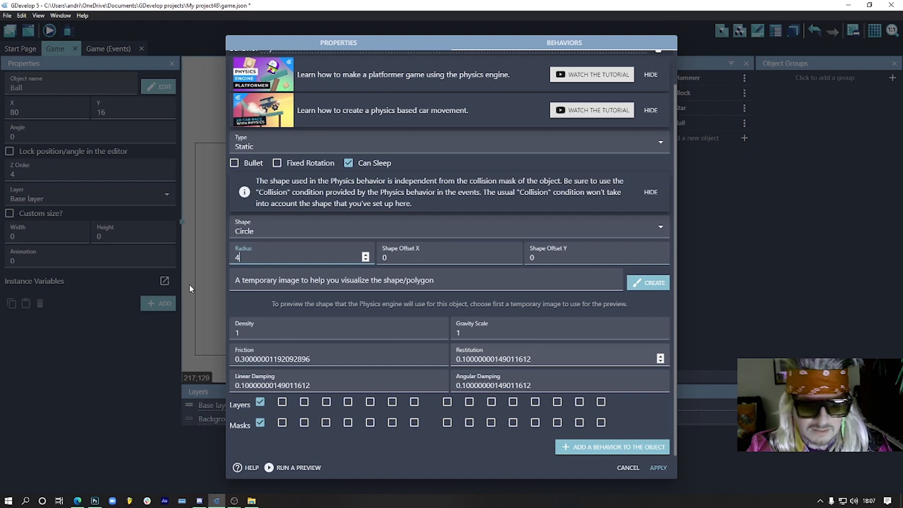
pyautogui.doubleClick(245, 333)
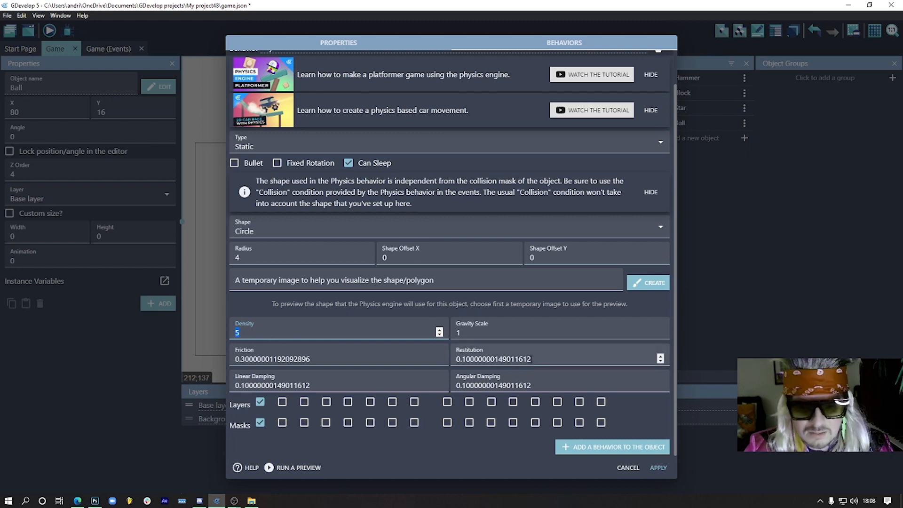
pyautogui.click(492, 333)
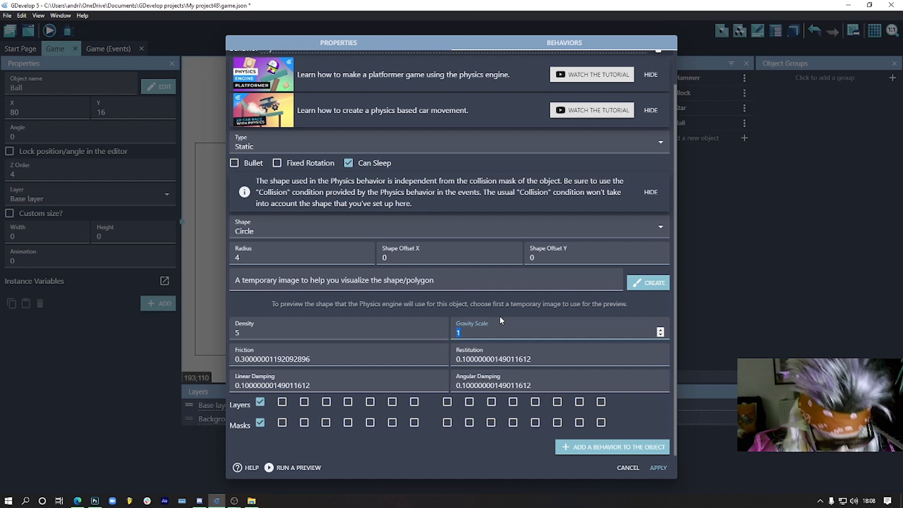
pyautogui.write('0.3')
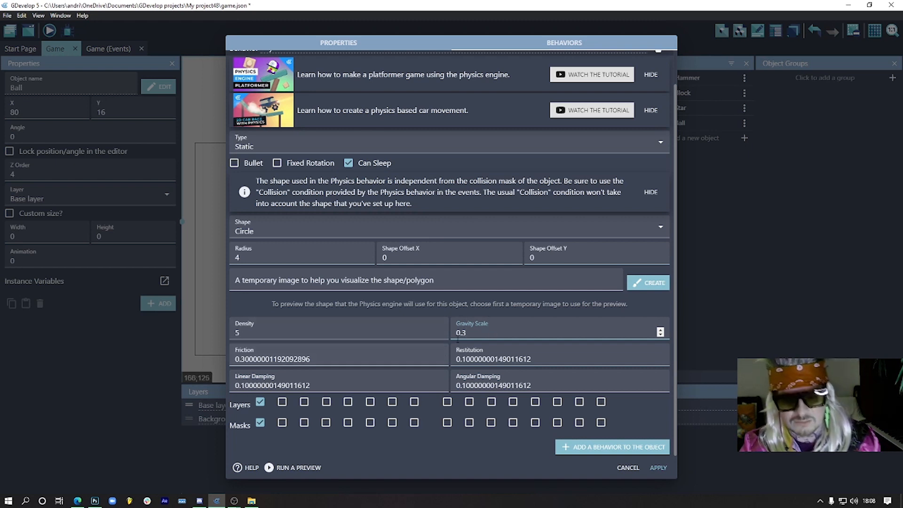
pyautogui.click(96, 501)
pyautogui.moveTo(552, 358); pyautogui.dragTo(461, 368)
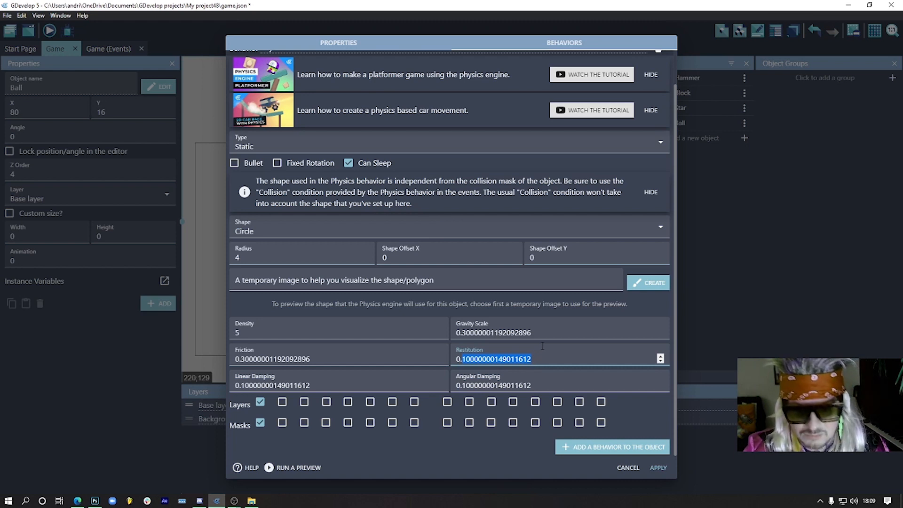
pyautogui.write('6')
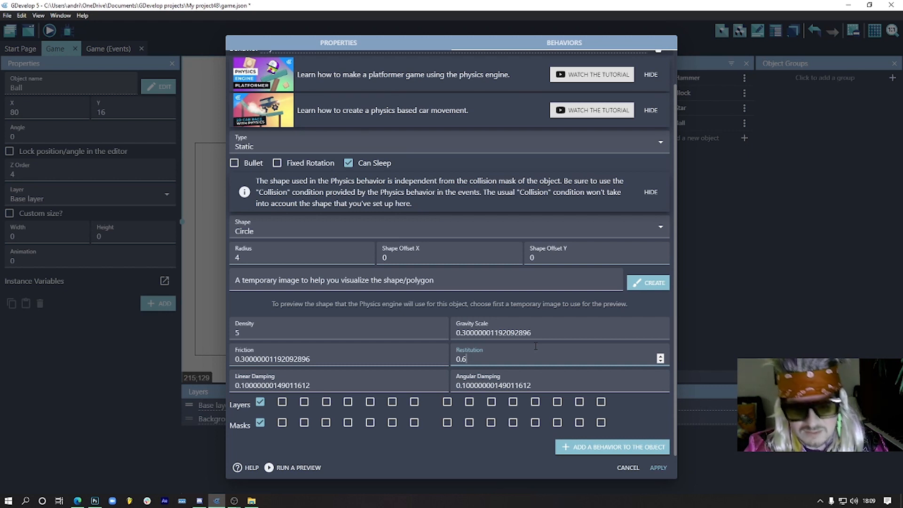
# Set the Ball's angular and linear damping to 0 and apply the behavior settings.
pyautogui.moveTo(539, 385); pyautogui.dragTo(233, 385)
pyautogui.write('0')
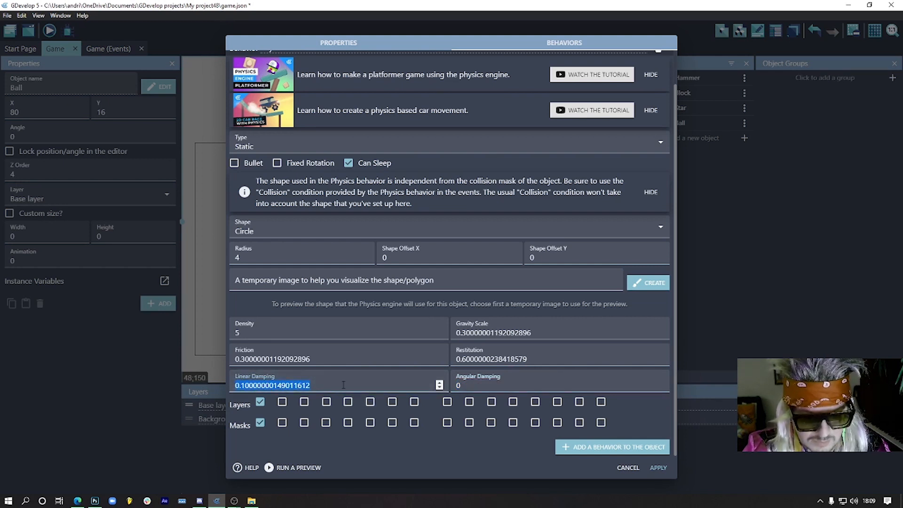
pyautogui.write('0')
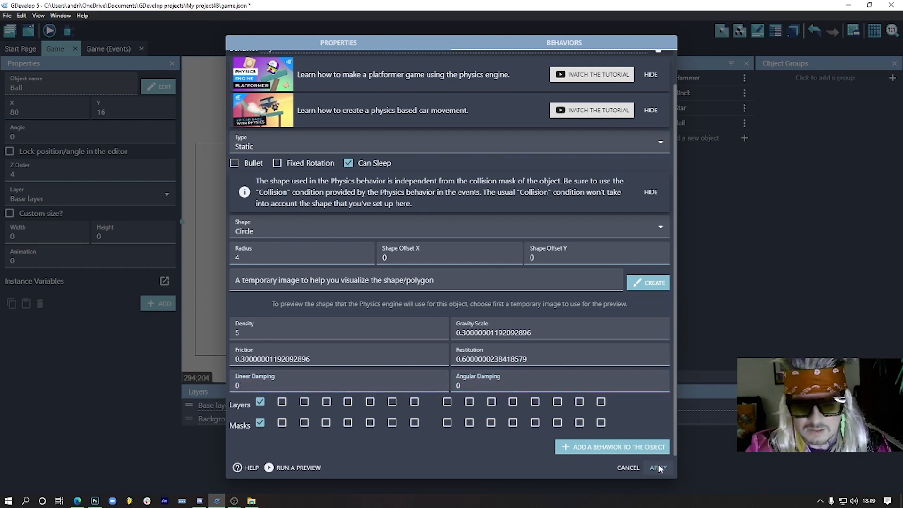
pyautogui.click(657, 468)
# Move the Ball to about X 47, Y 18 and shift the three Stars slightly lower in the scene.
pyautogui.click(312, 170)
pyautogui.moveTo(311, 171); pyautogui.dragTo(260, 173)
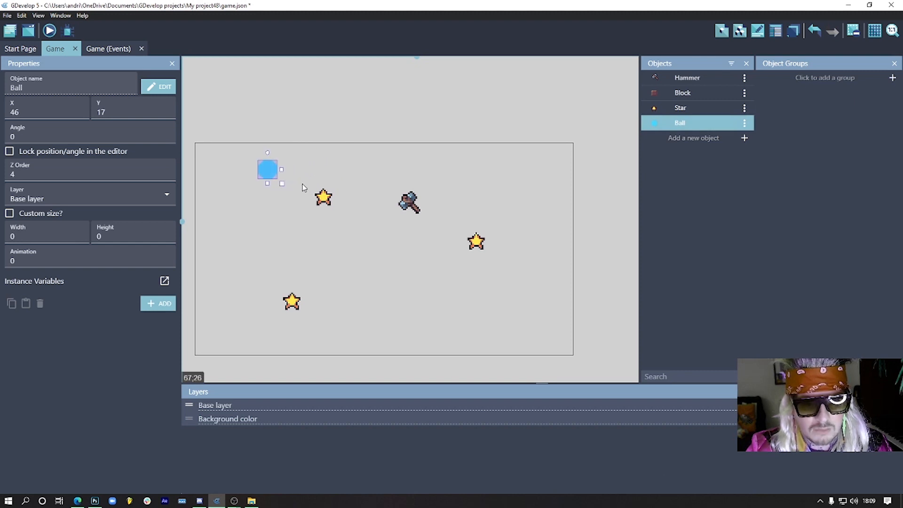
pyautogui.moveTo(324, 198); pyautogui.dragTo(337, 220)
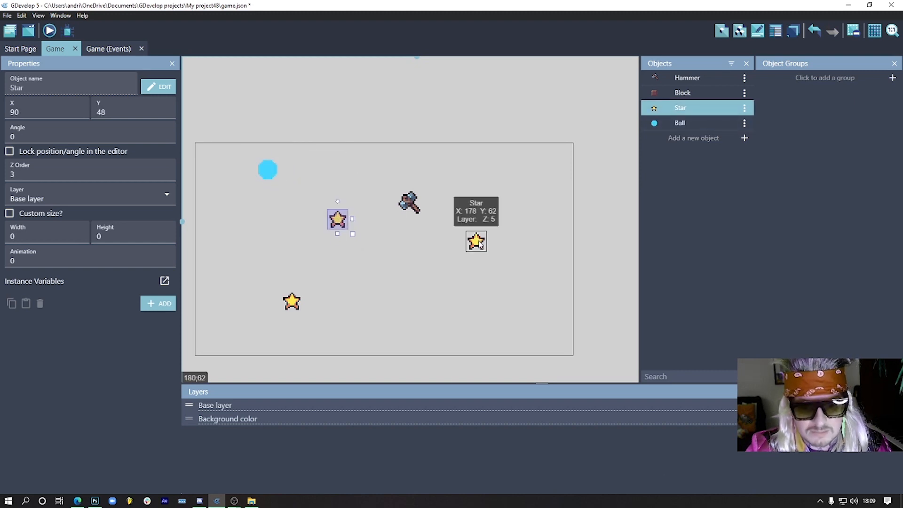
pyautogui.moveTo(479, 244); pyautogui.dragTo(481, 274)
pyautogui.click(302, 303)
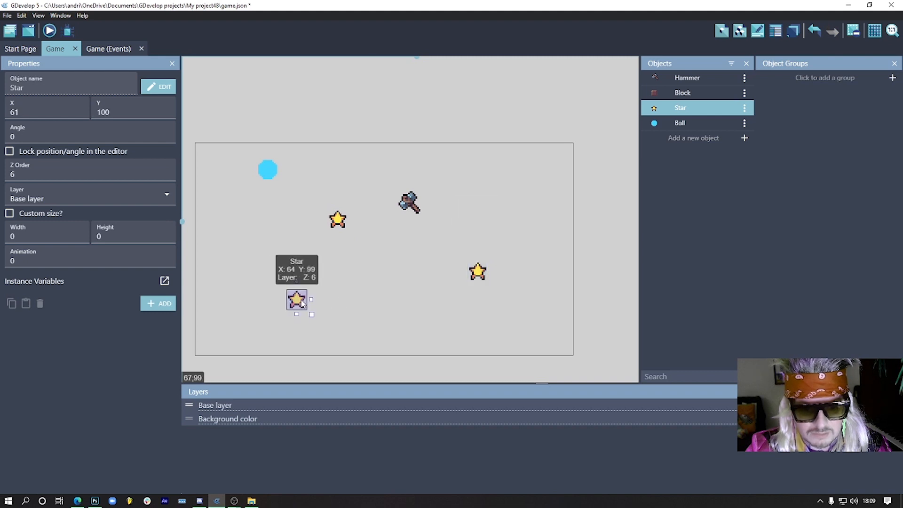
pyautogui.moveTo(303, 304); pyautogui.dragTo(304, 305)
pyautogui.moveTo(343, 216); pyautogui.dragTo(343, 211)
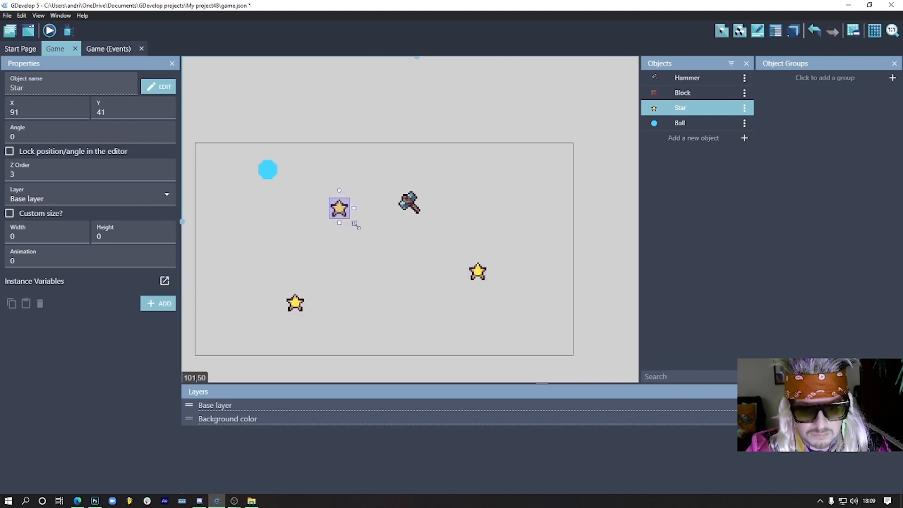
pyautogui.click(337, 266)
pyautogui.moveTo(268, 170); pyautogui.dragTo(270, 171)
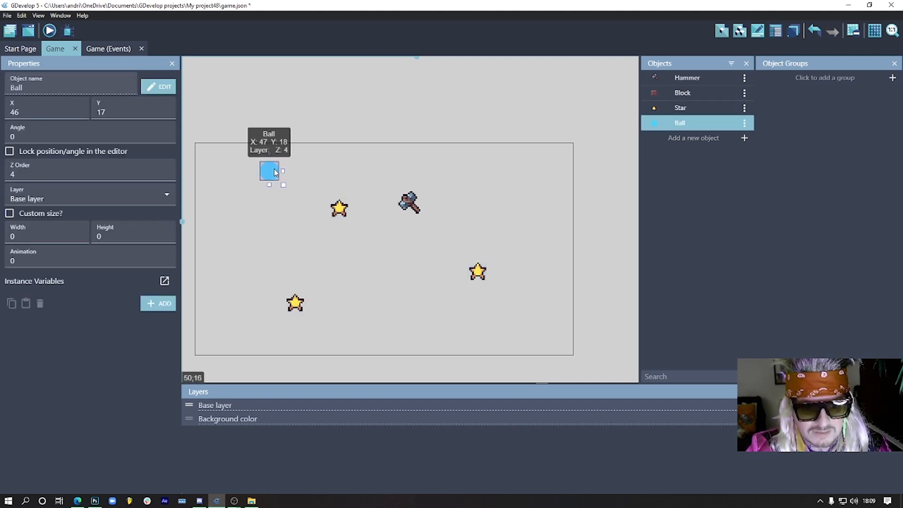
pyautogui.moveTo(334, 212); pyautogui.dragTo(328, 215)
pyautogui.click(447, 292)
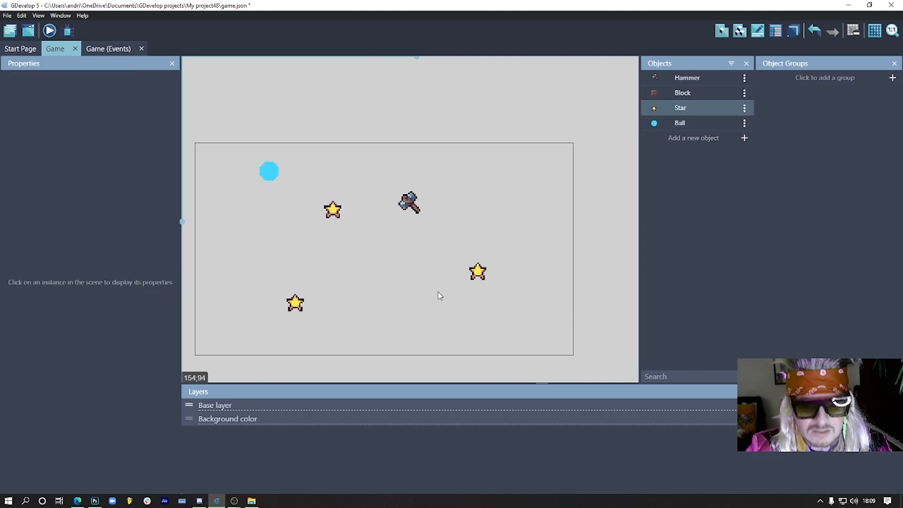
# Test the static Ball in a game preview by drawing a block trail with the hammer, and close the preview.
pyautogui.click(69, 31)
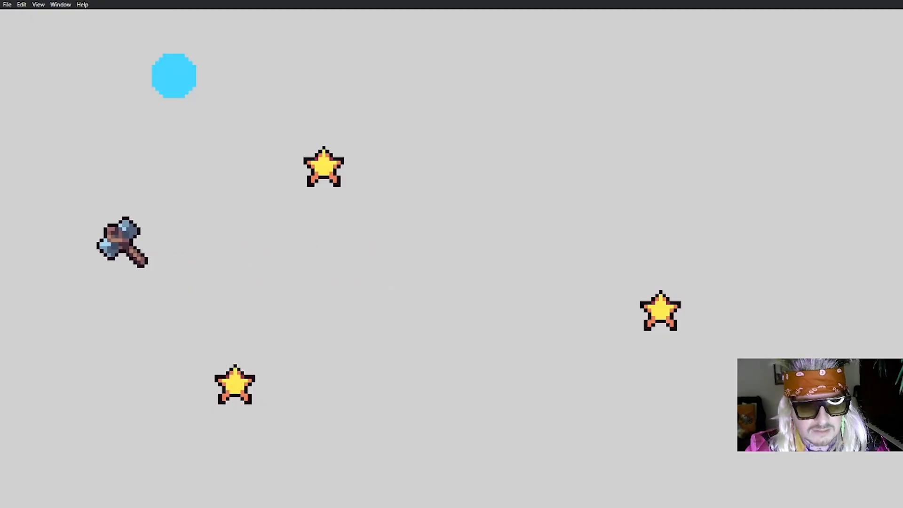
pyautogui.moveTo(91, 246)
pyautogui.mouseDown()
pyautogui.moveTo(235, 279)
pyautogui.moveTo(157, 125)
pyautogui.moveTo(262, 76)
pyautogui.moveTo(99, 162)
pyautogui.moveTo(384, 330)
pyautogui.mouseUp()
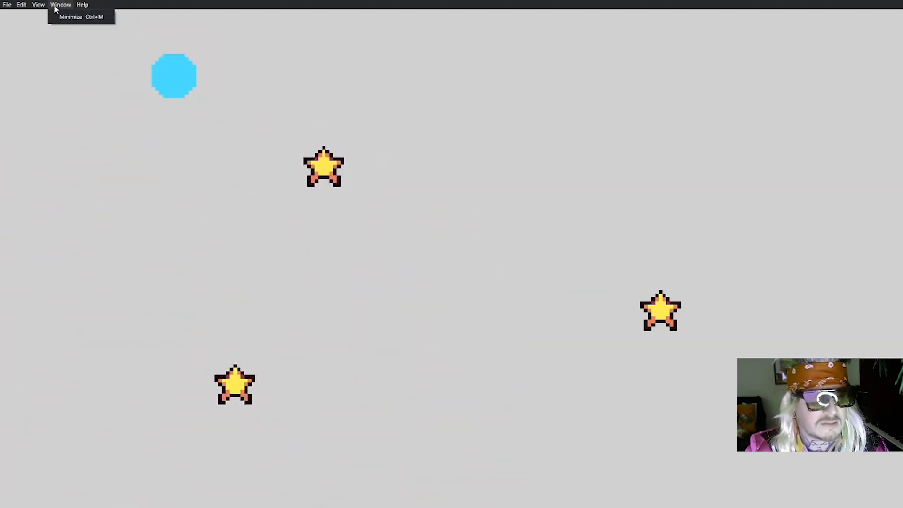
pyautogui.click(38, 5)
pyautogui.click(72, 71)
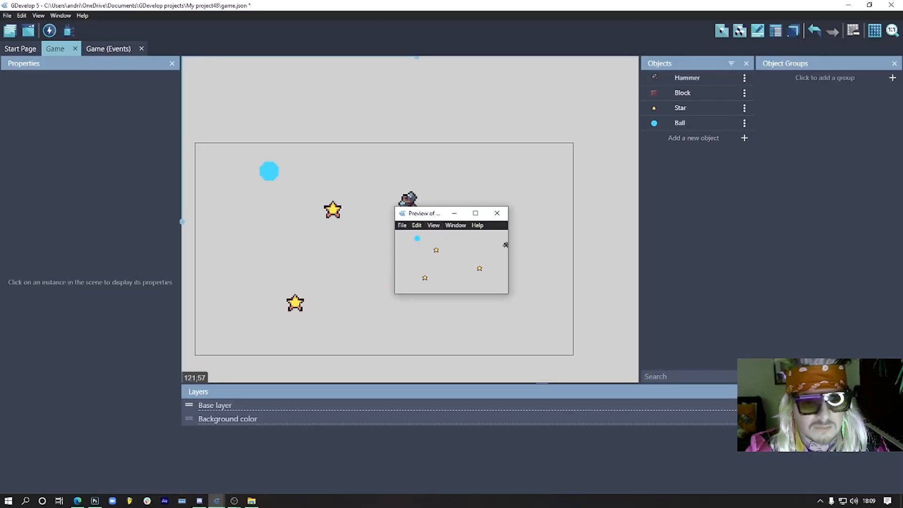
pyautogui.click(497, 213)
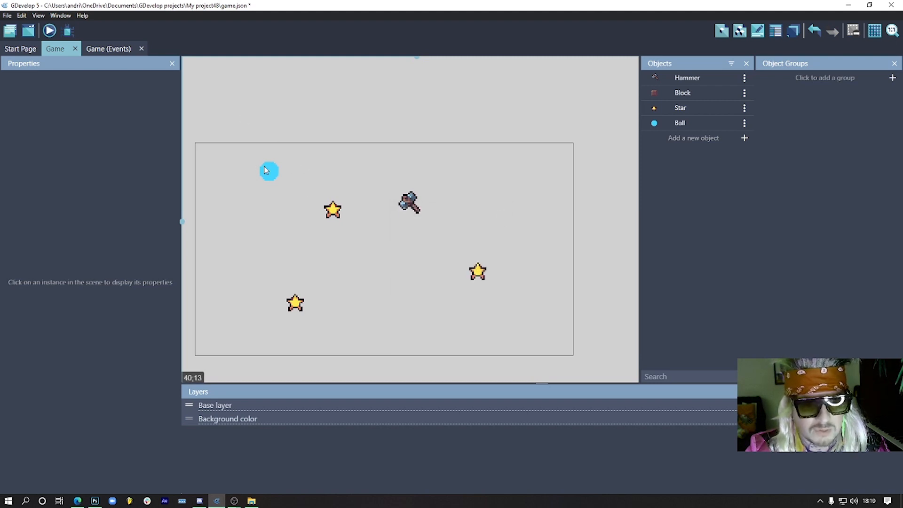
# Add an action setting the Ball as dynamic to the event that creates Blocks while the mouse button is down.
pyautogui.click(108, 49)
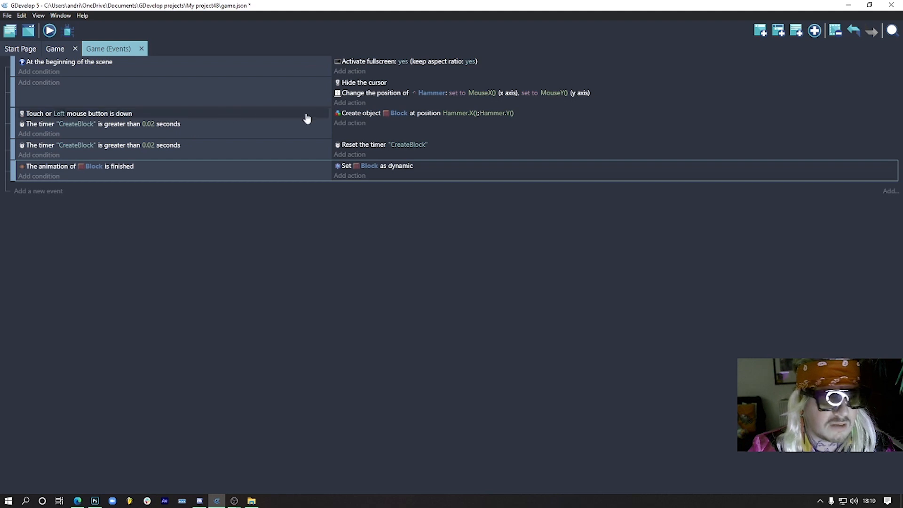
pyautogui.click(350, 123)
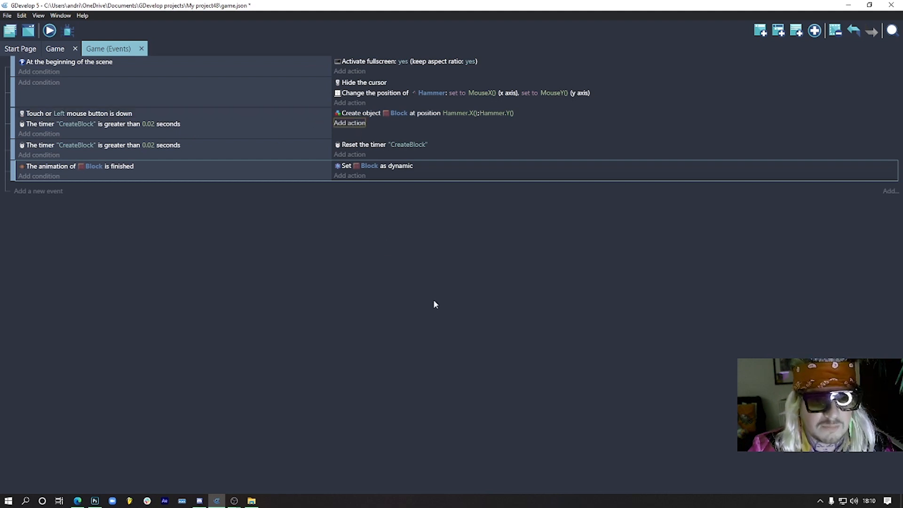
pyautogui.click(77, 239)
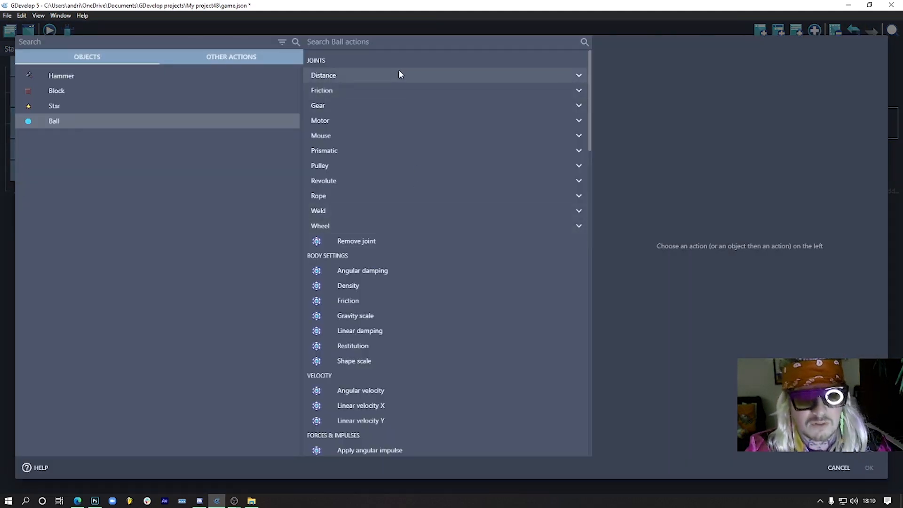
pyautogui.write('dyn')
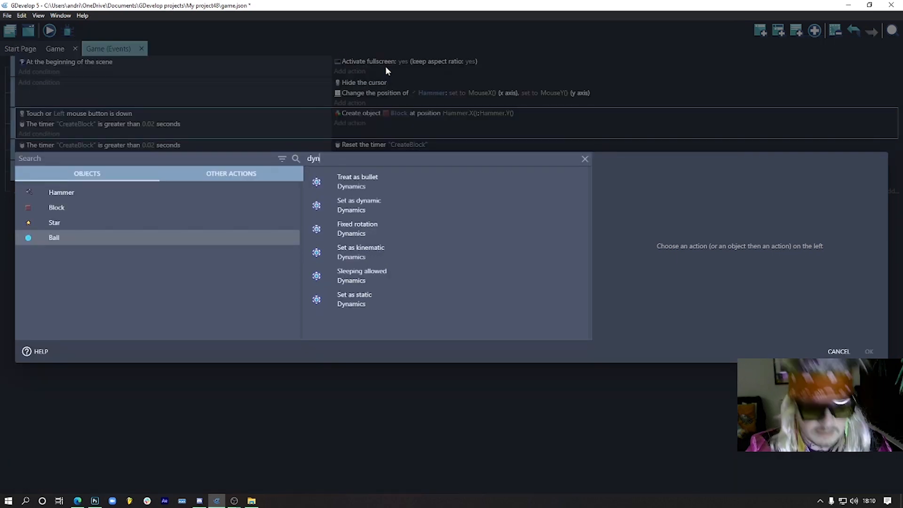
pyautogui.click(392, 205)
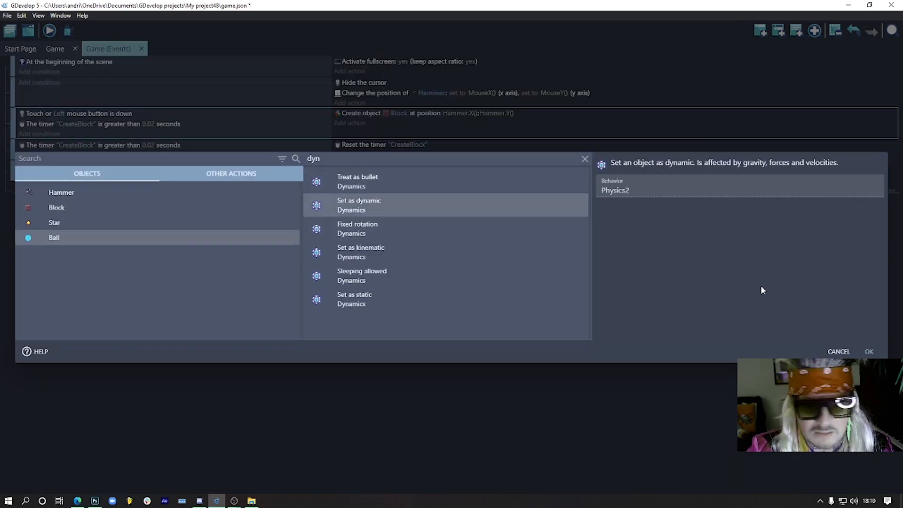
pyautogui.click(869, 351)
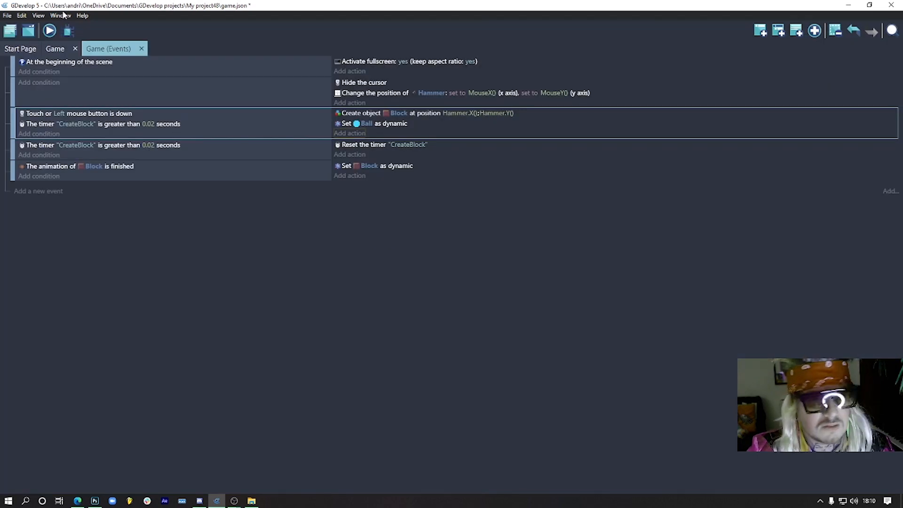
# Test the Ball's release in a game preview by drawing a block trail beneath it, and close the preview.
pyautogui.click(49, 31)
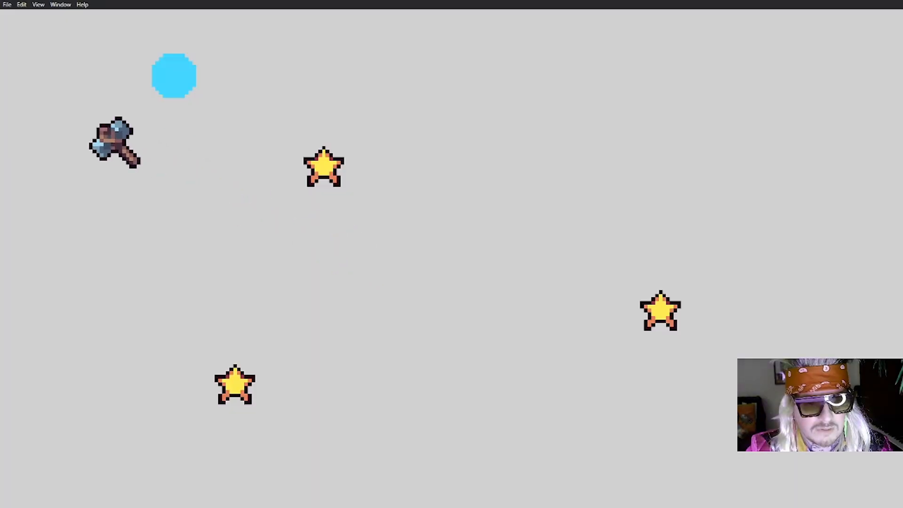
pyautogui.moveTo(44, 127)
pyautogui.mouseDown()
pyautogui.moveTo(129, 182)
pyautogui.moveTo(346, 173)
pyautogui.mouseUp()
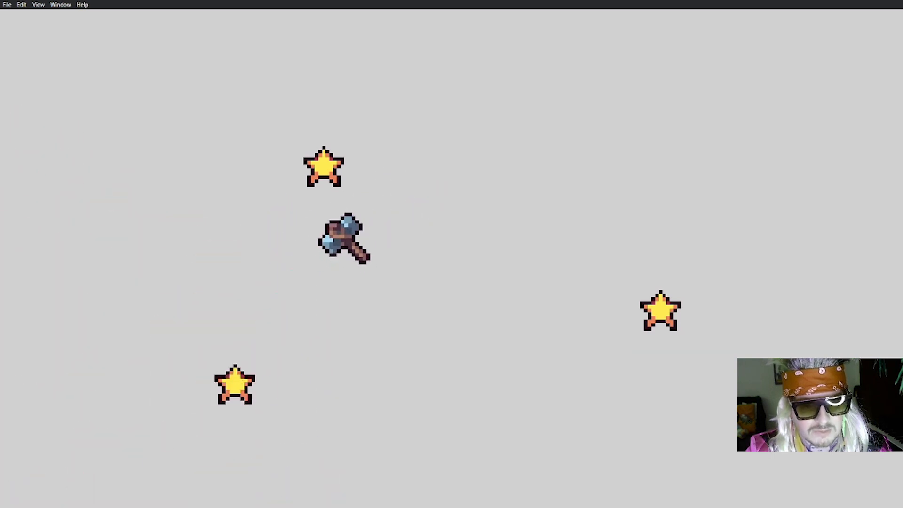
pyautogui.click(38, 5)
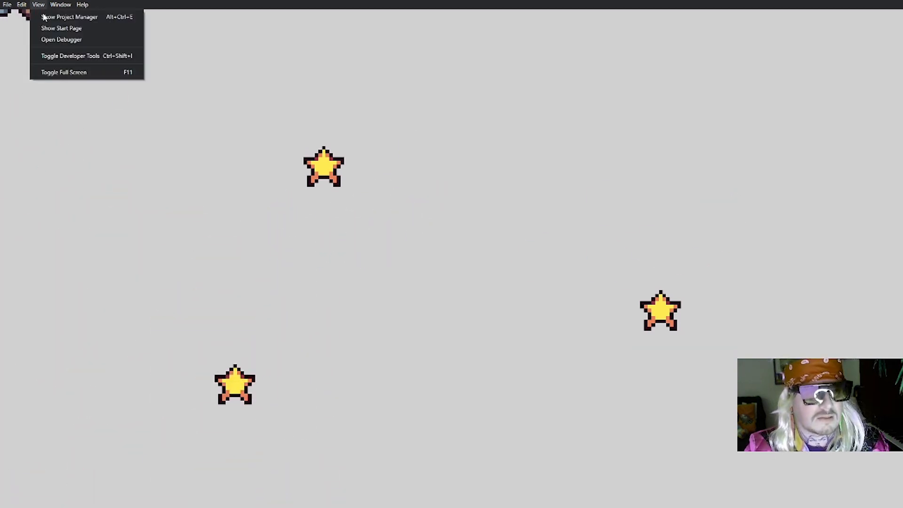
pyautogui.click(66, 73)
pyautogui.click(497, 213)
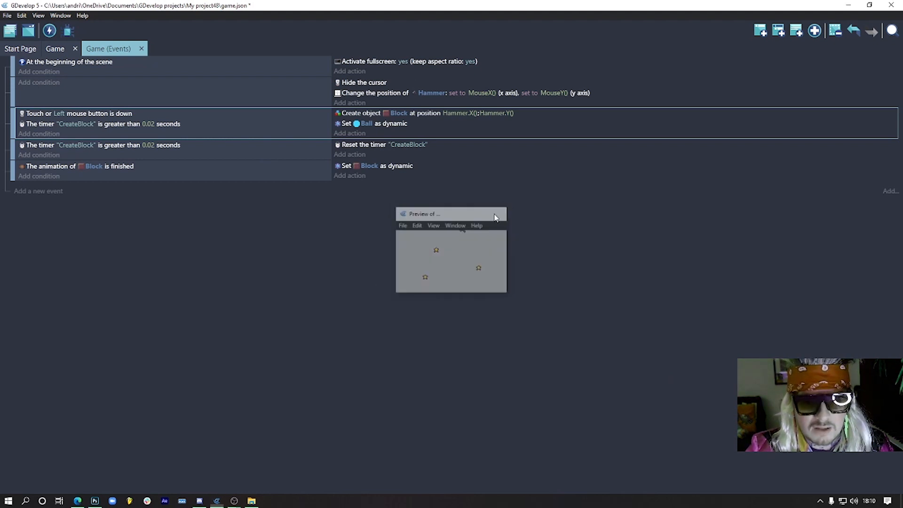
pyautogui.click(207, 178)
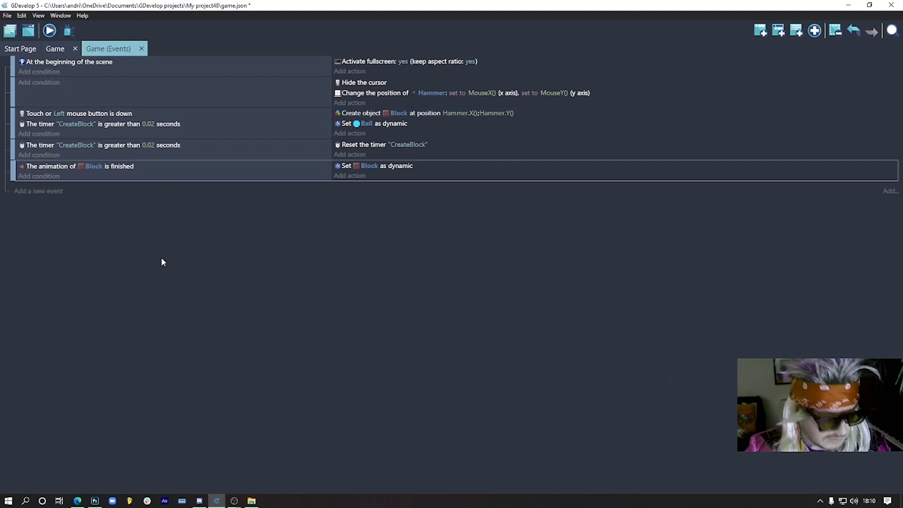
# Add a new event at the end of the list with a condition checking that the Escape key is pressed.
pyautogui.click(760, 32)
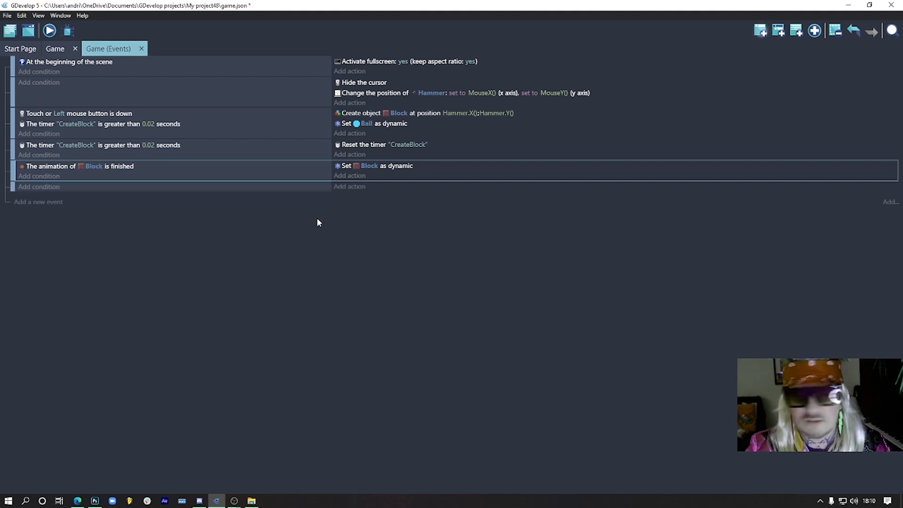
pyautogui.click(49, 190)
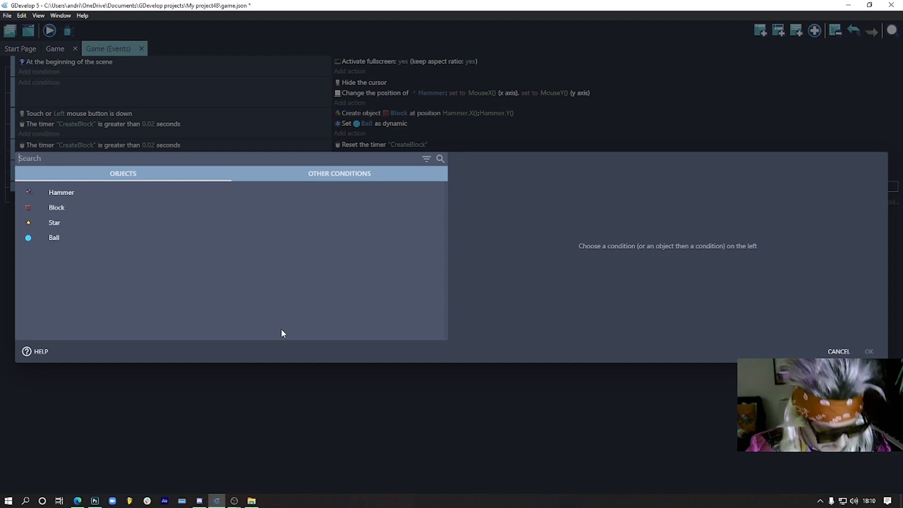
pyautogui.write('kr')
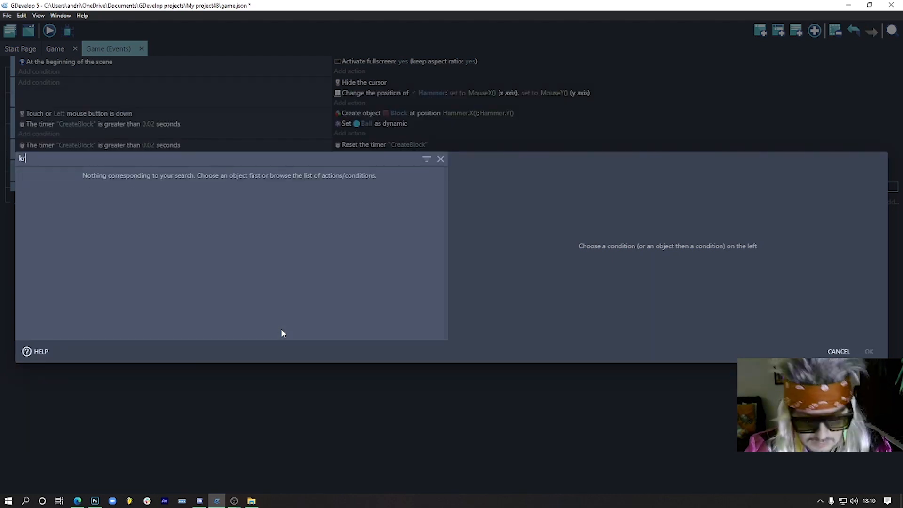
pyautogui.press('BackSpace')
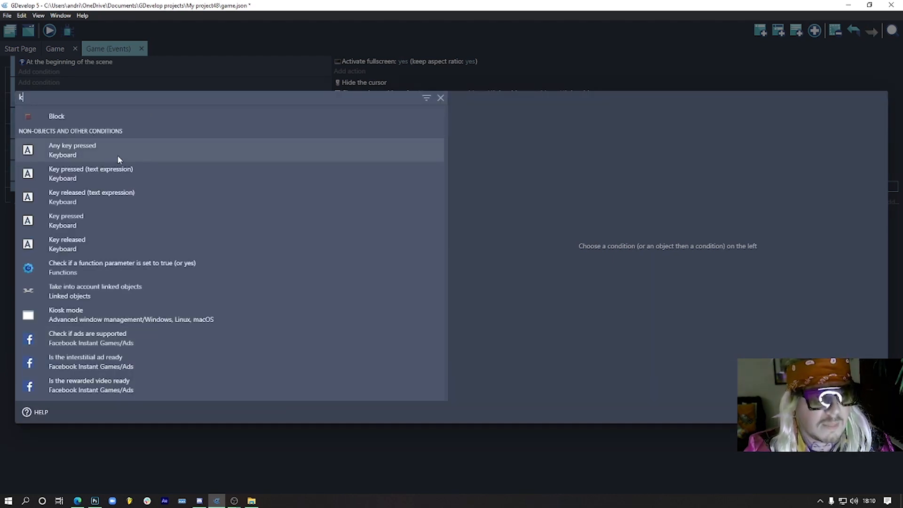
pyautogui.click(123, 219)
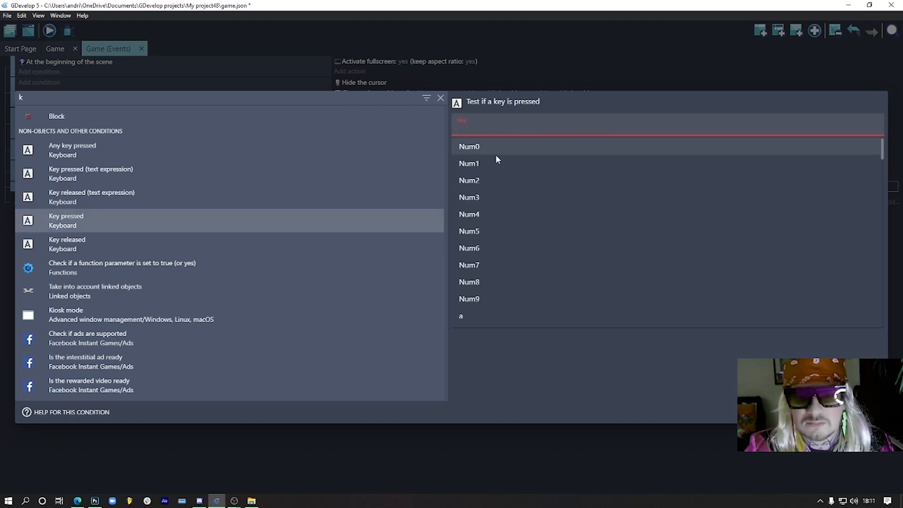
pyautogui.write('es')
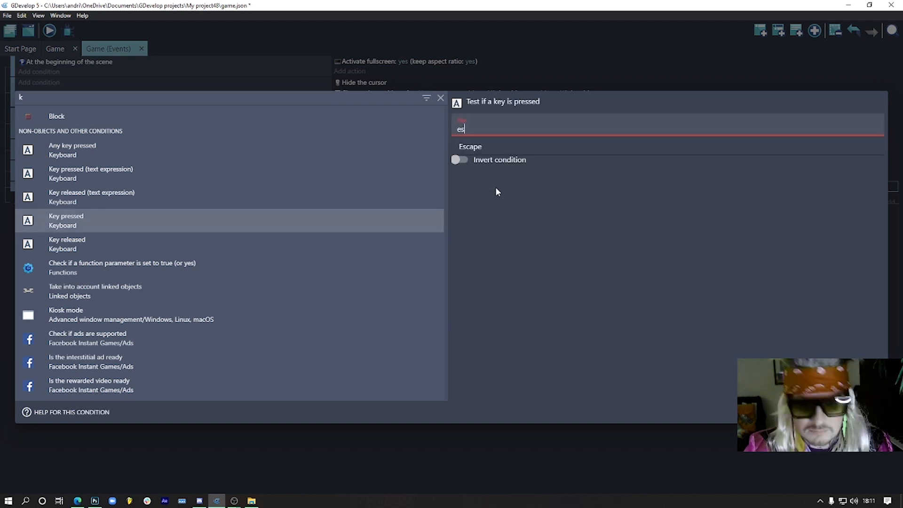
pyautogui.click(485, 151)
pyautogui.click(870, 412)
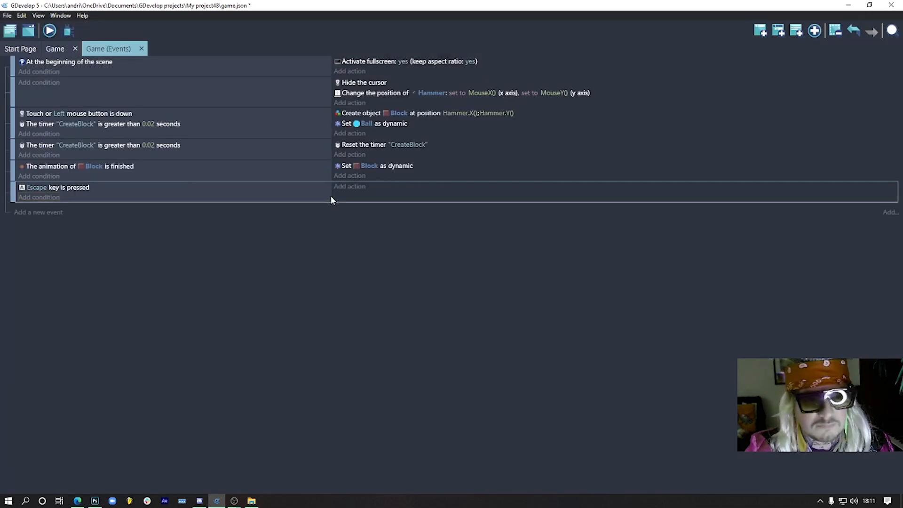
# Add a Trigger once condition to the Escape key event.
pyautogui.click(55, 198)
pyautogui.write('tr')
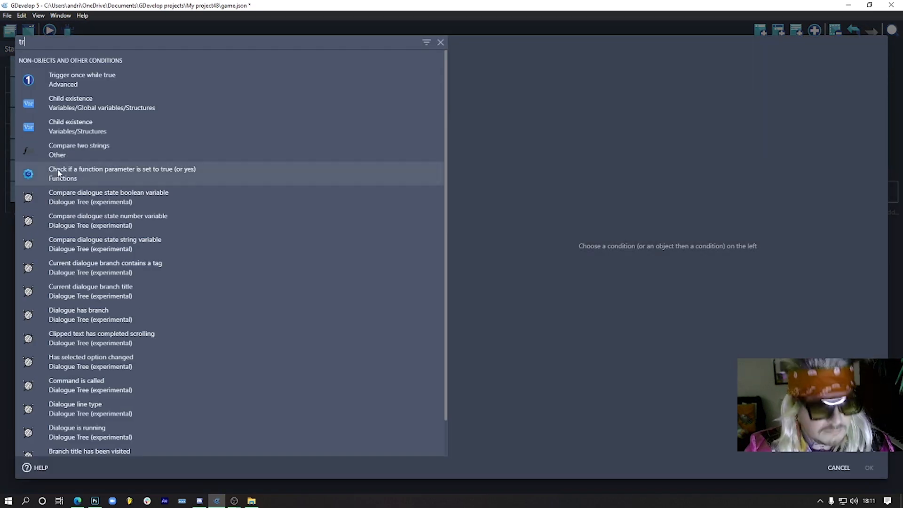
pyautogui.click(110, 85)
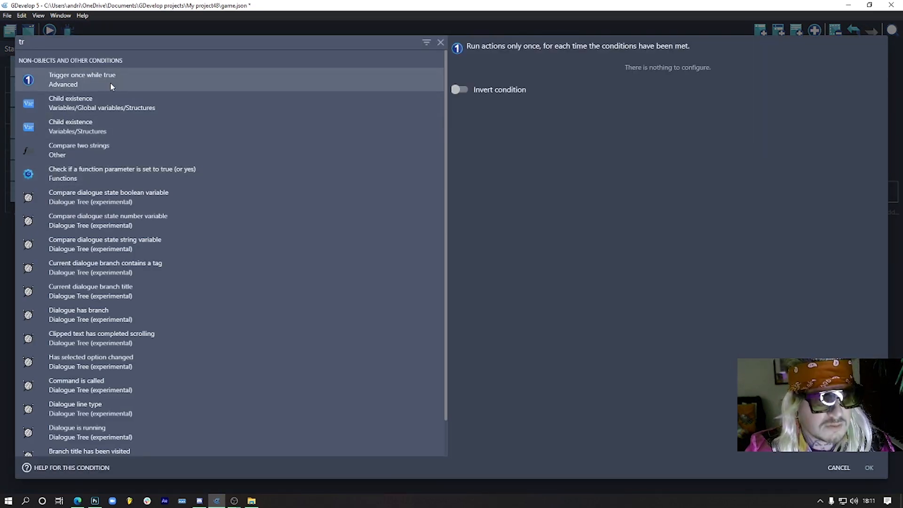
pyautogui.click(869, 467)
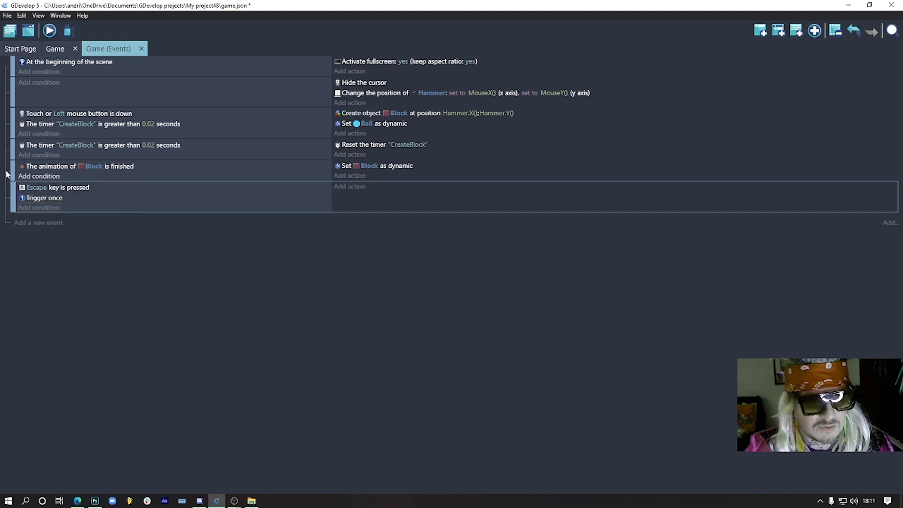
# Add an action to the Escape key event that pauses the scene and starts "Game".
pyautogui.click(357, 186)
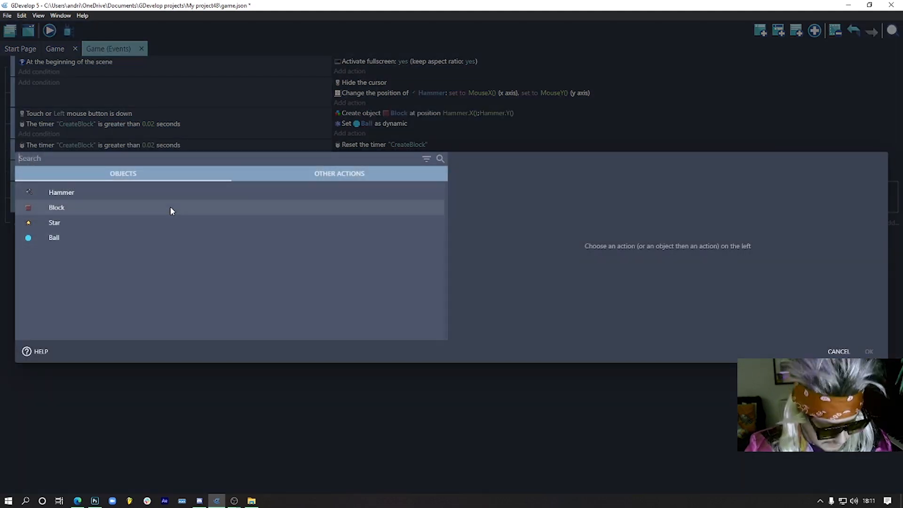
pyautogui.write('st')
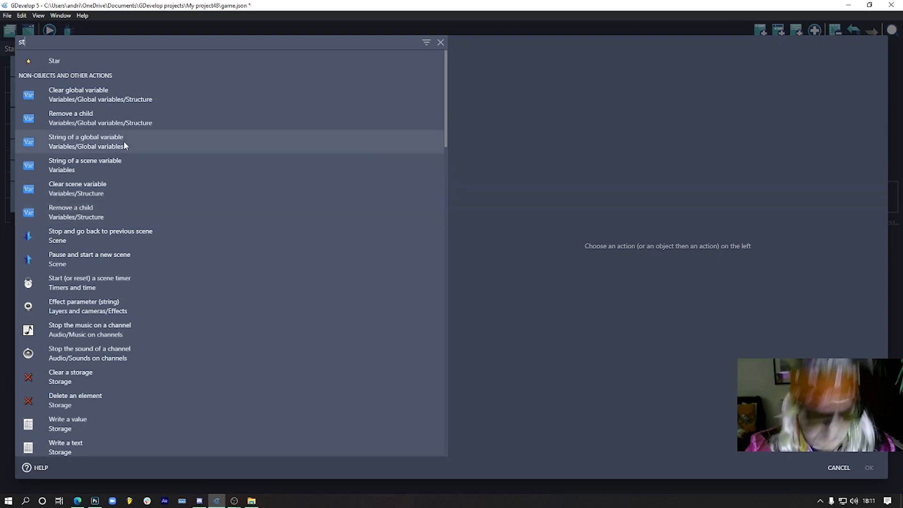
pyautogui.press('BackSpace')
pyautogui.press('BackSpace')
pyautogui.write('pau')
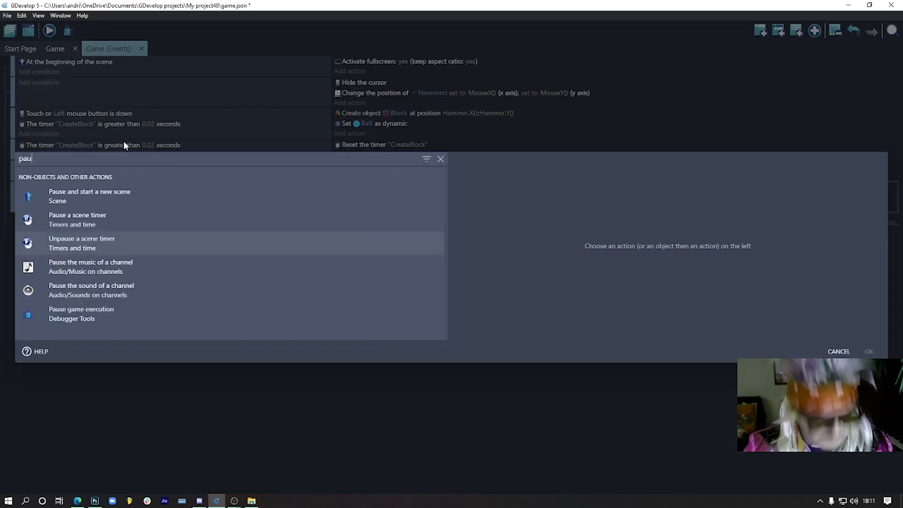
pyautogui.click(141, 197)
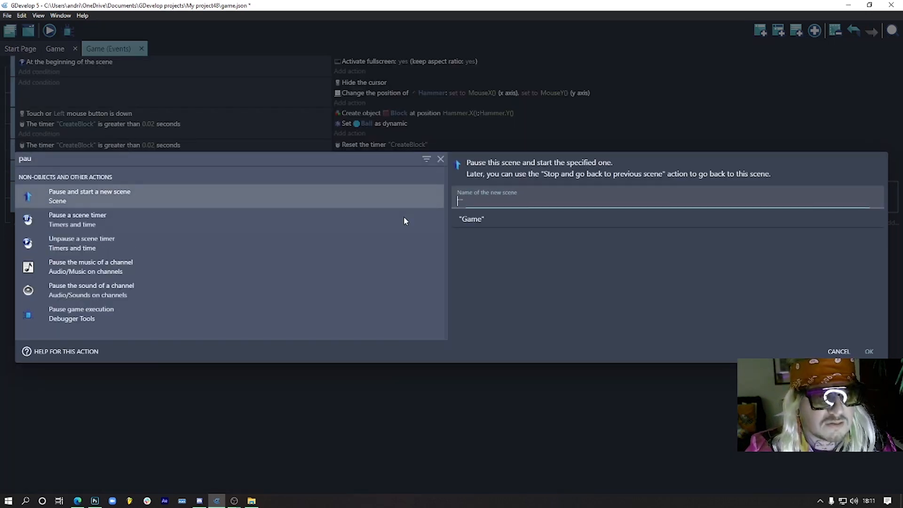
pyautogui.click(498, 220)
pyautogui.click(869, 352)
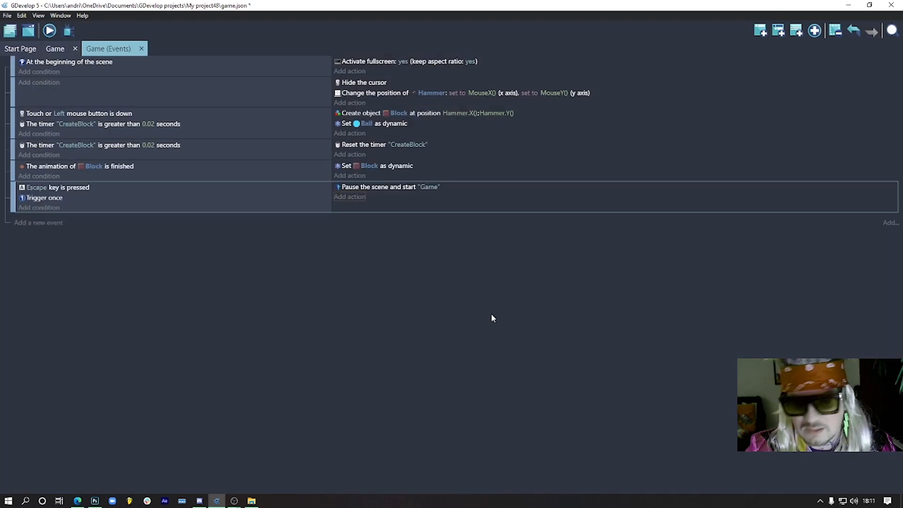
# Test the Escape restart in a game preview by drawing block trails with the hammer, exit fullscreen, and close the preview.
pyautogui.click(50, 31)
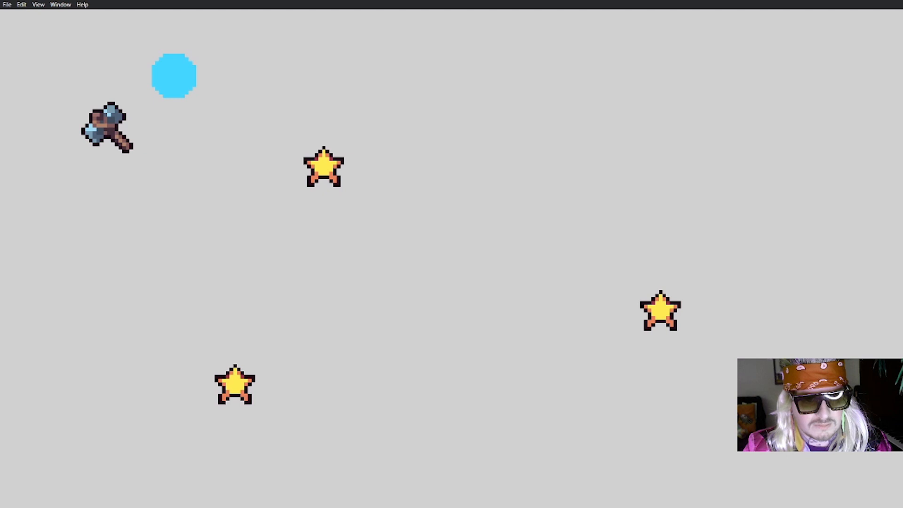
pyautogui.moveTo(107, 127)
pyautogui.mouseDown()
pyautogui.moveTo(447, 318)
pyautogui.moveTo(516, 301)
pyautogui.mouseUp()
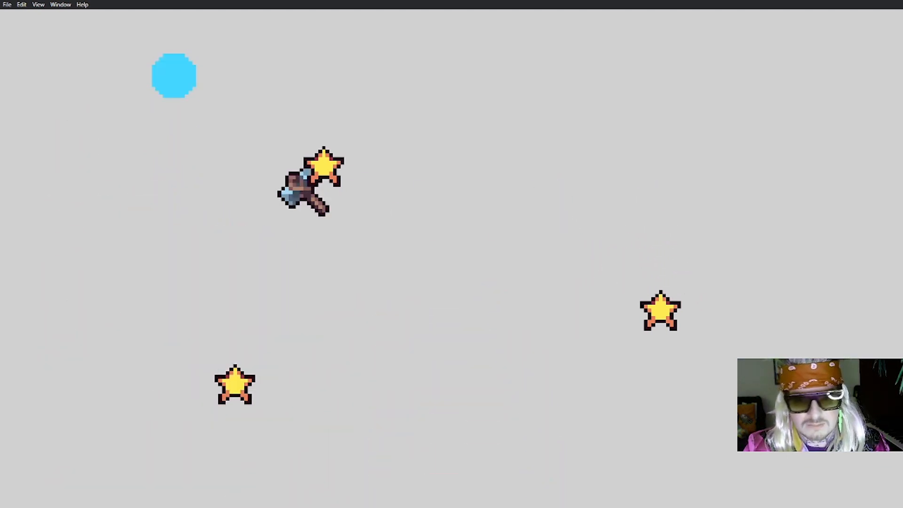
pyautogui.click(126, 141)
pyautogui.moveTo(127, 136)
pyautogui.mouseDown()
pyautogui.moveTo(442, 191)
pyautogui.moveTo(463, 182)
pyautogui.mouseUp()
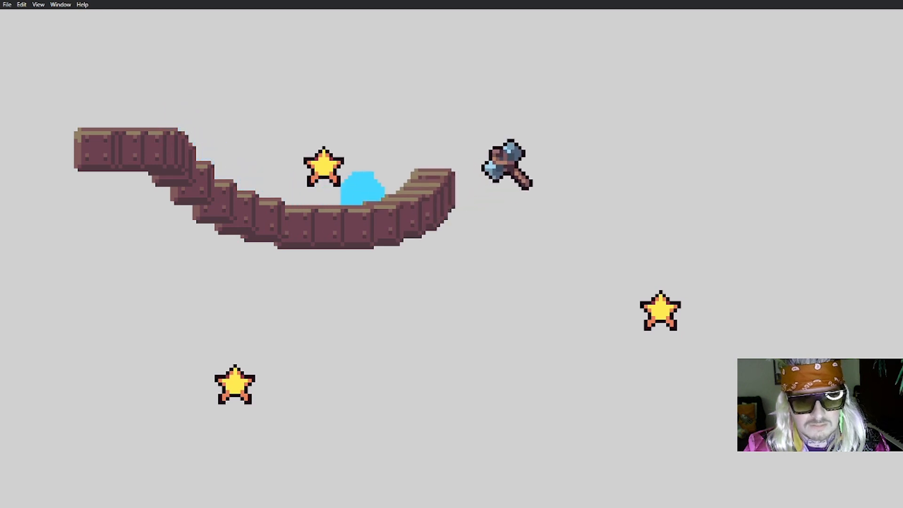
pyautogui.click(508, 166)
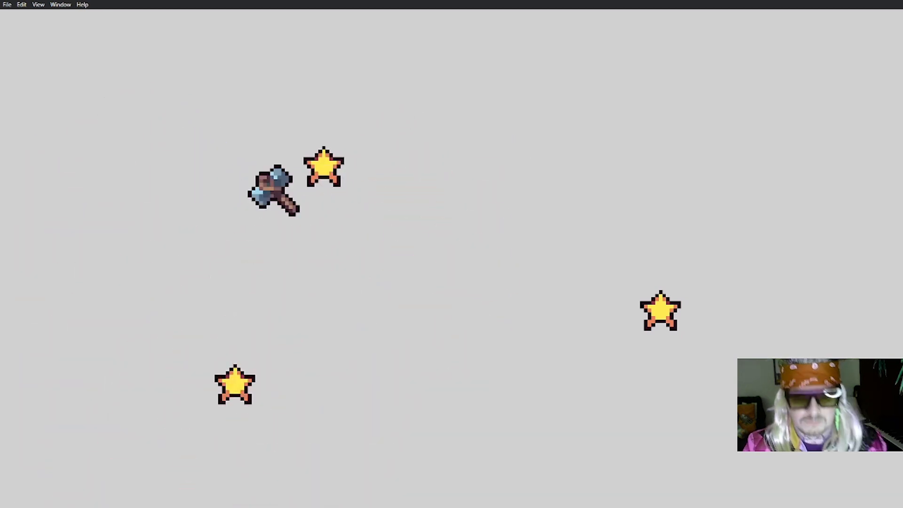
pyautogui.click(38, 4)
pyautogui.click(68, 72)
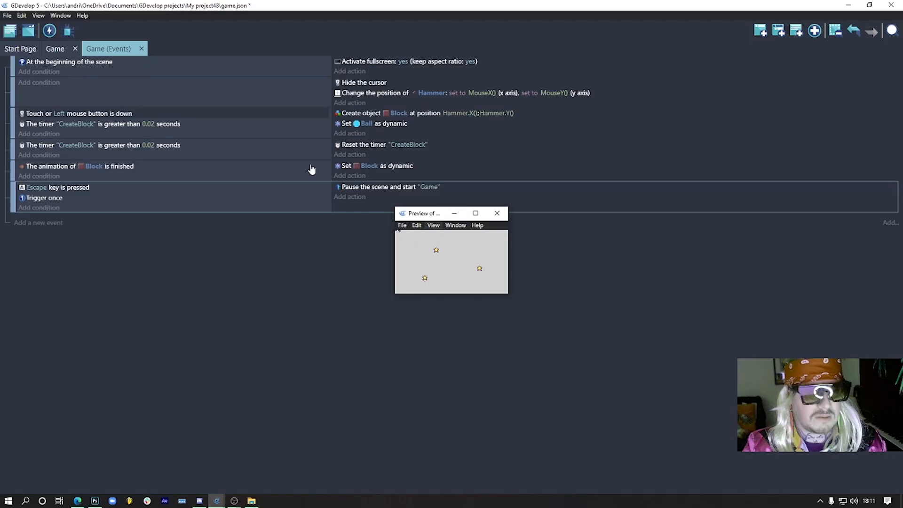
pyautogui.click(497, 213)
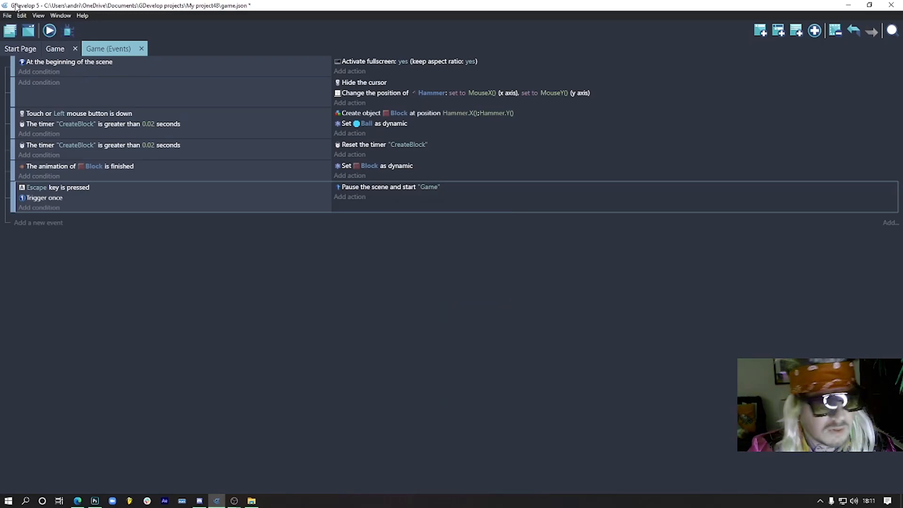
# Save the project.
pyautogui.click(7, 15)
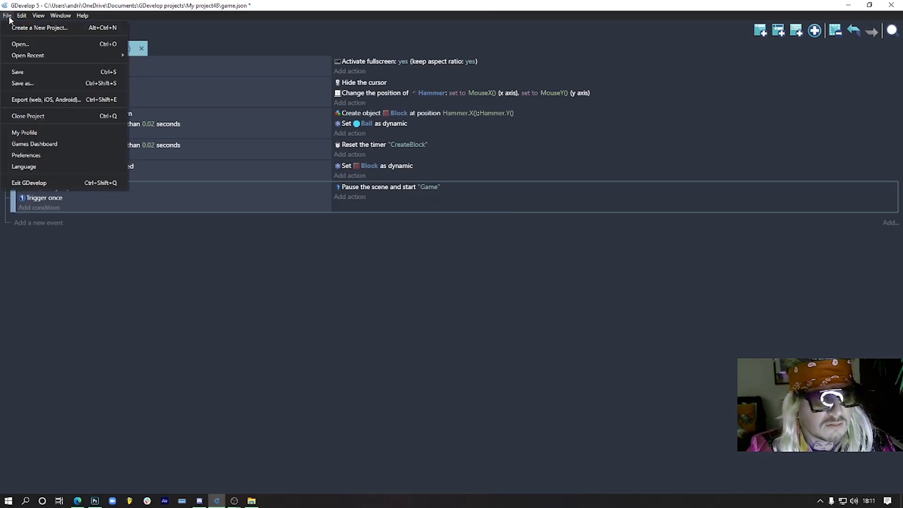
pyautogui.click(26, 72)
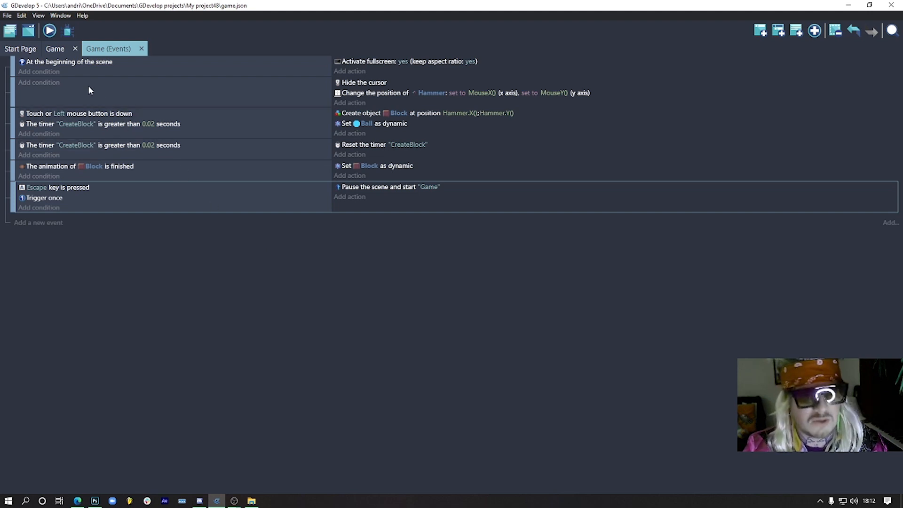
# Add a scene variable named Stars with the value 0 to the Game scene.
pyautogui.click(56, 49)
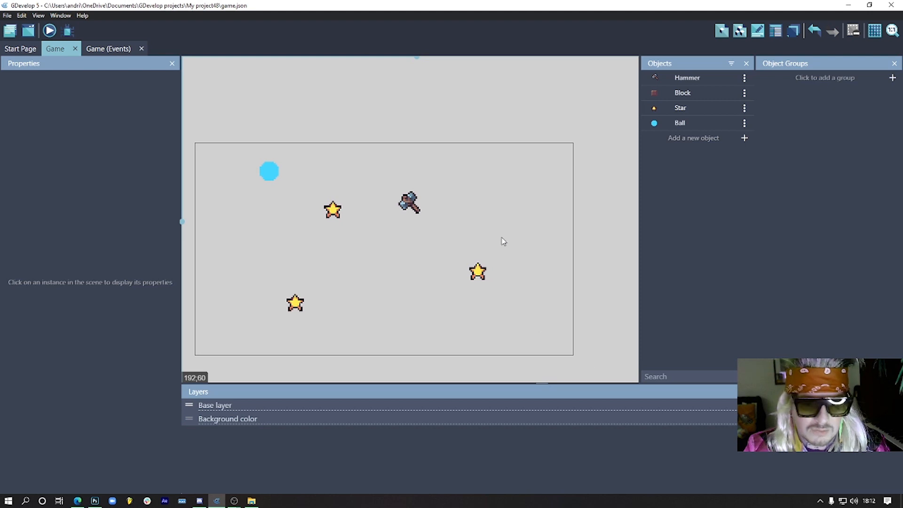
pyautogui.rightClick(501, 202)
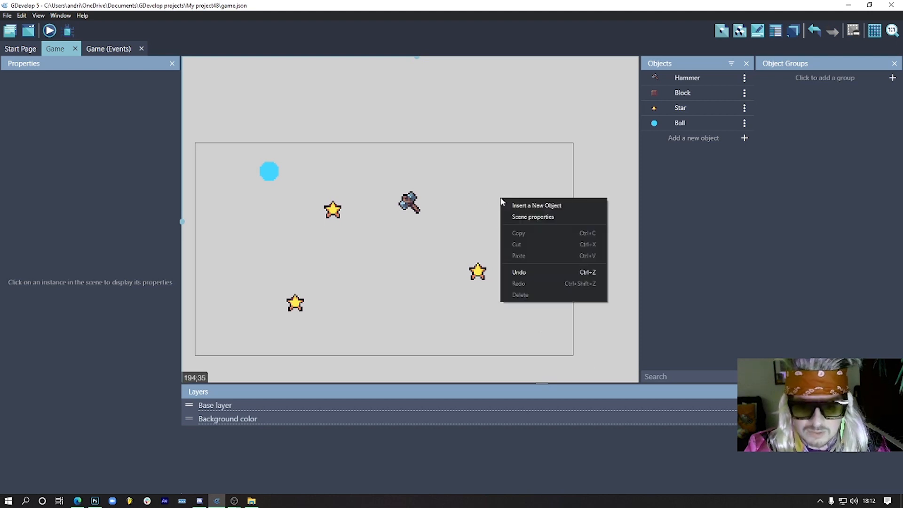
pyautogui.click(534, 216)
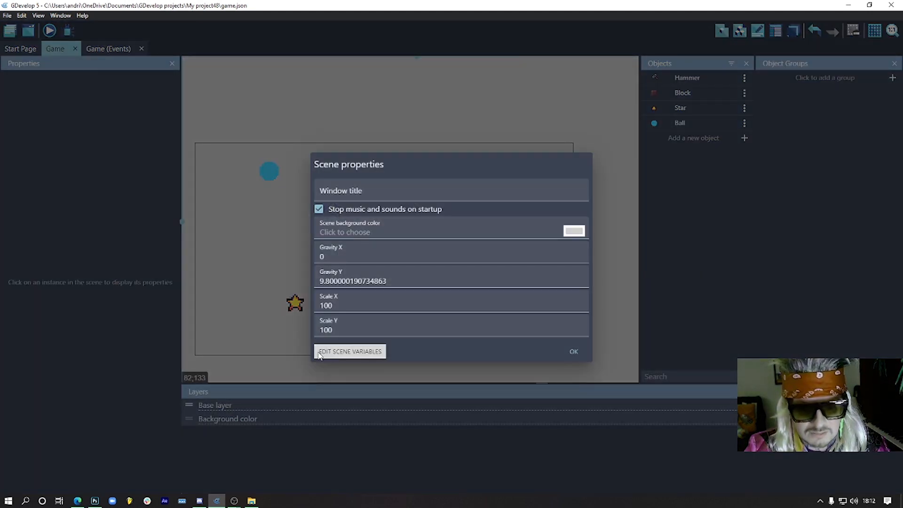
pyautogui.click(320, 353)
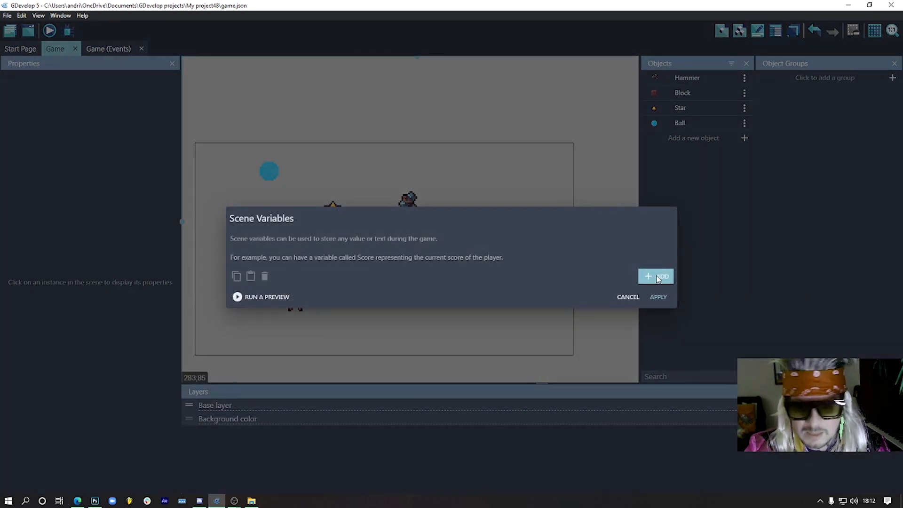
pyautogui.click(658, 277)
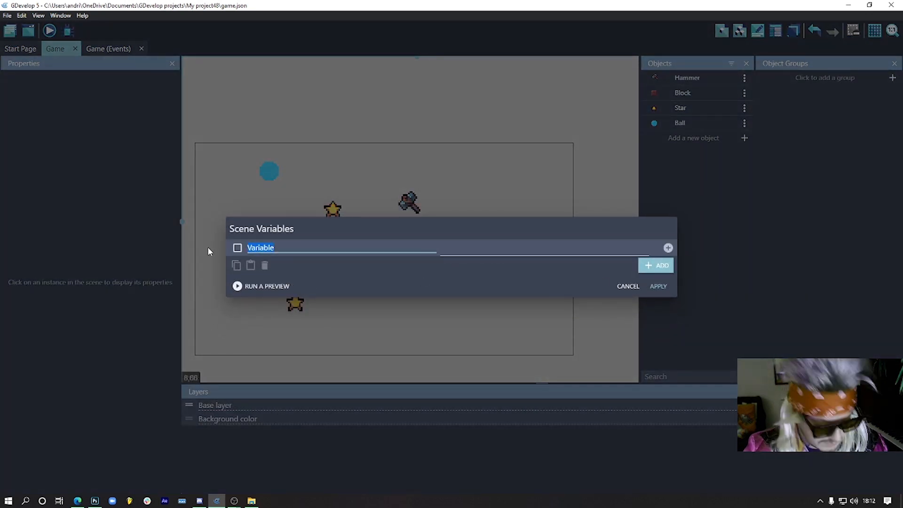
pyautogui.write('Stars')
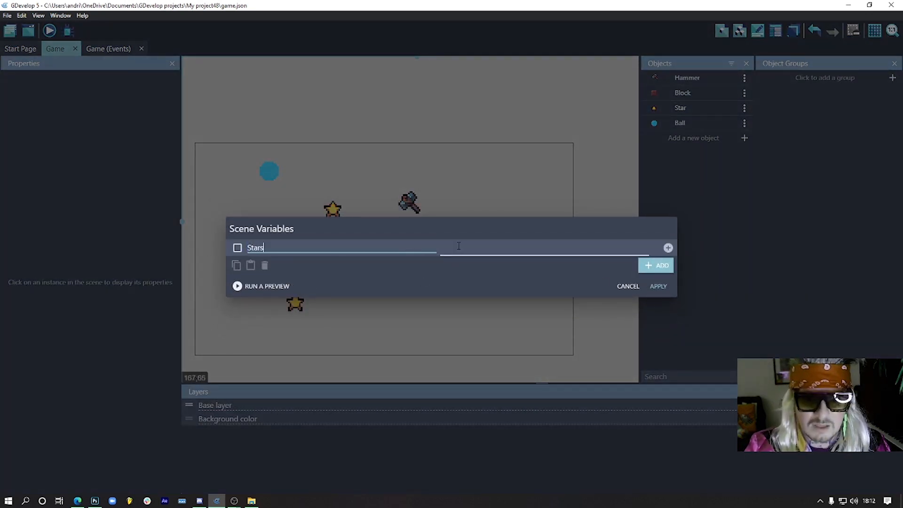
pyautogui.click(452, 251)
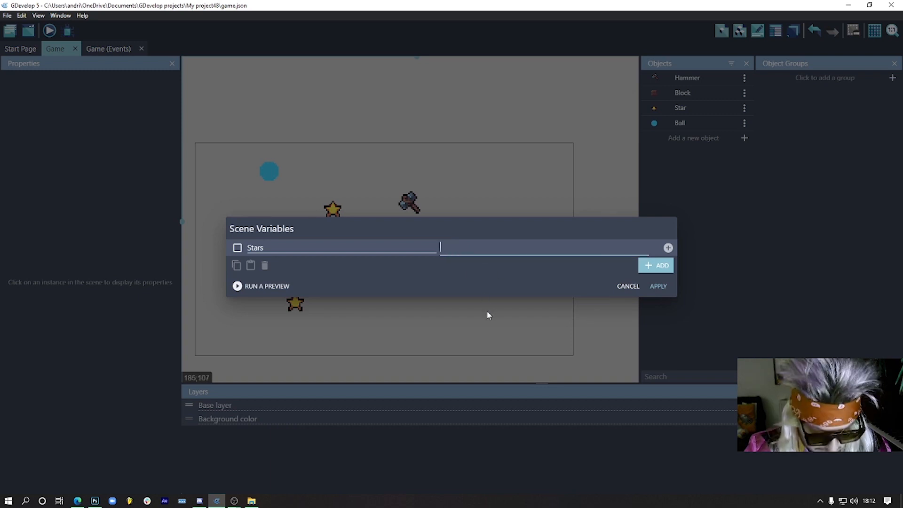
pyautogui.write('0')
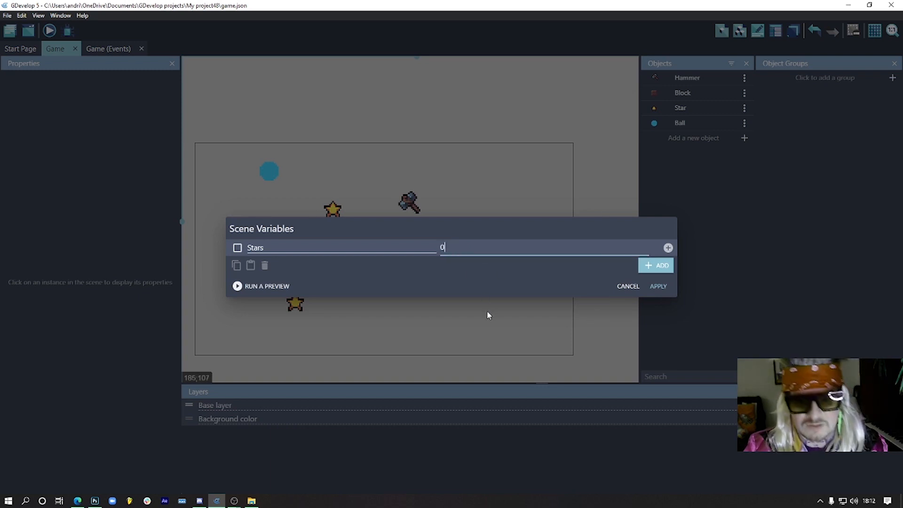
pyautogui.click(657, 288)
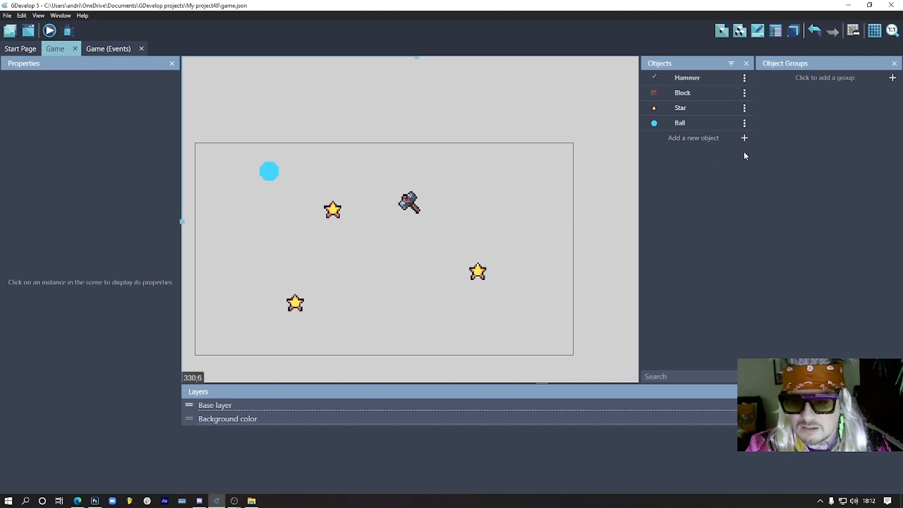
# Create a Text object named StarsCollected with white text colour.
pyautogui.click(698, 139)
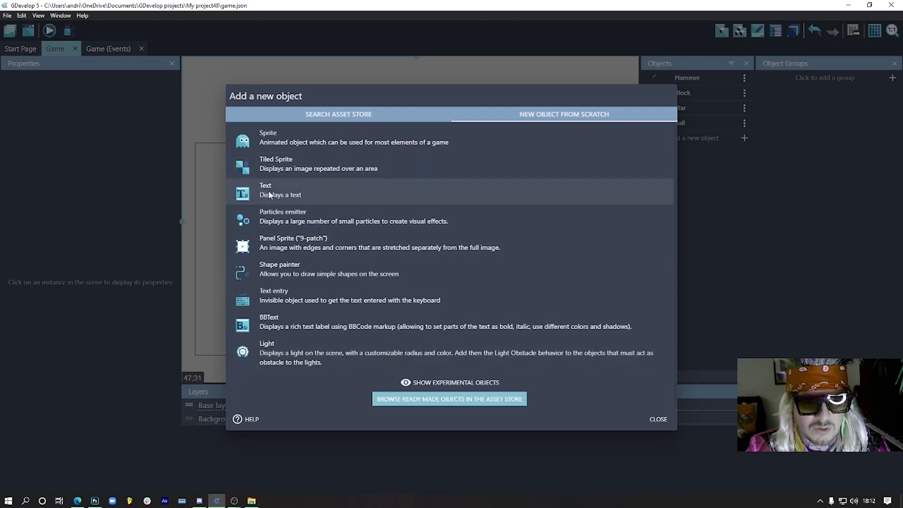
pyautogui.click(350, 195)
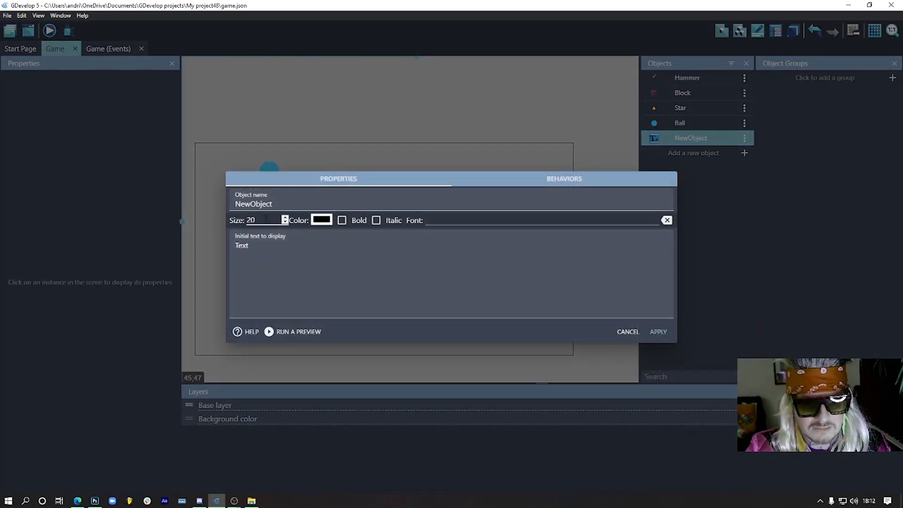
pyautogui.click(321, 220)
pyautogui.click(347, 228)
pyautogui.click(329, 260)
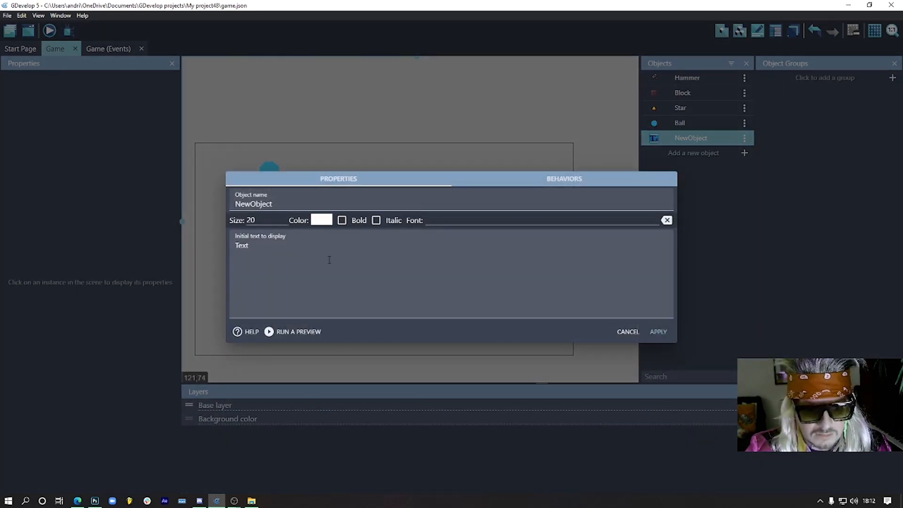
pyautogui.doubleClick(257, 247)
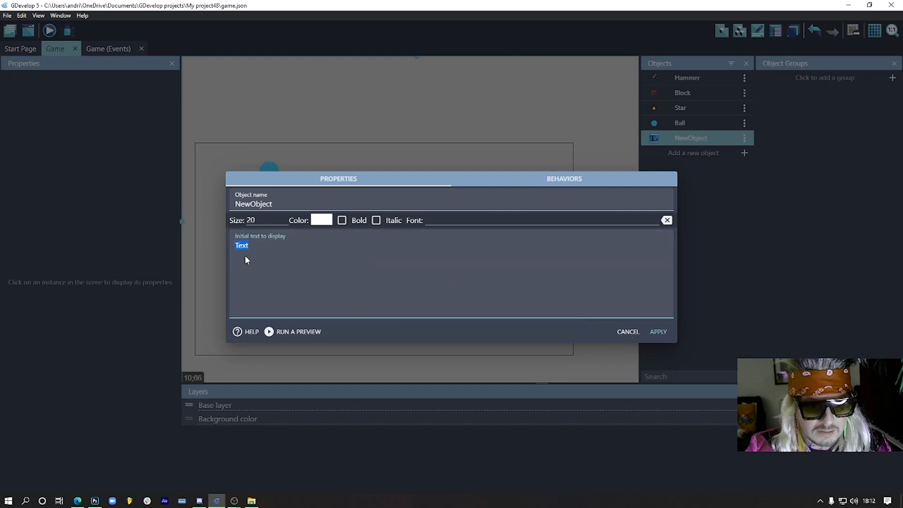
pyautogui.moveTo(298, 206); pyautogui.dragTo(92, 212)
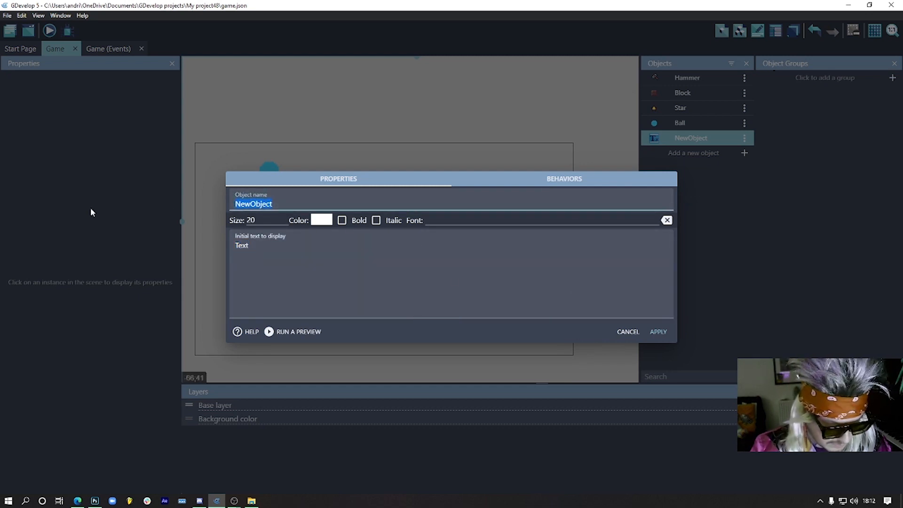
pyautogui.write('Star')
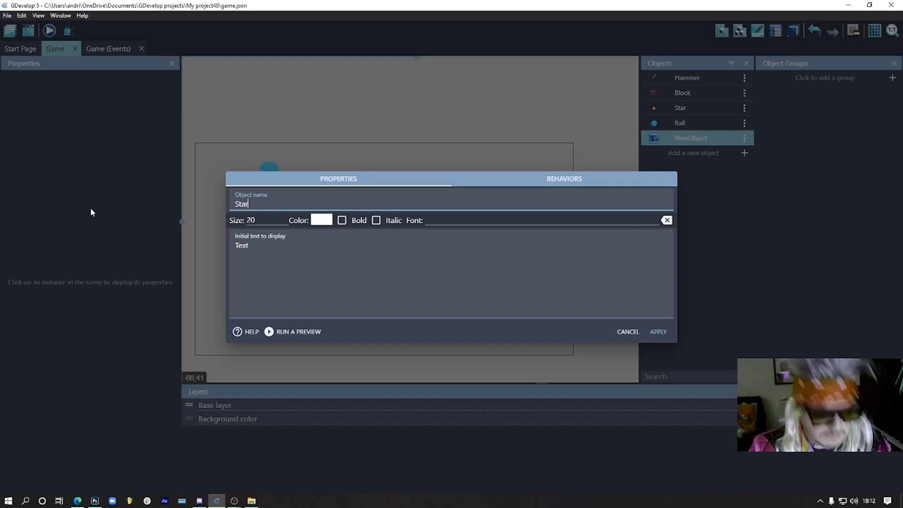
pyautogui.write('sCollected')
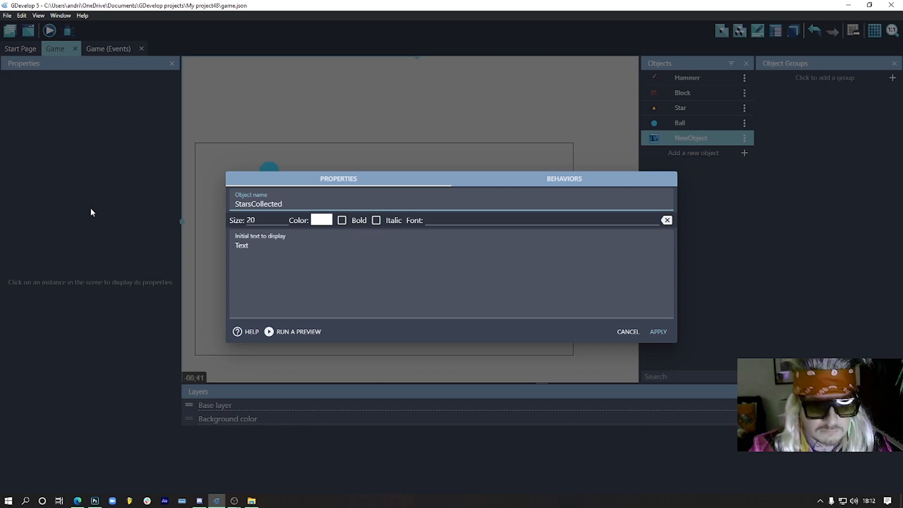
pyautogui.click(657, 332)
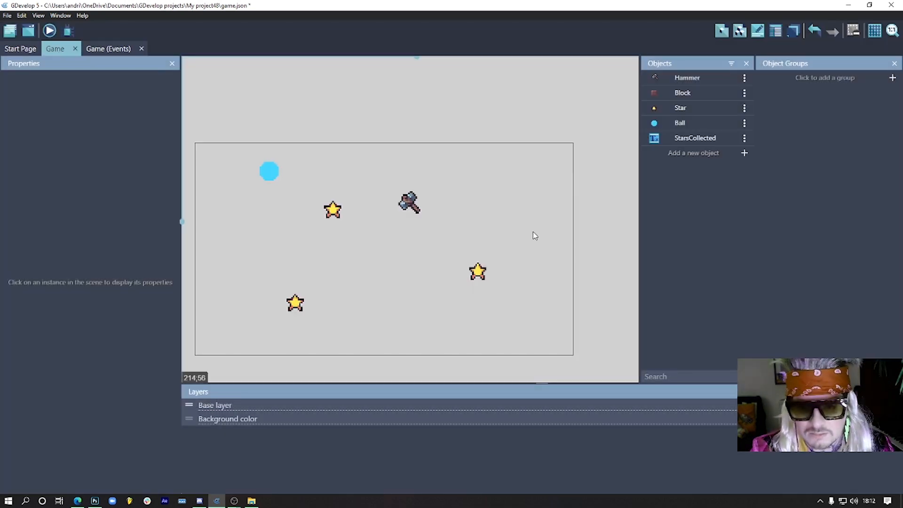
# Place StarsCollected near the scene's upper-right corner and set its text size to 8.
pyautogui.moveTo(696, 137); pyautogui.dragTo(532, 173)
pyautogui.doubleClick(532, 173)
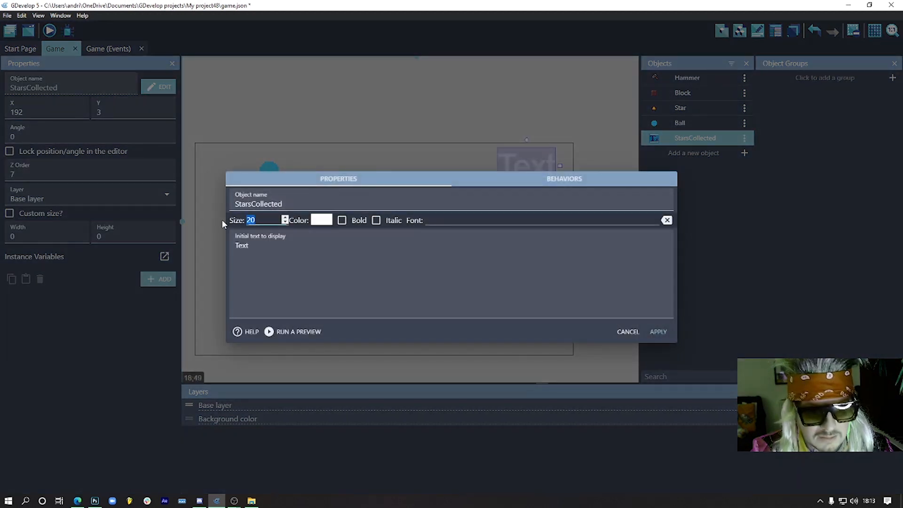
pyautogui.write('8')
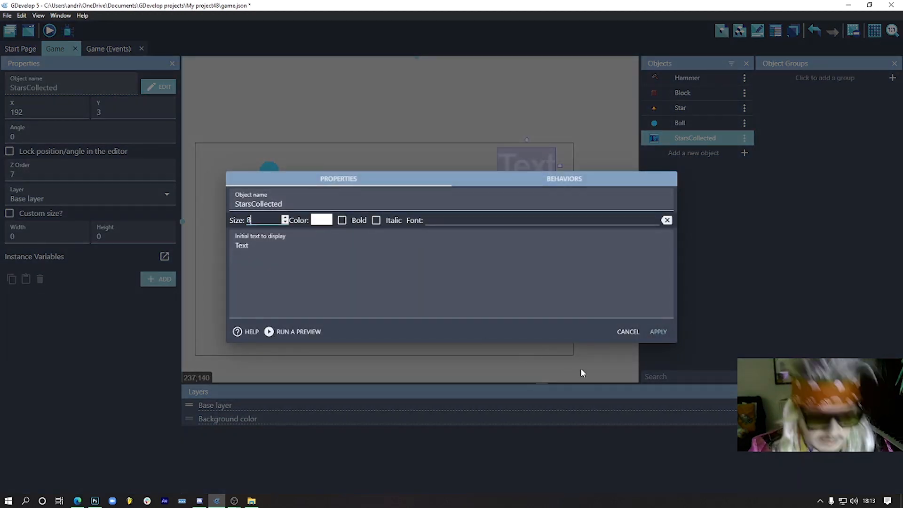
pyautogui.click(653, 331)
pyautogui.click(525, 181)
pyautogui.click(513, 159)
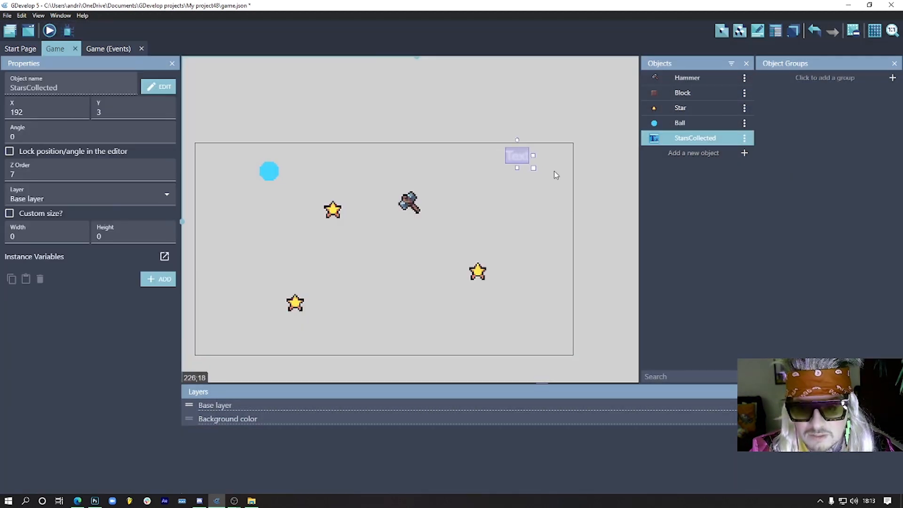
# Reposition the StarsCollected text nearer the scene's upper-right corner, at about X 212, Y 8.
pyautogui.moveTo(525, 160); pyautogui.dragTo(554, 161)
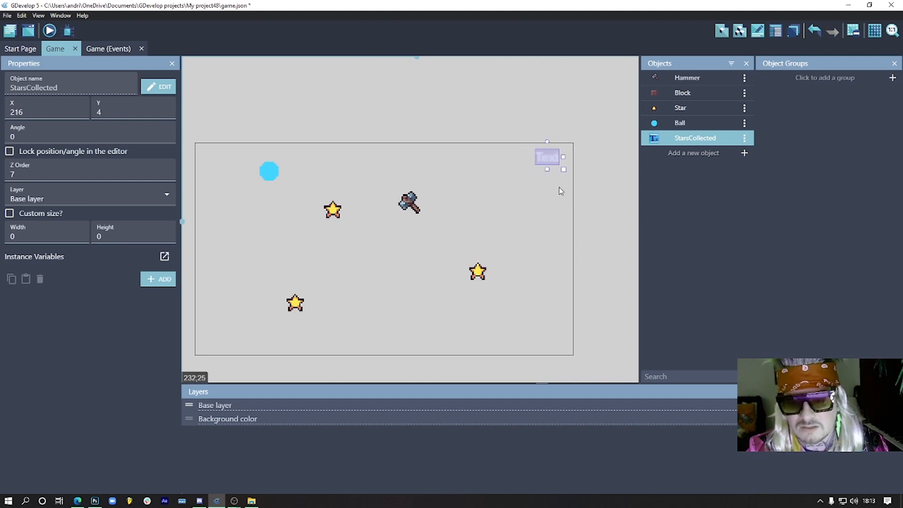
pyautogui.click(421, 243)
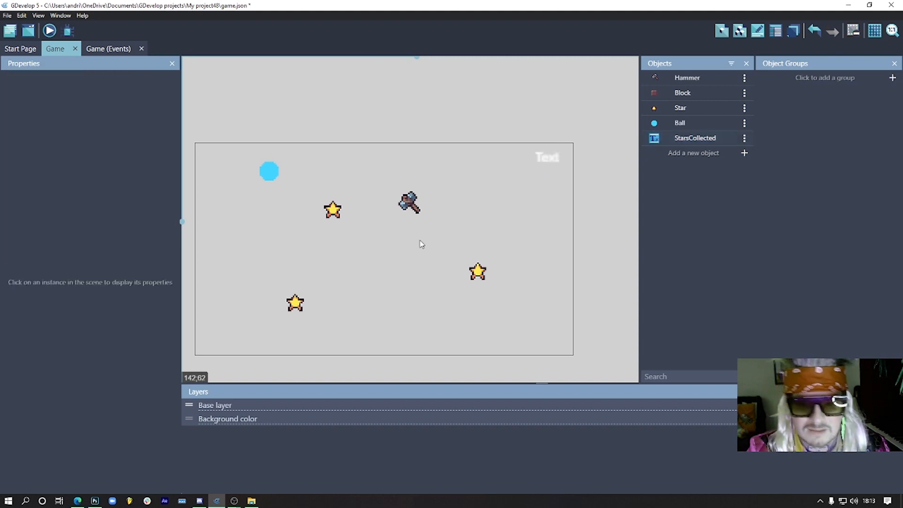
pyautogui.click(547, 157)
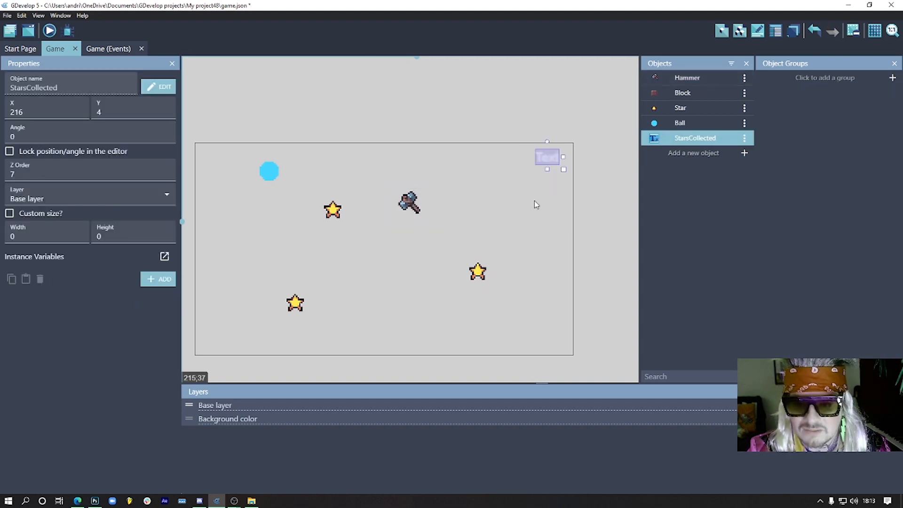
pyautogui.click(512, 207)
pyautogui.click(562, 162)
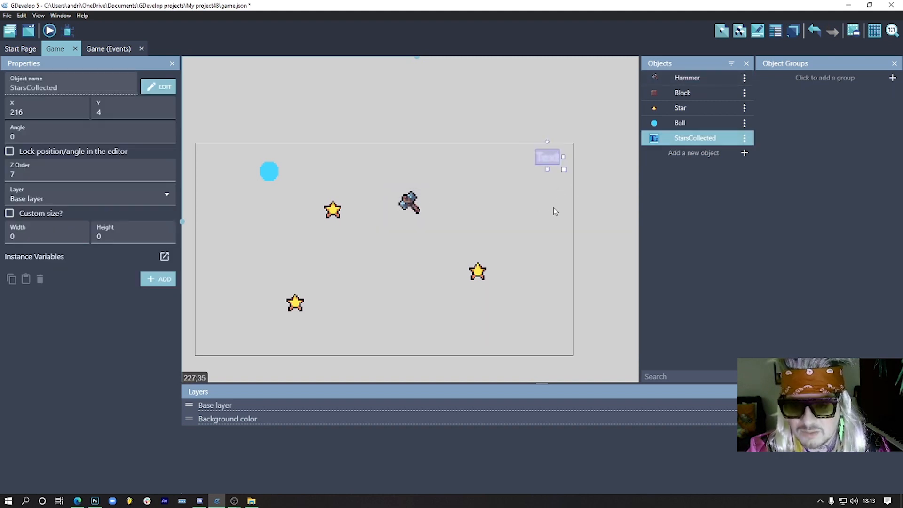
pyautogui.click(502, 234)
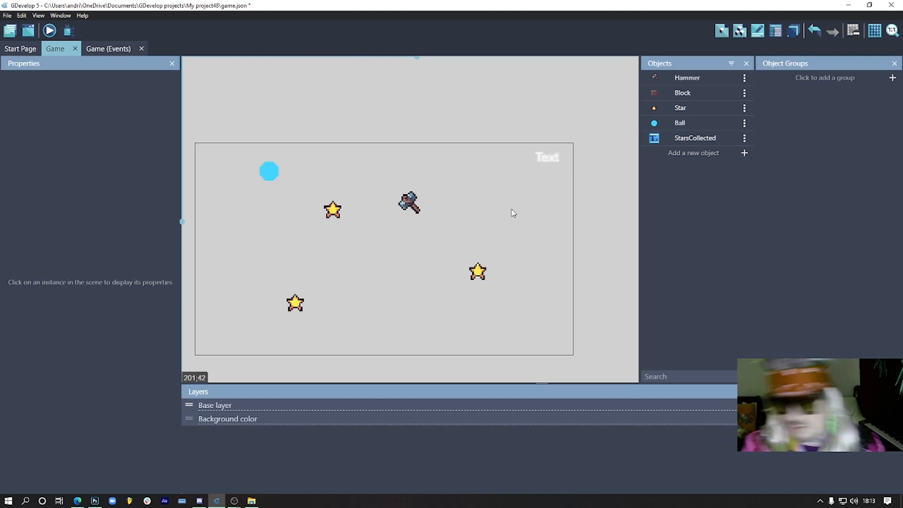
pyautogui.moveTo(542, 167)
pyautogui.mouseDown()
pyautogui.moveTo(512, 171)
pyautogui.moveTo(527, 183)
pyautogui.moveTo(534, 177)
pyautogui.mouseUp()
pyautogui.click(544, 197)
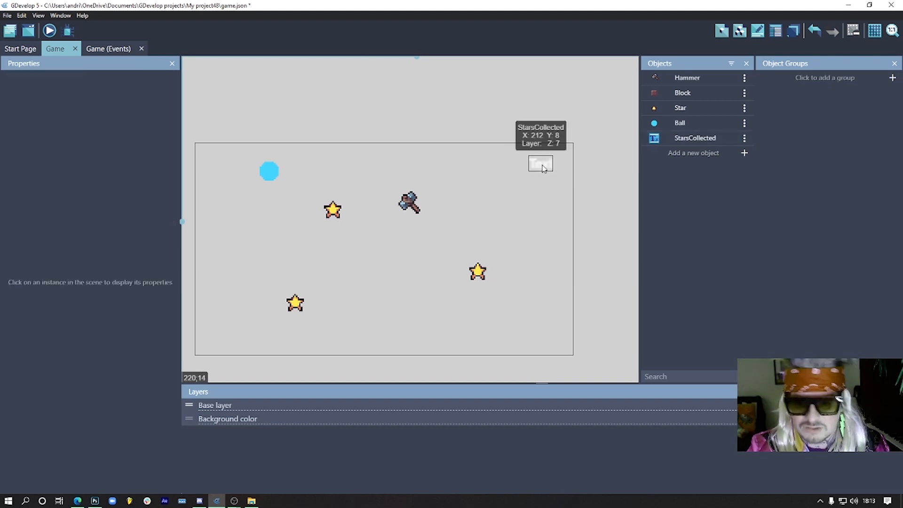
pyautogui.click(543, 169)
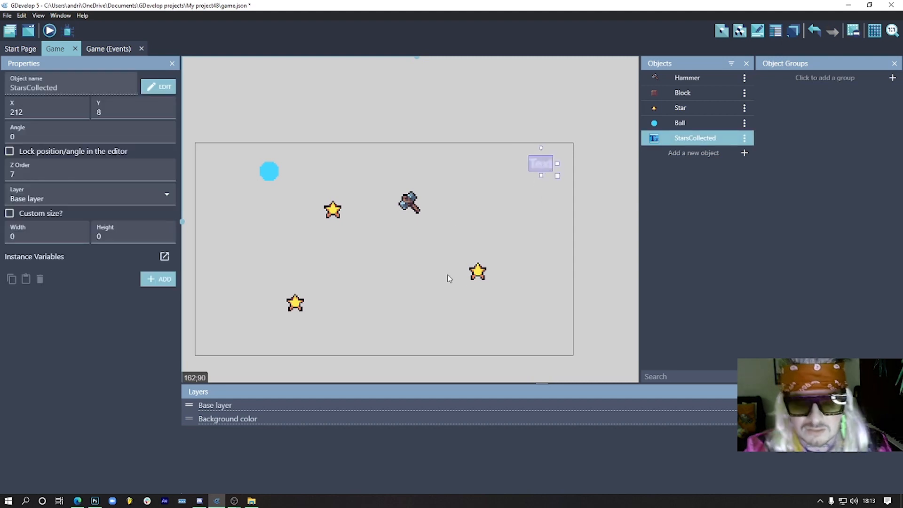
pyautogui.click(507, 226)
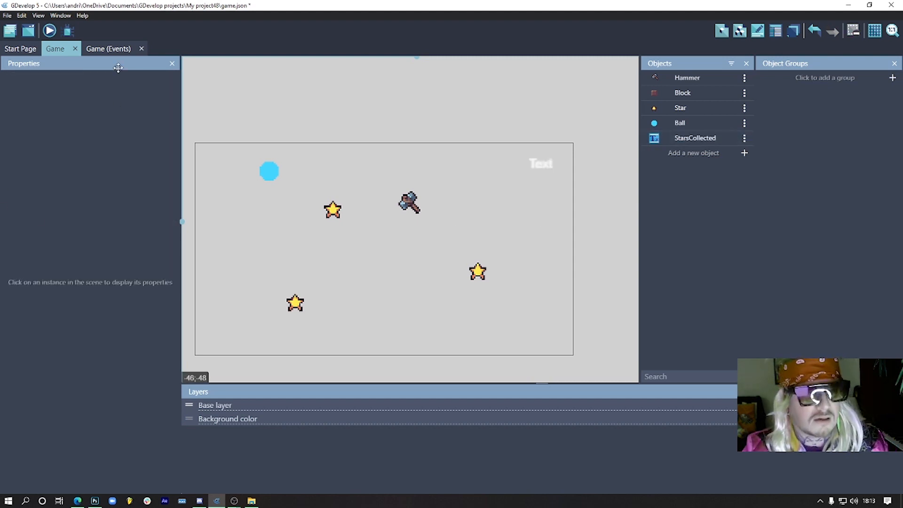
pyautogui.click(552, 170)
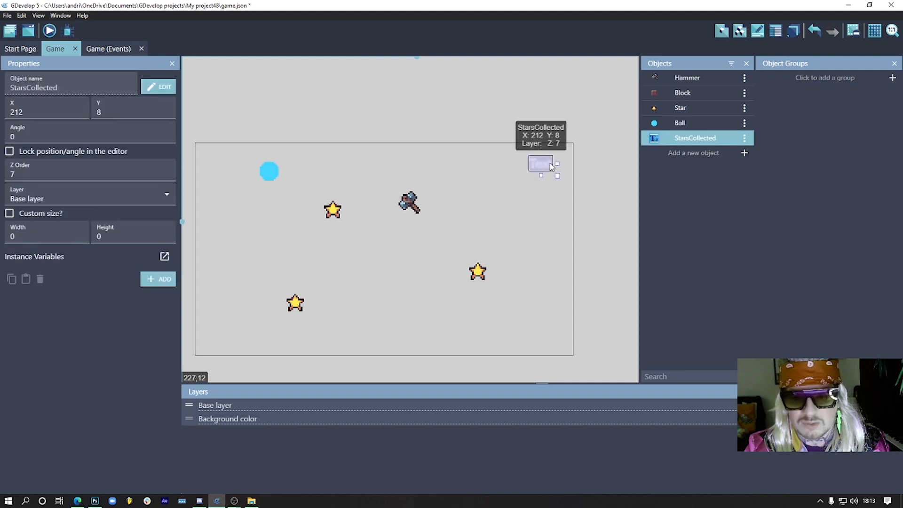
# Add an action to the condition-free hammer-position event that sets the StarsCollected text to VariableString(Stars).
pyautogui.click(101, 51)
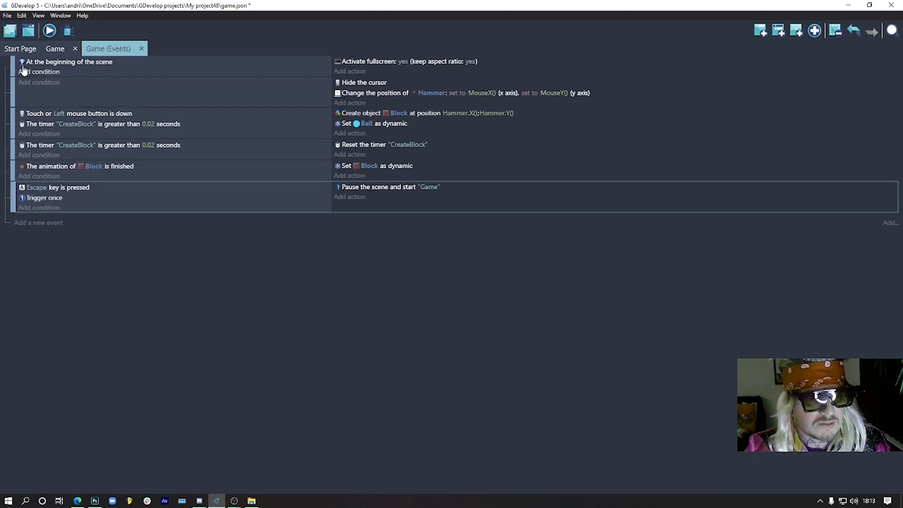
pyautogui.click(351, 104)
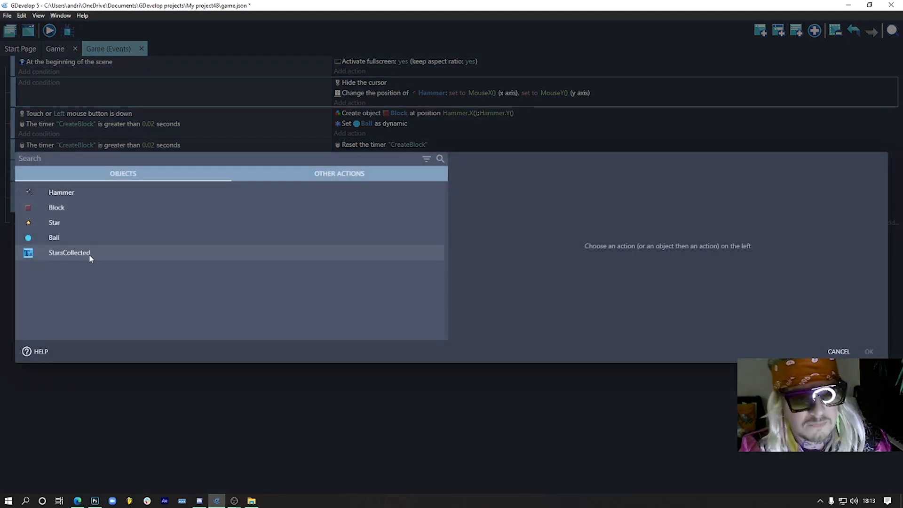
pyautogui.click(89, 253)
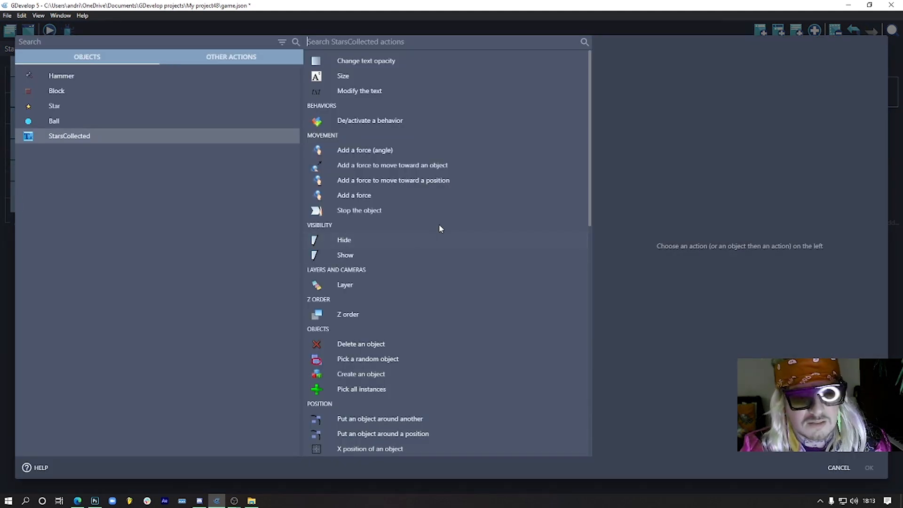
pyautogui.click(373, 90)
pyautogui.click(651, 76)
pyautogui.click(645, 94)
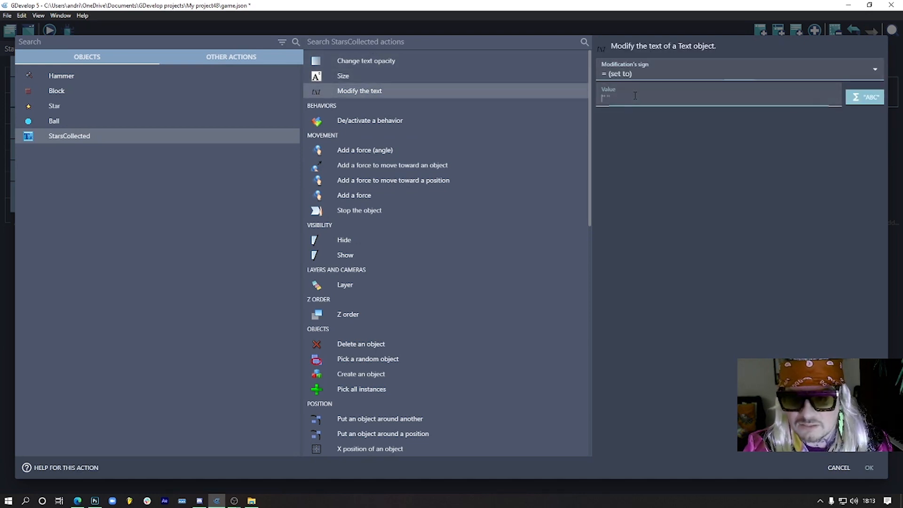
pyautogui.write('var')
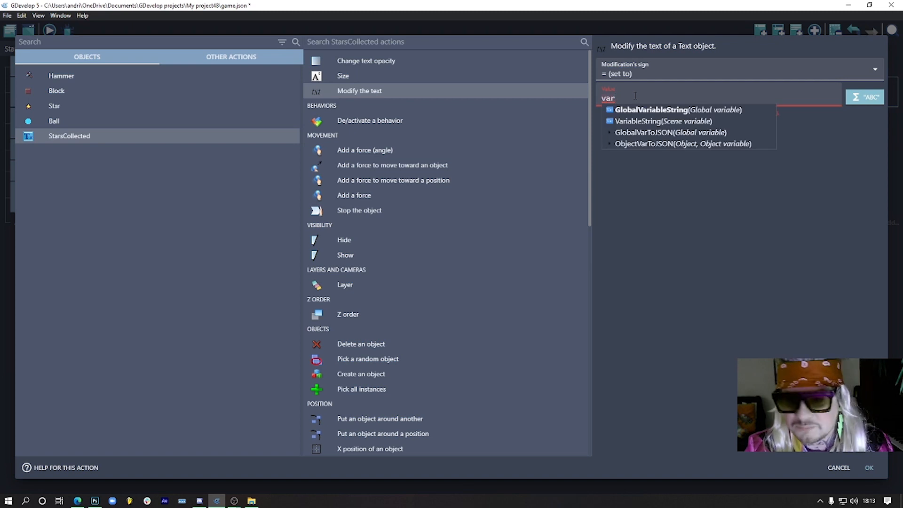
pyautogui.click(664, 120)
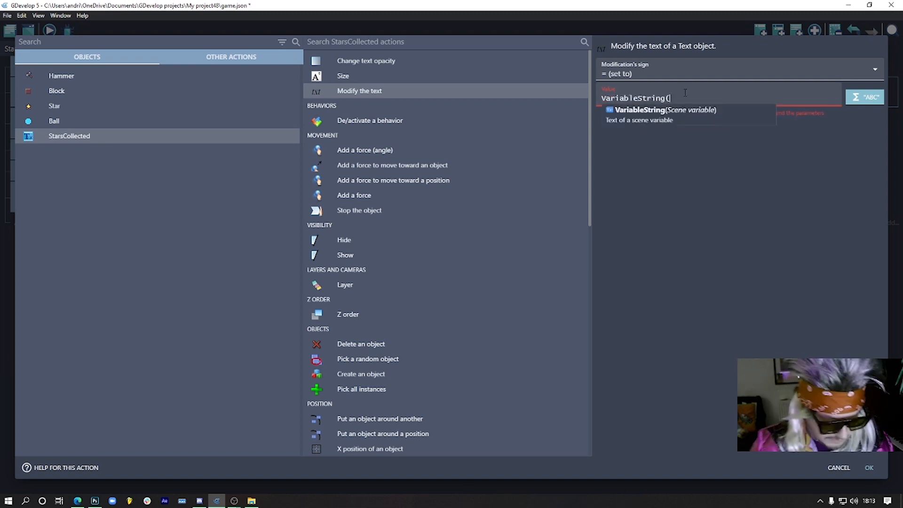
pyautogui.write('Stars')
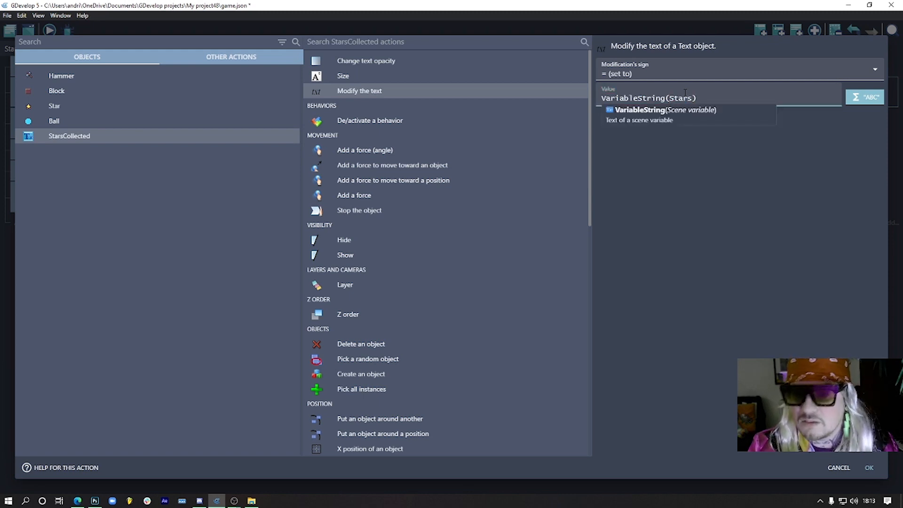
pyautogui.click(789, 321)
pyautogui.click(869, 468)
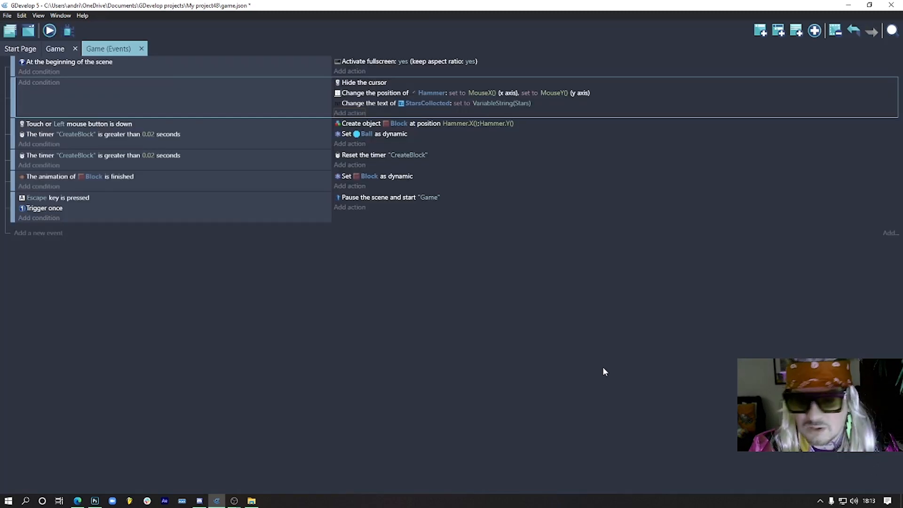
# Preview the game to check the star counter text, drawing a block trail with the hammer.
pyautogui.click(49, 30)
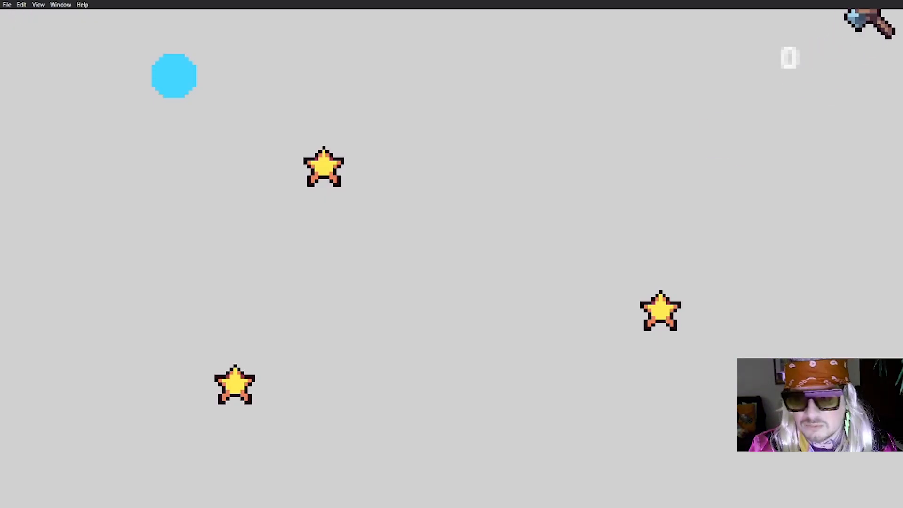
pyautogui.moveTo(109, 117); pyautogui.dragTo(570, 288)
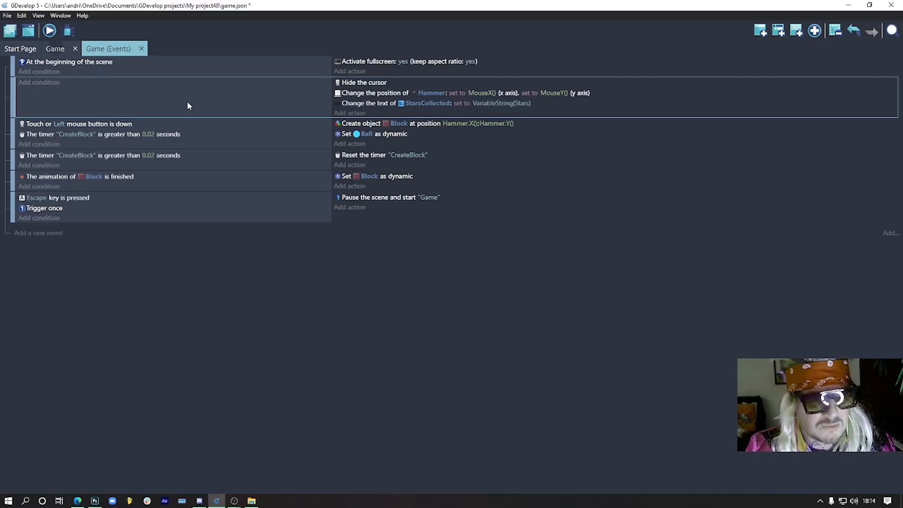
# Nudge the StarsCollected text in the Game scene to about X 215, Y 9.
pyautogui.click(55, 48)
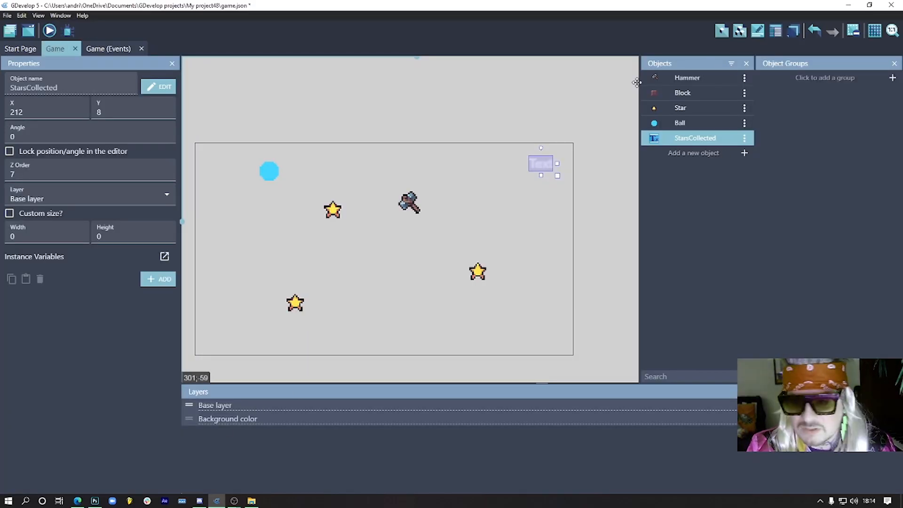
pyautogui.moveTo(544, 167); pyautogui.dragTo(548, 169)
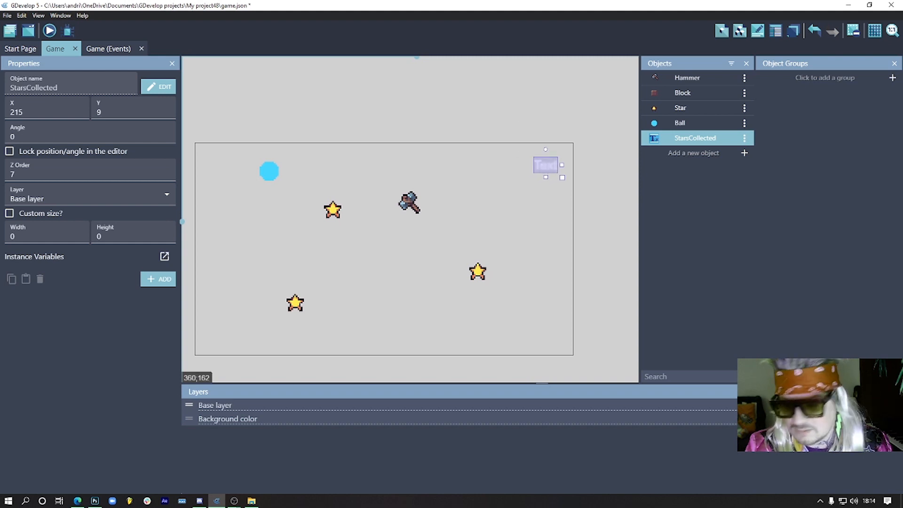
# Add a layer named UI to the Game scene and assign the StarsCollected text to it.
pyautogui.click(852, 432)
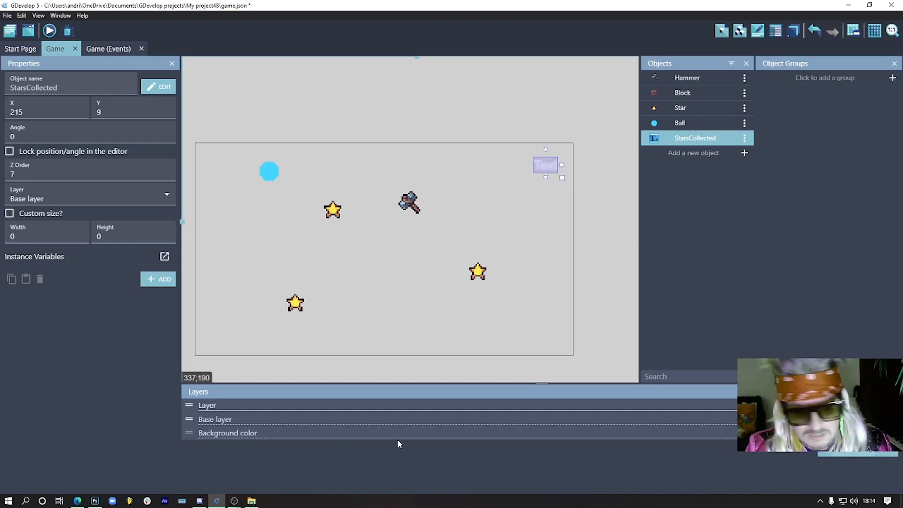
pyautogui.moveTo(220, 406); pyautogui.dragTo(189, 403)
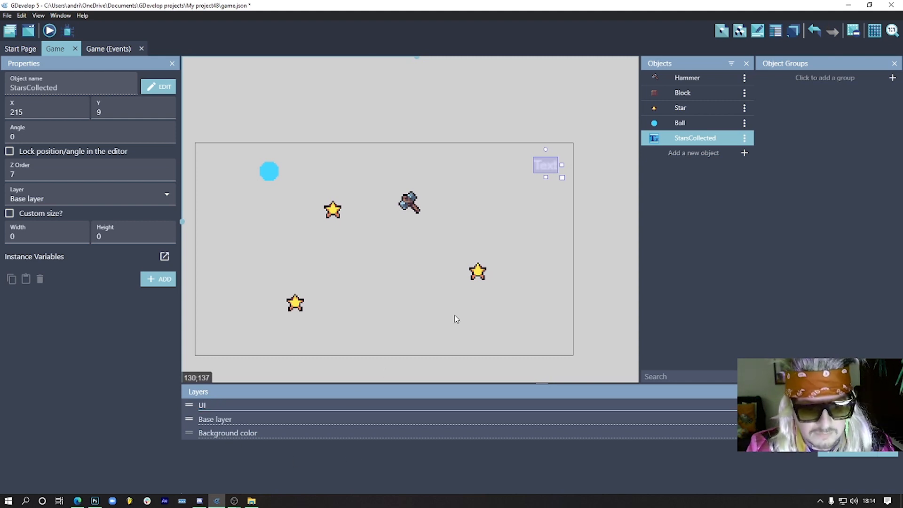
pyautogui.click(56, 197)
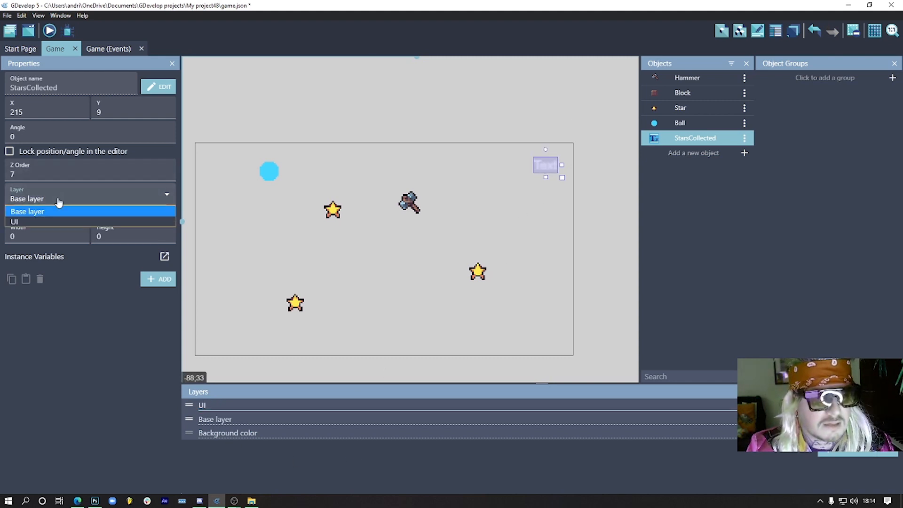
pyautogui.click(55, 224)
pyautogui.click(433, 78)
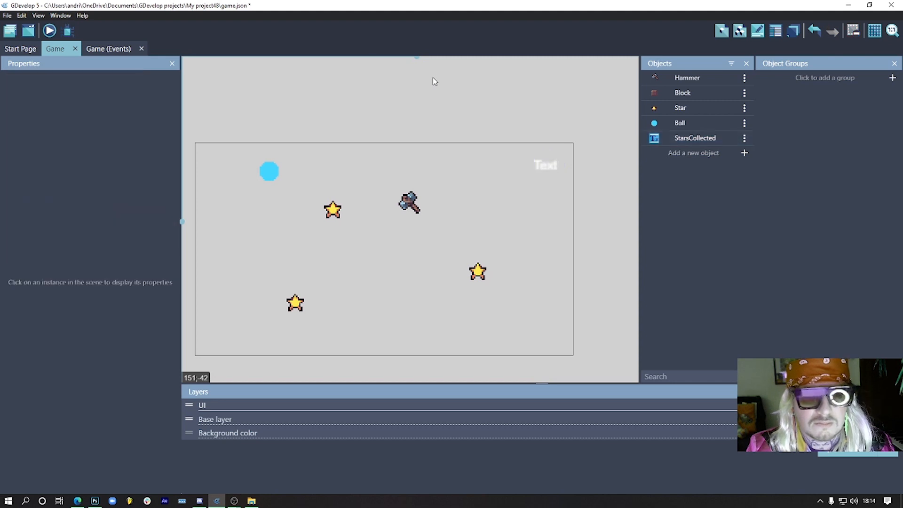
# Add a new event after the Escape restart event, with the condition that Ball is in collision with Star.
pyautogui.click(111, 49)
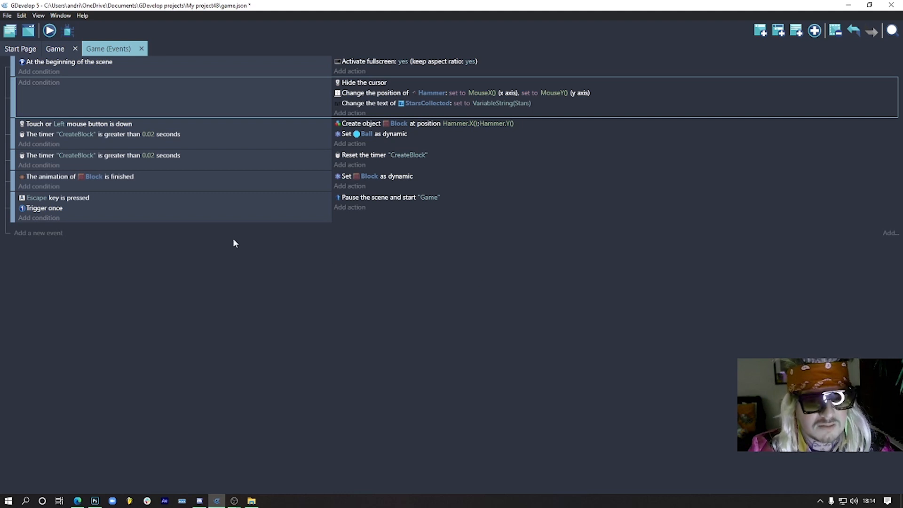
pyautogui.click(273, 210)
pyautogui.click(517, 207)
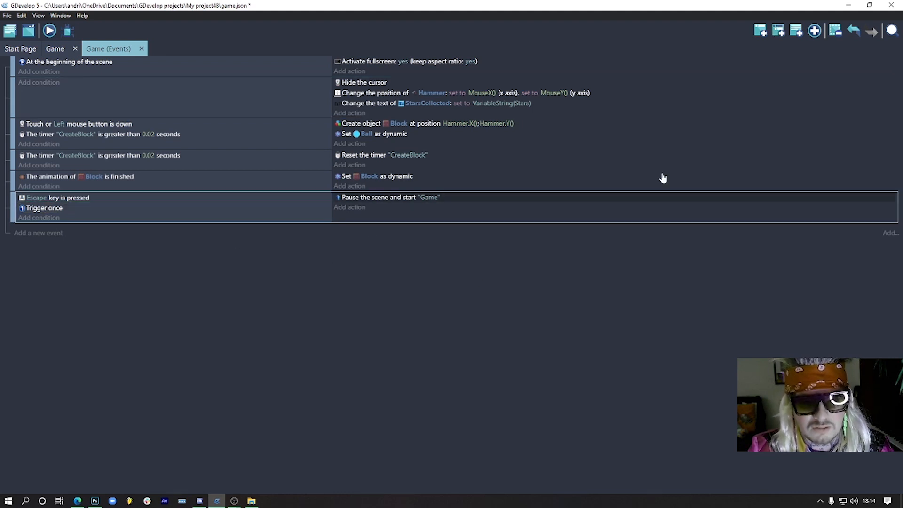
pyautogui.click(761, 32)
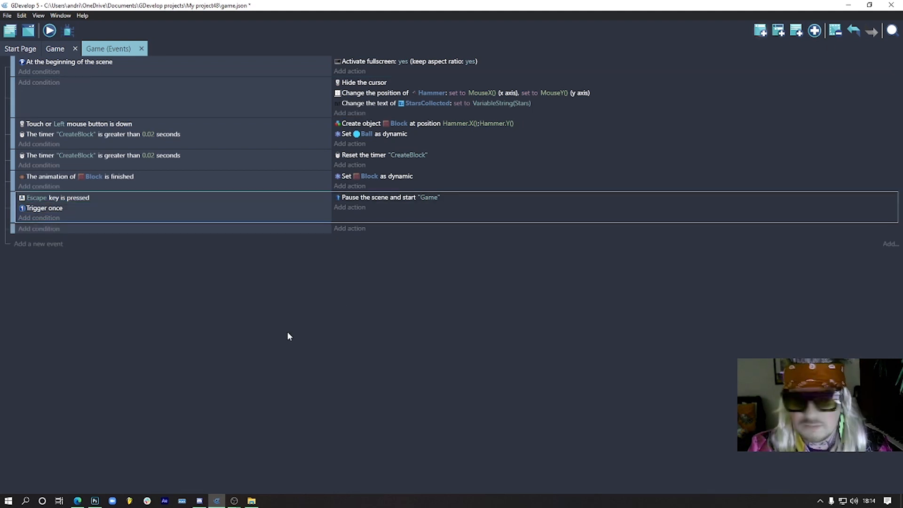
pyautogui.click(49, 233)
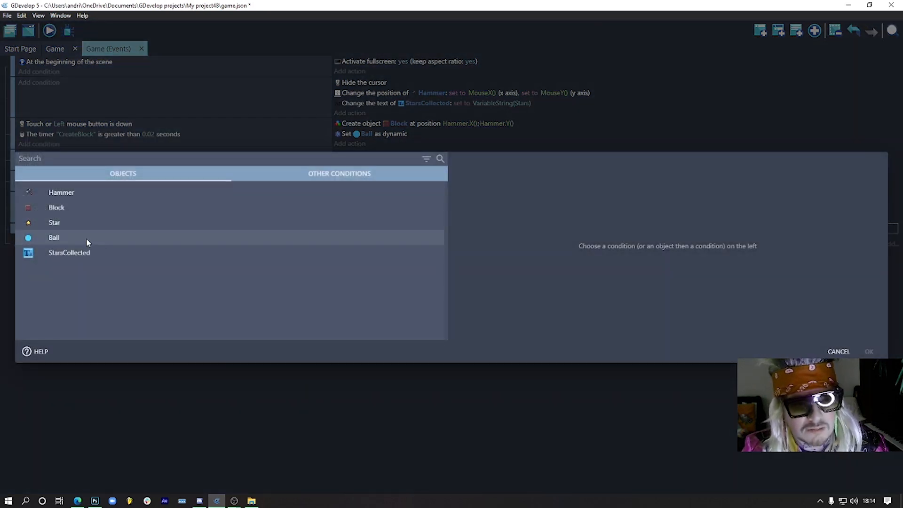
pyautogui.click(86, 238)
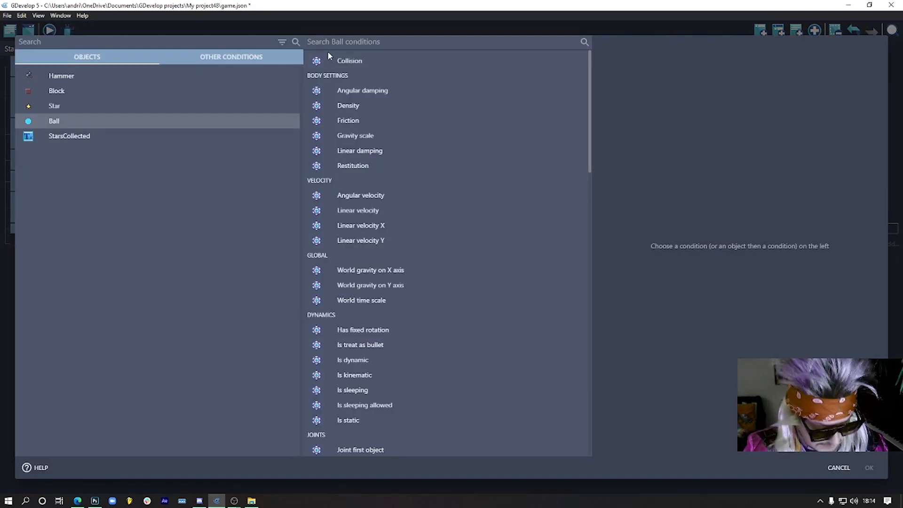
pyautogui.write('coll')
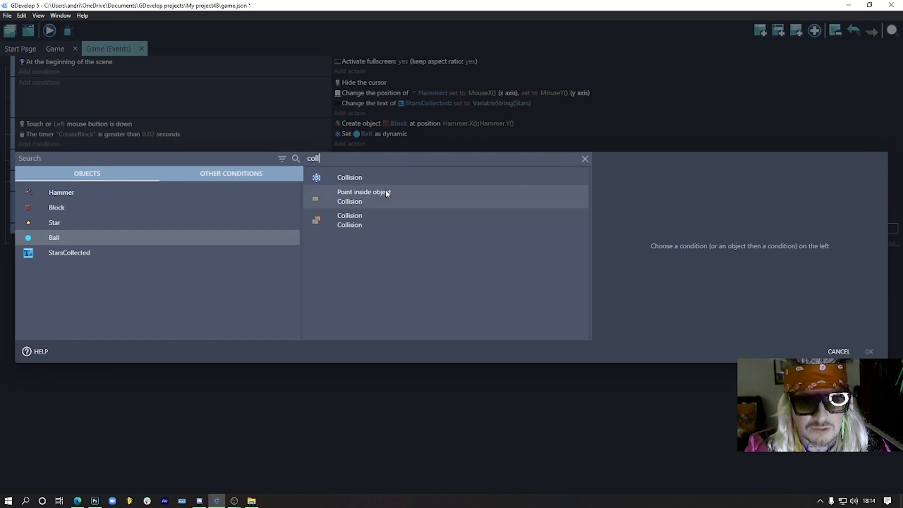
pyautogui.click(380, 216)
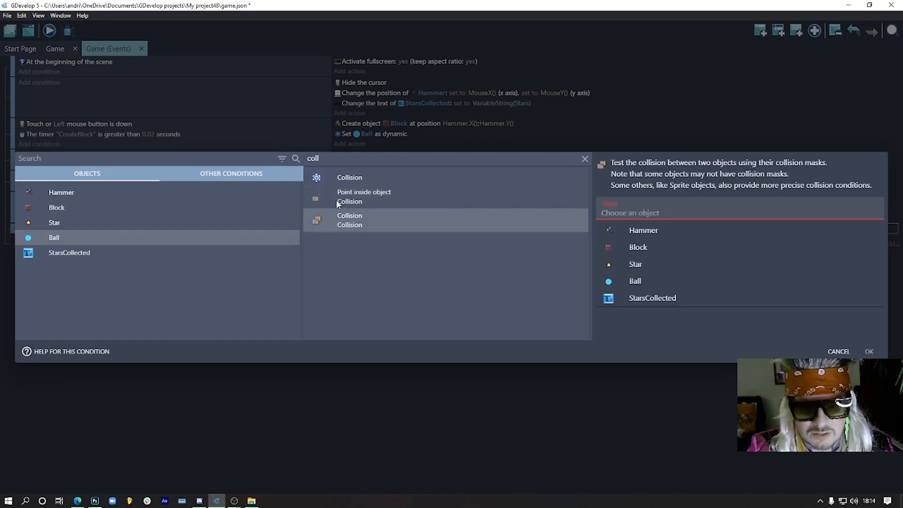
pyautogui.click(666, 263)
pyautogui.click(868, 352)
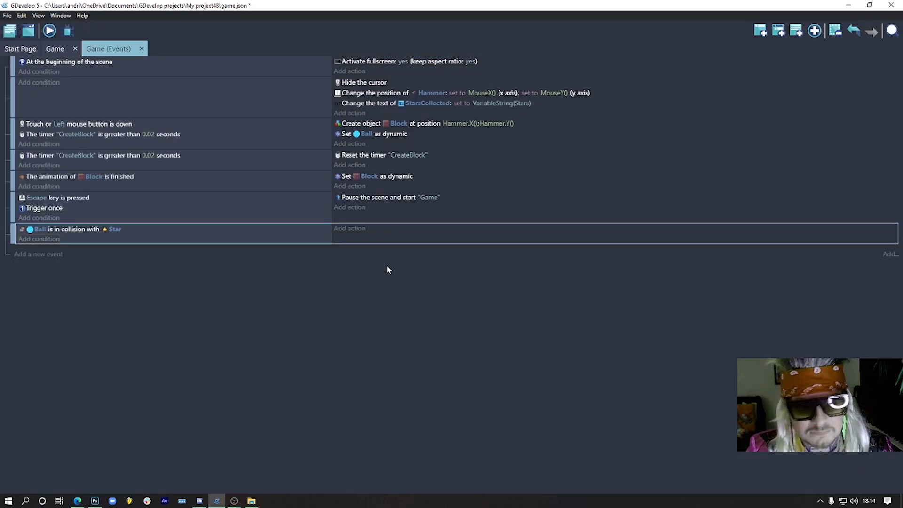
# Add an action to the ball-star collision event that deletes the Star object.
pyautogui.click(349, 229)
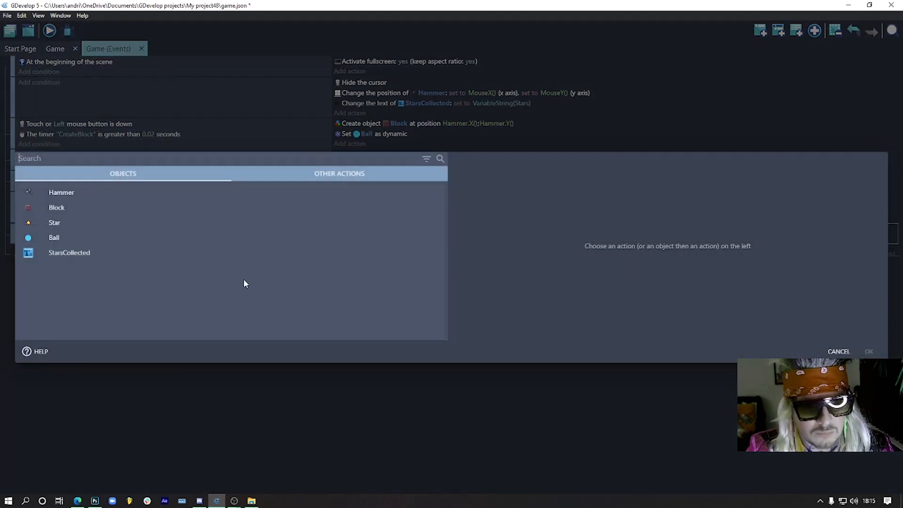
pyautogui.click(69, 225)
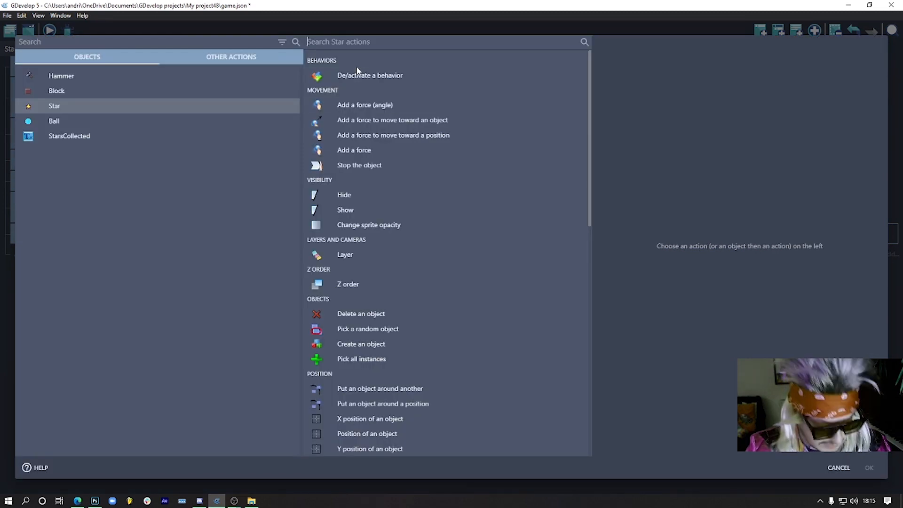
pyautogui.write('de')
pyautogui.click(380, 254)
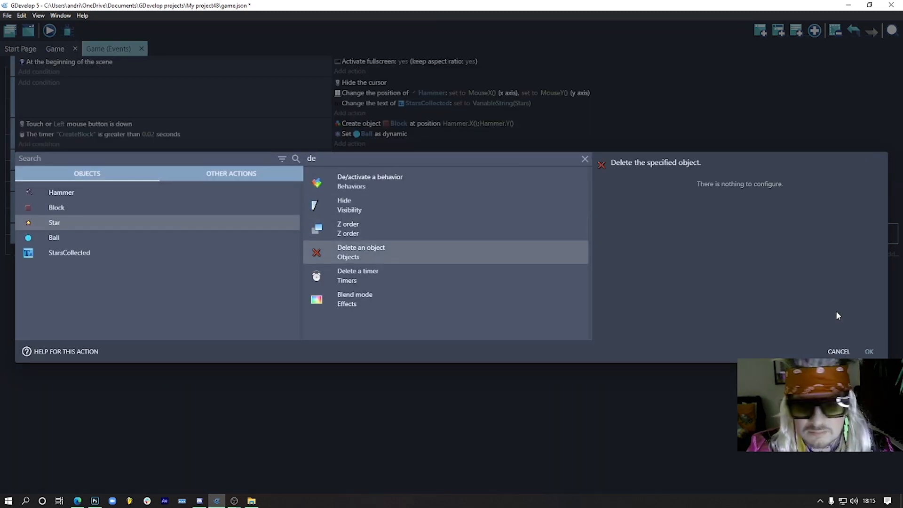
pyautogui.click(868, 351)
# Add an action to the ball-star collision event that adds 1 to the scene variable Stars.
pyautogui.click(358, 239)
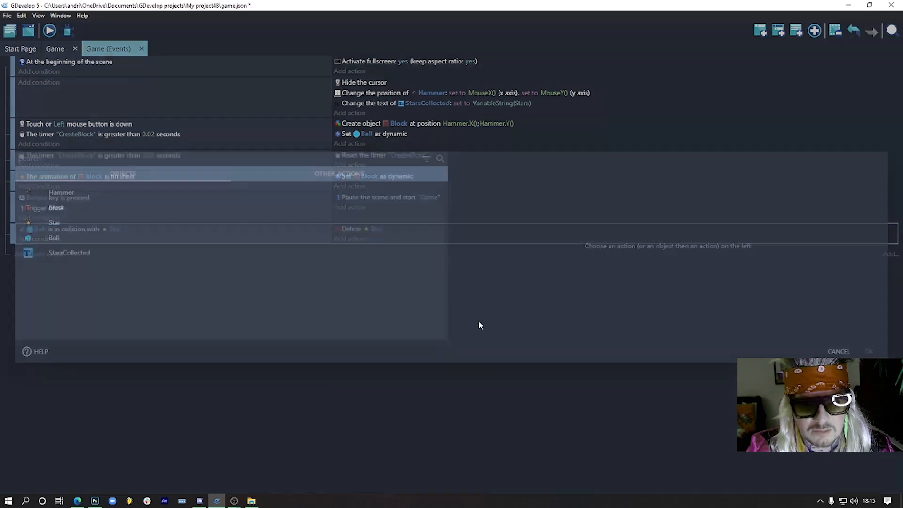
pyautogui.click(102, 258)
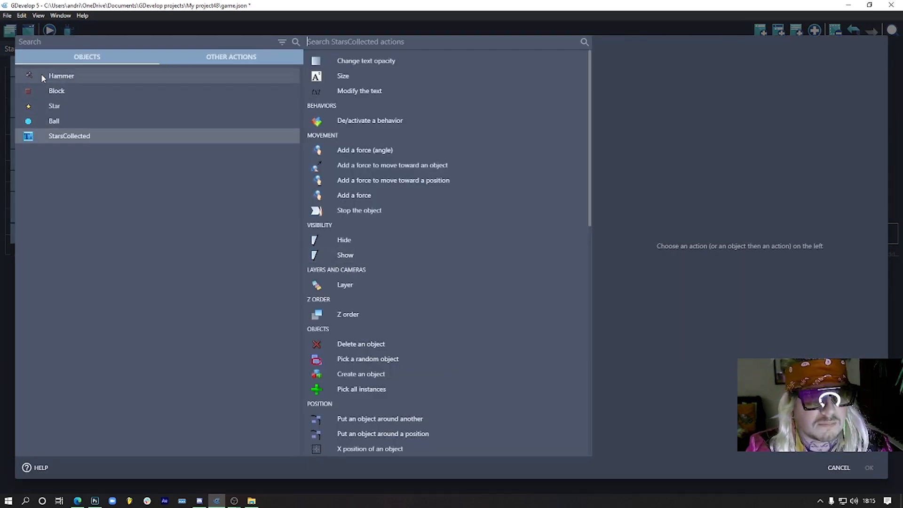
pyautogui.click(45, 43)
pyautogui.write('var')
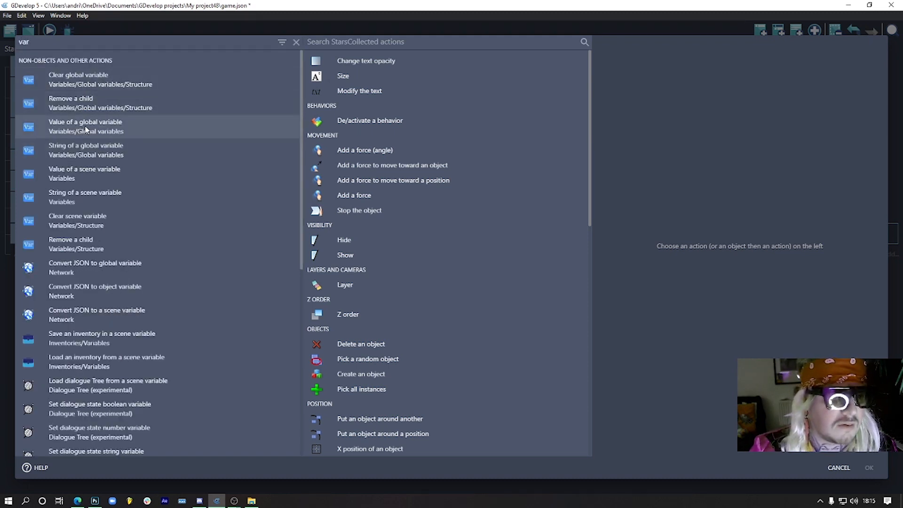
pyautogui.click(99, 173)
pyautogui.click(487, 93)
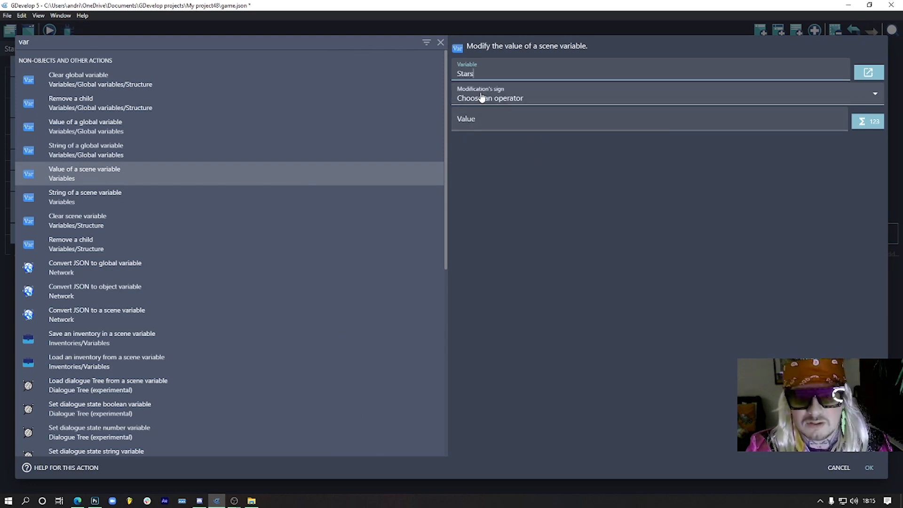
pyautogui.click(518, 99)
pyautogui.click(488, 133)
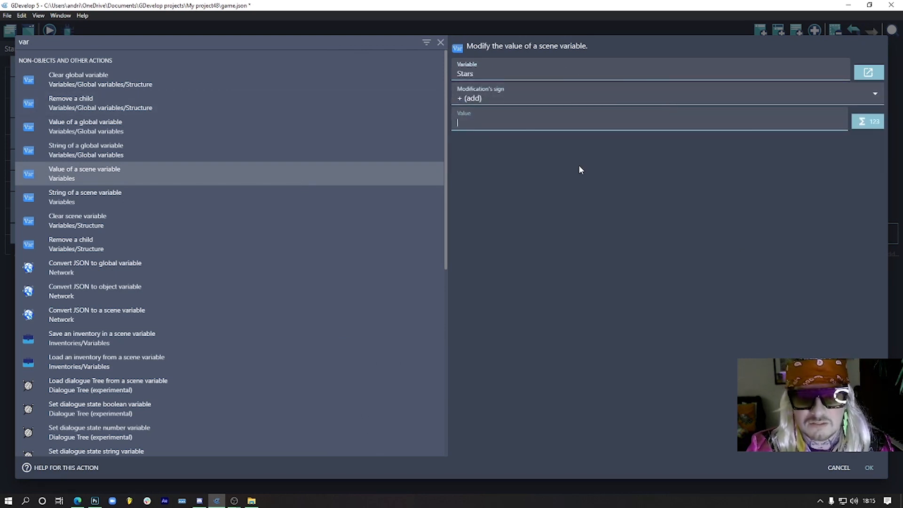
pyautogui.click(869, 468)
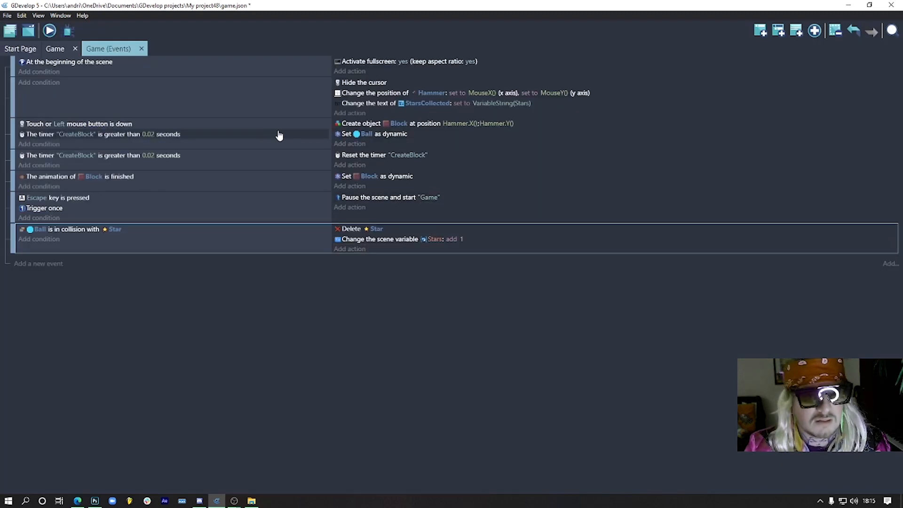
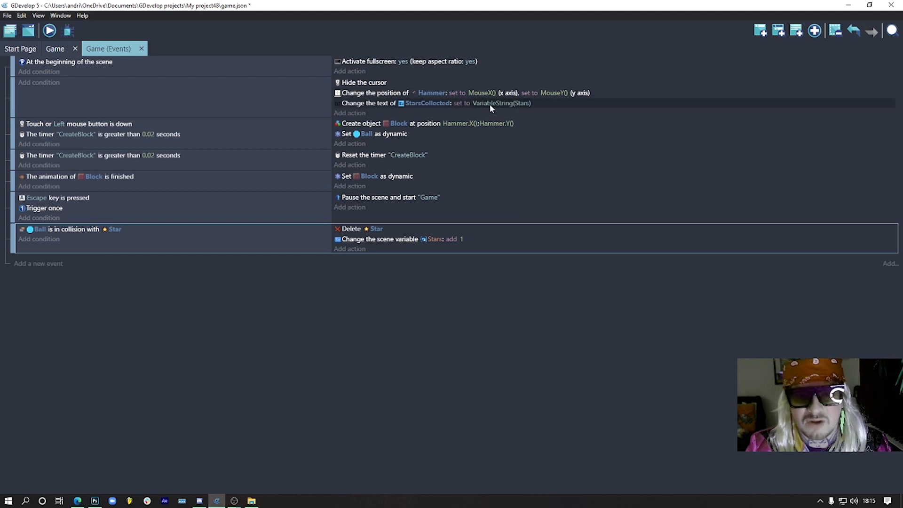
# Preview the game and draw block trails with the hammer to test collecting stars with the ball.
pyautogui.click(55, 49)
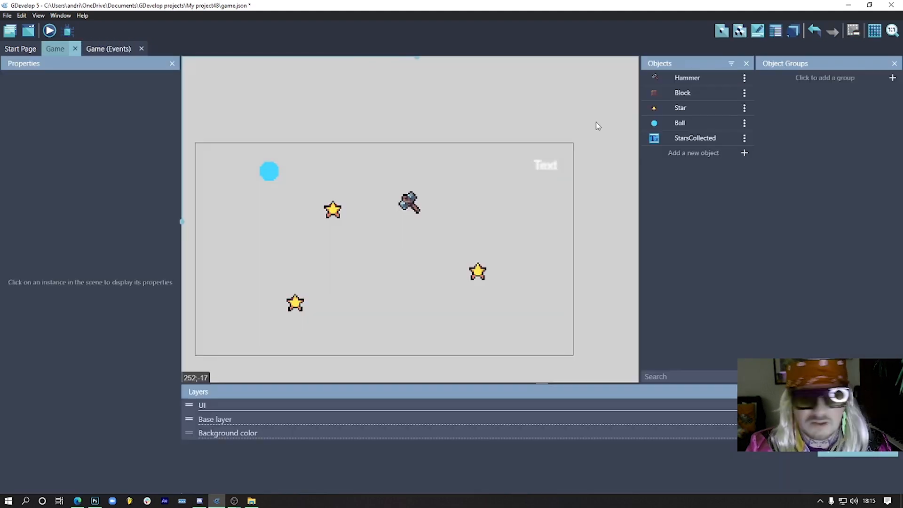
pyautogui.click(113, 49)
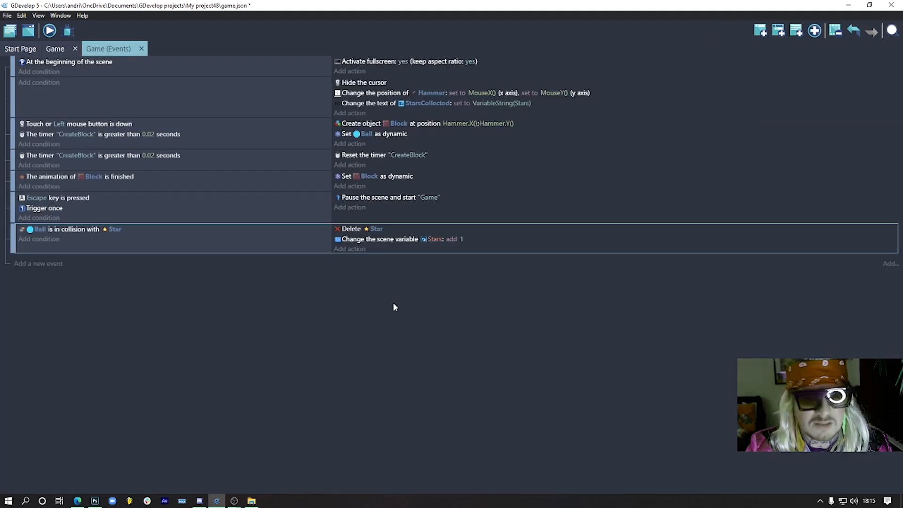
pyautogui.click(50, 31)
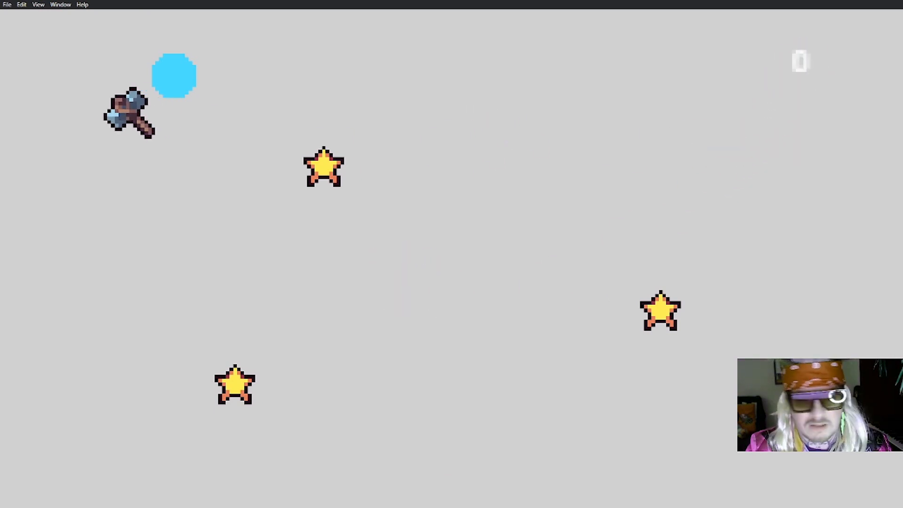
pyautogui.moveTo(121, 109)
pyautogui.mouseDown()
pyautogui.moveTo(438, 222)
pyautogui.moveTo(447, 258)
pyautogui.moveTo(665, 338)
pyautogui.moveTo(710, 336)
pyautogui.mouseUp()
pyautogui.moveTo(777, 320); pyautogui.dragTo(716, 418)
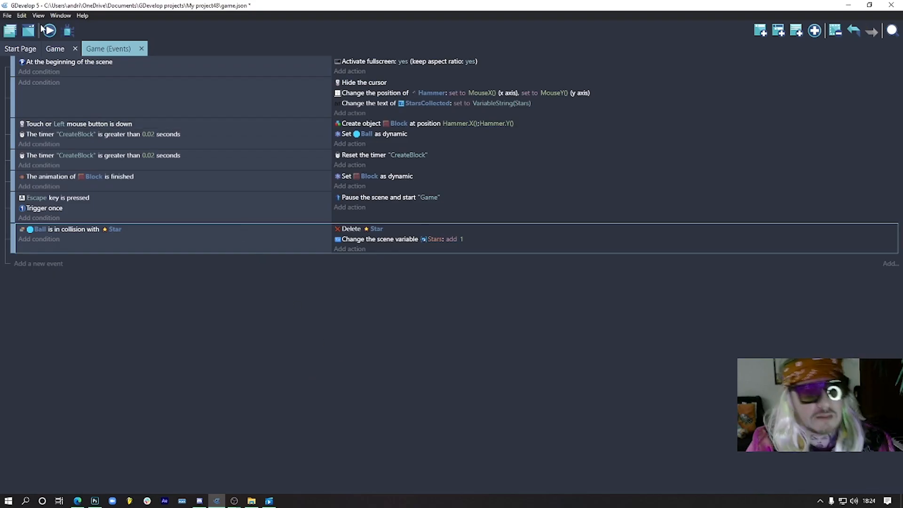
# Add a new sprite object named outofscreen to the Game scene.
pyautogui.click(54, 49)
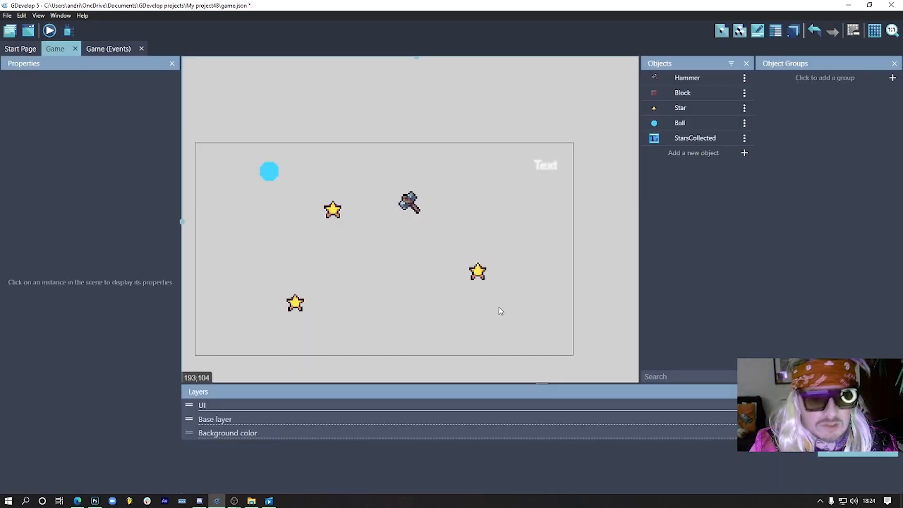
pyautogui.scroll(-5, 419, 184)
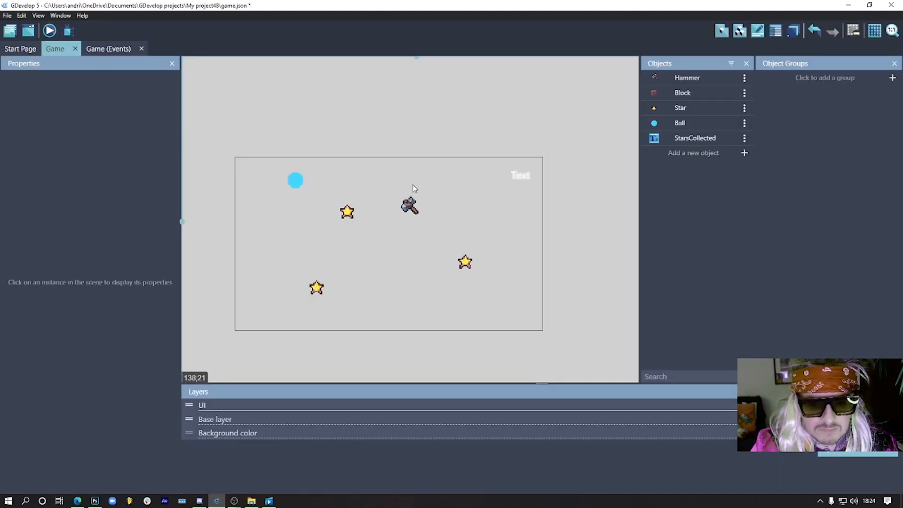
pyautogui.scroll(-1, 413, 189)
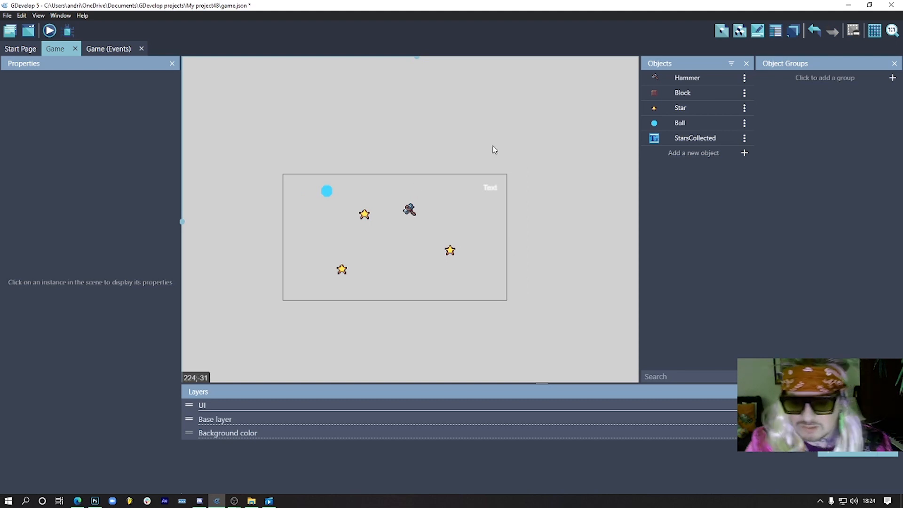
pyautogui.scroll(-3, 476, 203)
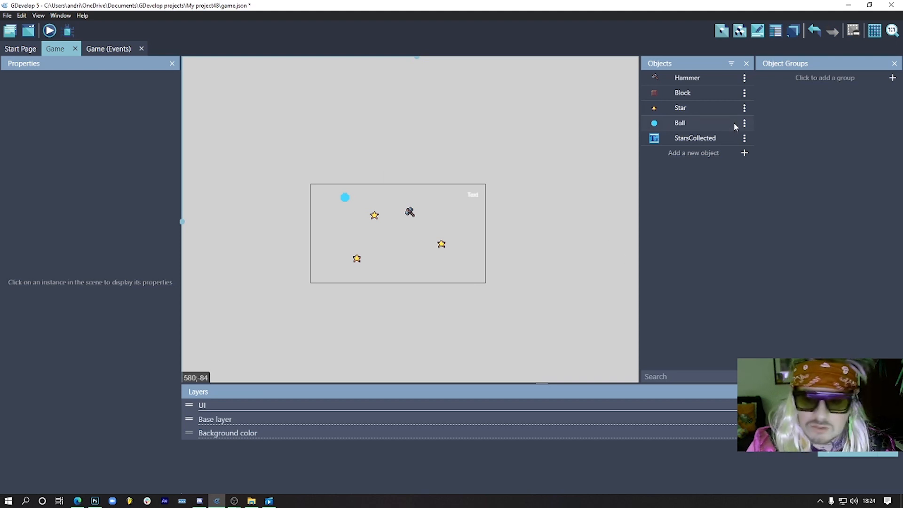
pyautogui.click(718, 154)
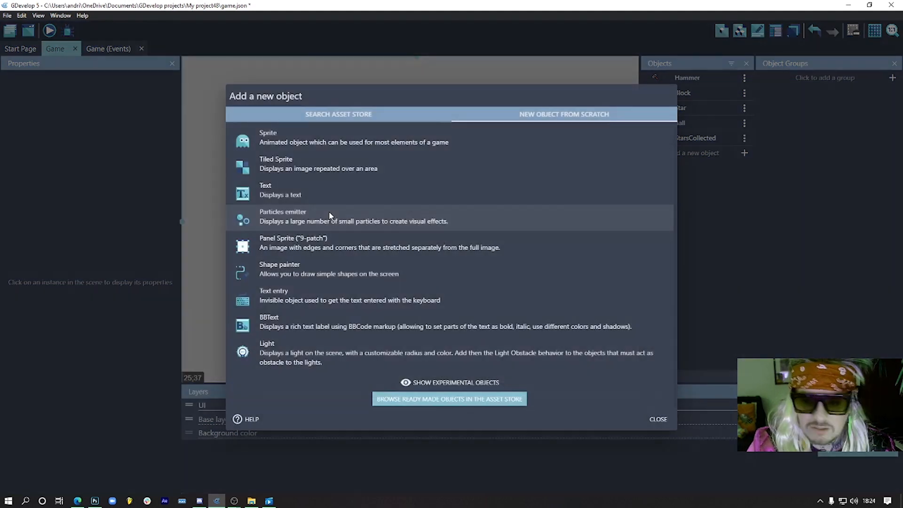
pyautogui.click(330, 141)
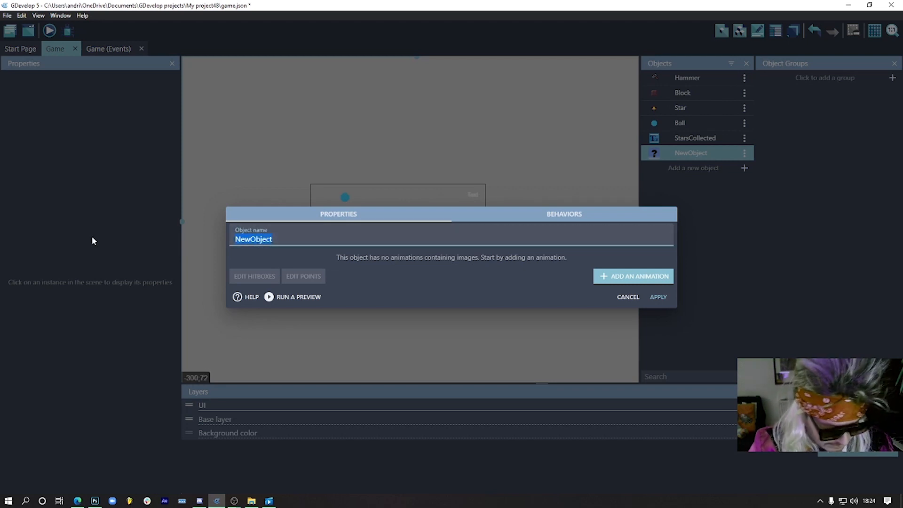
pyautogui.write('outofscreen')
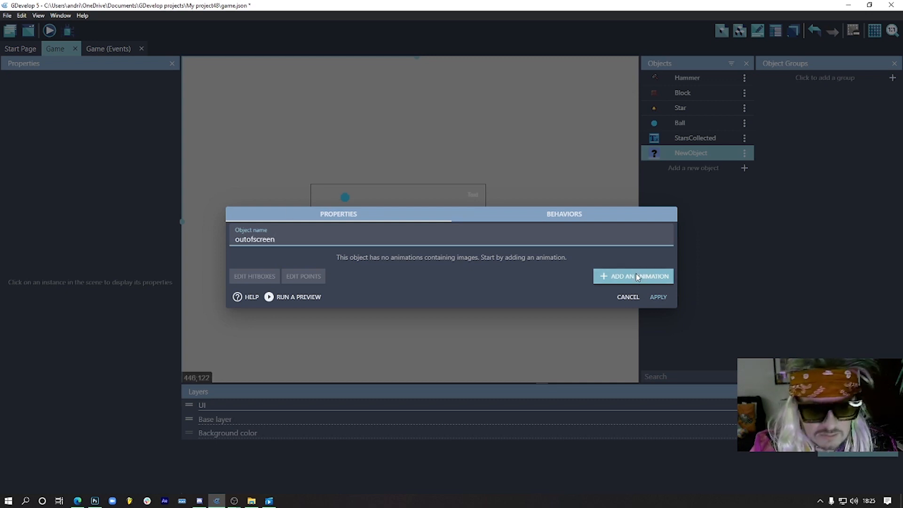
# Give the outofscreen object an animation with one pixel-editor frame filled solid red (#ff0000), and apply the object.
pyautogui.click(635, 275)
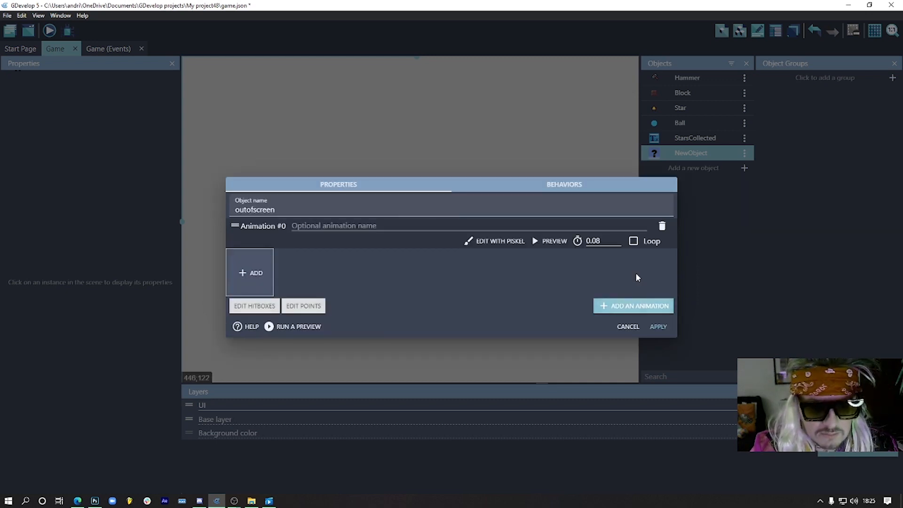
pyautogui.click(498, 241)
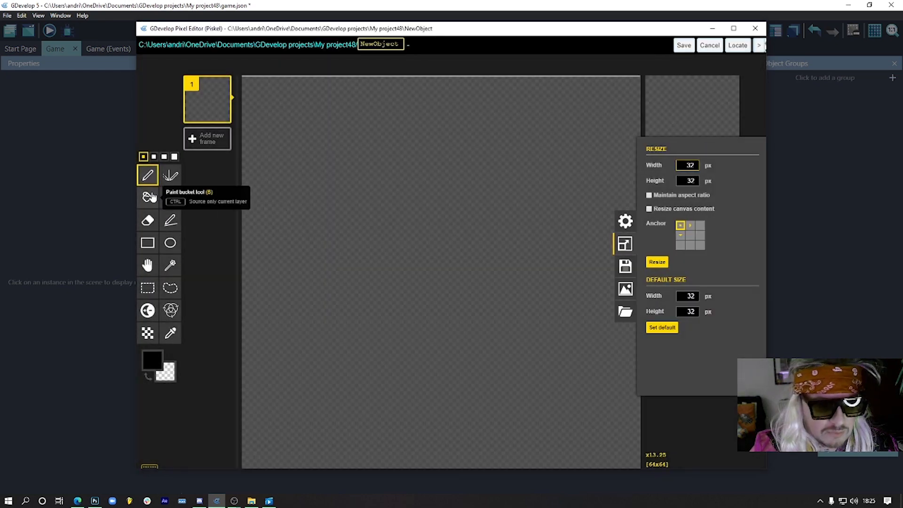
pyautogui.click(150, 196)
pyautogui.click(153, 361)
pyautogui.click(231, 378)
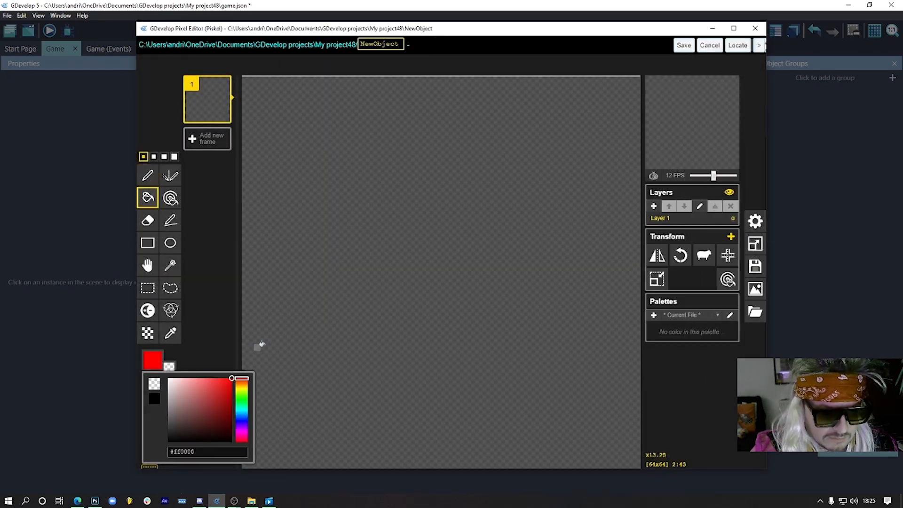
pyautogui.click(409, 271)
pyautogui.click(684, 45)
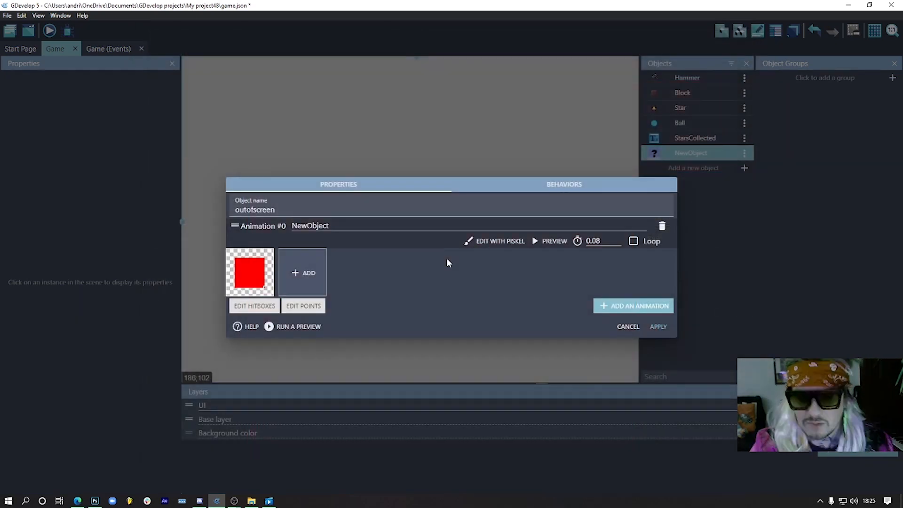
pyautogui.click(657, 327)
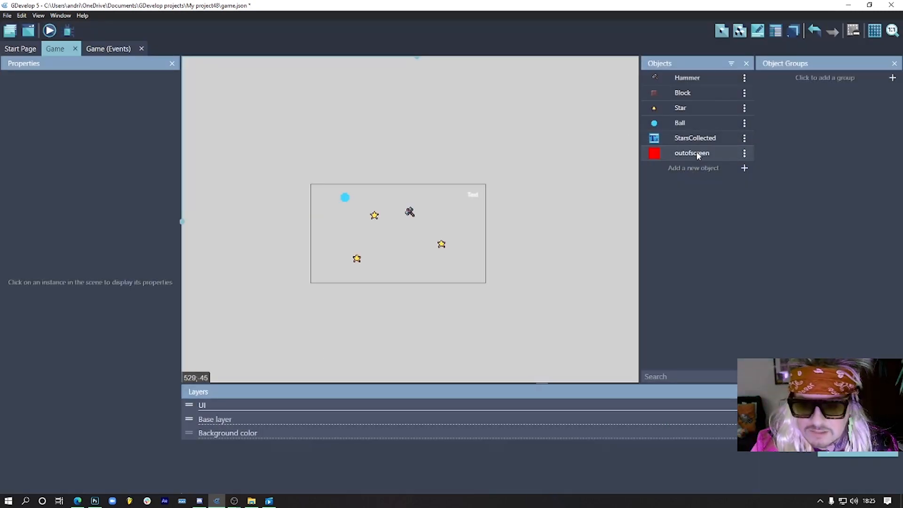
# Place an outofscreen instance below the game frame as a bar about 1806 wide and 64 high, extending past both sides.
pyautogui.moveTo(691, 153); pyautogui.dragTo(679, 325)
pyautogui.scroll(-5, 394, 320)
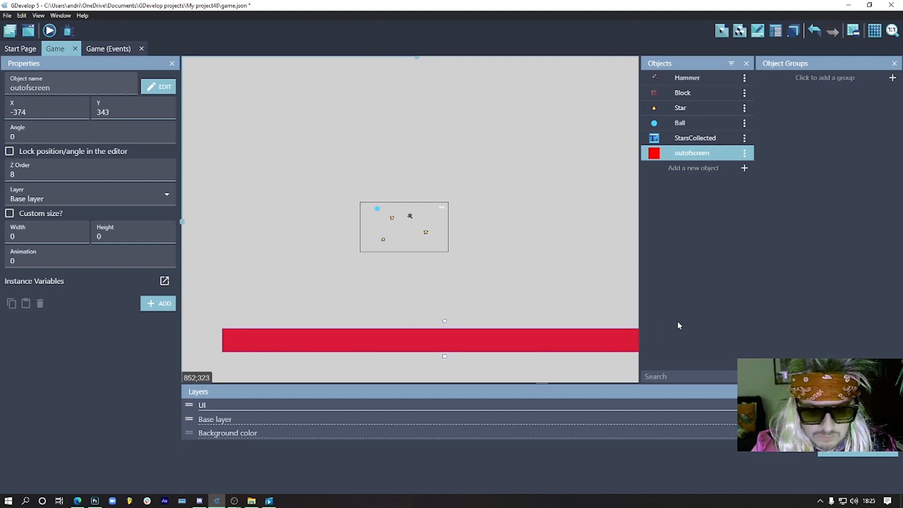
pyautogui.moveTo(605, 346); pyautogui.dragTo(415, 334)
pyautogui.click(472, 274)
pyautogui.click(456, 274)
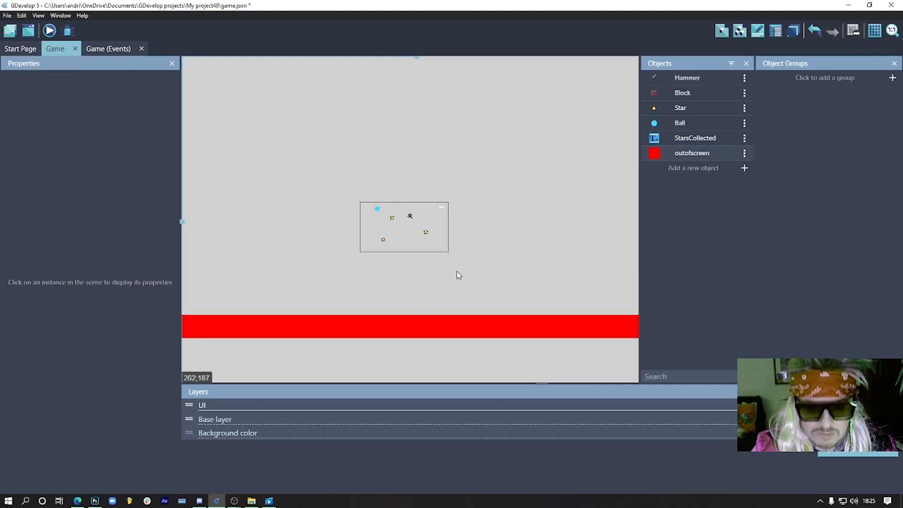
# Nudge the red outofscreen bar slightly beneath the game frame.
pyautogui.scroll(-2, 457, 268)
pyautogui.scroll(-2, 457, 268)
pyautogui.scroll(6, 447, 259)
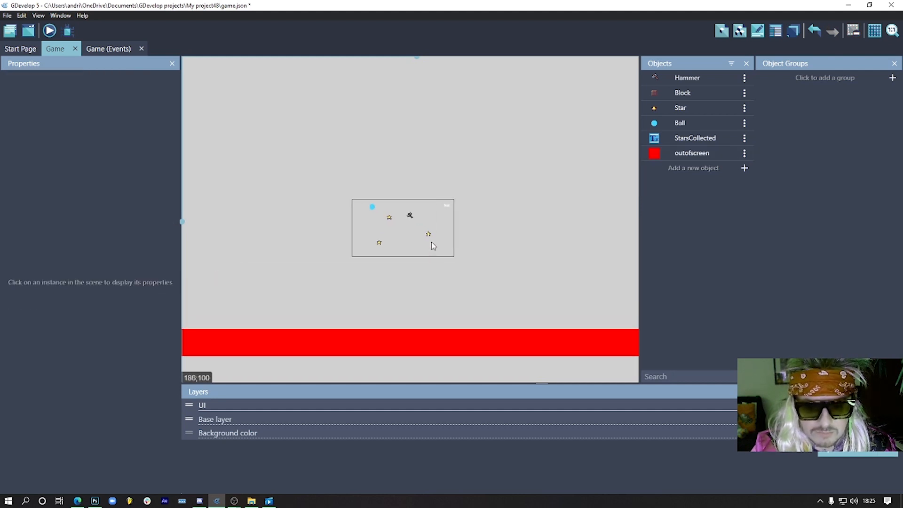
pyautogui.scroll(3, 433, 244)
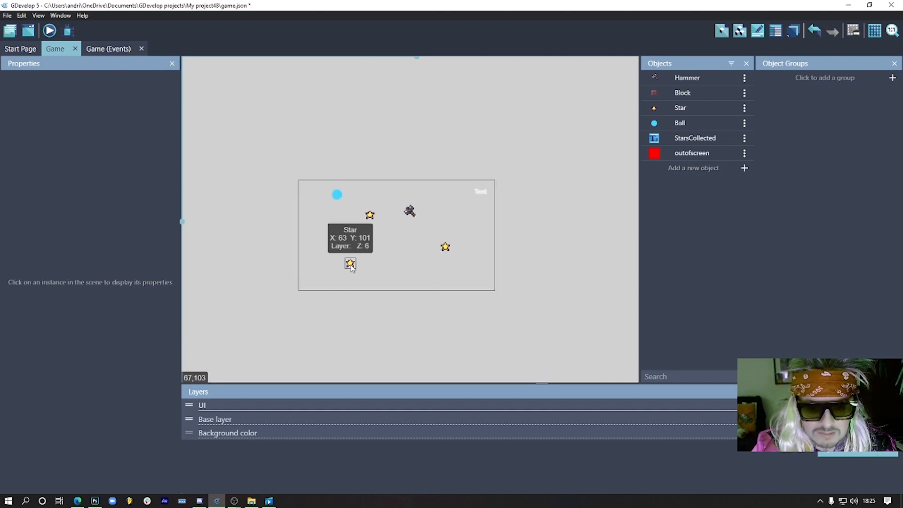
pyautogui.scroll(-2, 376, 268)
pyautogui.scroll(-1, 358, 306)
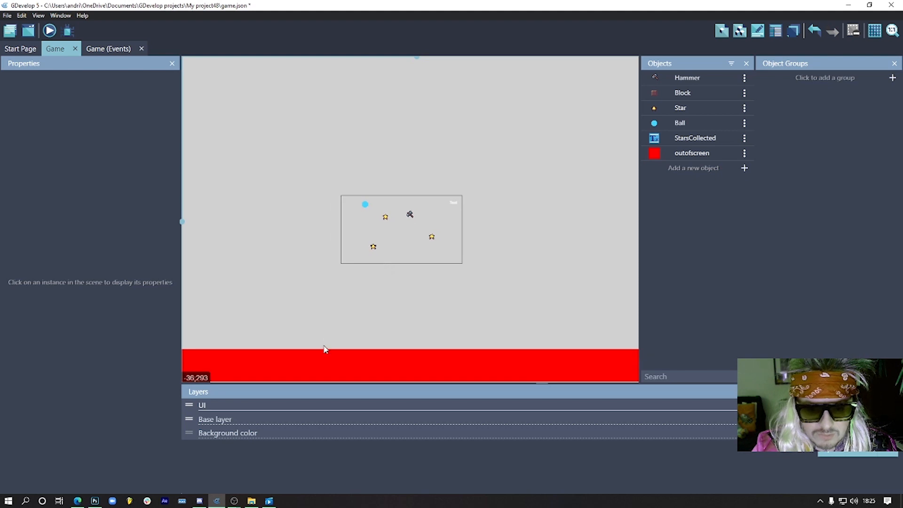
pyautogui.moveTo(307, 365)
pyautogui.mouseDown()
pyautogui.moveTo(312, 352)
pyautogui.moveTo(314, 367)
pyautogui.mouseUp()
pyautogui.click(382, 309)
# Widen the outofscreen bar to about 2919 and center it below the game frame at about X -1175, Y 305.
pyautogui.scroll(2, 394, 190)
pyautogui.scroll(3, 395, 190)
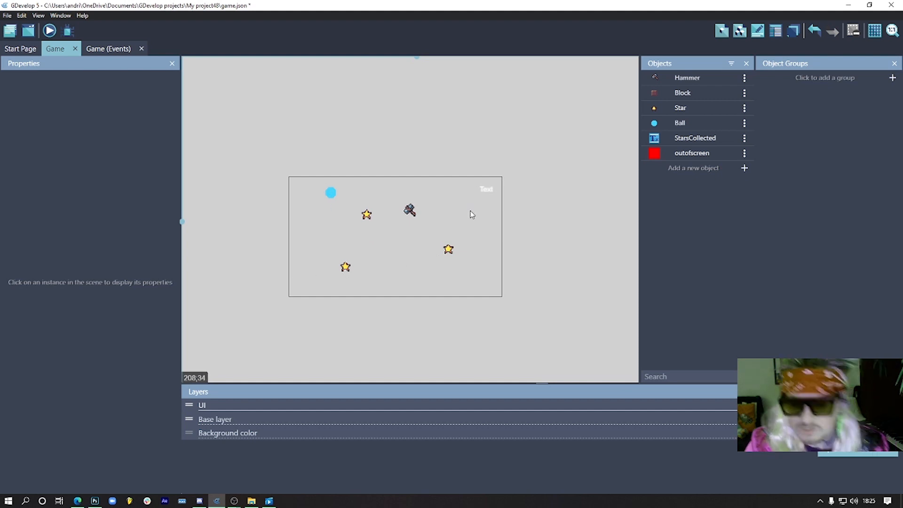
pyautogui.scroll(-5, 404, 170)
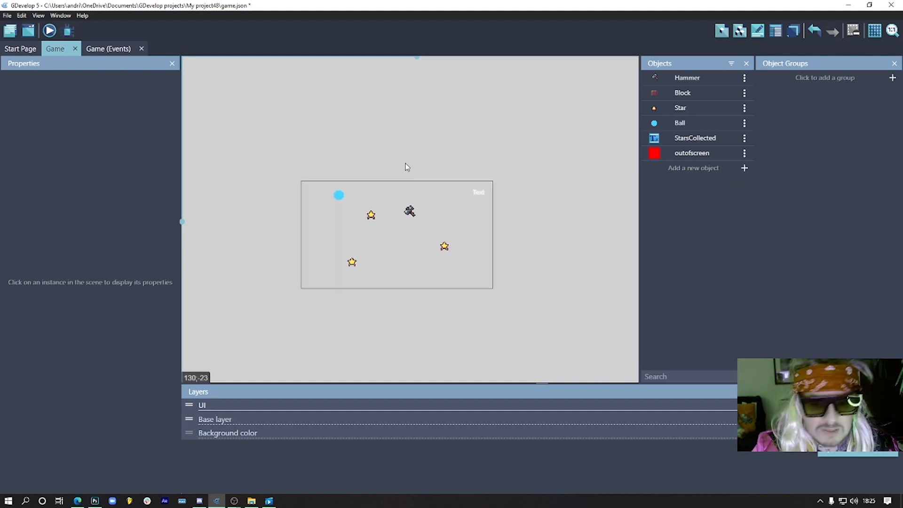
pyautogui.scroll(-2, 427, 176)
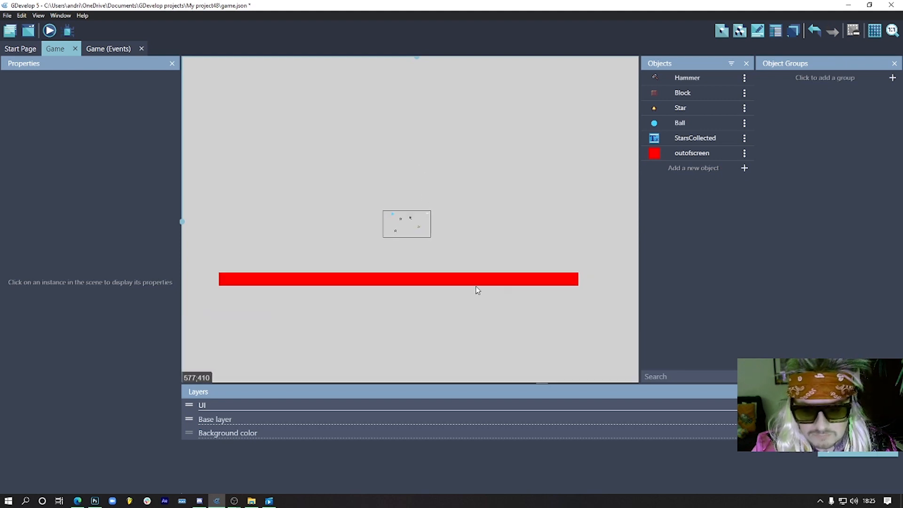
pyautogui.click(435, 280)
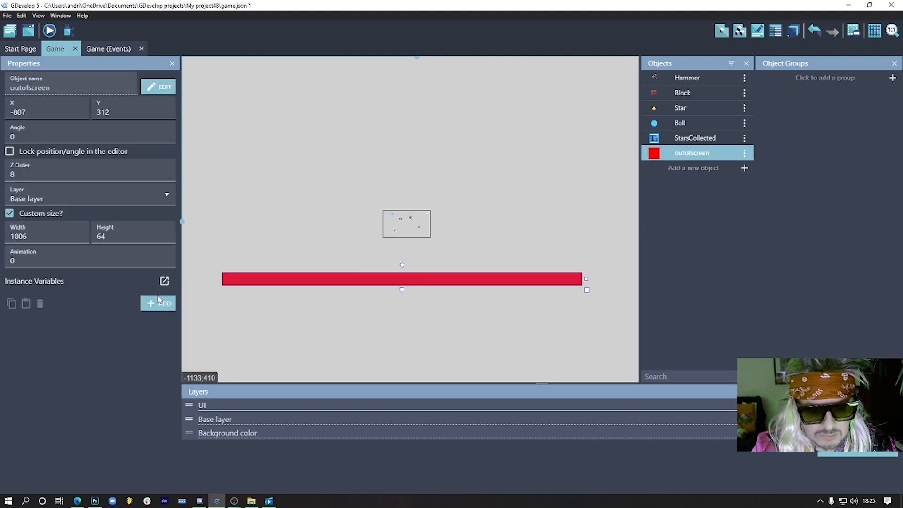
pyautogui.moveTo(585, 280); pyautogui.dragTo(786, 272)
pyautogui.moveTo(557, 282); pyautogui.dragTo(473, 285)
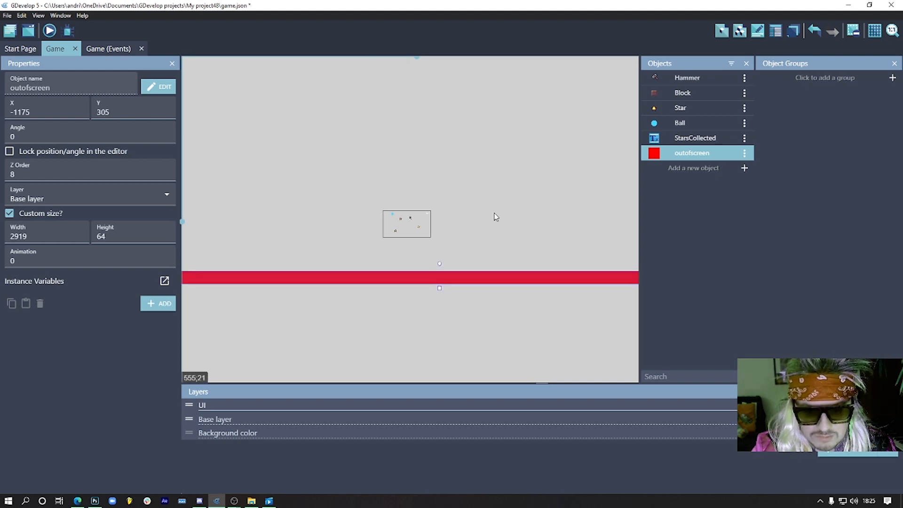
pyautogui.click(393, 128)
pyautogui.keyDown('ctrl'); pyautogui.scroll(5, 430, 240); pyautogui.keyUp('ctrl')
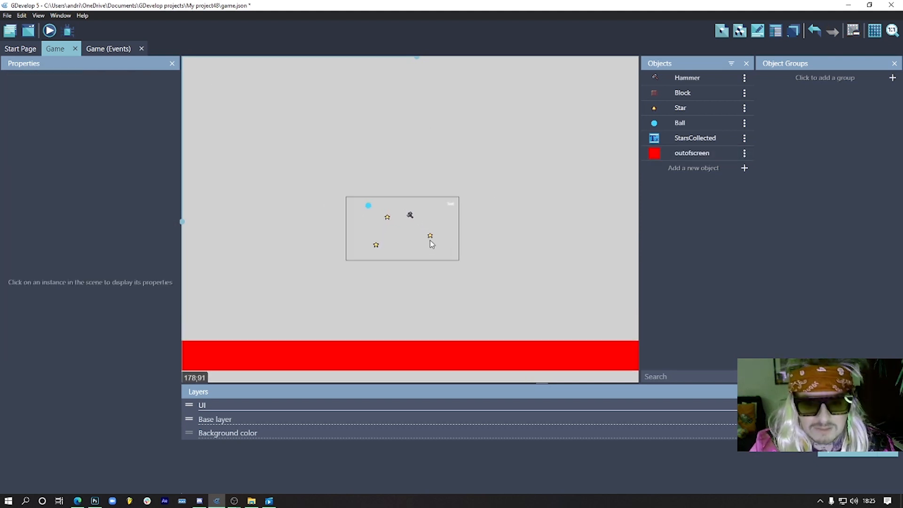
# Add a new event to the Game scene with the condition that Ball is in collision with outofscreen.
pyautogui.click(118, 49)
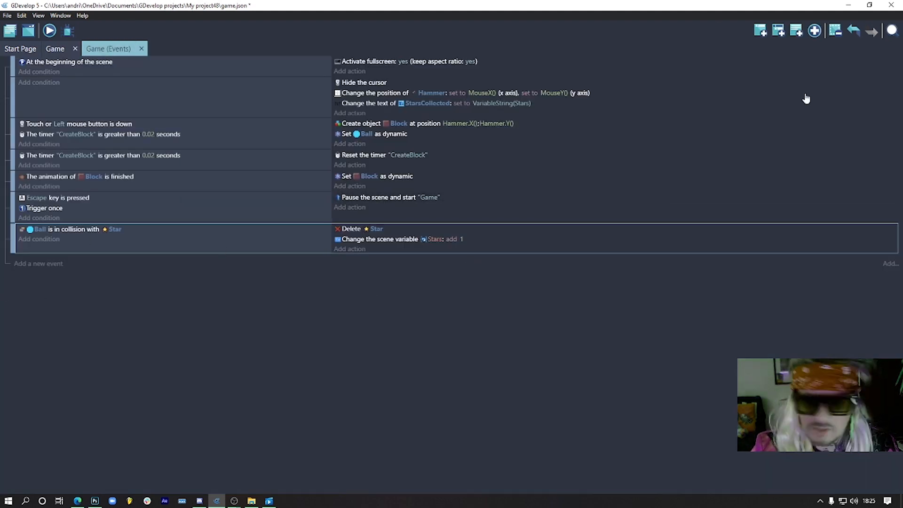
pyautogui.click(760, 30)
pyautogui.click(49, 263)
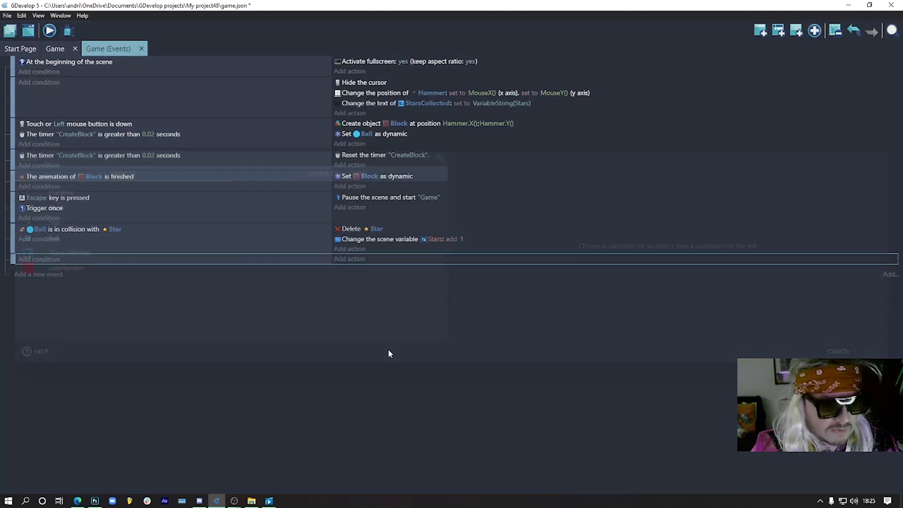
pyautogui.click(56, 237)
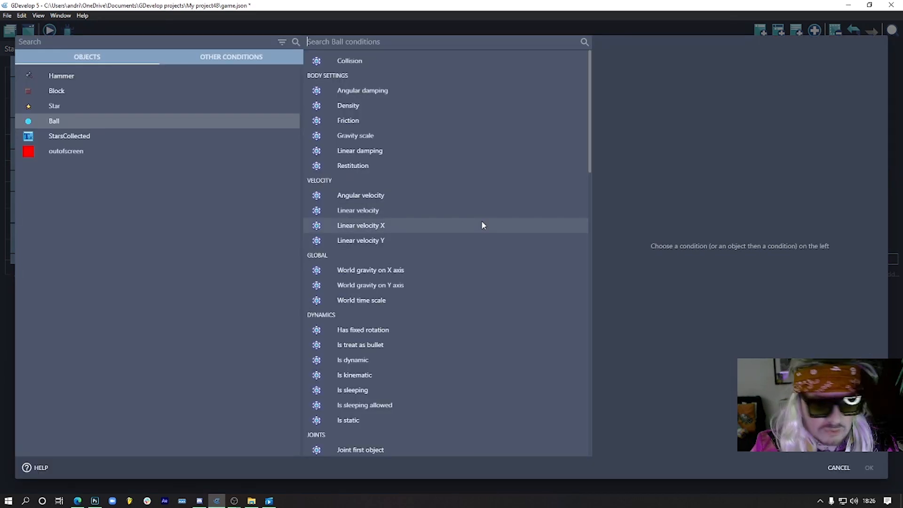
pyautogui.write('col')
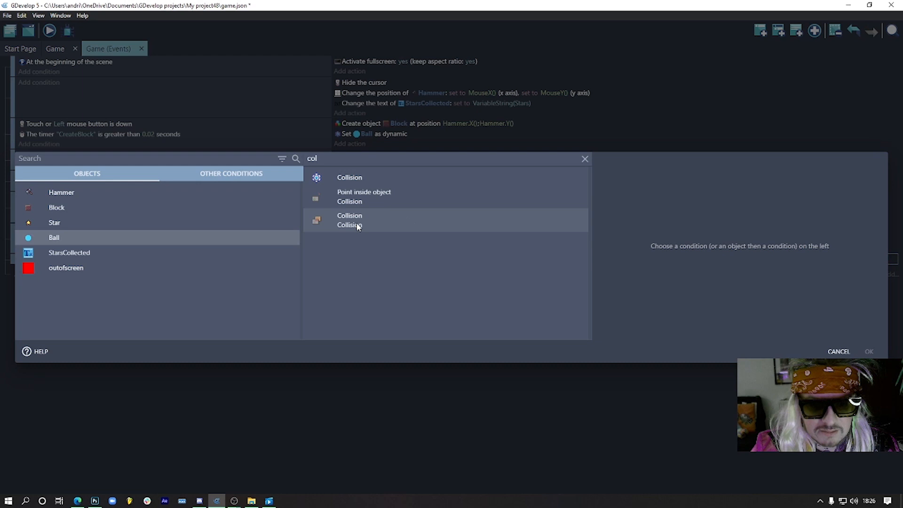
pyautogui.click(357, 227)
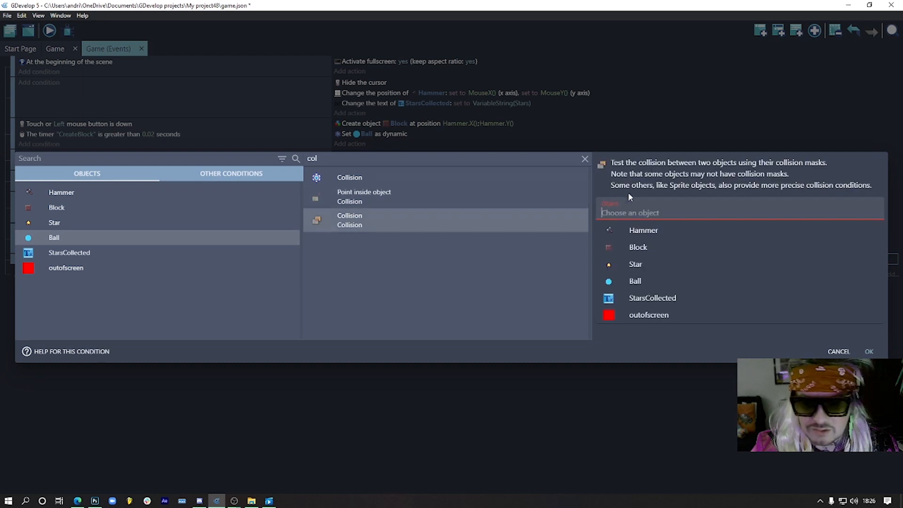
pyautogui.click(631, 319)
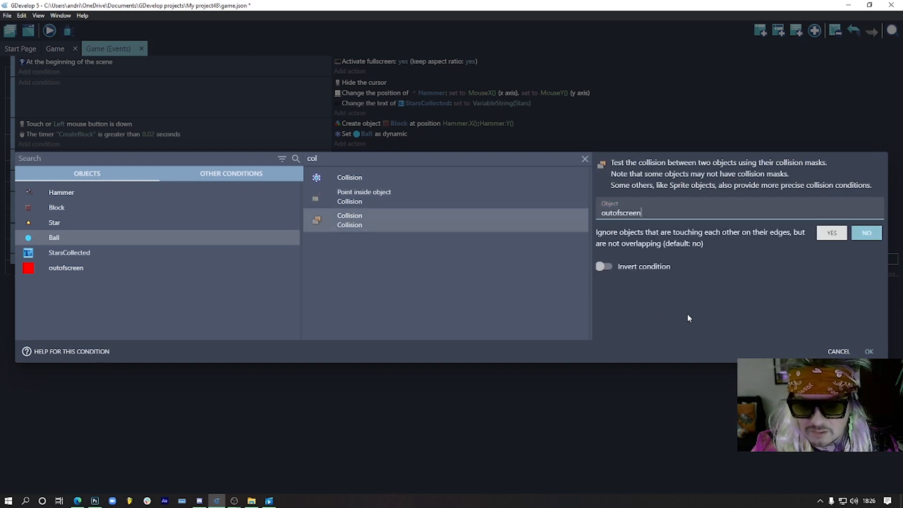
pyautogui.click(869, 351)
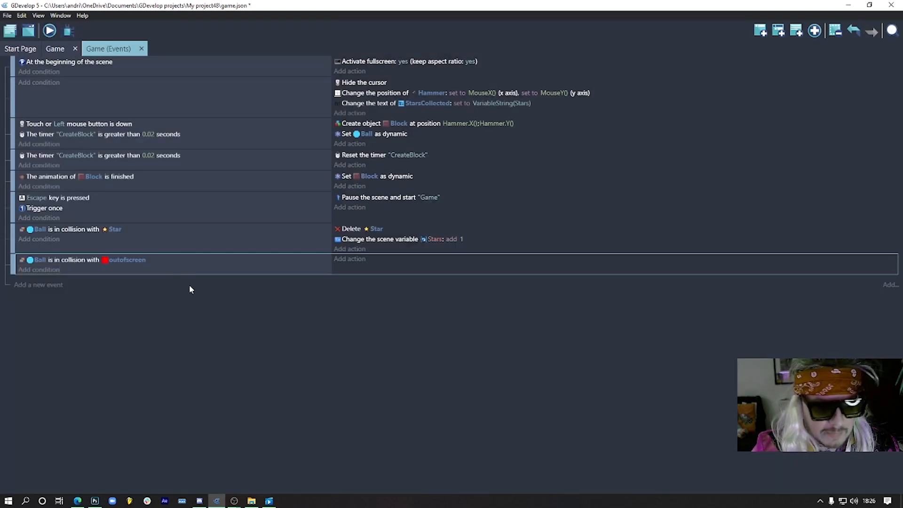
# Add a condition to the ball-outofscreen event that the scene variable Stars is less than 3.
pyautogui.click(39, 270)
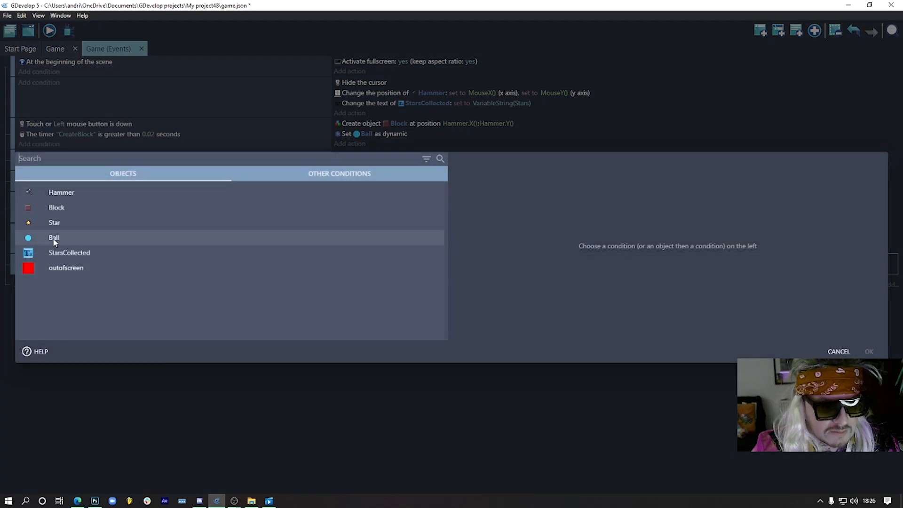
pyautogui.write('var')
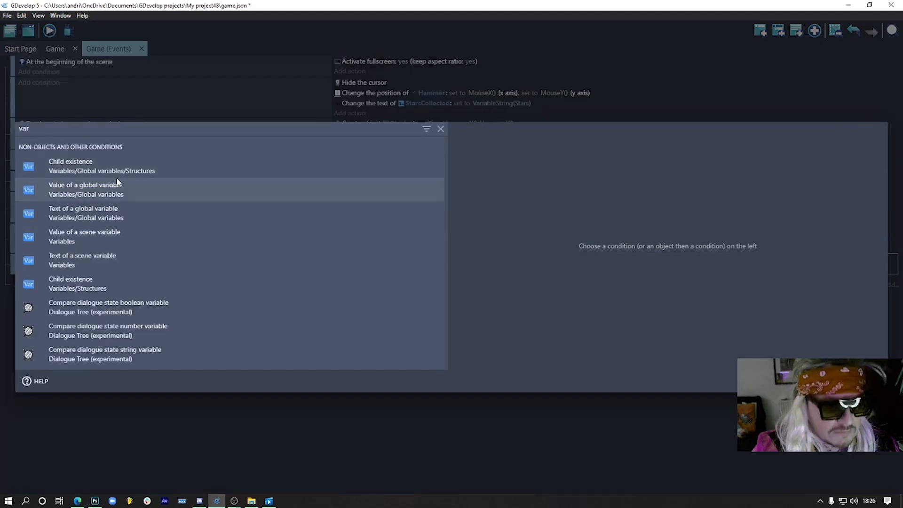
pyautogui.click(141, 238)
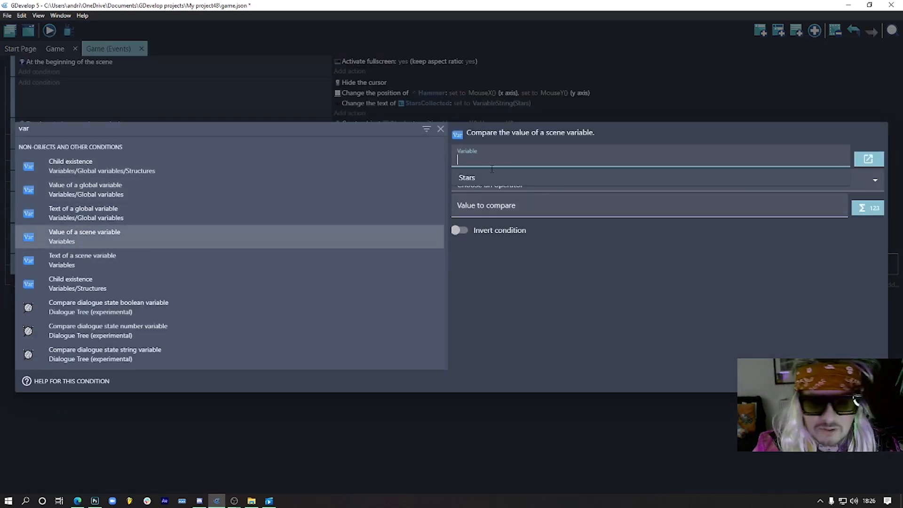
pyautogui.click(511, 178)
pyautogui.click(524, 185)
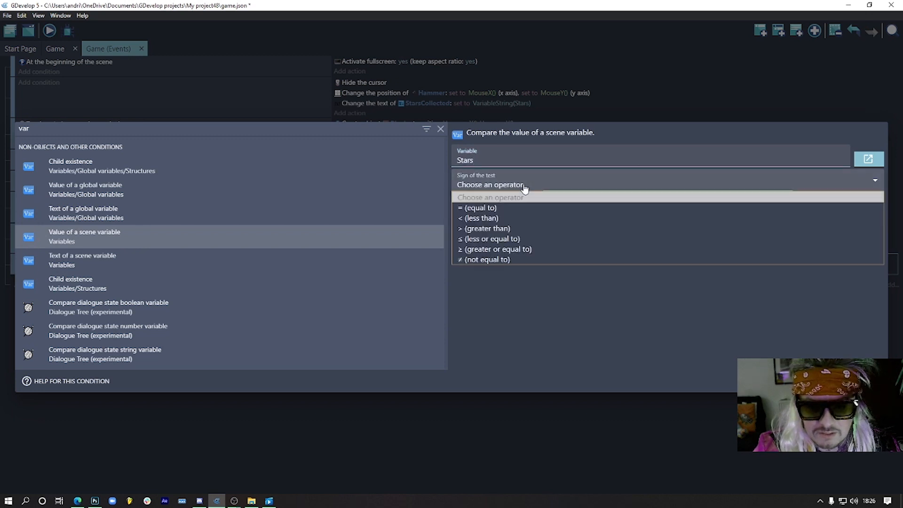
pyautogui.click(494, 218)
pyautogui.click(495, 210)
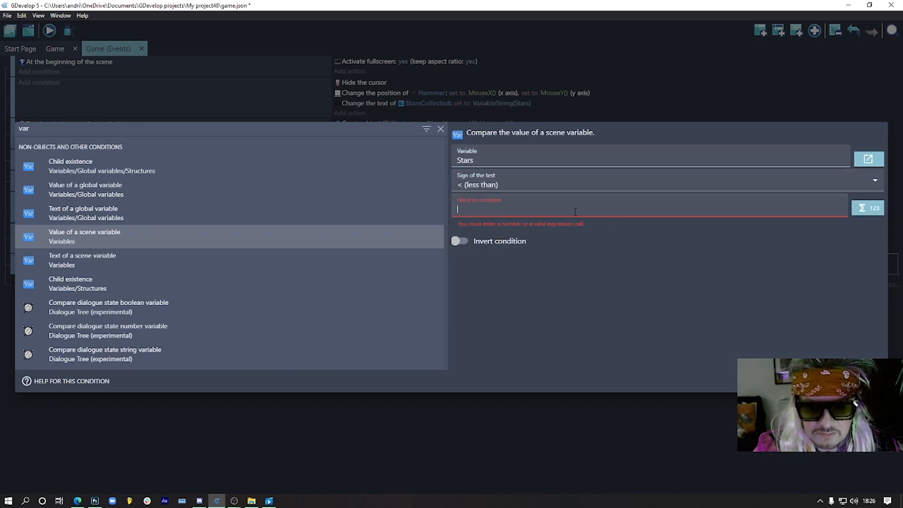
pyautogui.write('3')
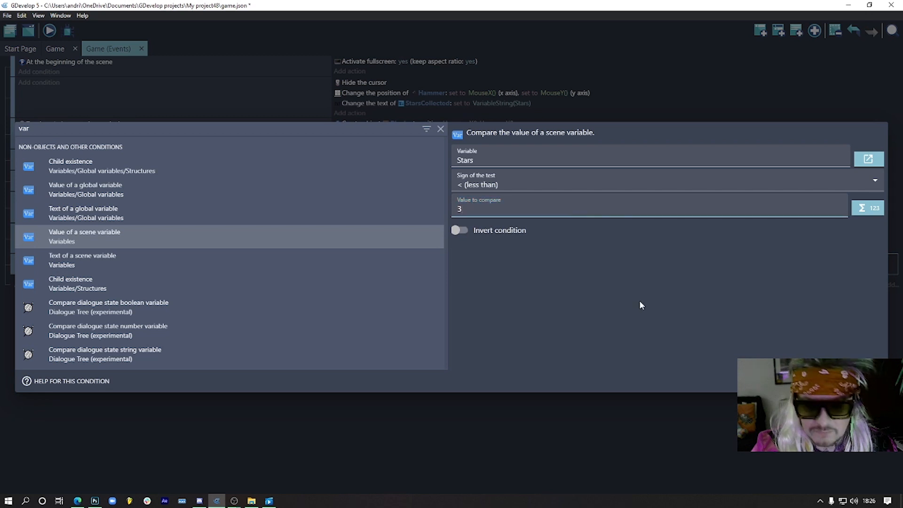
pyautogui.press('Return')
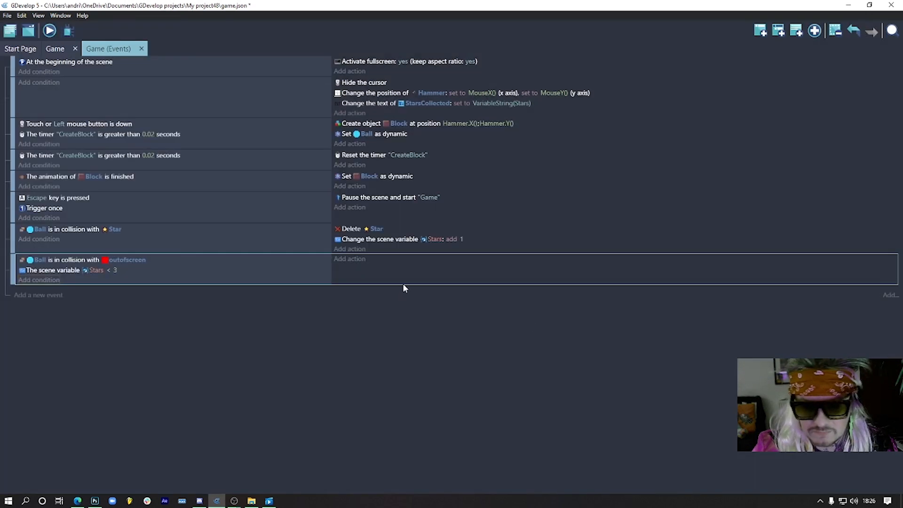
# Add a Trigger once while true condition to the ball-outofscreen event.
pyautogui.click(54, 282)
pyautogui.write('tr')
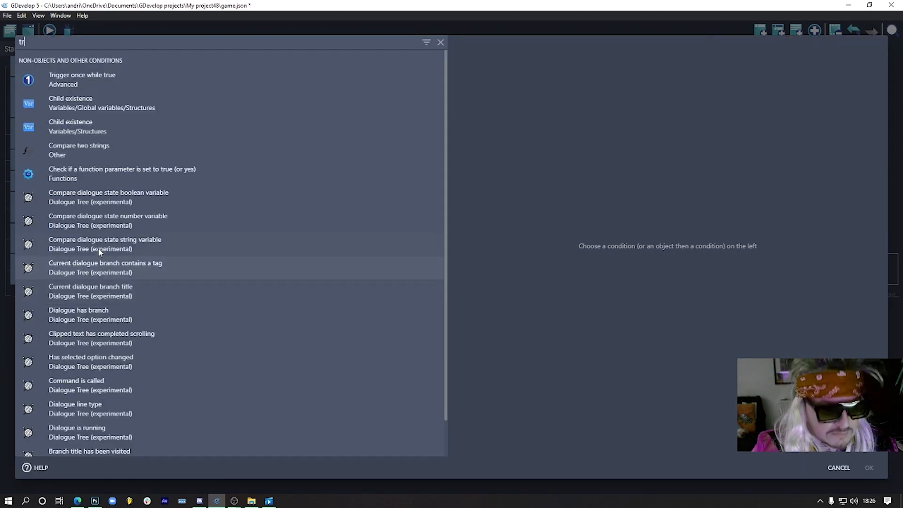
pyautogui.click(93, 81)
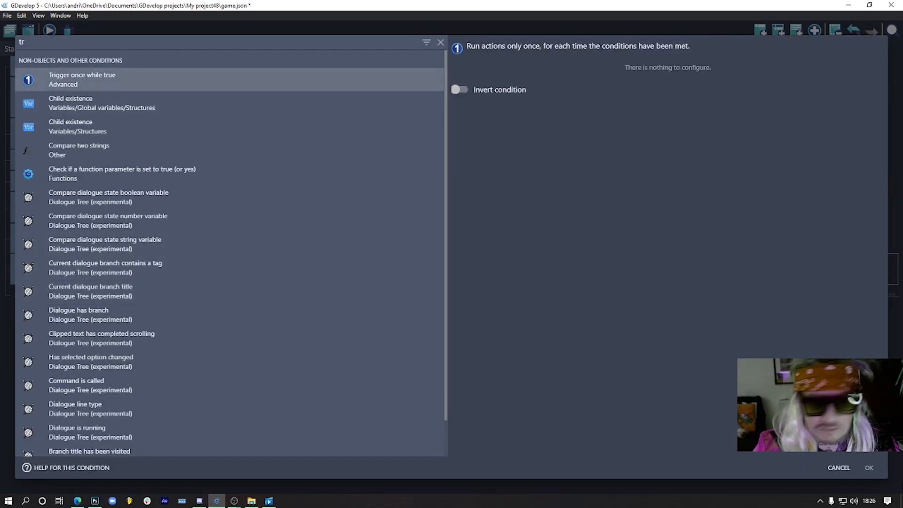
pyautogui.click(874, 472)
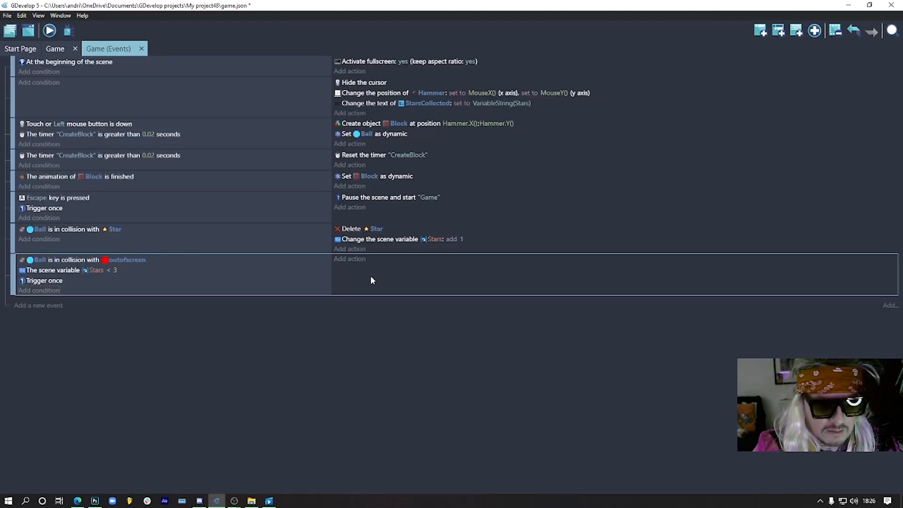
# Add two new scenes to the project and rename the first of them Game Over.
pyautogui.click(56, 50)
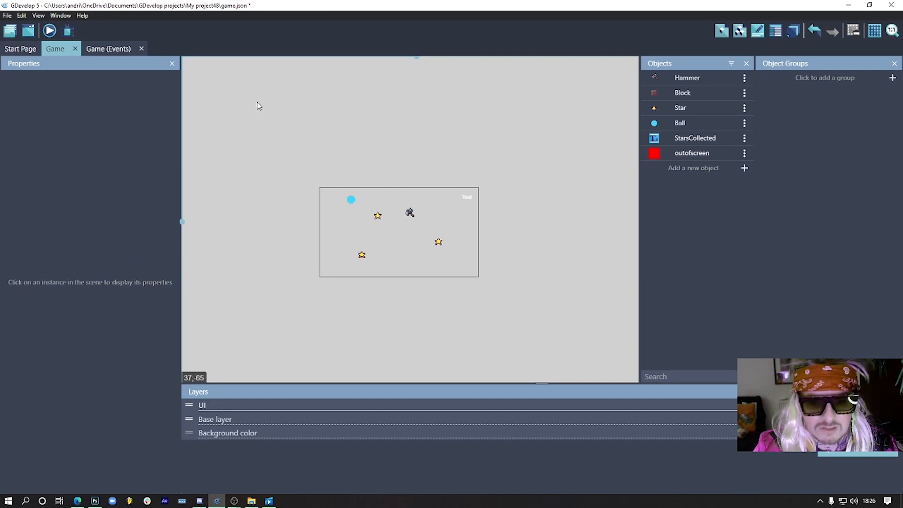
pyautogui.click(10, 33)
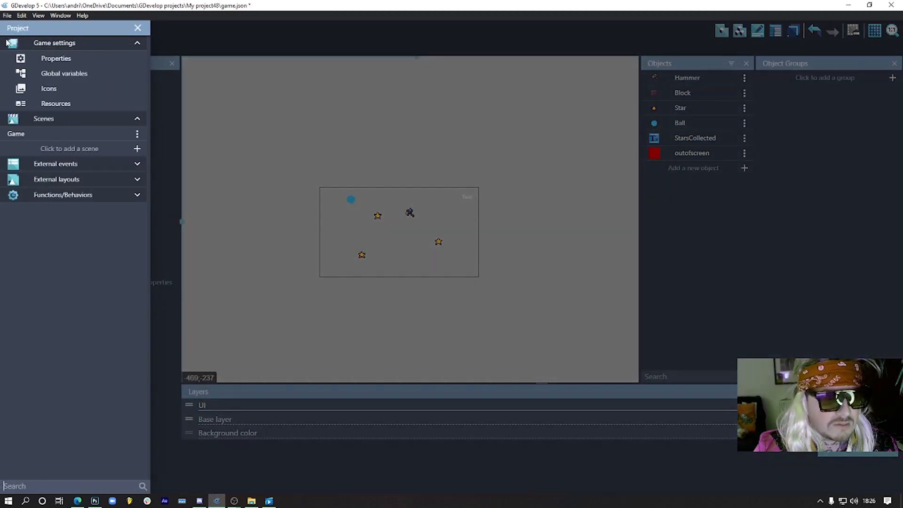
pyautogui.click(91, 148)
pyautogui.click(87, 163)
pyautogui.click(138, 149)
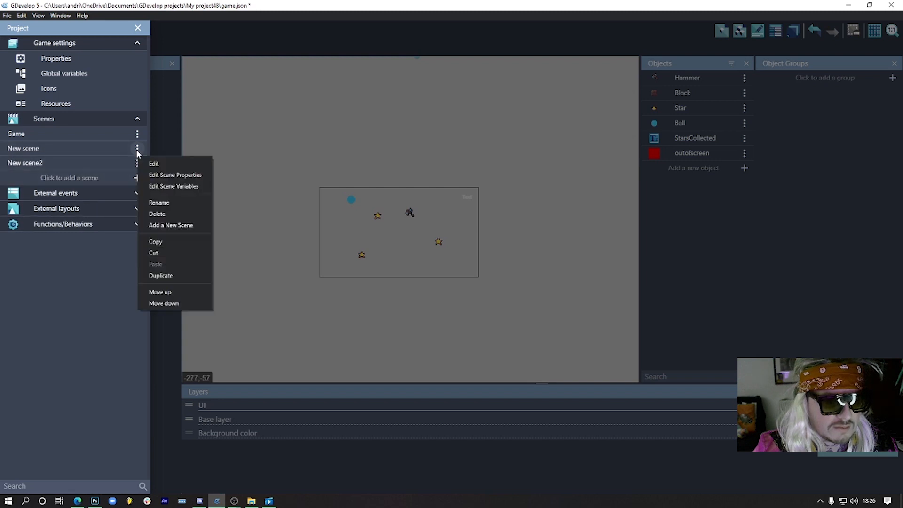
pyautogui.click(159, 202)
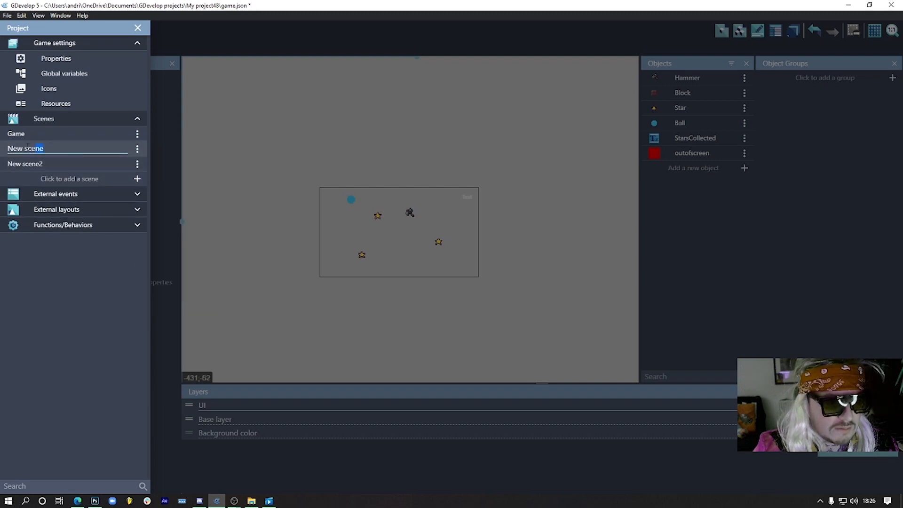
pyautogui.write('Game Over')
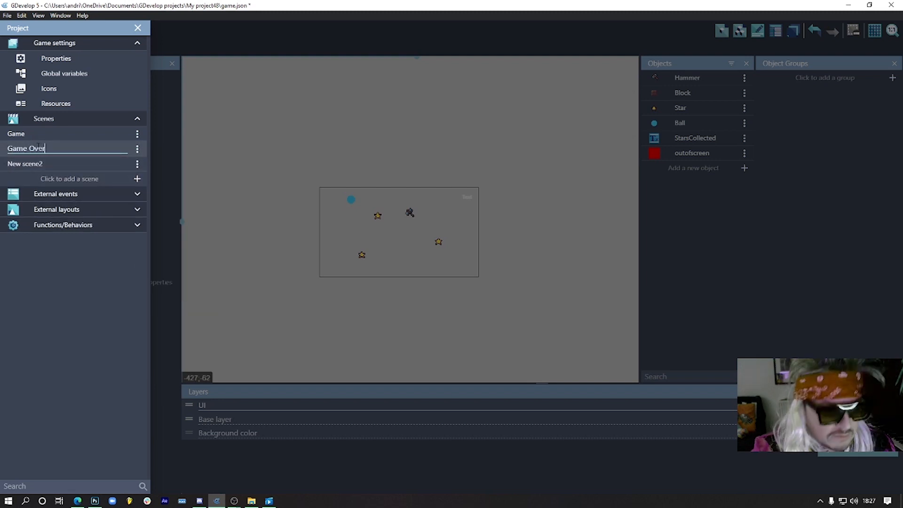
pyautogui.press('Return')
# Rename the New scene2 scene to Win, and open the Game Over scene for editing.
pyautogui.click(38, 162)
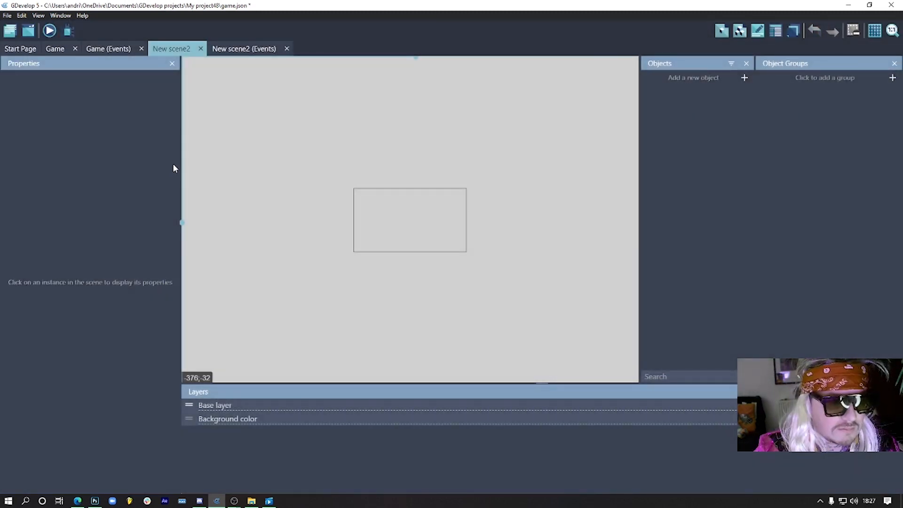
pyautogui.click(9, 33)
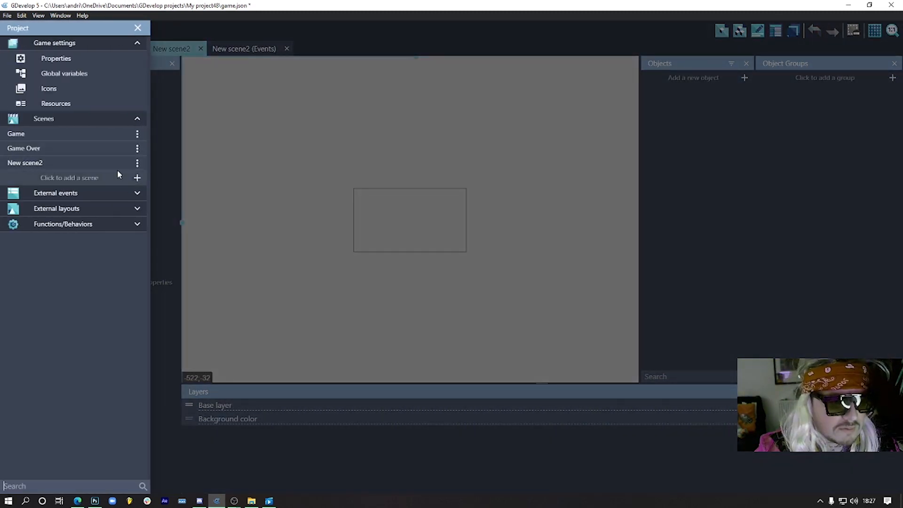
pyautogui.click(137, 166)
pyautogui.click(162, 218)
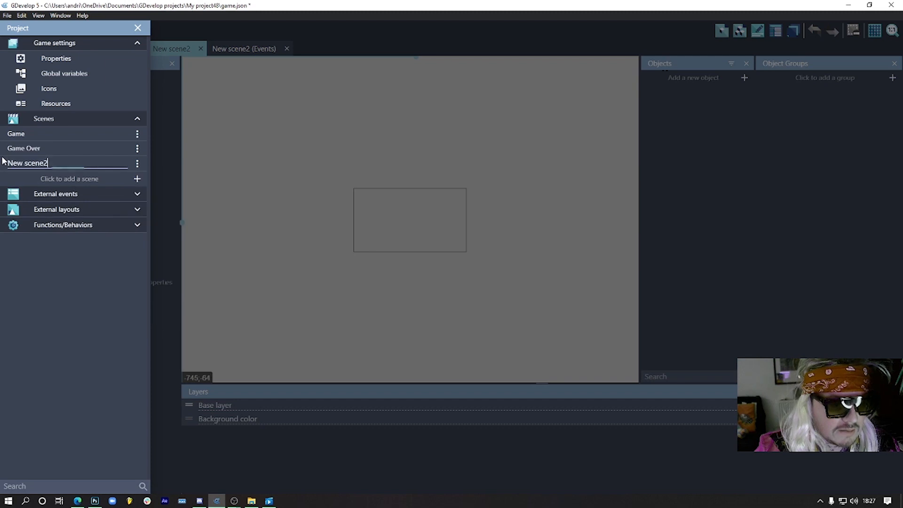
pyautogui.moveTo(51, 163); pyautogui.dragTo(4, 170)
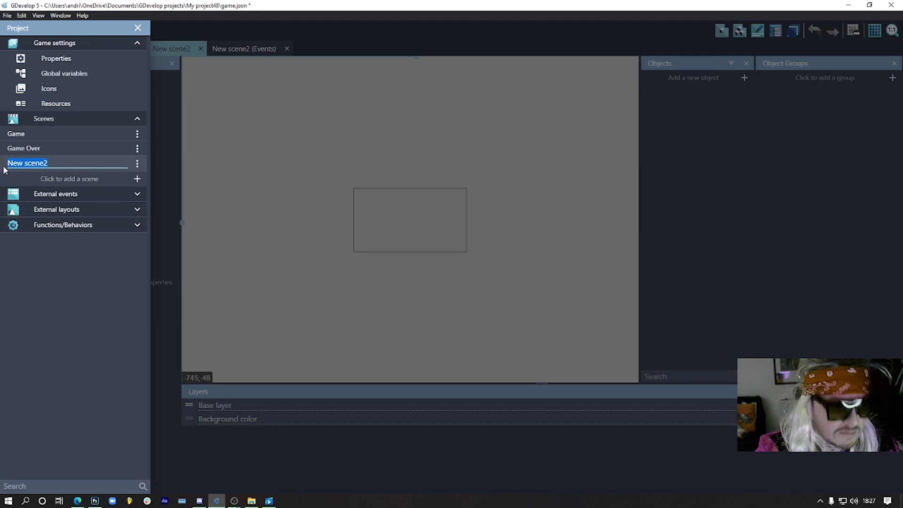
pyautogui.write('Win')
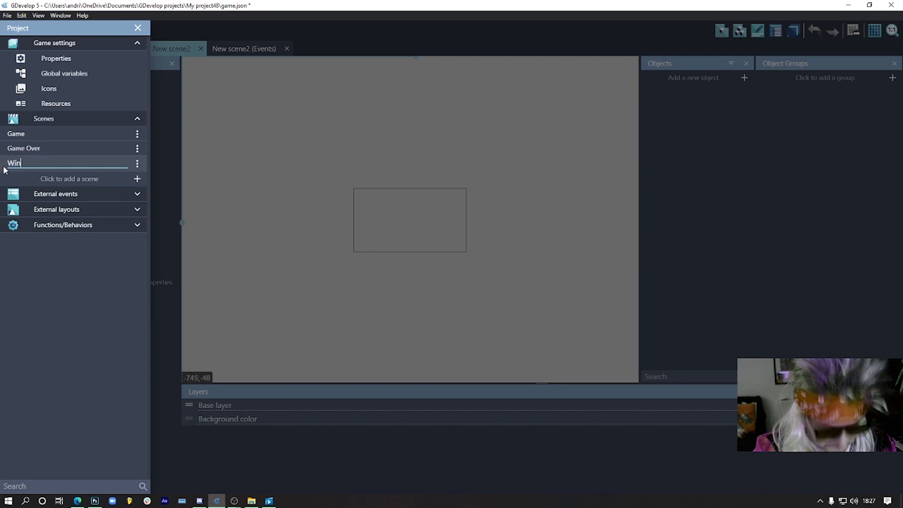
pyautogui.press('Return')
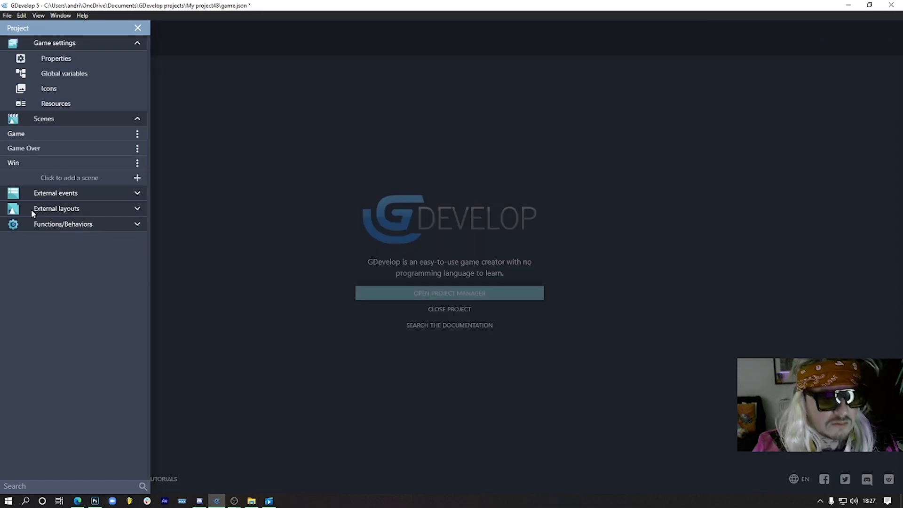
pyautogui.click(49, 149)
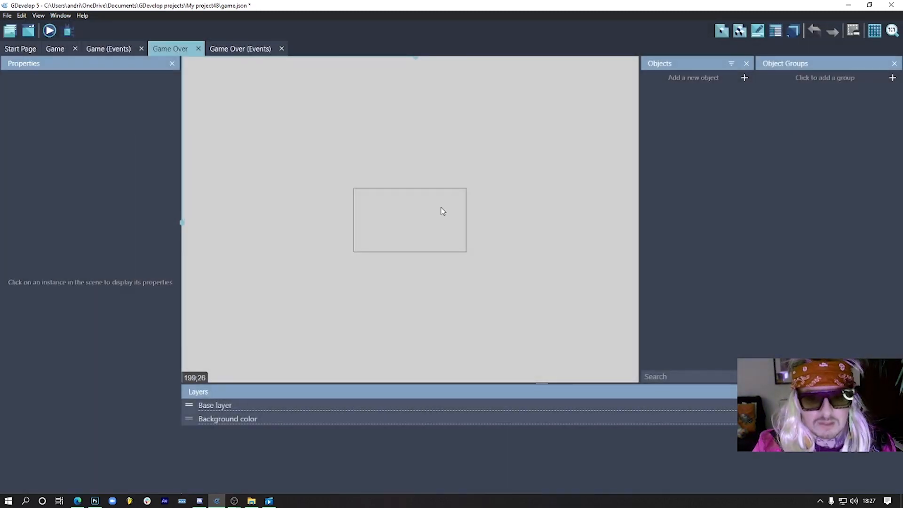
# Set the Game Over scene's background color to red, hex BD0303.
pyautogui.rightClick(442, 211)
pyautogui.click(492, 226)
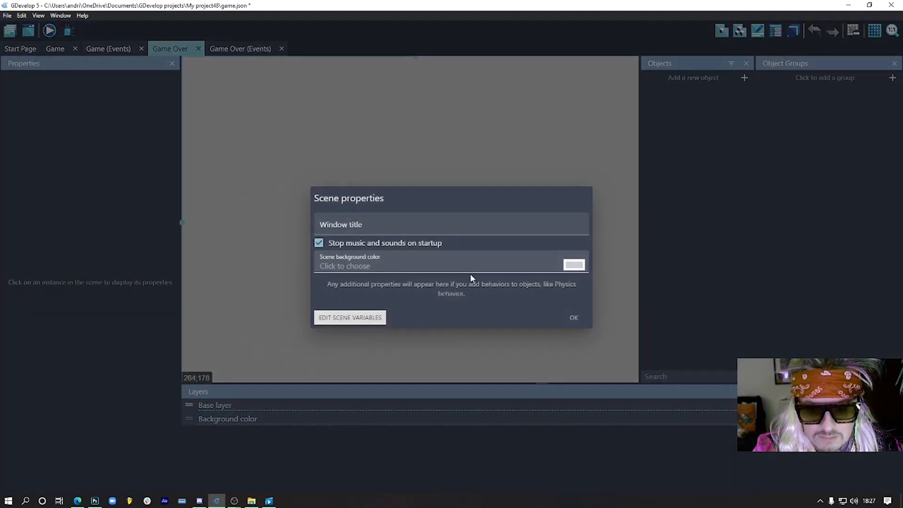
pyautogui.click(576, 266)
pyautogui.click(509, 303)
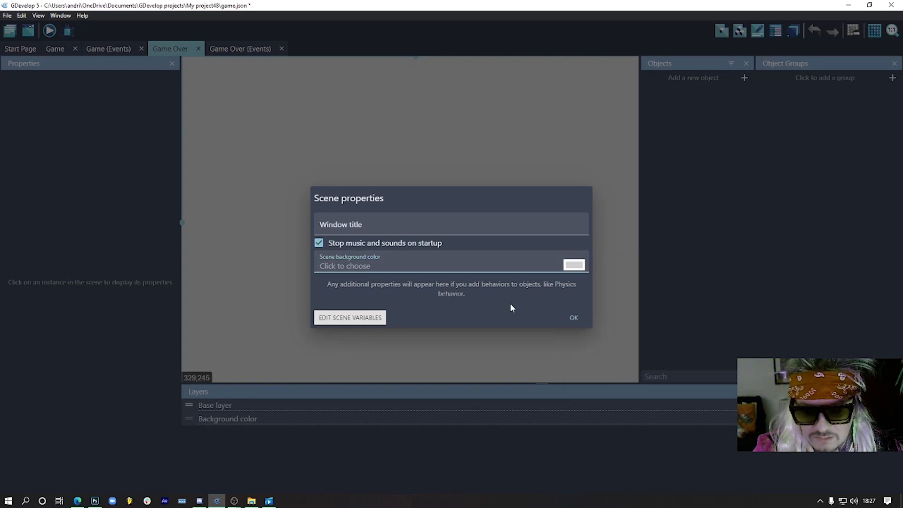
pyautogui.click(572, 268)
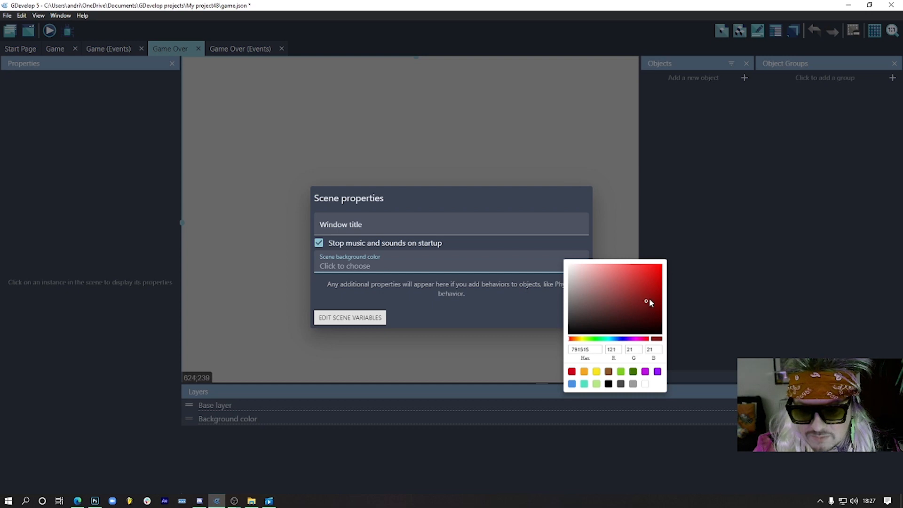
pyautogui.moveTo(649, 301); pyautogui.dragTo(660, 282)
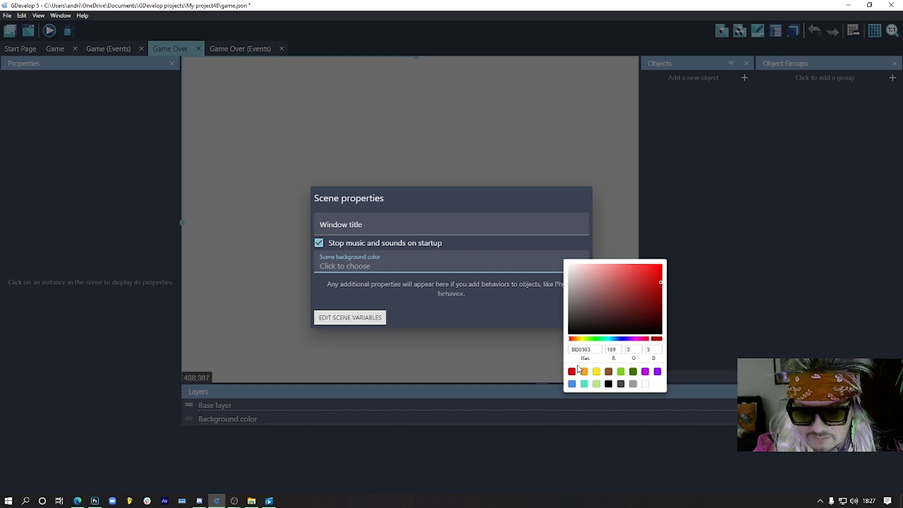
pyautogui.click(520, 319)
pyautogui.click(571, 316)
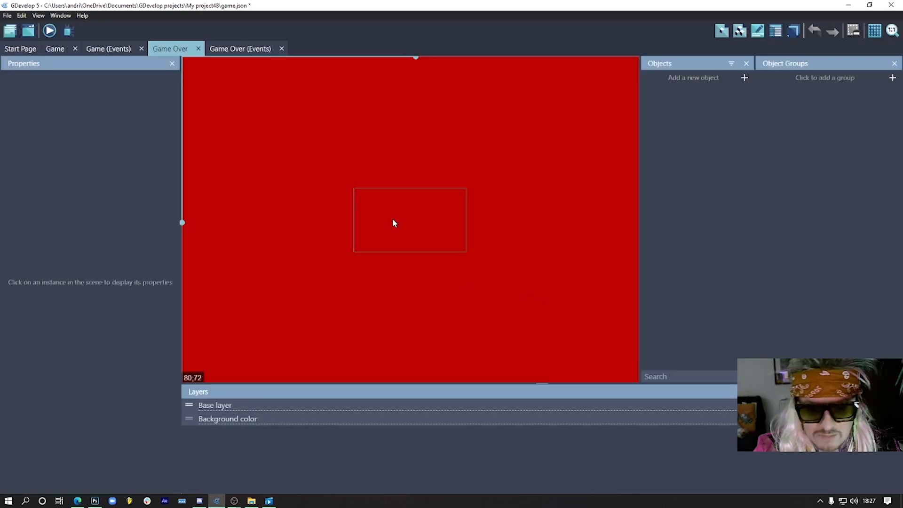
# Change the Game Over scene's background color to black in the scene properties.
pyautogui.scroll(5, 394, 207)
pyautogui.rightClick(395, 206)
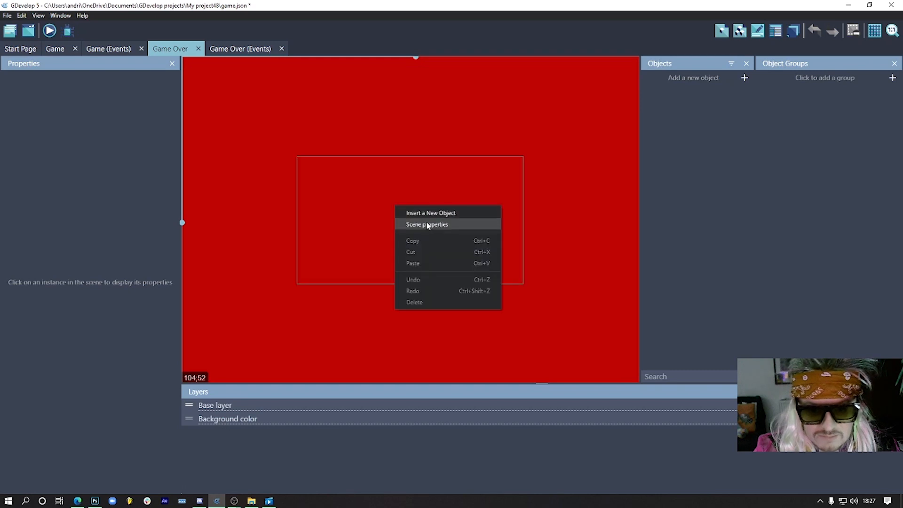
pyautogui.click(428, 225)
pyautogui.click(571, 268)
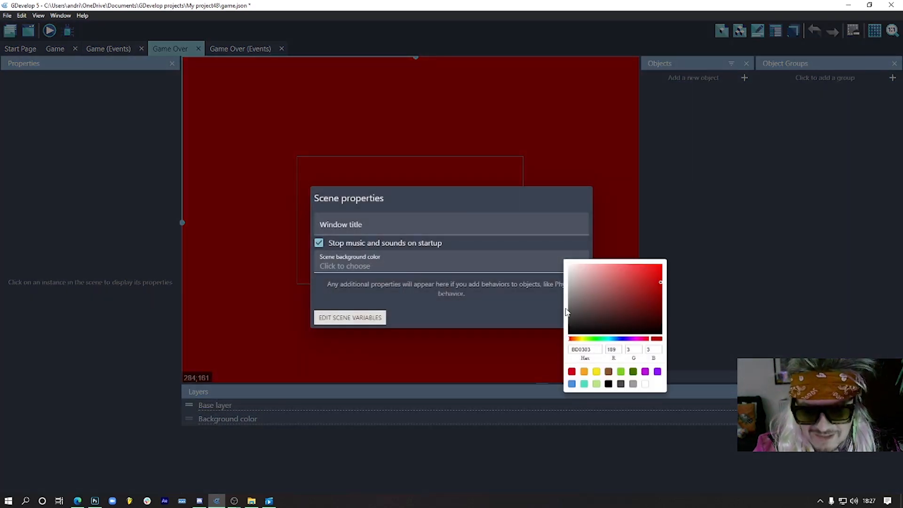
pyautogui.moveTo(569, 311); pyautogui.dragTo(601, 342)
pyautogui.click(526, 316)
pyautogui.click(573, 318)
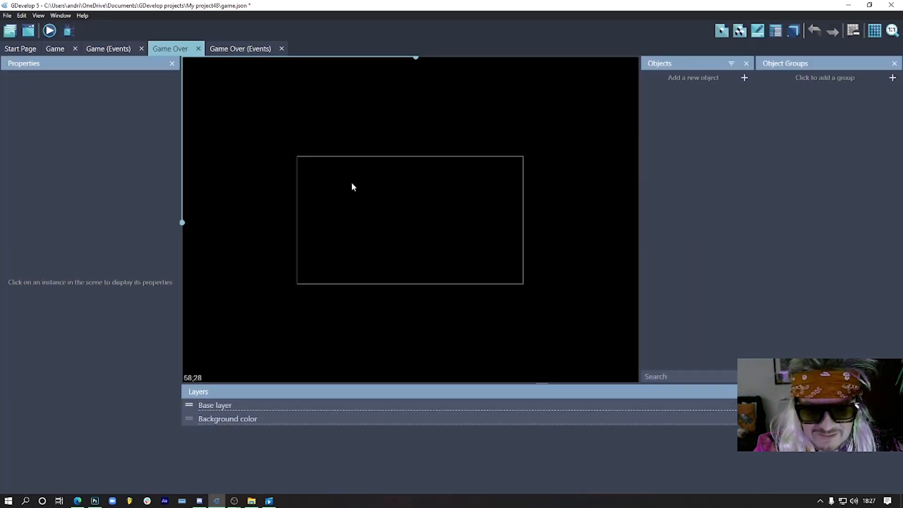
# Create a Text object in the Game Over scene with white color and the initial text Game Over.
pyautogui.click(694, 78)
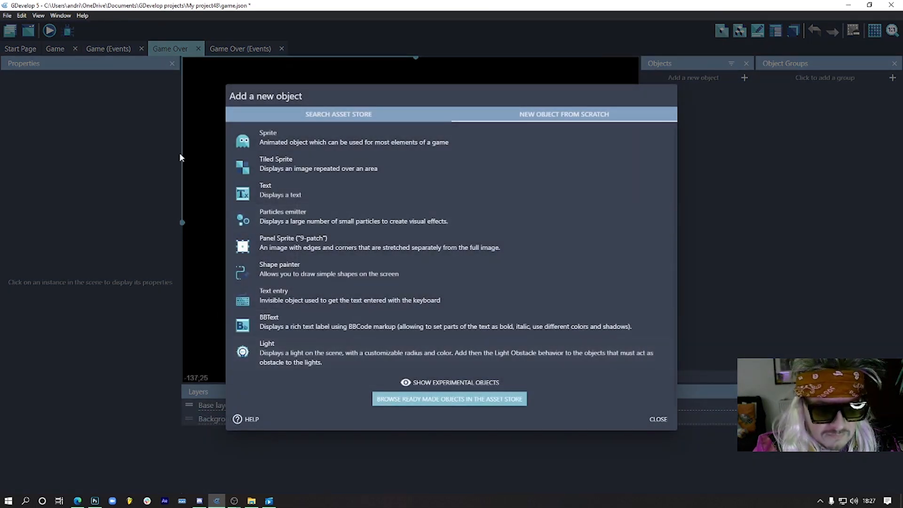
pyautogui.click(300, 188)
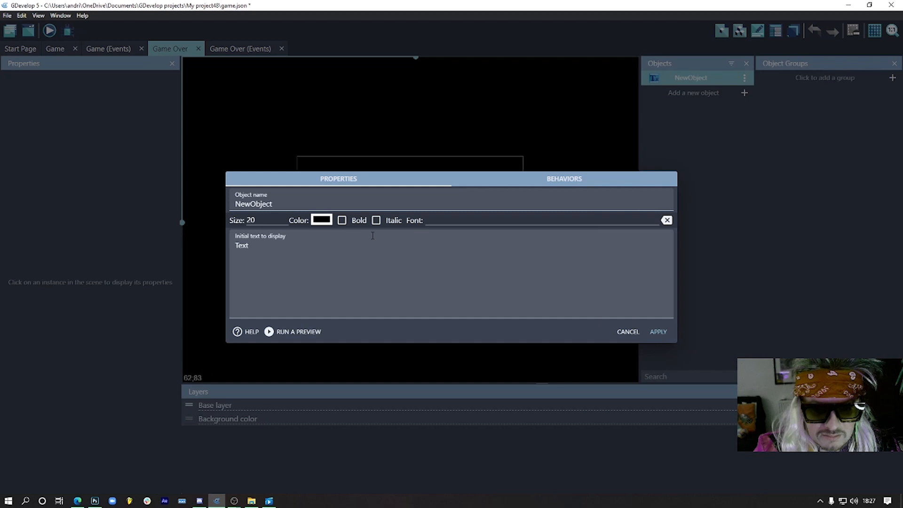
pyautogui.click(321, 219)
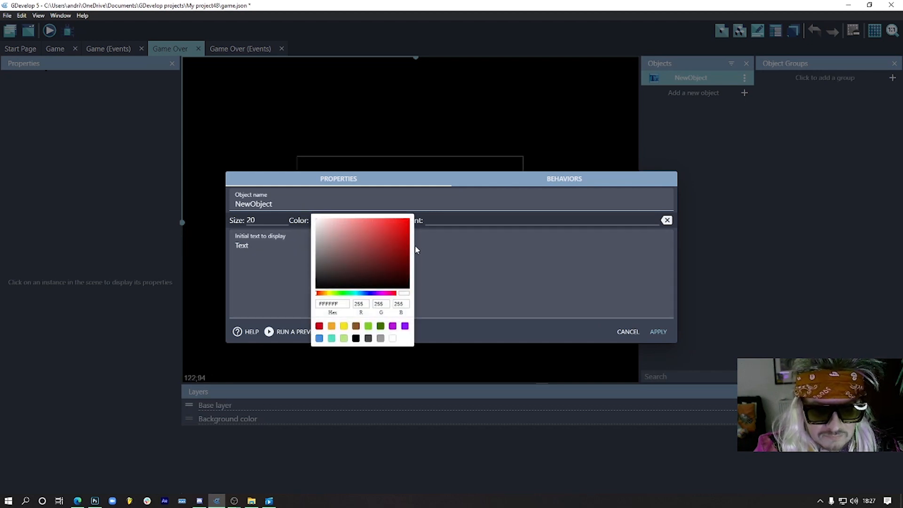
pyautogui.click(443, 249)
pyautogui.doubleClick(240, 245)
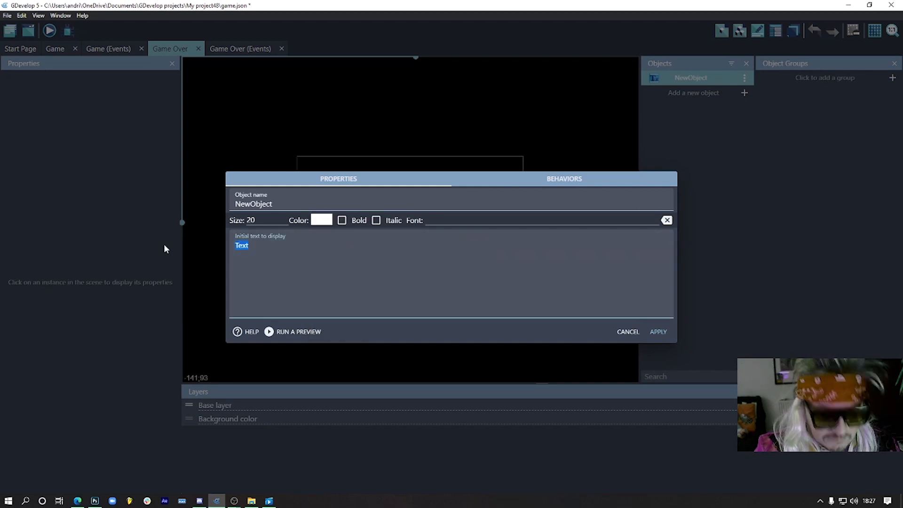
pyautogui.write('Game')
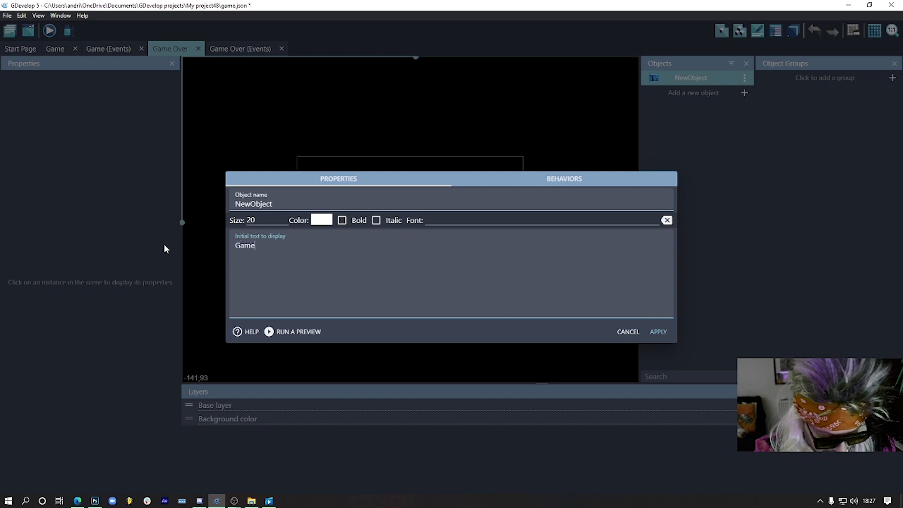
pyautogui.write(' Over')
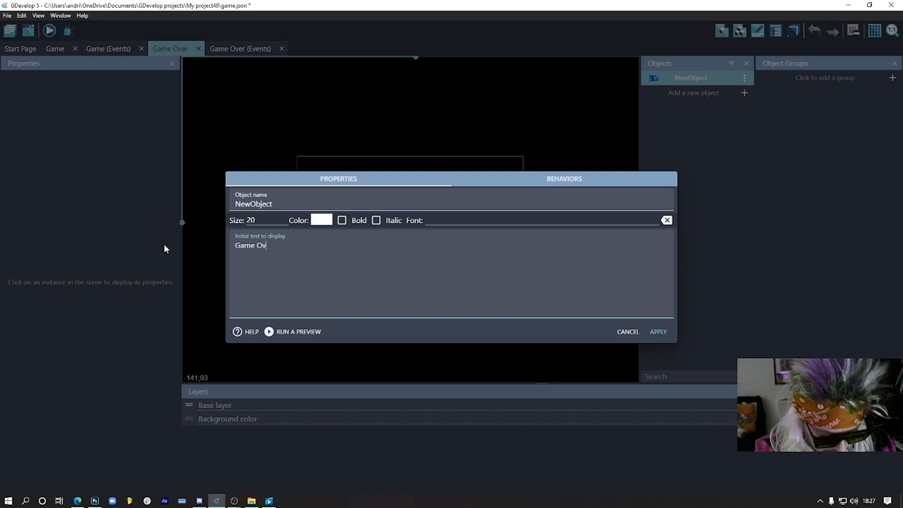
# Set the new text object's color to red, hex FF2543, and apply its properties.
pyautogui.click(325, 221)
pyautogui.click(396, 217)
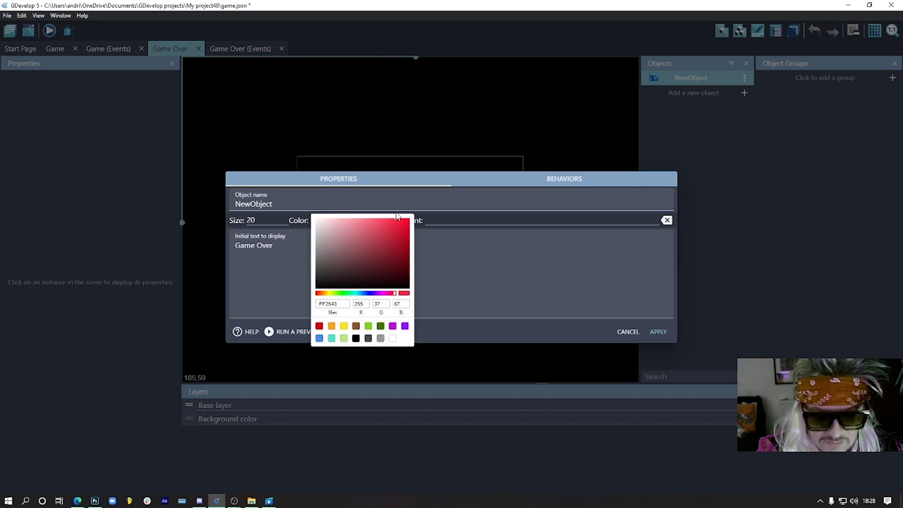
pyautogui.click(433, 271)
pyautogui.click(527, 313)
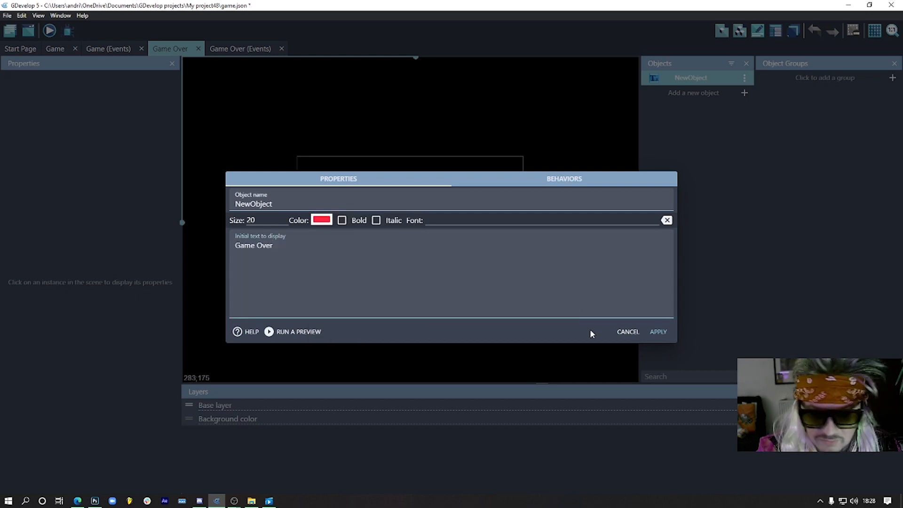
pyautogui.click(659, 332)
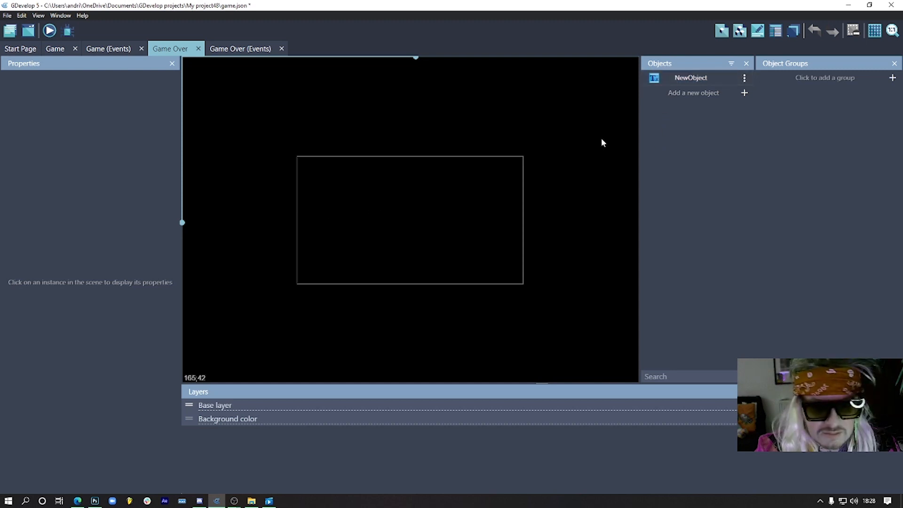
# Rename the NewObject text object to GameOver and apply the change.
pyautogui.doubleClick(682, 78)
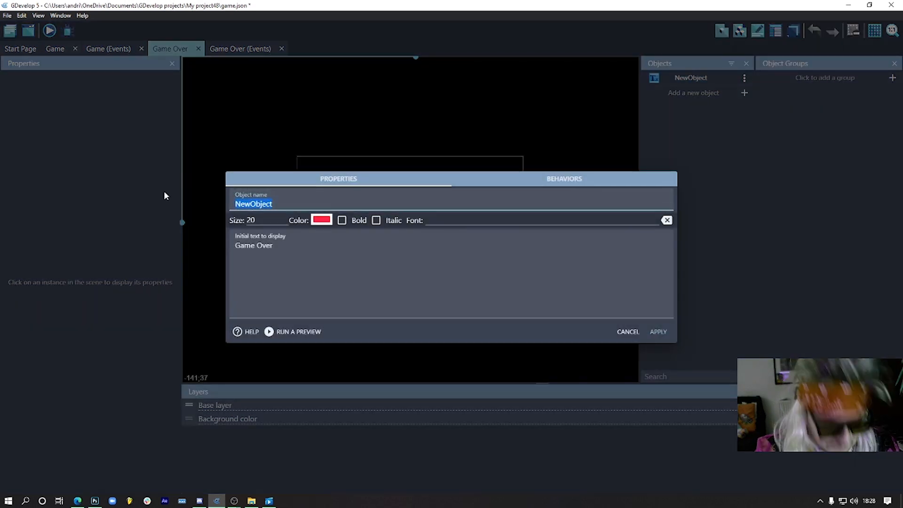
pyautogui.write('GameOver')
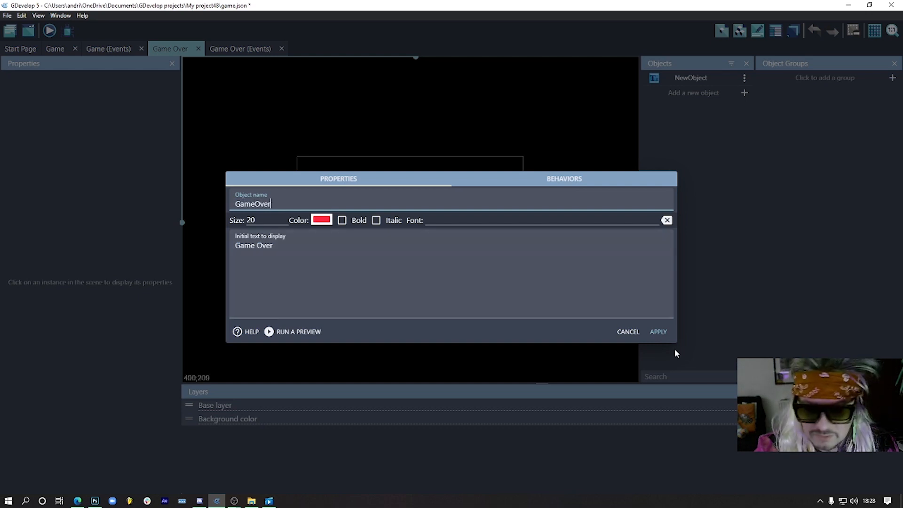
pyautogui.click(659, 332)
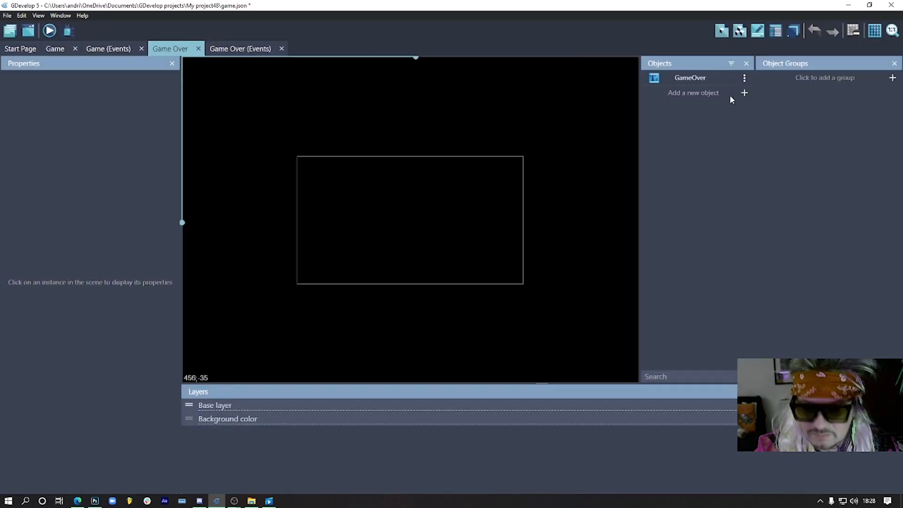
# Place the GameOver text inside the Game Over scene frame, horizontally centered at about X 66, Y 44.
pyautogui.moveTo(692, 77); pyautogui.dragTo(363, 216)
pyautogui.click(428, 225)
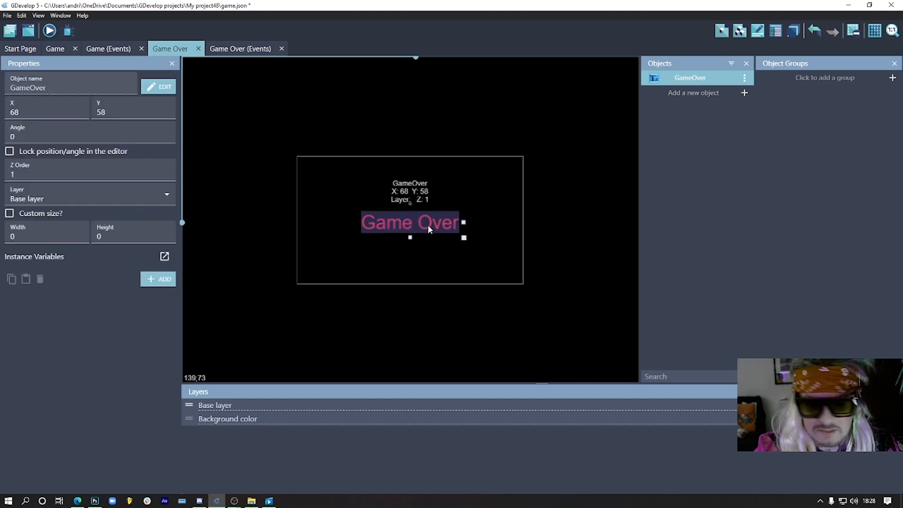
pyautogui.moveTo(427, 222); pyautogui.dragTo(445, 209)
pyautogui.click(506, 212)
pyautogui.click(484, 188)
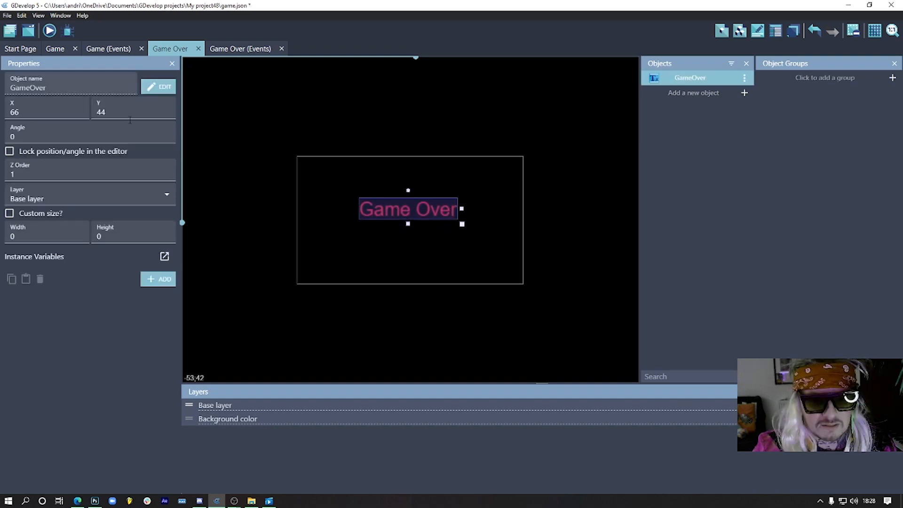
pyautogui.click(357, 86)
# Create a second Text object in the Game Over scene, named Body, with white text color.
pyautogui.click(694, 92)
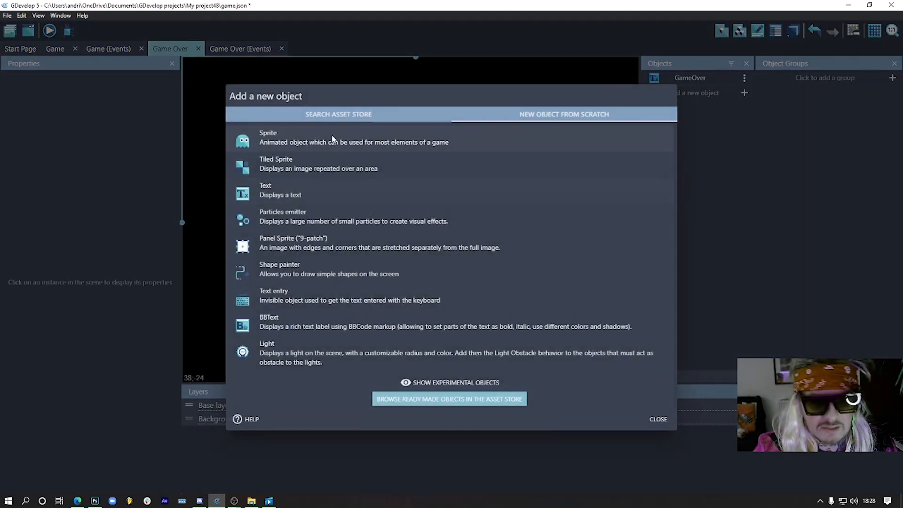
pyautogui.click(376, 191)
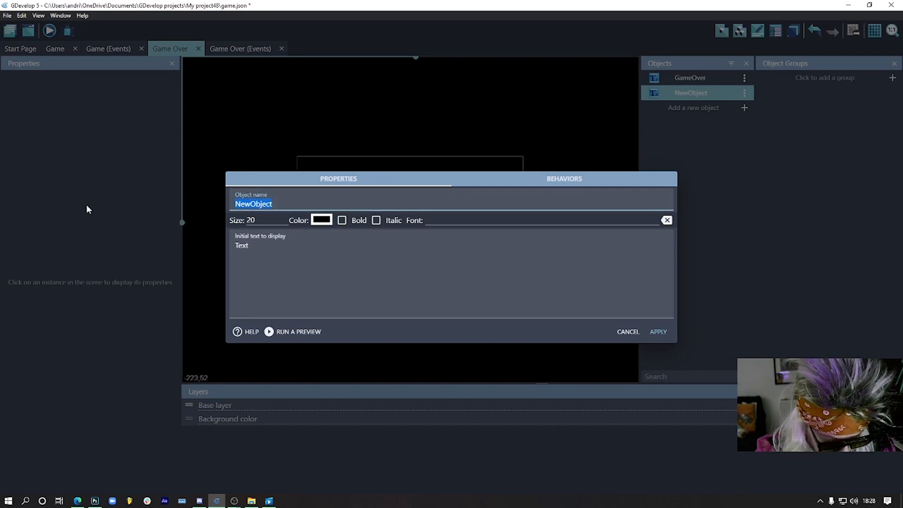
pyautogui.write('D')
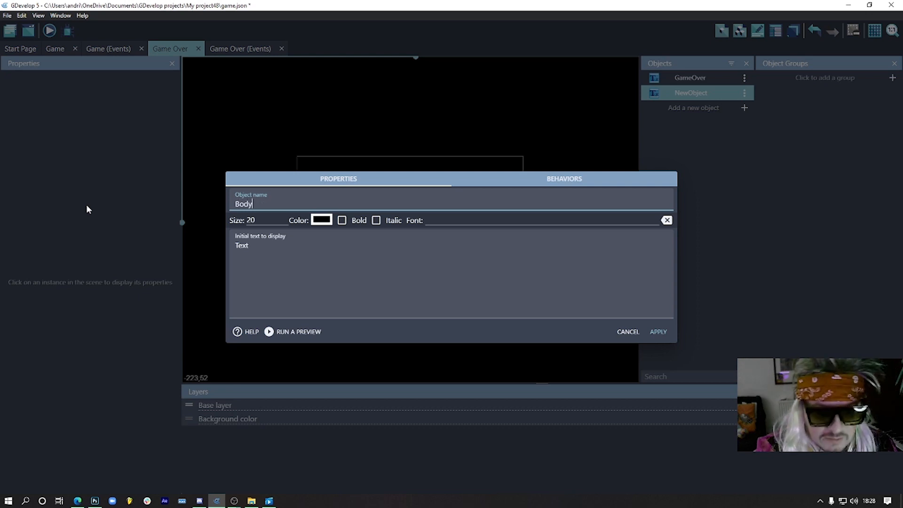
pyautogui.click(322, 220)
pyautogui.click(313, 216)
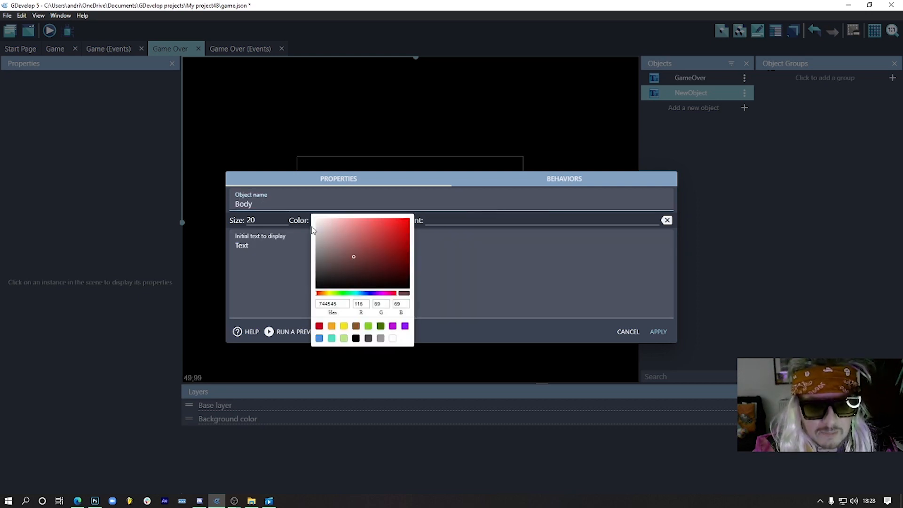
pyautogui.click(267, 230)
# Give Body size 8 and the text Pres Esc To Restart, and place it centered below the Game Over title at X 80, Y 73.
pyautogui.moveTo(265, 221); pyautogui.dragTo(207, 217)
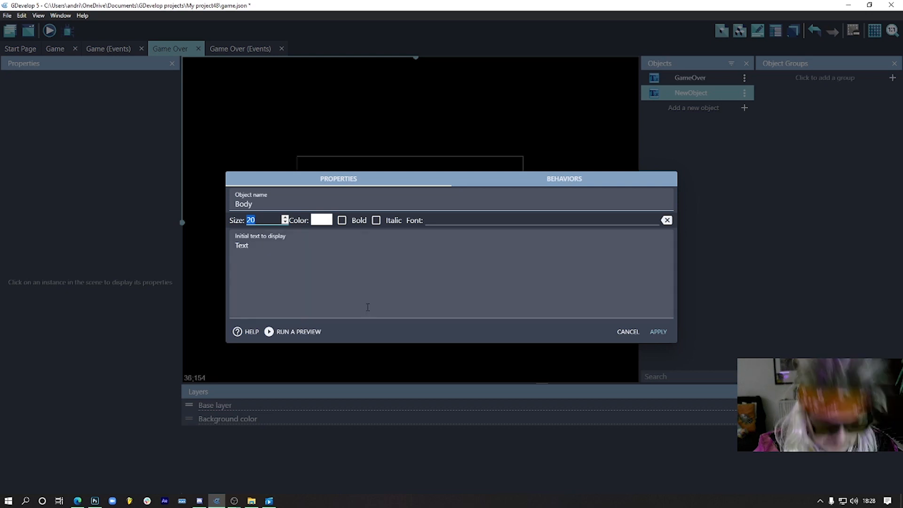
pyautogui.write('8')
pyautogui.press('Tab')
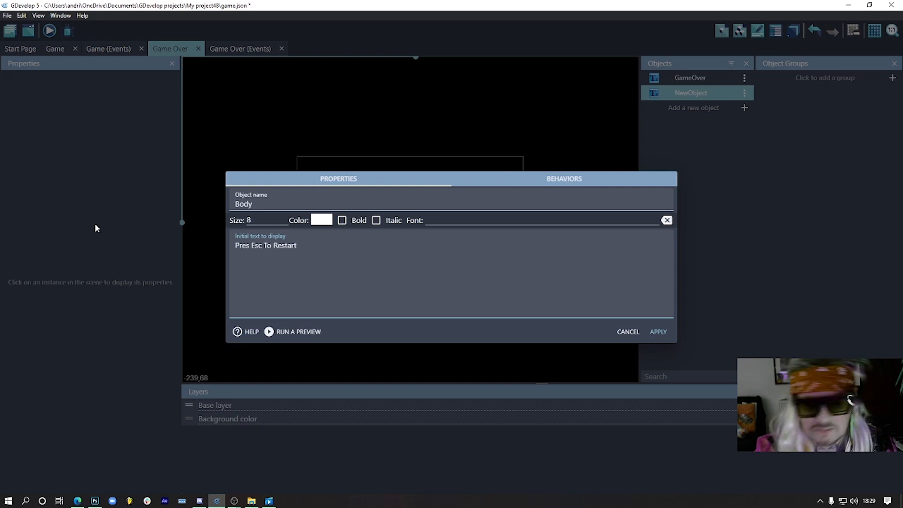
pyautogui.click(661, 333)
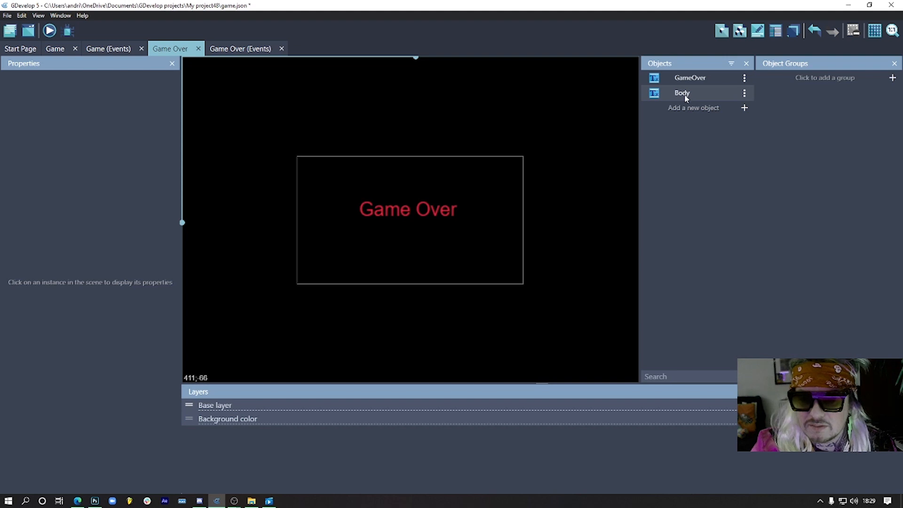
pyautogui.moveTo(684, 94); pyautogui.dragTo(375, 231)
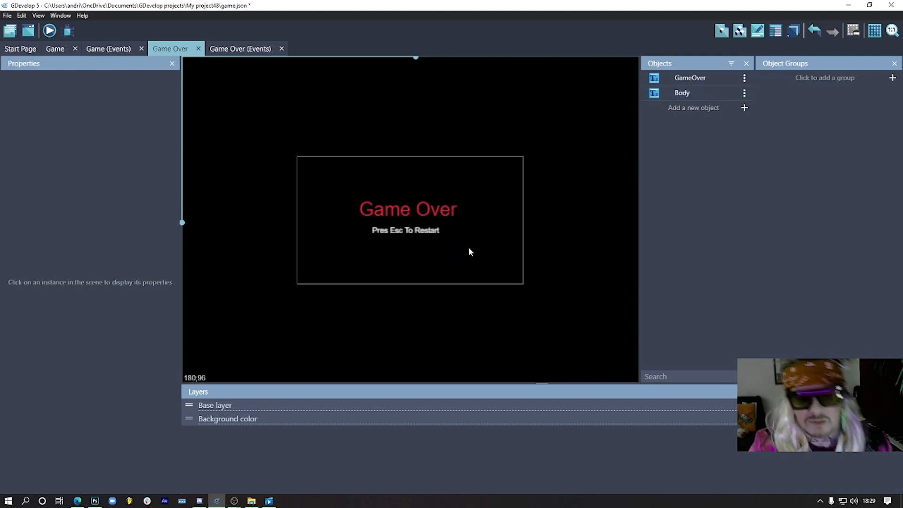
# Add a new event to the Game Over events with a Key pressed condition for the Escape key.
pyautogui.click(232, 50)
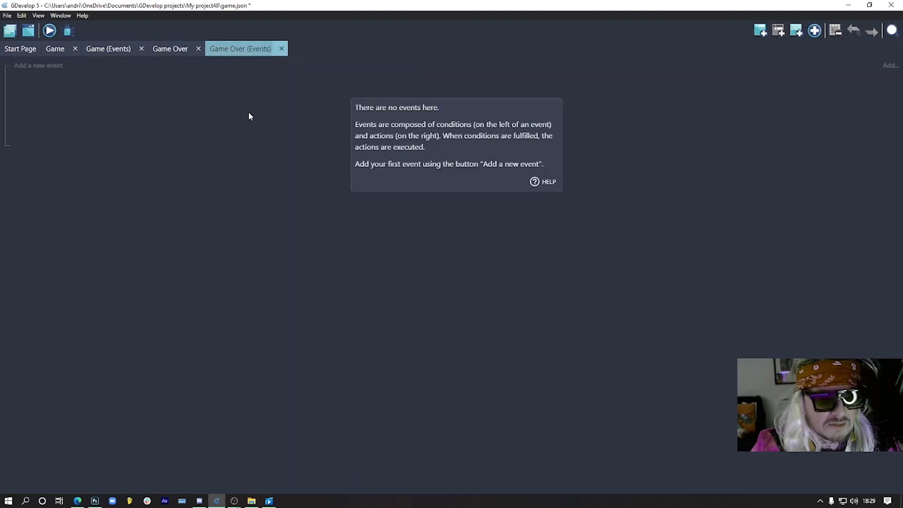
pyautogui.click(49, 67)
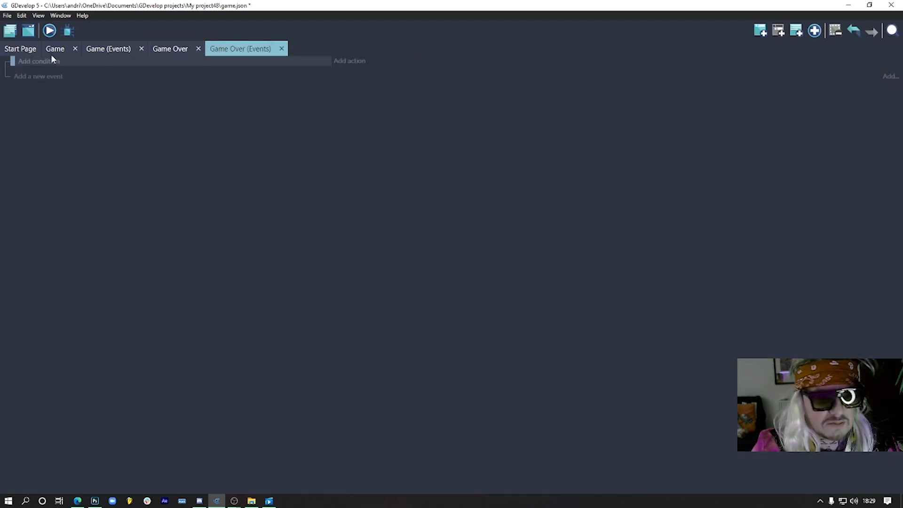
pyautogui.click(49, 62)
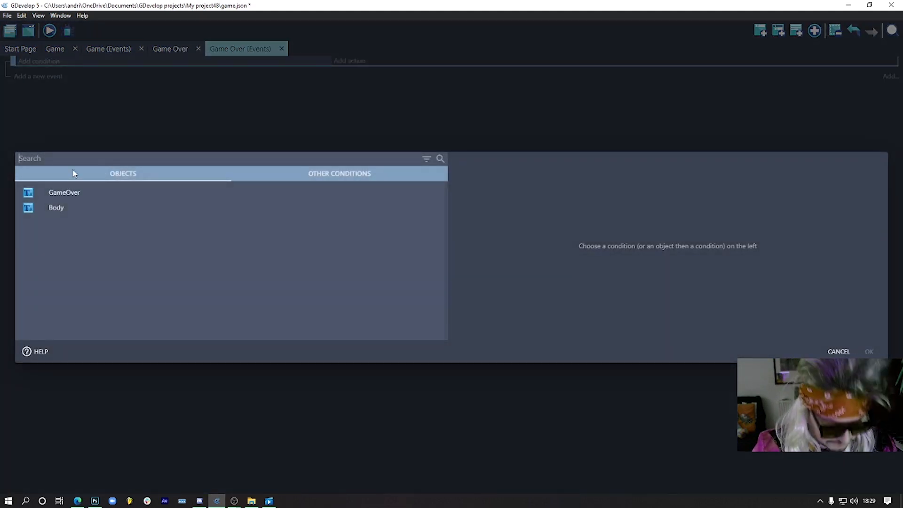
pyautogui.write('key')
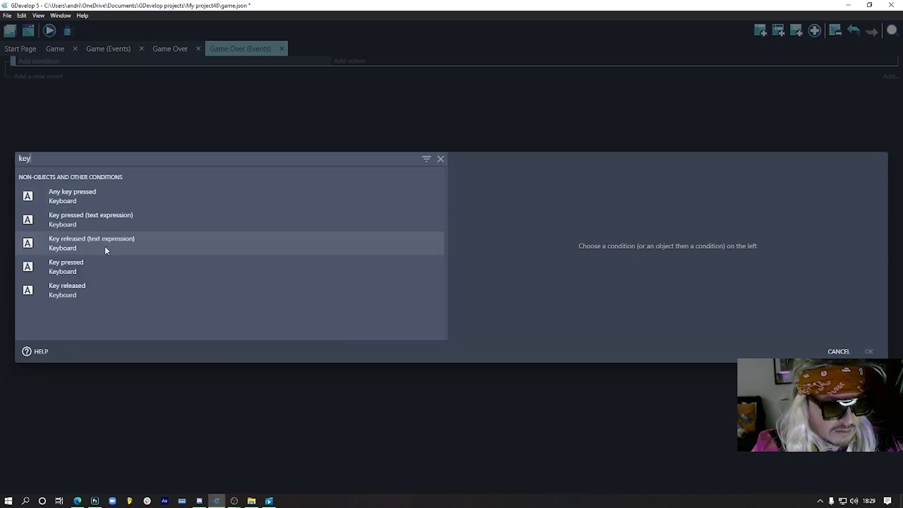
pyautogui.click(97, 196)
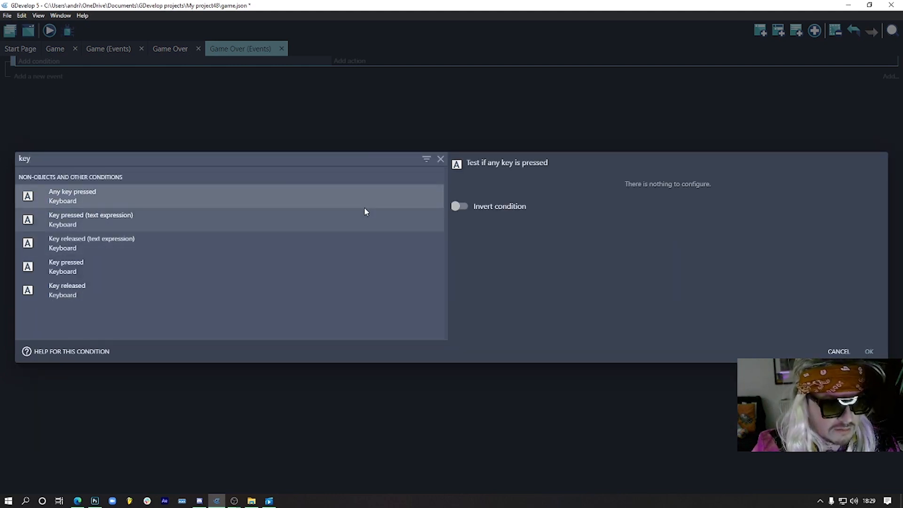
pyautogui.click(93, 265)
pyautogui.click(484, 191)
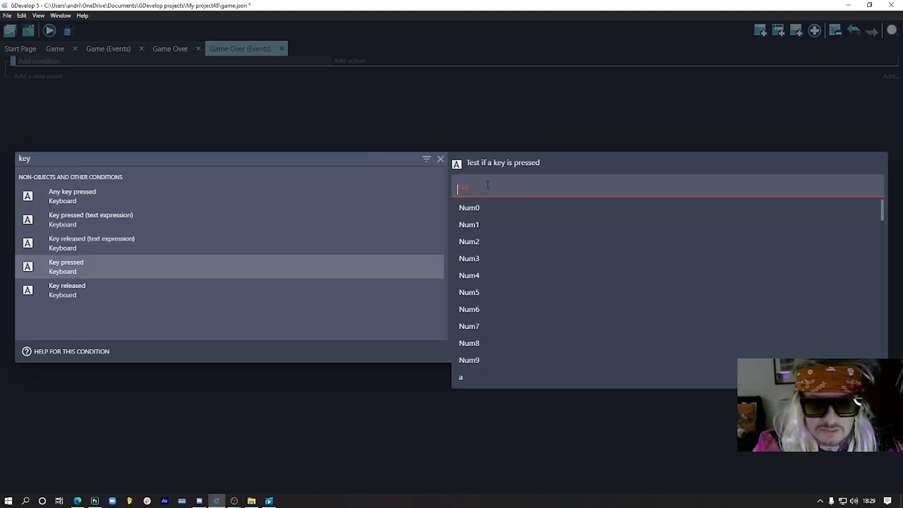
pyautogui.write('Esc')
pyautogui.click(483, 208)
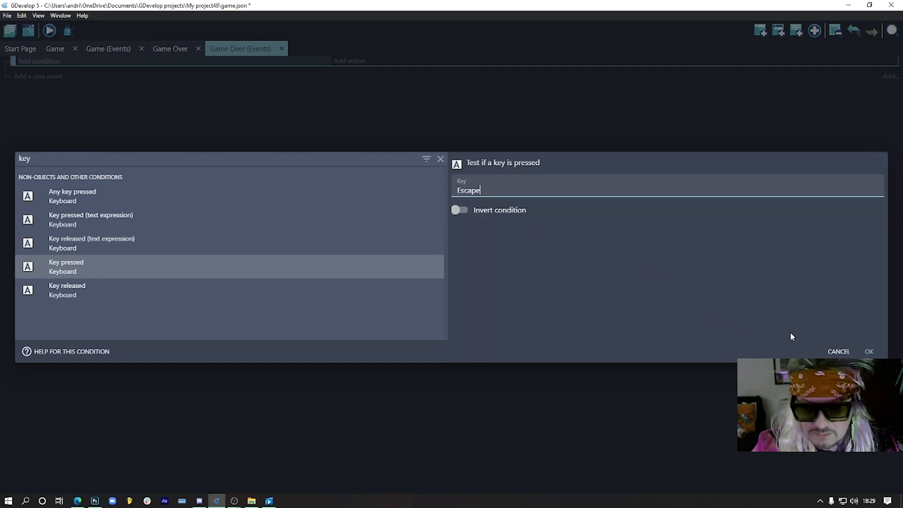
pyautogui.click(869, 351)
# Add a Pause and start a new scene action to the Escape event, with "Game" as the new scene.
pyautogui.click(357, 64)
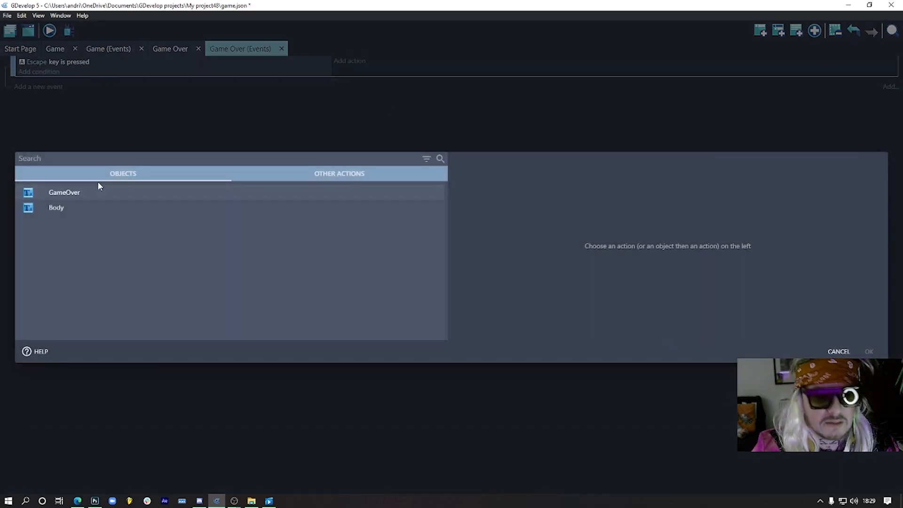
pyautogui.write('pa')
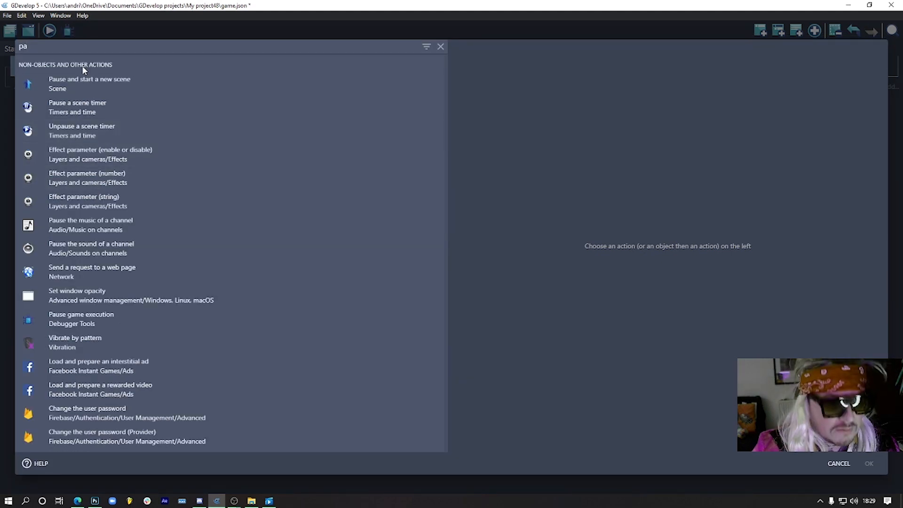
pyautogui.click(102, 83)
pyautogui.click(492, 107)
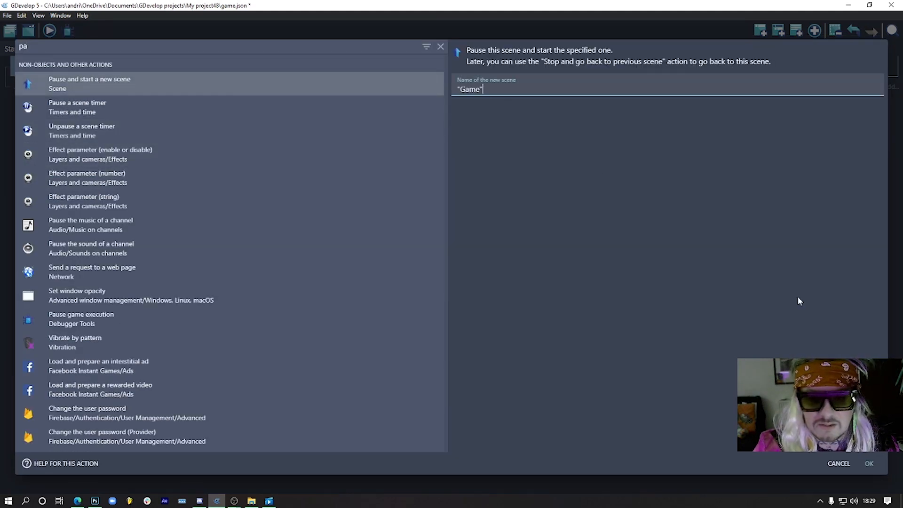
pyautogui.click(869, 463)
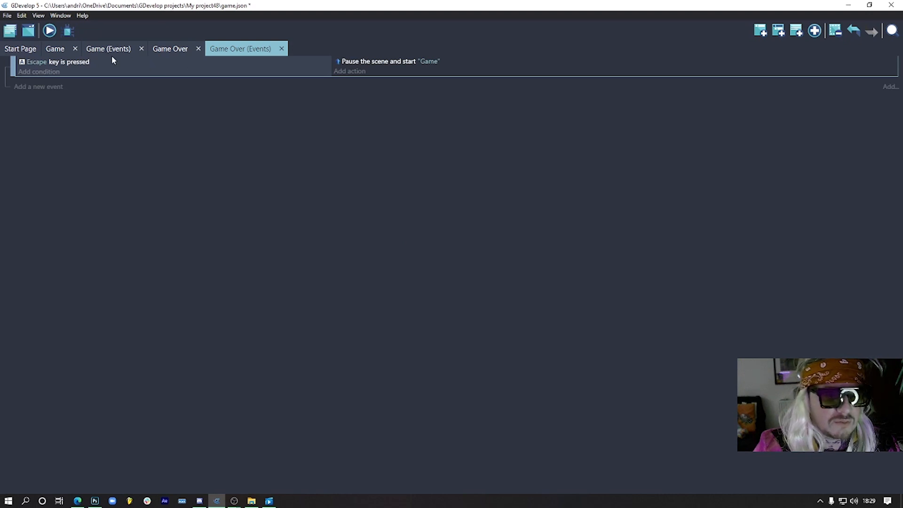
# Open the Win scene and its events, and make the Game Over scene's Body text a global object.
pyautogui.click(11, 31)
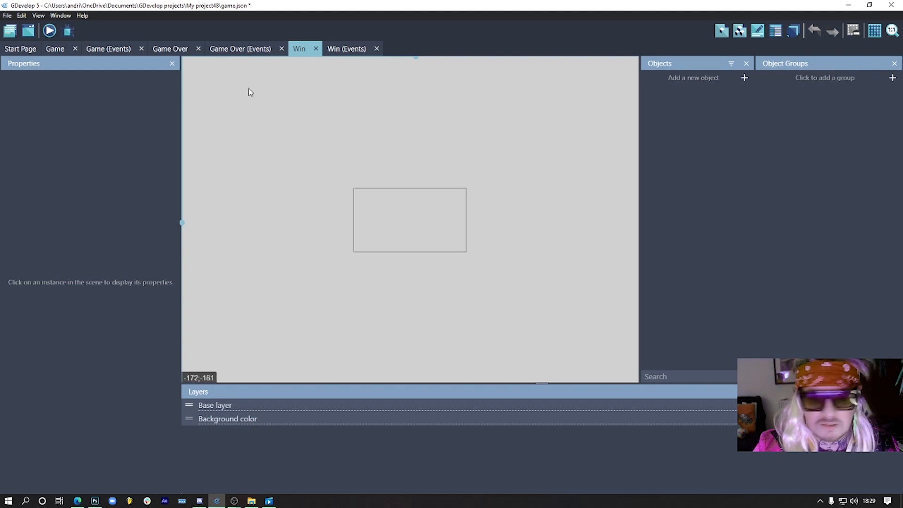
pyautogui.click(360, 49)
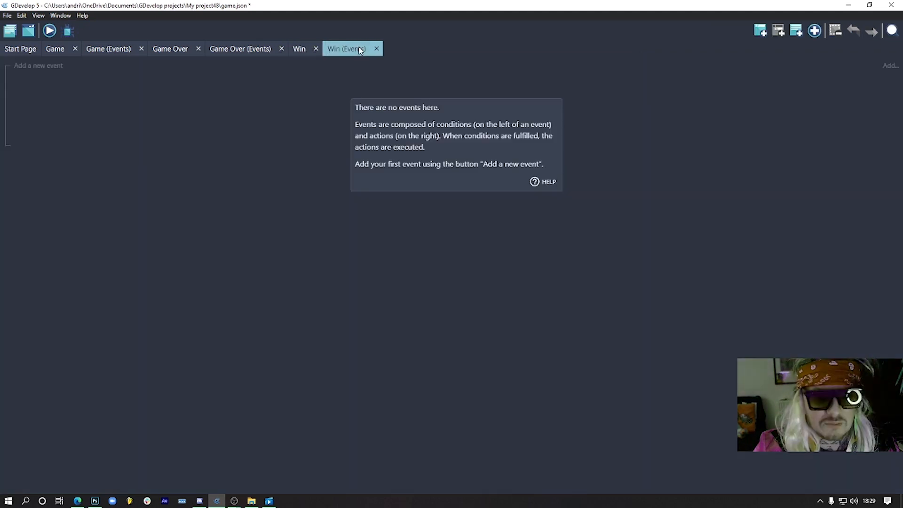
pyautogui.click(254, 49)
pyautogui.click(170, 49)
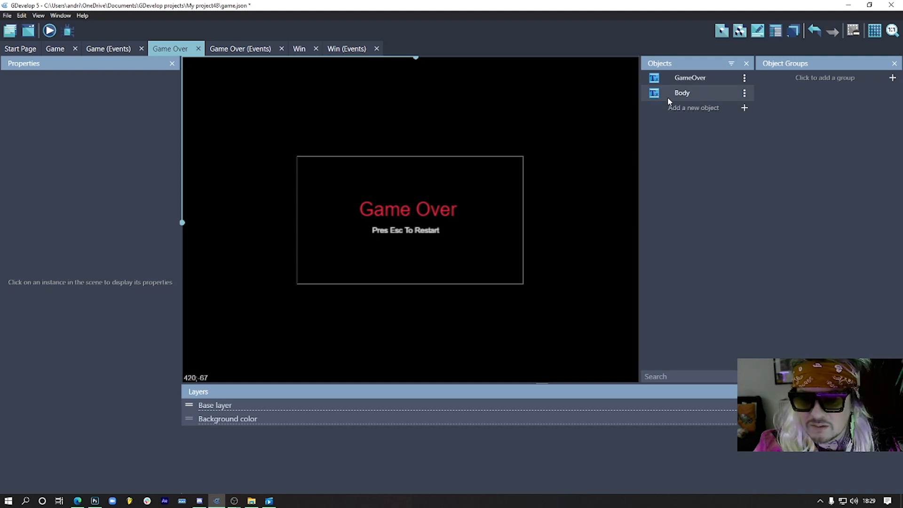
pyautogui.click(421, 230)
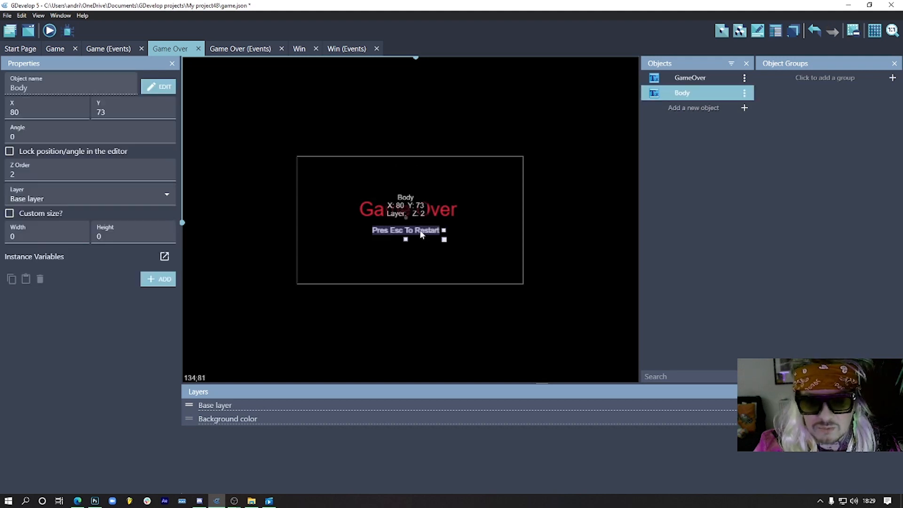
pyautogui.rightClick(713, 100)
pyautogui.click(800, 159)
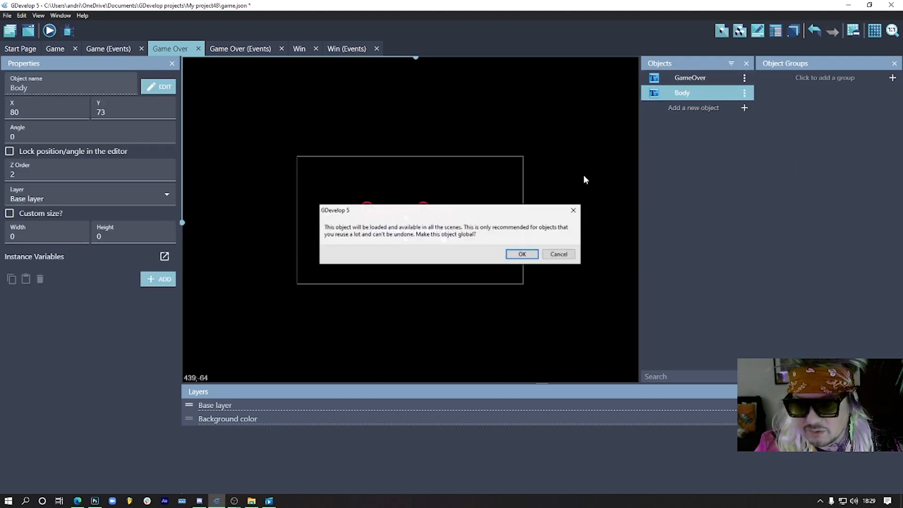
pyautogui.click(520, 254)
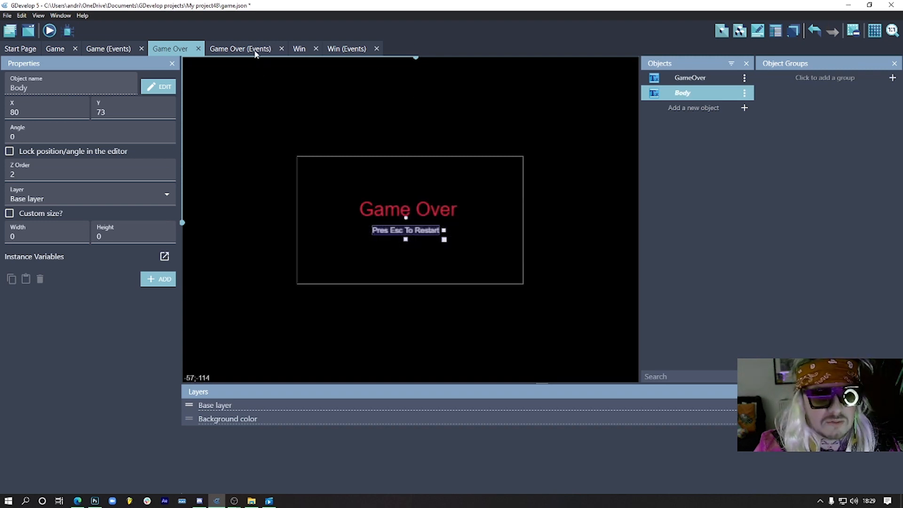
# Set the Win scene's background color to black, hex 000000, and place the global Body text in the lower middle of its frame.
pyautogui.click(301, 49)
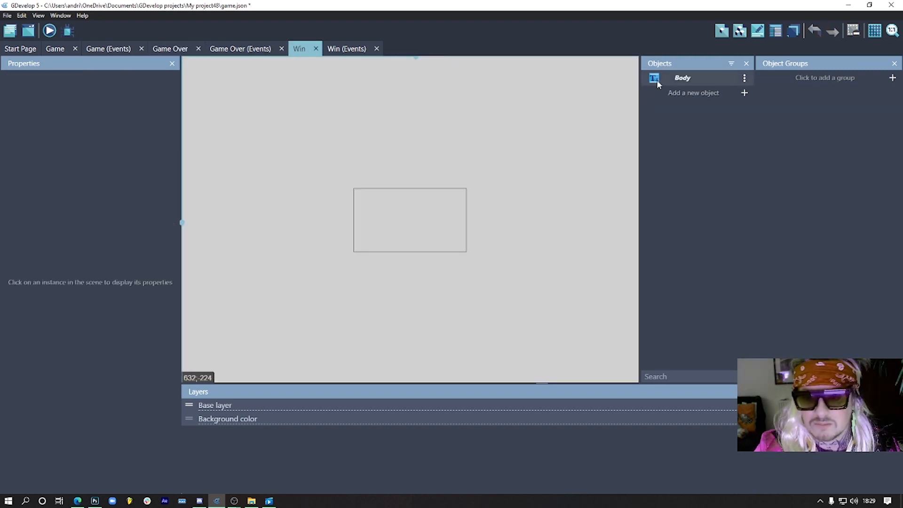
pyautogui.rightClick(337, 158)
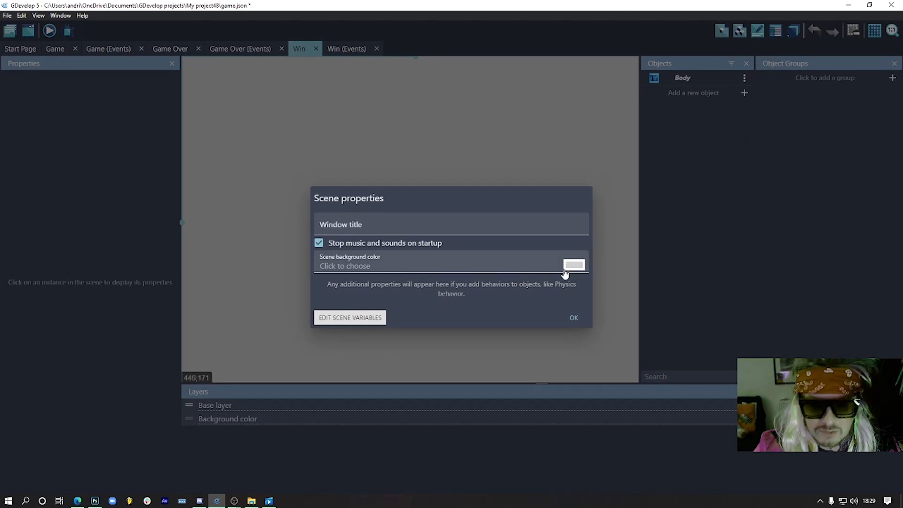
pyautogui.click(578, 267)
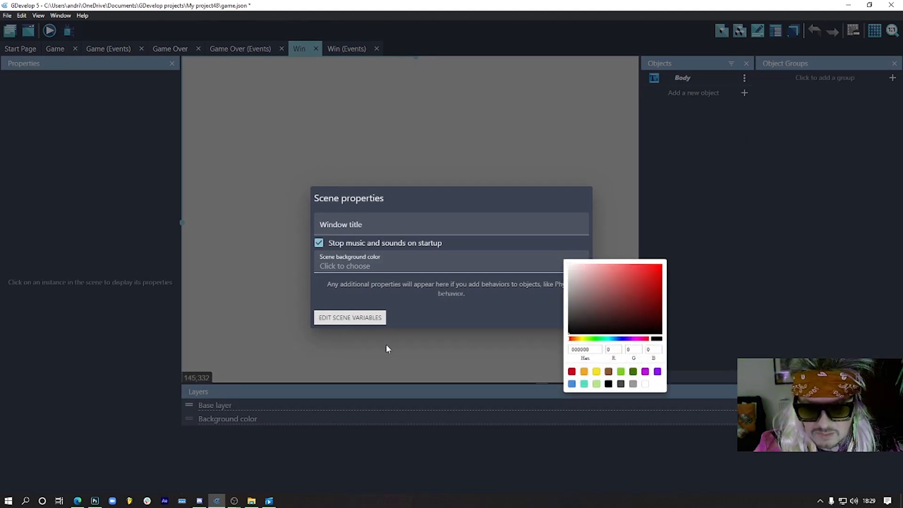
pyautogui.click(506, 311)
pyautogui.click(574, 319)
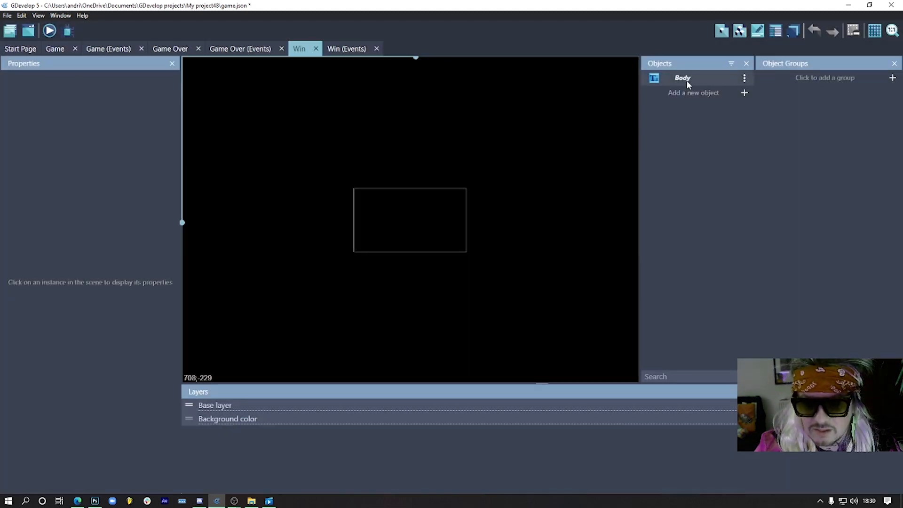
pyautogui.moveTo(688, 84); pyautogui.dragTo(394, 231)
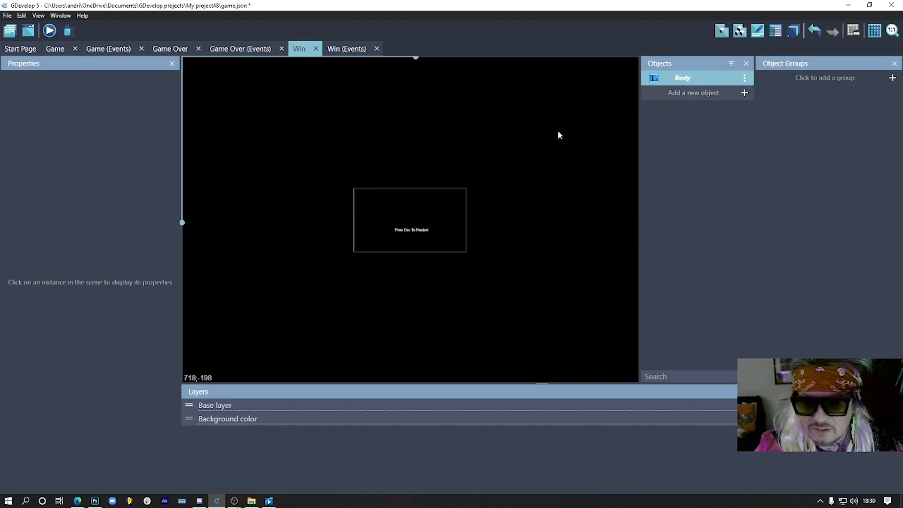
# Create a new Text object in the Win scene and set its color to bright green.
pyautogui.click(744, 93)
pyautogui.click(330, 192)
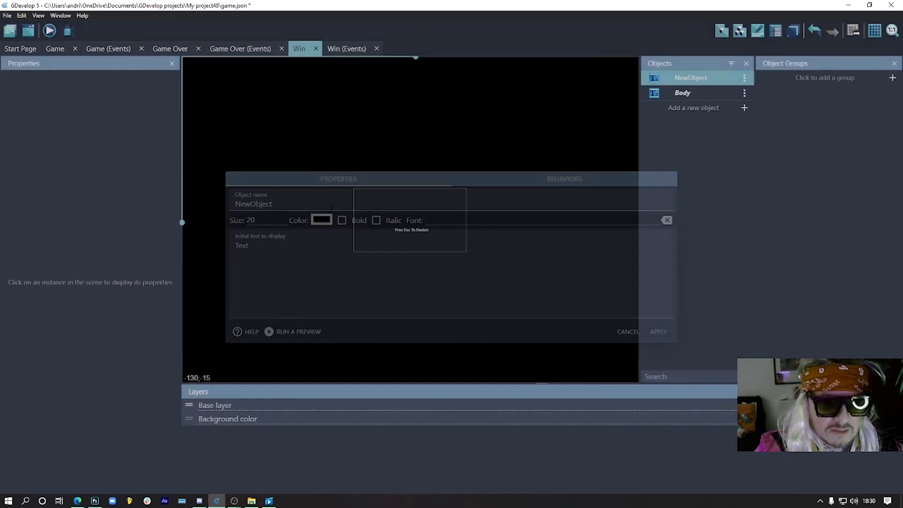
pyautogui.click(323, 221)
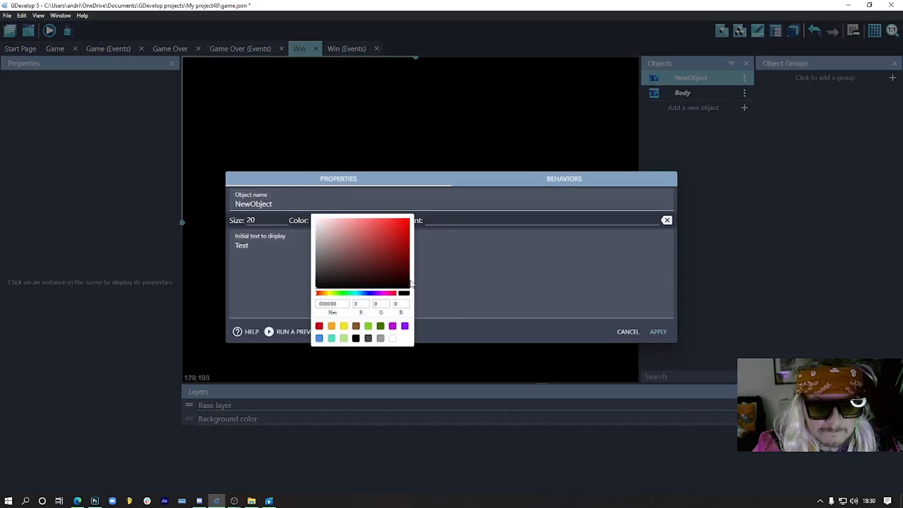
pyautogui.moveTo(356, 296); pyautogui.dragTo(345, 296)
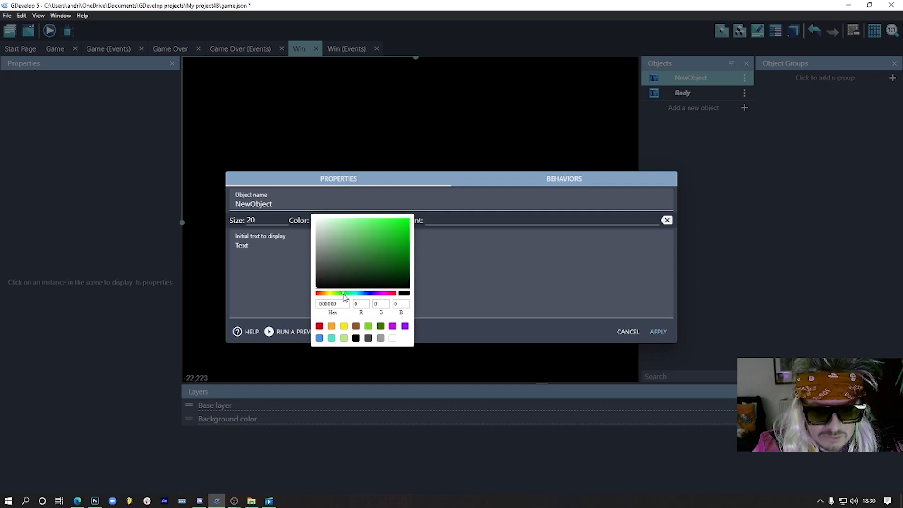
pyautogui.click(462, 260)
# Name the new text object "Win", set its initial text to "Win!" and apply the changes.
pyautogui.moveTo(274, 252); pyautogui.dragTo(139, 240)
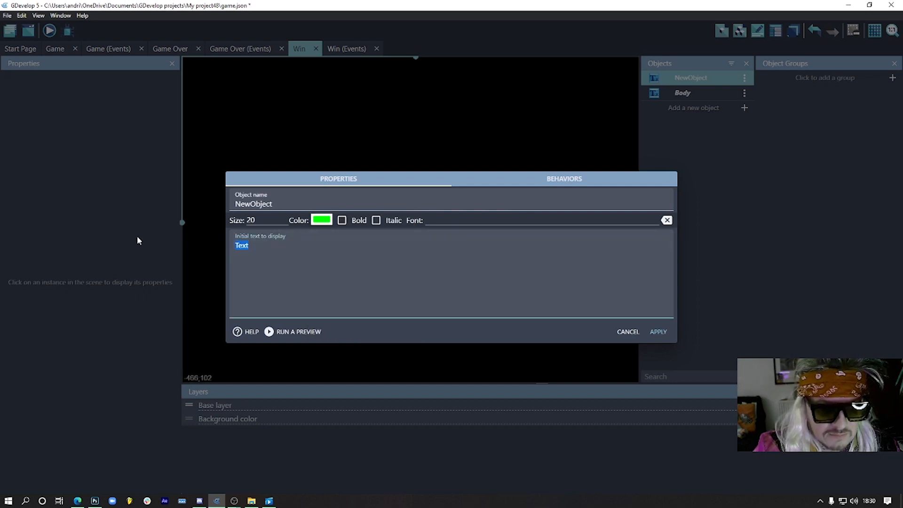
pyautogui.doubleClick(282, 204)
pyautogui.write('Wi')
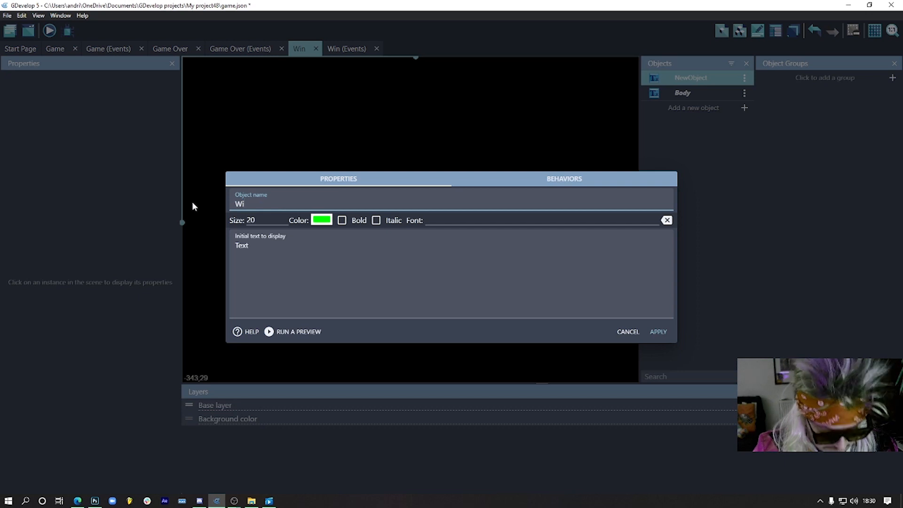
pyautogui.write('n')
pyautogui.click(270, 252)
pyautogui.write('Win')
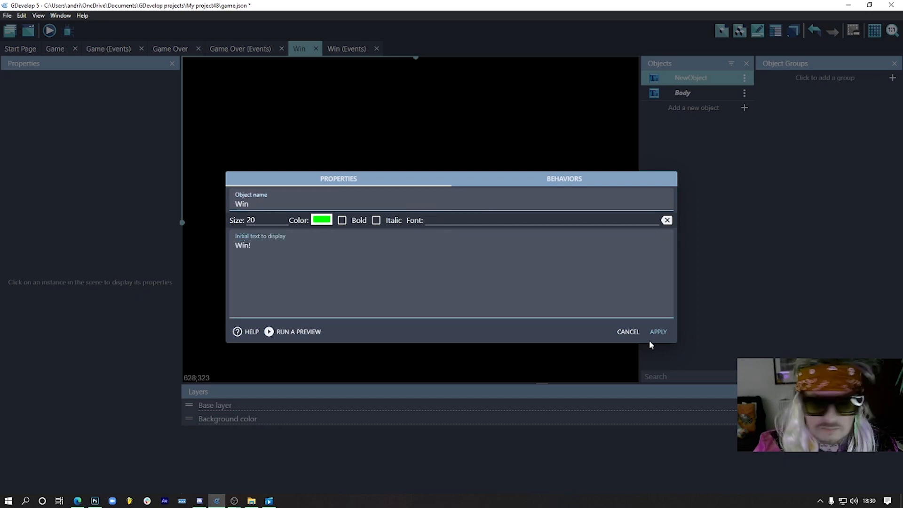
pyautogui.click(664, 328)
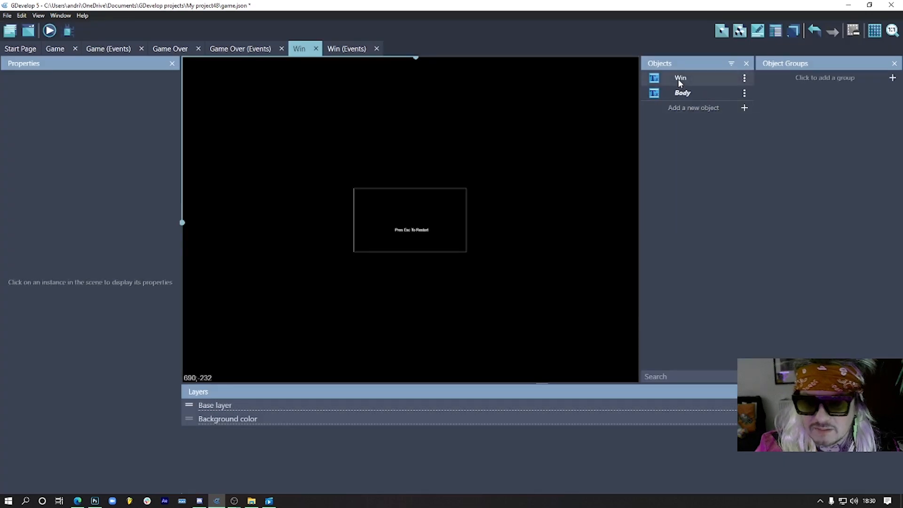
# Place the Win text near the scene's centre at about X 98, Y 45, and move the Body text beneath it to about X 83, Y 75.
pyautogui.moveTo(678, 78); pyautogui.dragTo(425, 213)
pyautogui.scroll(5, 418, 222)
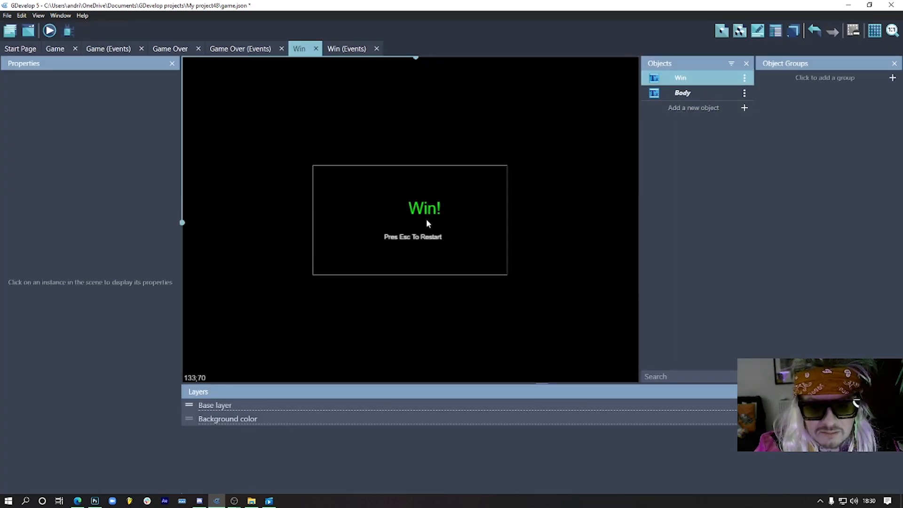
pyautogui.scroll(3, 441, 213)
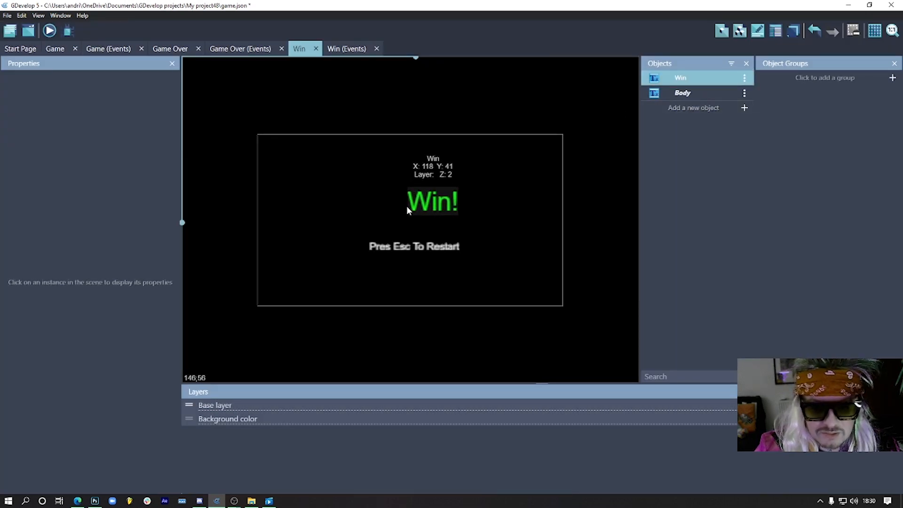
pyautogui.click(393, 210)
pyautogui.moveTo(393, 210); pyautogui.dragTo(383, 217)
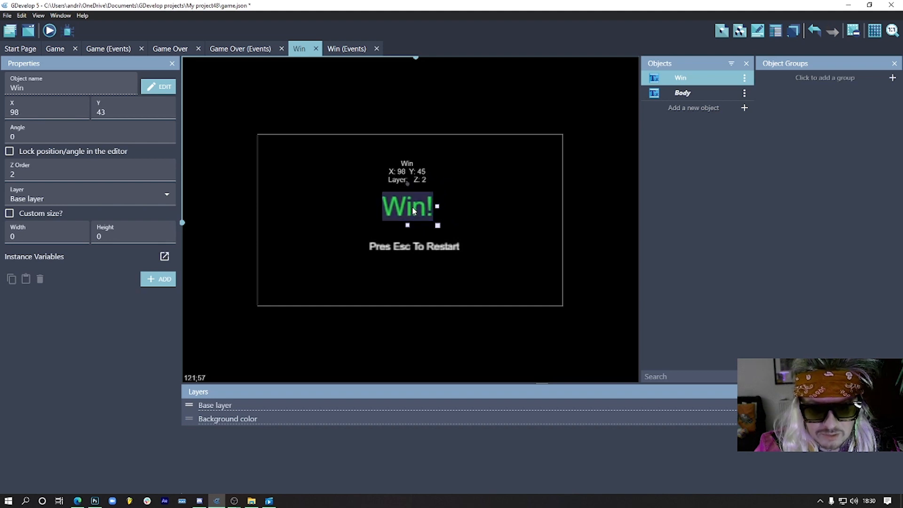
pyautogui.moveTo(427, 254); pyautogui.dragTo(423, 237)
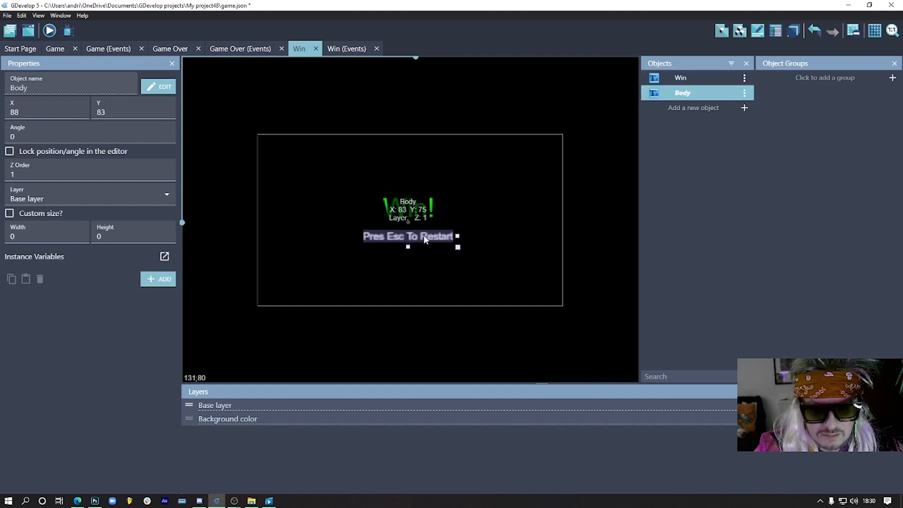
pyautogui.click(330, 76)
# Add an event to the Win scene's events with a Key pressed condition for Escape.
pyautogui.click(351, 50)
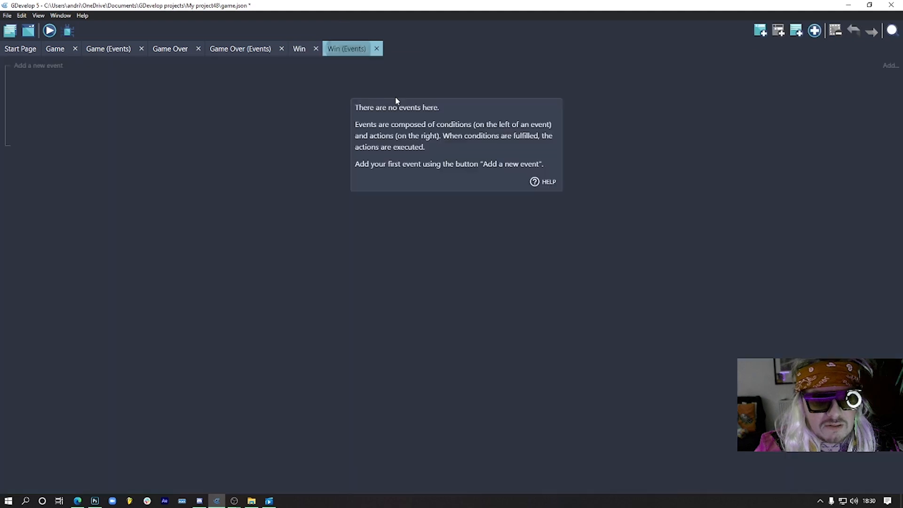
pyautogui.click(762, 31)
pyautogui.click(53, 62)
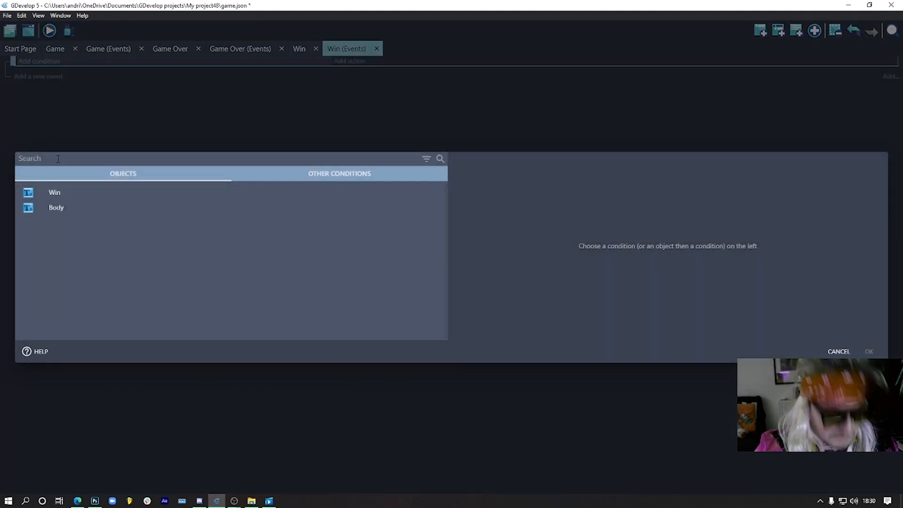
pyautogui.write('key')
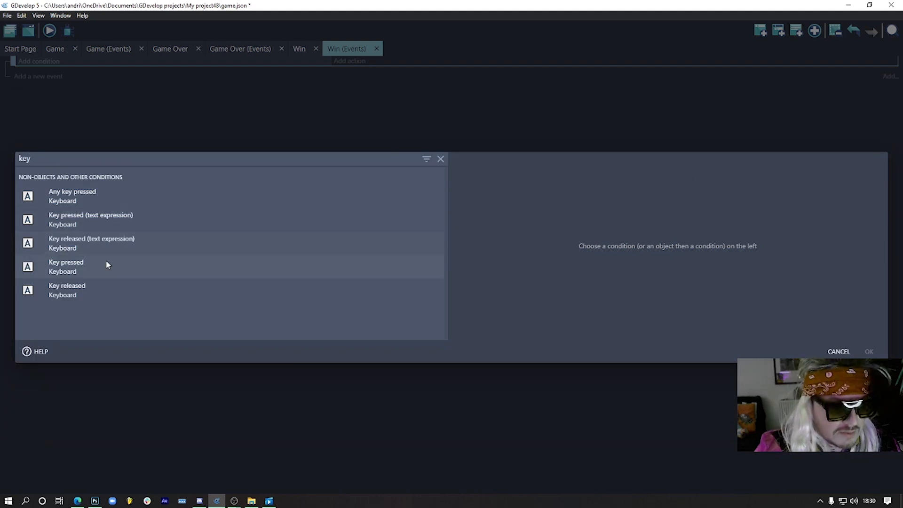
pyautogui.write('esc')
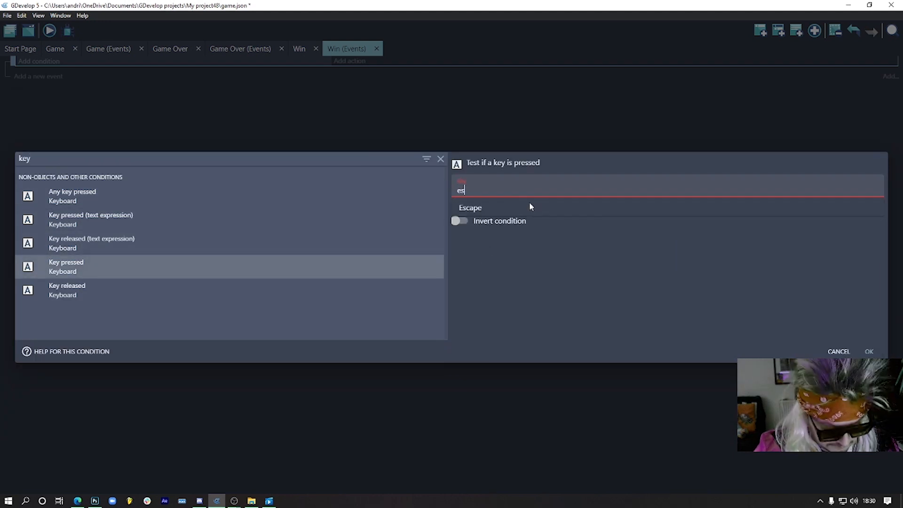
pyautogui.click(509, 208)
pyautogui.click(869, 352)
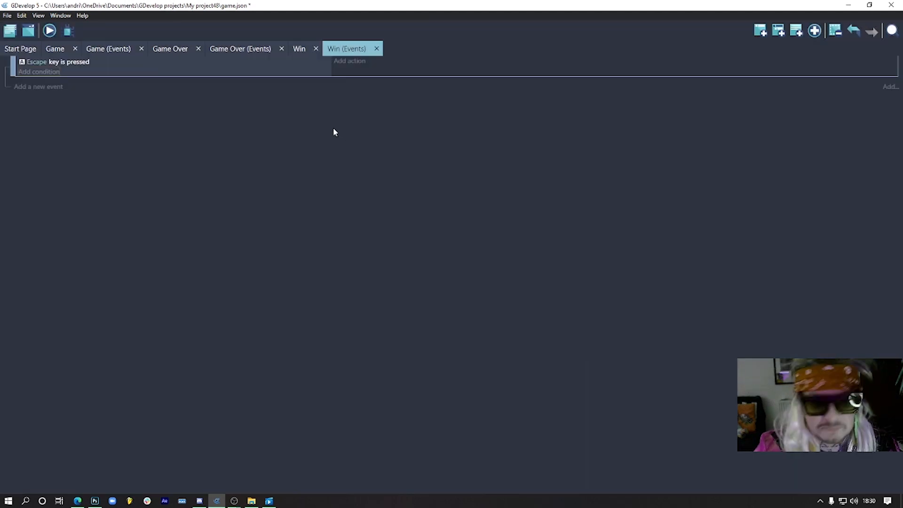
# Give the Win scene's Escape event a Pause and start a new scene action targeting "Game".
pyautogui.click(351, 62)
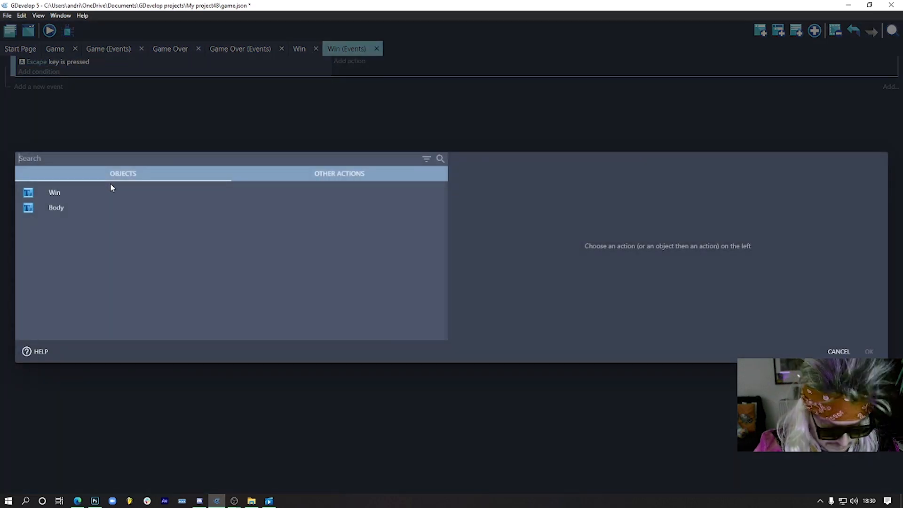
pyautogui.write('pa')
pyautogui.click(92, 83)
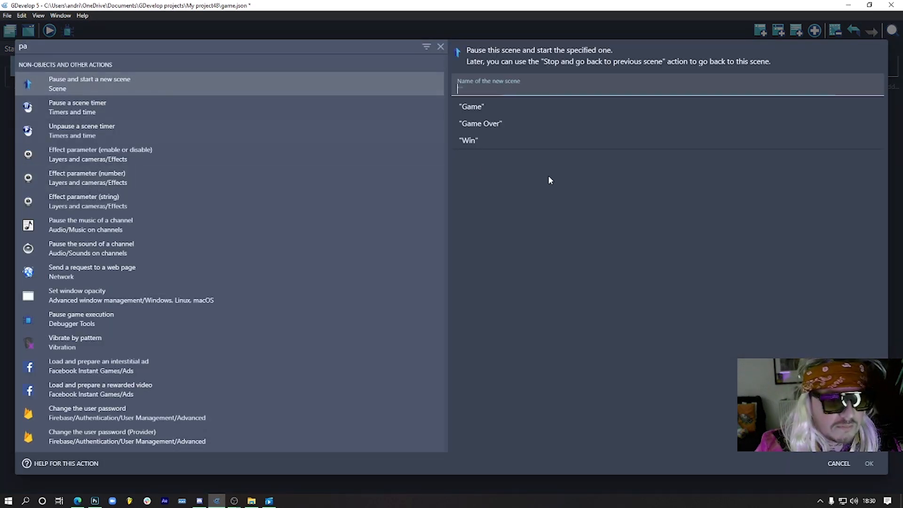
pyautogui.click(513, 107)
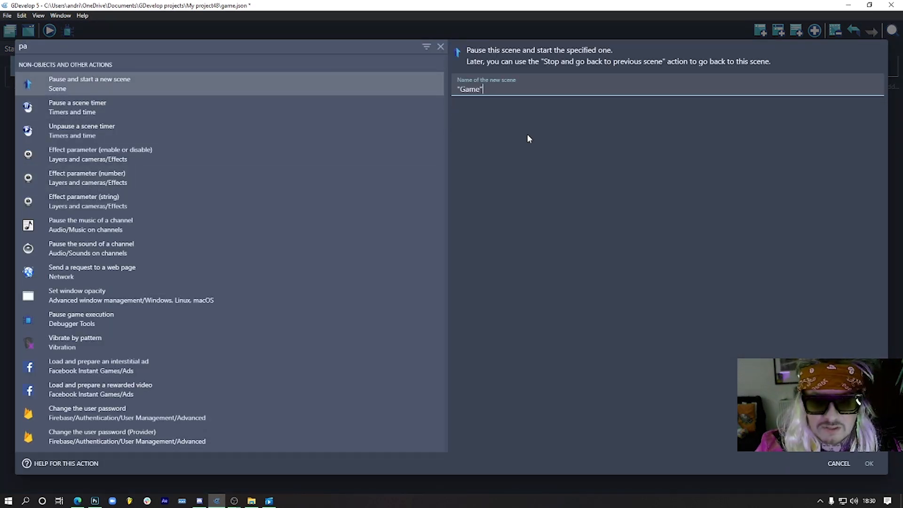
pyautogui.click(870, 464)
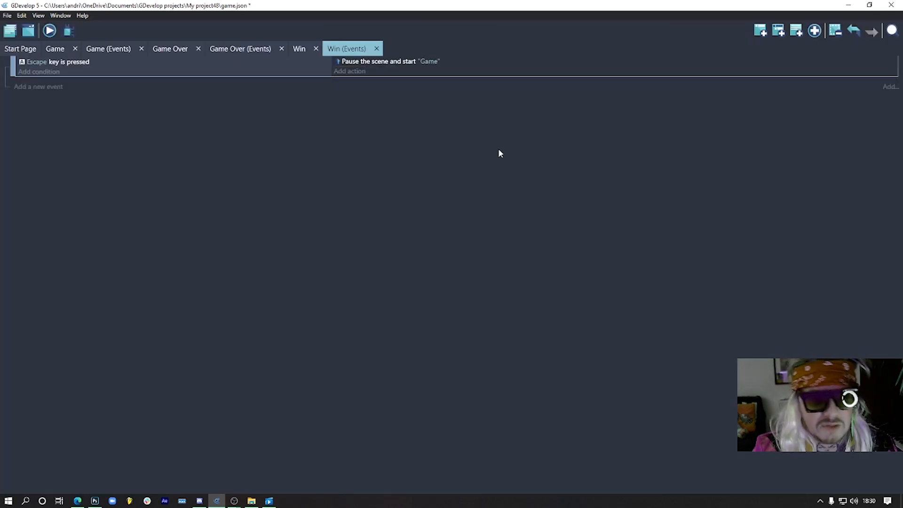
# In the Game scene's events, add a Pause and start a new scene action for "Game Over" to the Ball–outofscreen collision event.
pyautogui.click(55, 49)
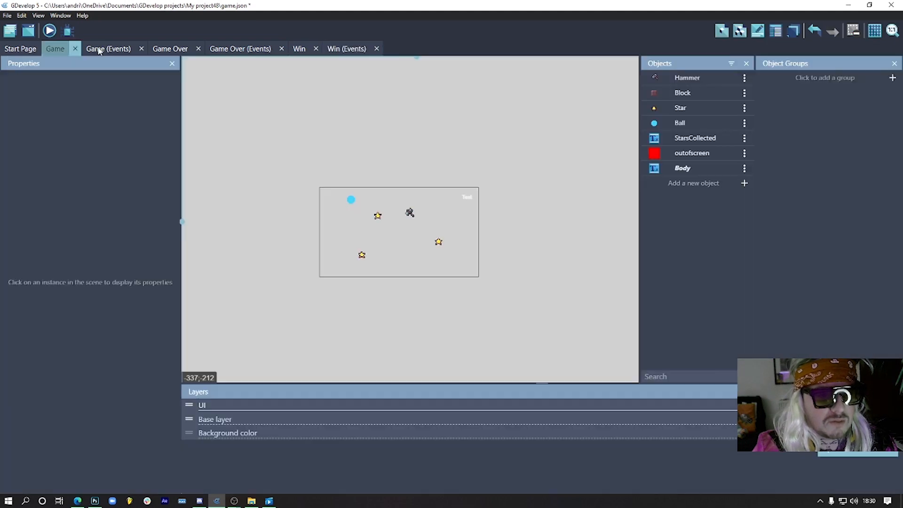
pyautogui.click(105, 49)
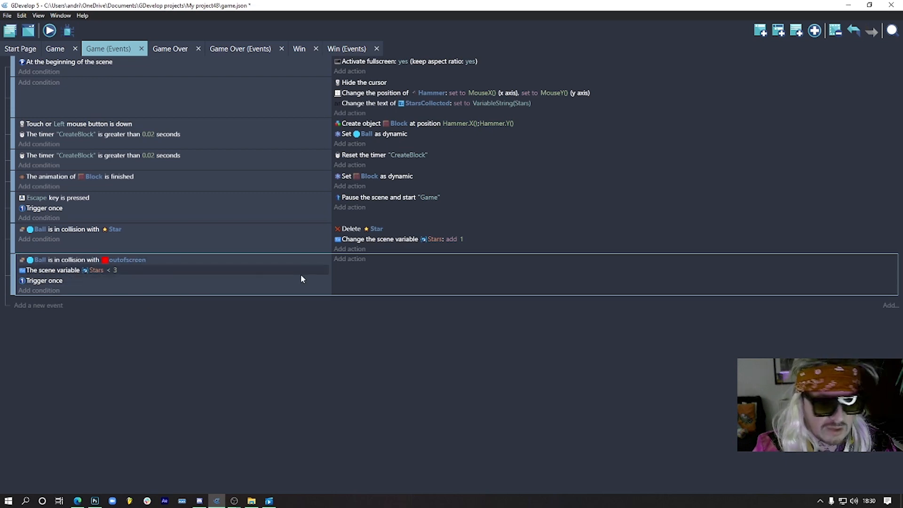
pyautogui.click(348, 259)
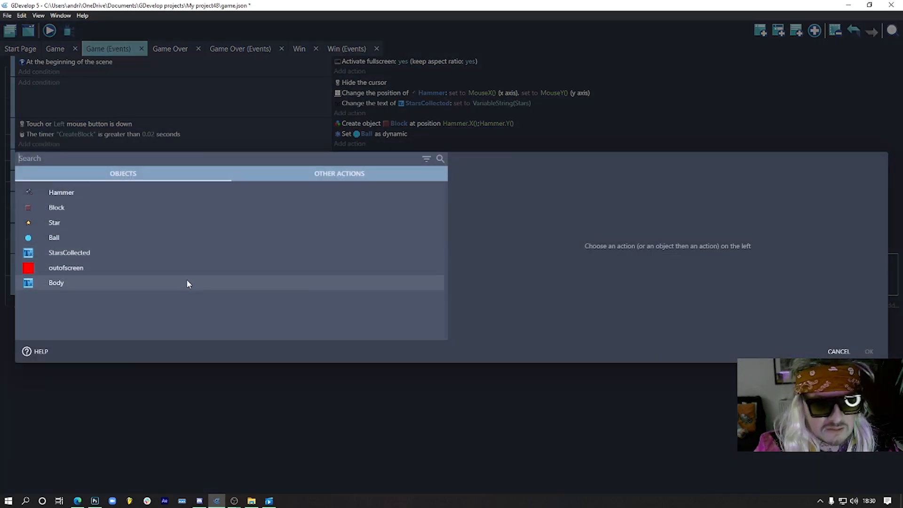
pyautogui.write('pa')
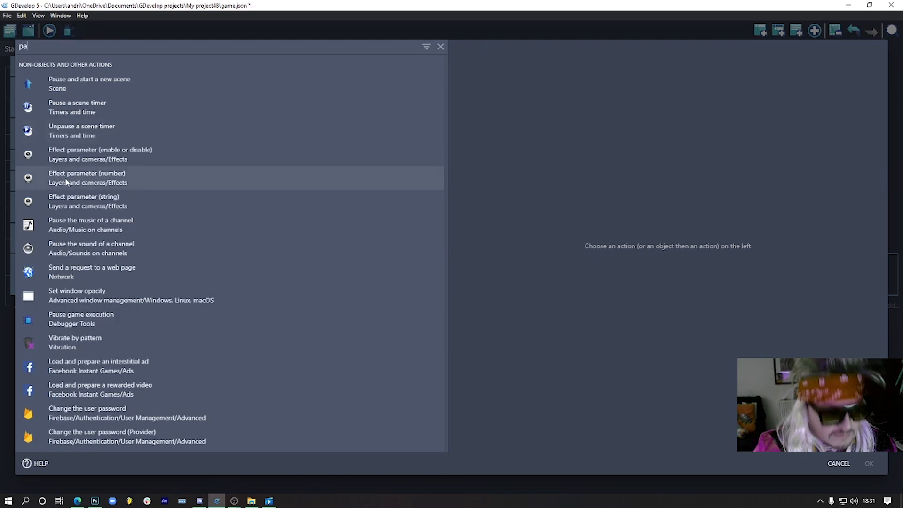
pyautogui.click(100, 83)
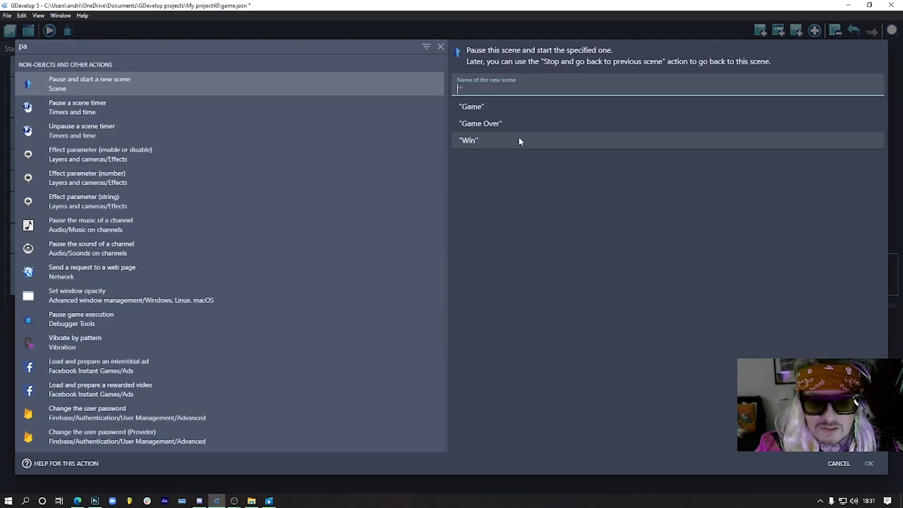
pyautogui.click(518, 124)
pyautogui.click(868, 466)
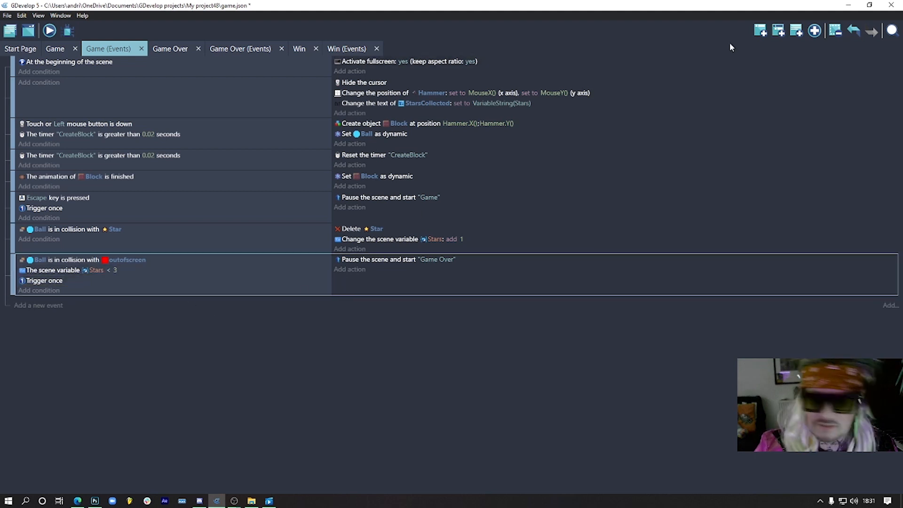
# Add a new event to the Game scene with the condition that scene variable Stars is equal to 3.
pyautogui.click(760, 30)
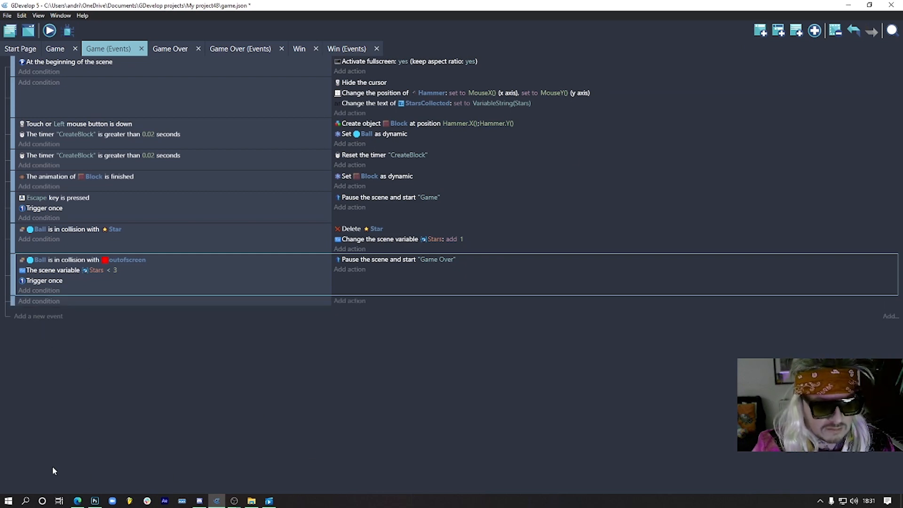
pyautogui.click(53, 305)
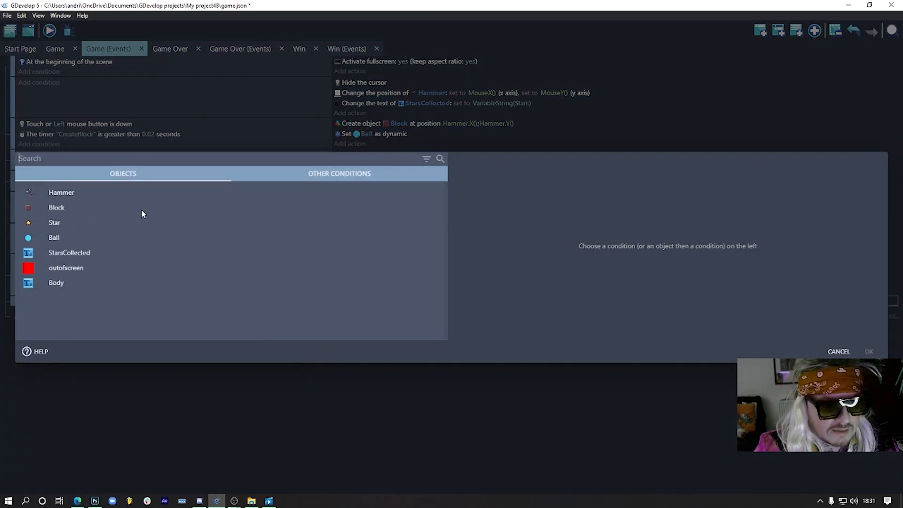
pyautogui.write('var')
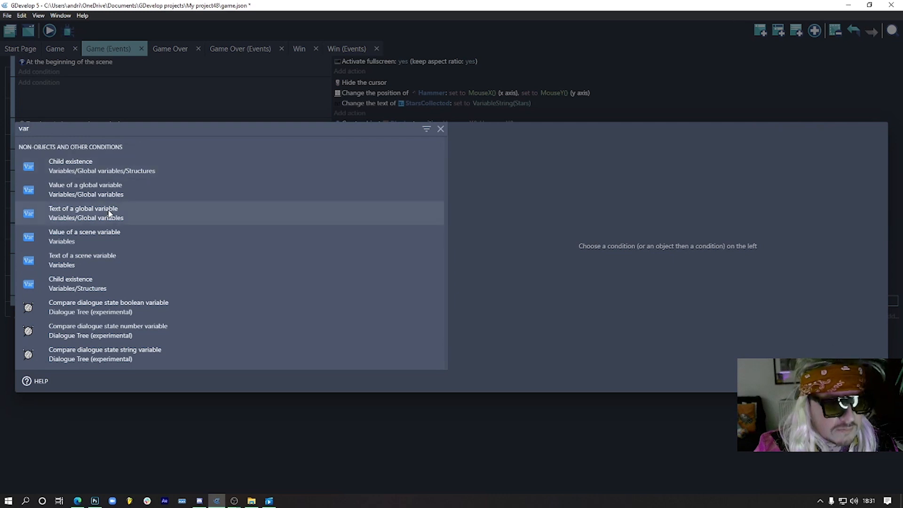
pyautogui.click(116, 240)
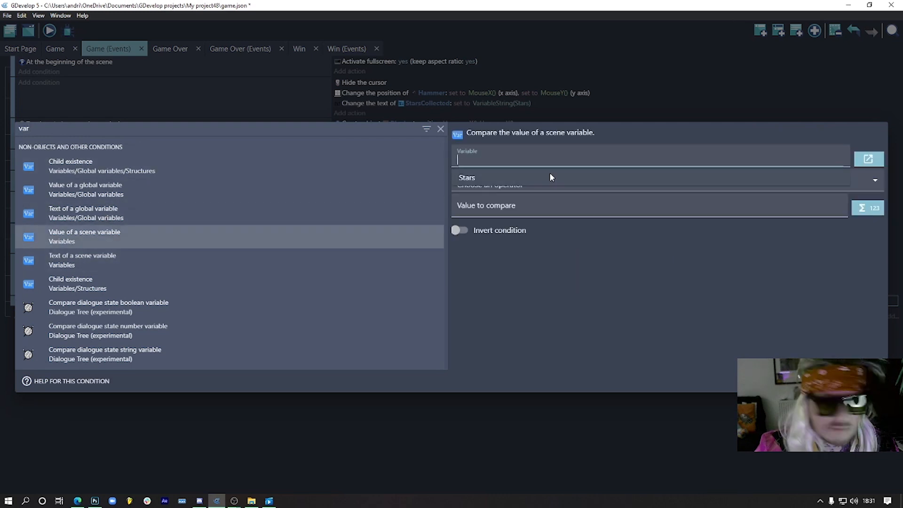
pyautogui.click(481, 179)
pyautogui.click(491, 186)
pyautogui.click(489, 207)
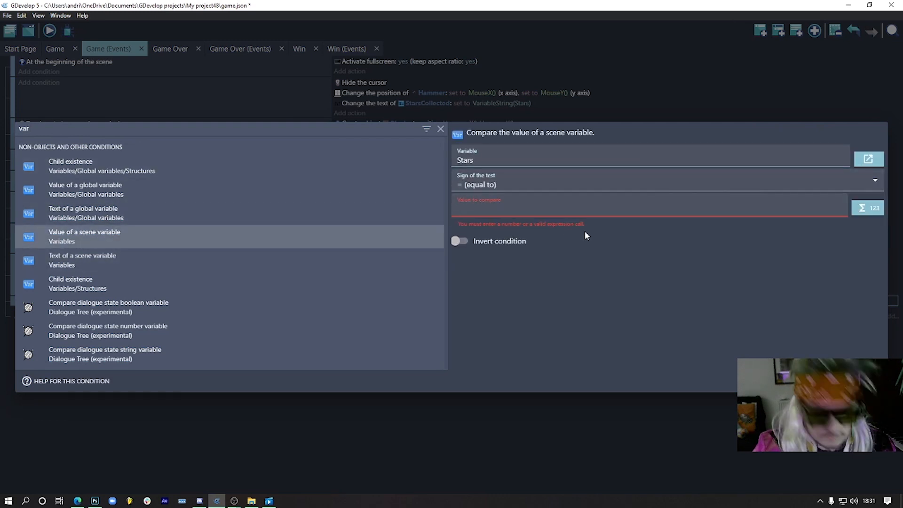
pyautogui.write('3')
pyautogui.press('Return')
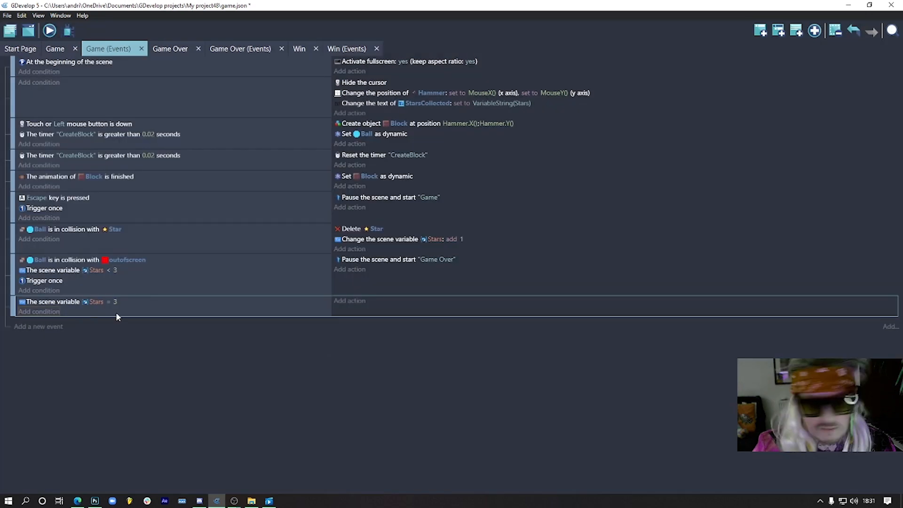
# Add a Trigger once while true condition to the event that checks for three Stars.
pyautogui.click(53, 309)
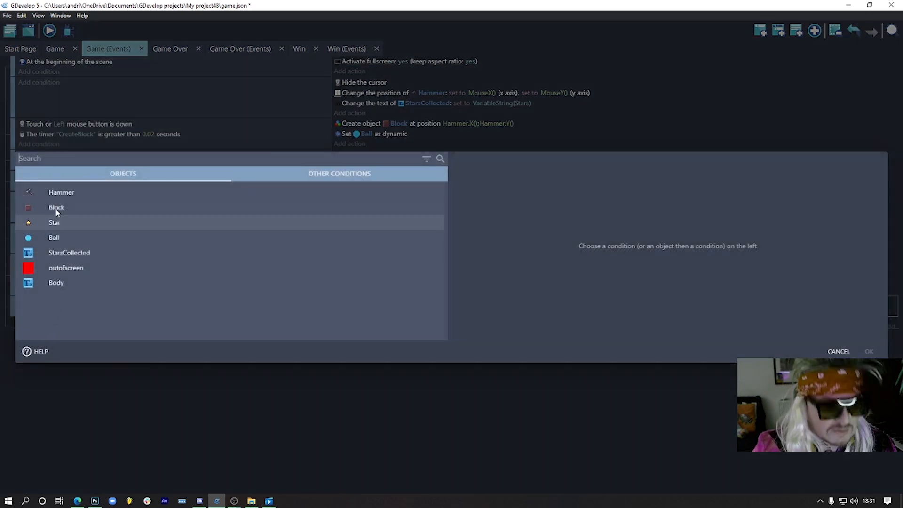
pyautogui.click(41, 158)
pyautogui.write('tr')
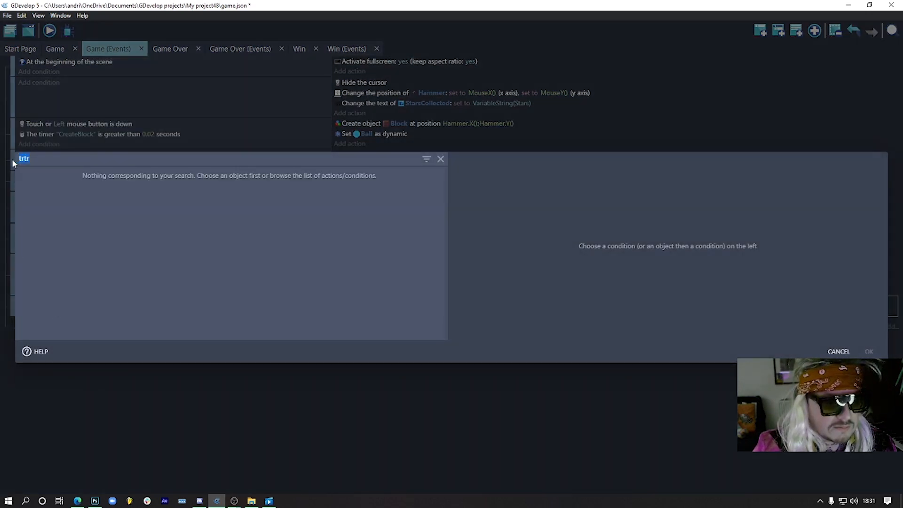
pyautogui.write('tutr')
pyautogui.click(82, 79)
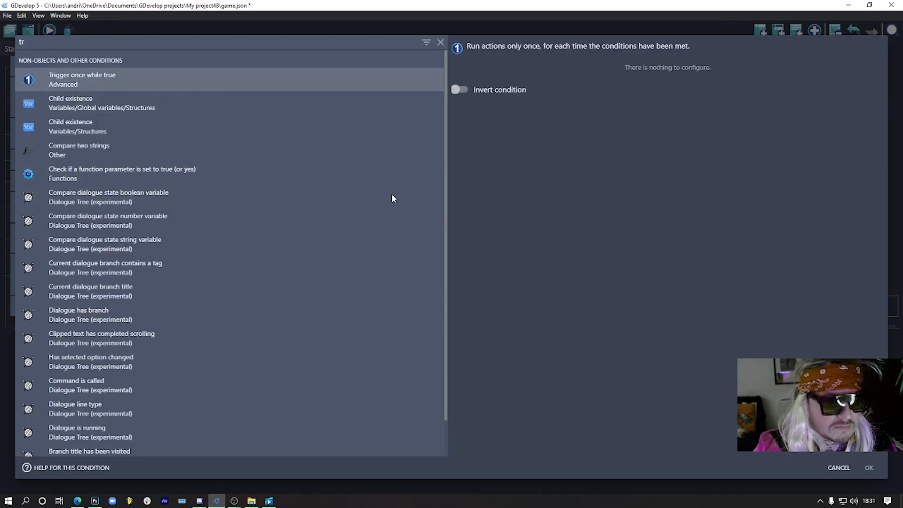
pyautogui.click(869, 467)
# Add a Pause and start a new scene action for "Win" to the event that checks for three Stars.
pyautogui.click(360, 302)
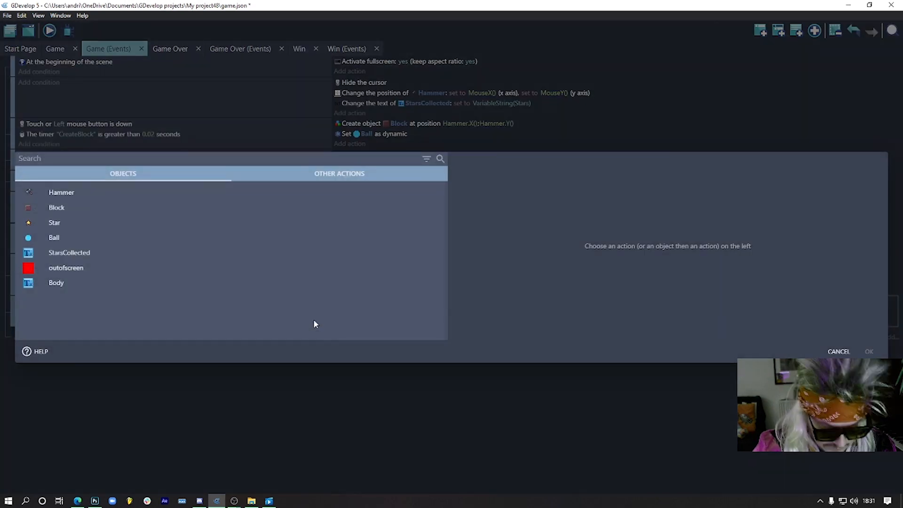
pyautogui.write('pa')
pyautogui.click(95, 83)
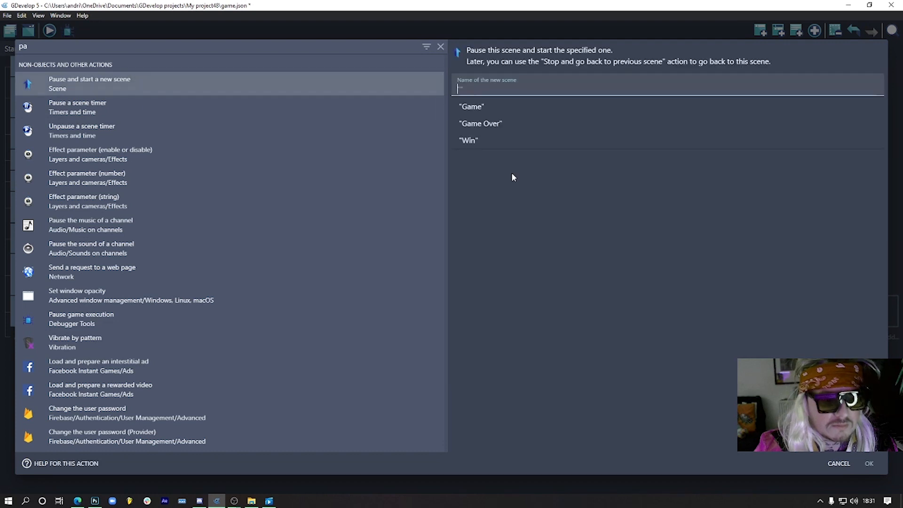
pyautogui.click(503, 138)
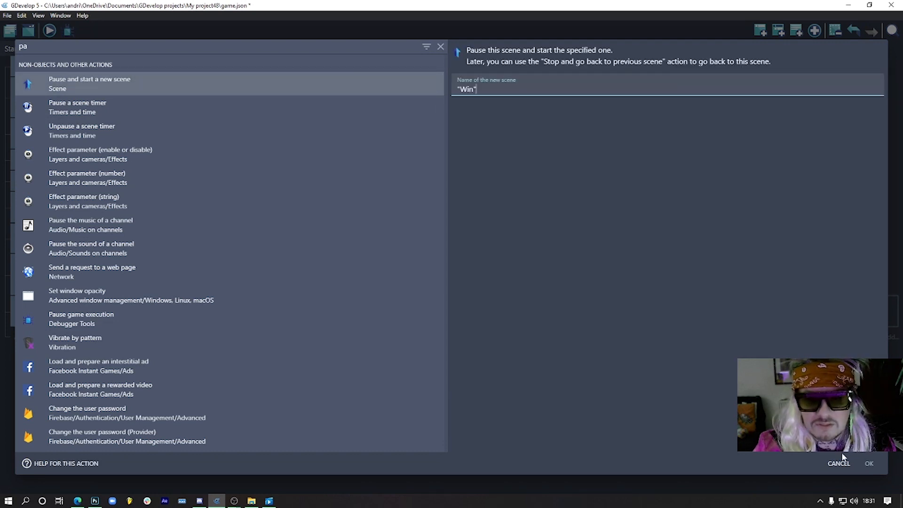
pyautogui.click(870, 463)
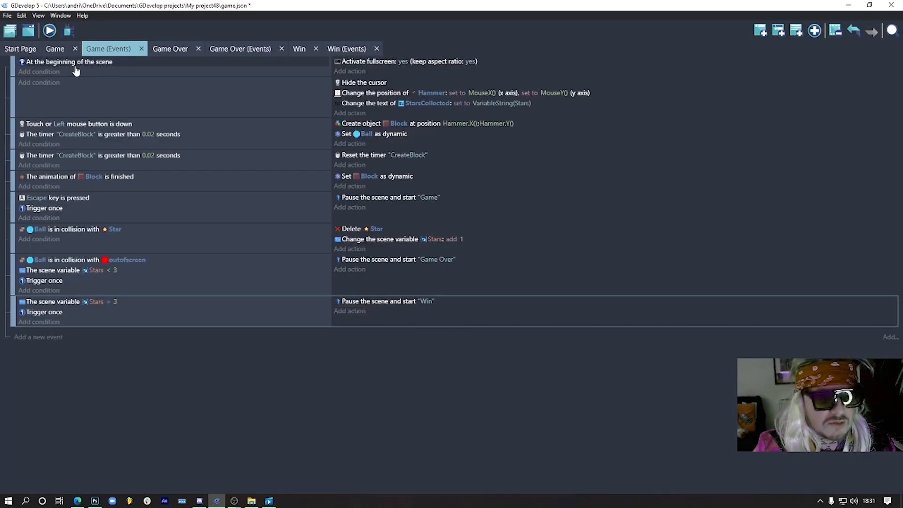
# Preview the Game scene, draw blocks to steer the ball, restart from Game Over for a second attempt, and close the preview.
pyautogui.click(56, 48)
pyautogui.press('F5')
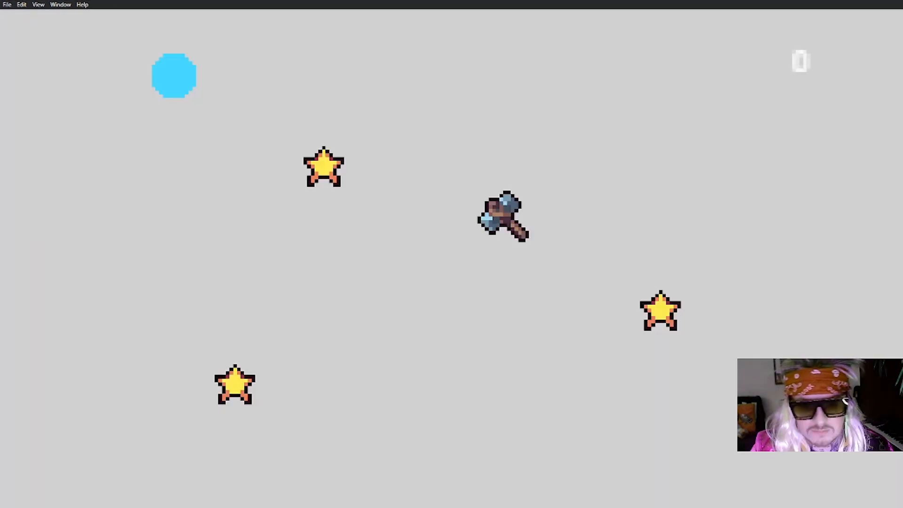
pyautogui.moveTo(137, 168)
pyautogui.mouseDown()
pyautogui.moveTo(285, 226)
pyautogui.moveTo(420, 180)
pyautogui.moveTo(326, 246)
pyautogui.mouseUp()
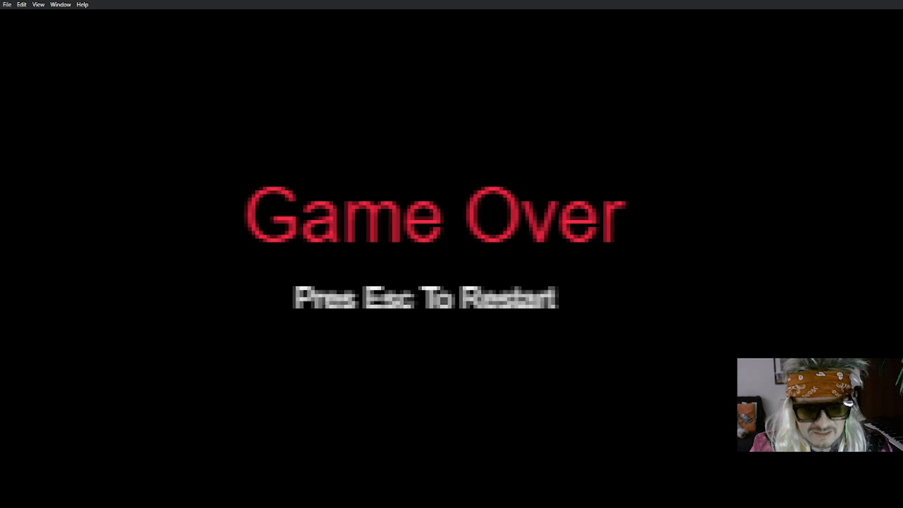
pyautogui.press('Escape')
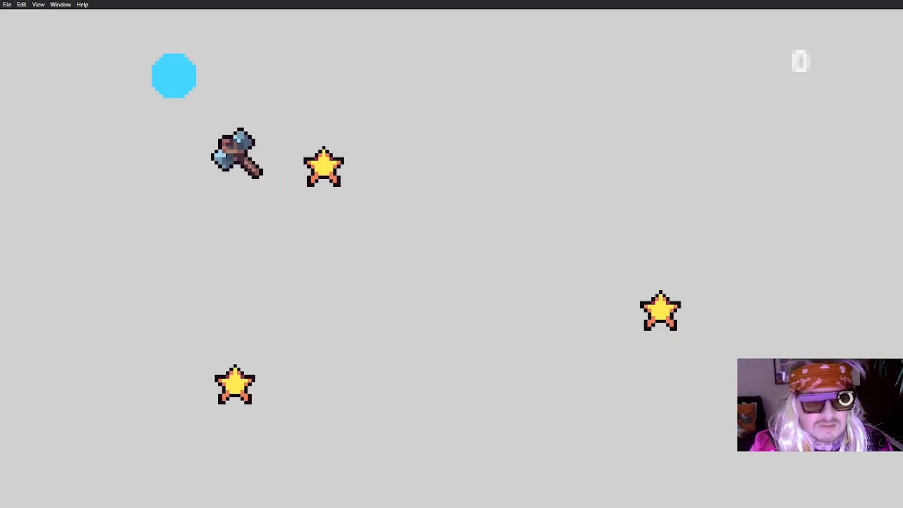
pyautogui.moveTo(106, 101)
pyautogui.mouseDown()
pyautogui.moveTo(339, 228)
pyautogui.moveTo(571, 302)
pyautogui.moveTo(720, 306)
pyautogui.moveTo(742, 282)
pyautogui.moveTo(672, 363)
pyautogui.moveTo(169, 442)
pyautogui.mouseUp()
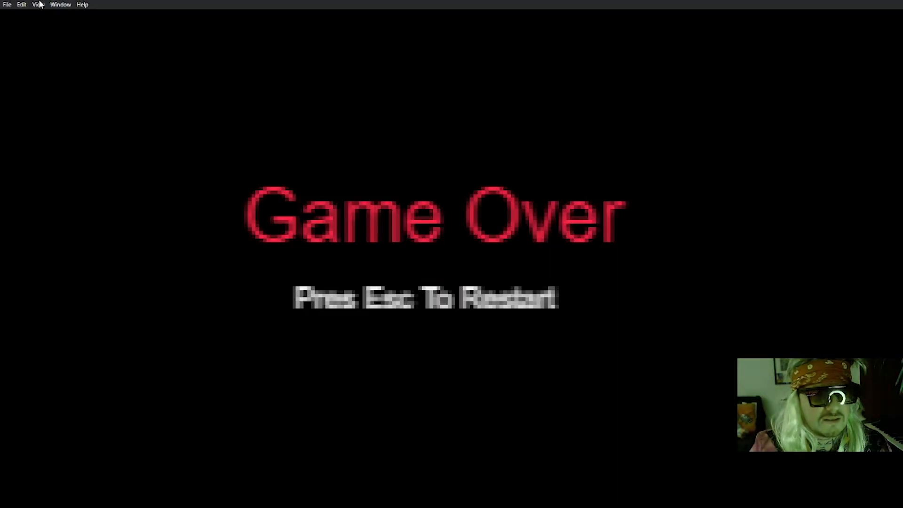
pyautogui.click(40, 4)
pyautogui.click(67, 71)
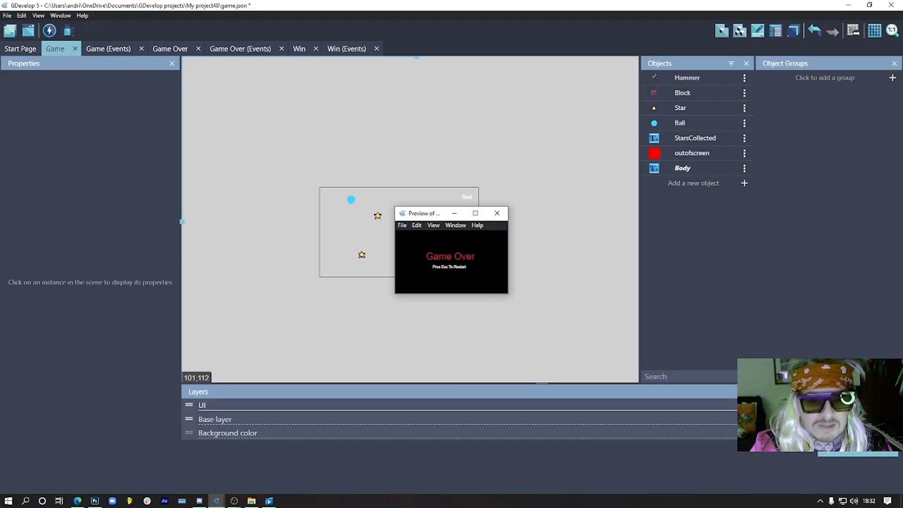
pyautogui.click(498, 213)
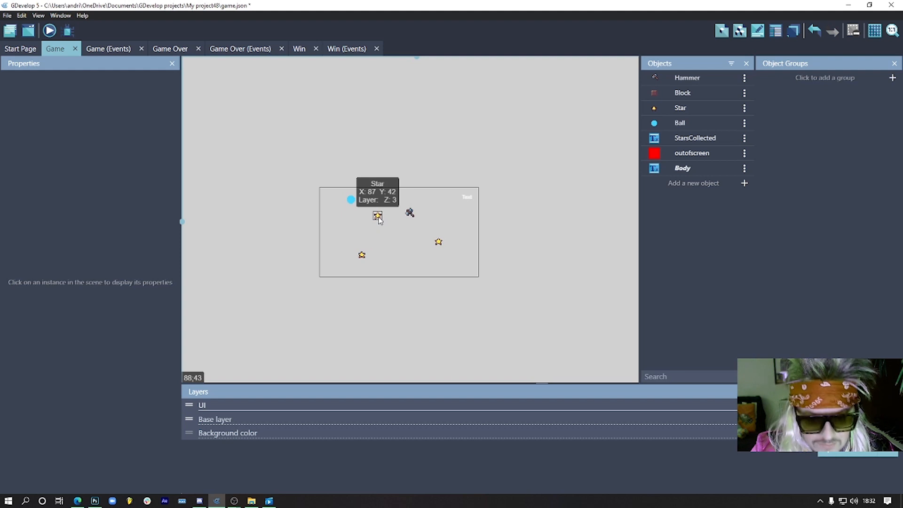
# Nudge the star nearest the ball slightly upward and move the lowest star to about X 130, Y 112.
pyautogui.click(379, 220)
pyautogui.click(362, 254)
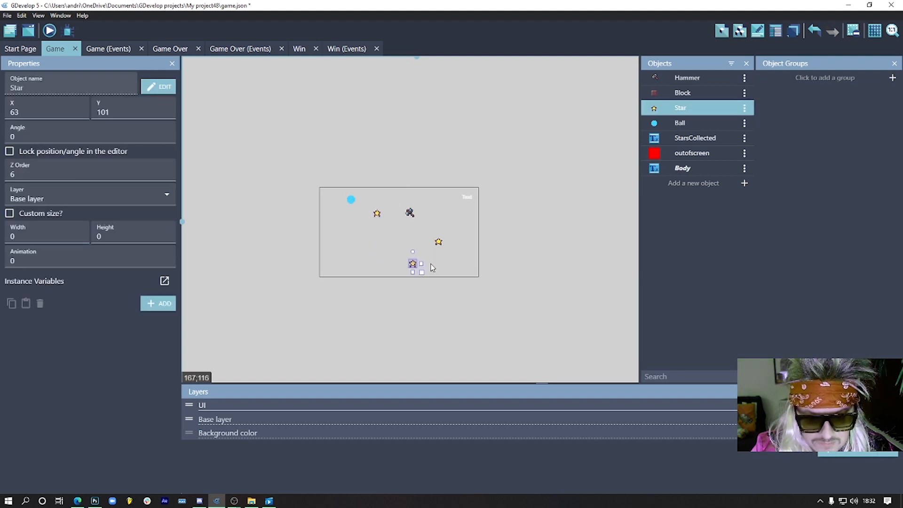
# Preview the rearranged level, guide the ball through all the stars, restart from the Win scene, and close the preview.
pyautogui.click(54, 31)
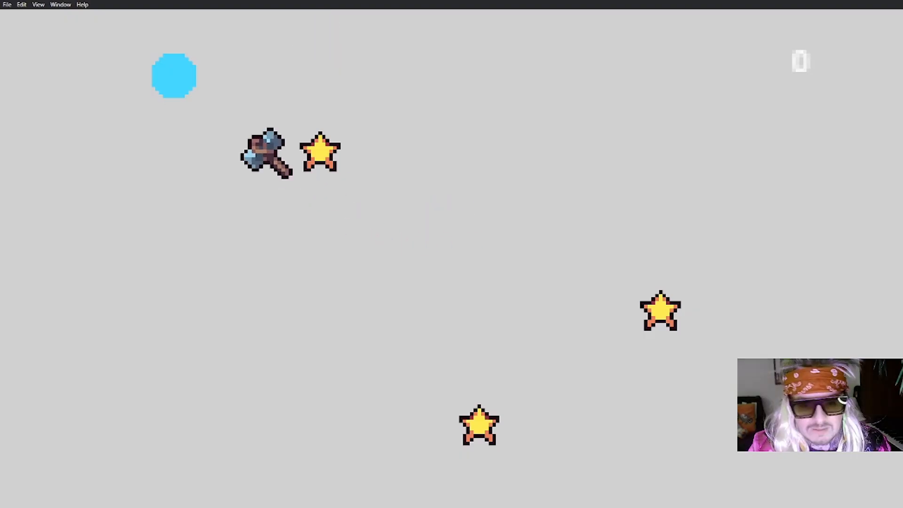
pyautogui.moveTo(122, 106)
pyautogui.mouseDown()
pyautogui.moveTo(537, 293)
pyautogui.moveTo(686, 344)
pyautogui.moveTo(759, 279)
pyautogui.moveTo(781, 298)
pyautogui.moveTo(487, 463)
pyautogui.moveTo(404, 499)
pyautogui.mouseUp()
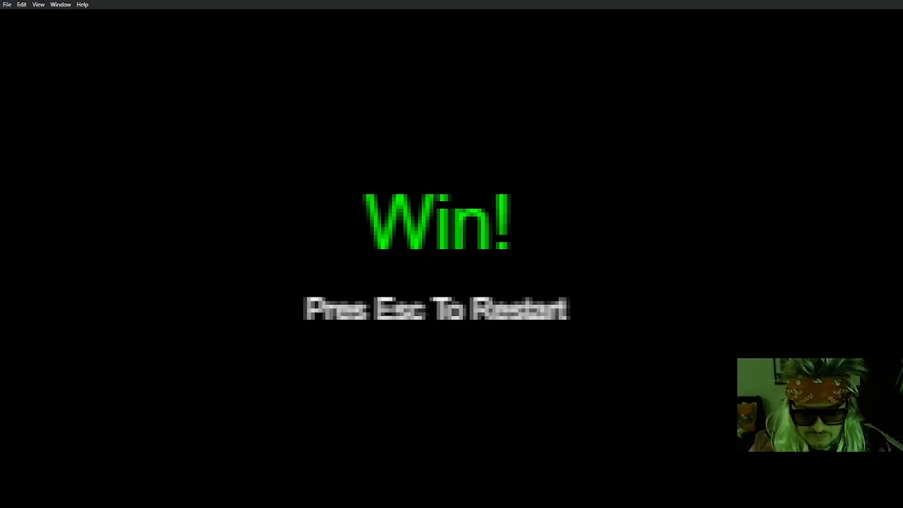
pyautogui.press('Escape')
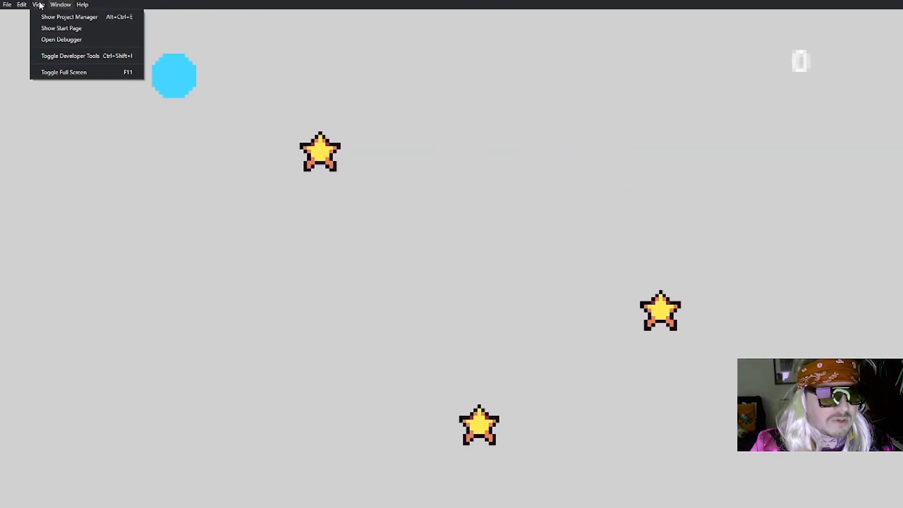
pyautogui.click(70, 74)
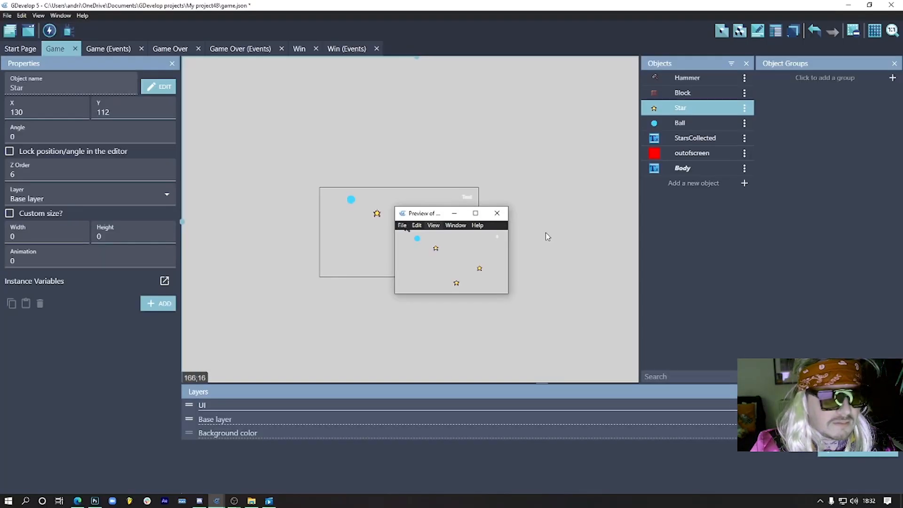
pyautogui.click(497, 214)
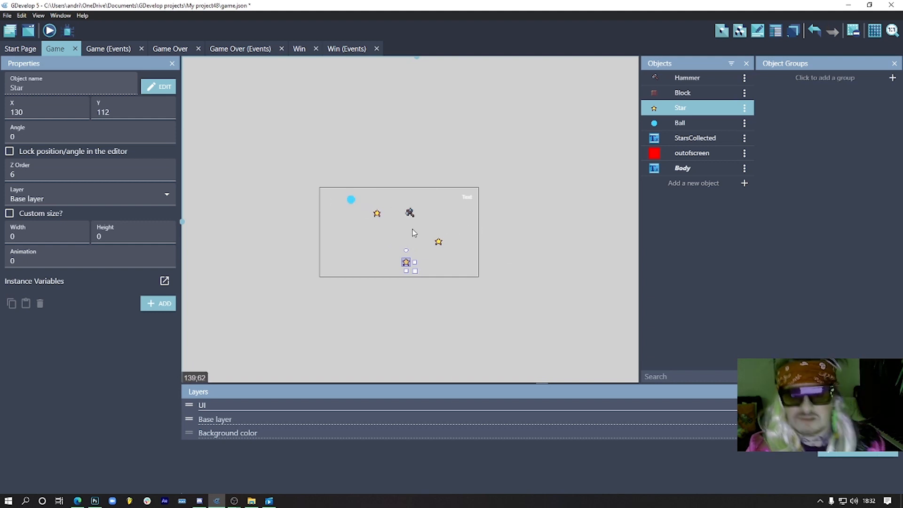
pyautogui.click(503, 274)
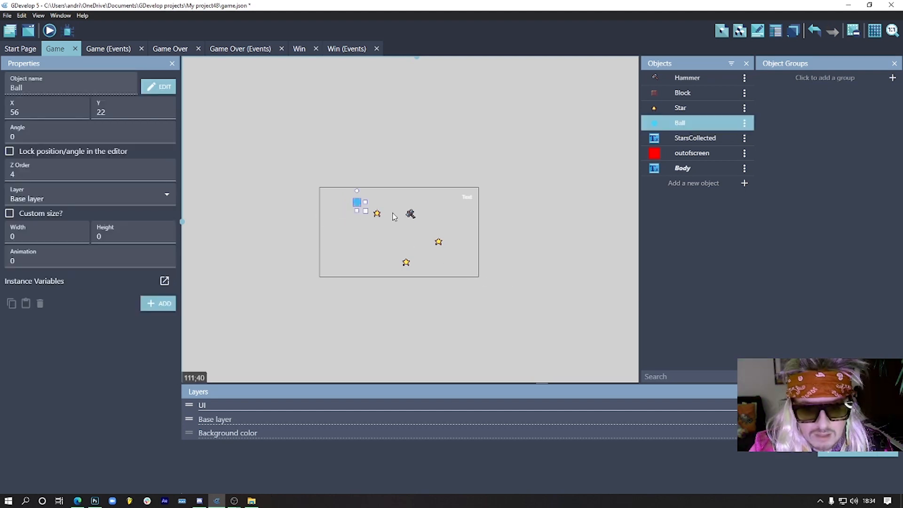
# Open the Hammer object's properties and add a second, empty animation.
pyautogui.scroll(5, 410, 213)
pyautogui.click(410, 212)
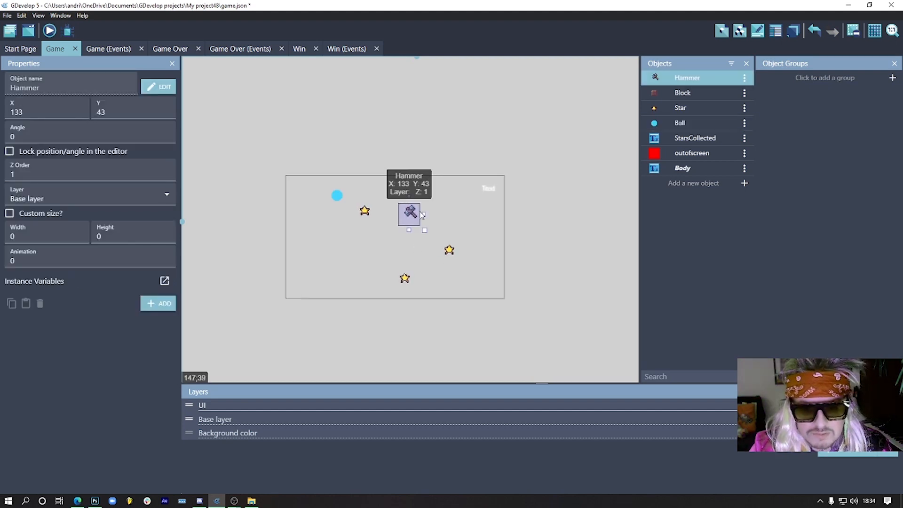
pyautogui.scroll(5, 410, 213)
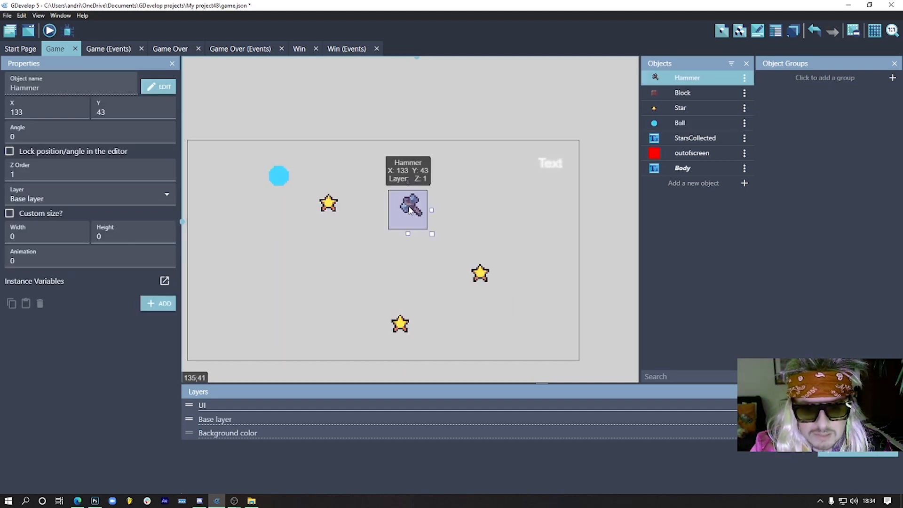
pyautogui.scroll(1, 410, 210)
pyautogui.doubleClick(420, 204)
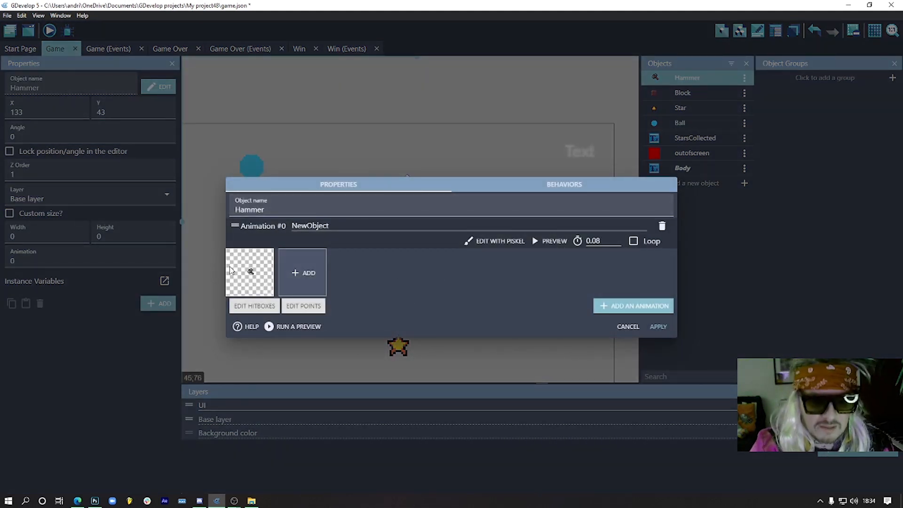
pyautogui.click(646, 307)
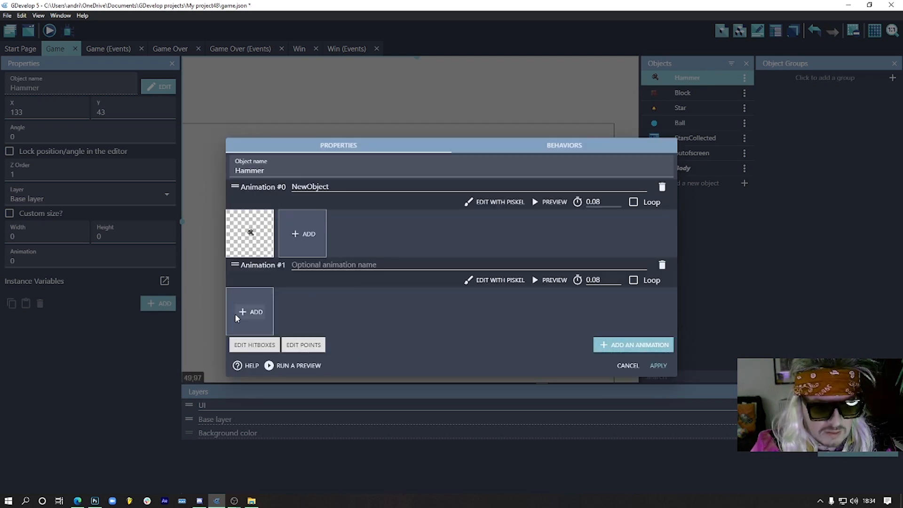
# Open the Hammer's NewObject animation in Piskel and copy the entire hammer sprite.
pyautogui.click(496, 202)
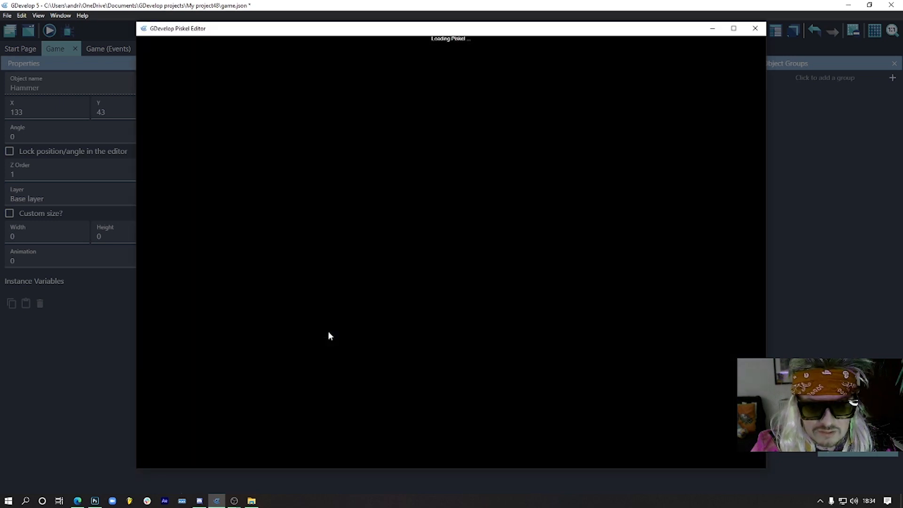
pyautogui.scroll(-3, 395, 216)
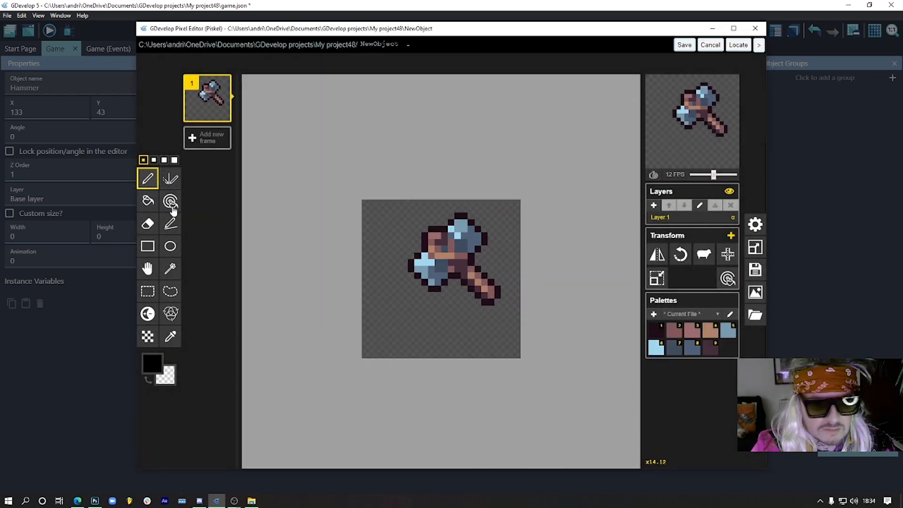
pyautogui.click(147, 291)
pyautogui.moveTo(365, 197); pyautogui.dragTo(582, 383)
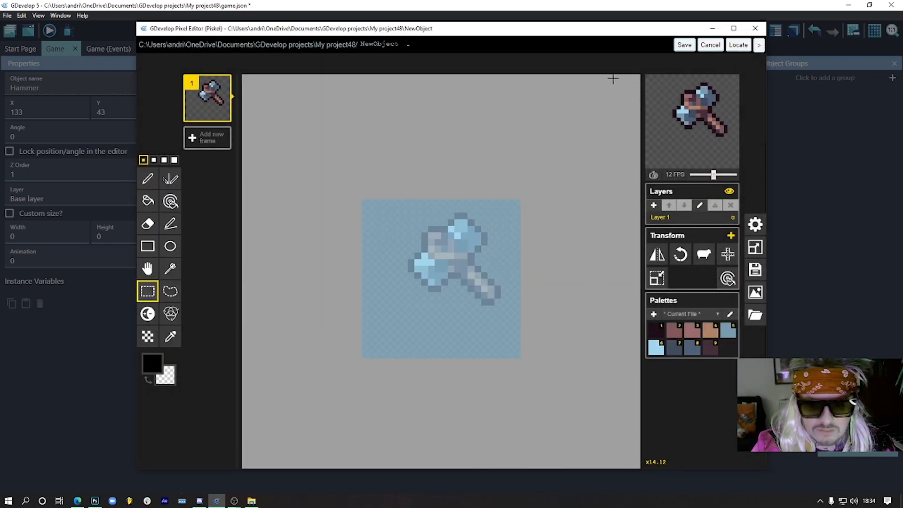
pyautogui.click(684, 45)
# Check the canvas size of the original hammer sprite in Piskel, cancelling out of both animations' editors.
pyautogui.click(496, 280)
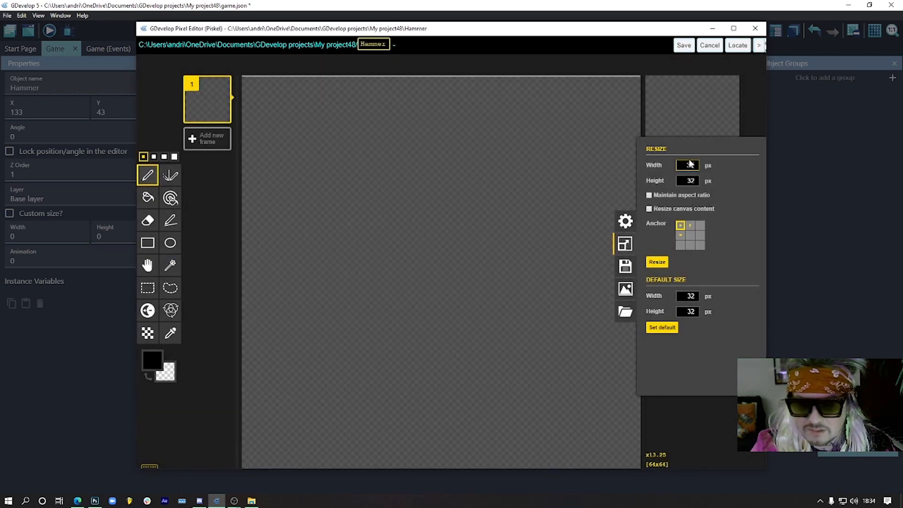
pyautogui.click(709, 46)
pyautogui.click(468, 203)
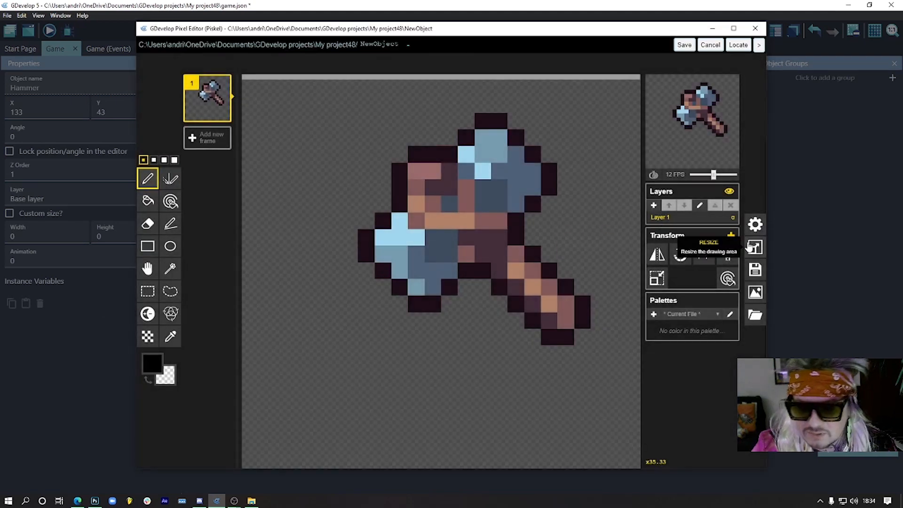
pyautogui.click(752, 246)
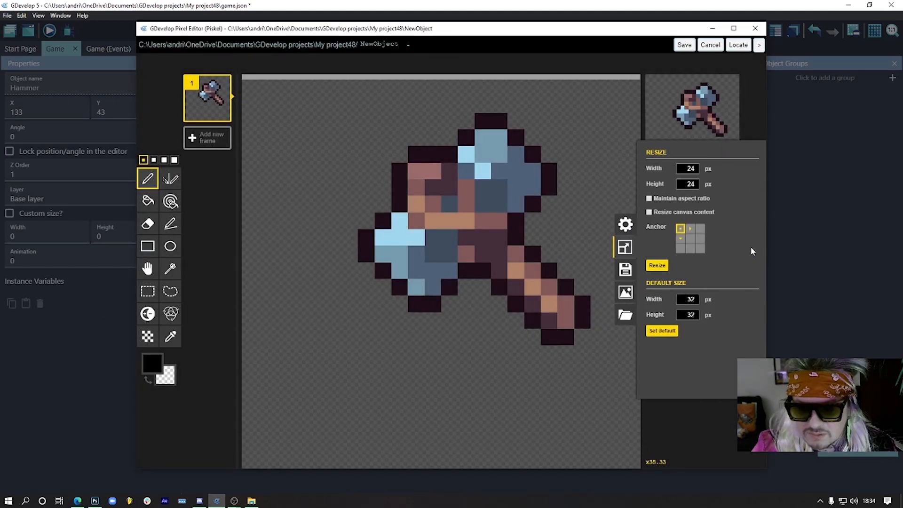
pyautogui.click(711, 48)
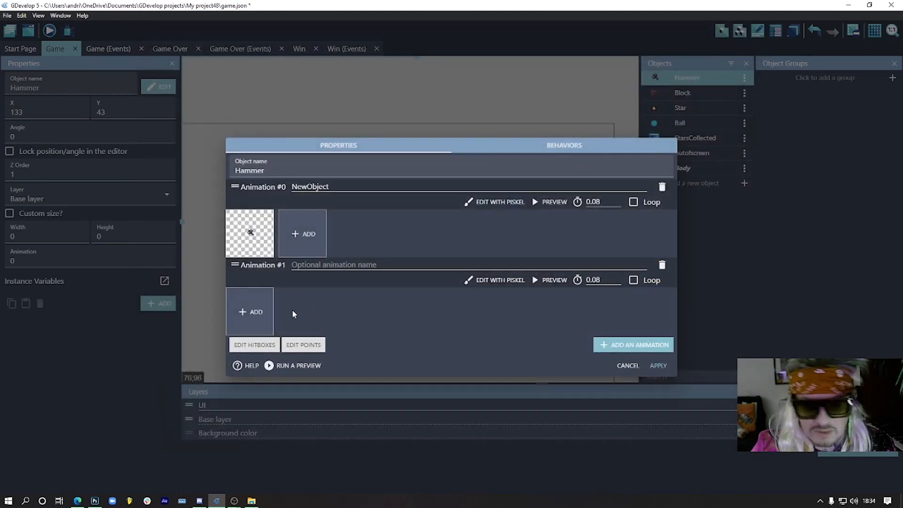
# Edit the new animation in Piskel, resize its canvas to 24 × 24 px, paste the copied hammer sprite, and save it.
pyautogui.click(493, 281)
pyautogui.click(756, 243)
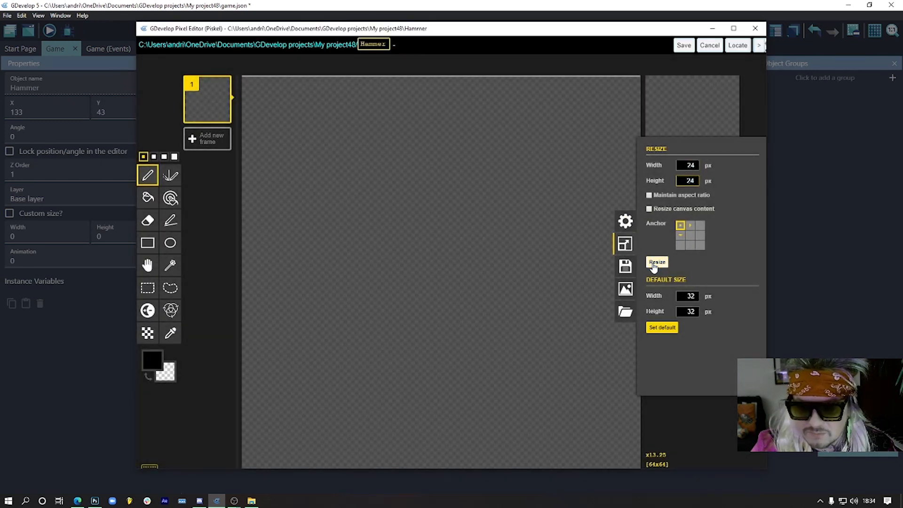
pyautogui.click(657, 262)
pyautogui.scroll(-5, 446, 231)
pyautogui.hotkey('ctrl', 'v')
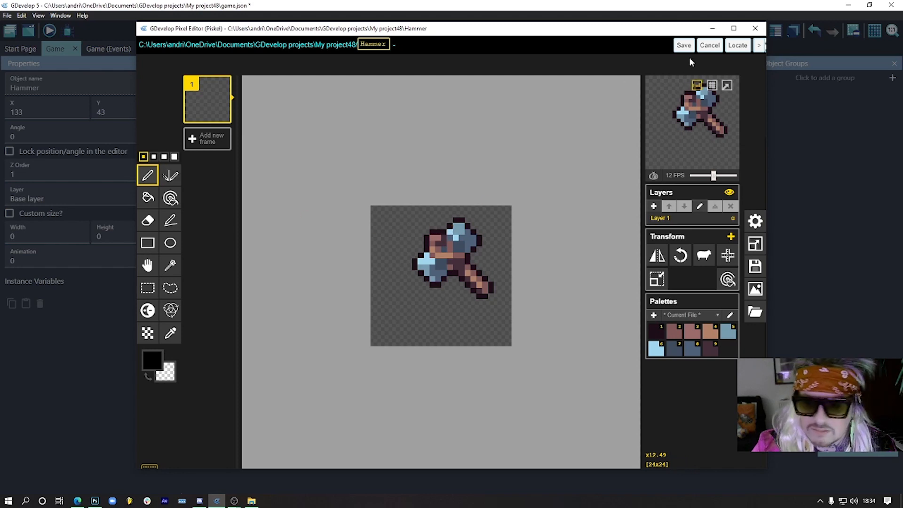
pyautogui.click(683, 46)
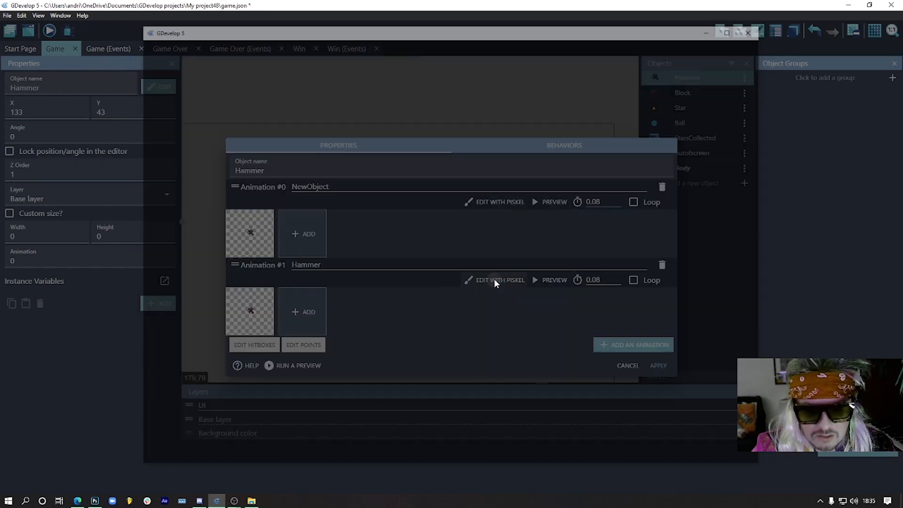
# Reopen the second Hammer animation in Piskel and duplicate its first frame.
pyautogui.click(494, 280)
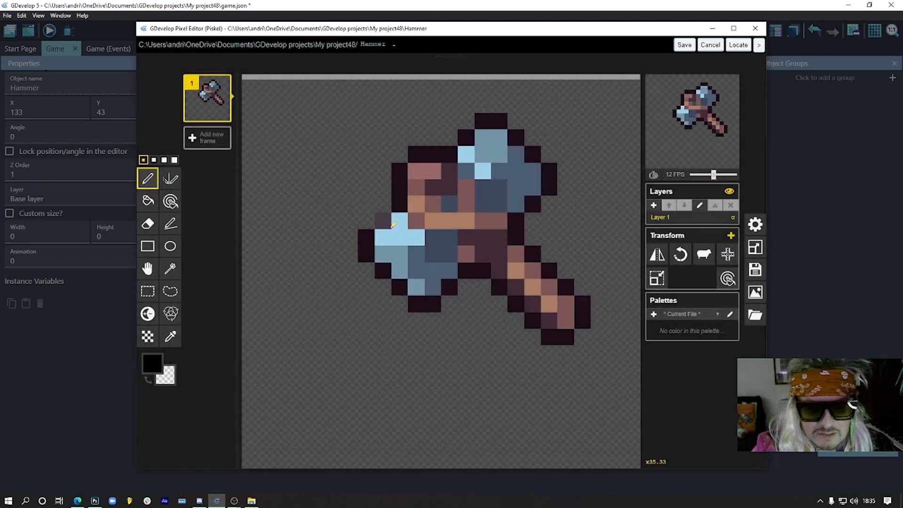
pyautogui.scroll(-14, 423, 179)
pyautogui.scroll(15, 424, 196)
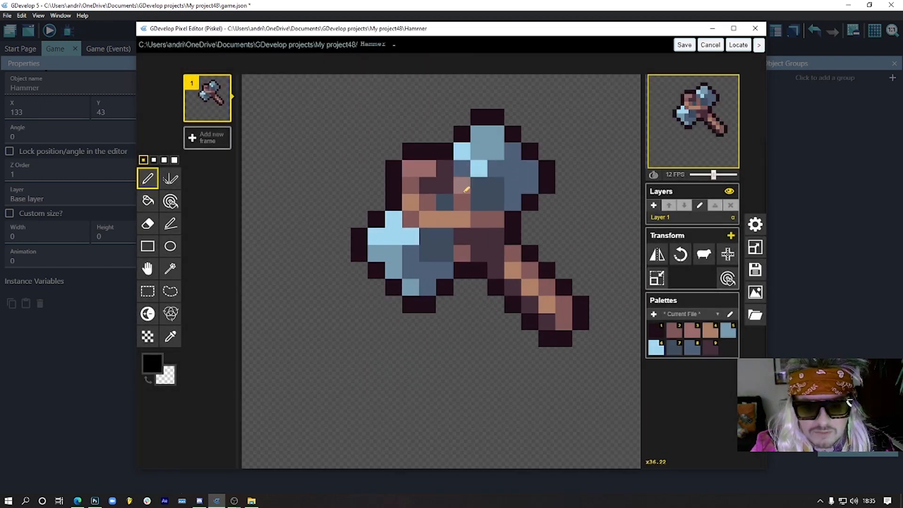
pyautogui.scroll(-2, 463, 193)
pyautogui.scroll(-2, 466, 191)
pyautogui.click(223, 114)
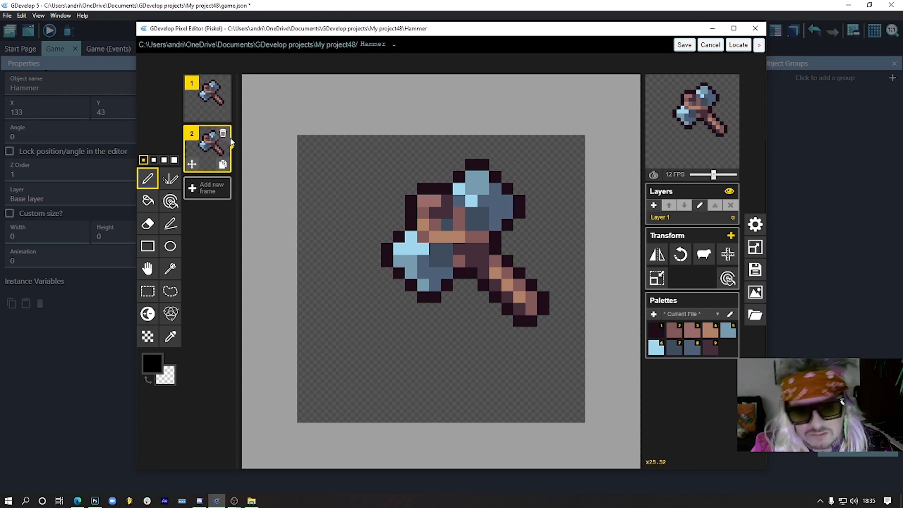
# On frame 1, add a new layer and paint a horizontal handle about 8 × 2 px below the hammer head in reddish-brown palette colour 2.
pyautogui.click(211, 99)
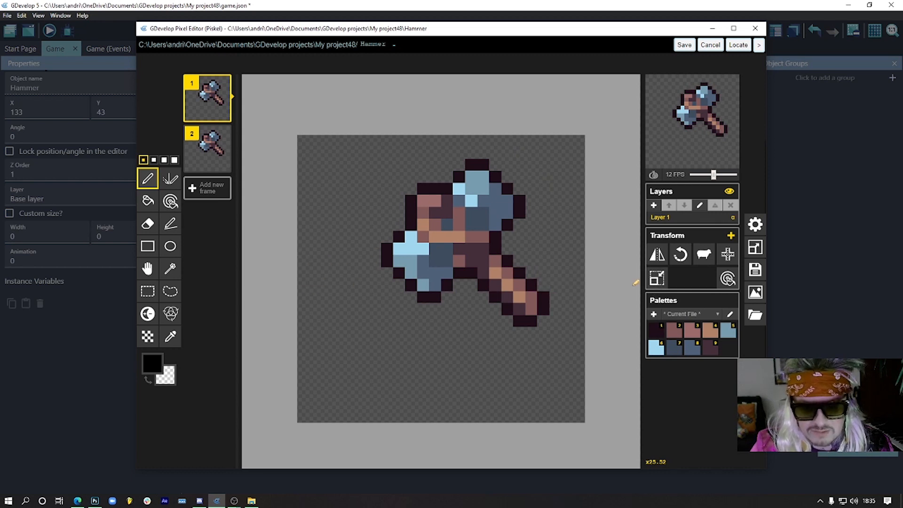
pyautogui.moveTo(194, 86)
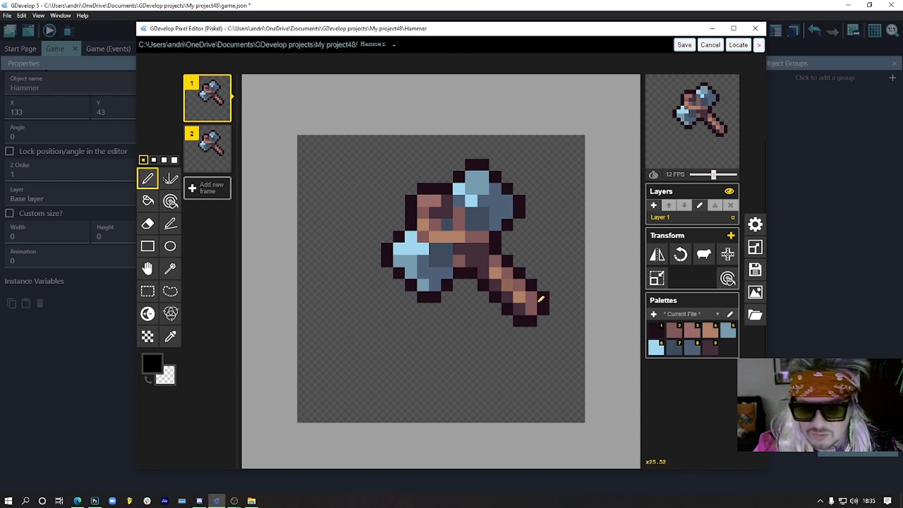
pyautogui.click(653, 207)
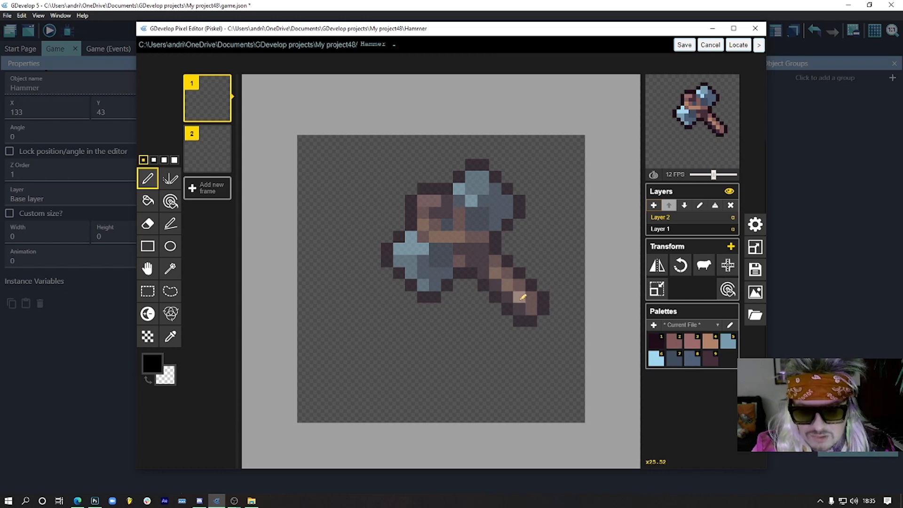
pyautogui.keyDown('alt'); pyautogui.click(534, 299); pyautogui.keyUp('alt')
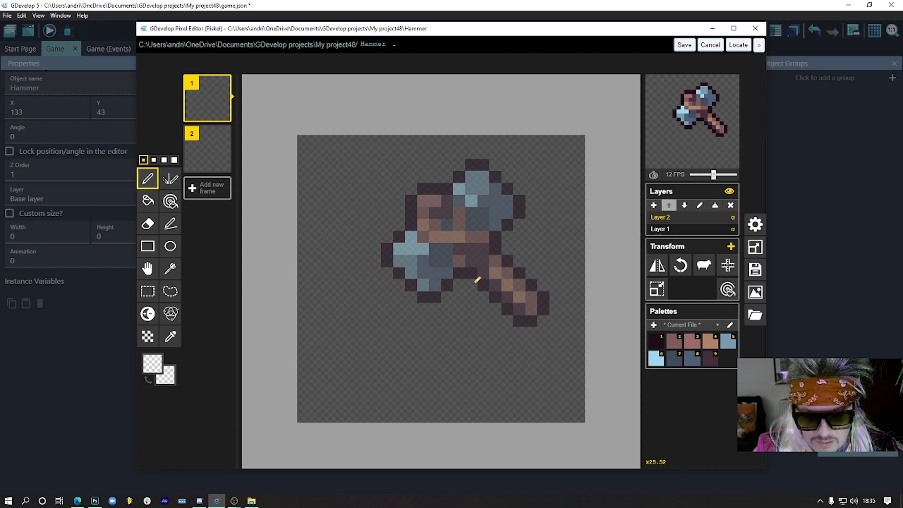
pyautogui.click(674, 346)
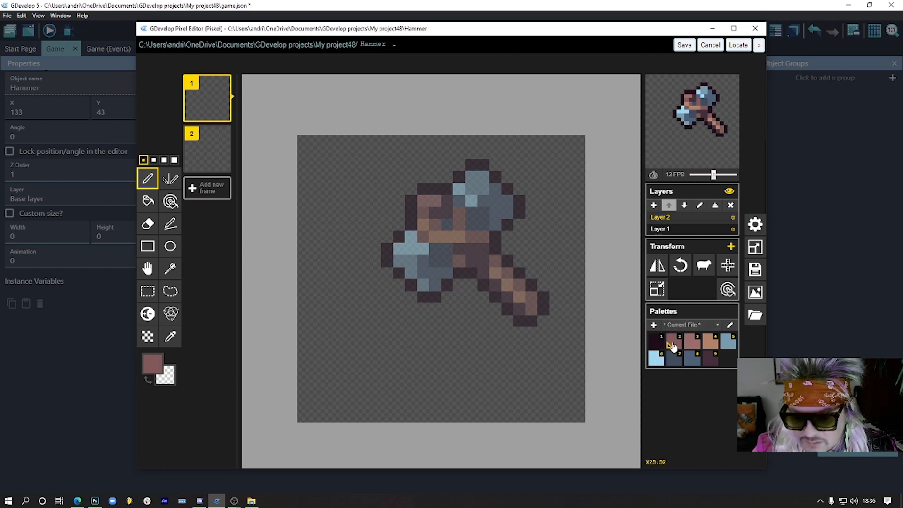
pyautogui.moveTo(453, 272)
pyautogui.mouseDown()
pyautogui.moveTo(538, 269)
pyautogui.moveTo(458, 285)
pyautogui.mouseUp()
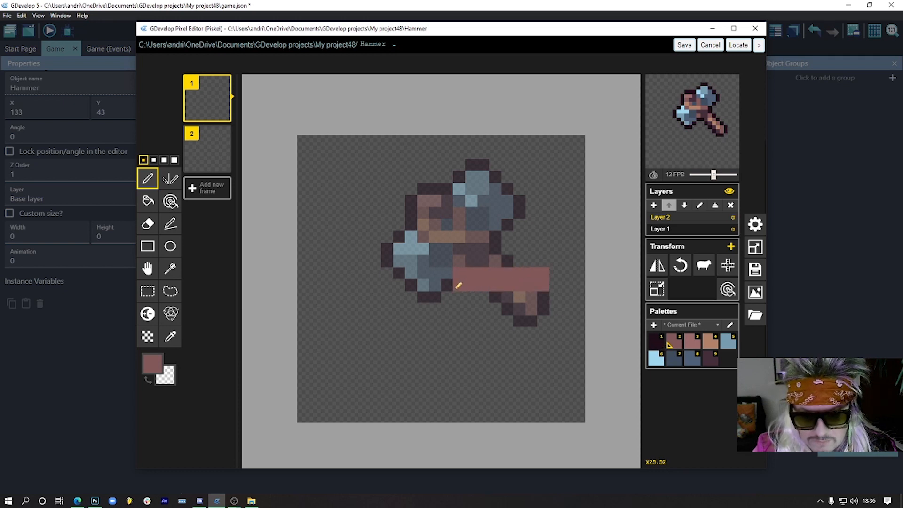
# Set the preview to 0 FPS and draw a solid slate-blue hammer head, 6 by 11 pixels, over the handle's left end.
pyautogui.keyDown('alt'); pyautogui.click(484, 189); pyautogui.keyUp('alt')
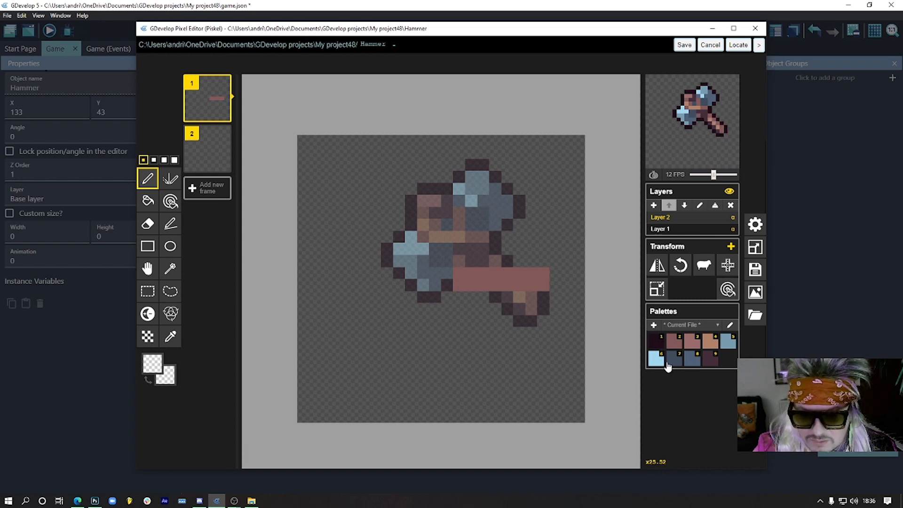
pyautogui.click(691, 360)
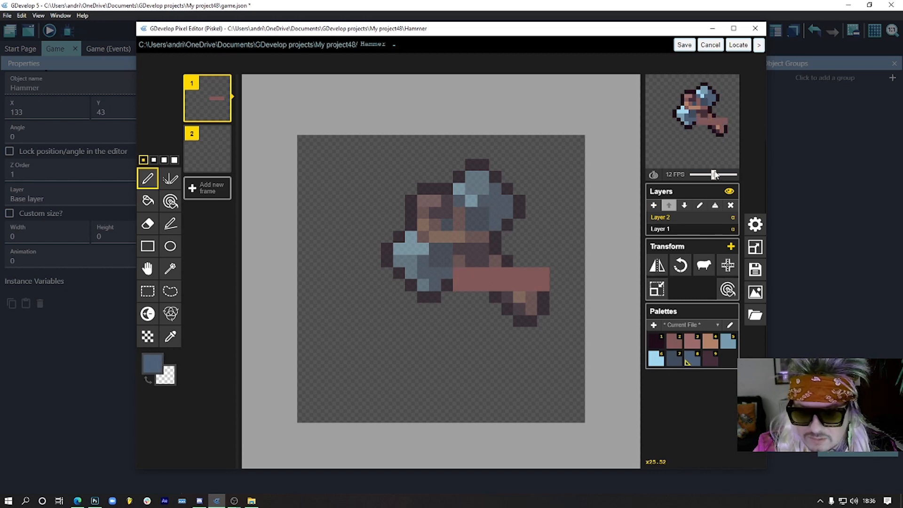
pyautogui.moveTo(713, 175); pyautogui.dragTo(684, 175)
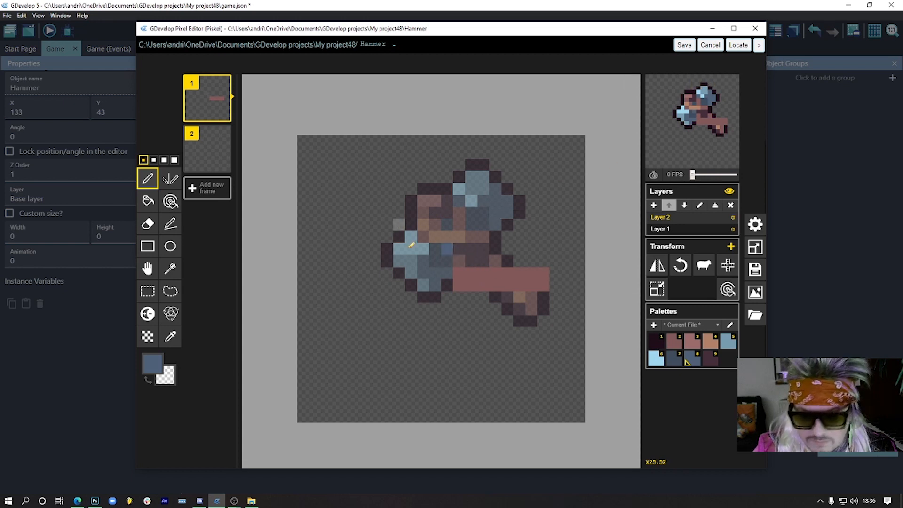
pyautogui.moveTo(447, 208)
pyautogui.mouseDown()
pyautogui.moveTo(448, 314)
pyautogui.moveTo(409, 333)
pyautogui.mouseUp()
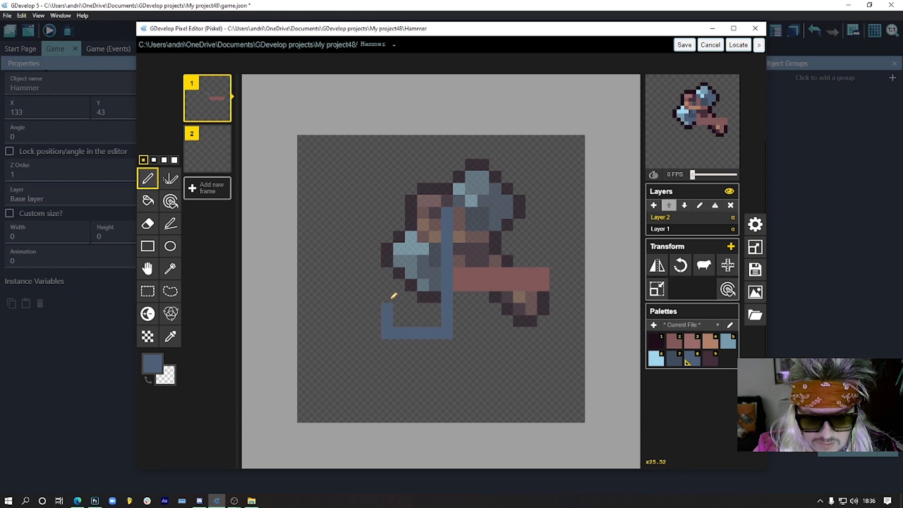
pyautogui.moveTo(394, 296)
pyautogui.mouseDown()
pyautogui.moveTo(393, 232)
pyautogui.moveTo(420, 213)
pyautogui.mouseUp()
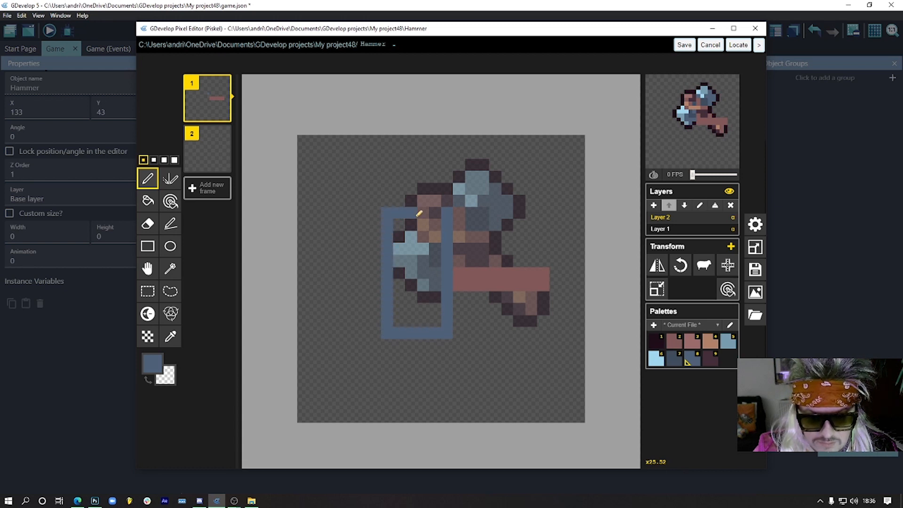
pyautogui.moveTo(442, 262)
pyautogui.mouseDown()
pyautogui.moveTo(412, 317)
pyautogui.moveTo(407, 237)
pyautogui.moveTo(426, 297)
pyautogui.moveTo(418, 215)
pyautogui.mouseUp()
pyautogui.moveTo(428, 270)
pyautogui.mouseDown()
pyautogui.moveTo(454, 276)
pyautogui.moveTo(436, 276)
pyautogui.moveTo(437, 284)
pyautogui.moveTo(446, 274)
pyautogui.mouseUp()
# Shift the new hammer drawing two pixels left and erase the top row of its head.
pyautogui.click(147, 268)
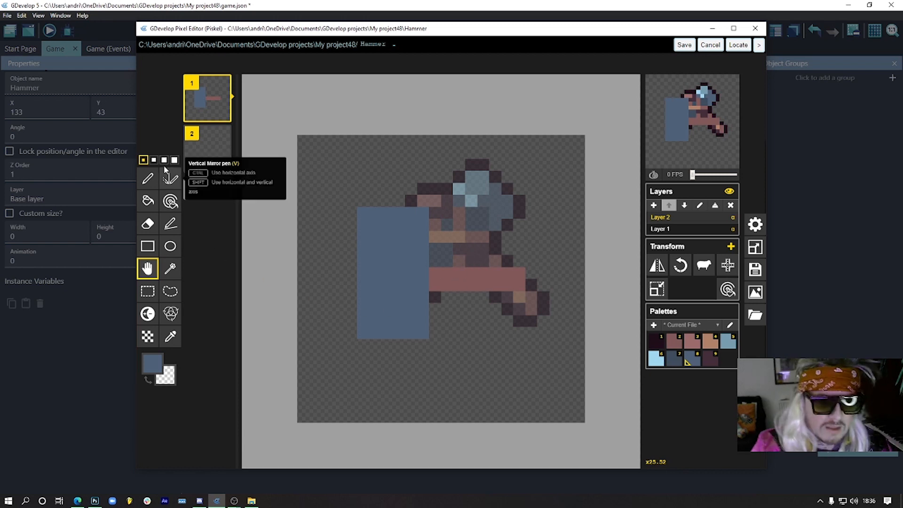
pyautogui.click(147, 179)
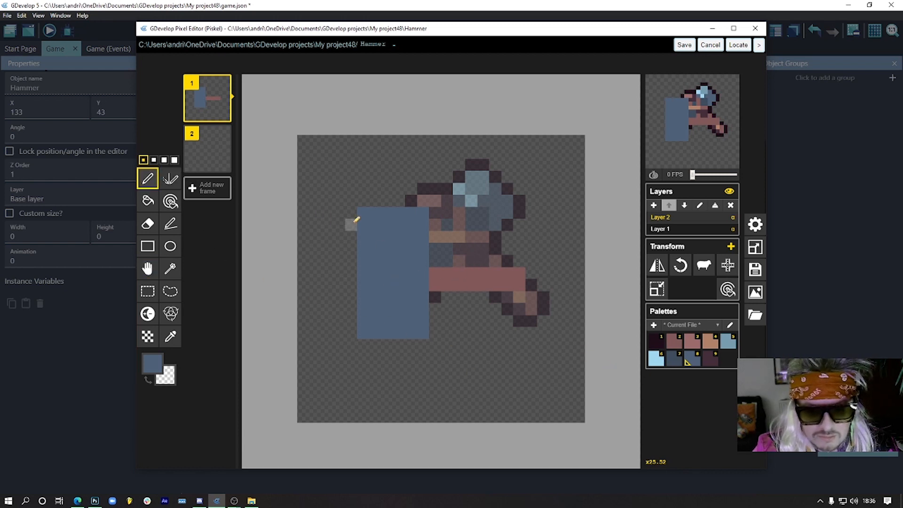
pyautogui.moveTo(370, 208); pyautogui.dragTo(437, 209, button='right')
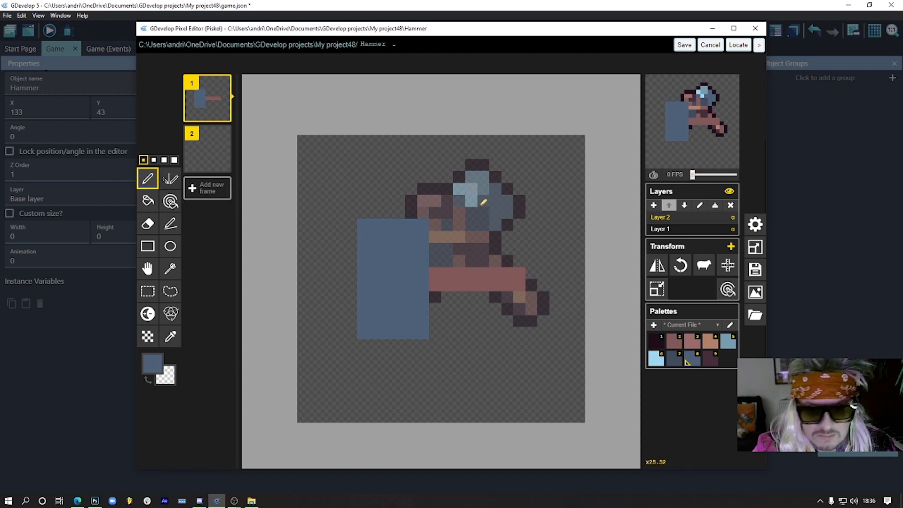
# Paint a darker slate-blue inner panel, 4 by 6 pixels, on the handle side of the hammer head.
pyautogui.click(678, 364)
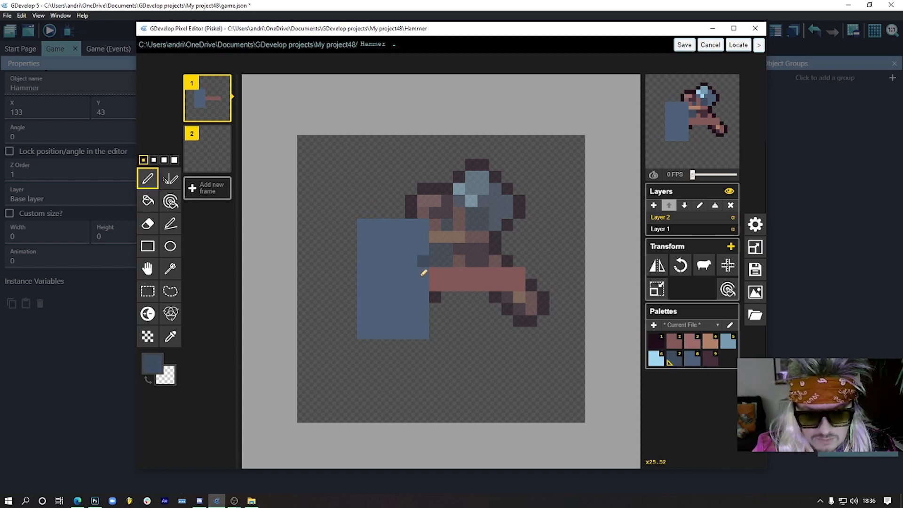
pyautogui.moveTo(422, 260)
pyautogui.mouseDown()
pyautogui.moveTo(424, 316)
pyautogui.moveTo(390, 264)
pyautogui.moveTo(421, 280)
pyautogui.moveTo(404, 258)
pyautogui.moveTo(418, 258)
pyautogui.moveTo(397, 299)
pyautogui.moveTo(422, 323)
pyautogui.mouseUp()
pyautogui.keyDown('alt'); pyautogui.click(368, 323); pyautogui.keyUp('alt')
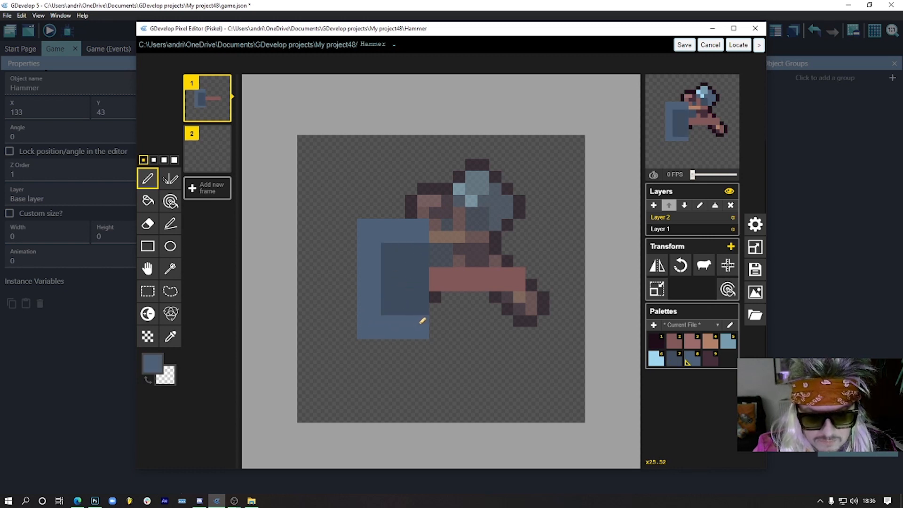
pyautogui.keyDown('alt'); pyautogui.click(473, 227); pyautogui.keyUp('alt')
pyautogui.click(690, 364)
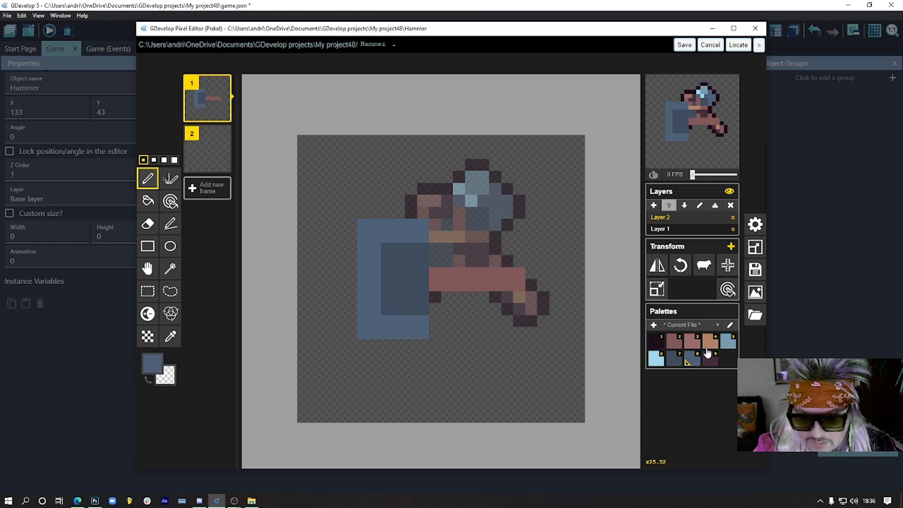
# Shade the hammer head's left face in light blue and add pale-blue highlights near its upper middle and lower corner.
pyautogui.click(727, 341)
pyautogui.moveTo(368, 332)
pyautogui.mouseDown()
pyautogui.moveTo(380, 301)
pyautogui.moveTo(370, 285)
pyautogui.moveTo(372, 231)
pyautogui.moveTo(375, 300)
pyautogui.mouseUp()
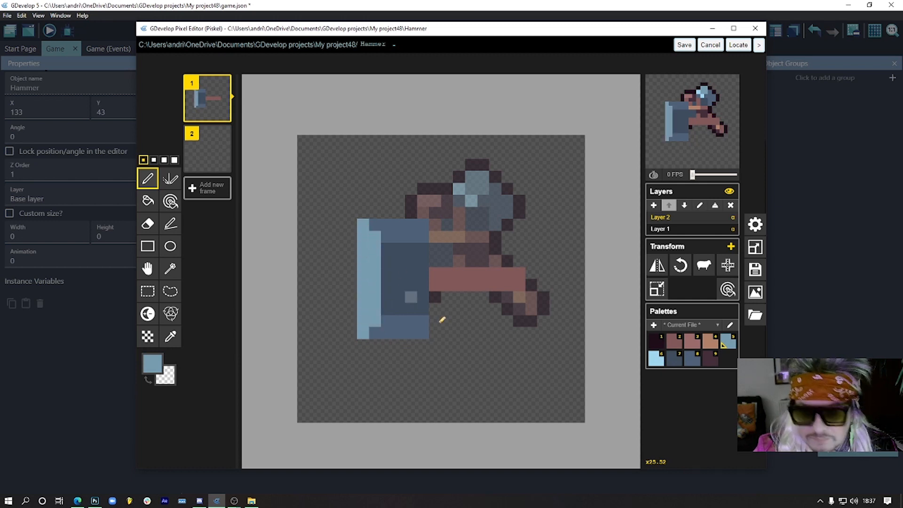
pyautogui.click(655, 359)
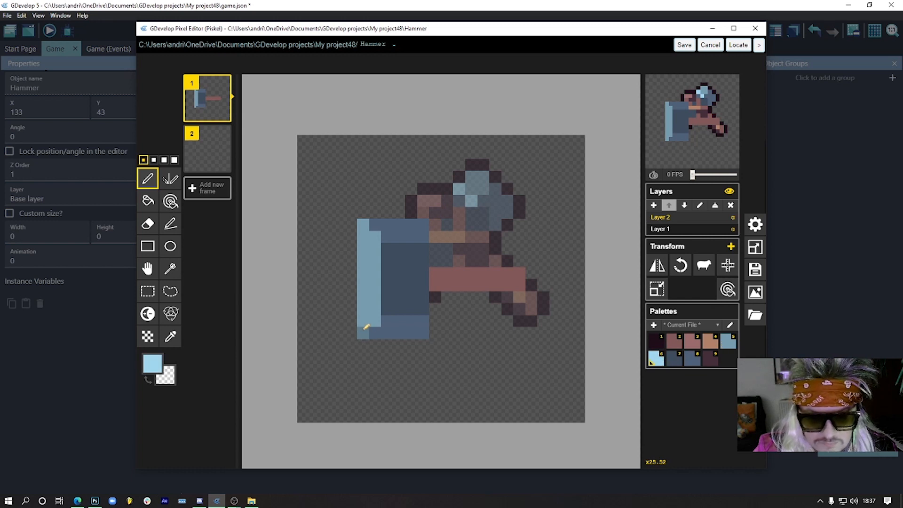
pyautogui.moveTo(363, 334); pyautogui.dragTo(376, 306)
pyautogui.moveTo(365, 261); pyautogui.dragTo(376, 260)
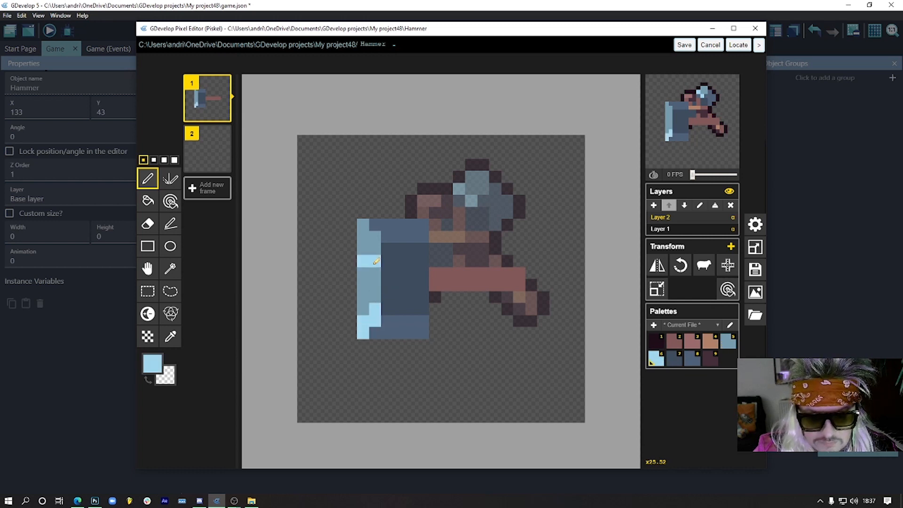
# Shade the hammer head's bottom edge light blue and round the head by erasing corner pixels, evening out the lower pale-blue highlight.
pyautogui.keyDown('alt'); pyautogui.click(367, 289); pyautogui.keyUp('alt')
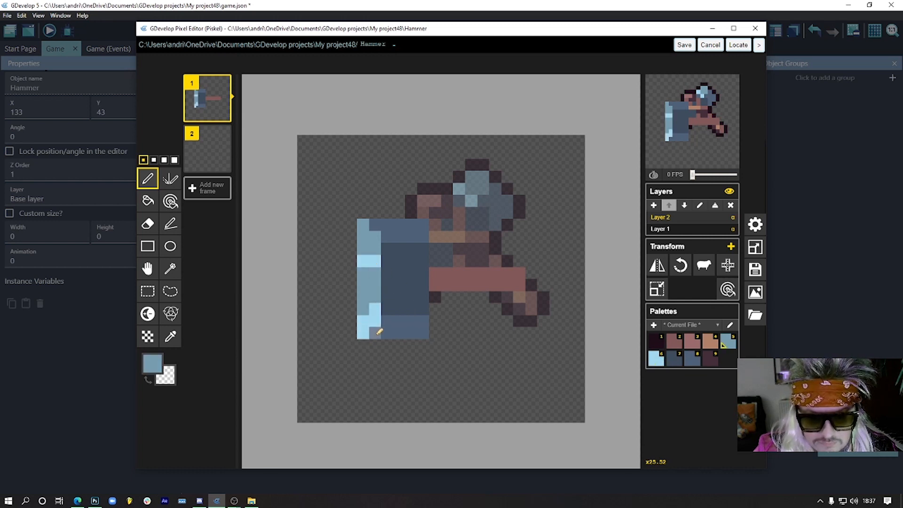
pyautogui.moveTo(387, 334); pyautogui.dragTo(428, 335)
pyautogui.keyDown('alt'); pyautogui.click(417, 321); pyautogui.keyUp('alt')
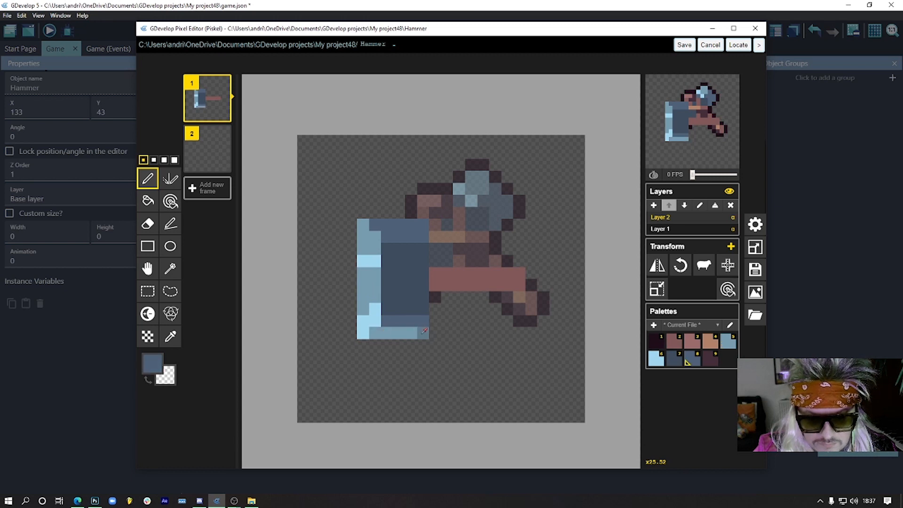
pyautogui.click(423, 333)
pyautogui.rightClick(364, 333)
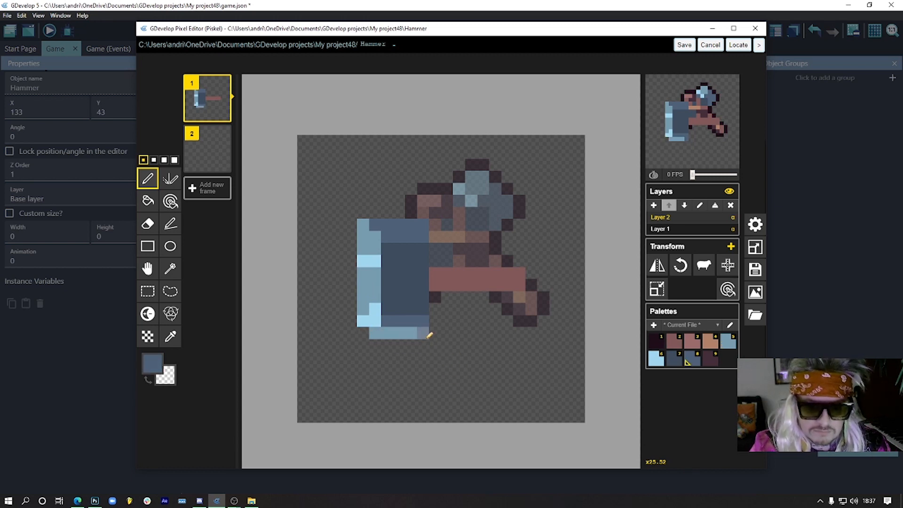
pyautogui.keyDown('alt'); pyautogui.click(378, 314); pyautogui.keyUp('alt')
pyautogui.click(365, 310)
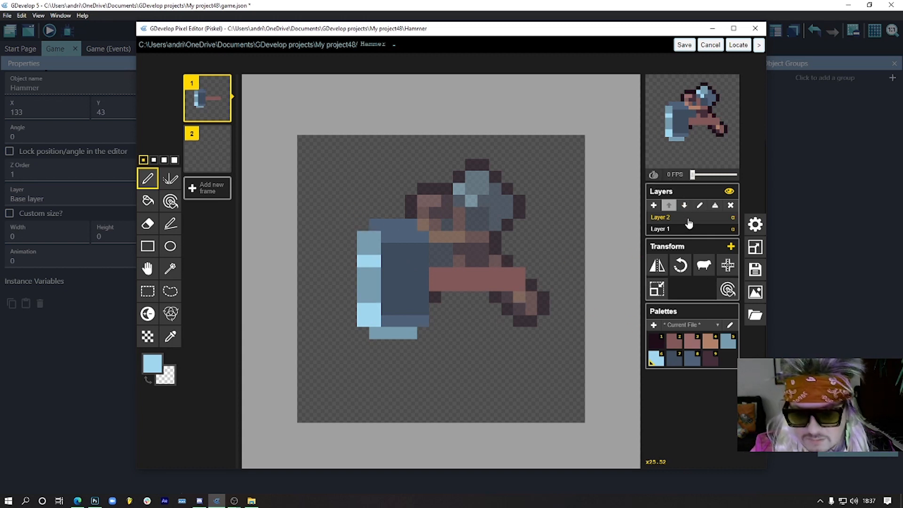
# Add a reddish-brown handle stub on the head's left face and shade the handle with dark brown and a tan highlight.
pyautogui.click(671, 345)
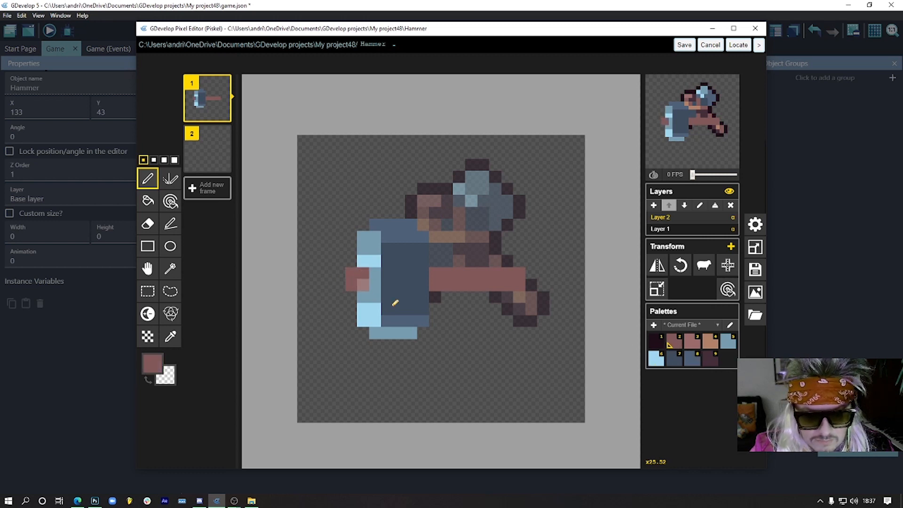
pyautogui.click(709, 362)
pyautogui.moveTo(435, 274)
pyautogui.mouseDown()
pyautogui.moveTo(433, 284)
pyautogui.moveTo(521, 284)
pyautogui.moveTo(459, 273)
pyautogui.moveTo(484, 273)
pyautogui.mouseUp()
pyautogui.click(520, 274)
pyautogui.click(714, 345)
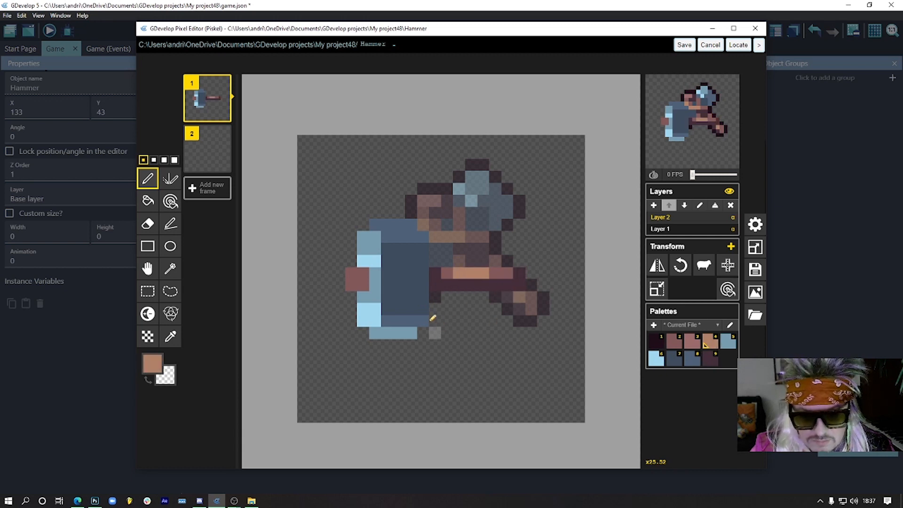
pyautogui.click(708, 359)
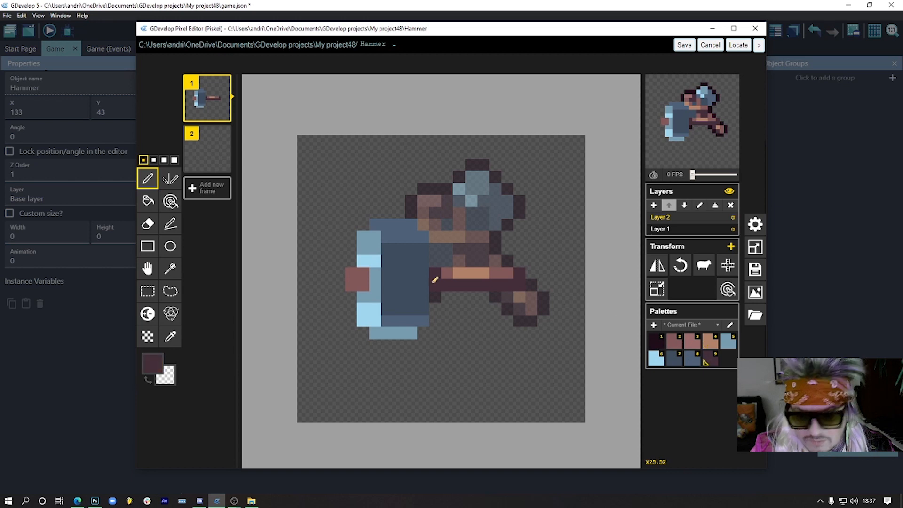
pyautogui.moveTo(368, 277); pyautogui.dragTo(367, 287)
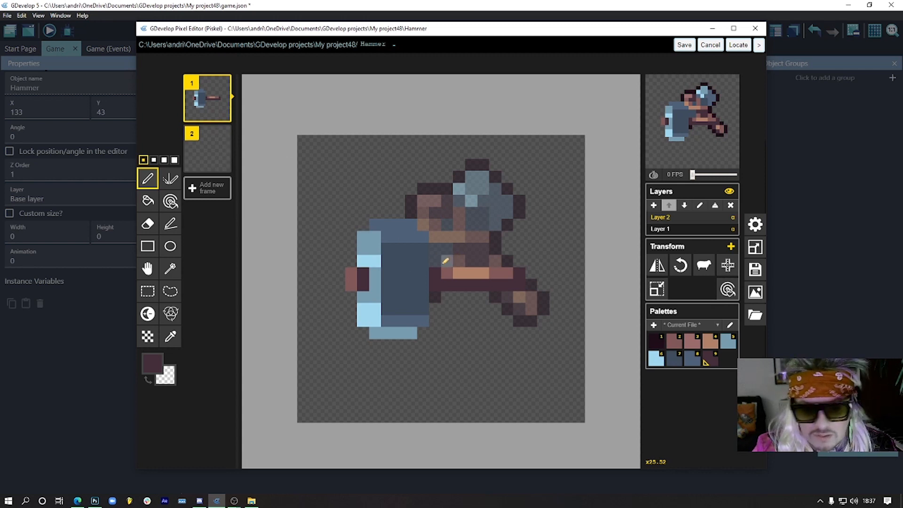
# Delete the old hammer from Layer 1 in frame 1 and merge Layer 2 down into it.
pyautogui.click(680, 230)
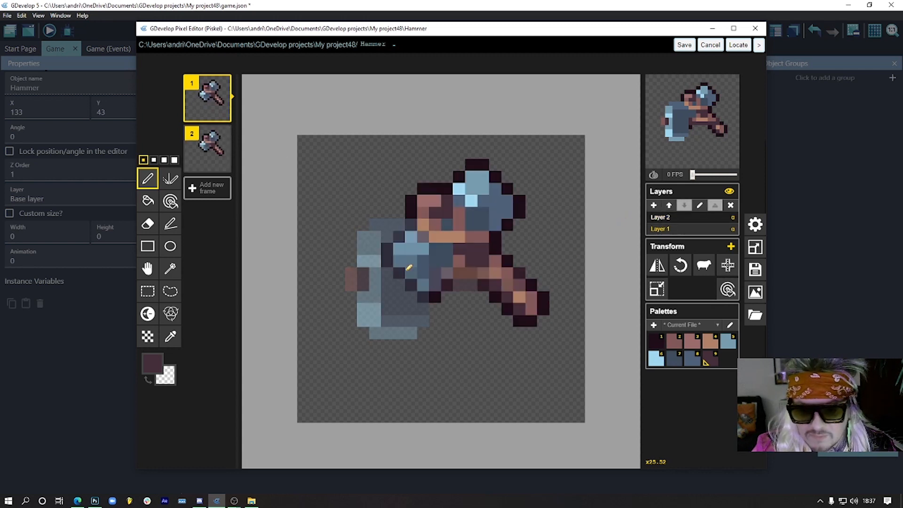
pyautogui.click(148, 291)
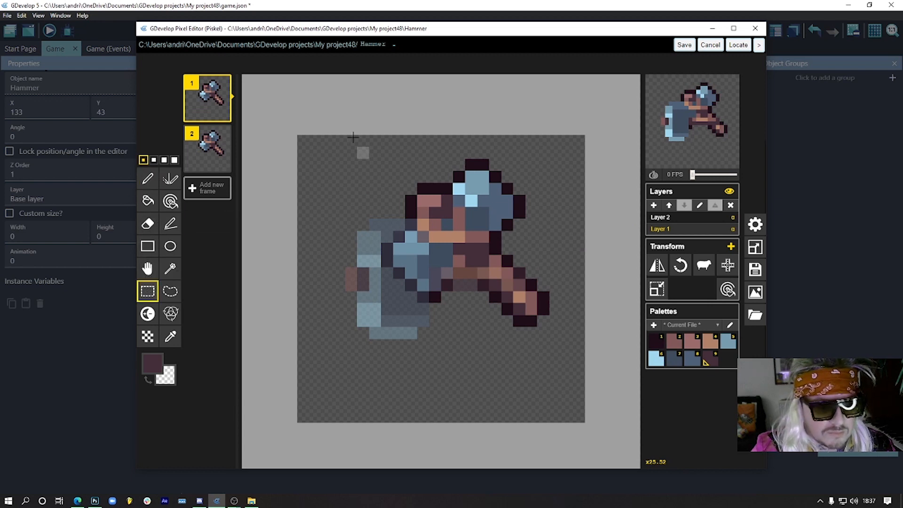
pyautogui.moveTo(327, 141); pyautogui.dragTo(697, 417)
pyautogui.press('Delete')
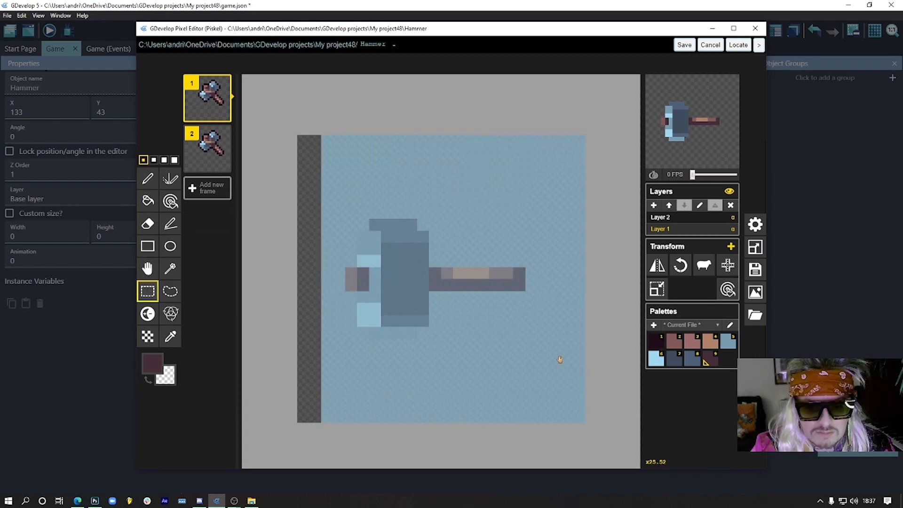
pyautogui.click(676, 218)
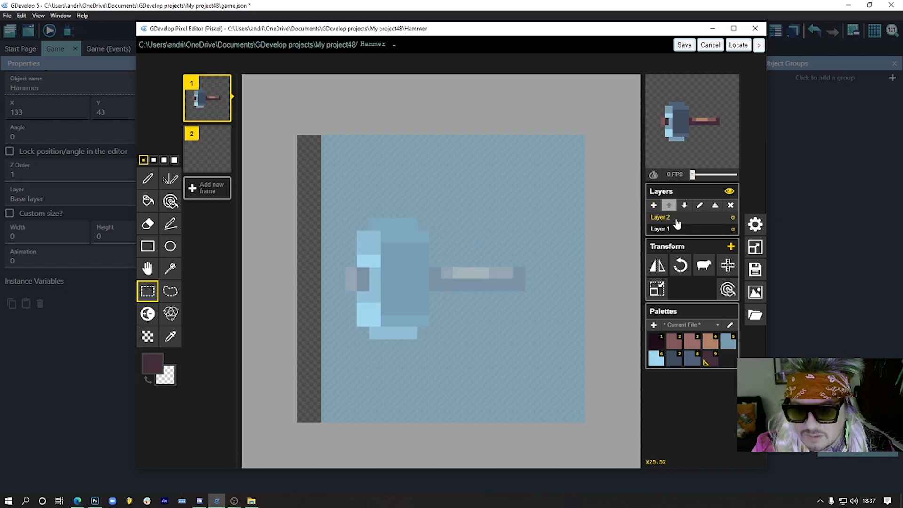
pyautogui.click(714, 206)
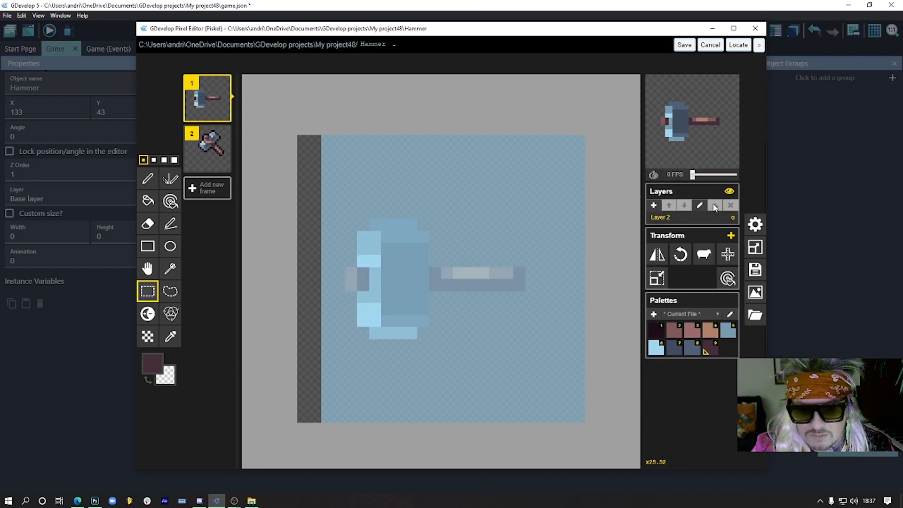
# Preview the animation at 5 FPS and compare the old hammer in frame 2 with frame 1.
pyautogui.click(207, 148)
pyautogui.moveTo(693, 175)
pyautogui.mouseDown()
pyautogui.moveTo(710, 175)
pyautogui.moveTo(702, 175)
pyautogui.mouseUp()
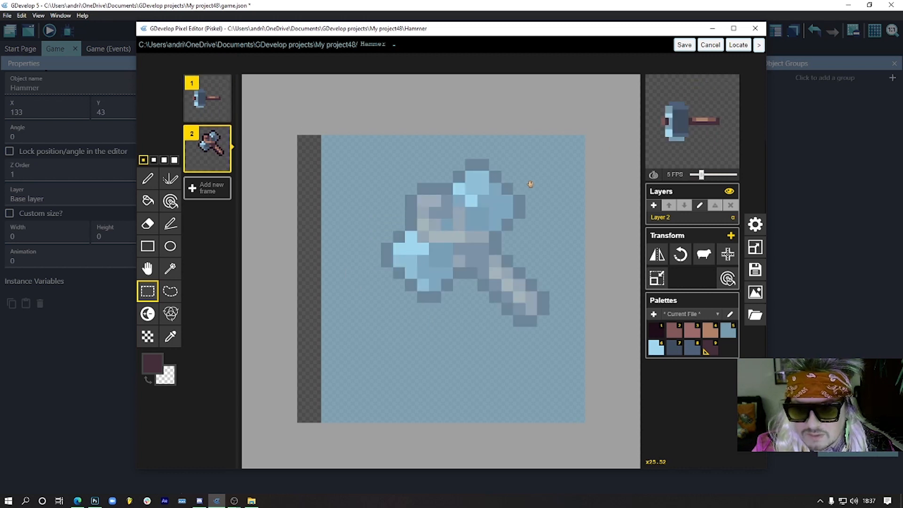
pyautogui.click(206, 102)
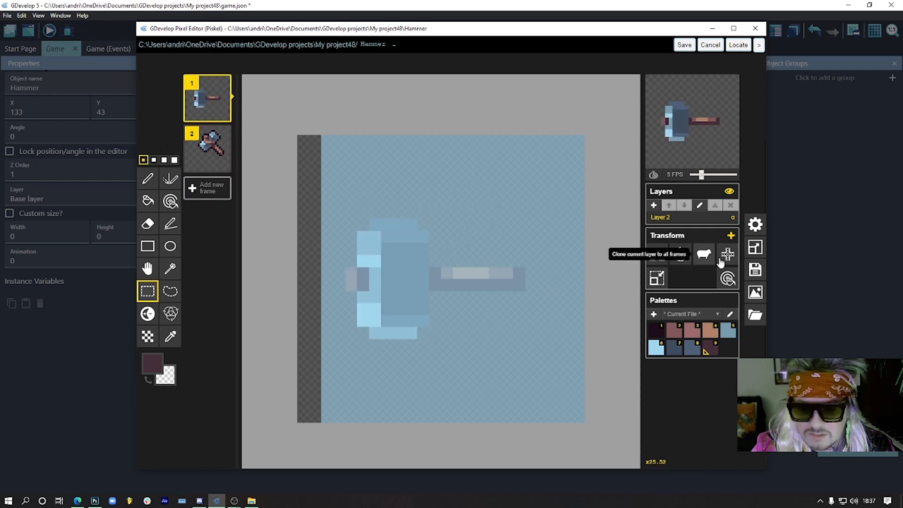
# Draw crossed reddish-brown straps on frame 1's hammer head and shade the crossing and handle joint with dark brown pixels.
pyautogui.click(148, 179)
pyautogui.press('2')
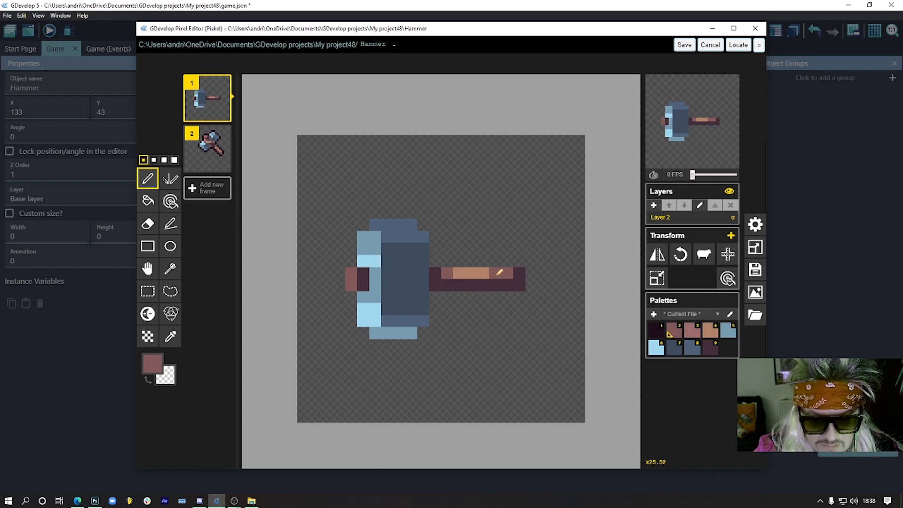
pyautogui.moveTo(375, 248)
pyautogui.mouseDown()
pyautogui.moveTo(424, 296)
pyautogui.moveTo(382, 305)
pyautogui.moveTo(424, 260)
pyautogui.mouseUp()
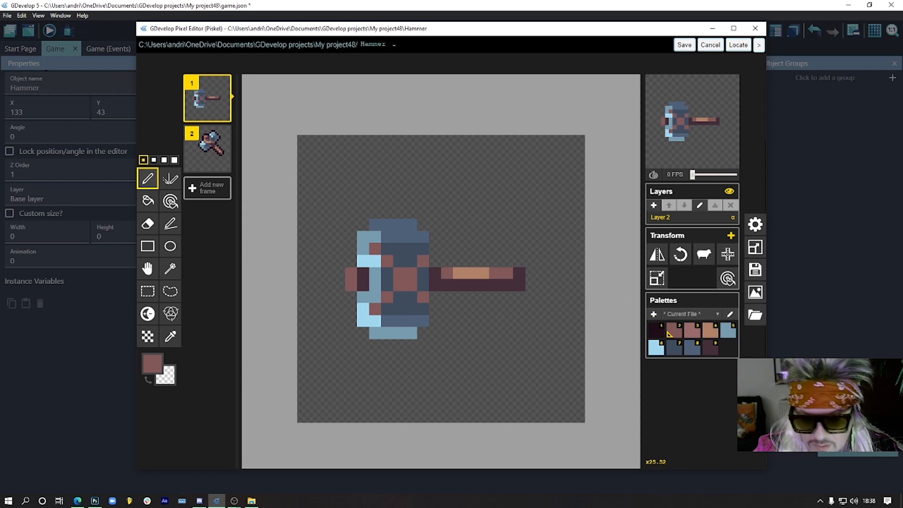
pyautogui.click(709, 348)
pyautogui.moveTo(432, 283); pyautogui.dragTo(432, 274)
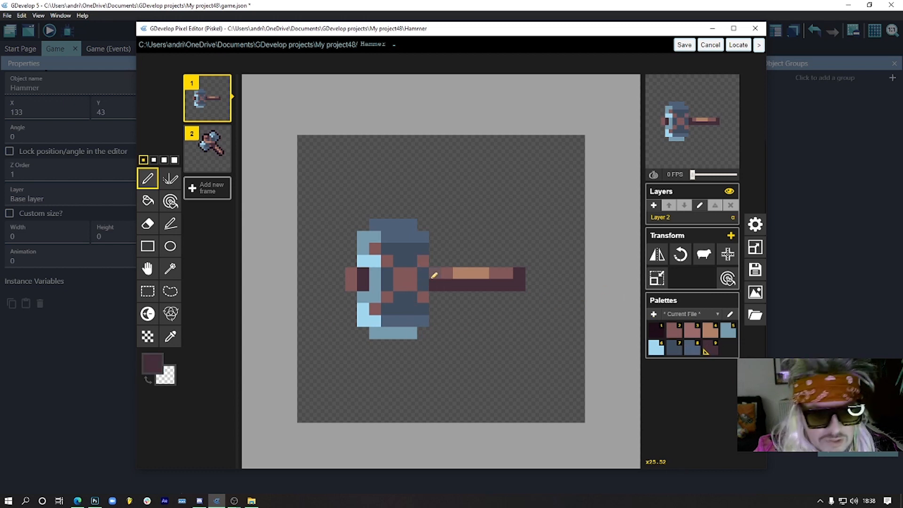
pyautogui.click(411, 285)
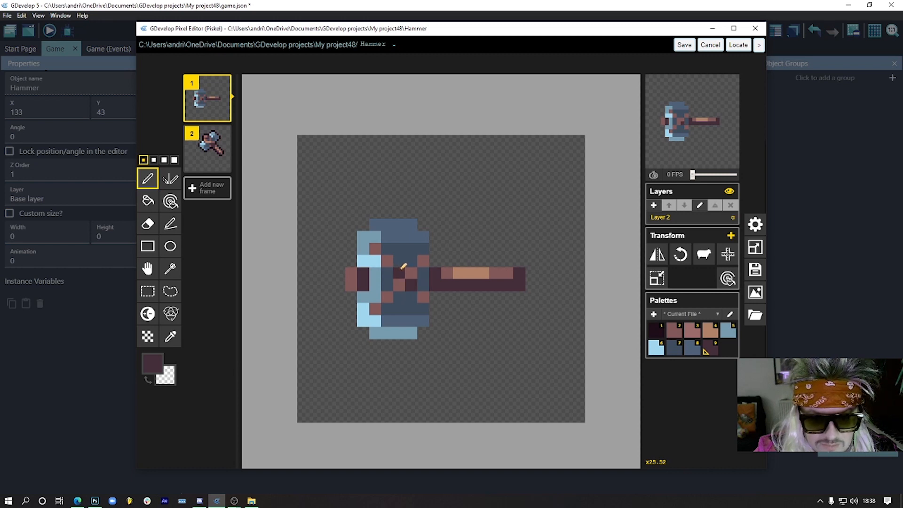
# Extend the reddish-brown straps straight across the head's left face and repaint the stray lower strap pixel pale blue.
pyautogui.click(693, 334)
pyautogui.click(674, 333)
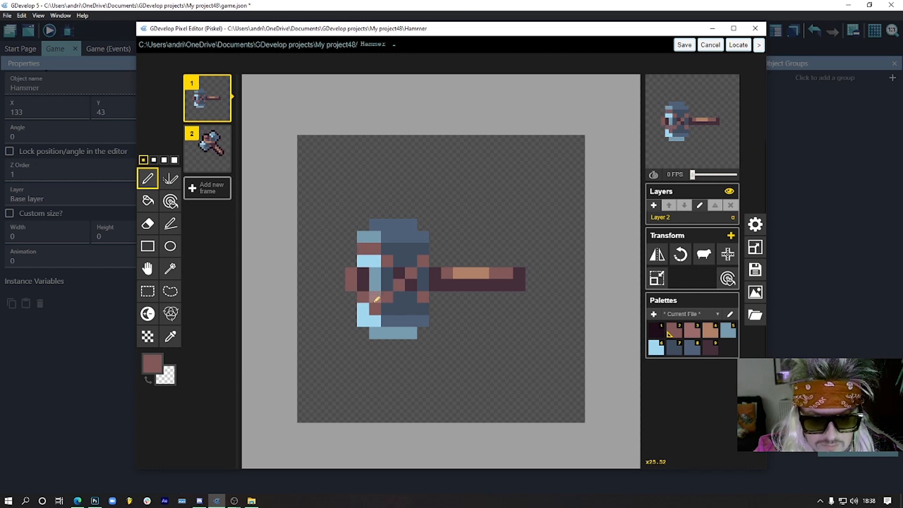
pyautogui.keyDown('alt'); pyautogui.click(366, 322); pyautogui.keyUp('alt')
pyautogui.click(375, 309)
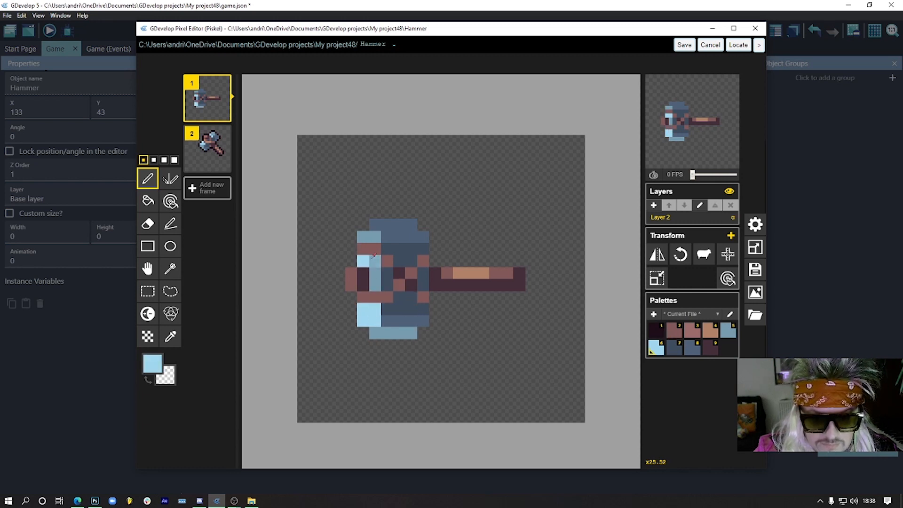
# Lower the upper strap's left end one pixel, repaint the row above pale blue, and fill between the straps with dark brown.
pyautogui.click(375, 261)
pyautogui.moveTo(375, 250); pyautogui.dragTo(363, 249)
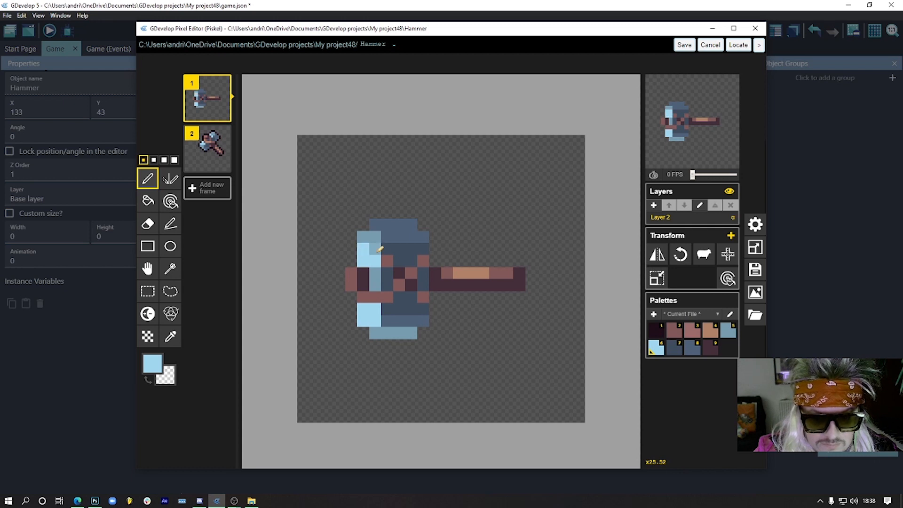
pyautogui.keyDown('alt'); pyautogui.click(386, 261); pyautogui.keyUp('alt')
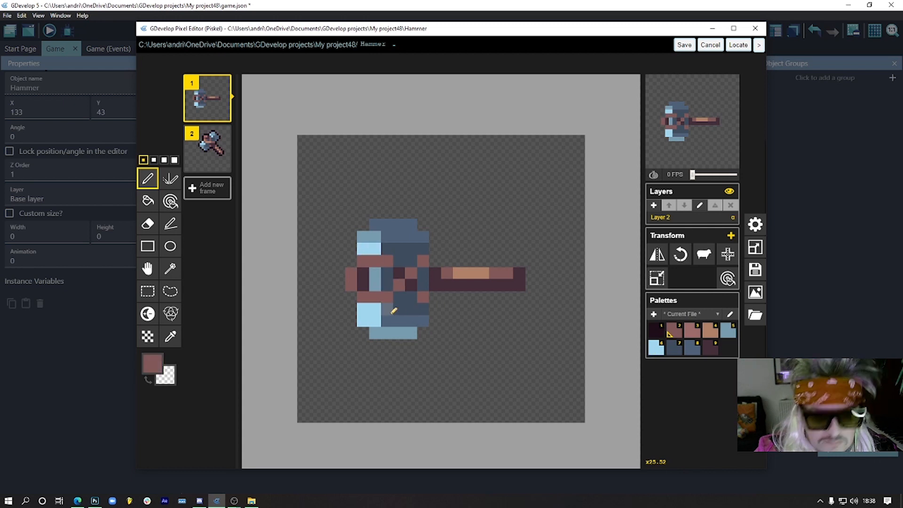
pyautogui.keyDown('alt'); pyautogui.click(364, 286); pyautogui.keyUp('alt')
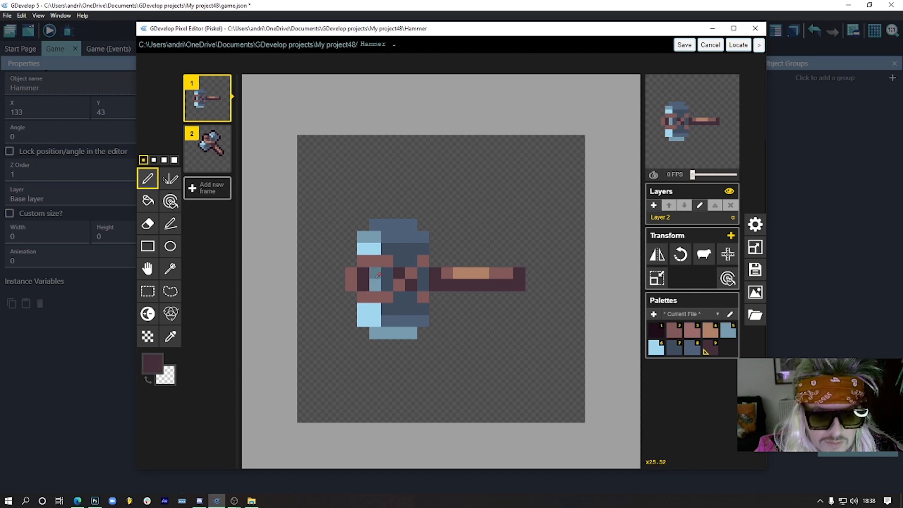
pyautogui.moveTo(375, 275); pyautogui.dragTo(375, 287)
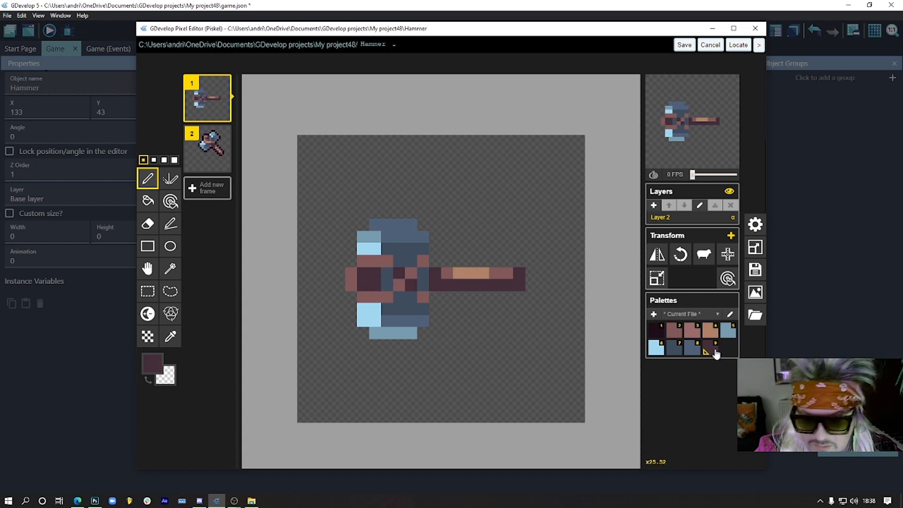
pyautogui.click(697, 335)
pyautogui.moveTo(472, 285); pyautogui.dragTo(499, 286)
pyautogui.keyDown('alt'); pyautogui.click(497, 270); pyautogui.keyUp('alt')
pyautogui.keyDown('alt'); pyautogui.click(448, 285); pyautogui.keyUp('alt')
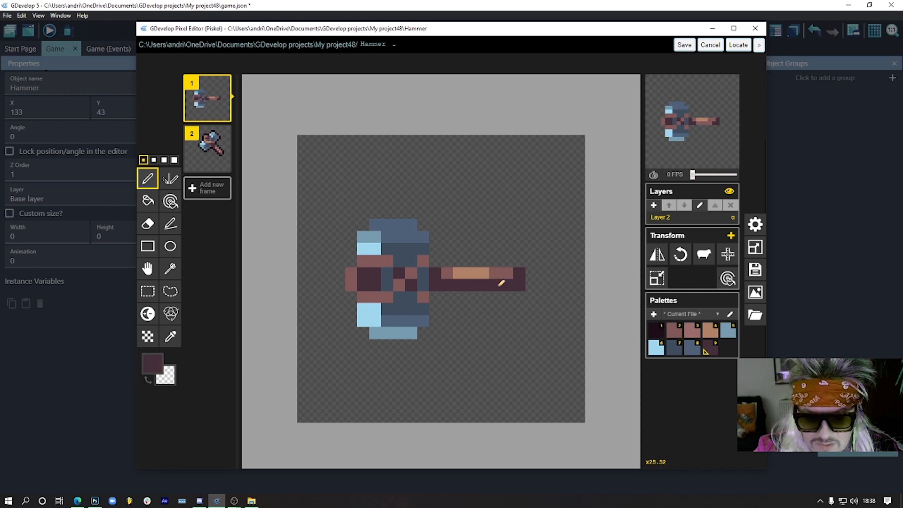
pyautogui.click(366, 296)
pyautogui.click(365, 262)
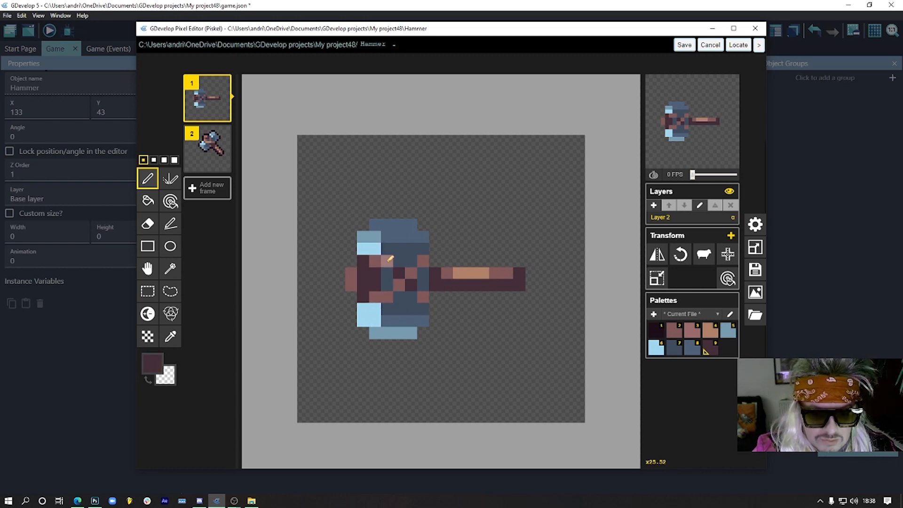
pyautogui.keyDown('alt'); pyautogui.click(378, 261); pyautogui.keyUp('alt')
pyautogui.click(364, 261)
# Repaint the leftmost pixel of both the upper and lower strap grey-blue to match the head.
pyautogui.keyDown('alt'); pyautogui.click(367, 237); pyautogui.keyUp('alt')
pyautogui.click(364, 262)
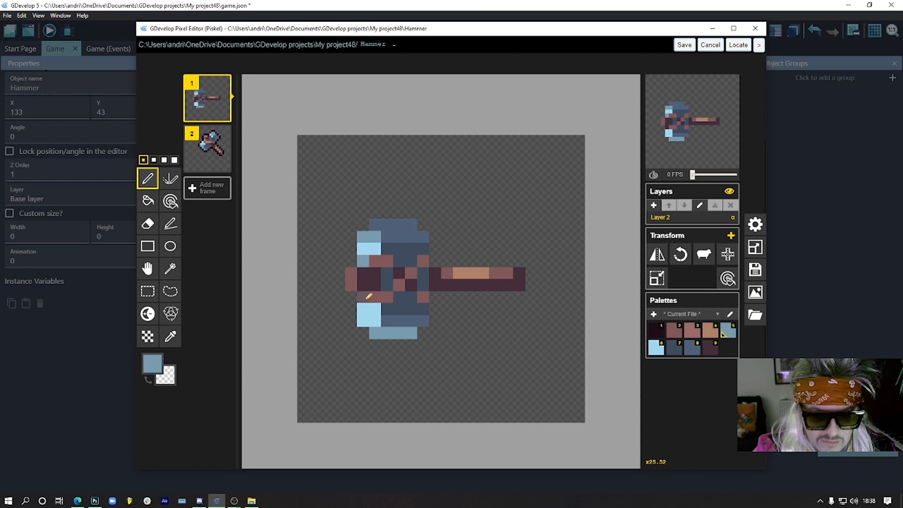
pyautogui.click(366, 298)
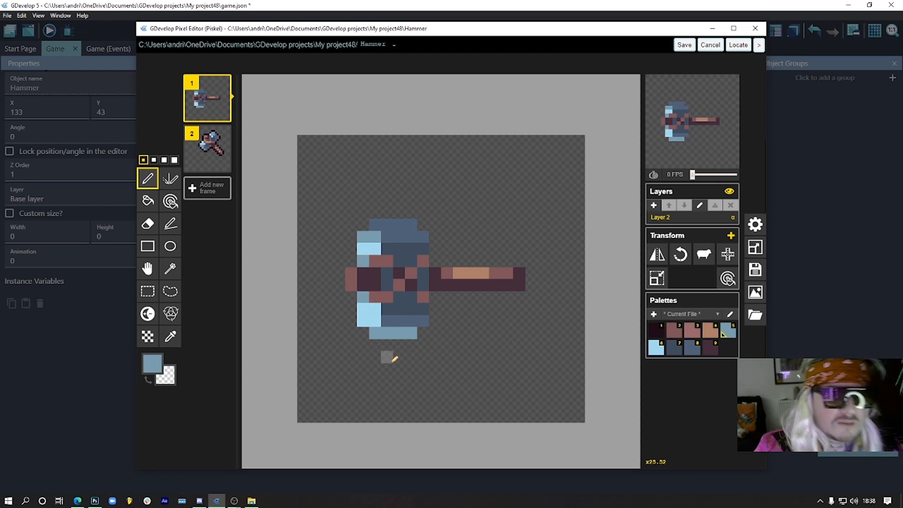
# Outline the whole hammer in frame 1 with near-black pixels and preview the animation at 7 FPS.
pyautogui.click(661, 332)
pyautogui.moveTo(376, 345)
pyautogui.mouseDown()
pyautogui.moveTo(412, 346)
pyautogui.moveTo(435, 320)
pyautogui.moveTo(435, 297)
pyautogui.moveTo(529, 291)
pyautogui.moveTo(521, 259)
pyautogui.moveTo(445, 258)
pyautogui.moveTo(426, 221)
pyautogui.moveTo(385, 208)
pyautogui.moveTo(348, 236)
pyautogui.moveTo(350, 256)
pyautogui.moveTo(327, 285)
pyautogui.moveTo(342, 280)
pyautogui.moveTo(352, 321)
pyautogui.moveTo(366, 333)
pyautogui.mouseUp()
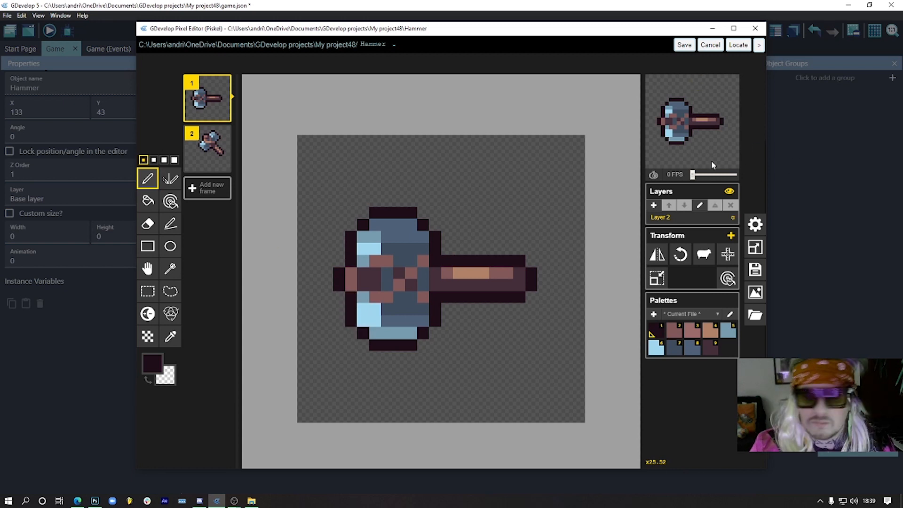
pyautogui.moveTo(704, 174); pyautogui.dragTo(705, 175)
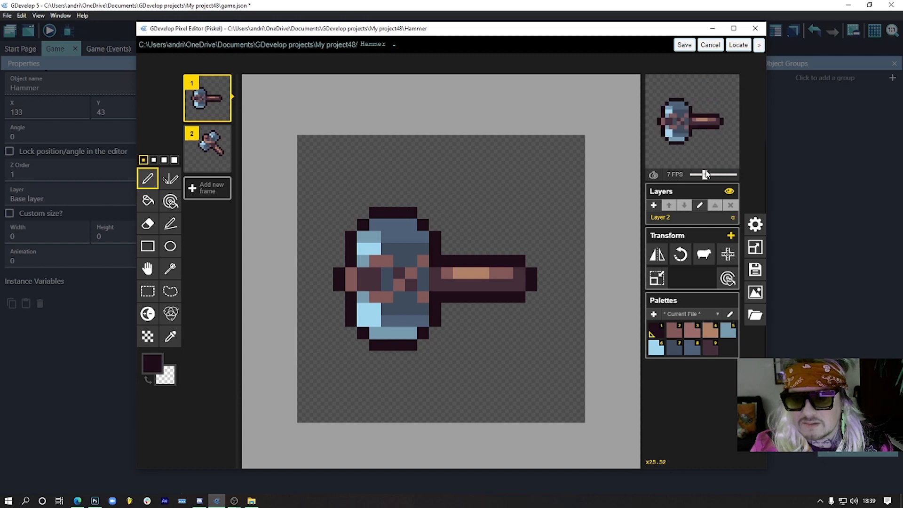
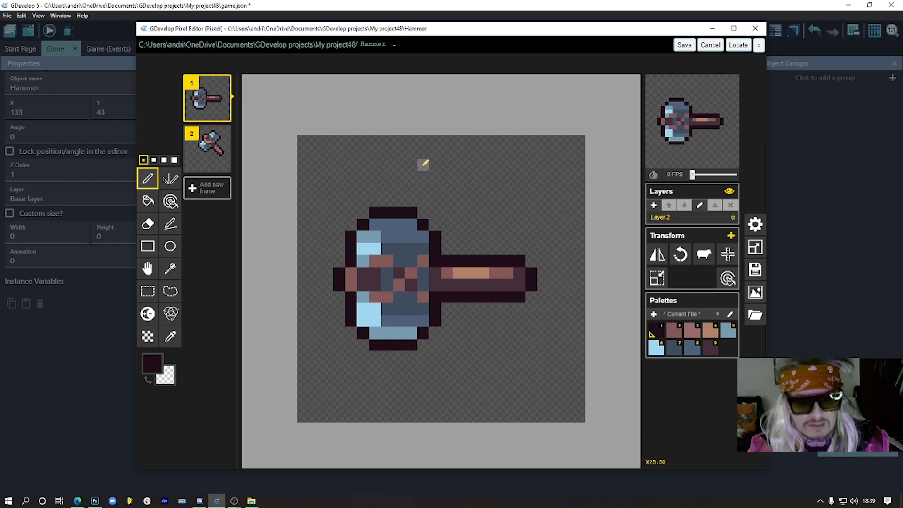
# Duplicate the horizontal hammer frame twice so frames 1 to 3 all hold it.
pyautogui.click(147, 268)
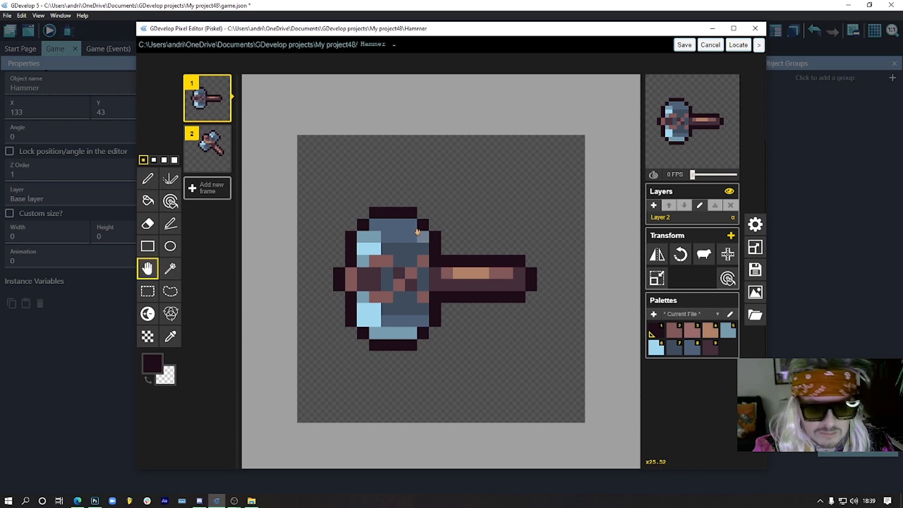
pyautogui.click(224, 115)
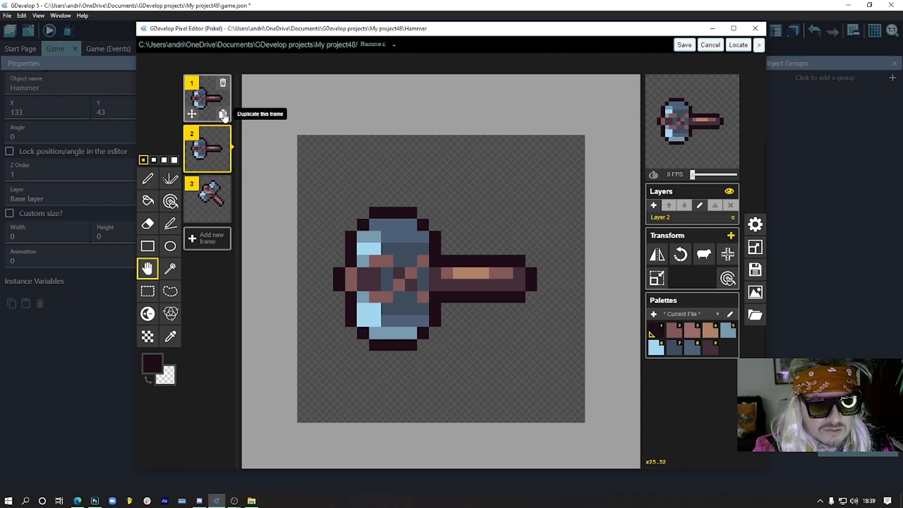
pyautogui.click(223, 165)
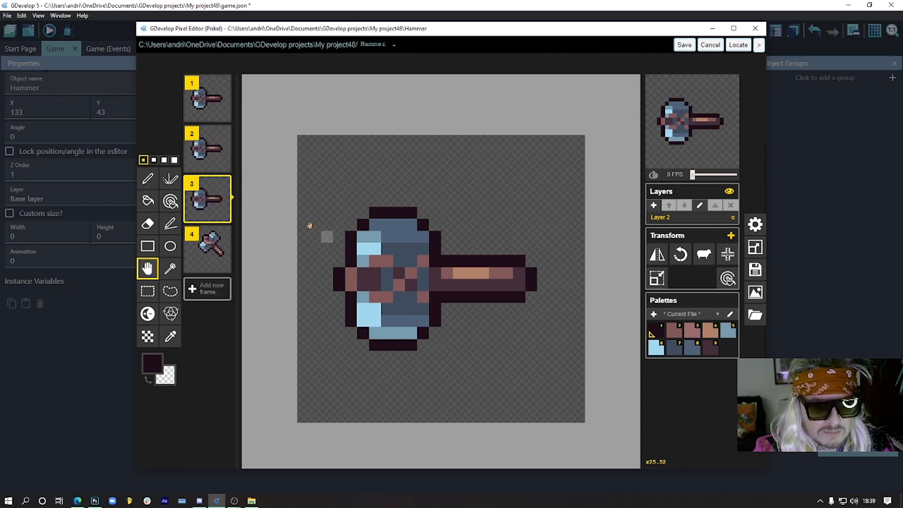
# Move the hammer one pixel down in frame 1 and one pixel up in frame 2, and preview the motion.
pyautogui.click(211, 109)
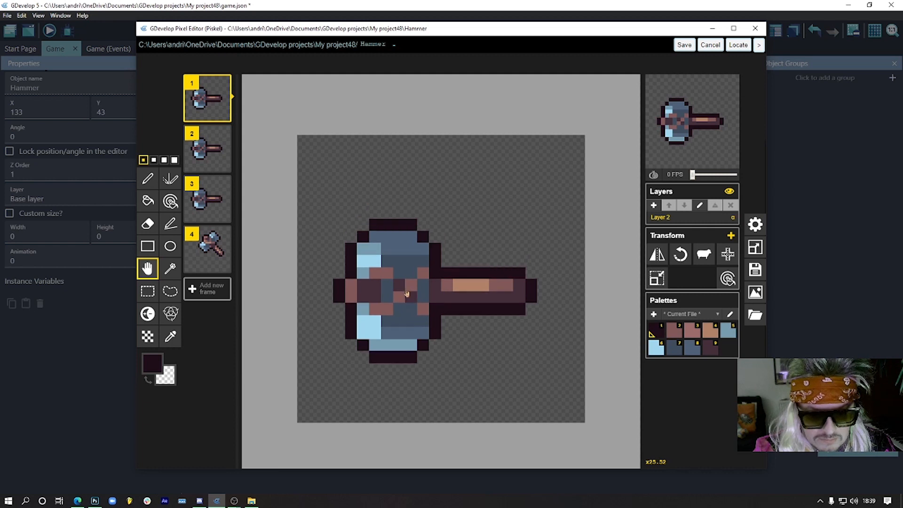
pyautogui.click(211, 157)
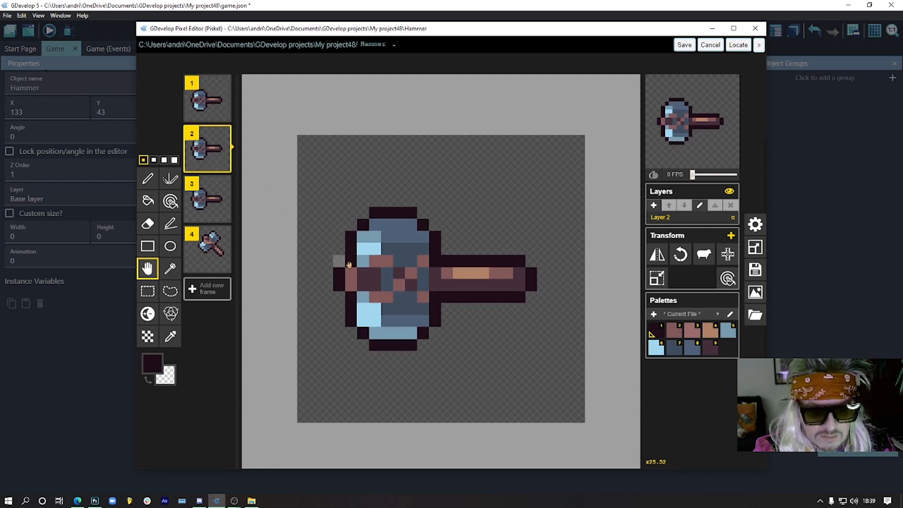
pyautogui.moveTo(417, 285); pyautogui.dragTo(415, 272)
pyautogui.click(220, 202)
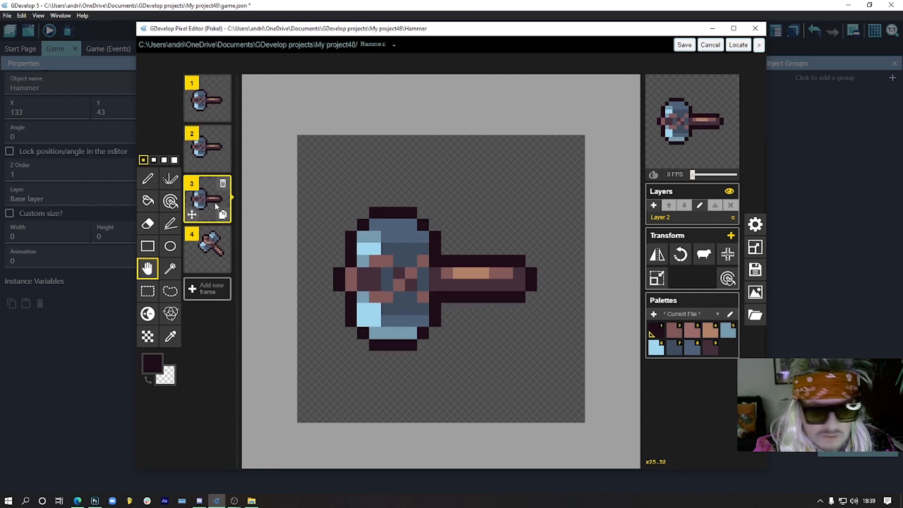
pyautogui.moveTo(693, 174); pyautogui.dragTo(707, 175)
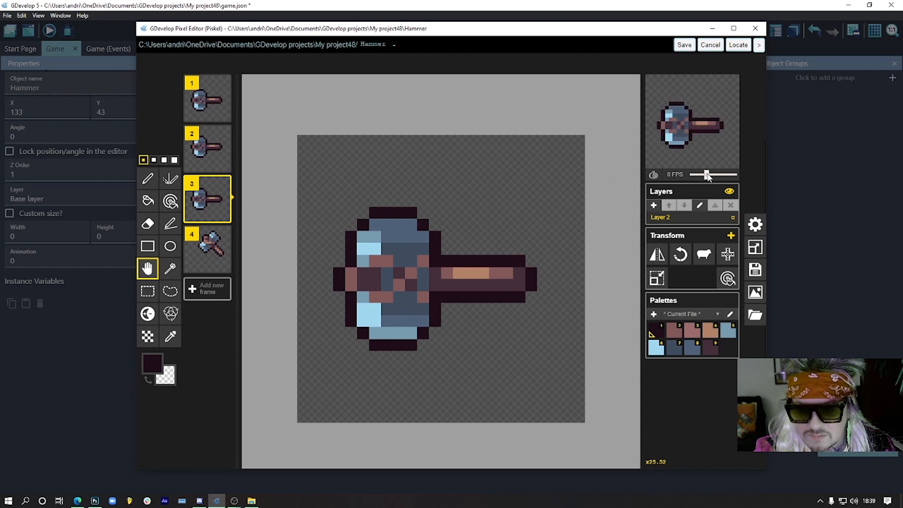
pyautogui.moveTo(708, 176); pyautogui.dragTo(692, 176)
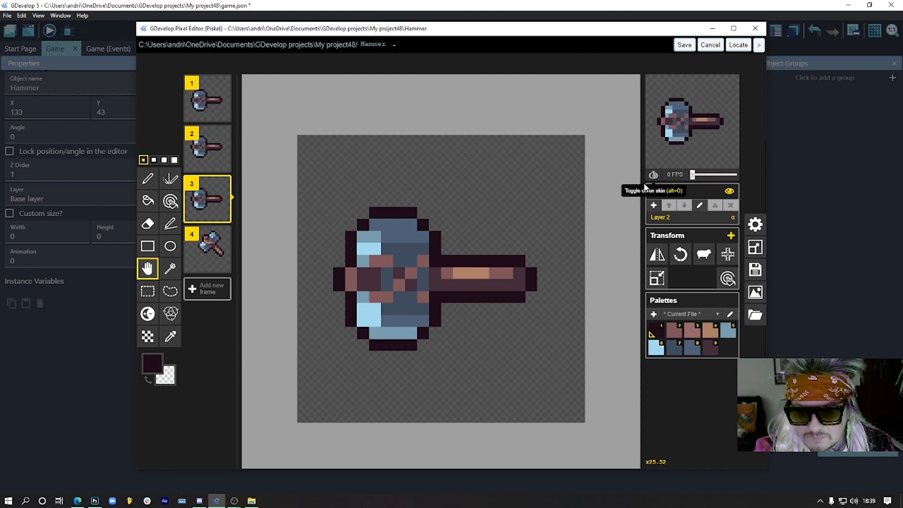
# Duplicate the diagonal hammer frame twice and place a copy of frame 3 at the end as frame 7.
pyautogui.click(211, 246)
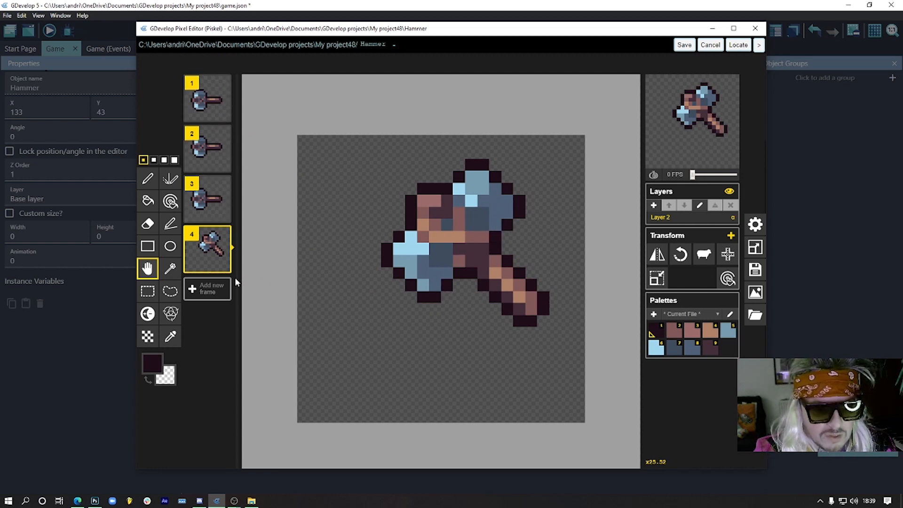
pyautogui.click(223, 266)
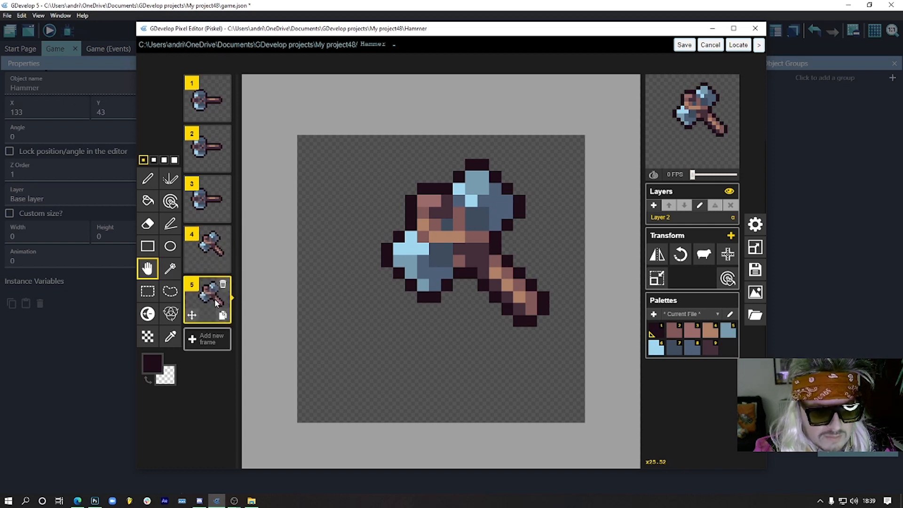
pyautogui.click(223, 316)
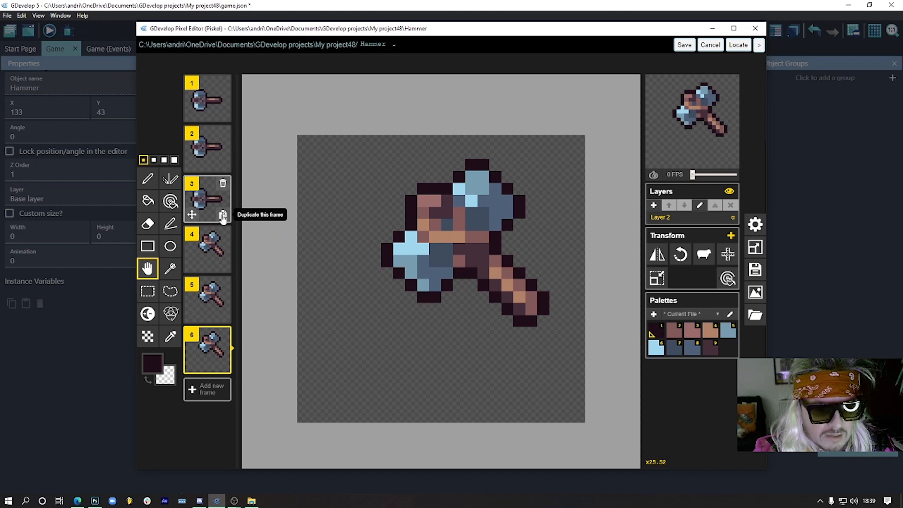
pyautogui.click(223, 214)
pyautogui.moveTo(210, 248); pyautogui.dragTo(203, 404)
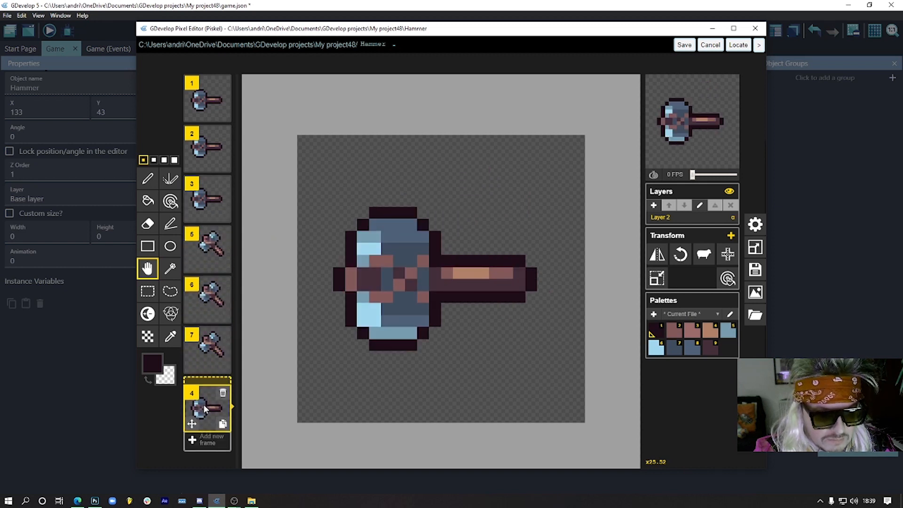
# Offset the diagonal hammer up and to the right by one pixel in frame 5 and two pixels in frame 6.
pyautogui.click(207, 247)
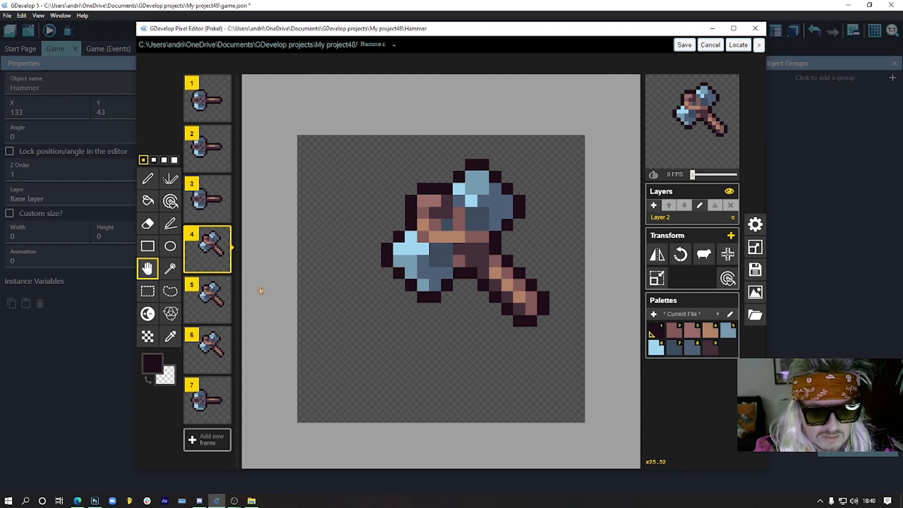
pyautogui.click(209, 303)
pyautogui.moveTo(483, 247); pyautogui.dragTo(490, 237)
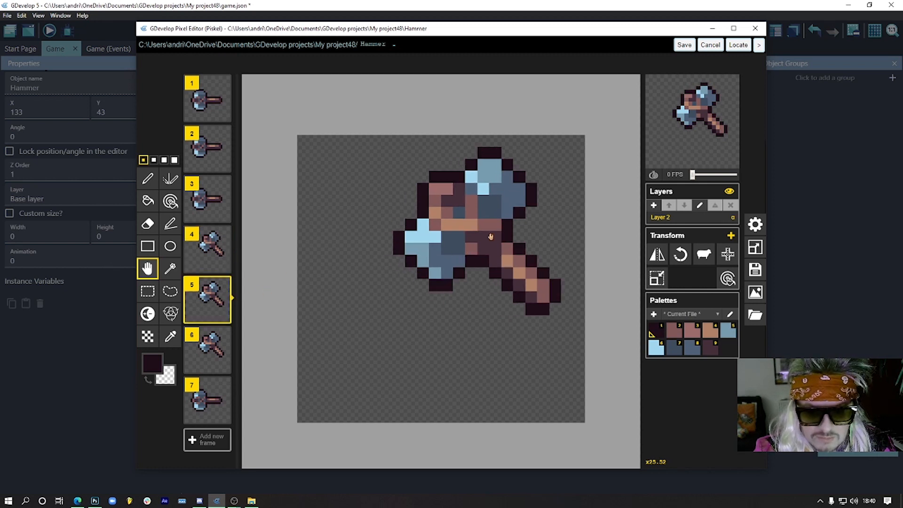
pyautogui.click(211, 352)
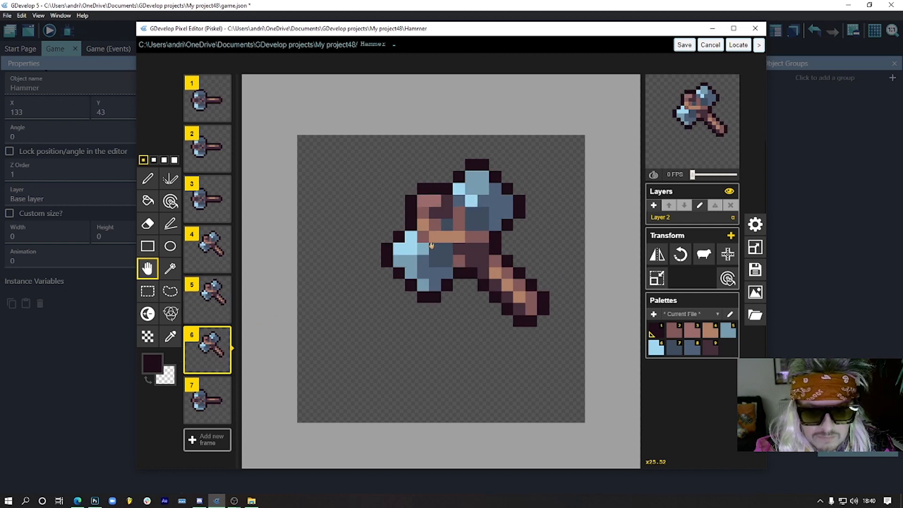
pyautogui.moveTo(471, 223); pyautogui.dragTo(498, 201)
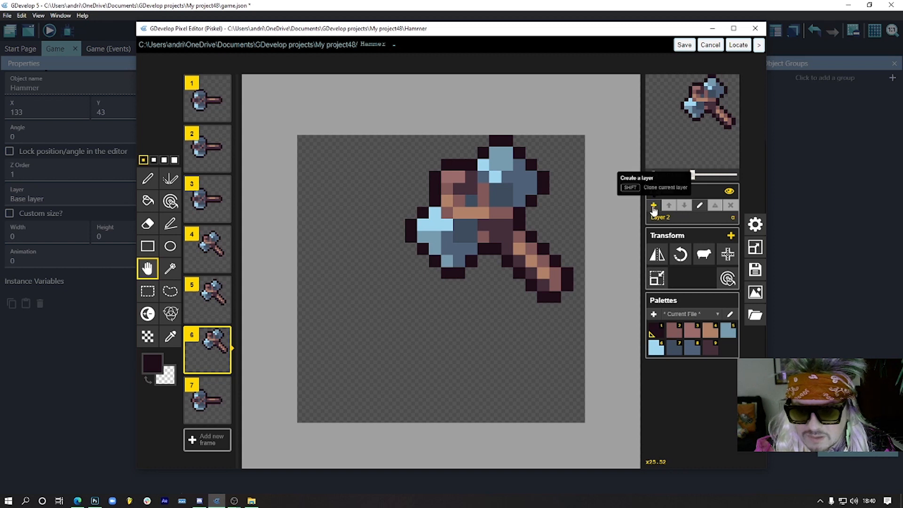
pyautogui.moveTo(692, 175)
pyautogui.mouseDown()
pyautogui.moveTo(702, 177)
pyautogui.moveTo(692, 175)
pyautogui.mouseUp()
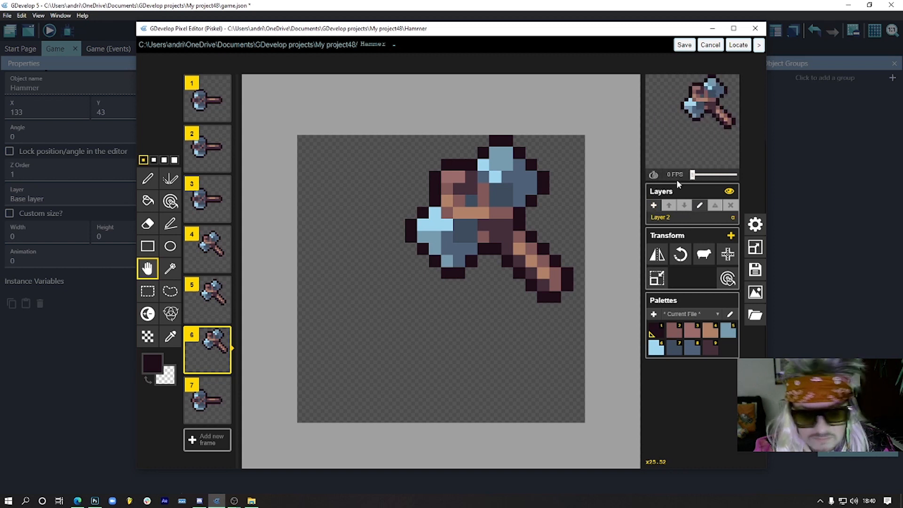
# Rotate frame 7's hammer upright with its head on top and move it six pixels right and three pixels up.
pyautogui.click(207, 400)
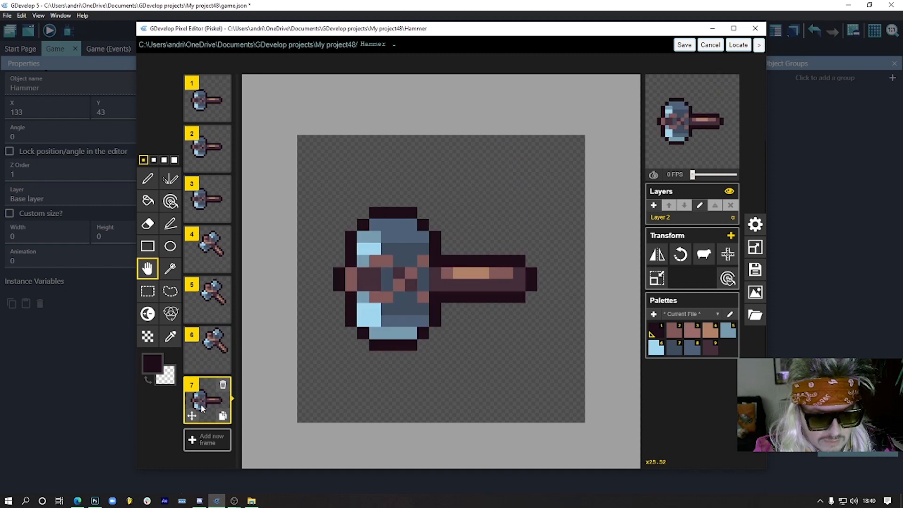
pyautogui.click(681, 255)
pyautogui.click(681, 255)
pyautogui.click(681, 255)
pyautogui.click(682, 256)
pyautogui.click(681, 256)
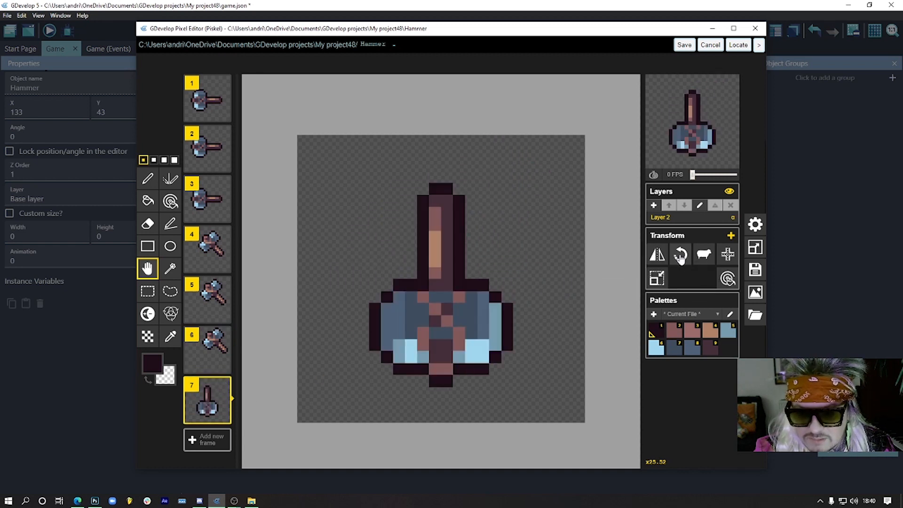
pyautogui.click(681, 255)
pyautogui.click(681, 255)
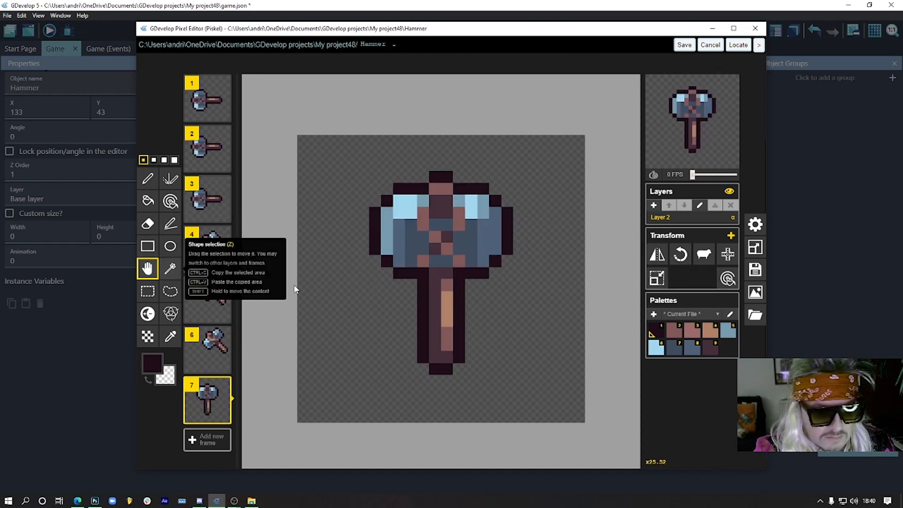
pyautogui.moveTo(456, 255); pyautogui.dragTo(528, 220)
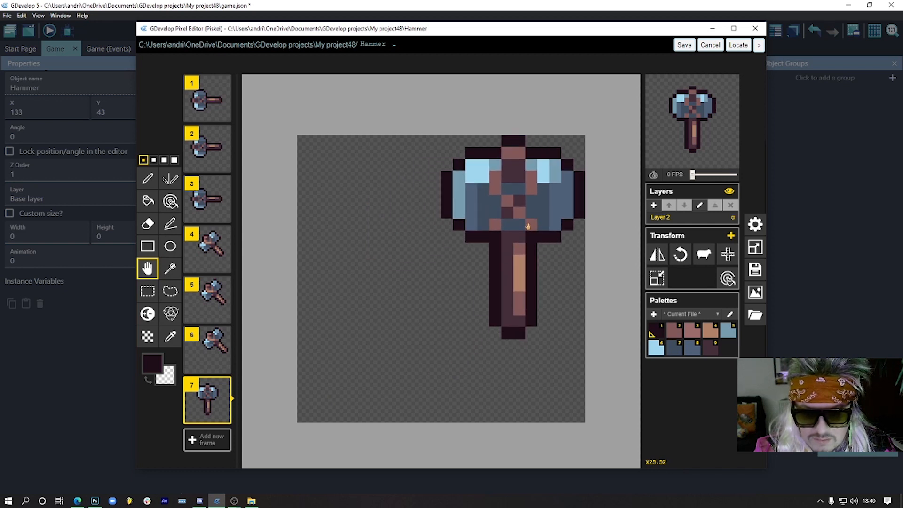
# Preview the animation at 24 FPS and delete frame 5 with the slightly offset diagonal hammer.
pyautogui.moveTo(692, 175); pyautogui.dragTo(714, 178)
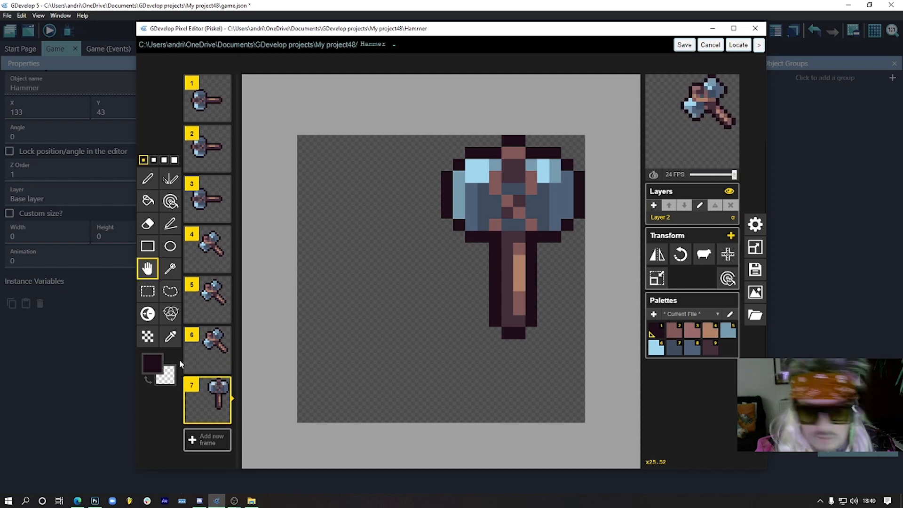
pyautogui.click(211, 248)
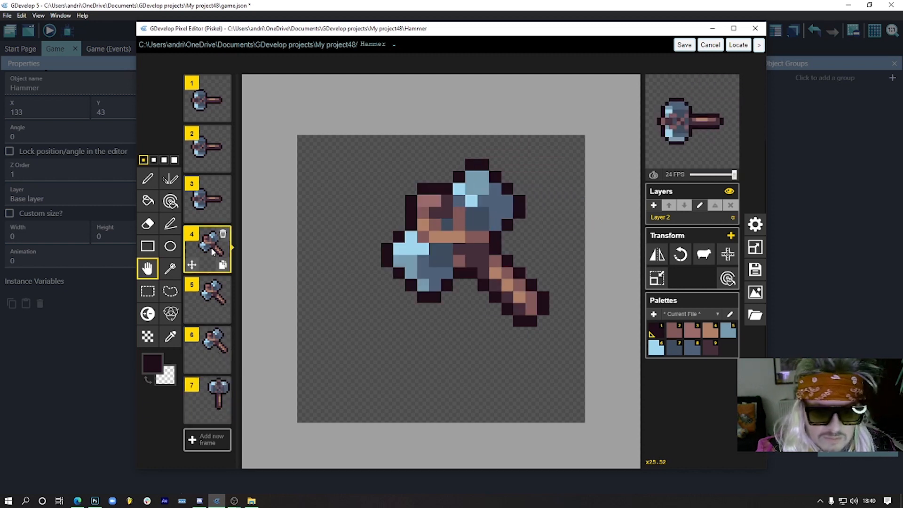
pyautogui.click(222, 285)
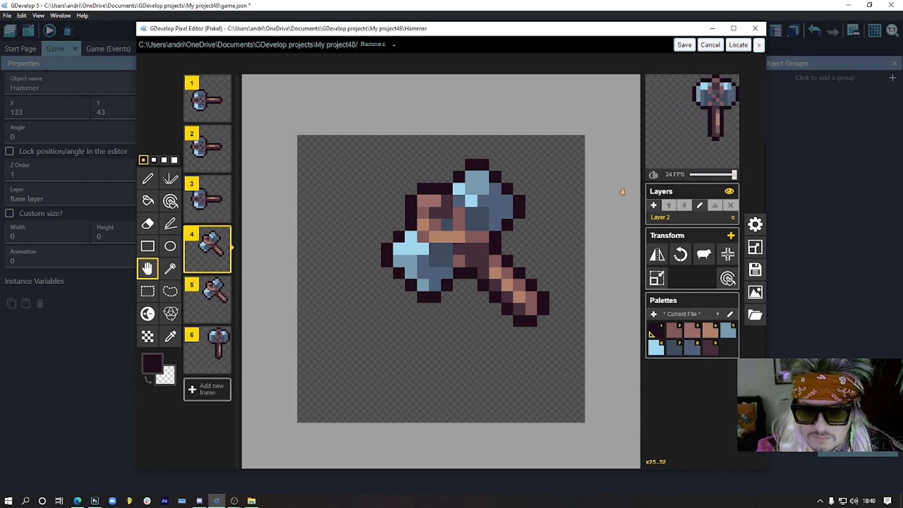
# Compare frames 1 and 2, delete the raised horizontal hammer in frame 2, and lower the preview speed to 19 FPS.
pyautogui.click(207, 151)
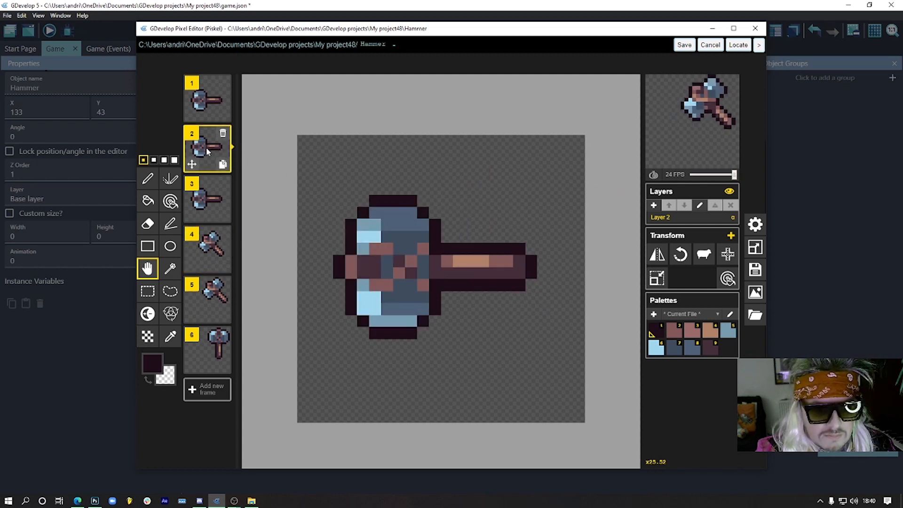
pyautogui.click(211, 104)
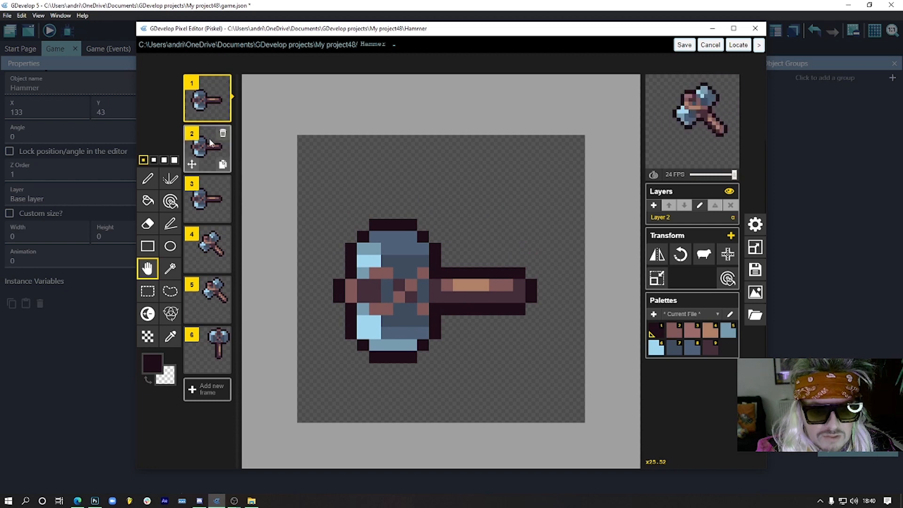
pyautogui.click(212, 154)
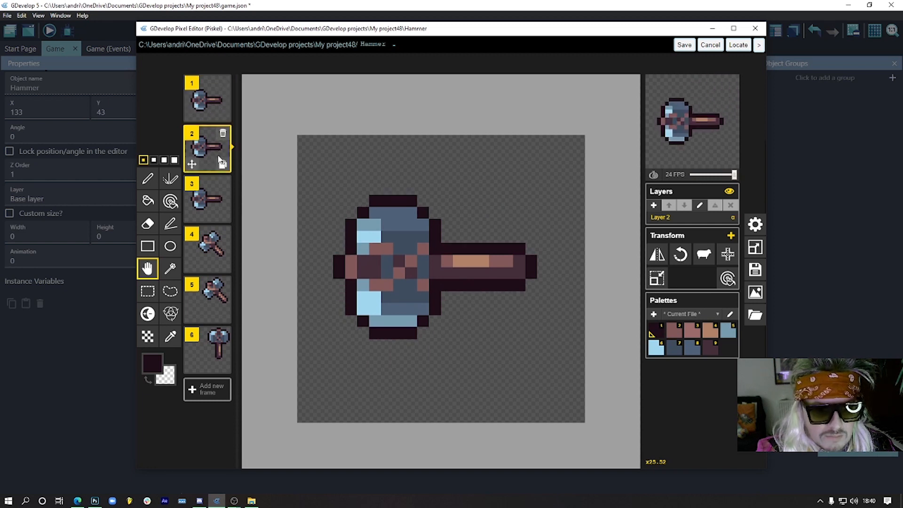
pyautogui.click(223, 133)
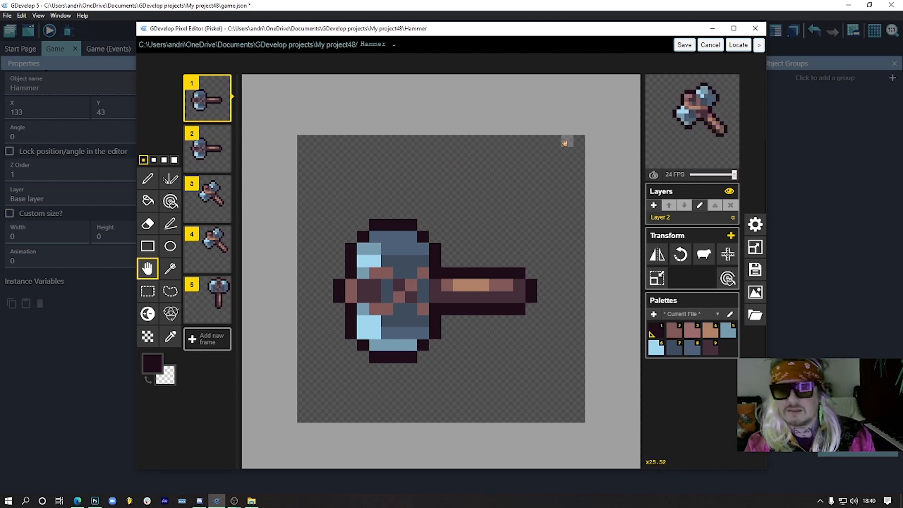
pyautogui.moveTo(734, 175); pyautogui.dragTo(725, 180)
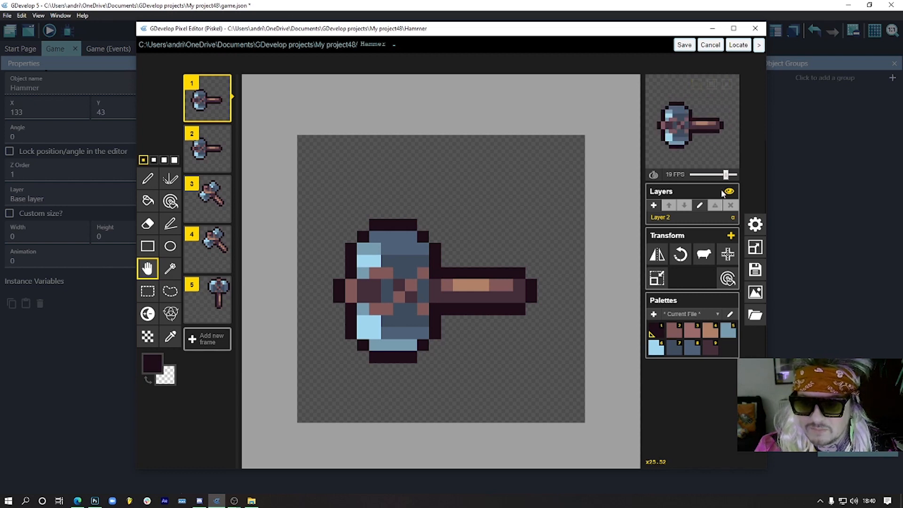
# Save the edited hammer frames and preview the Hammer animation at 0.02 and 0.04 seconds per frame.
pyautogui.click(684, 45)
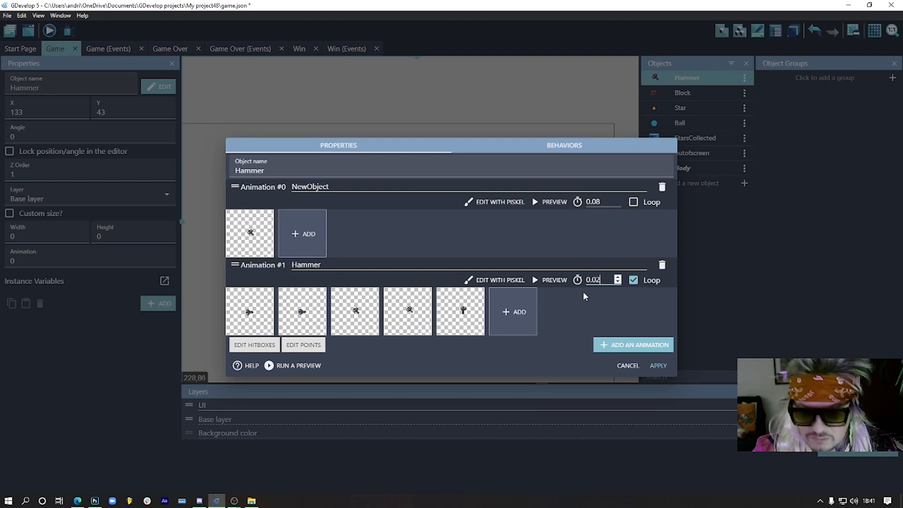
pyautogui.click(548, 280)
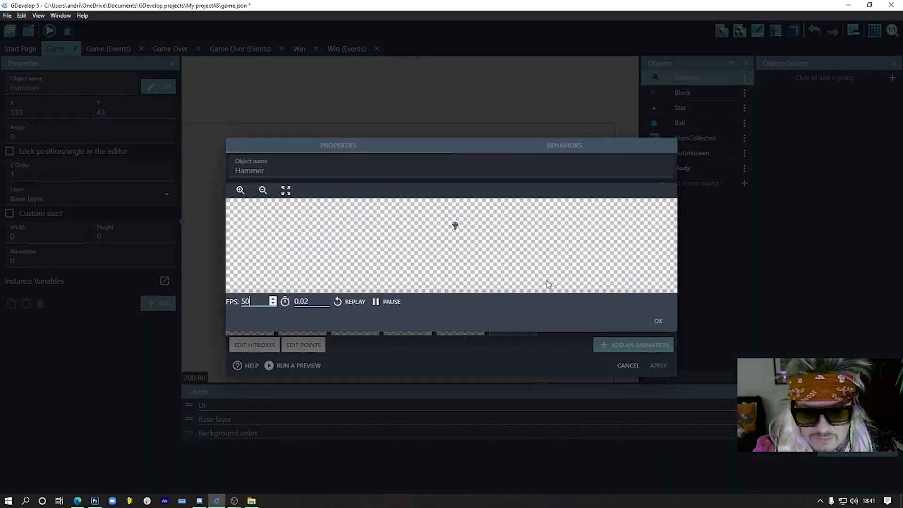
pyautogui.click(659, 322)
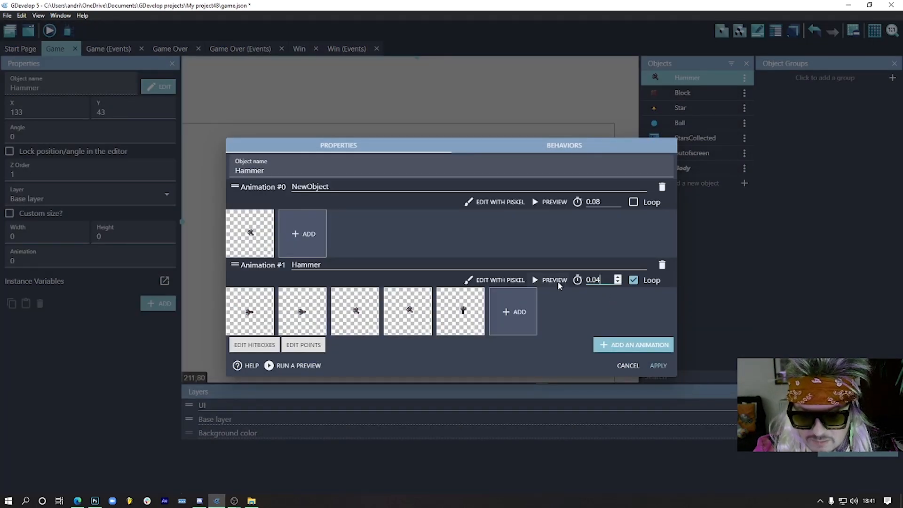
pyautogui.click(555, 281)
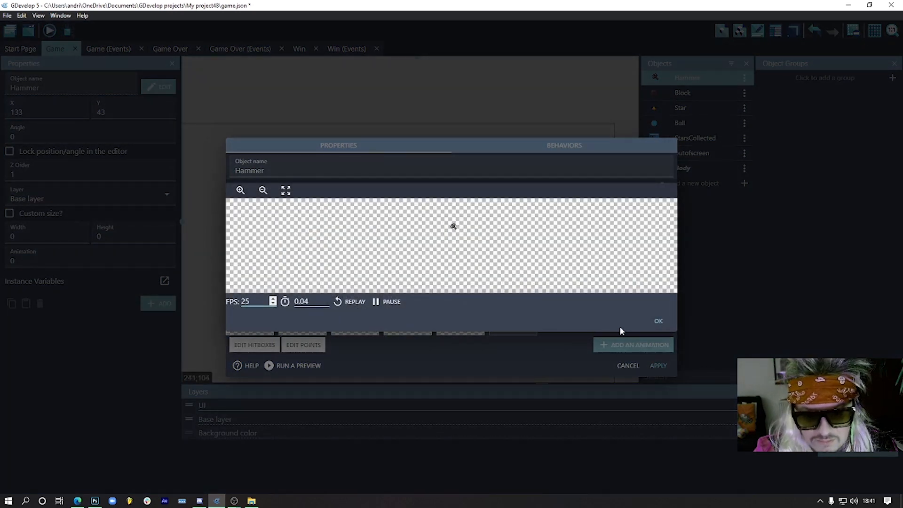
pyautogui.click(665, 320)
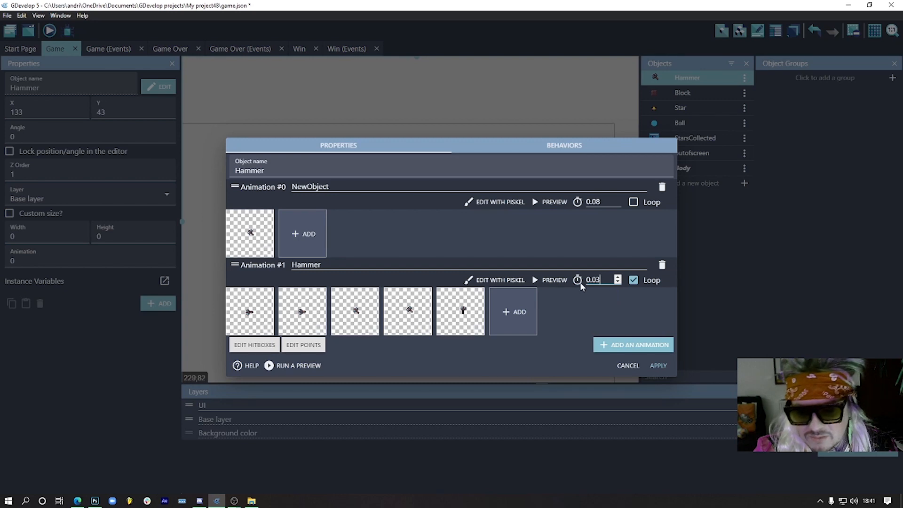
# Set the Hammer animation's time between frames to 0.03 seconds, preview it and apply the object changes.
pyautogui.click(560, 281)
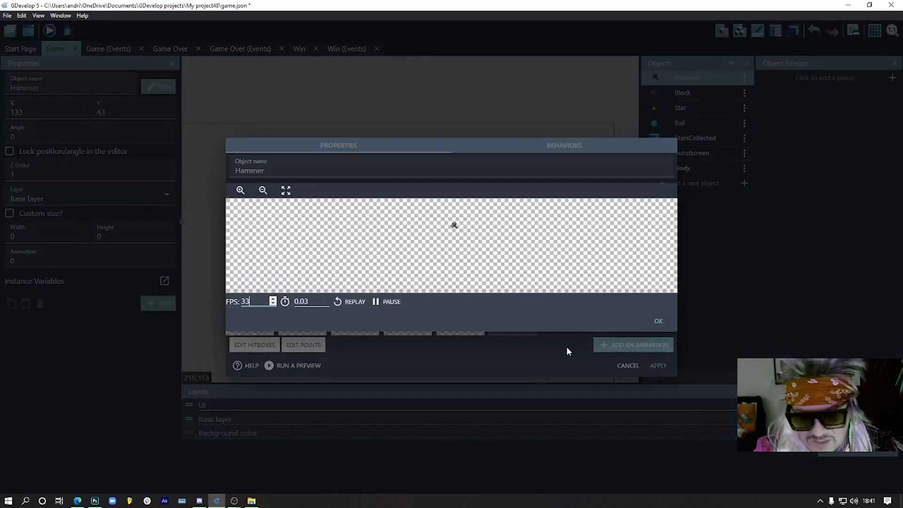
pyautogui.click(638, 320)
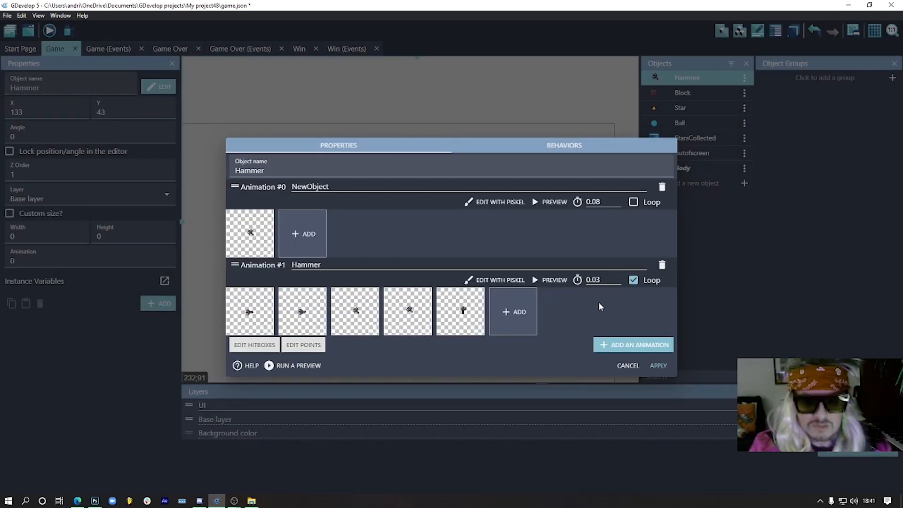
pyautogui.click(659, 366)
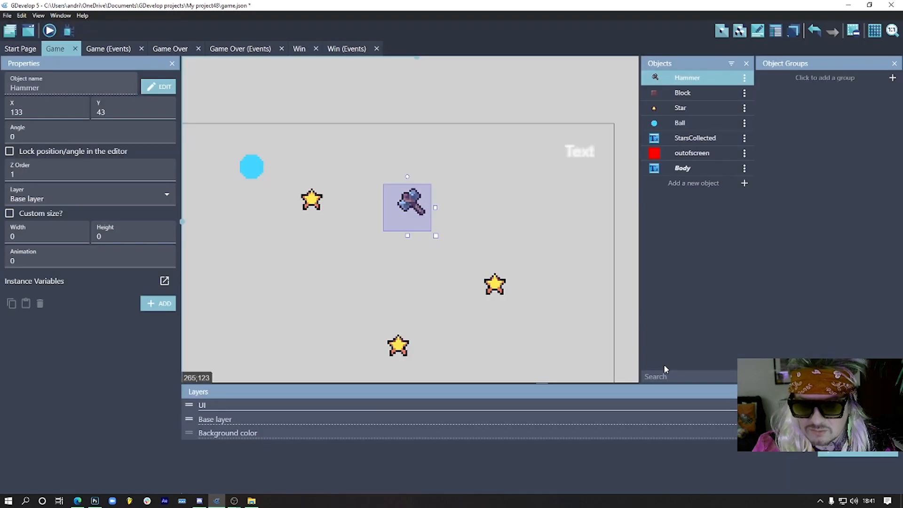
pyautogui.click(468, 207)
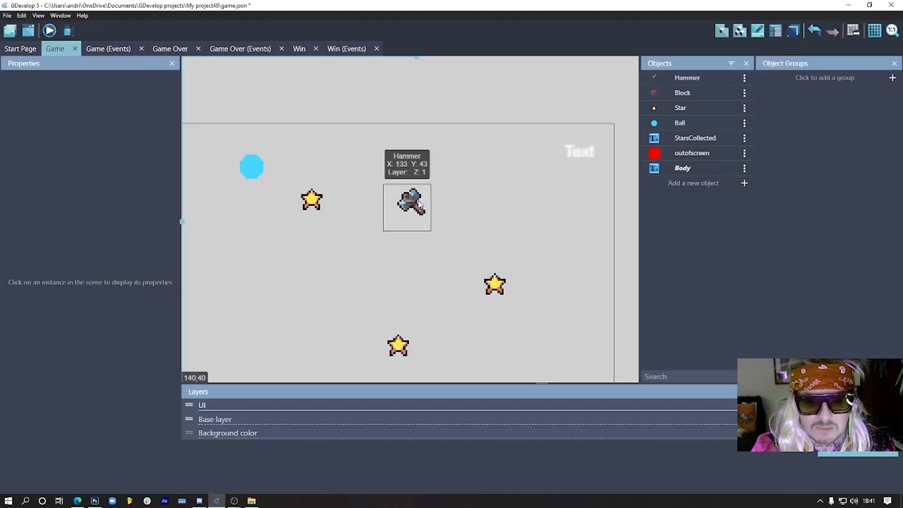
# In the Game events, add an action to the mouse-button-down event that sets the Hammer's animation number to 1.
pyautogui.click(105, 49)
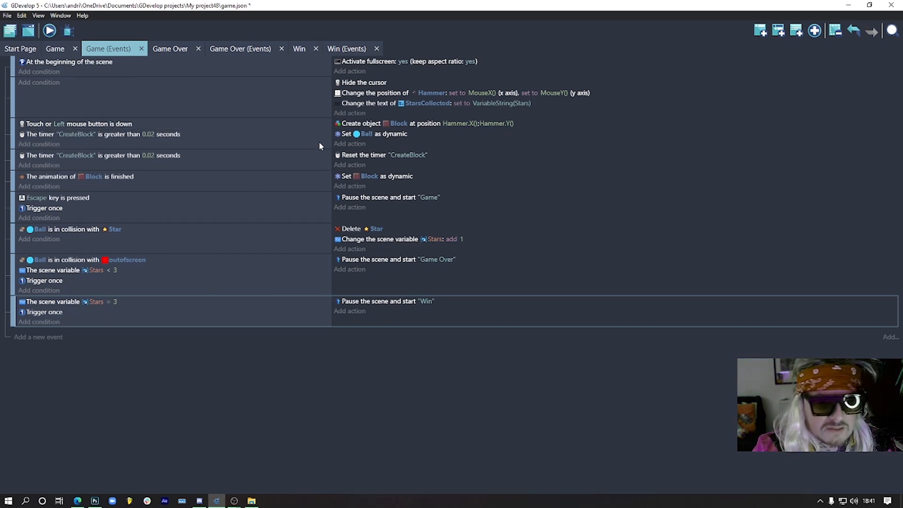
pyautogui.click(360, 144)
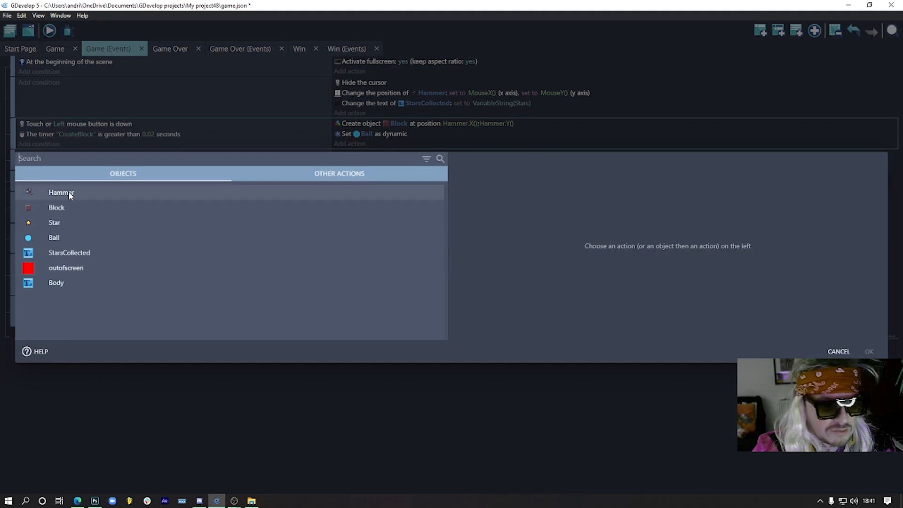
pyautogui.click(69, 190)
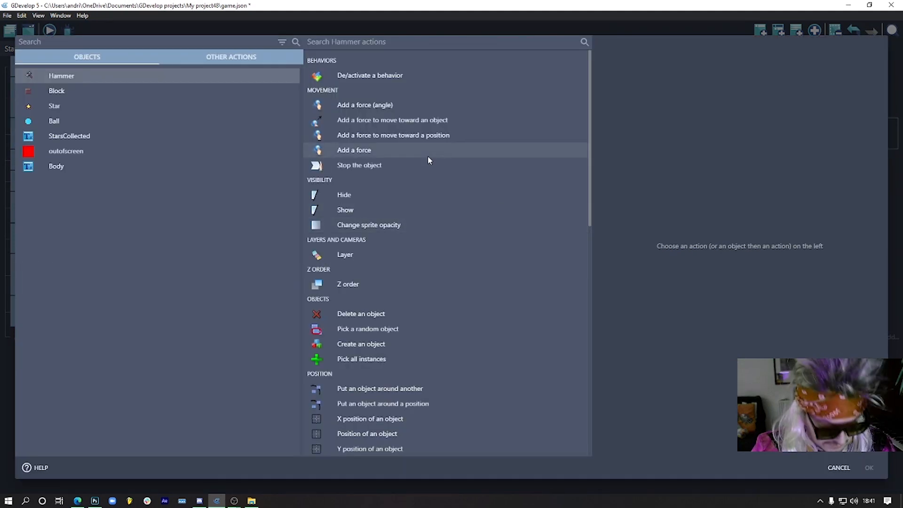
pyautogui.write('an')
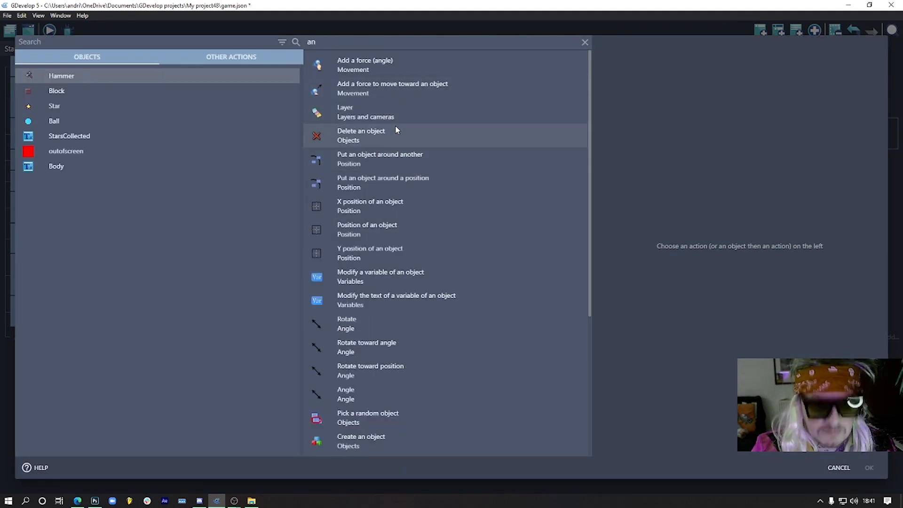
pyautogui.write('im')
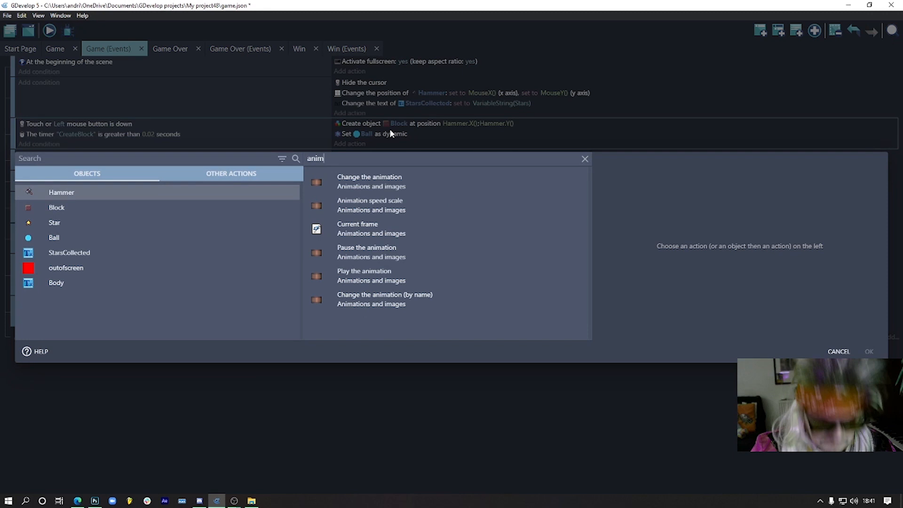
pyautogui.click(438, 185)
pyautogui.click(648, 201)
pyautogui.click(647, 218)
pyautogui.write('1')
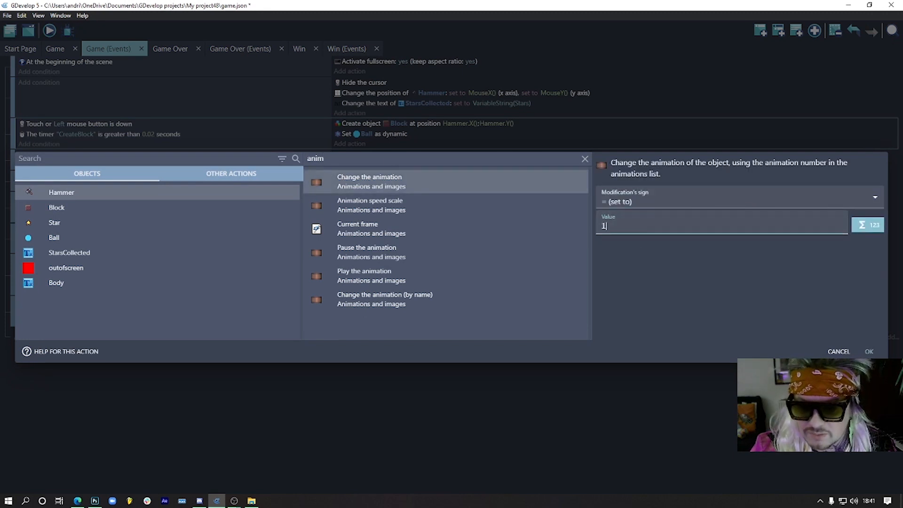
pyautogui.click(870, 352)
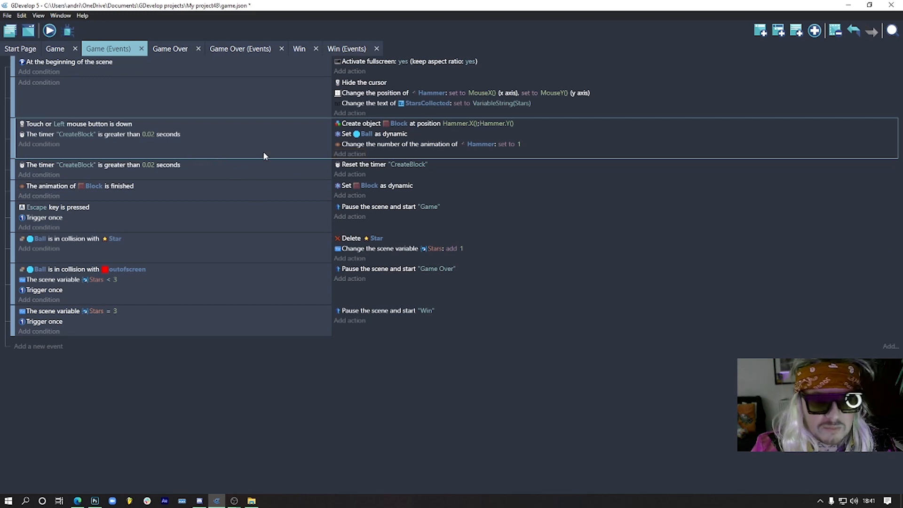
# Add a new event below the mouse-down event with the condition that the Left mouse button was released.
pyautogui.click(760, 32)
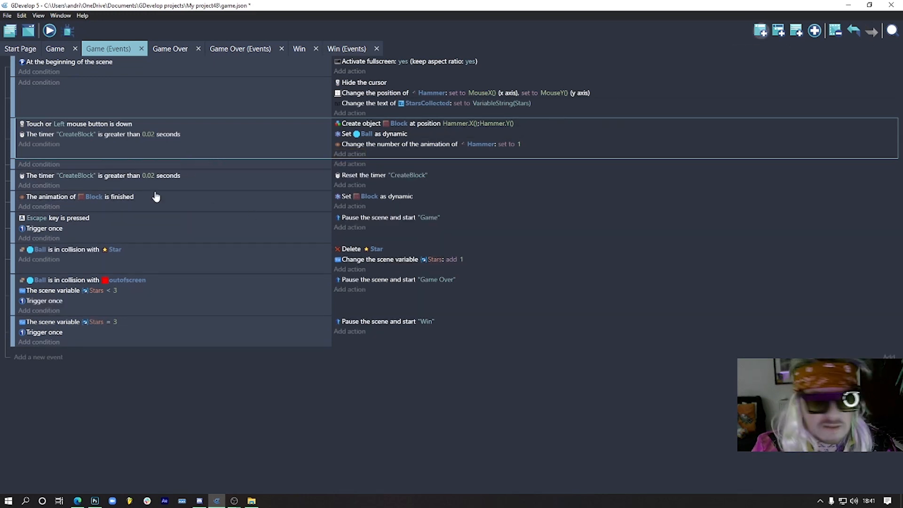
pyautogui.click(42, 156)
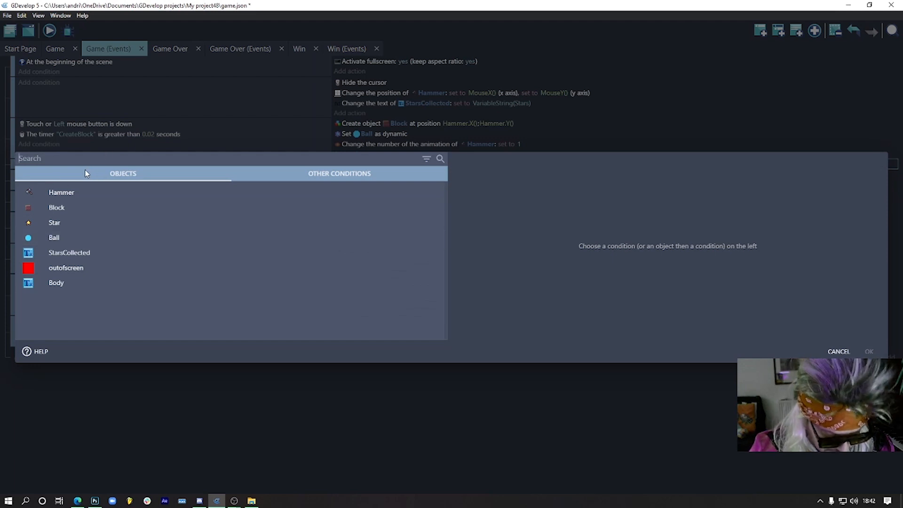
pyautogui.write('mou')
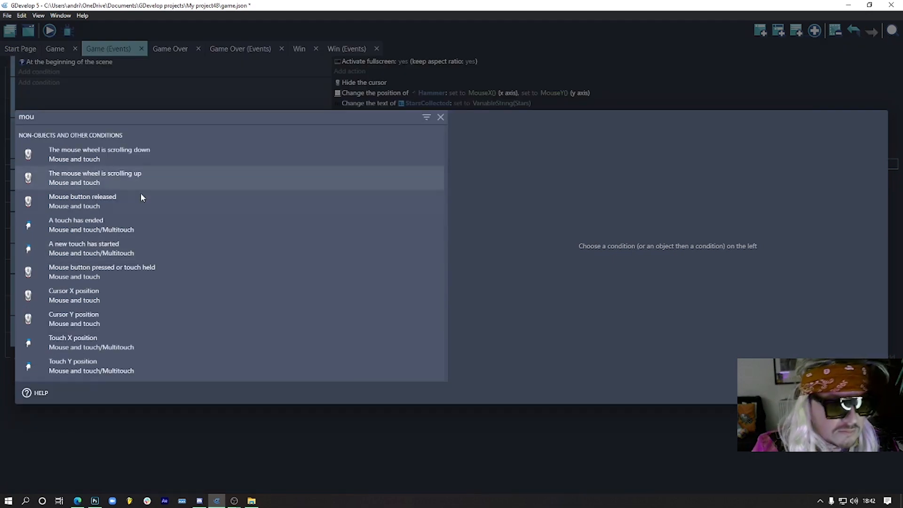
pyautogui.click(126, 205)
pyautogui.click(511, 155)
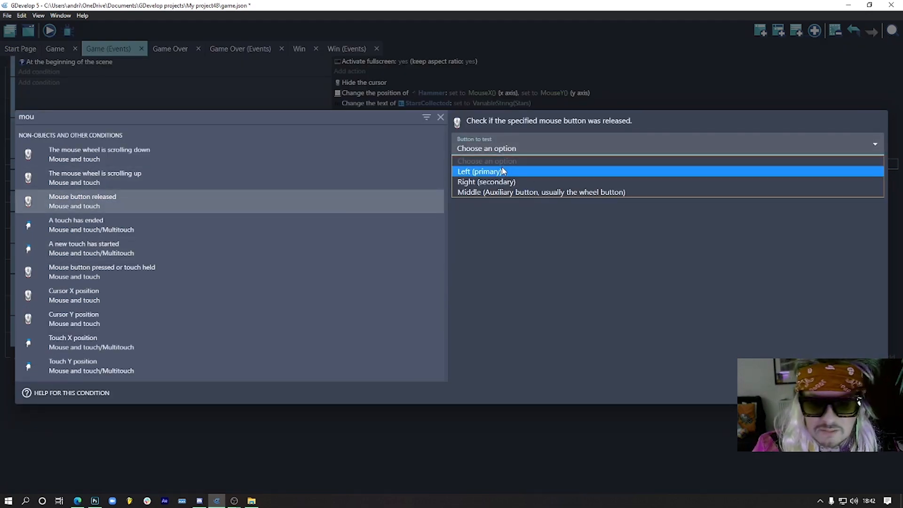
pyautogui.click(510, 172)
pyautogui.click(868, 393)
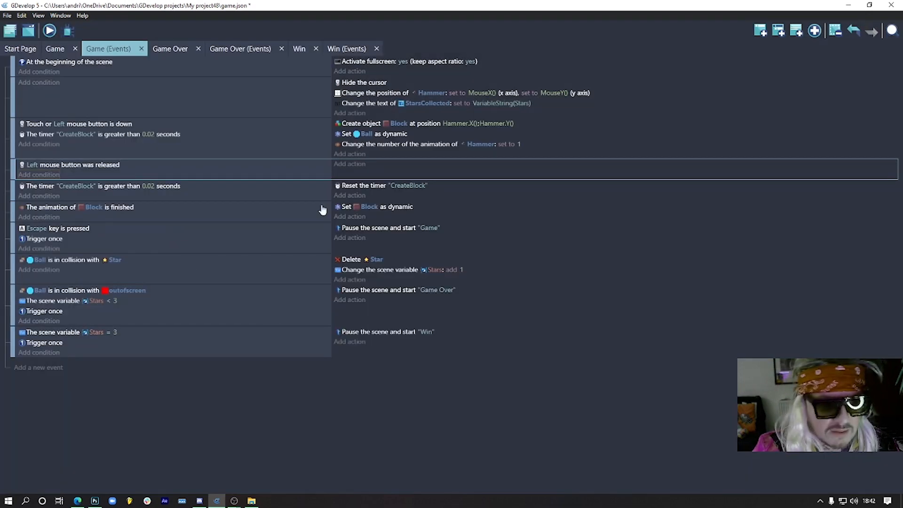
# Copy the Hammer animation action into the mouse-released event and set its animation number to 0.
pyautogui.click(543, 146)
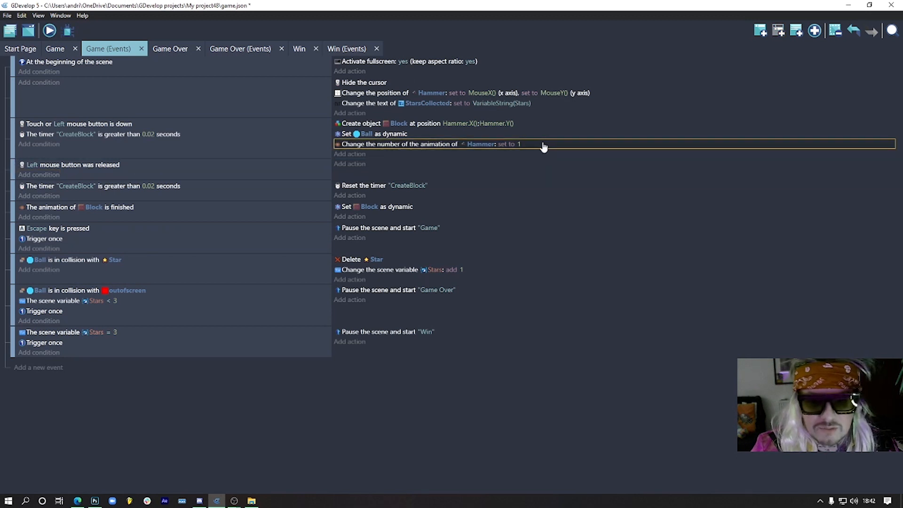
pyautogui.click(376, 164)
pyautogui.click(519, 164)
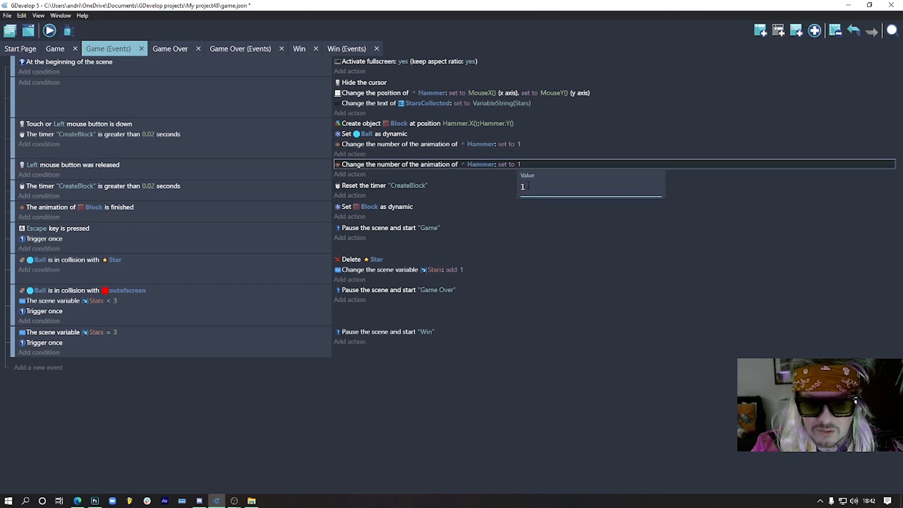
pyautogui.moveTo(528, 186); pyautogui.dragTo(516, 188)
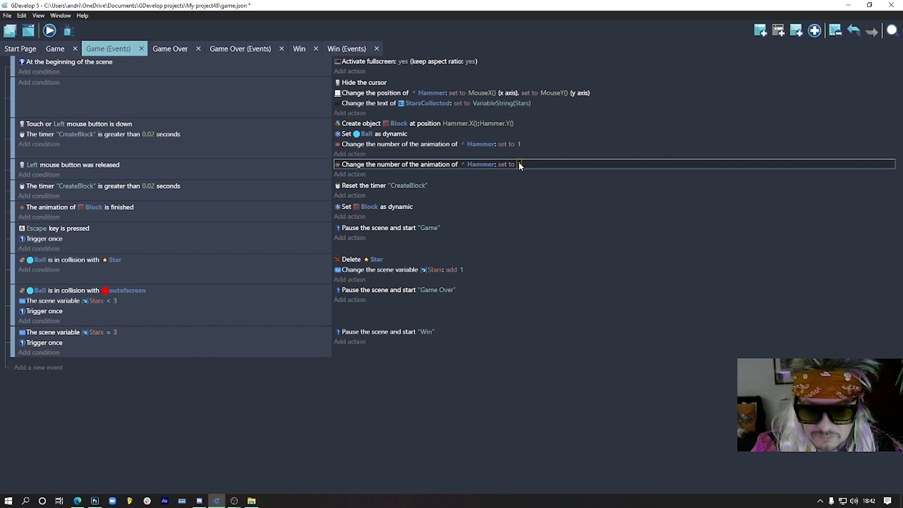
pyautogui.click(518, 164)
pyautogui.press('BackSpace')
pyautogui.write('0')
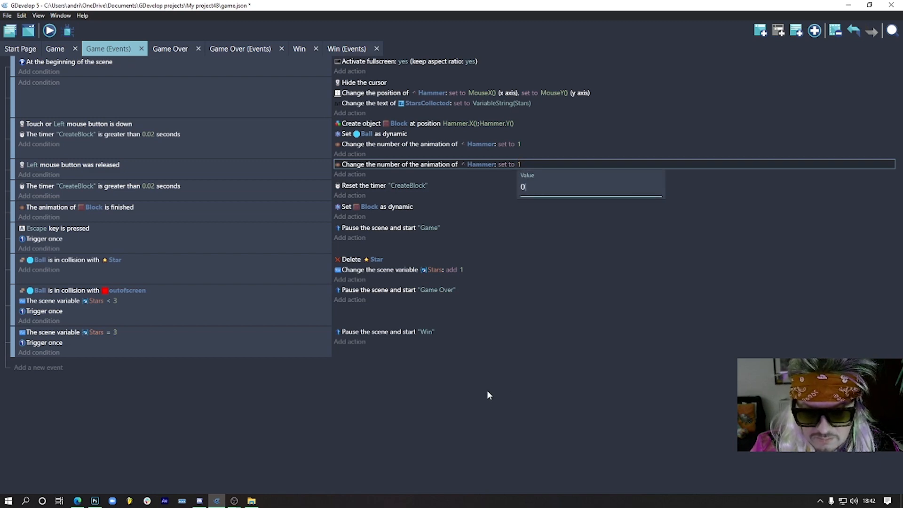
pyautogui.press('Return')
# Preview the game and draw several block trails with the hammer to test its swing animation.
pyautogui.click(50, 31)
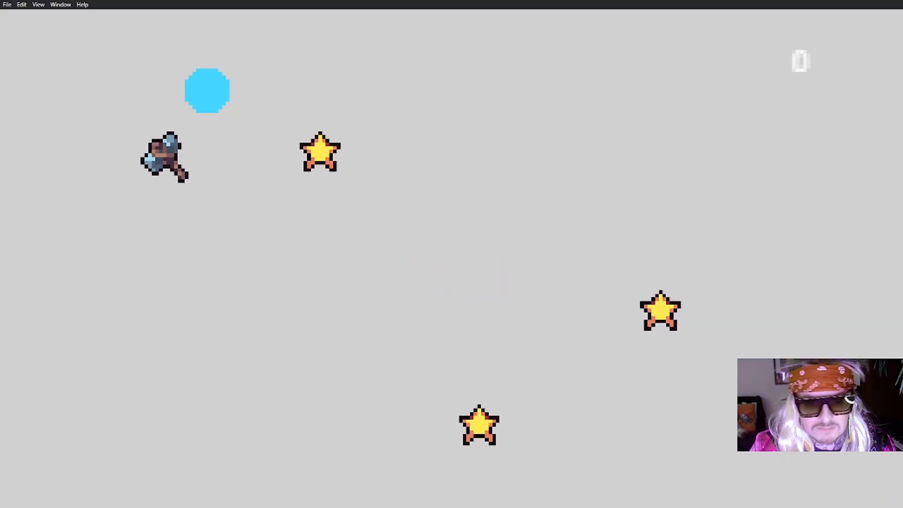
pyautogui.moveTo(165, 158)
pyautogui.mouseDown()
pyautogui.moveTo(413, 312)
pyautogui.moveTo(635, 226)
pyautogui.mouseUp()
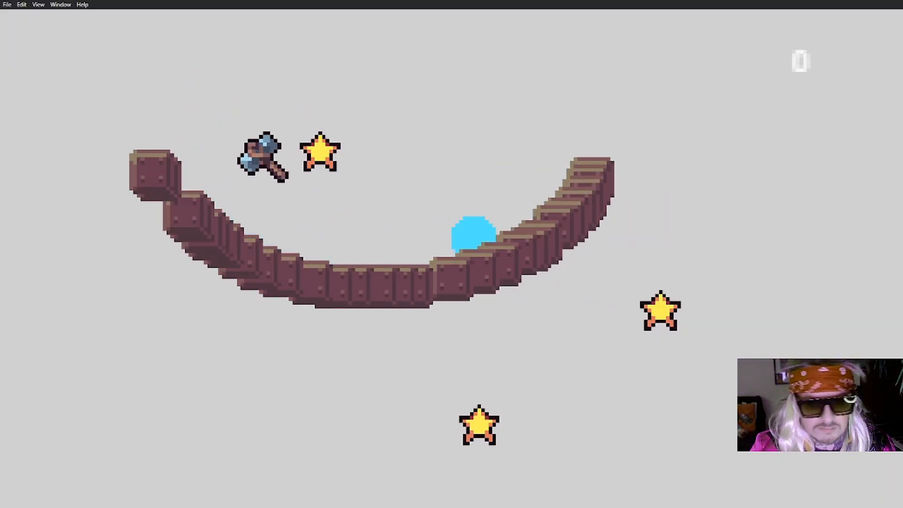
pyautogui.moveTo(254, 158)
pyautogui.mouseDown()
pyautogui.moveTo(486, 281)
pyautogui.moveTo(710, 186)
pyautogui.moveTo(710, 141)
pyautogui.mouseUp()
pyautogui.moveTo(715, 254); pyautogui.dragTo(623, 376)
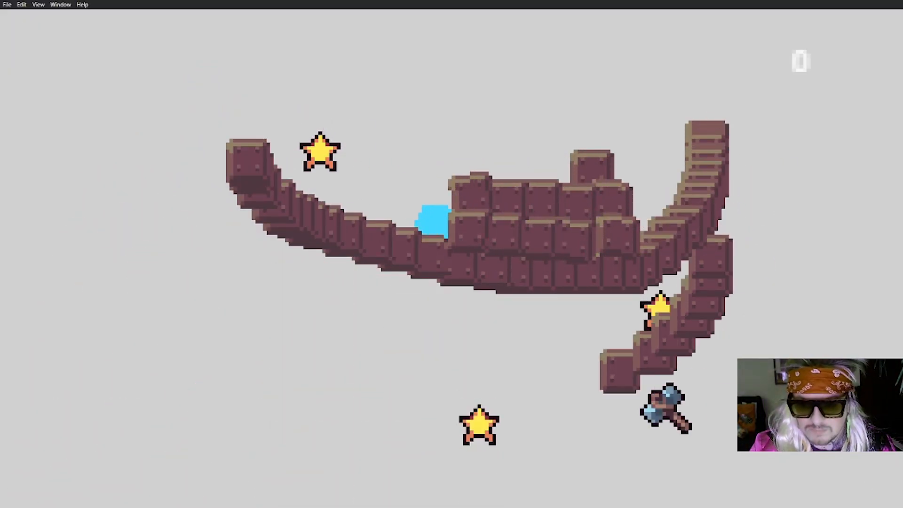
pyautogui.moveTo(665, 407); pyautogui.dragTo(216, 317)
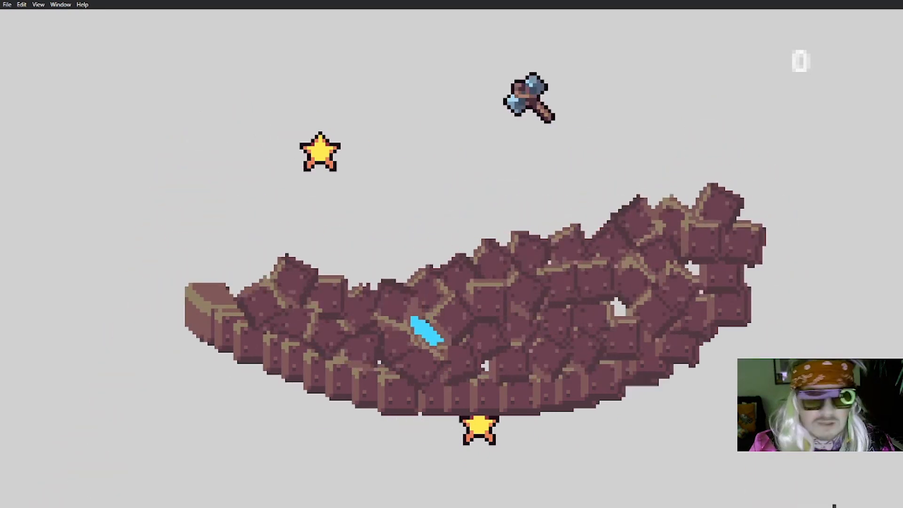
pyautogui.click(51, 6)
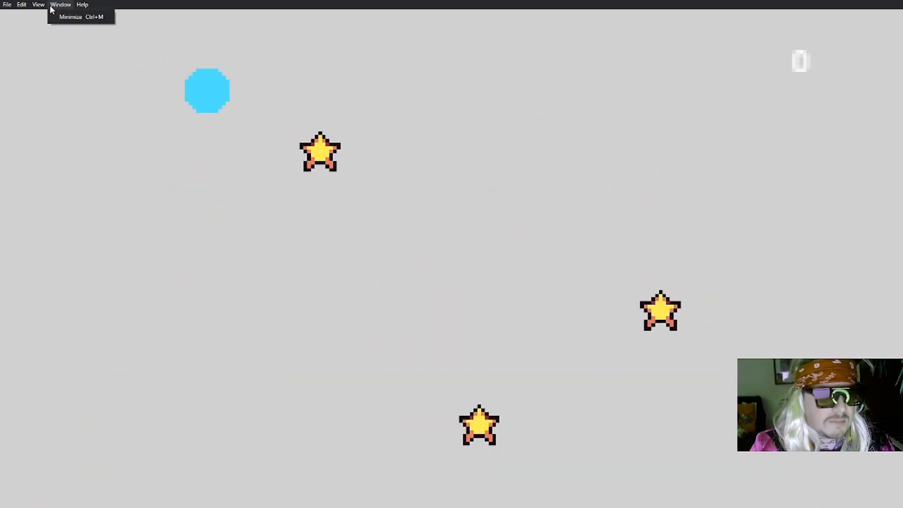
# Take the game preview out of full screen and close the preview window.
pyautogui.moveTo(38, 5)
pyautogui.click(75, 73)
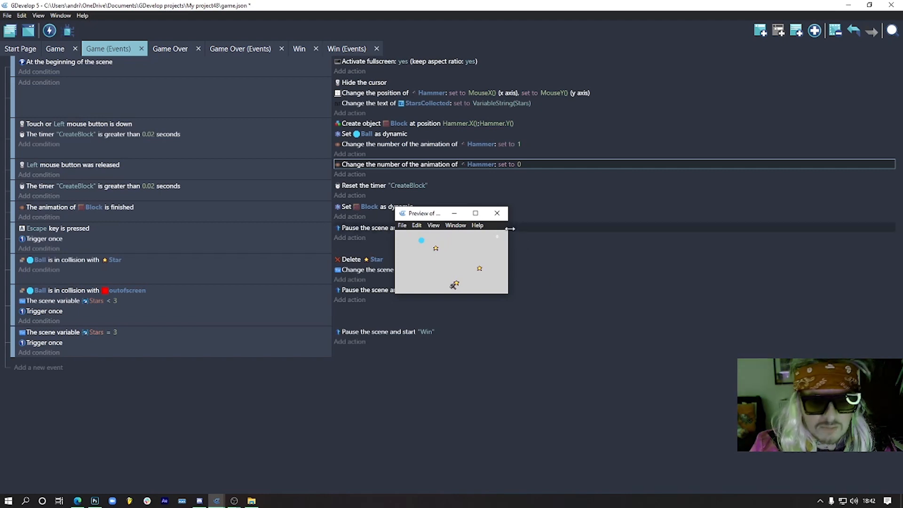
pyautogui.click(498, 214)
# In the Game scene, make the Hammer share the same points across all its animations and apply the change.
pyautogui.click(57, 49)
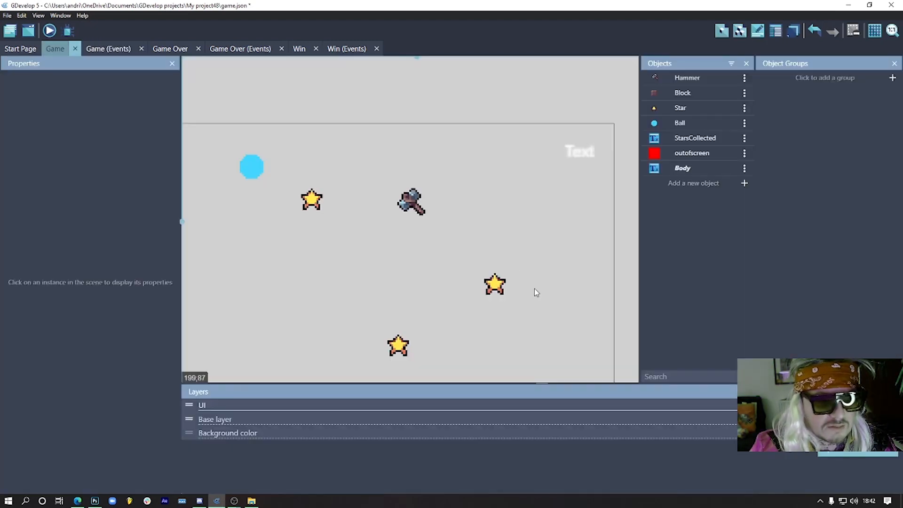
pyautogui.doubleClick(411, 199)
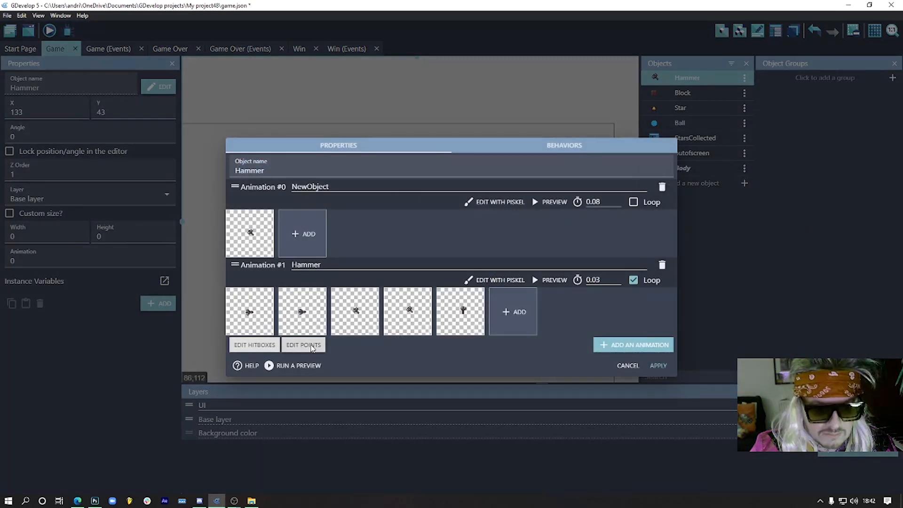
pyautogui.click(311, 345)
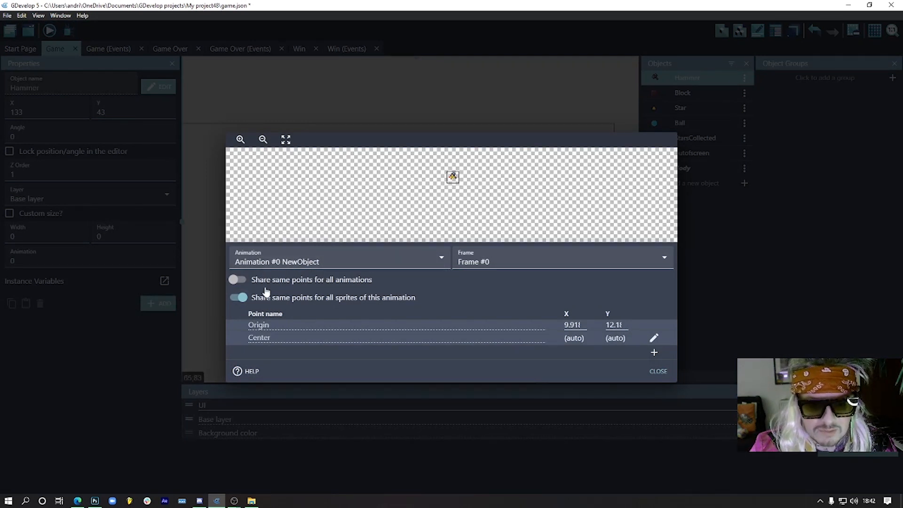
pyautogui.click(241, 281)
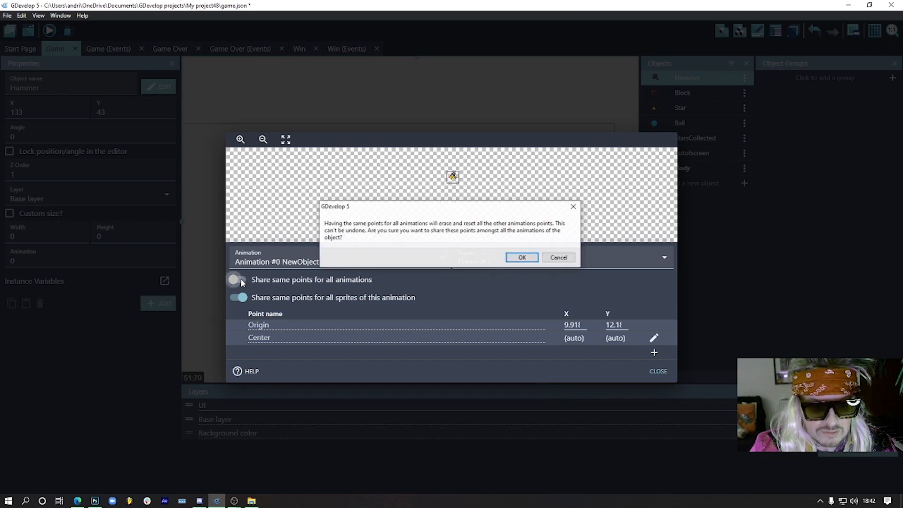
pyautogui.click(534, 257)
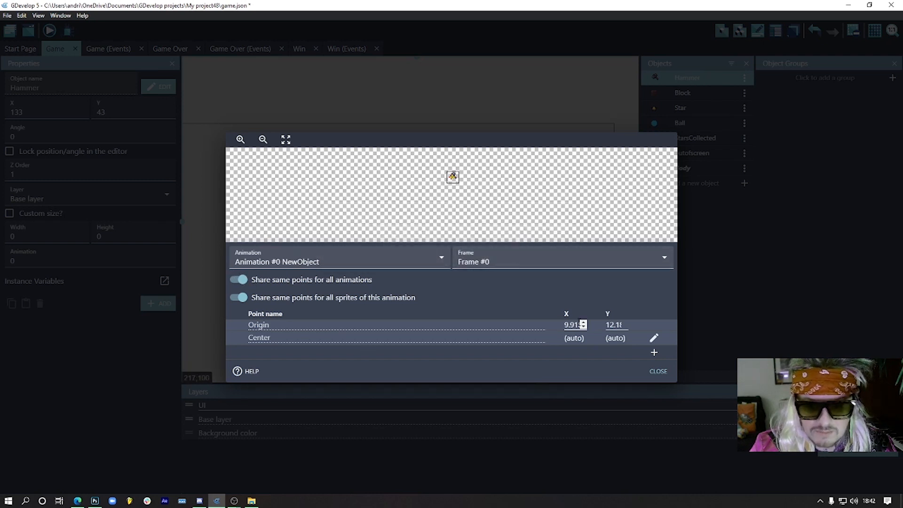
pyautogui.click(657, 372)
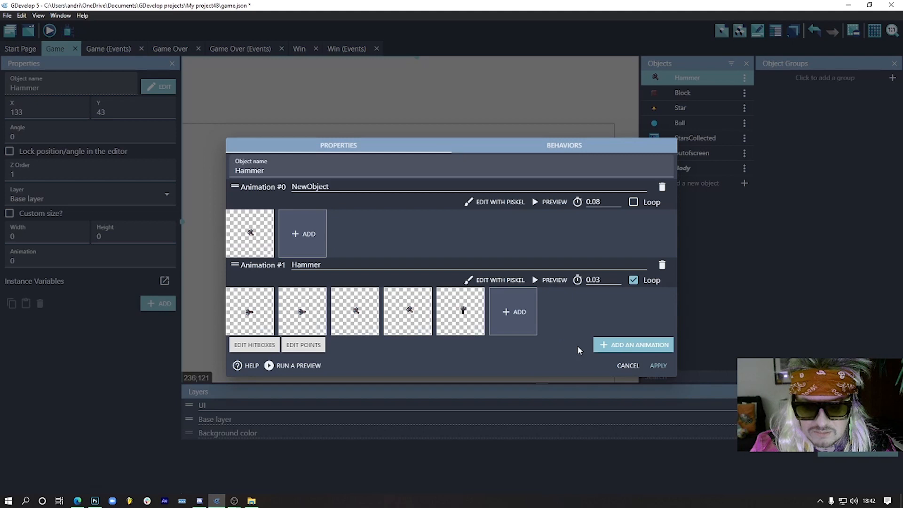
pyautogui.click(656, 366)
# Preview the game, draw several block trails with the hammer to test its position, and close the preview.
pyautogui.click(53, 32)
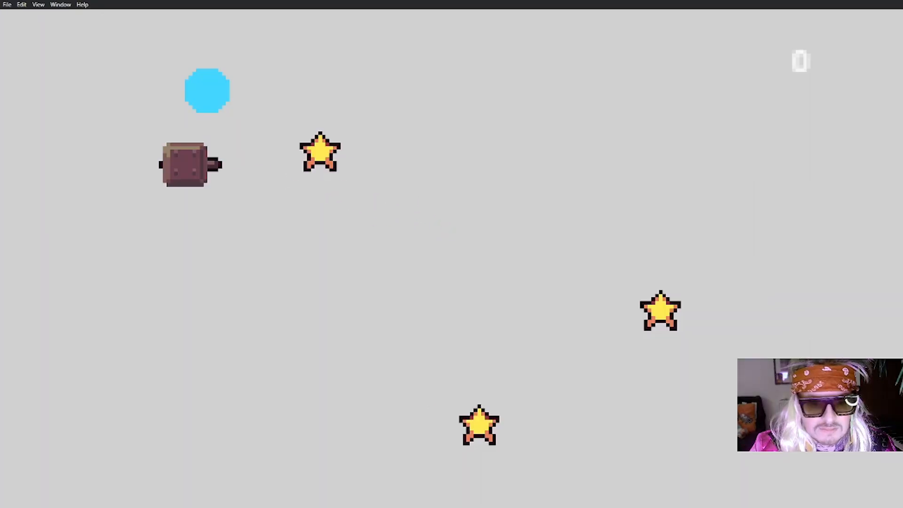
pyautogui.moveTo(383, 264); pyautogui.dragTo(604, 204)
pyautogui.moveTo(688, 194)
pyautogui.mouseDown()
pyautogui.moveTo(362, 374)
pyautogui.moveTo(118, 257)
pyautogui.mouseUp()
pyautogui.moveTo(137, 141)
pyautogui.mouseDown()
pyautogui.moveTo(306, 192)
pyautogui.moveTo(686, 126)
pyautogui.moveTo(741, 238)
pyautogui.mouseUp()
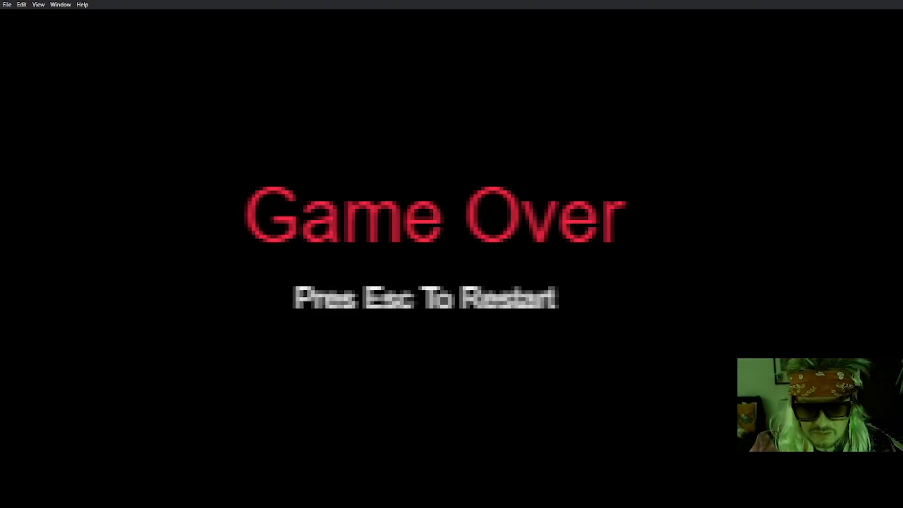
pyautogui.click(37, 4)
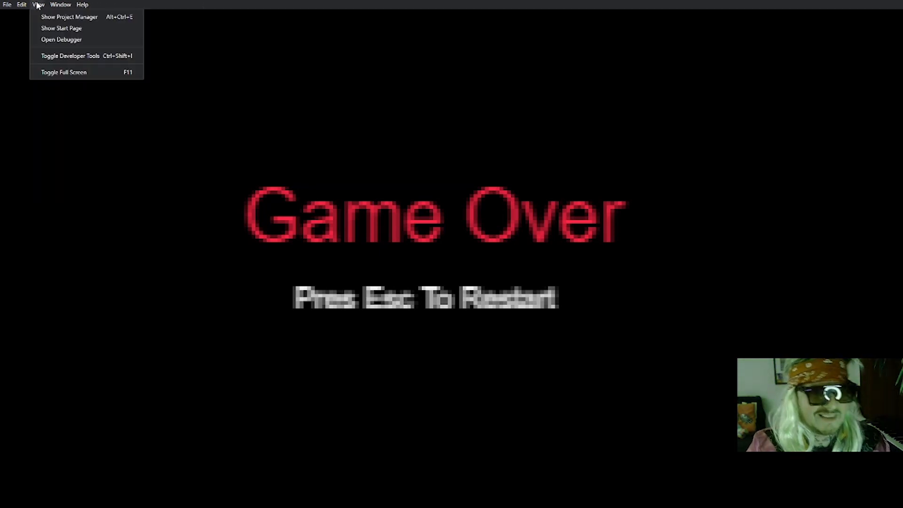
pyautogui.click(37, 5)
pyautogui.click(72, 71)
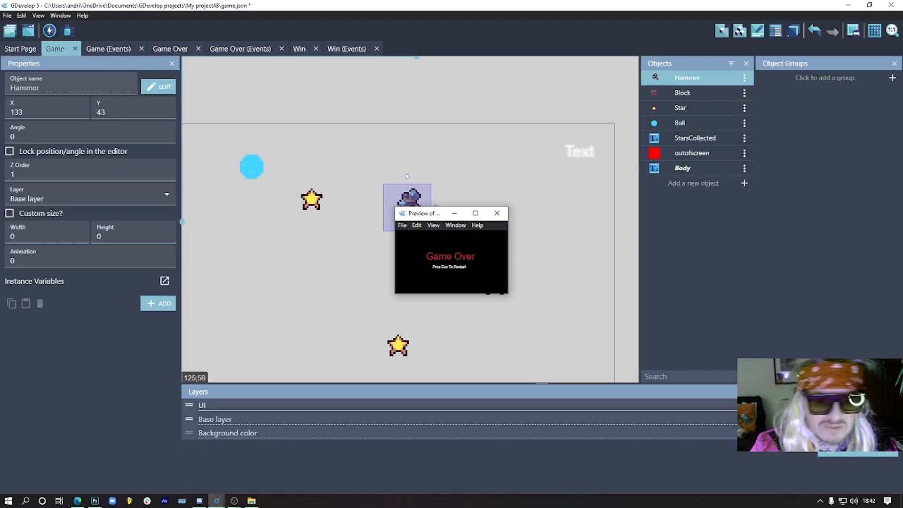
pyautogui.click(496, 214)
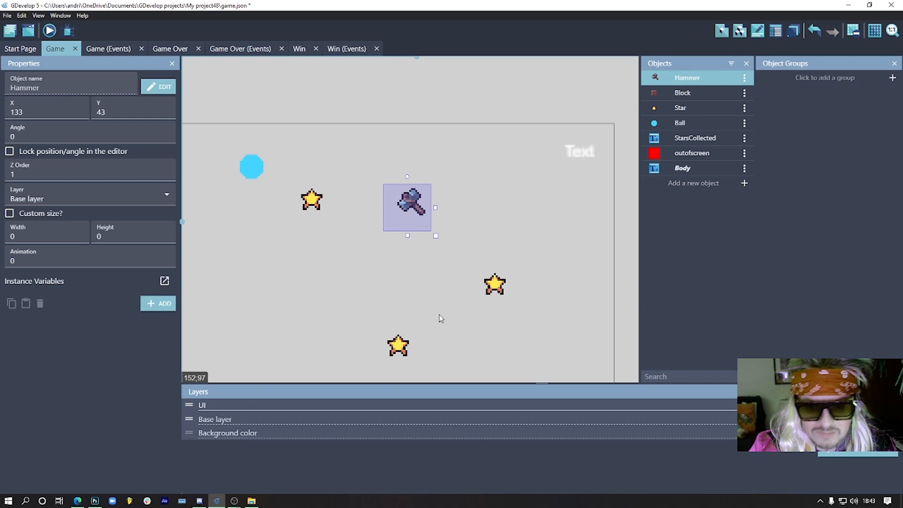
# Open the Star's animation for editing in Piskel and duplicate its frame.
pyautogui.click(504, 242)
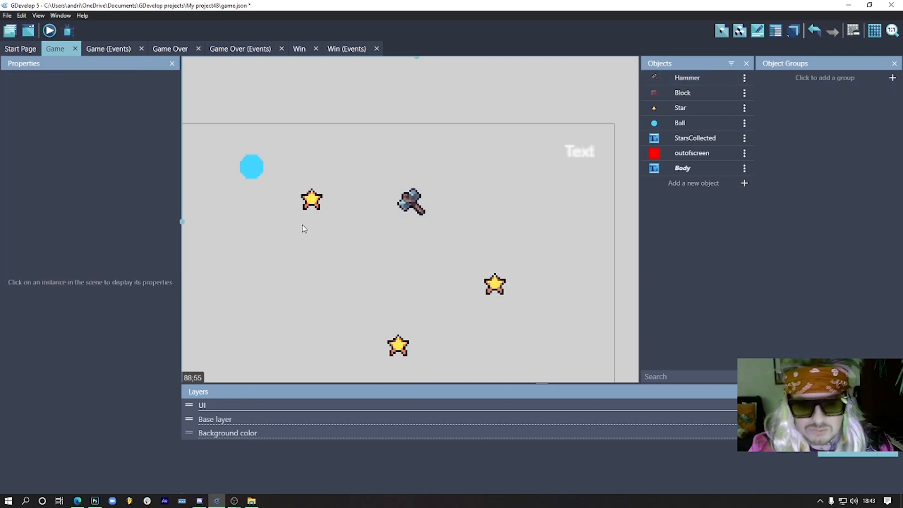
pyautogui.doubleClick(312, 200)
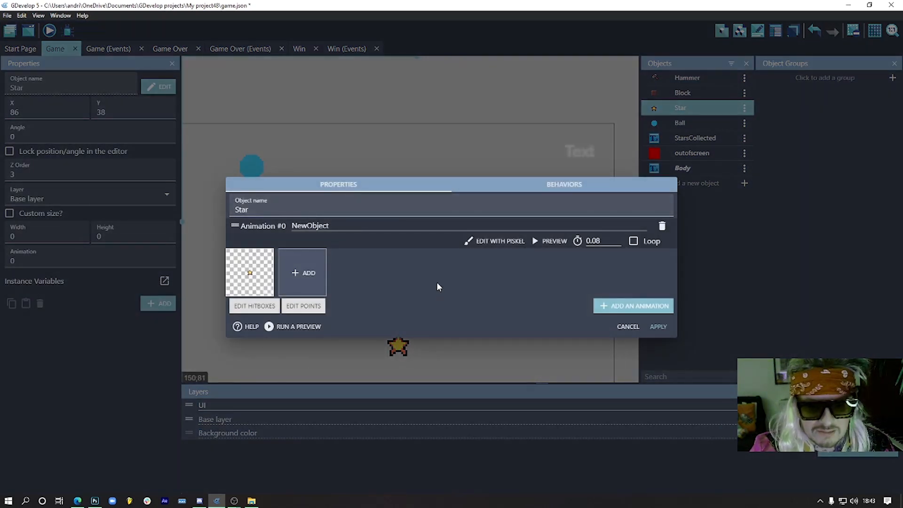
pyautogui.click(499, 240)
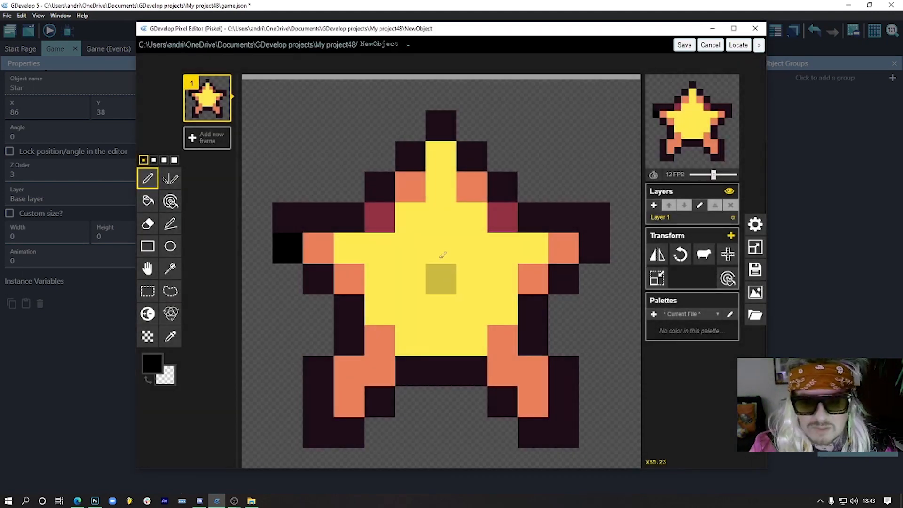
pyautogui.click(223, 115)
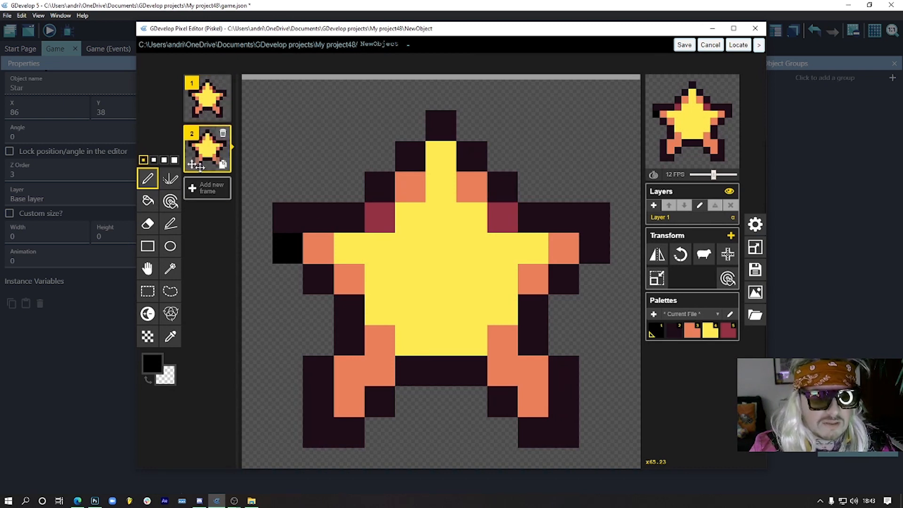
# In frame 1, narrow the star by shifting its left and right halves one pixel inward each.
pyautogui.click(207, 99)
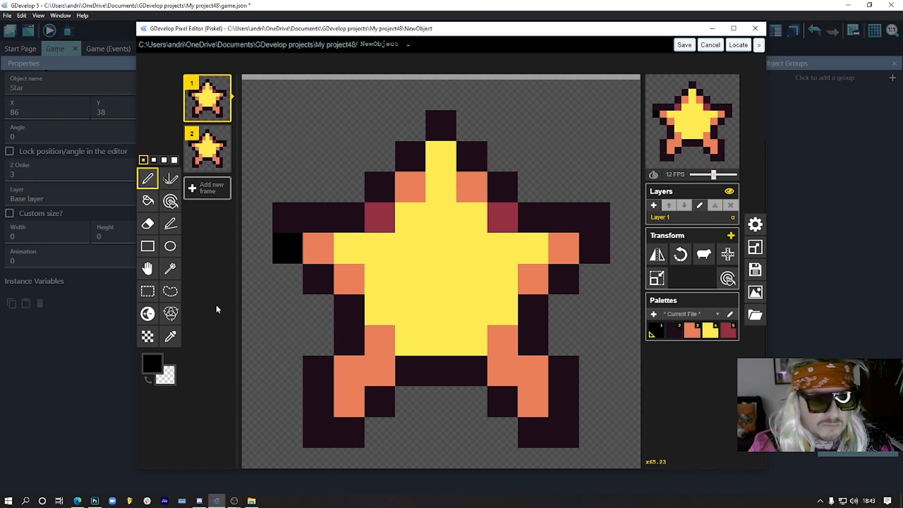
pyautogui.click(147, 291)
pyautogui.moveTo(278, 113); pyautogui.dragTo(381, 434)
pyautogui.moveTo(358, 350)
pyautogui.mouseDown()
pyautogui.moveTo(371, 347)
pyautogui.moveTo(348, 347)
pyautogui.moveTo(369, 343)
pyautogui.mouseUp()
pyautogui.hotkey('ctrl', 'x')
pyautogui.moveTo(631, 132); pyautogui.dragTo(501, 429)
pyautogui.keyDown('shift'); pyautogui.moveTo(534, 343); pyautogui.dragTo(515, 343); pyautogui.keyUp('shift')
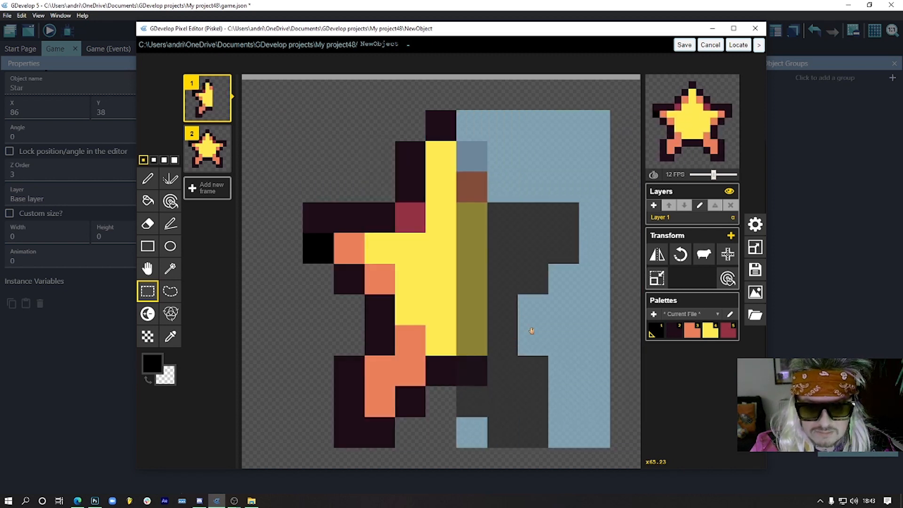
pyautogui.hotkey('ctrl', 'z')
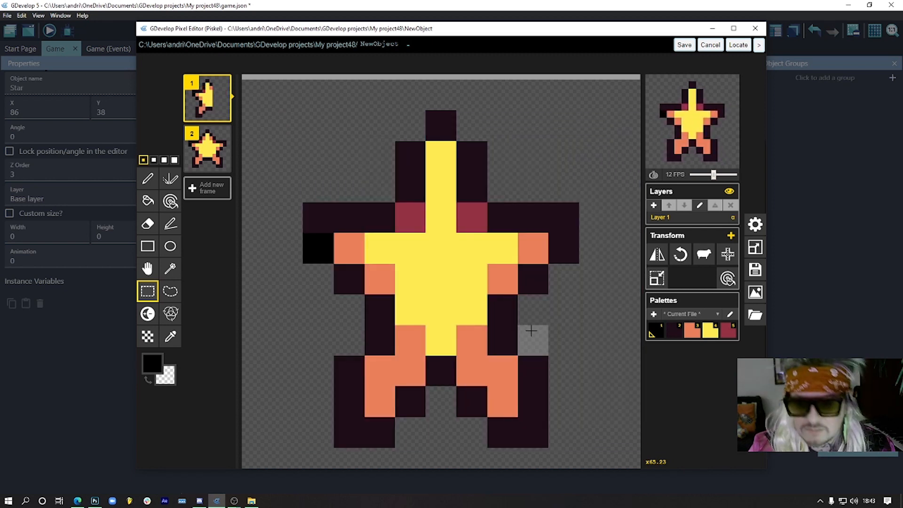
# Rebuild the stepped dark outline at frame 1's star shoulders and shade the pixels on both sides of the upper point dark red.
pyautogui.click(148, 180)
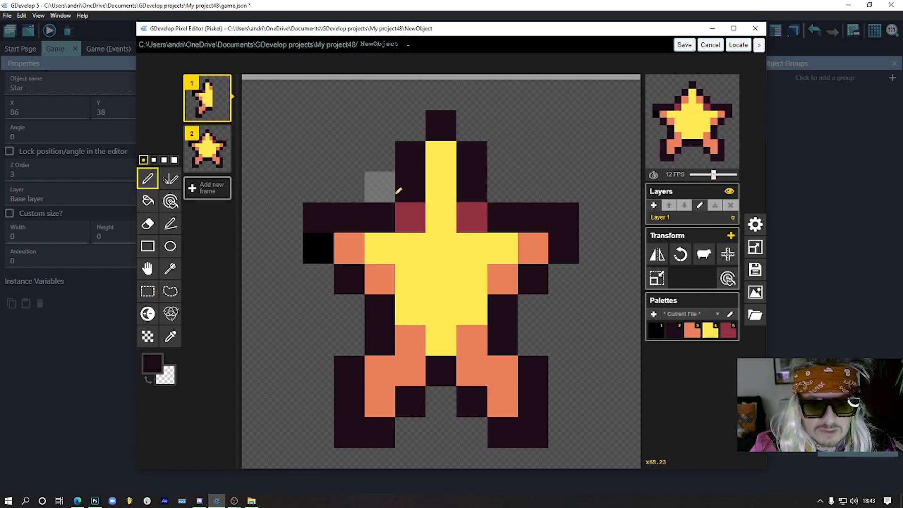
pyautogui.click(388, 188)
pyautogui.keyDown('alt'); pyautogui.click(413, 216); pyautogui.keyUp('alt')
pyautogui.click(472, 186)
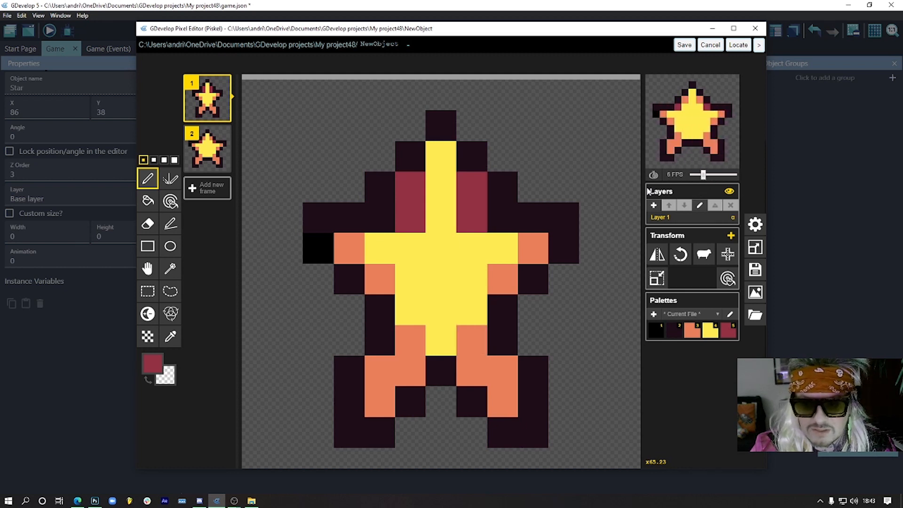
# Shade the left arm and the left leg of frame 1's star dark red.
pyautogui.keyDown('alt'); pyautogui.click(382, 277); pyautogui.keyUp('alt')
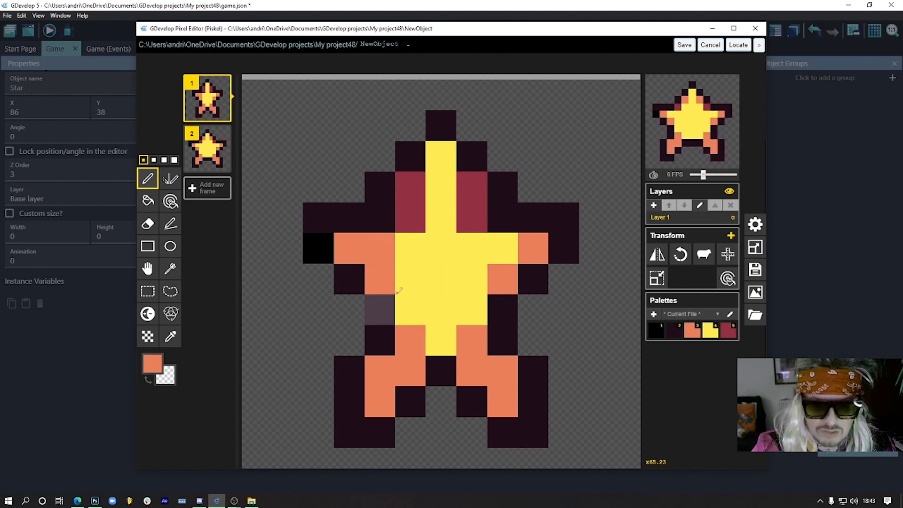
pyautogui.keyDown('alt'); pyautogui.click(406, 208); pyautogui.keyUp('alt')
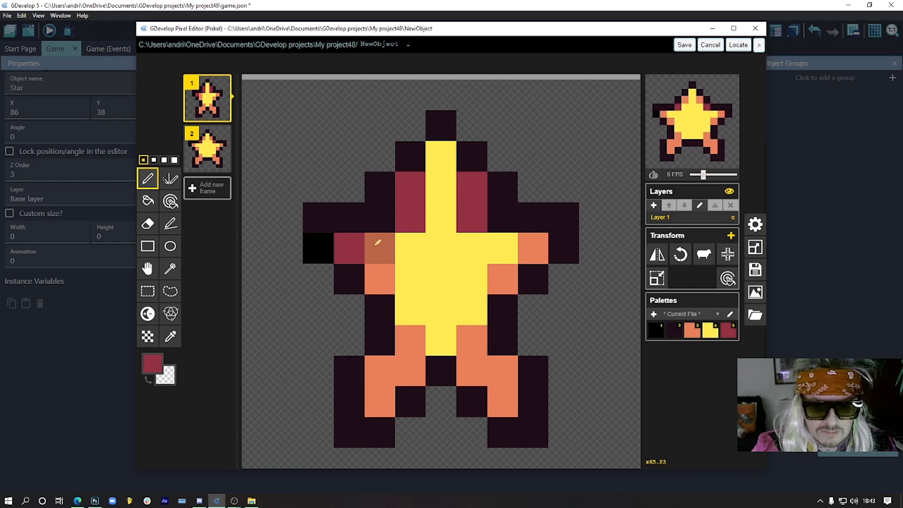
pyautogui.moveTo(377, 242); pyautogui.dragTo(378, 280)
pyautogui.moveTo(376, 372); pyautogui.dragTo(375, 395)
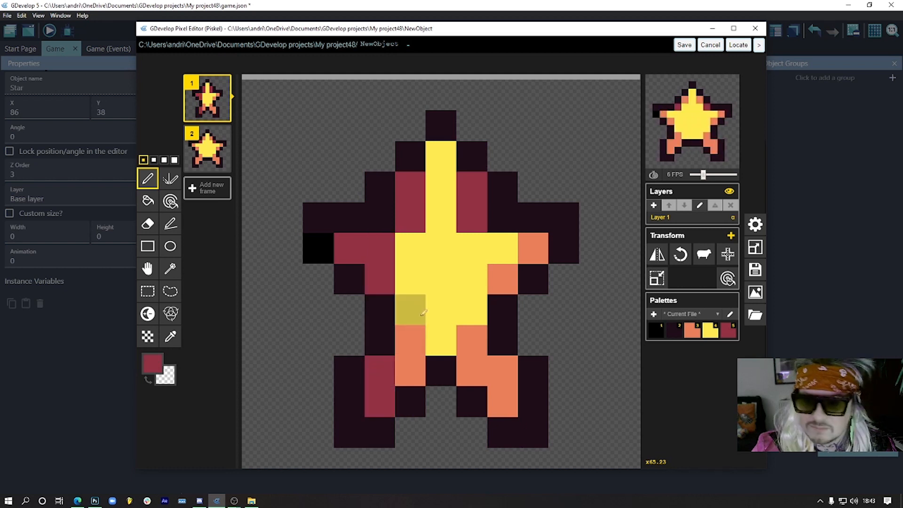
# Move the narrowed star frame to the second position and duplicate it as frame 3.
pyautogui.moveTo(220, 164)
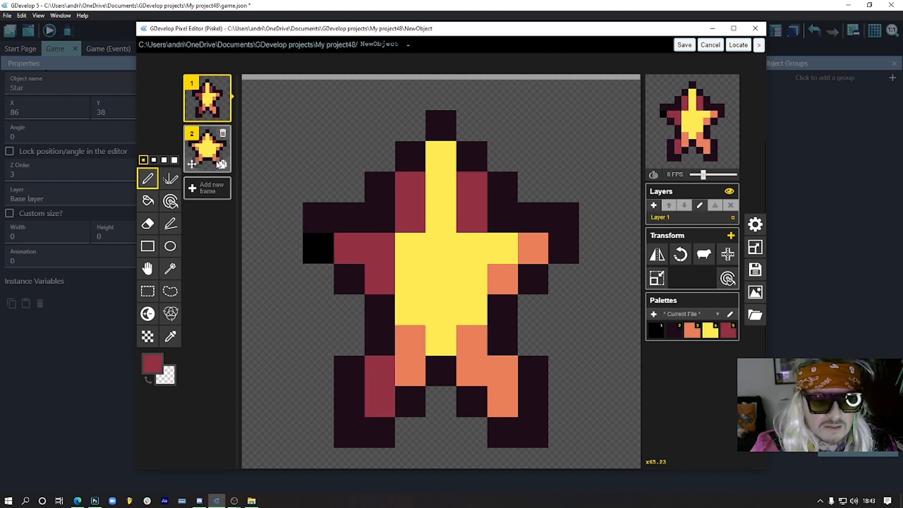
pyautogui.moveTo(219, 117)
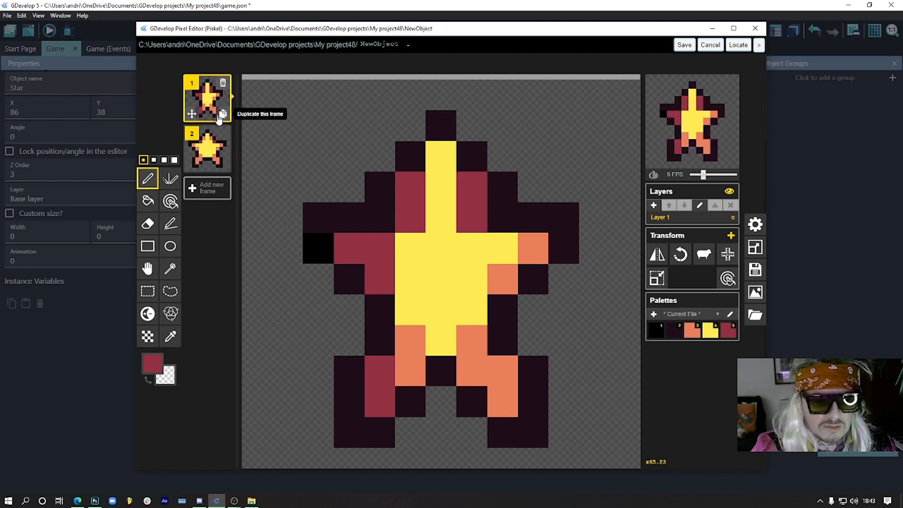
pyautogui.moveTo(213, 93); pyautogui.dragTo(207, 153)
pyautogui.click(225, 164)
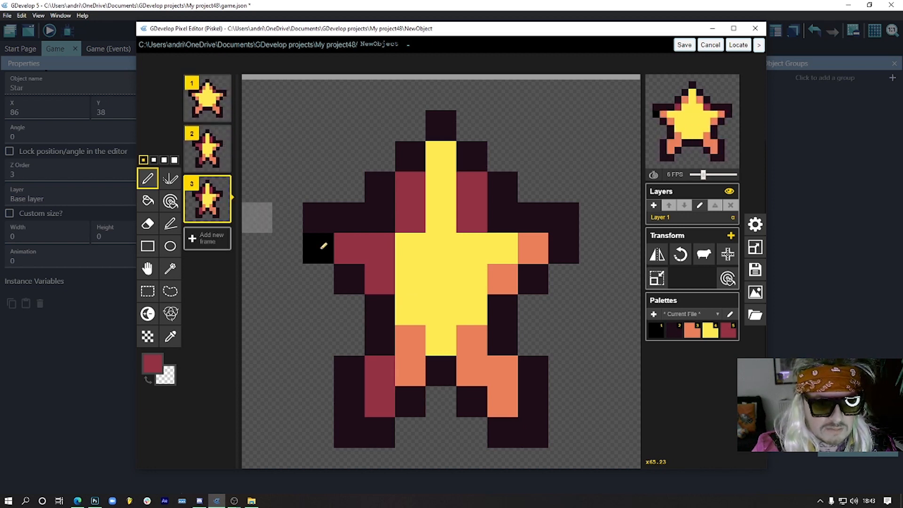
# In frame 3, erase the star's outer left columns and draw a straight dark outline along its bottom and left edge.
pyautogui.moveTo(349, 215)
pyautogui.mouseDown(button='right')
pyautogui.moveTo(359, 186)
pyautogui.moveTo(344, 466)
pyautogui.mouseUp(button='right')
pyautogui.moveTo(338, 250); pyautogui.dragTo(311, 298, button='right')
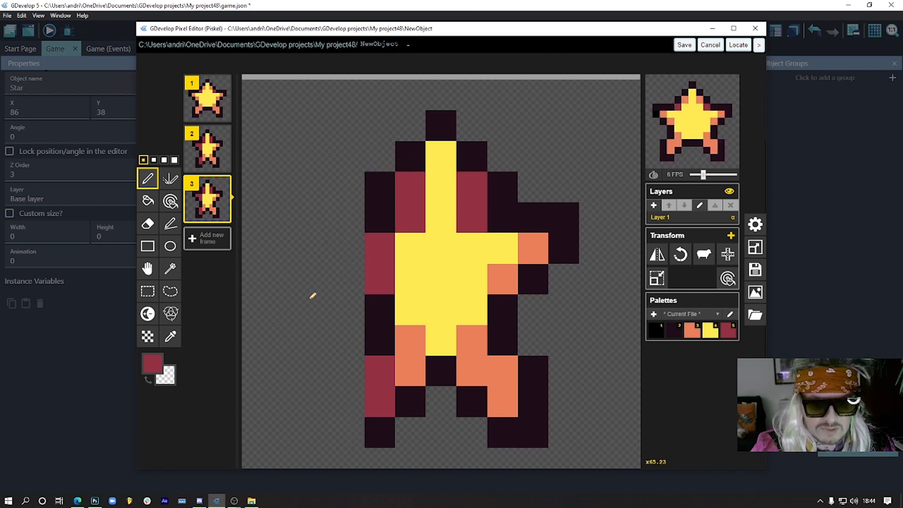
pyautogui.keyDown('alt'); pyautogui.rightClick(446, 369); pyautogui.keyUp('alt')
pyautogui.moveTo(424, 425)
pyautogui.mouseDown()
pyautogui.moveTo(467, 427)
pyautogui.moveTo(414, 429)
pyautogui.mouseUp()
pyautogui.keyDown('alt'); pyautogui.click(471, 406); pyautogui.keyUp('alt')
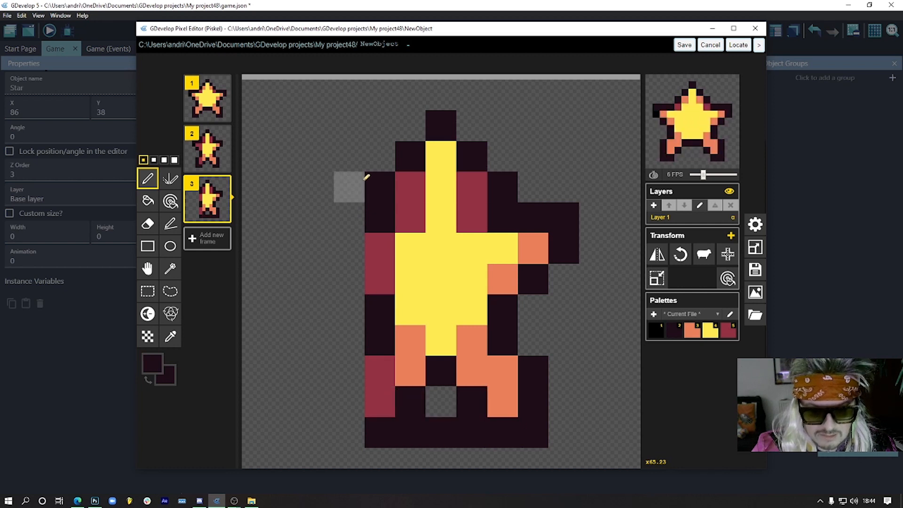
pyautogui.moveTo(376, 197); pyautogui.dragTo(370, 405)
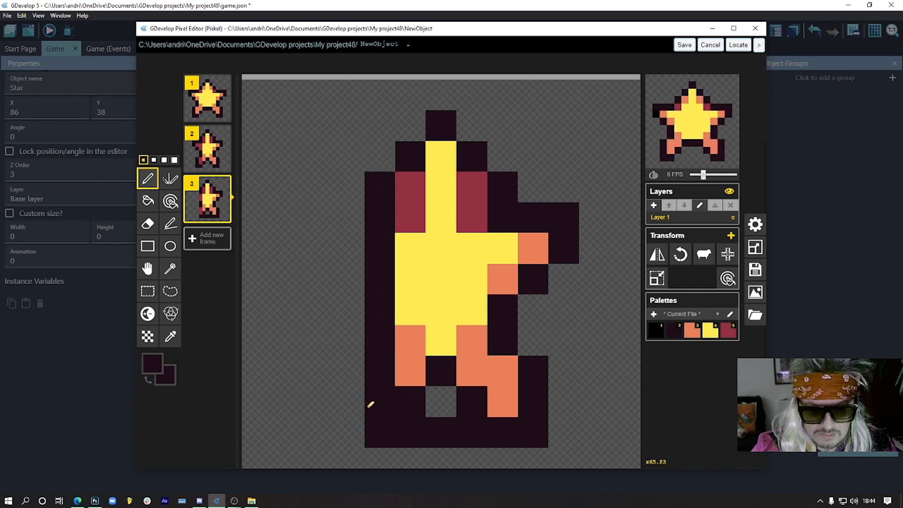
# Erase frame 3's outermost columns on both sides and outline the remaining four-pixel-wide star with dark vertical edges.
pyautogui.keyDown('alt'); pyautogui.rightClick(373, 153); pyautogui.keyUp('alt')
pyautogui.moveTo(374, 181); pyautogui.dragTo(369, 440, button='right')
pyautogui.moveTo(534, 218)
pyautogui.mouseDown(button='right')
pyautogui.moveTo(549, 191)
pyautogui.moveTo(526, 440)
pyautogui.mouseUp(button='right')
pyautogui.moveTo(563, 189); pyautogui.dragTo(549, 394, button='right')
pyautogui.moveTo(414, 197)
pyautogui.mouseDown()
pyautogui.moveTo(417, 157)
pyautogui.moveTo(413, 371)
pyautogui.mouseUp()
pyautogui.moveTo(503, 217)
pyautogui.mouseDown()
pyautogui.moveTo(512, 317)
pyautogui.moveTo(500, 417)
pyautogui.mouseUp()
# Fill the lower interior of frame 3's narrow star with orange.
pyautogui.keyDown('alt'); pyautogui.click(482, 351); pyautogui.keyUp('alt')
pyautogui.moveTo(428, 383); pyautogui.dragTo(474, 382)
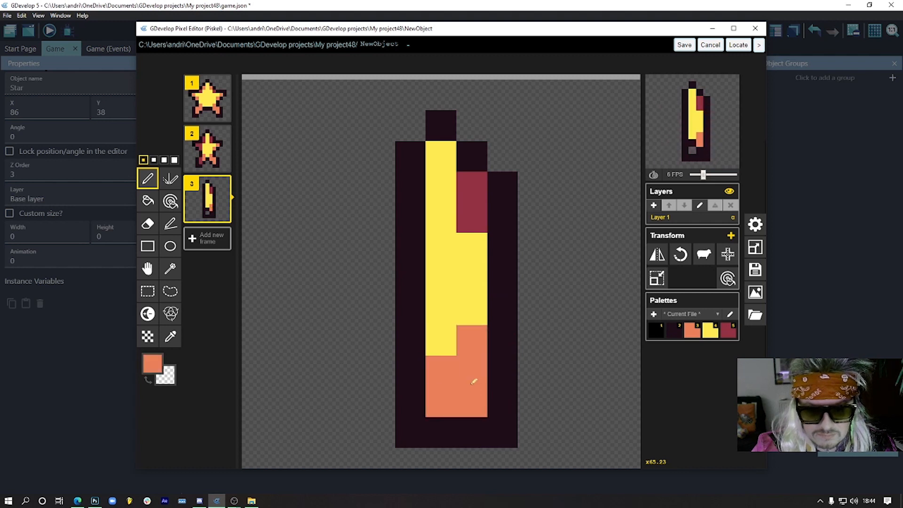
pyautogui.keyDown('alt'); pyautogui.click(472, 263); pyautogui.keyUp('alt')
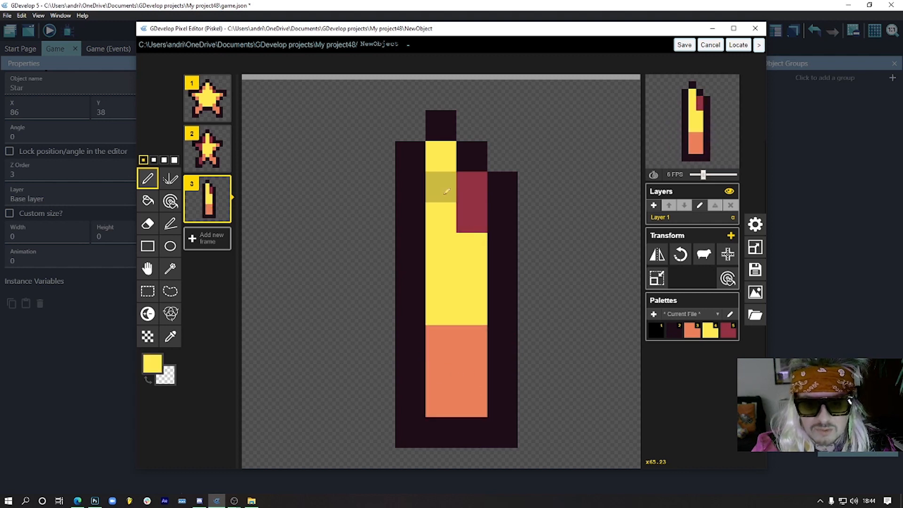
# Complete the dark outline around the top of frame 3's star and colour its upper interior yellow with an orange band across it.
pyautogui.keyDown('alt'); pyautogui.click(468, 153); pyautogui.keyUp('alt')
pyautogui.click(470, 127)
pyautogui.keyDown('alt'); pyautogui.click(441, 212); pyautogui.keyUp('alt')
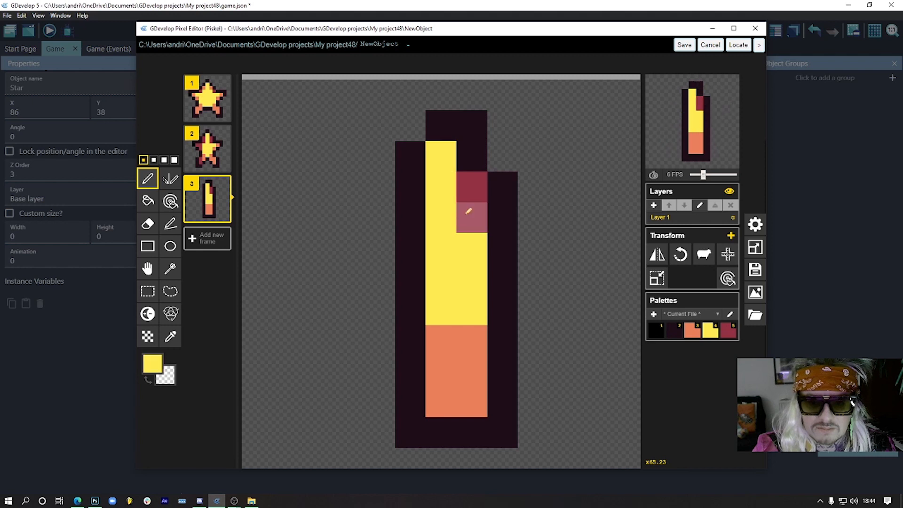
pyautogui.moveTo(452, 204); pyautogui.dragTo(483, 159)
pyautogui.keyDown('alt'); pyautogui.click(502, 188); pyautogui.keyUp('alt')
pyautogui.keyDown('alt'); pyautogui.click(455, 374); pyautogui.keyUp('alt')
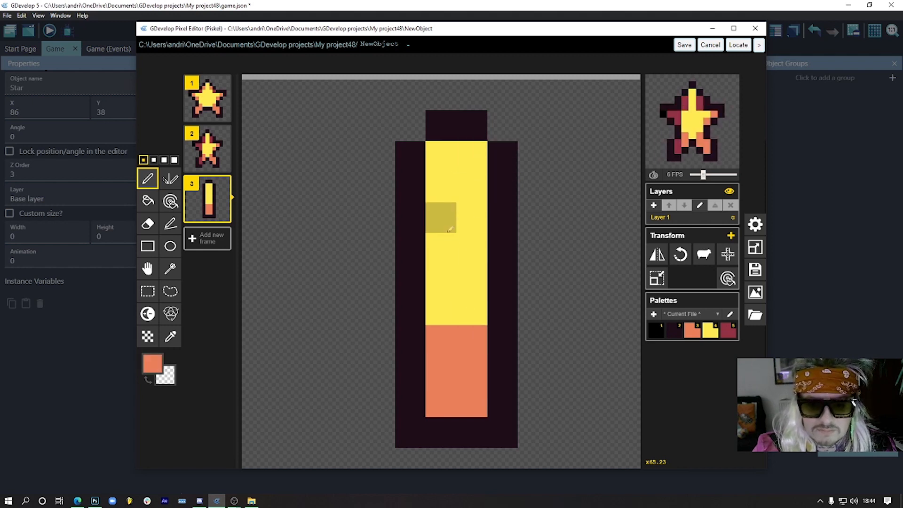
pyautogui.moveTo(440, 217); pyautogui.dragTo(471, 217)
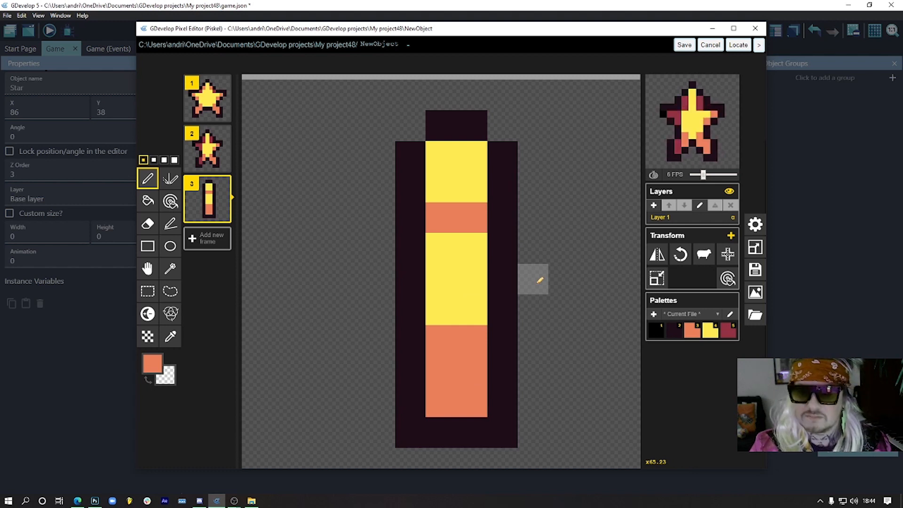
# Duplicate frame 2 as a new frame 3 and join the copied star's feet with a continuous dark outline.
pyautogui.click(223, 162)
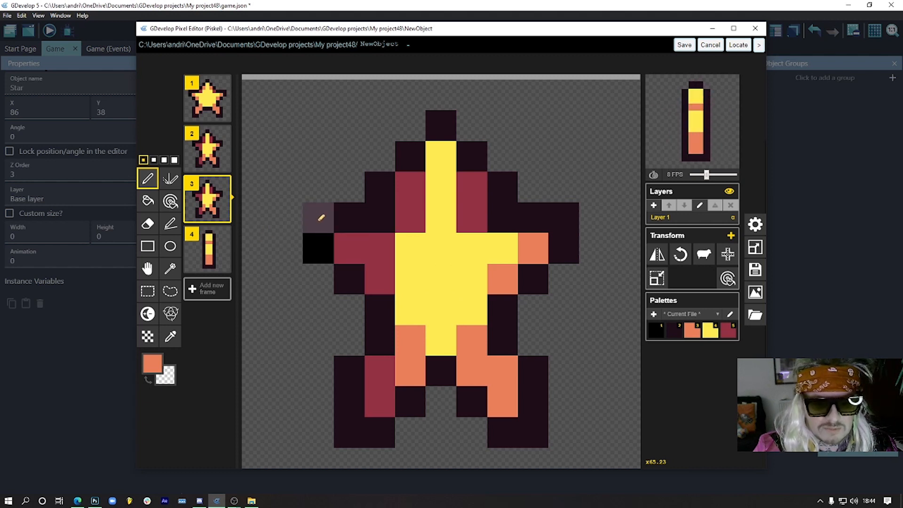
pyautogui.keyDown('alt'); pyautogui.click(379, 437); pyautogui.keyUp('alt')
pyautogui.click(394, 436)
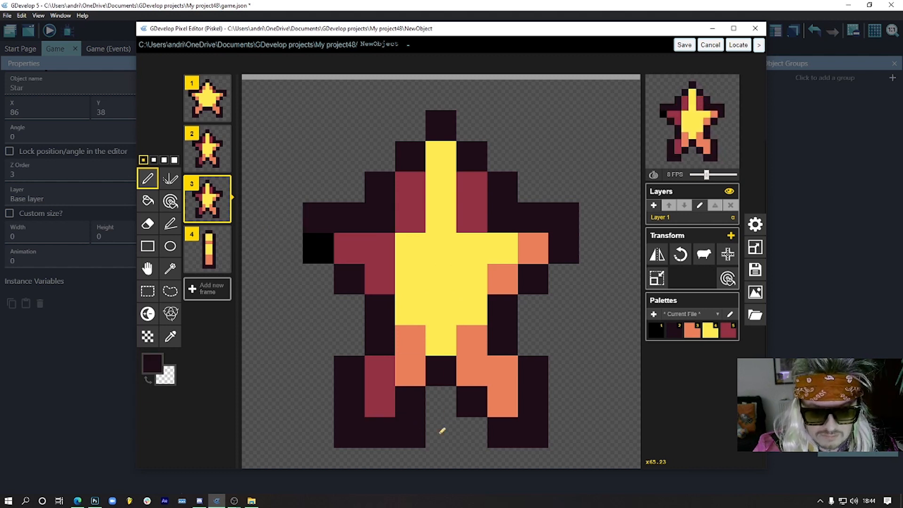
pyautogui.moveTo(442, 430); pyautogui.dragTo(460, 429)
# Erase the outermost columns on both sides of frame 3's star, leaving it five pixels wide.
pyautogui.moveTo(319, 217); pyautogui.dragTo(324, 247, button='right')
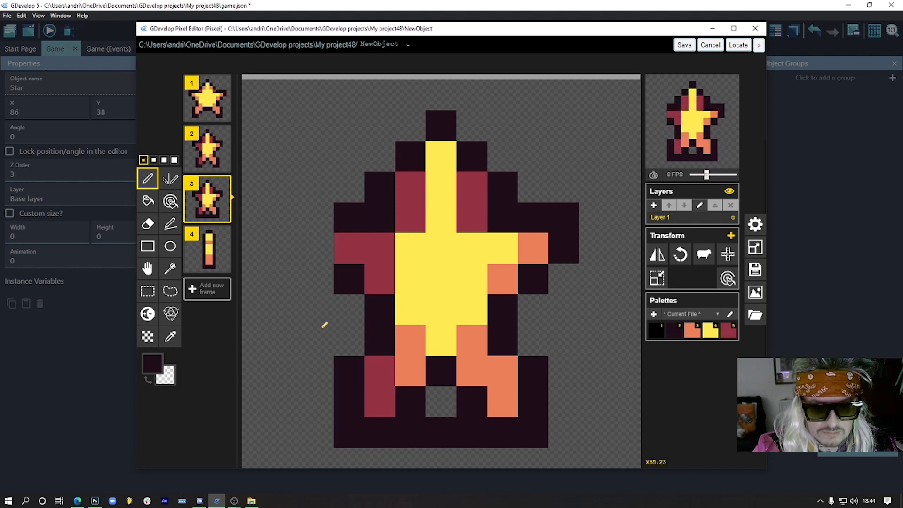
pyautogui.moveTo(336, 217)
pyautogui.mouseDown(button='right')
pyautogui.moveTo(347, 236)
pyautogui.moveTo(343, 439)
pyautogui.mouseUp(button='right')
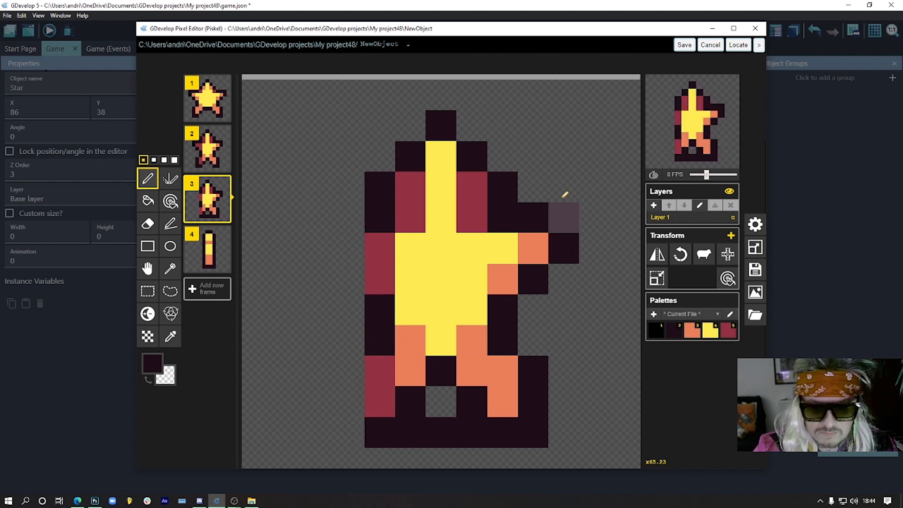
pyautogui.moveTo(565, 194); pyautogui.dragTo(534, 446, button='right')
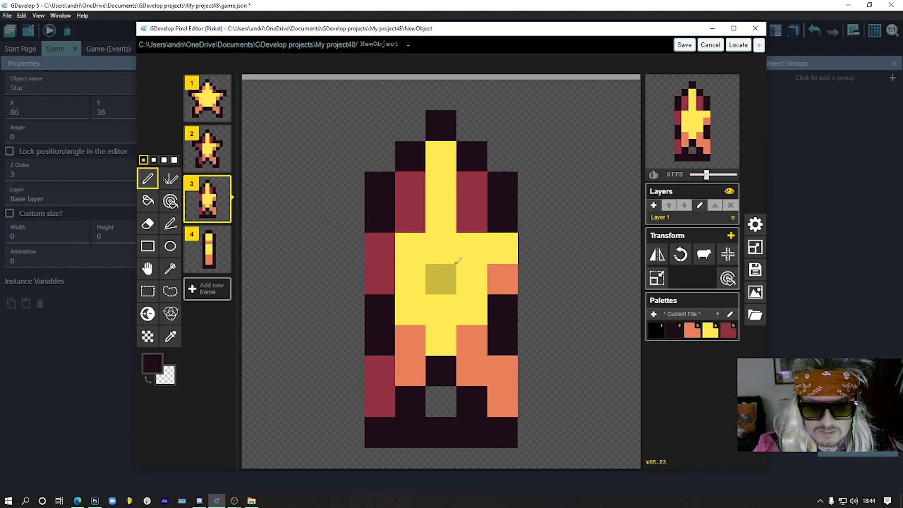
# Paint a maroon column down the left interior of frame 3's star and outline its left edge in dark.
pyautogui.keyDown('alt'); pyautogui.click(480, 348); pyautogui.keyUp('alt')
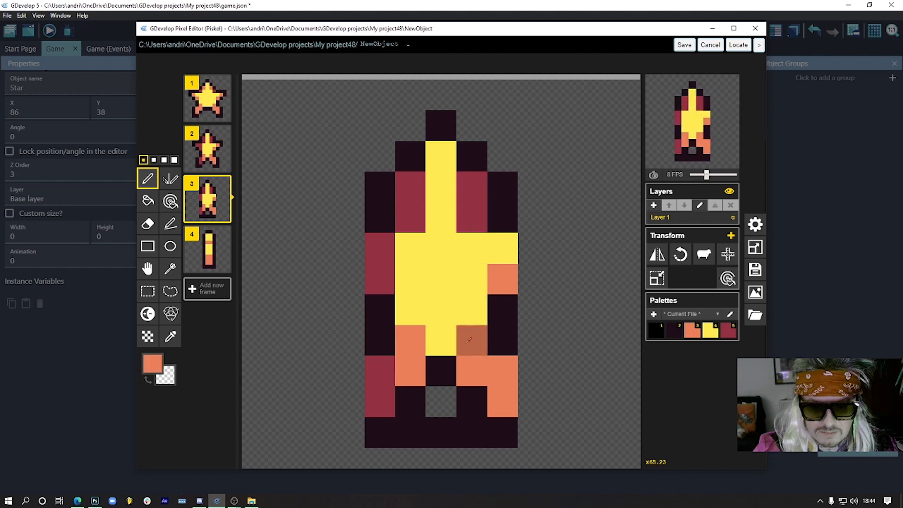
pyautogui.keyDown('alt'); pyautogui.click(411, 188); pyautogui.keyUp('alt')
pyautogui.moveTo(410, 188); pyautogui.dragTo(418, 397)
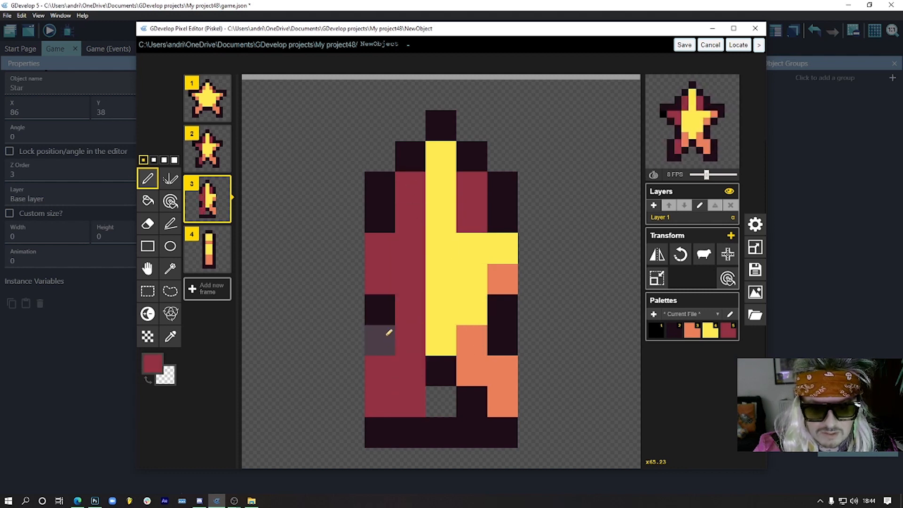
pyautogui.keyDown('alt'); pyautogui.click(387, 224); pyautogui.keyUp('alt')
pyautogui.moveTo(388, 223); pyautogui.dragTo(377, 417)
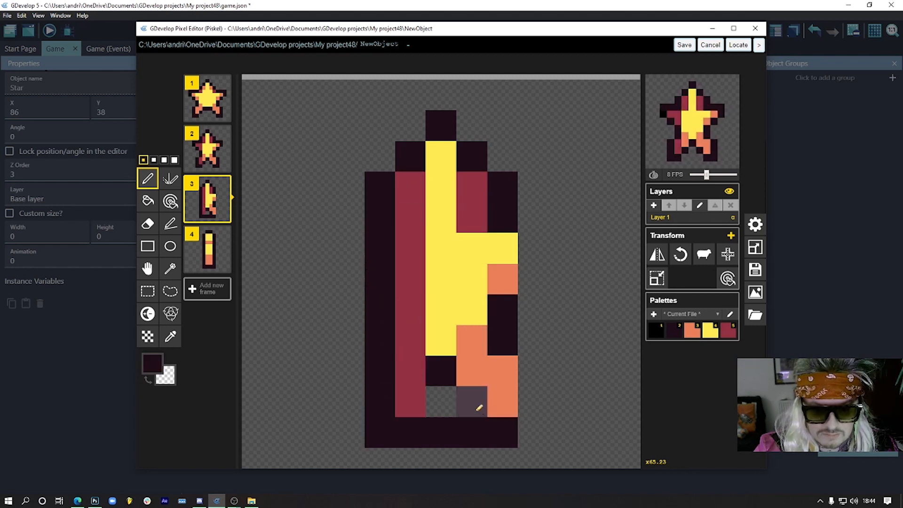
# Paint an orange band below the yellow centre of frame 3's star and draw a dark outline down its right edge.
pyautogui.keyDown('alt'); pyautogui.click(448, 331); pyautogui.keyUp('alt')
pyautogui.keyDown('alt'); pyautogui.click(470, 365); pyautogui.keyUp('alt')
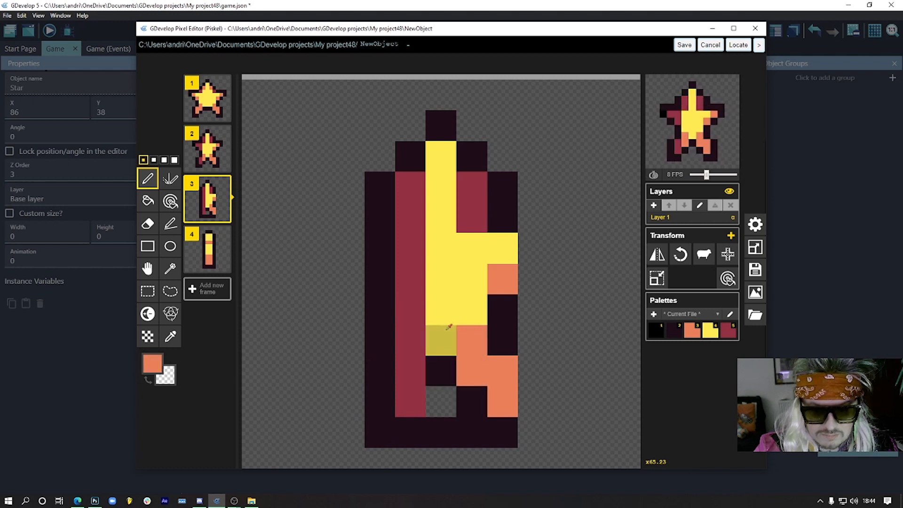
pyautogui.moveTo(444, 311); pyautogui.dragTo(487, 314)
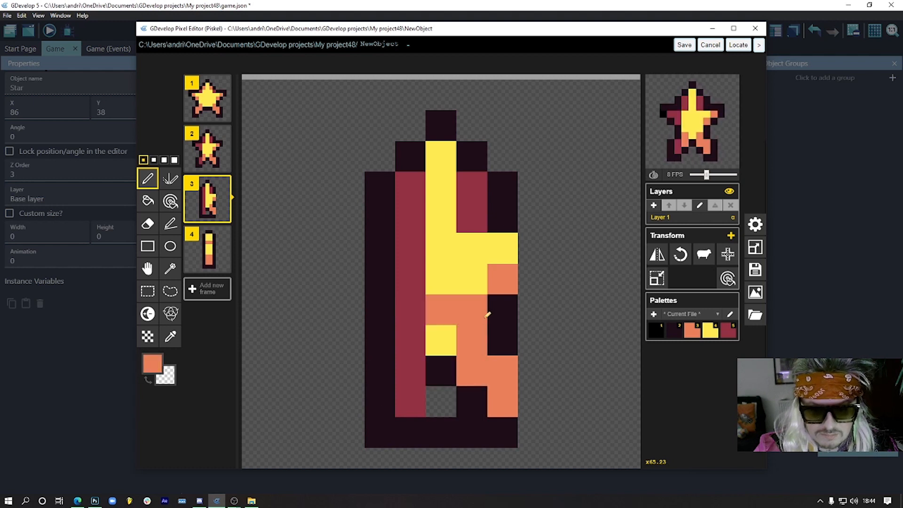
pyautogui.keyDown('alt'); pyautogui.click(470, 279); pyautogui.keyUp('alt')
pyautogui.keyDown('alt'); pyautogui.click(496, 205); pyautogui.keyUp('alt')
pyautogui.moveTo(495, 205)
pyautogui.mouseDown()
pyautogui.moveTo(520, 327)
pyautogui.moveTo(503, 417)
pyautogui.mouseUp()
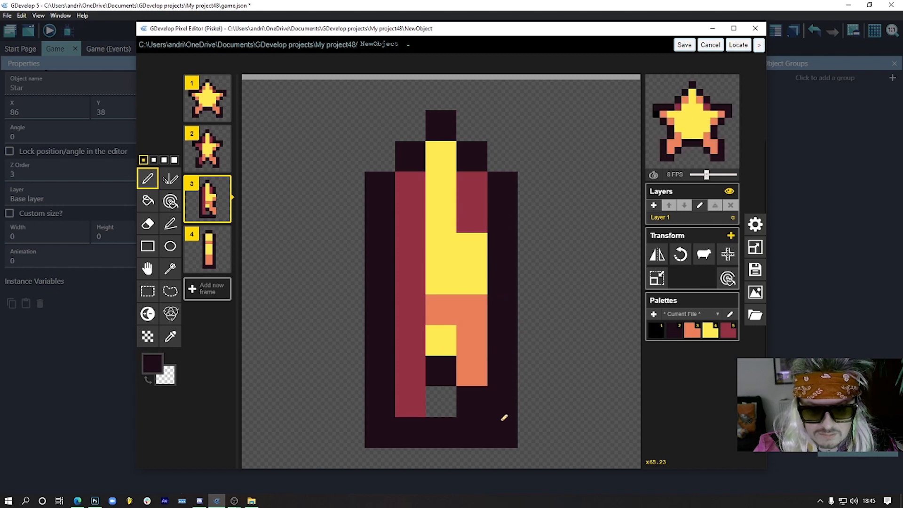
# Fill the lower interior of frame 3's star, completing the two-row orange band and painting the area beneath it yellow.
pyautogui.keyDown('alt'); pyautogui.click(436, 346); pyautogui.keyUp('alt')
pyautogui.keyDown('alt'); pyautogui.click(471, 340); pyautogui.keyUp('alt')
pyautogui.click(441, 340)
pyautogui.keyDown('alt'); pyautogui.click(470, 280); pyautogui.keyUp('alt')
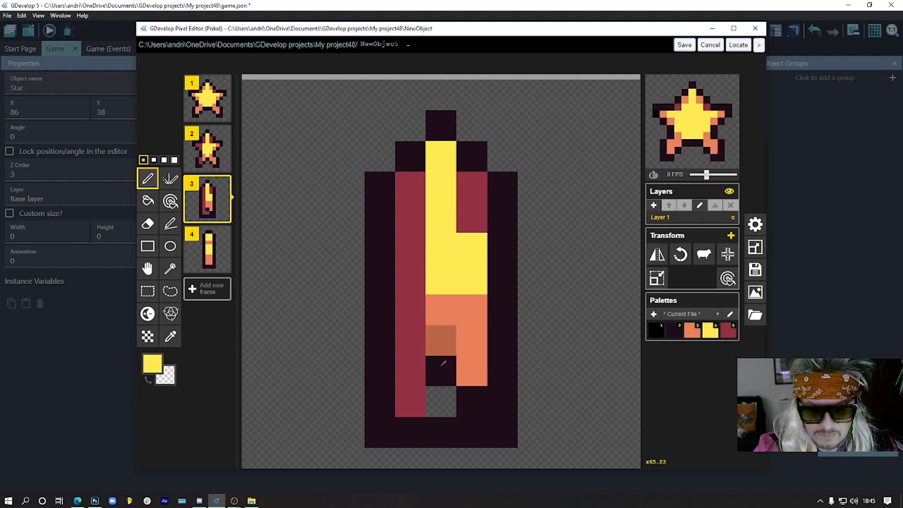
pyautogui.moveTo(438, 371)
pyautogui.mouseDown()
pyautogui.moveTo(471, 376)
pyautogui.moveTo(440, 403)
pyautogui.mouseUp()
pyautogui.keyDown('alt'); pyautogui.click(440, 340); pyautogui.keyUp('alt')
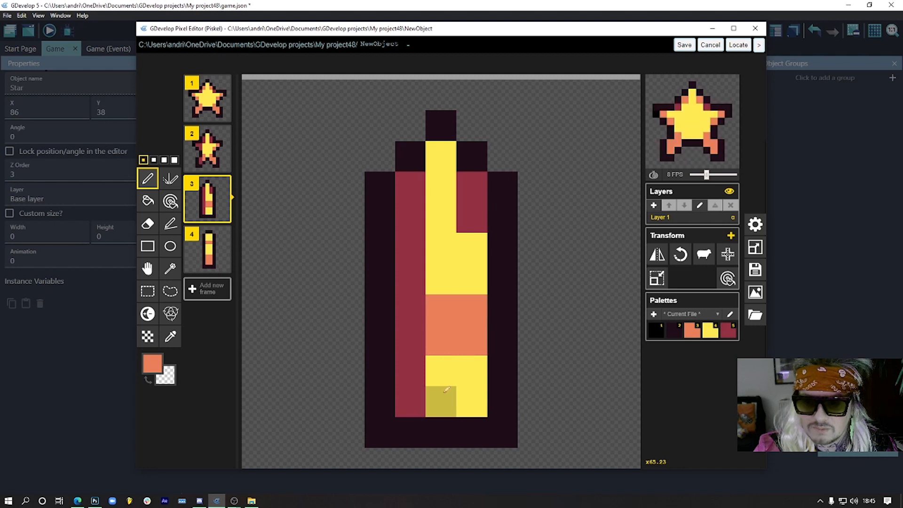
# Narrow frame 4's star to three pixels by cutting its right part and placing it one pixel further left.
pyautogui.moveTo(711, 96)
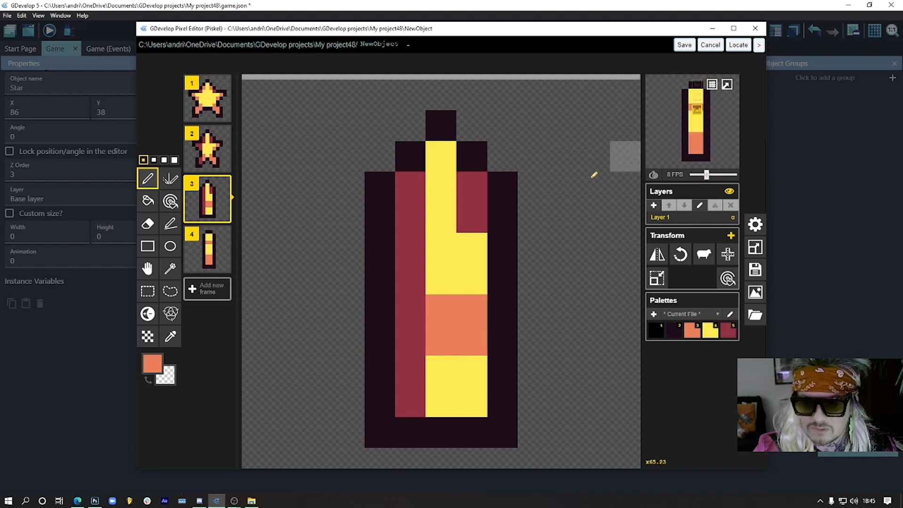
pyautogui.click(209, 258)
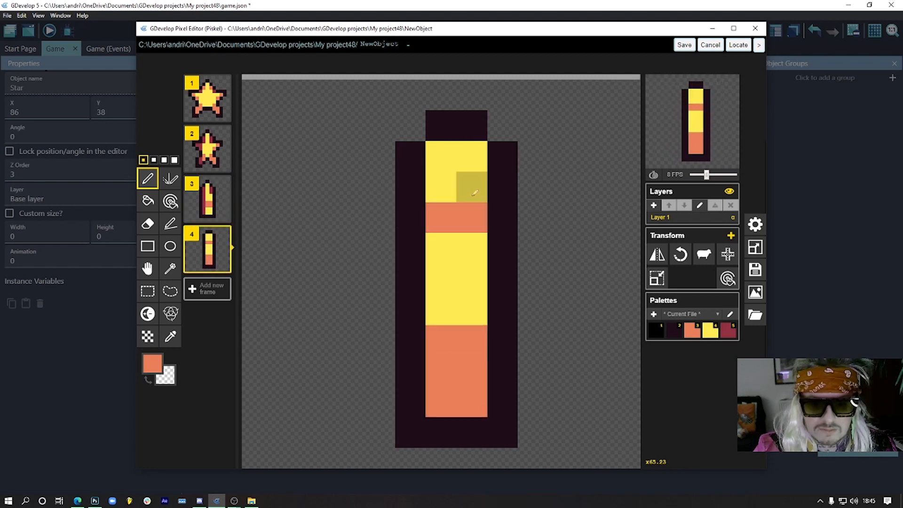
pyautogui.click(147, 291)
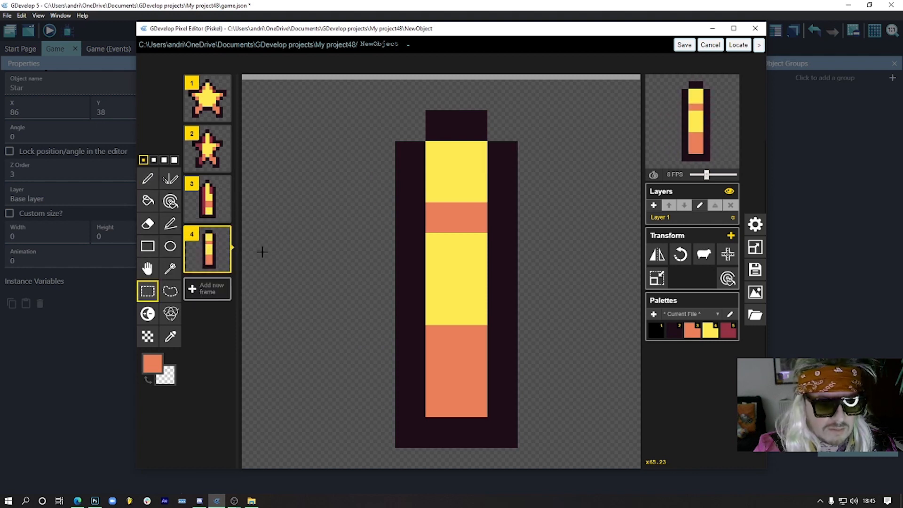
pyautogui.moveTo(564, 92); pyautogui.dragTo(479, 466)
pyautogui.hotkey('ctrl', 'x')
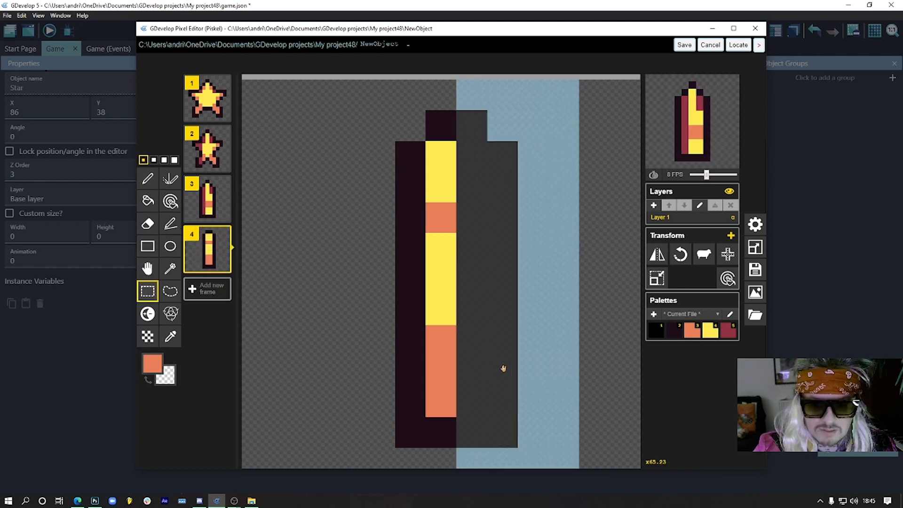
pyautogui.moveTo(490, 369); pyautogui.dragTo(481, 369)
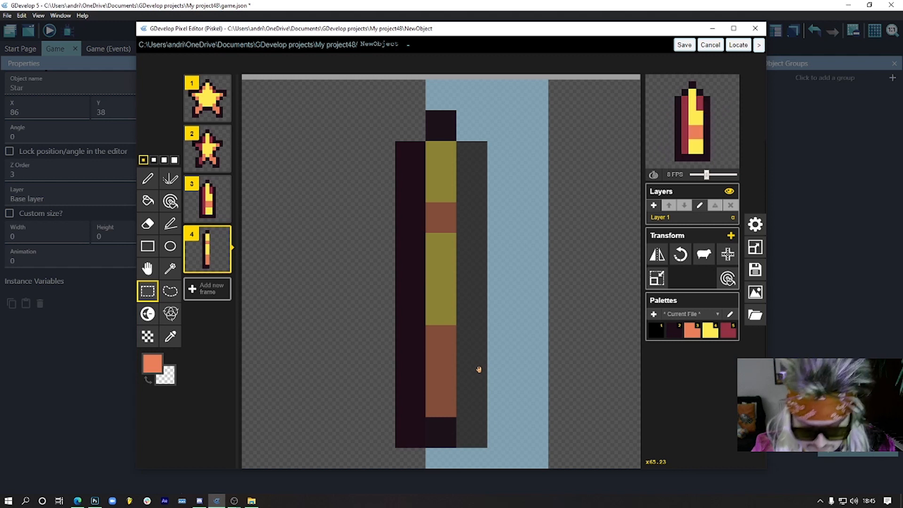
pyautogui.press('Return')
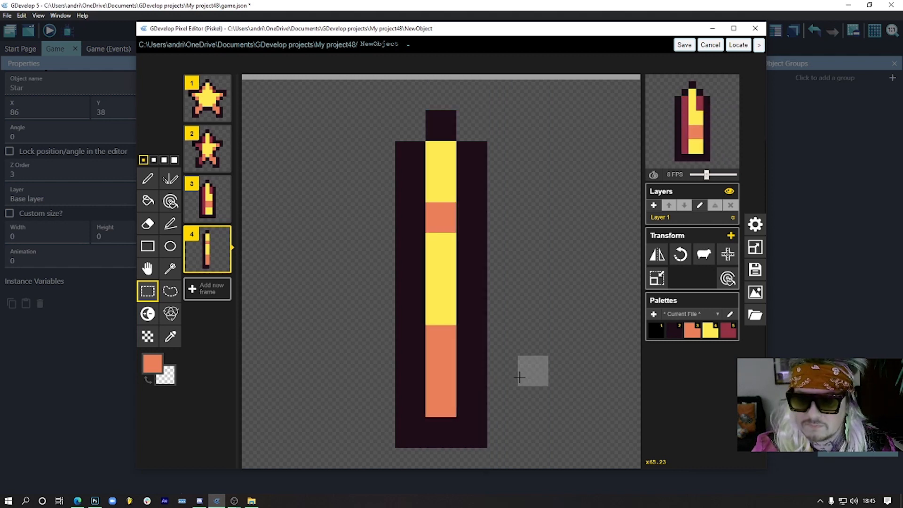
# Extend frame 3's dark outline one pixel down on both sides of the tip and erase the outer shoulder corners.
pyautogui.click(208, 200)
pyautogui.click(148, 178)
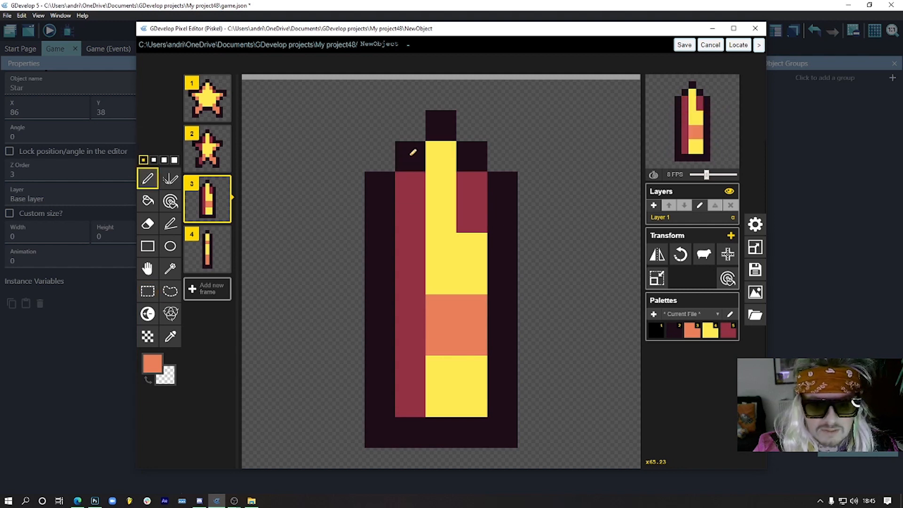
pyautogui.keyDown('alt'); pyautogui.click(411, 156); pyautogui.keyUp('alt')
pyautogui.click(405, 180)
pyautogui.click(465, 182)
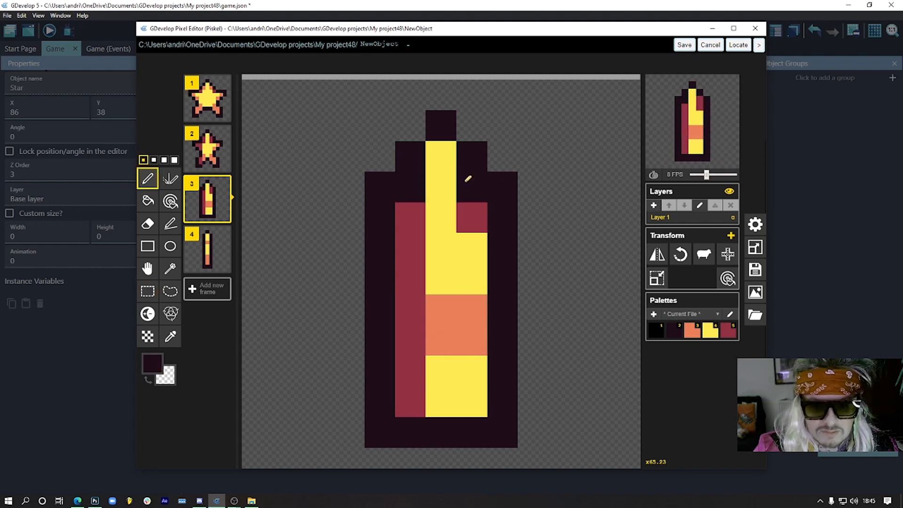
pyautogui.rightClick(377, 187)
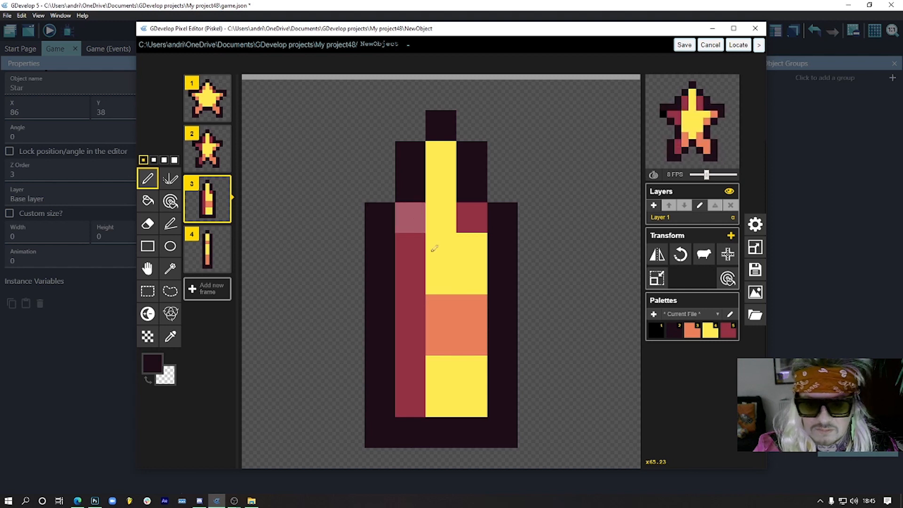
# Colour the topmost interior pixel of the star orange in frames 3 and 4.
pyautogui.keyDown('alt'); pyautogui.click(472, 313); pyautogui.keyUp('alt')
pyautogui.click(445, 149)
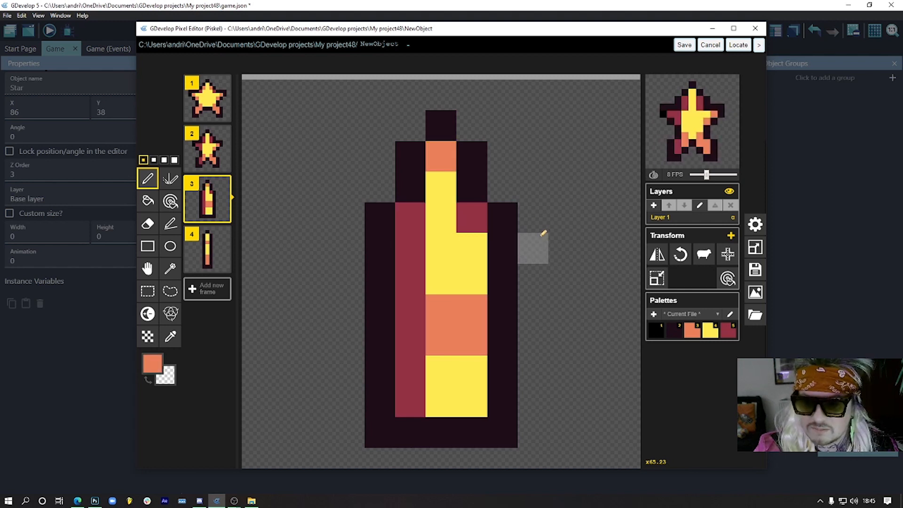
pyautogui.keyDown('alt'); pyautogui.click(446, 193); pyautogui.keyUp('alt')
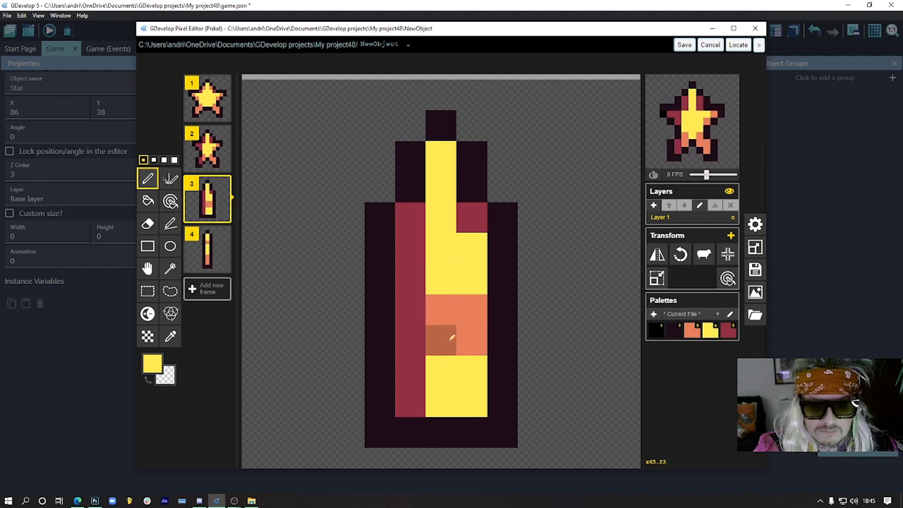
pyautogui.press('3')
pyautogui.click(443, 159)
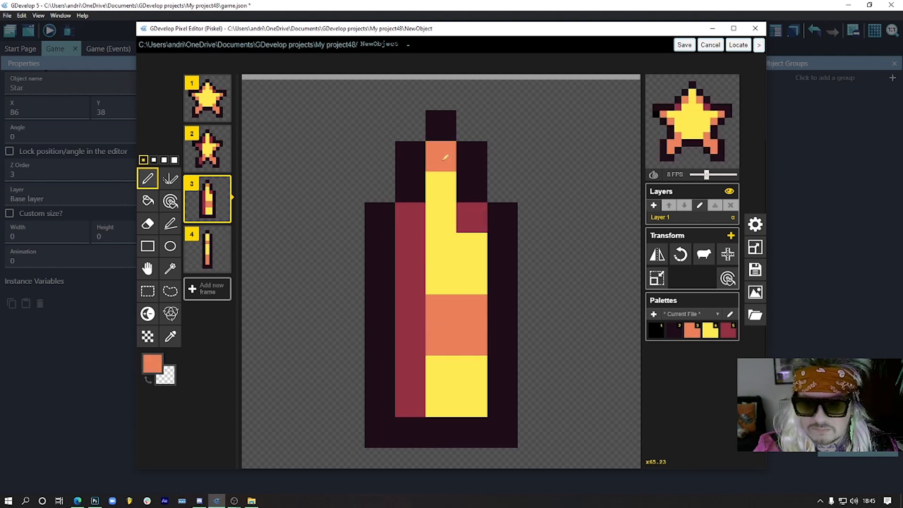
pyautogui.click(207, 249)
pyautogui.click(444, 162)
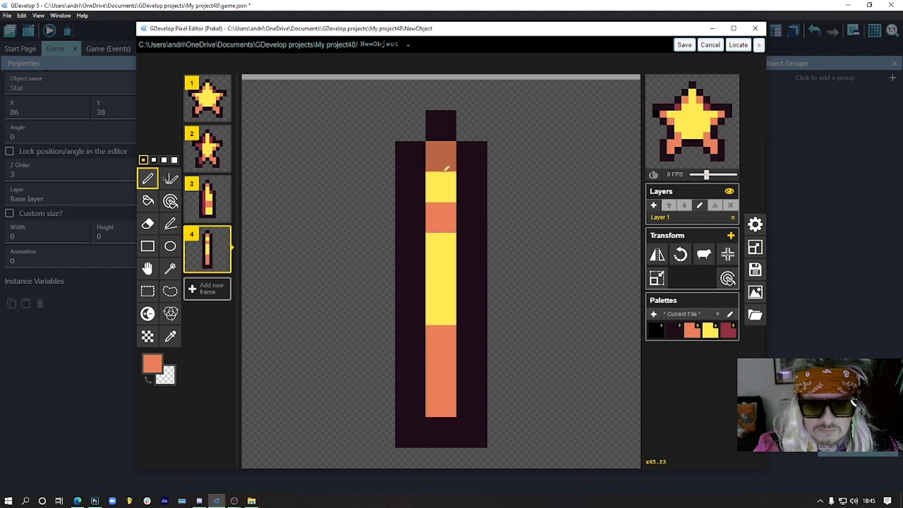
pyautogui.click(445, 170)
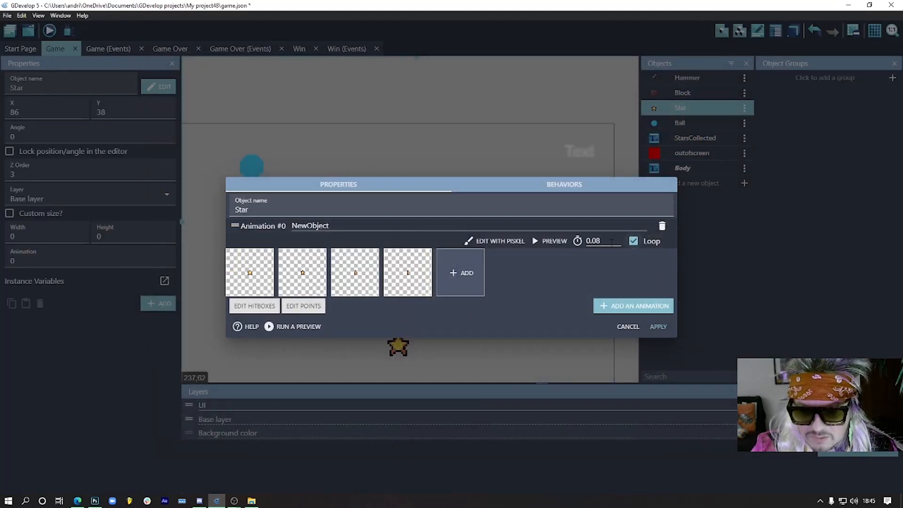
# Preview the Star animation, set its time between frames to 0.1, and preview it again.
pyautogui.click(550, 240)
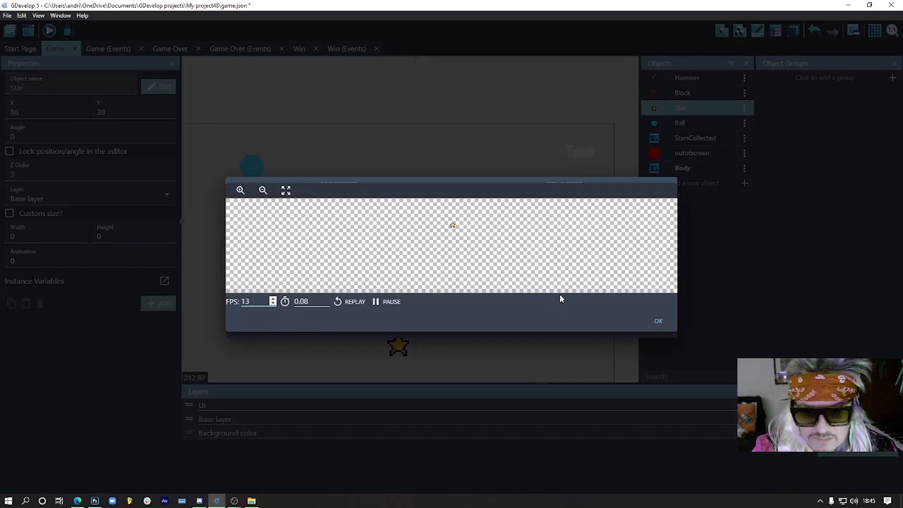
pyautogui.click(657, 321)
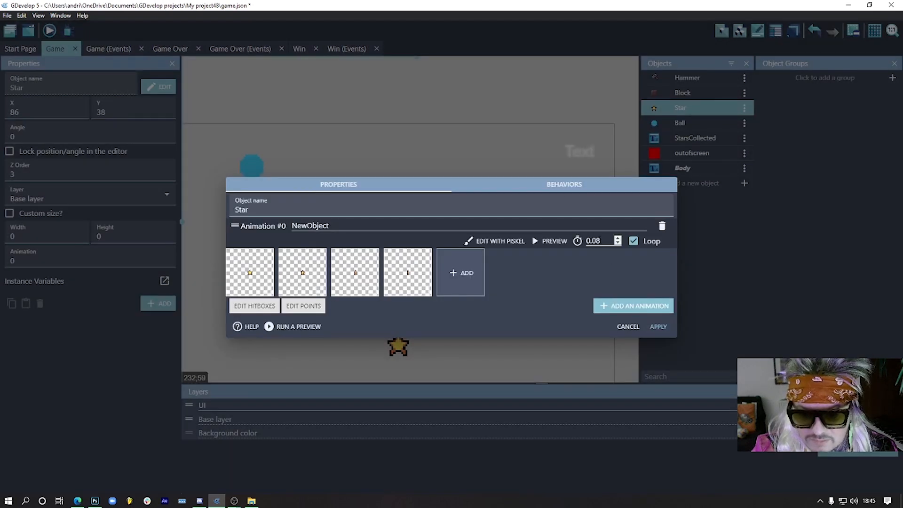
pyautogui.doubleClick(592, 241)
pyautogui.write('1.2')
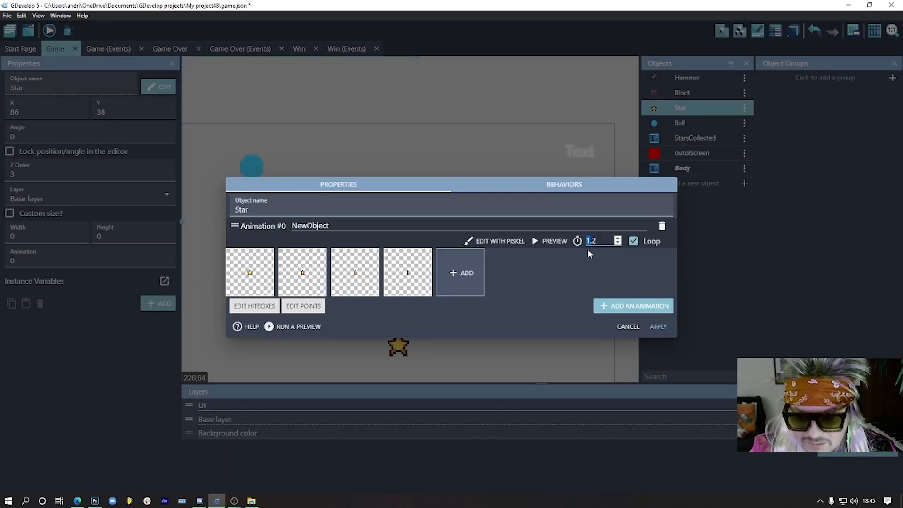
pyautogui.write('0.1')
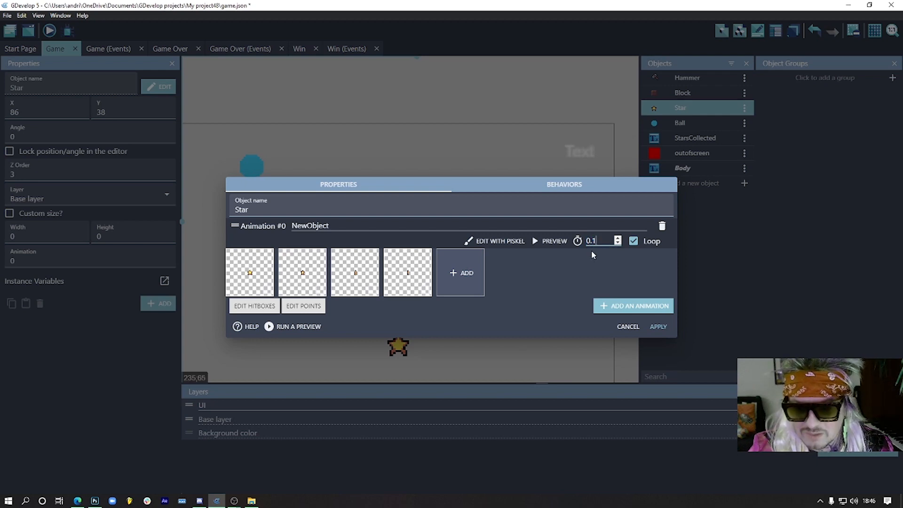
pyautogui.click(549, 241)
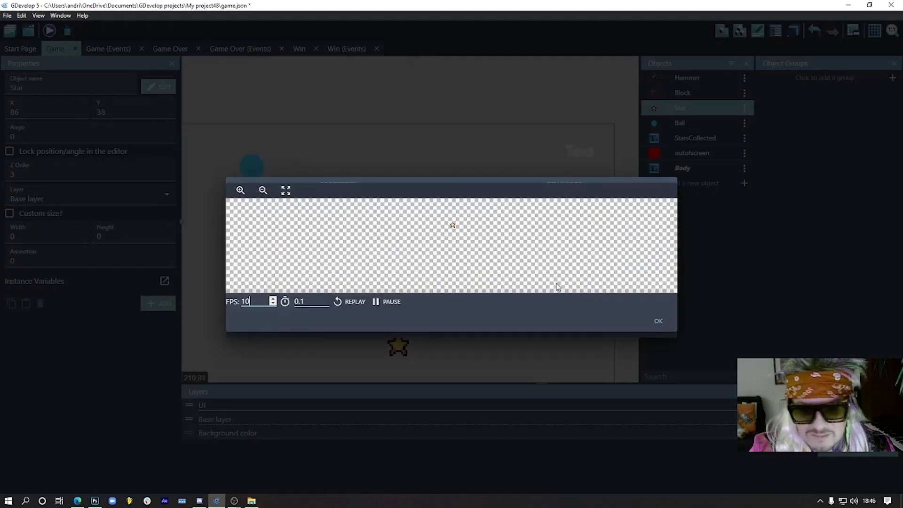
pyautogui.click(643, 324)
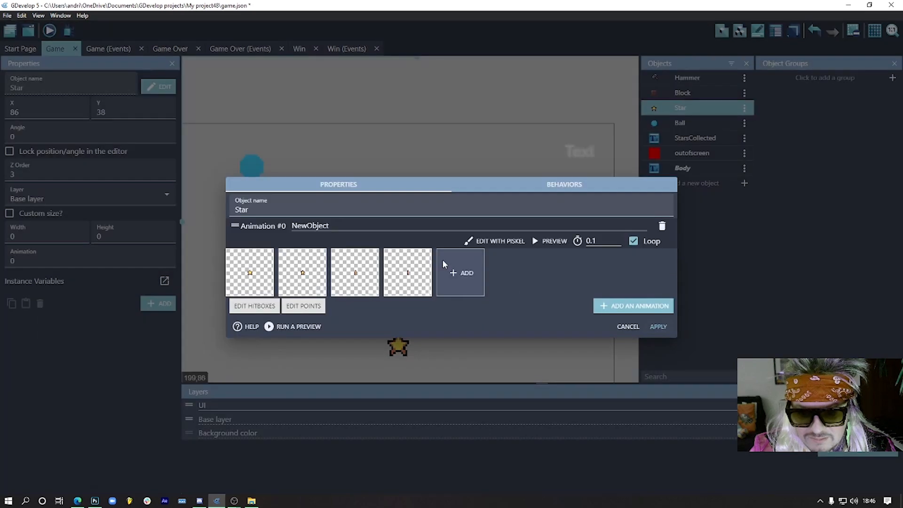
pyautogui.click(662, 321)
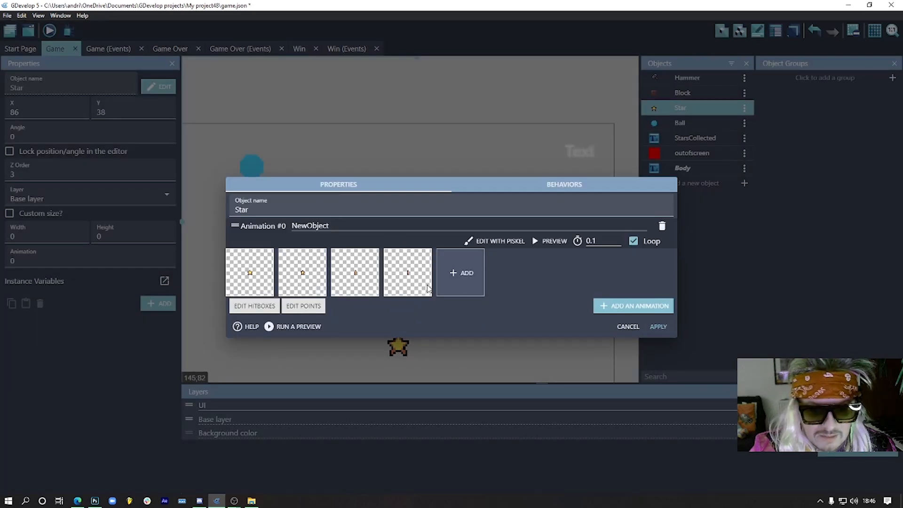
# Duplicate frame 3 of the Star animation, move the copy to the end after frame 4 and mirror it horizontally.
pyautogui.click(497, 242)
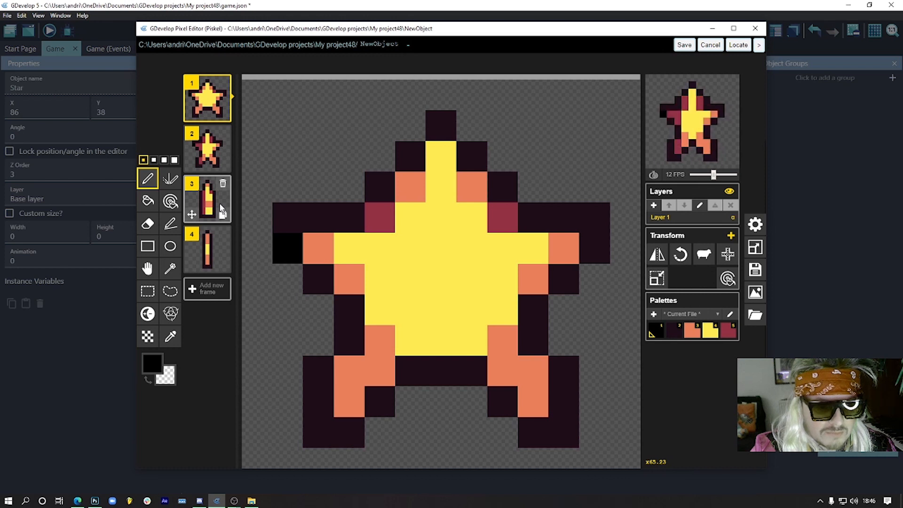
pyautogui.click(223, 215)
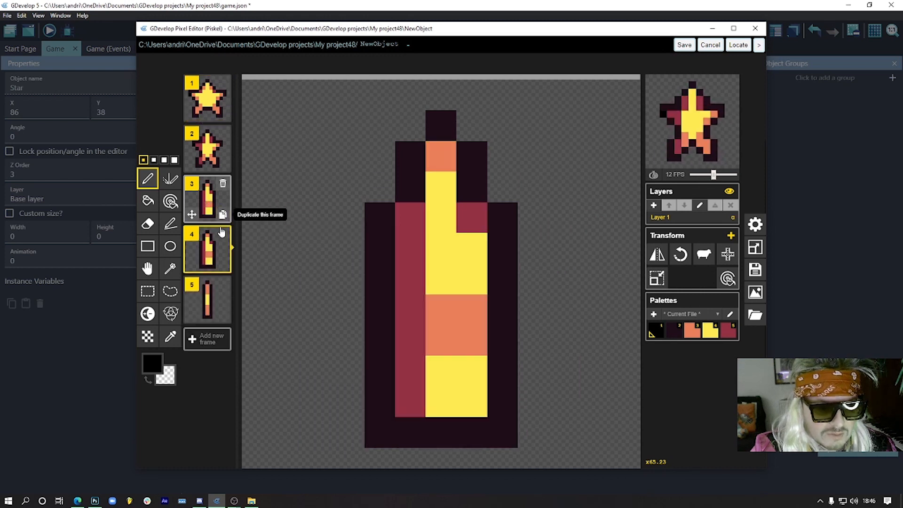
pyautogui.moveTo(210, 245); pyautogui.dragTo(211, 308)
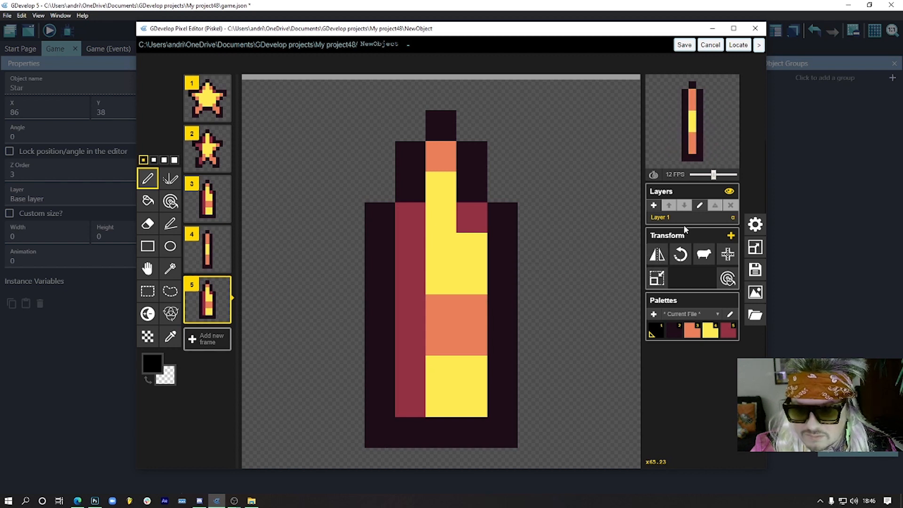
pyautogui.click(659, 255)
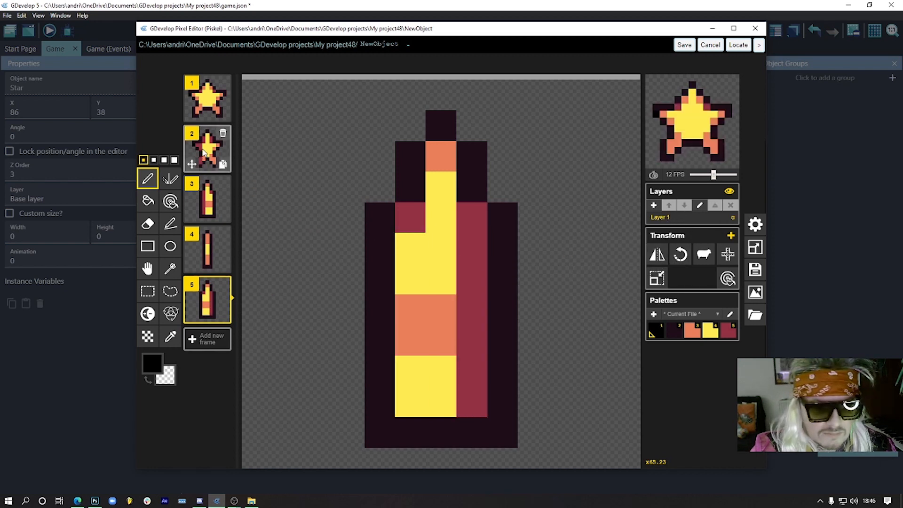
# Duplicate frame 2 to the end as frame 6, mirror it horizontally, and save and apply the Star animation.
pyautogui.click(223, 165)
pyautogui.moveTo(213, 193); pyautogui.dragTo(208, 351)
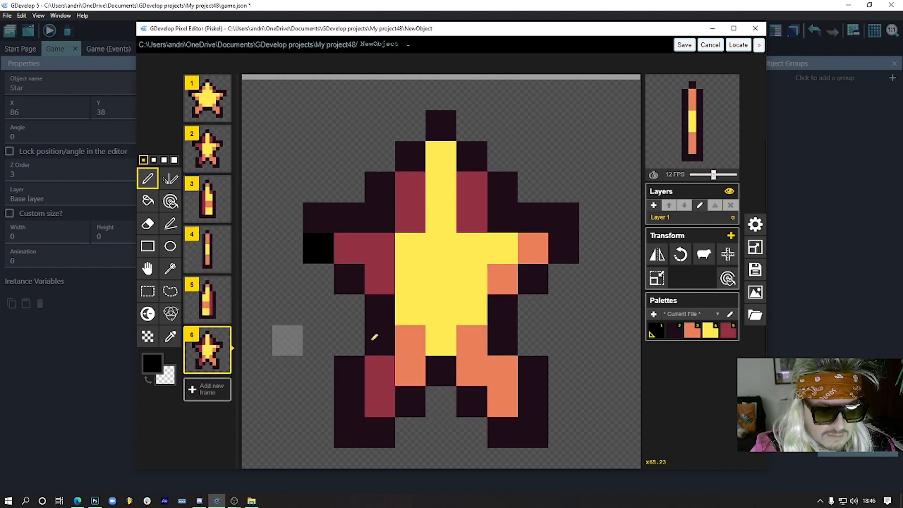
pyautogui.click(661, 254)
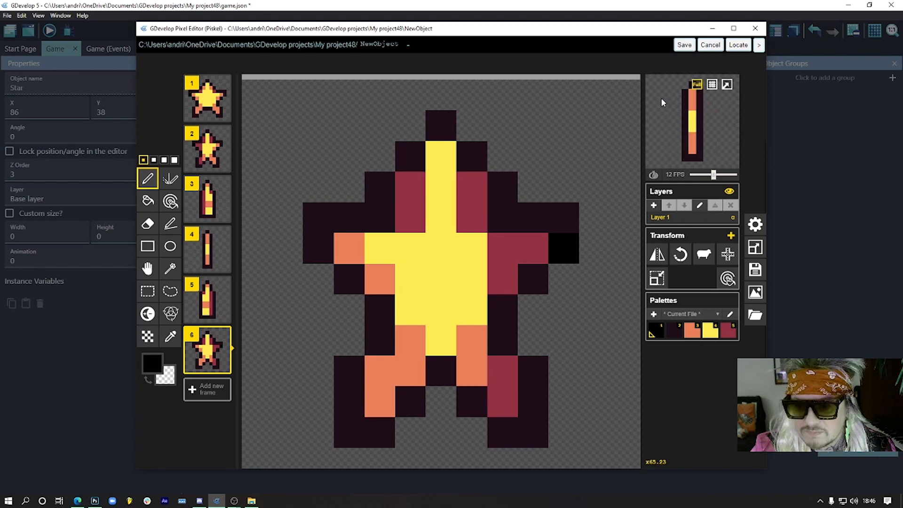
pyautogui.click(684, 45)
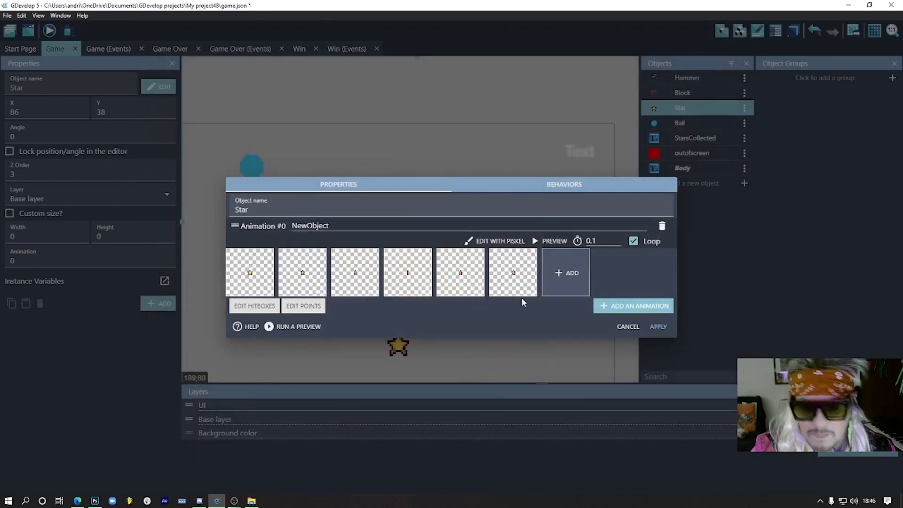
pyautogui.click(658, 326)
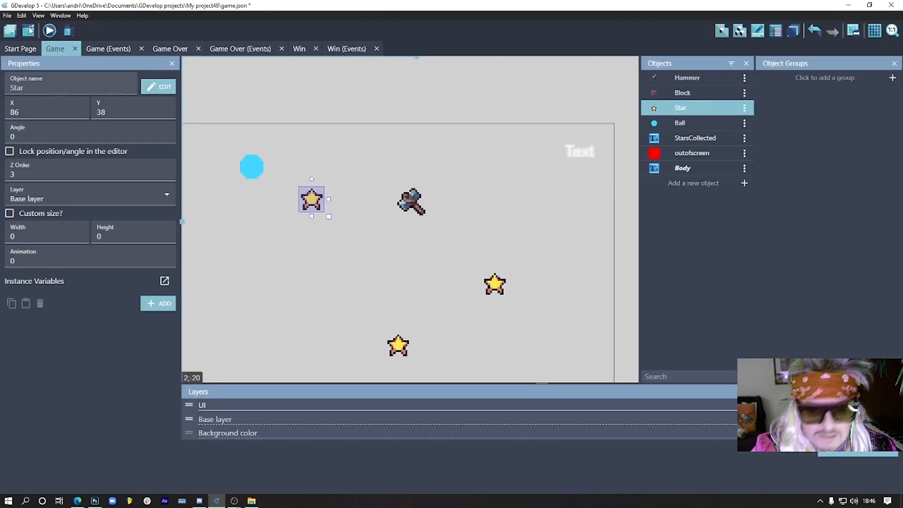
# Preview the game to check the spinning stars while moving the hammer, and close the preview.
pyautogui.click(49, 30)
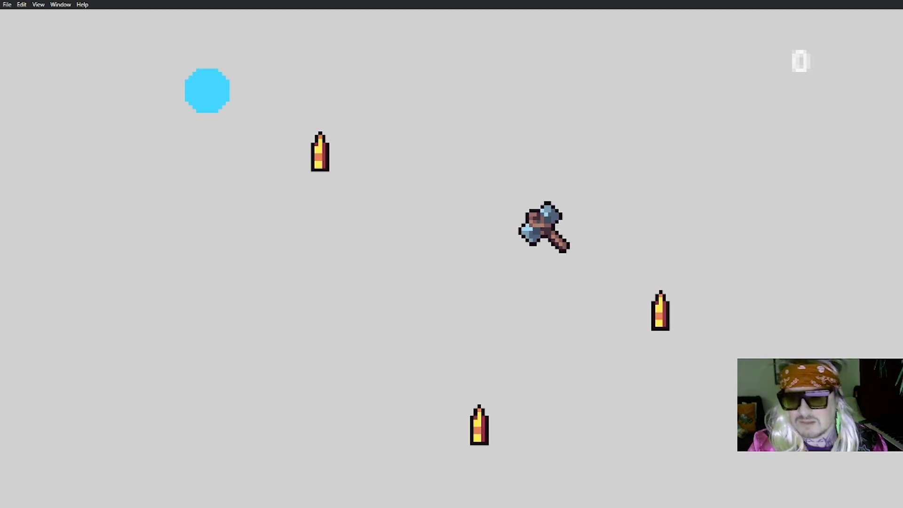
pyautogui.moveTo(148, 105)
pyautogui.mouseDown()
pyautogui.moveTo(451, 288)
pyautogui.moveTo(641, 359)
pyautogui.mouseUp()
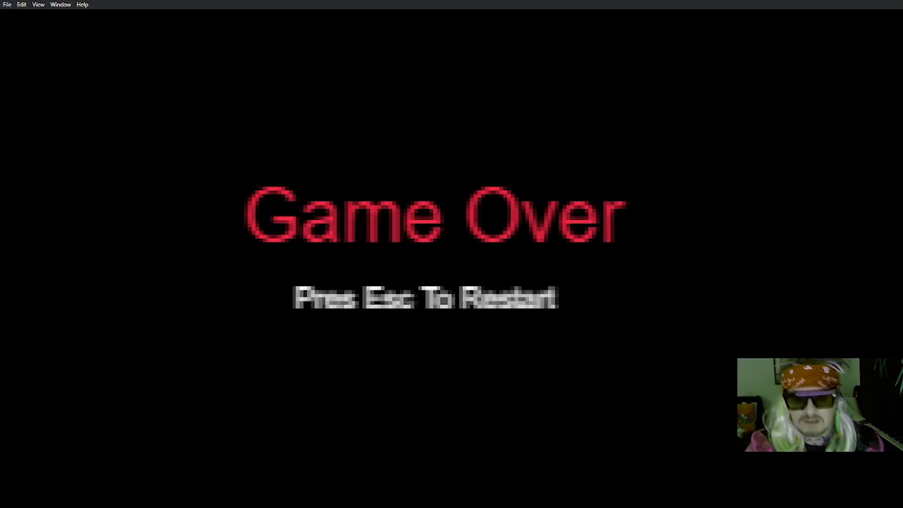
pyautogui.click(66, 5)
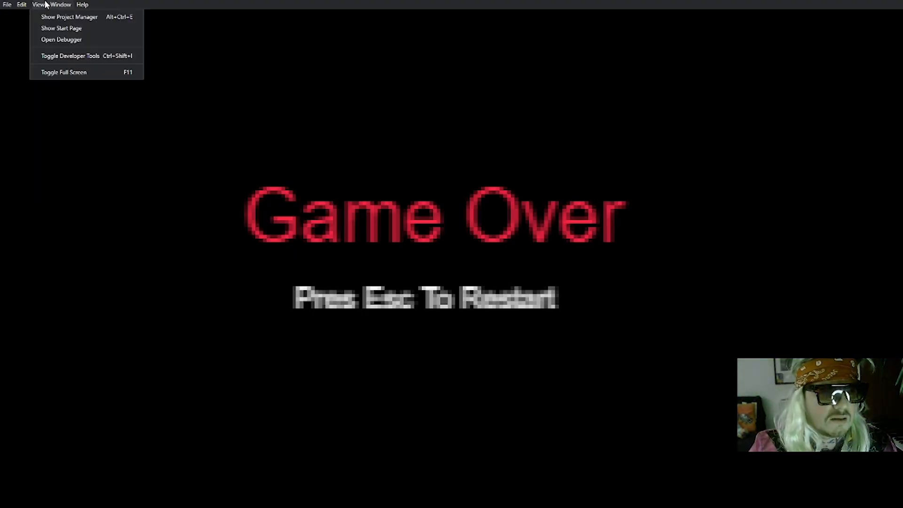
pyautogui.click(71, 72)
pyautogui.click(510, 323)
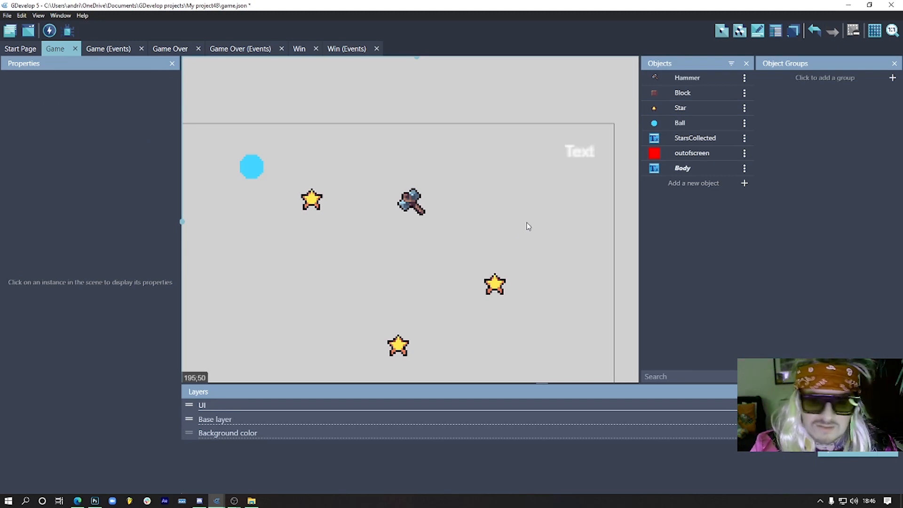
# Add a new Particles emitter object from scratch and set its particles start color to 33FFDB.
pyautogui.click(711, 185)
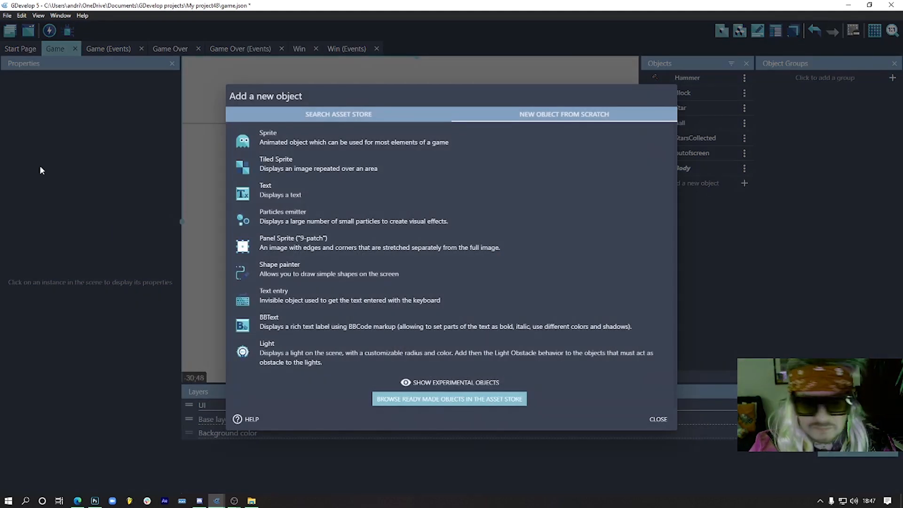
pyautogui.click(309, 227)
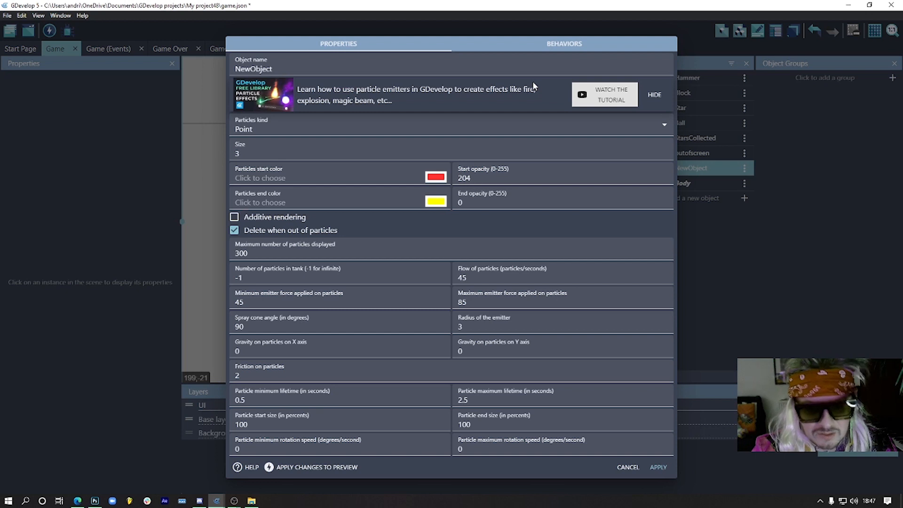
pyautogui.click(437, 178)
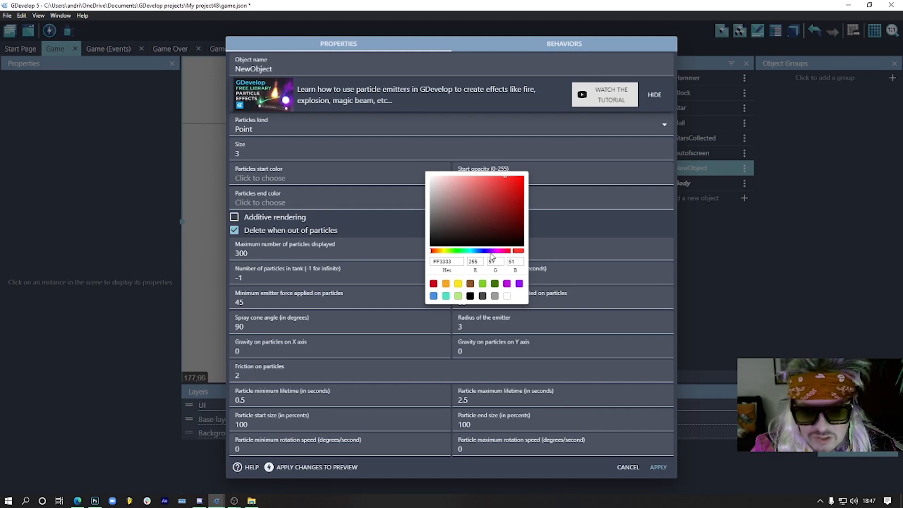
pyautogui.moveTo(486, 253); pyautogui.dragTo(467, 253)
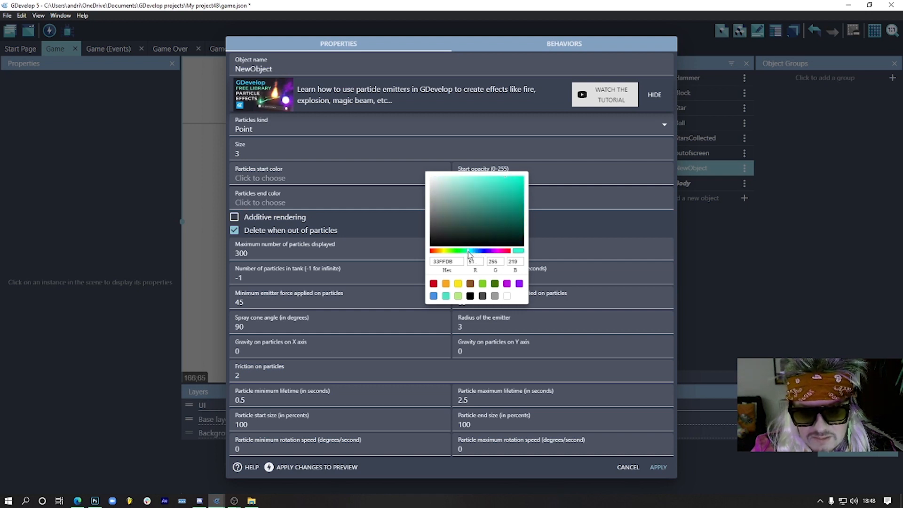
pyautogui.click(566, 227)
# Set the particles end color to A300FF and enable additive rendering.
pyautogui.click(436, 203)
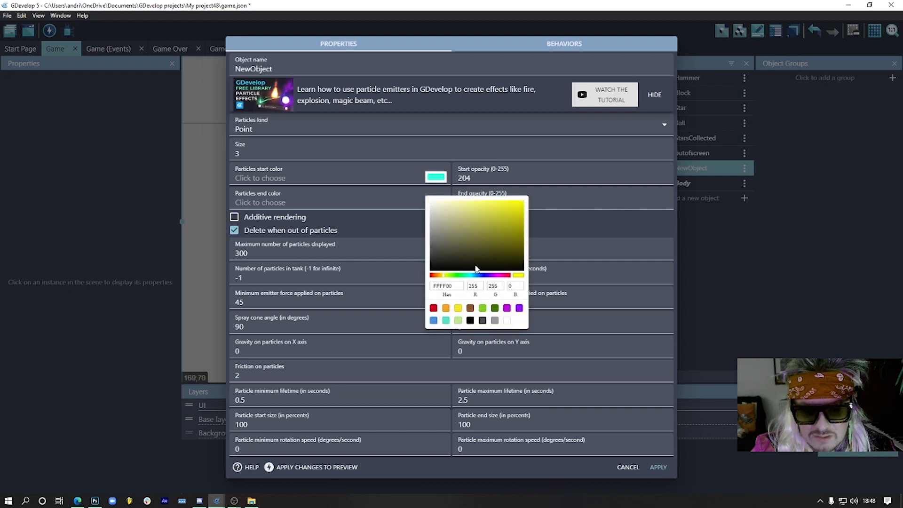
pyautogui.moveTo(494, 276); pyautogui.dragTo(494, 280)
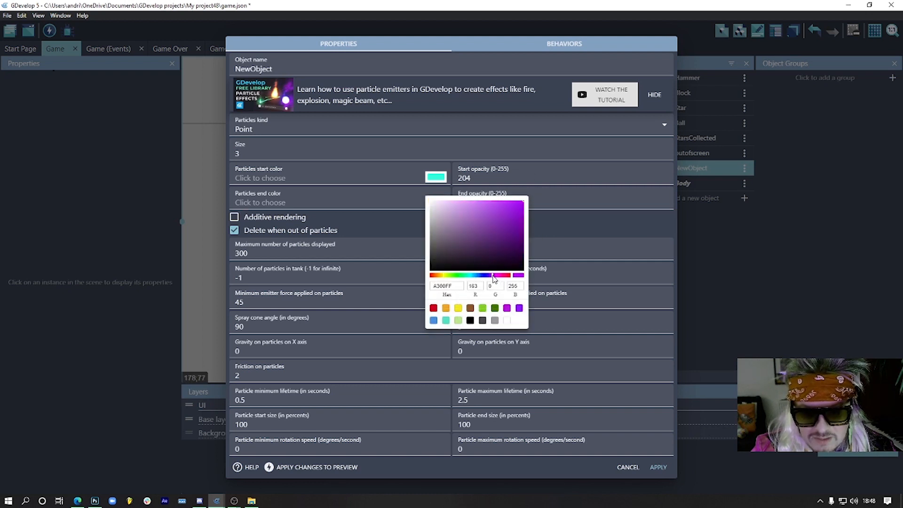
pyautogui.click(559, 227)
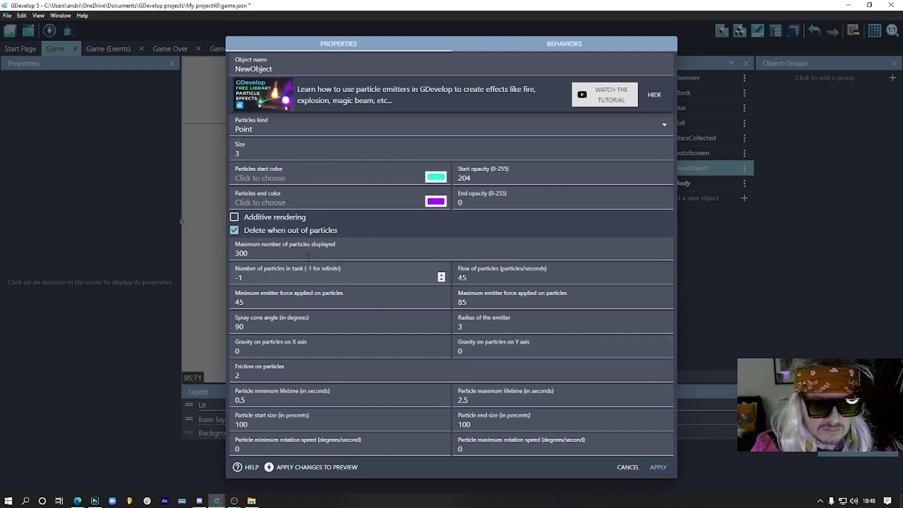
pyautogui.click(234, 216)
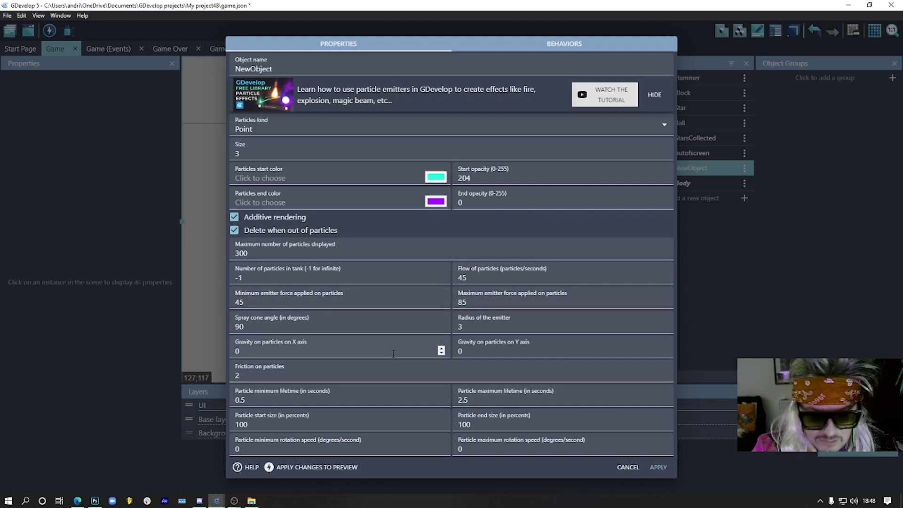
pyautogui.moveTo(244, 154); pyautogui.dragTo(224, 183)
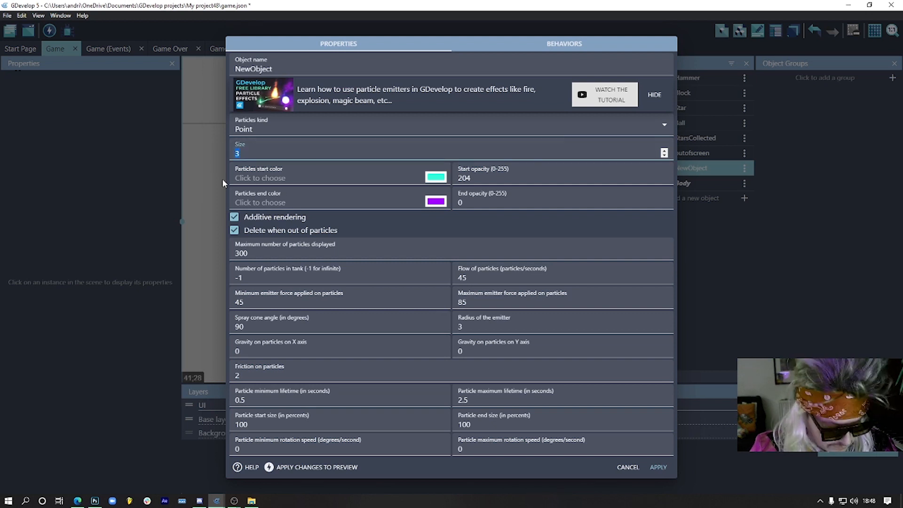
pyautogui.write('1')
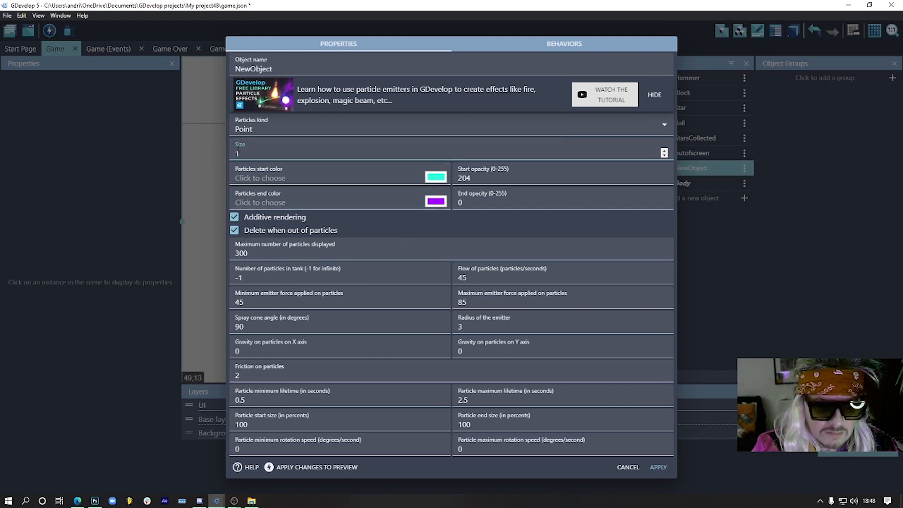
pyautogui.moveTo(231, 153); pyautogui.dragTo(255, 167)
pyautogui.write('3')
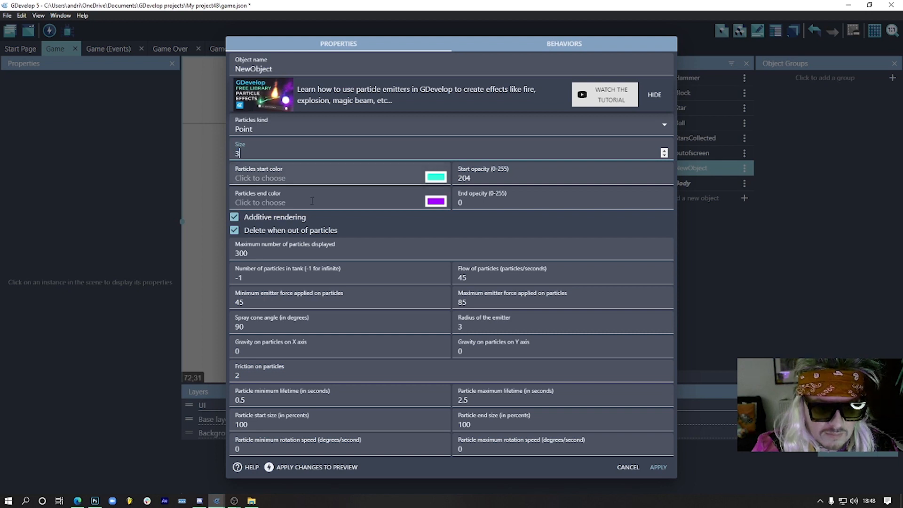
pyautogui.click(398, 231)
pyautogui.click(243, 232)
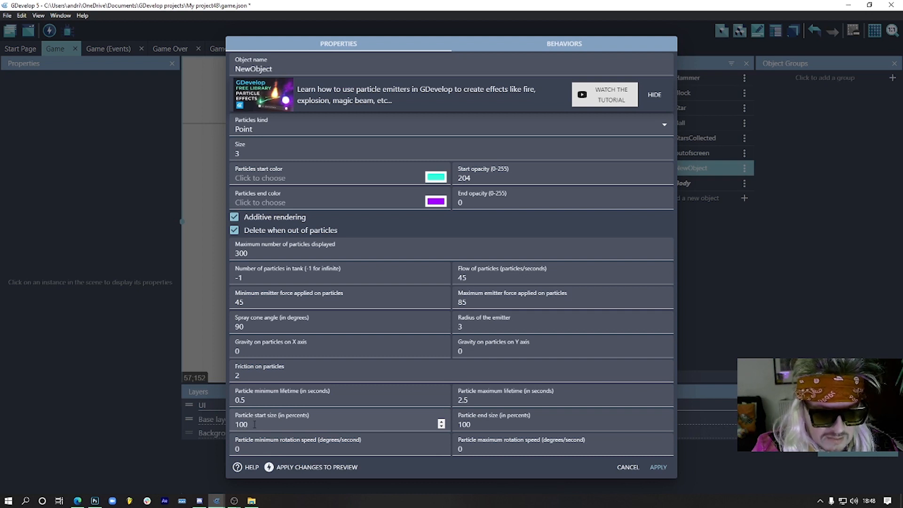
# Set the particle end size to 0 percent and rename the emitter object as Trail.
pyautogui.moveTo(472, 423); pyautogui.dragTo(455, 423)
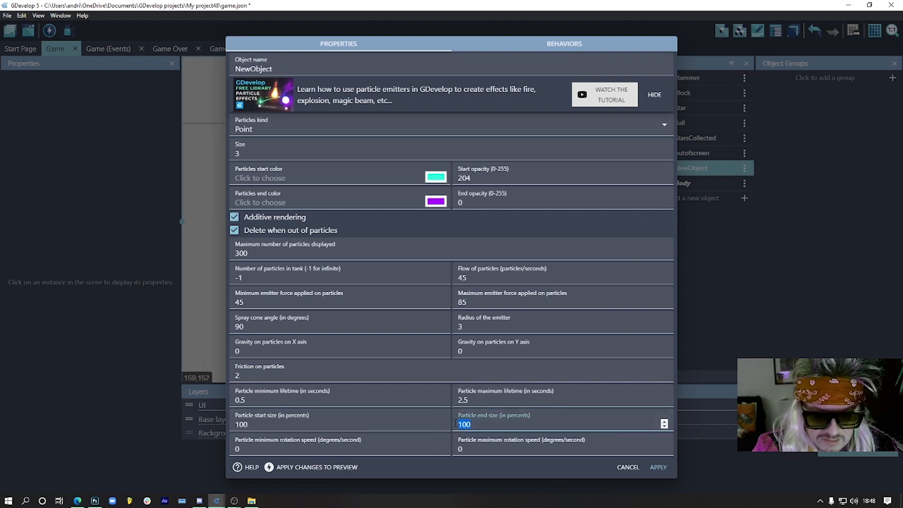
pyautogui.write('0')
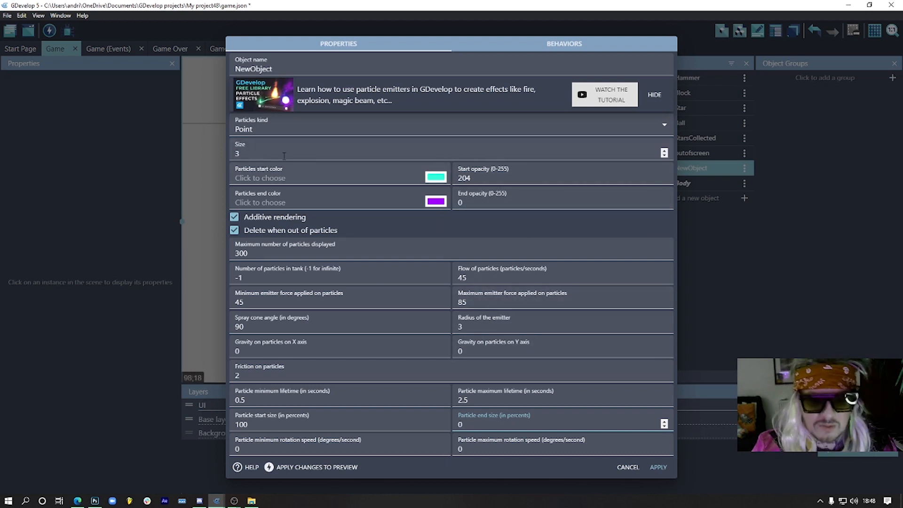
pyautogui.click(654, 470)
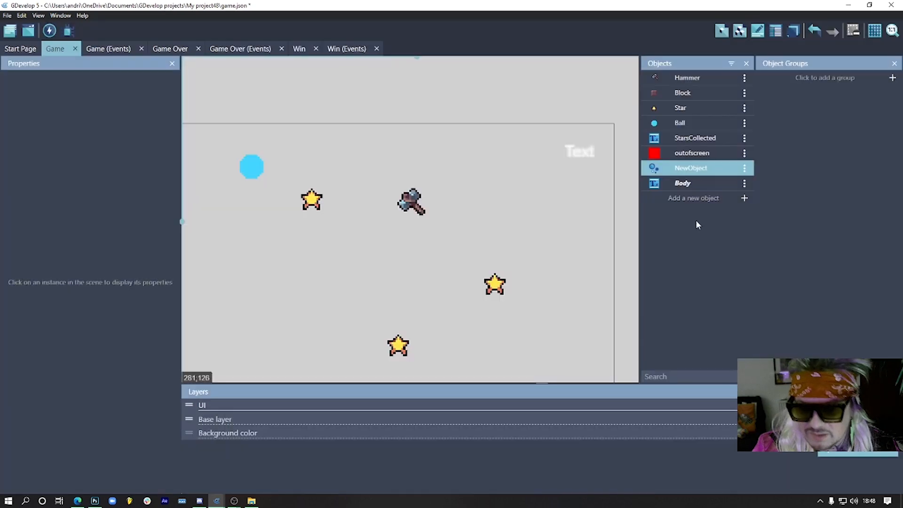
pyautogui.doubleClick(692, 167)
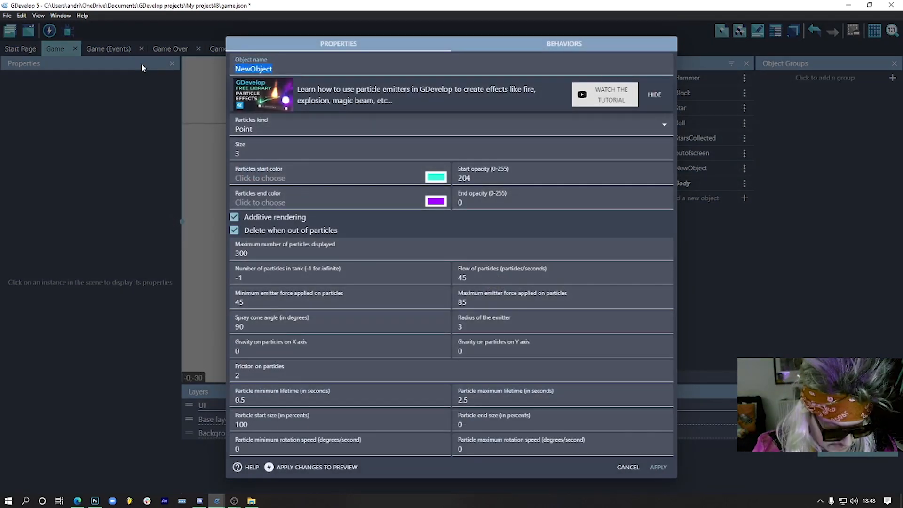
pyautogui.write('Trail')
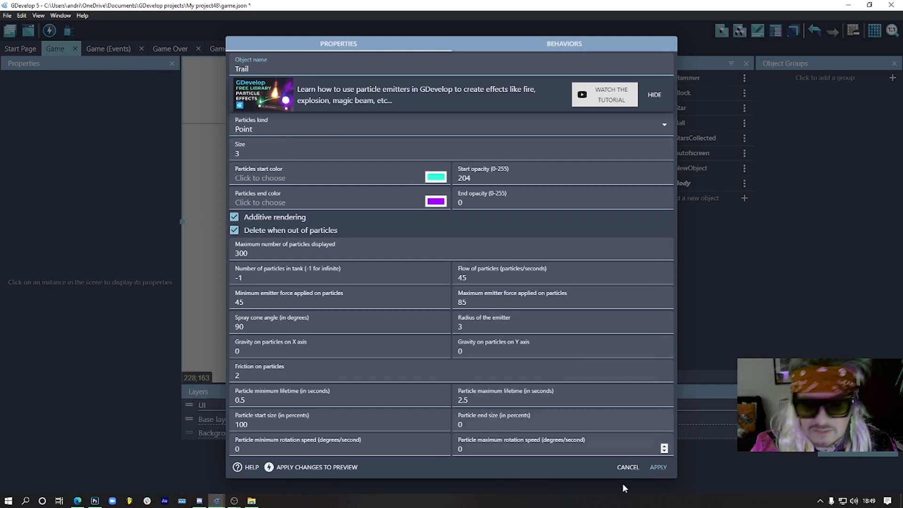
pyautogui.click(657, 467)
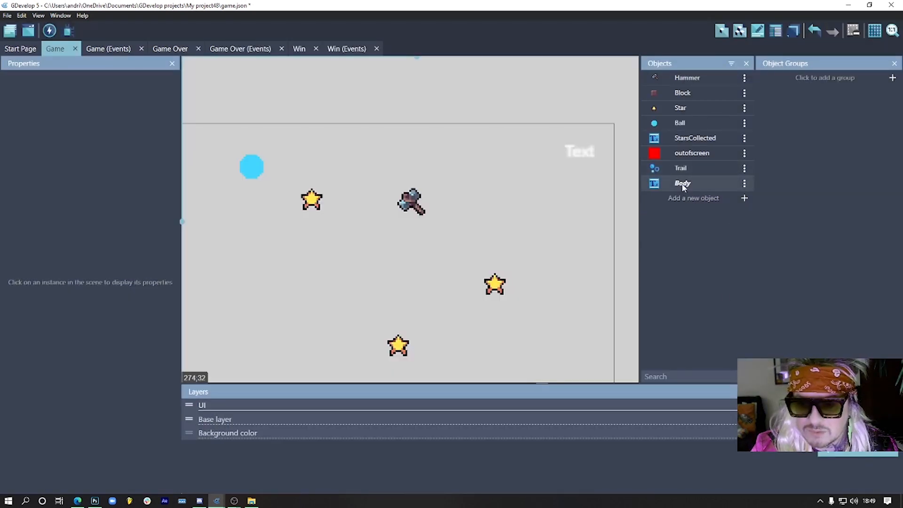
# Place a Trail emitter on the ball in the Game scene and check it in a game preview.
pyautogui.moveTo(677, 171); pyautogui.dragTo(255, 168)
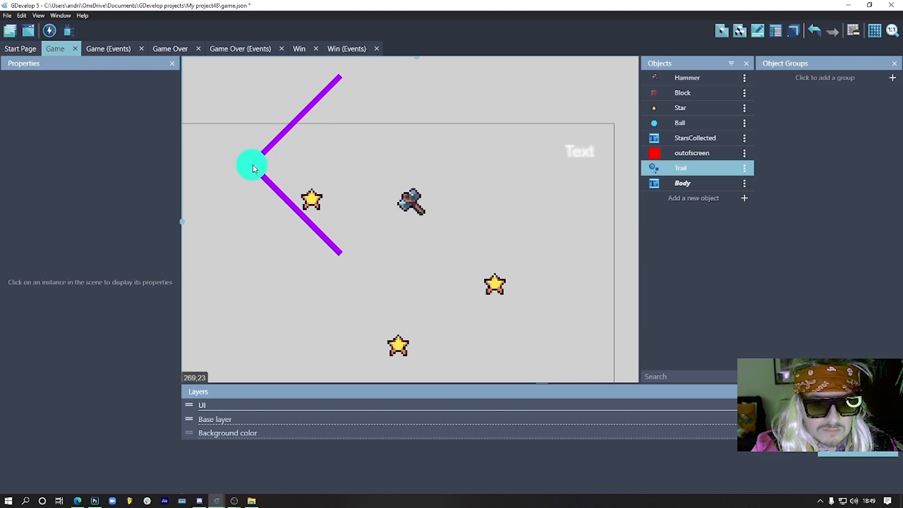
pyautogui.click(50, 31)
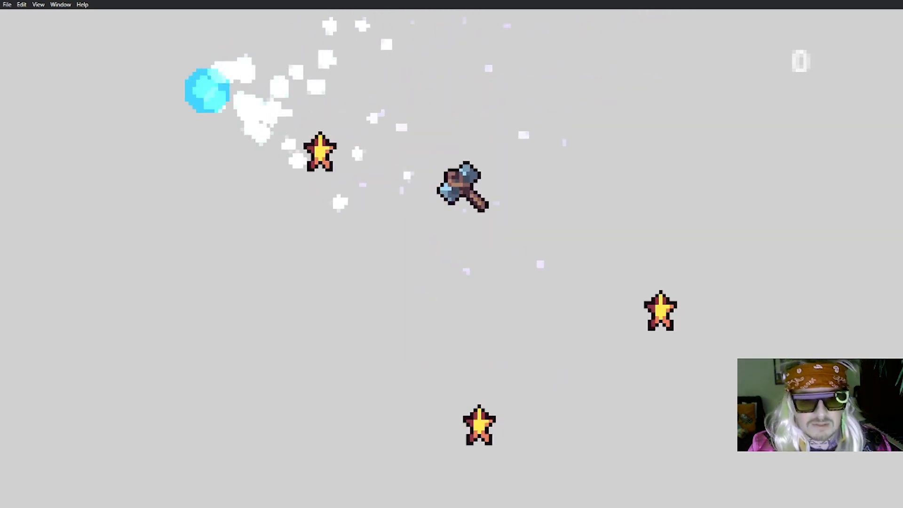
pyautogui.click(54, 6)
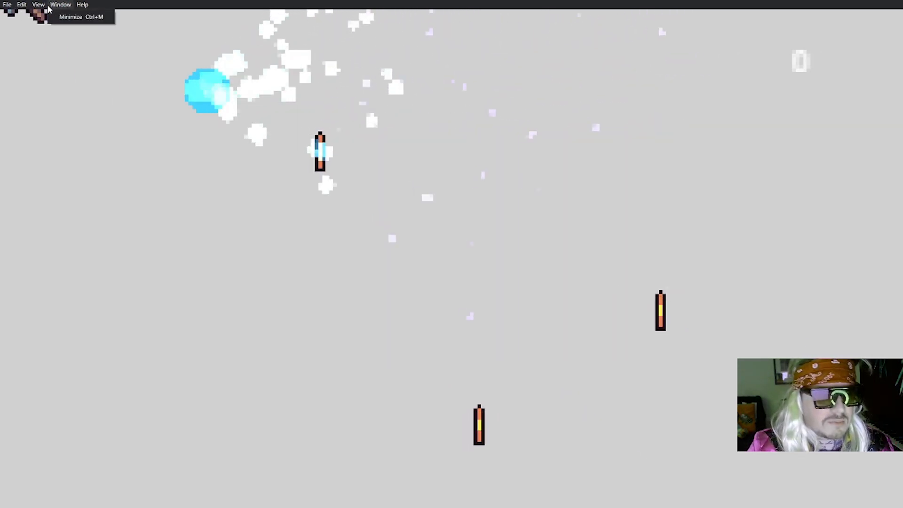
pyautogui.moveTo(39, 5)
pyautogui.click(51, 72)
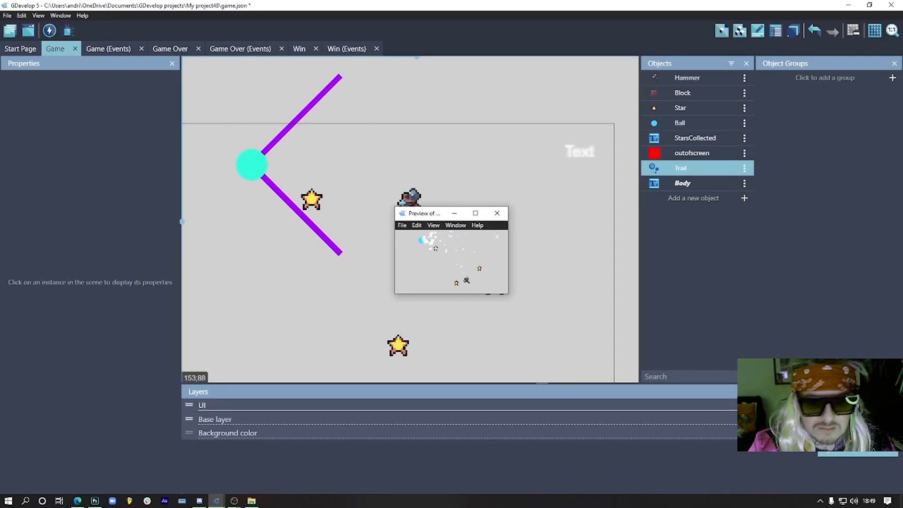
pyautogui.click(497, 213)
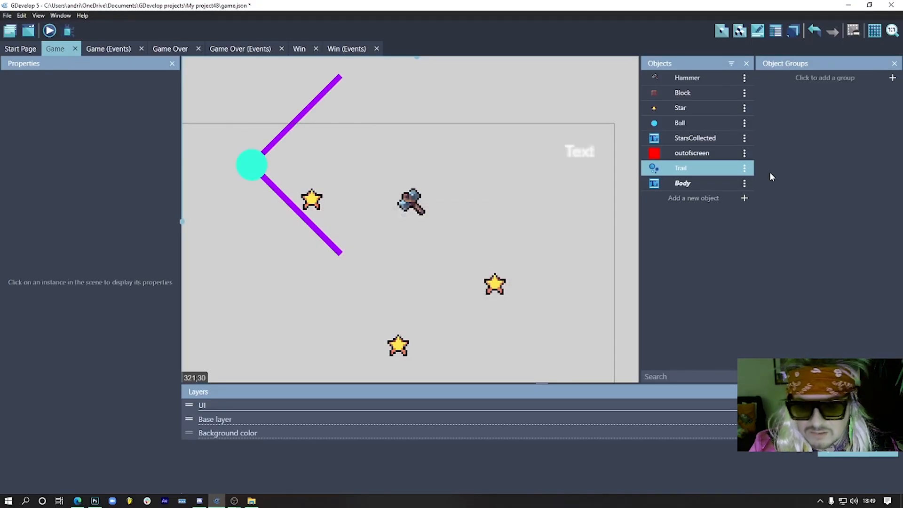
# Set the Trail emitter's spray cone angle to 1 degree, minimum emitter force to 12 and maximum emitter force to 35.
pyautogui.doubleClick(707, 168)
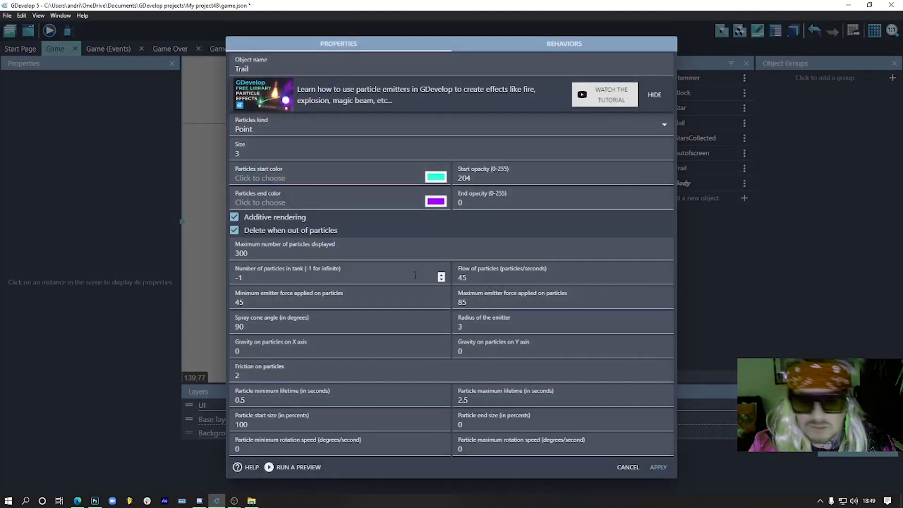
pyautogui.doubleClick(250, 327)
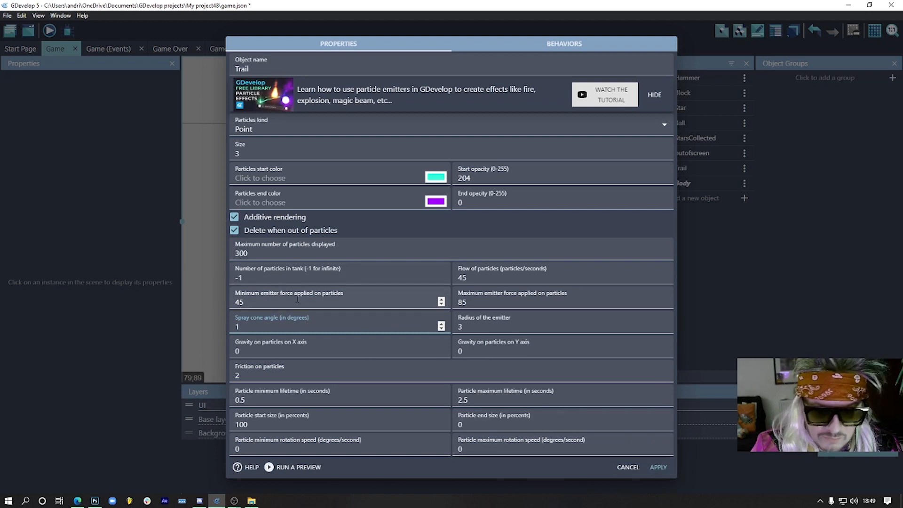
pyautogui.doubleClick(252, 303)
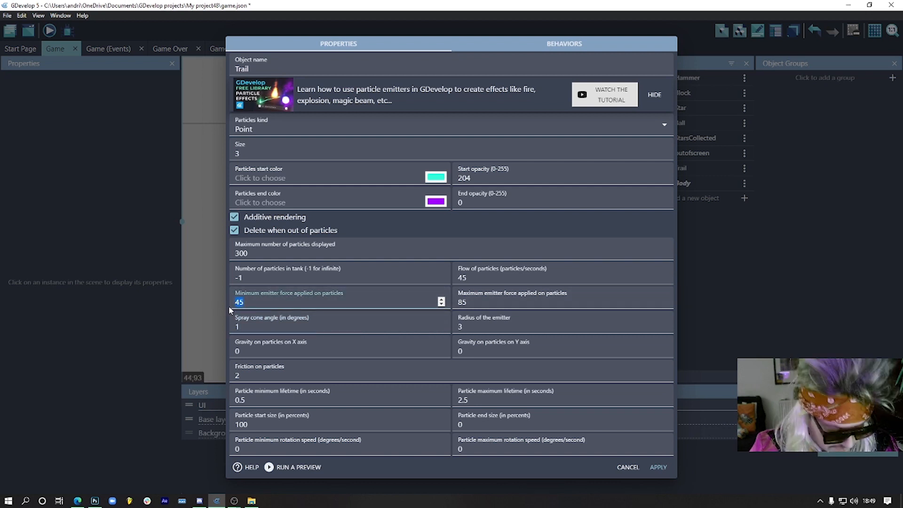
pyautogui.write('12')
pyautogui.doubleClick(487, 304)
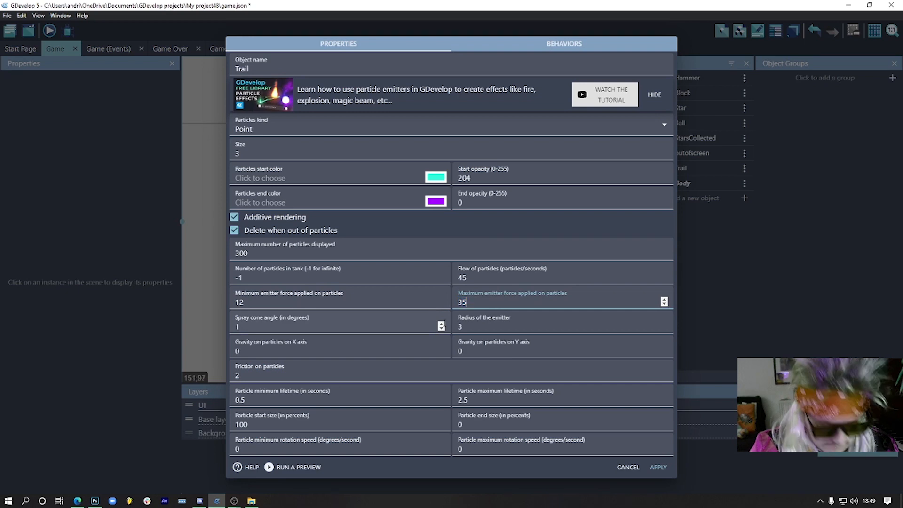
pyautogui.click(659, 468)
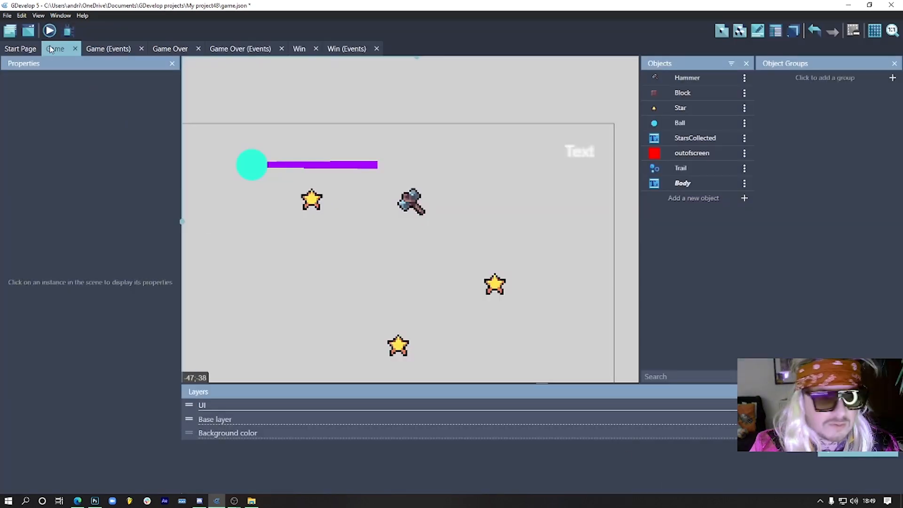
# Preview the game to check the narrowed particle stream on the ball, then close the preview.
pyautogui.click(49, 30)
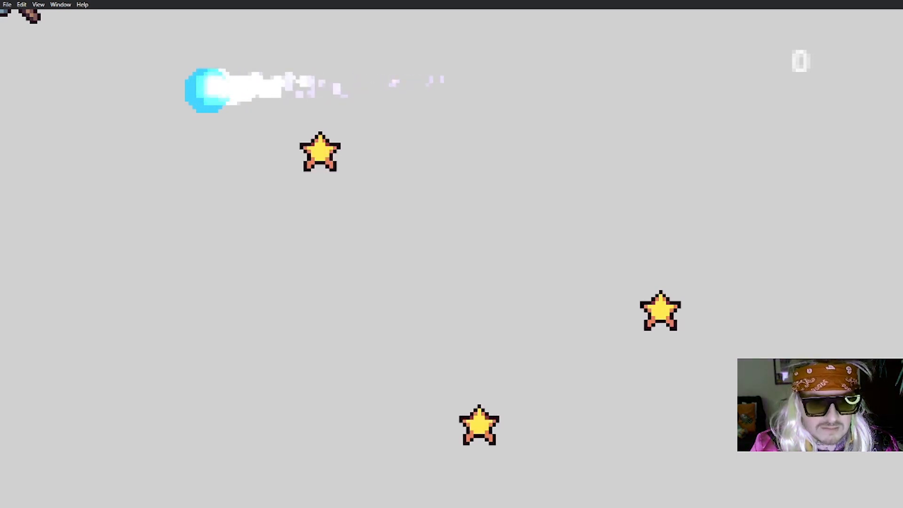
pyautogui.moveTo(177, 183)
pyautogui.mouseDown()
pyautogui.moveTo(385, 294)
pyautogui.moveTo(494, 302)
pyautogui.mouseUp()
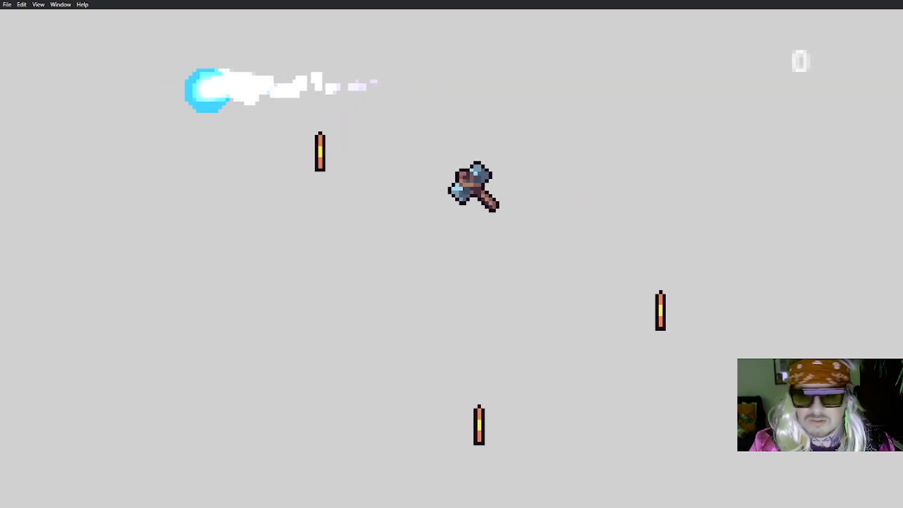
pyautogui.click(38, 4)
pyautogui.click(63, 72)
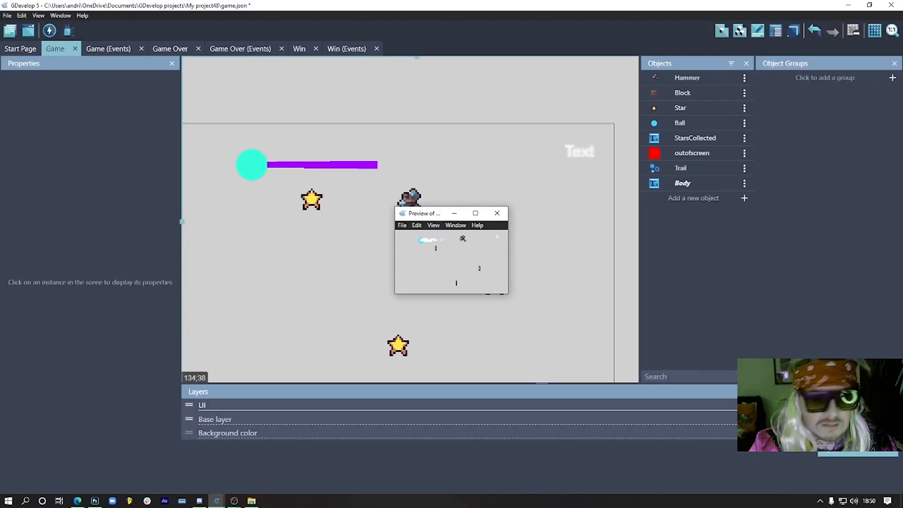
pyautogui.click(498, 215)
# Add an action to the Game scene's beginning-of-scene event that sets the Trail's emission angle to -90.
pyautogui.click(104, 51)
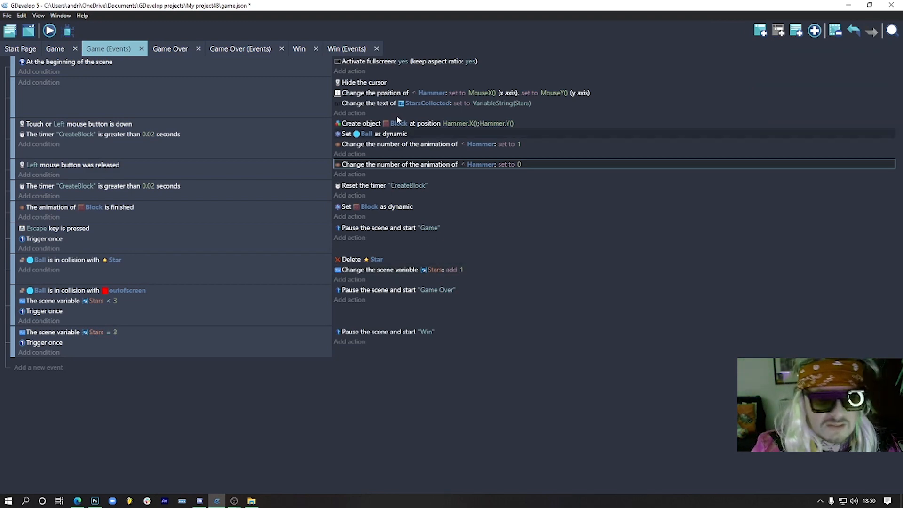
pyautogui.click(357, 72)
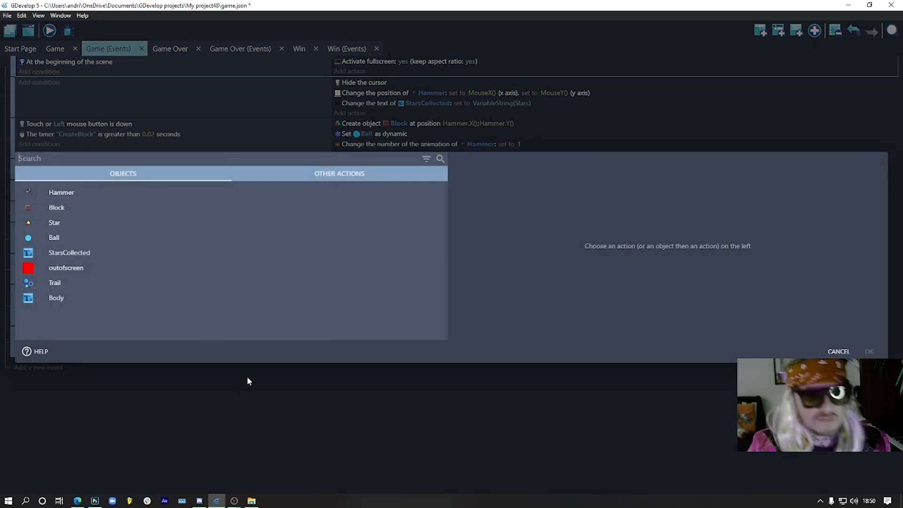
pyautogui.click(71, 281)
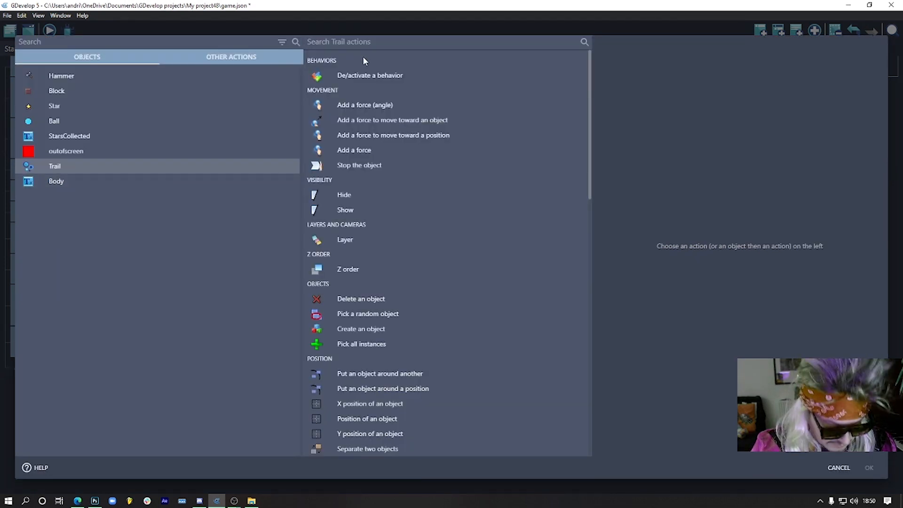
pyautogui.write('ang')
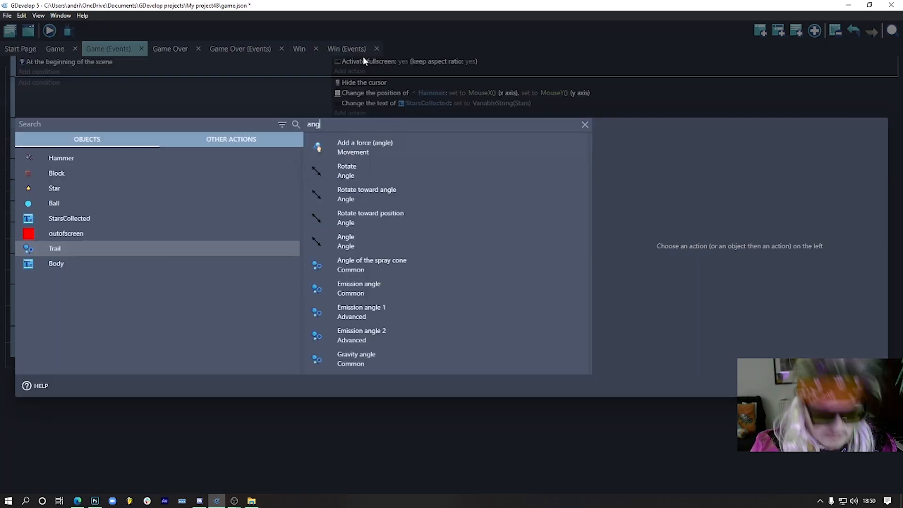
pyautogui.click(400, 291)
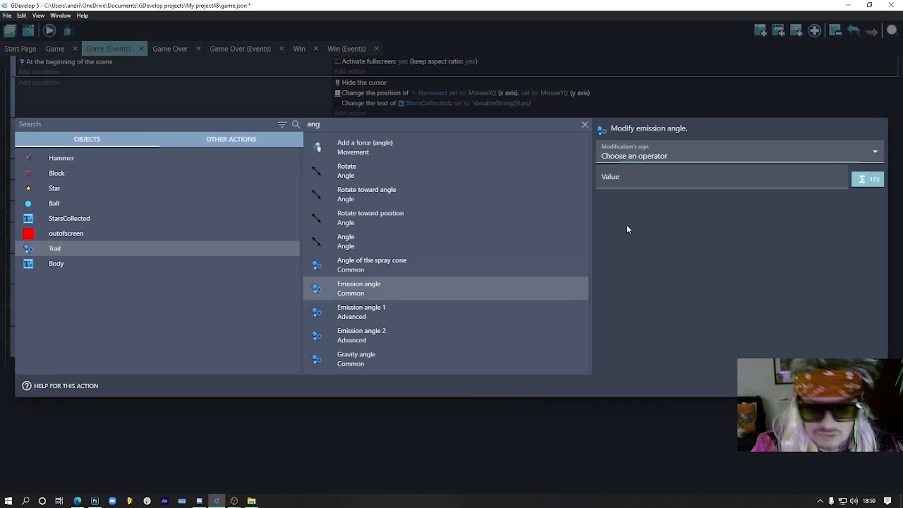
pyautogui.click(649, 148)
pyautogui.click(617, 168)
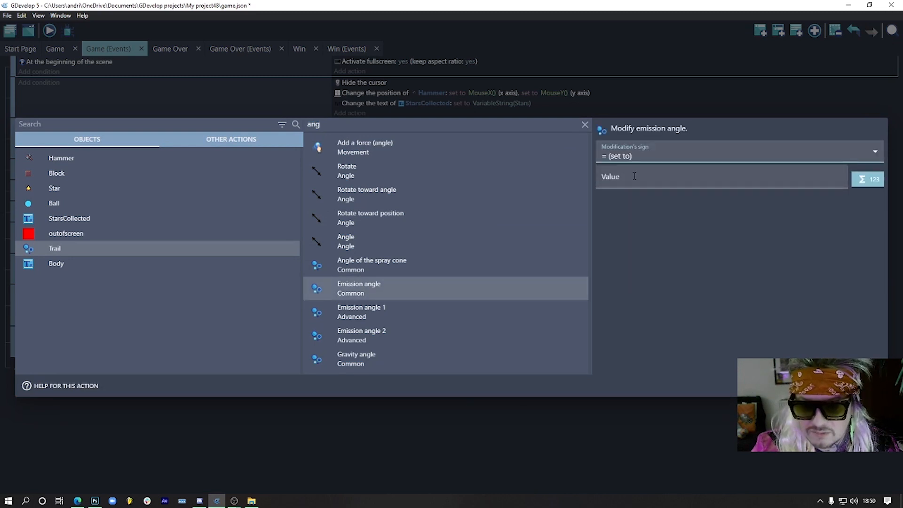
pyautogui.click(635, 176)
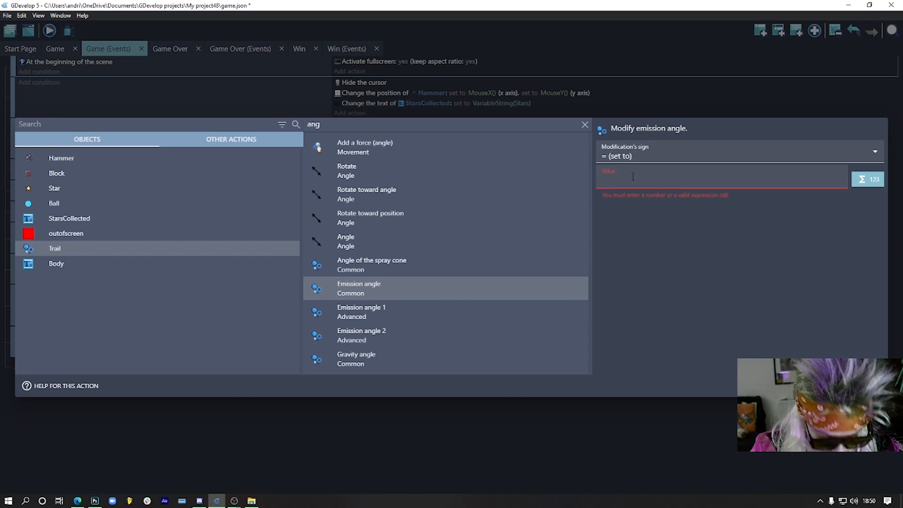
pyautogui.write('-90')
pyautogui.click(870, 385)
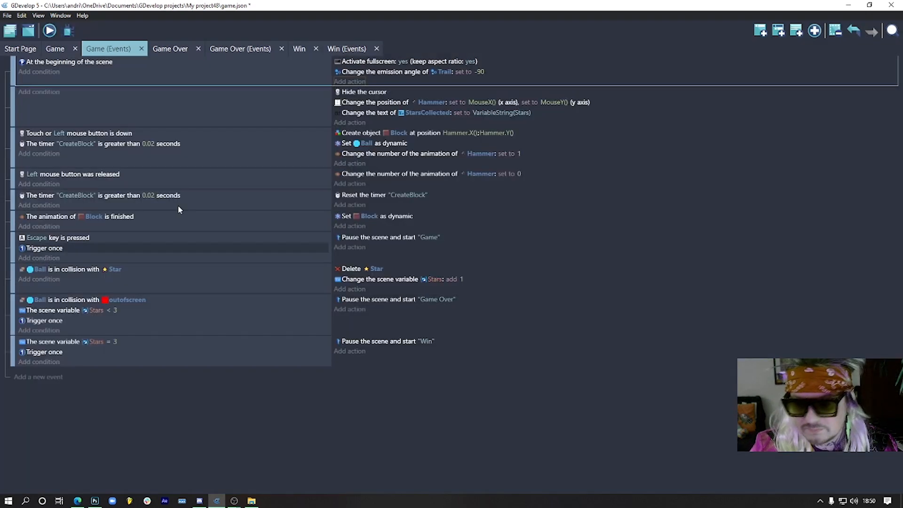
# Test the Trail's new emission direction in a preview by drawing blocks under the ball, and close the preview.
pyautogui.click(50, 31)
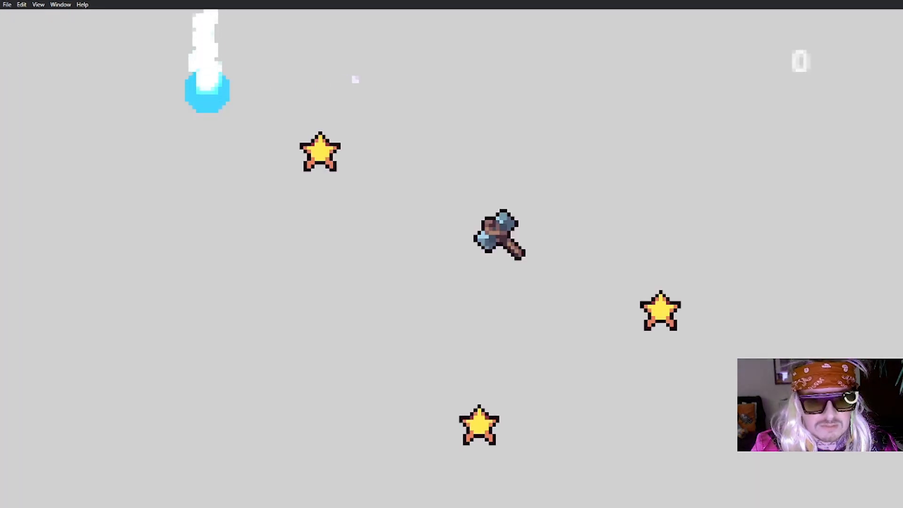
pyautogui.moveTo(176, 163); pyautogui.dragTo(326, 243)
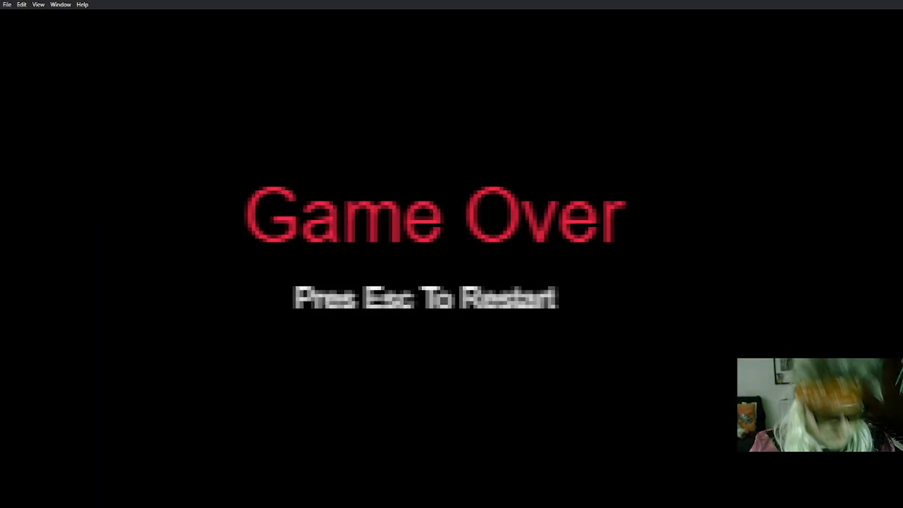
pyautogui.click(38, 5)
pyautogui.click(61, 71)
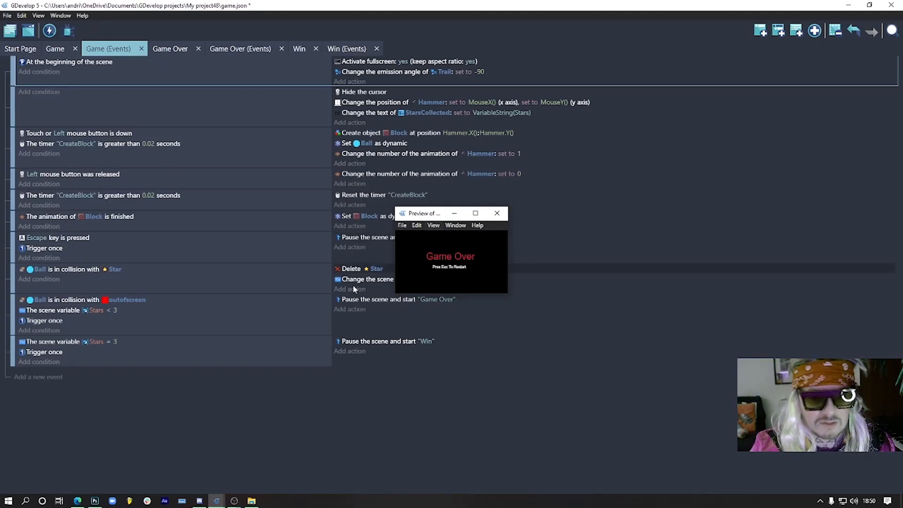
pyautogui.click(497, 213)
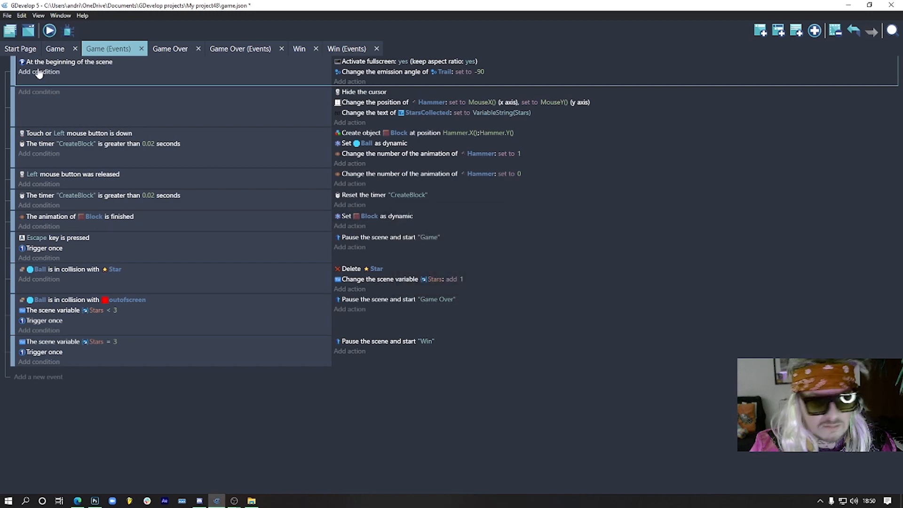
# Set the Trail emitter's particle size to 6 in the Game scene.
pyautogui.click(55, 49)
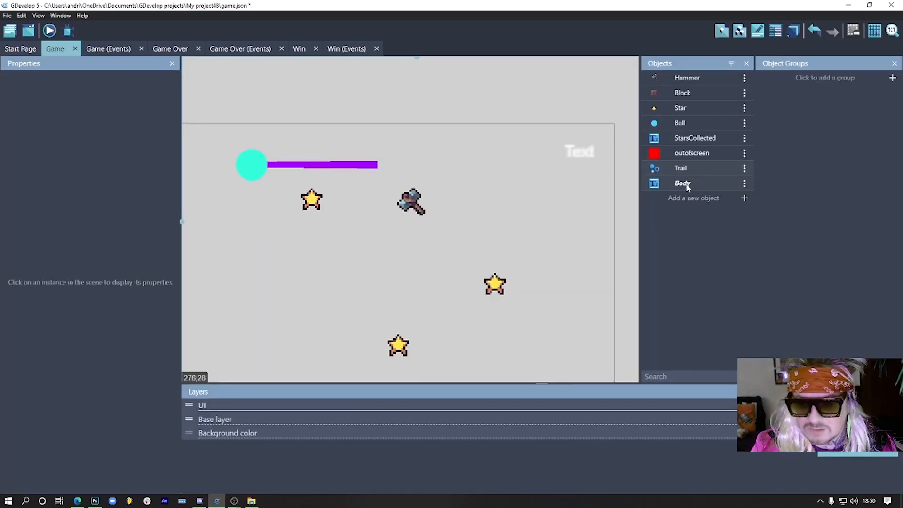
pyautogui.doubleClick(681, 168)
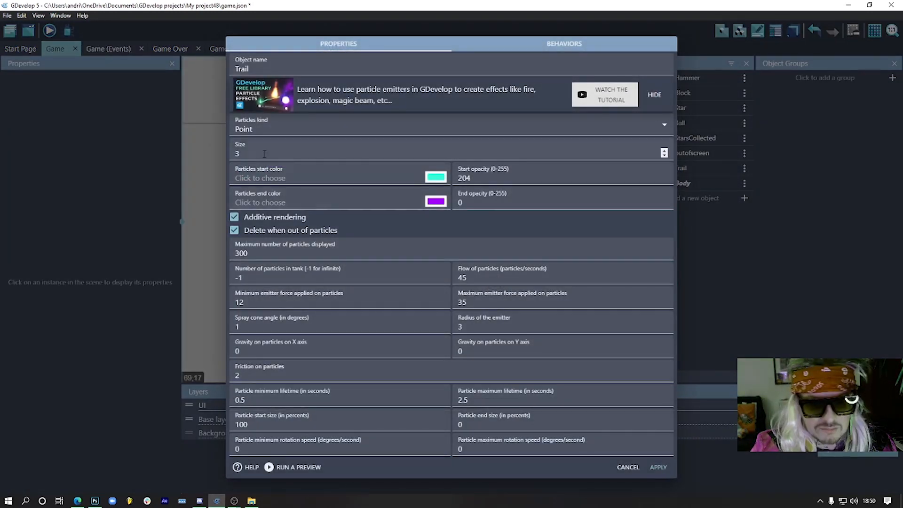
pyautogui.moveTo(264, 154); pyautogui.dragTo(223, 155)
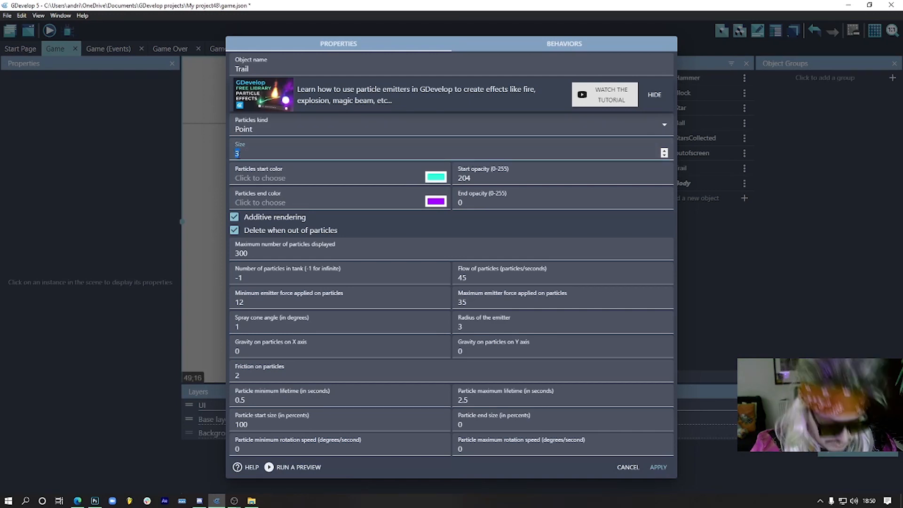
pyautogui.click(658, 470)
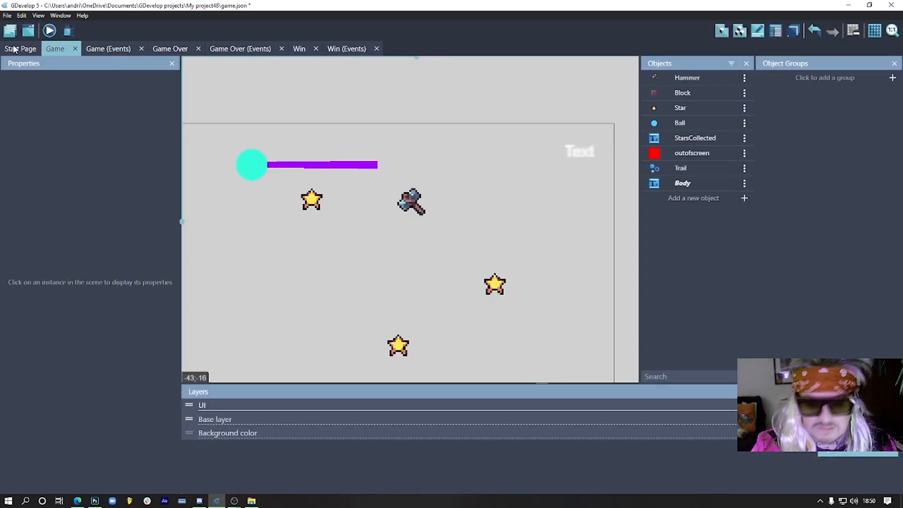
# Preview the game with the enlarged particles, draw a ramp of blocks under the ball and leave full screen.
pyautogui.click(49, 32)
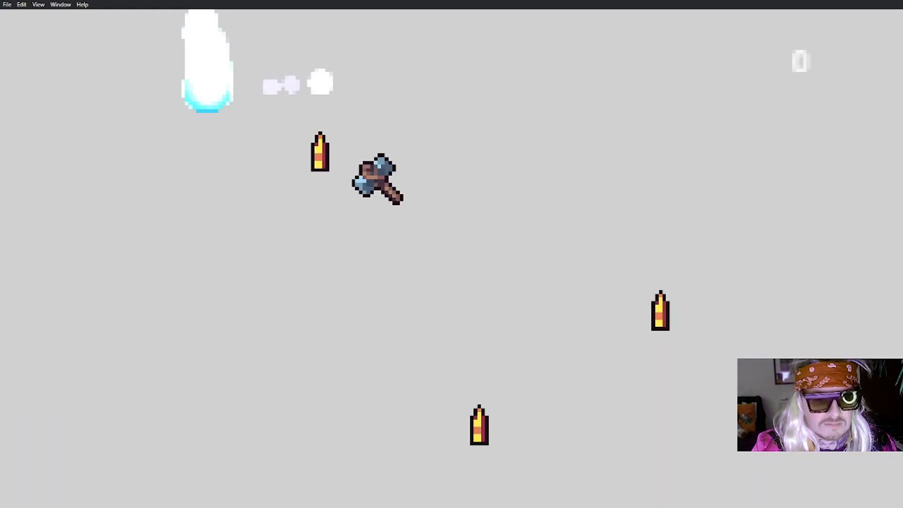
pyautogui.moveTo(150, 138); pyautogui.dragTo(352, 249)
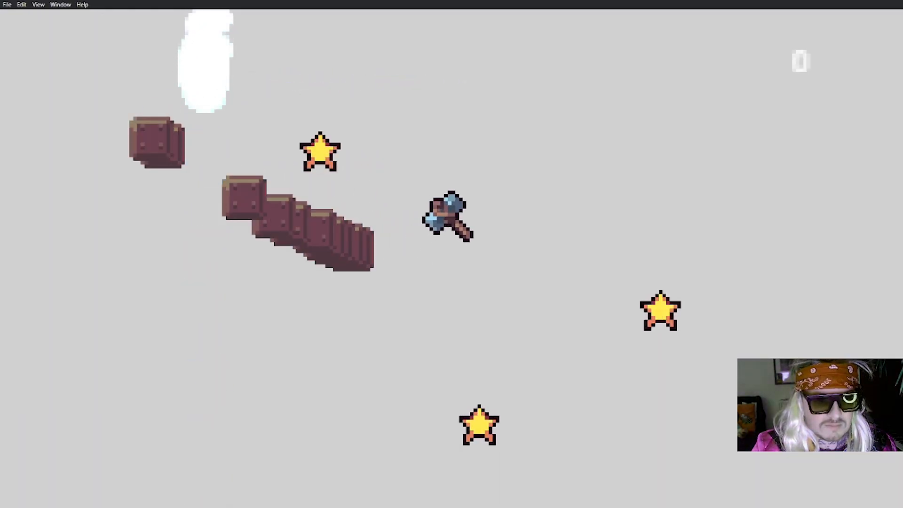
pyautogui.press('F11')
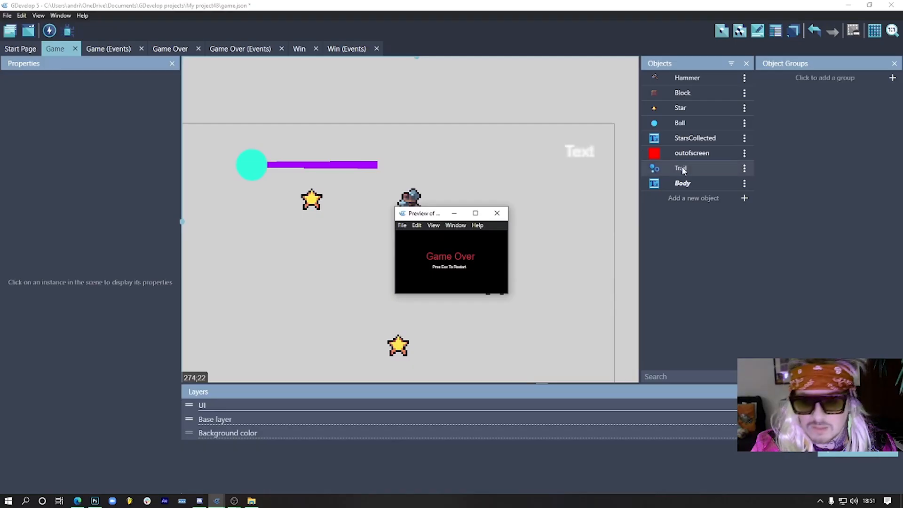
# Set the Trail emitter's particle size to 4, minimum emitter force to 8 and maximum emitter force to 25.
pyautogui.doubleClick(682, 168)
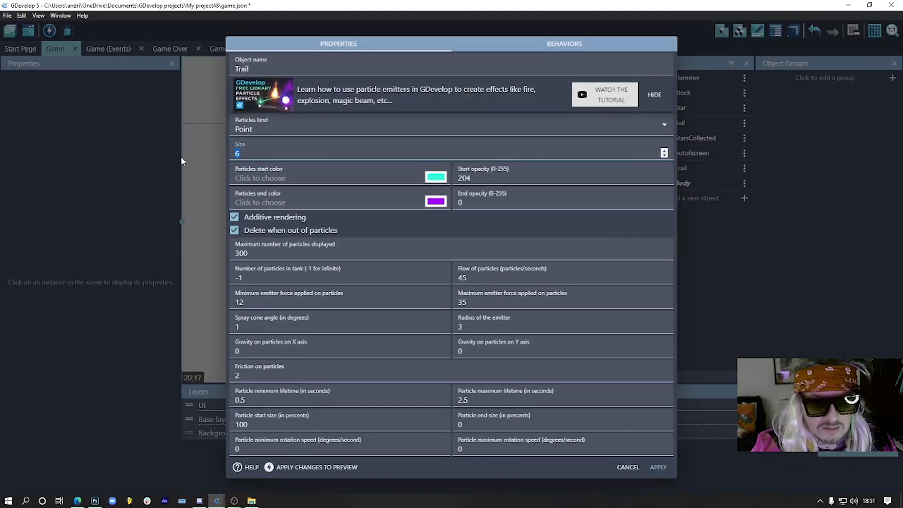
pyautogui.doubleClick(240, 304)
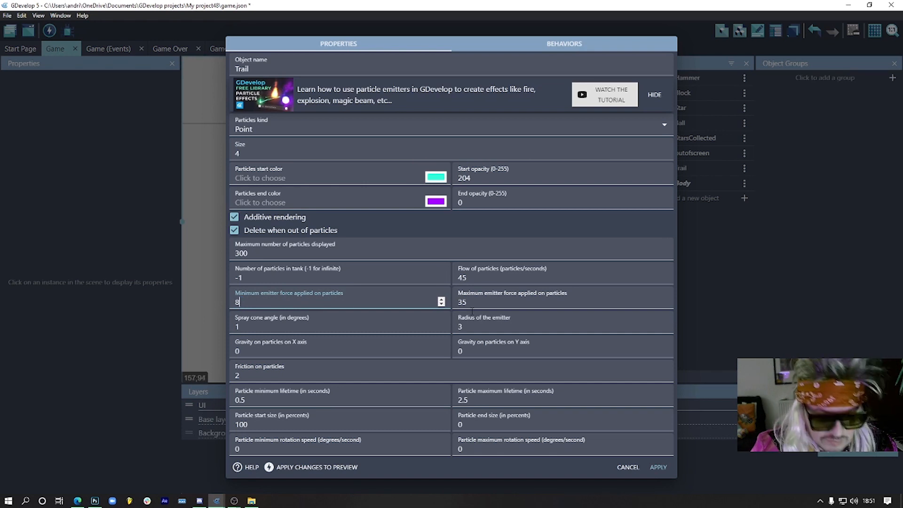
pyautogui.press('Tab')
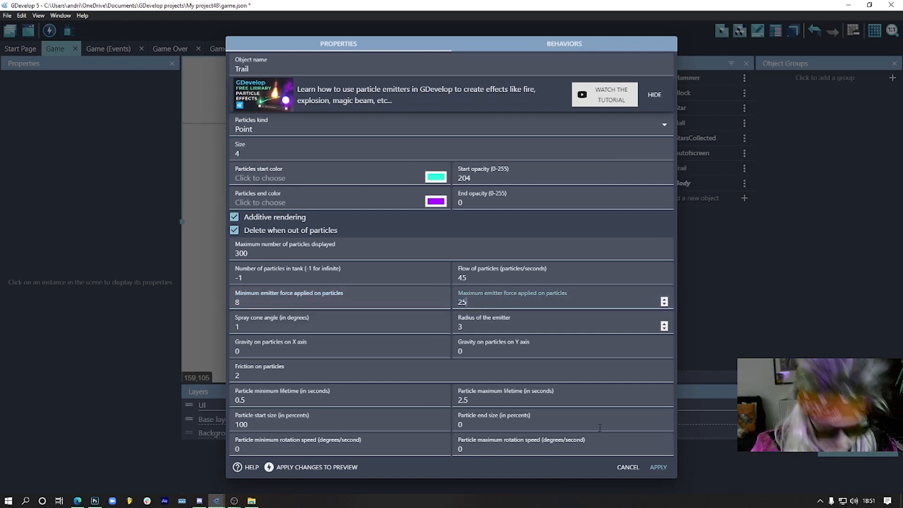
pyautogui.click(659, 471)
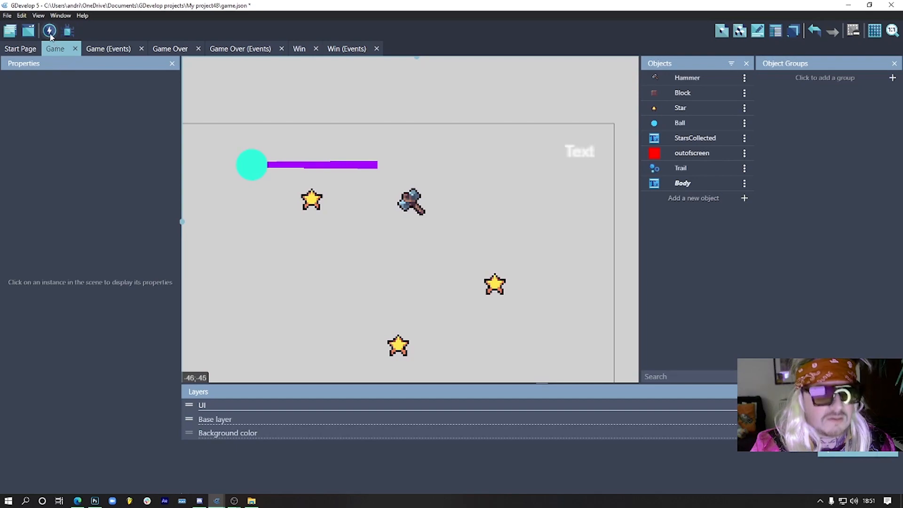
# Check the smaller, weaker Trail particles in the running preview, then close the preview.
pyautogui.click(50, 32)
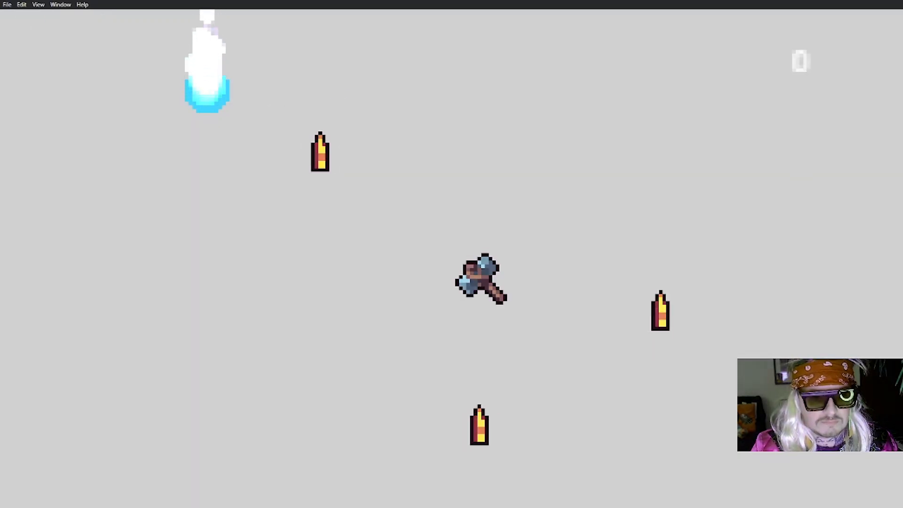
pyautogui.click(45, 5)
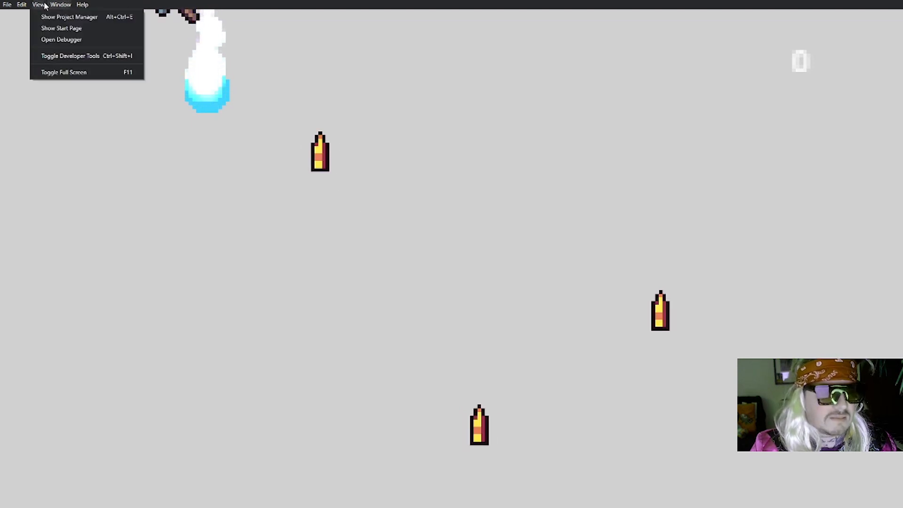
pyautogui.click(61, 71)
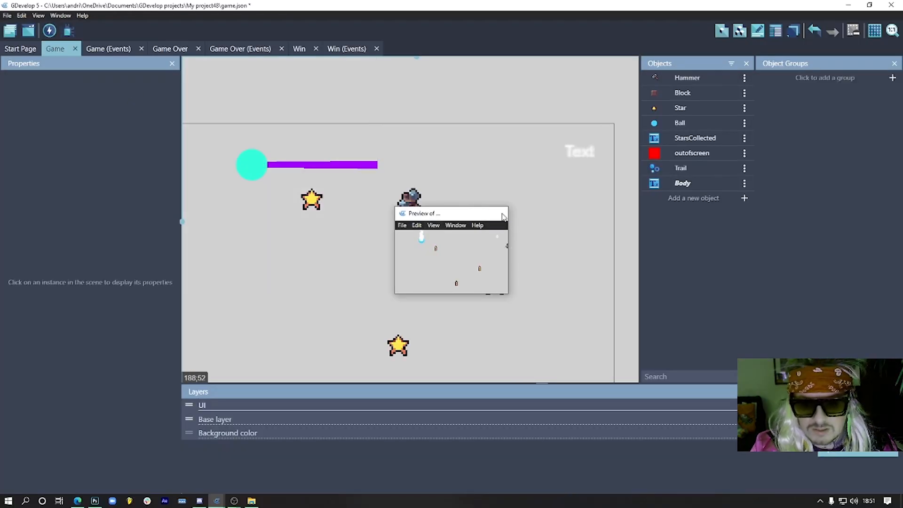
pyautogui.click(503, 216)
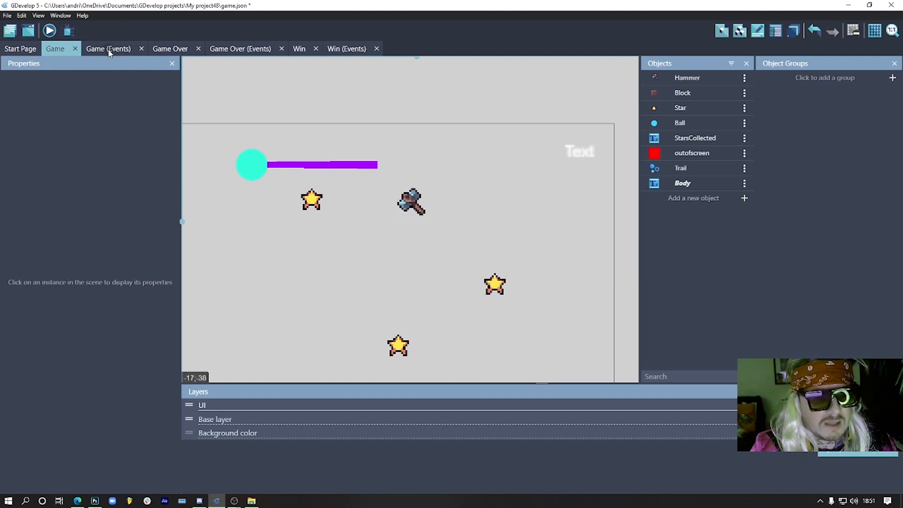
# In the Game events, add a change-position action for the Trail object to the event without conditions.
pyautogui.click(109, 49)
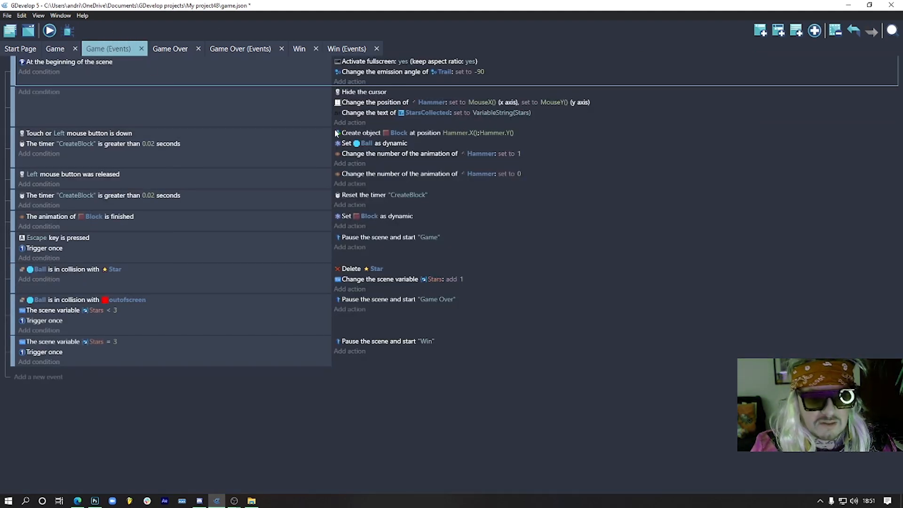
pyautogui.click(352, 123)
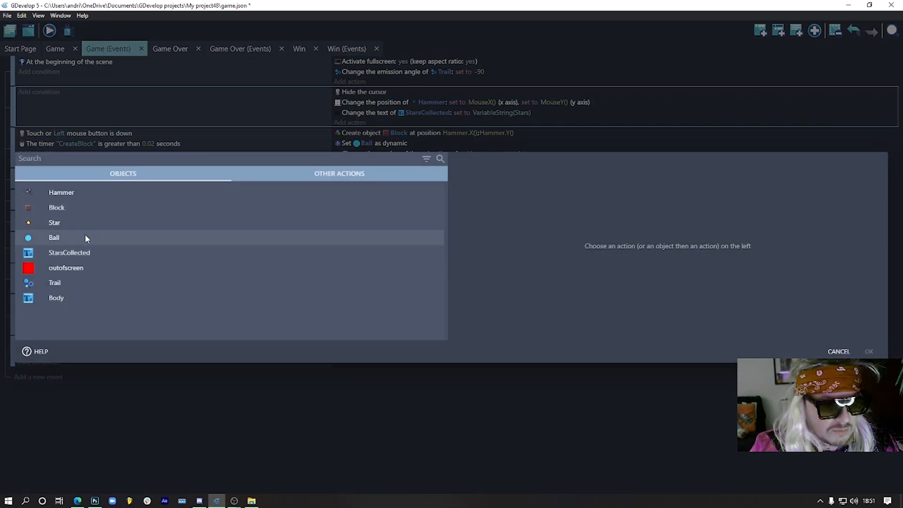
pyautogui.click(57, 282)
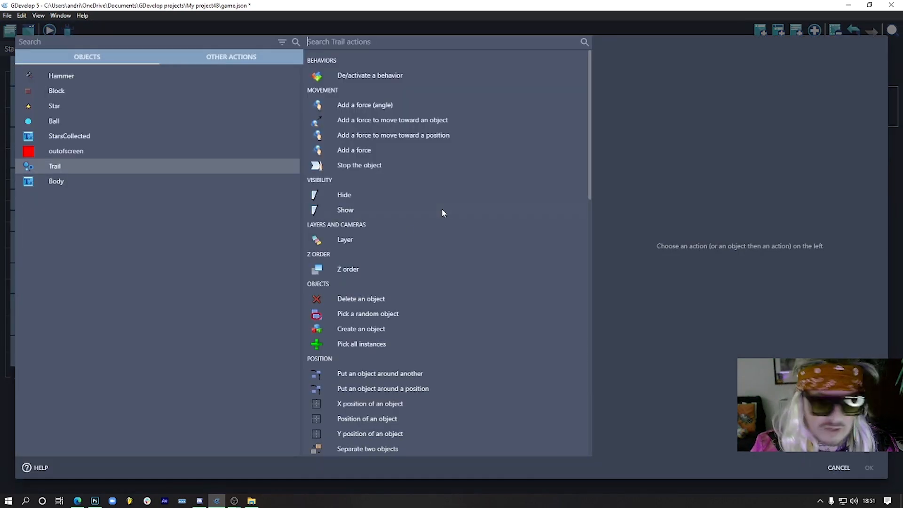
pyautogui.click(394, 55)
pyautogui.write('po')
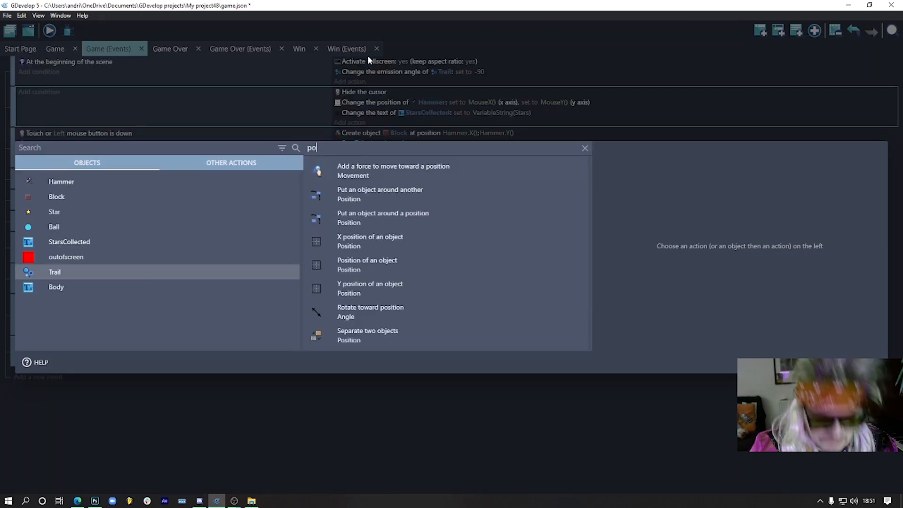
pyautogui.click(394, 261)
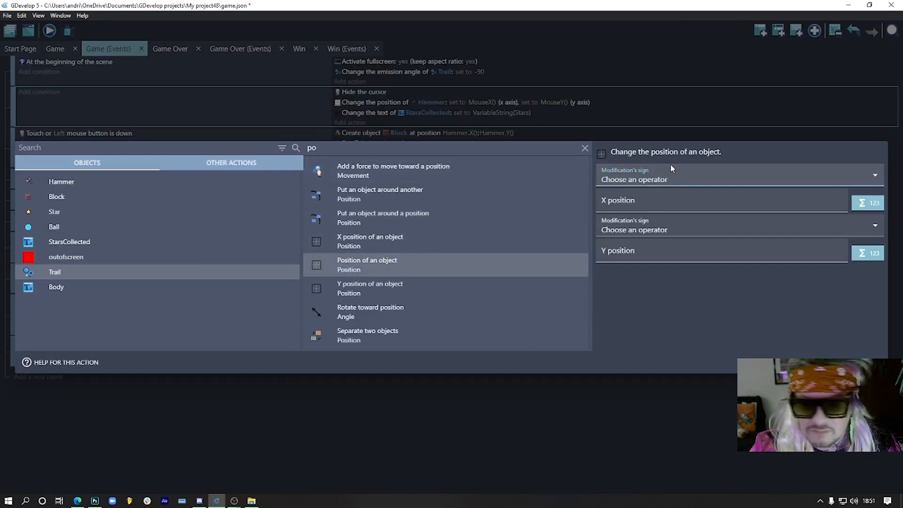
# Make the Trail action set the X position to Ball.X().
pyautogui.click(664, 175)
pyautogui.click(644, 204)
pyautogui.click(631, 204)
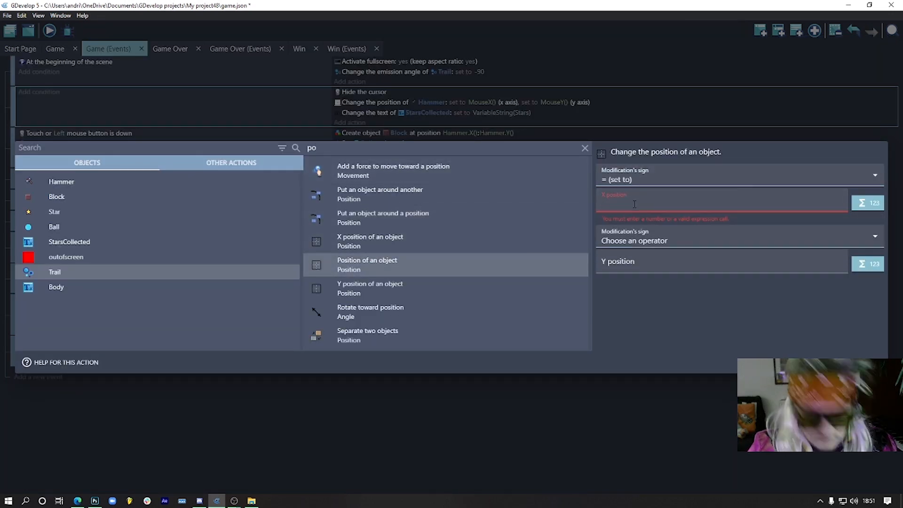
pyautogui.write('Ball.')
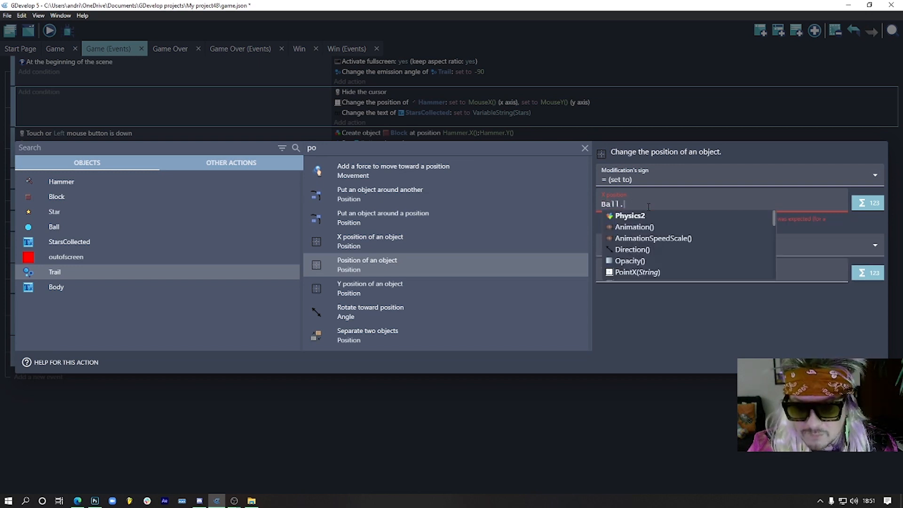
pyautogui.write('X')
pyautogui.click(645, 215)
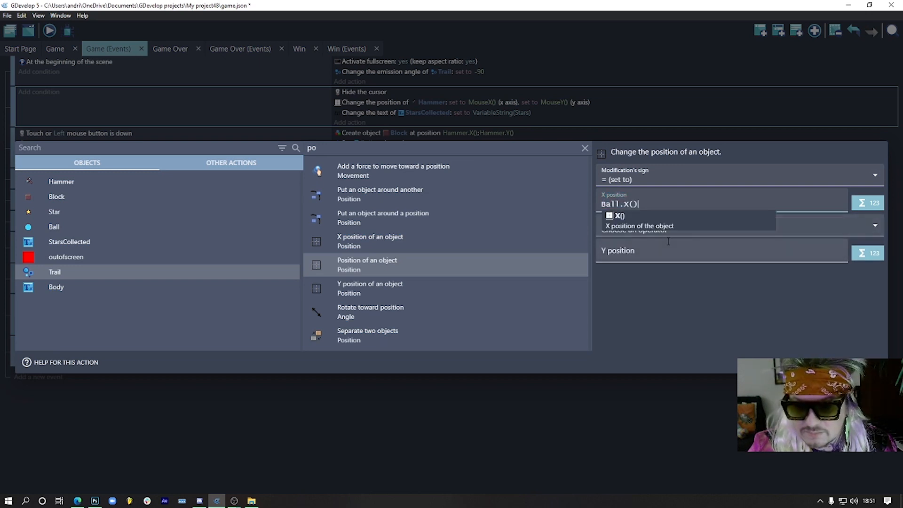
# Make the Trail action set the Y position to Ball.Y() and confirm the action.
pyautogui.click(662, 233)
pyautogui.click(646, 253)
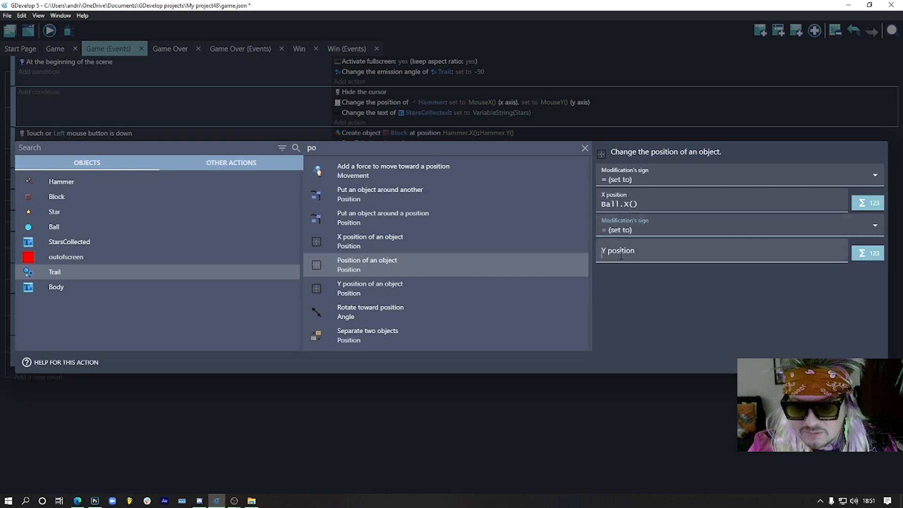
pyautogui.click(621, 255)
pyautogui.write('Ball.')
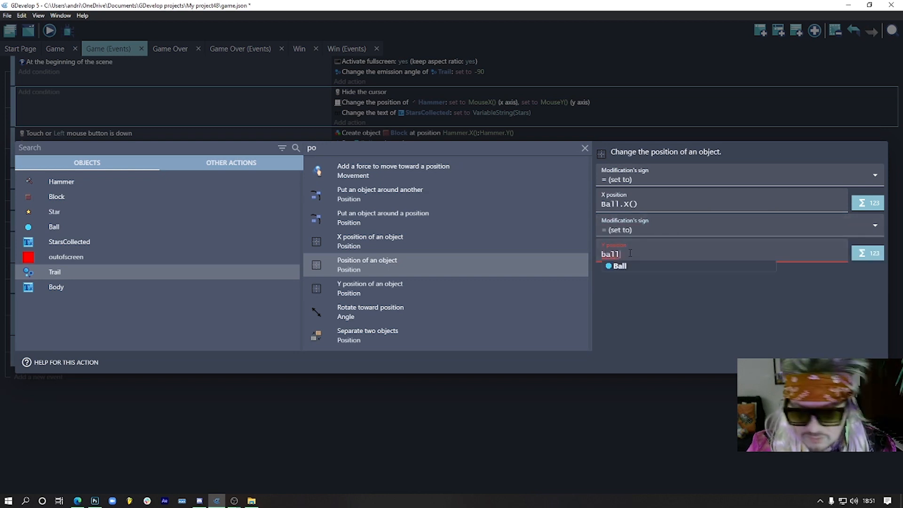
pyautogui.write('y')
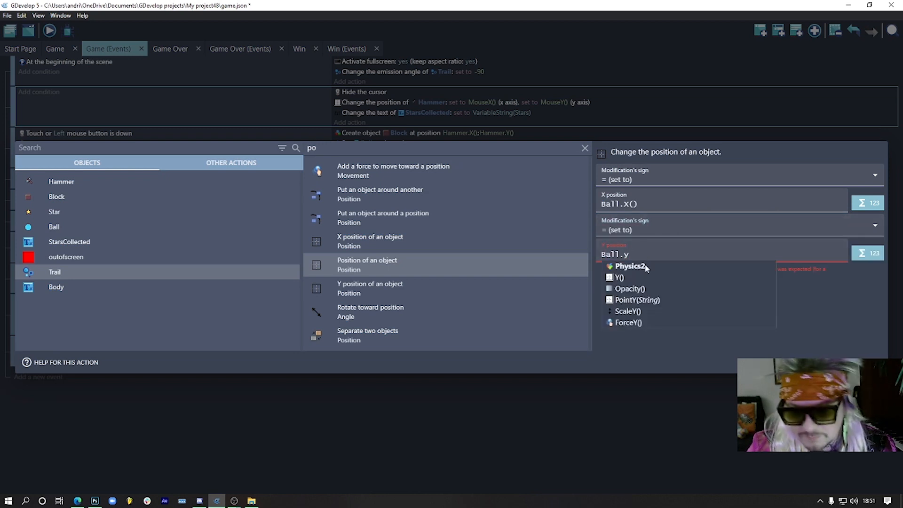
pyautogui.click(636, 277)
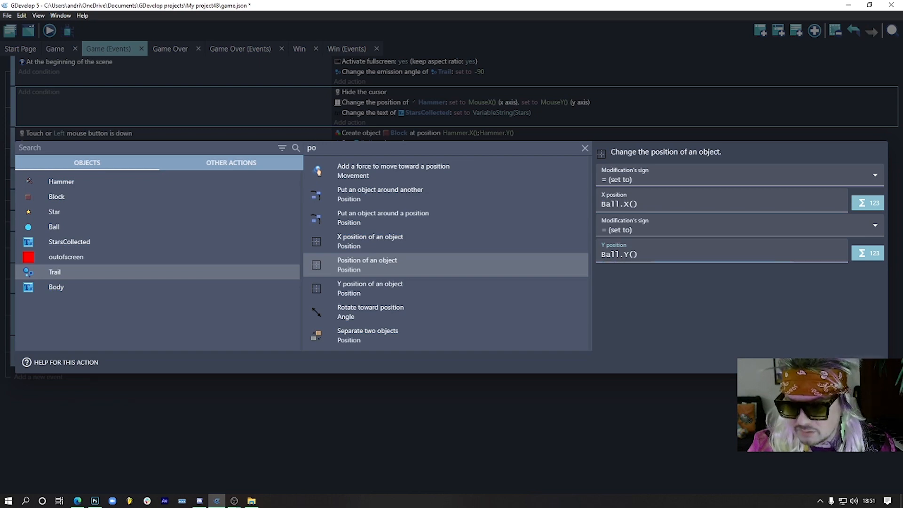
pyautogui.click(870, 362)
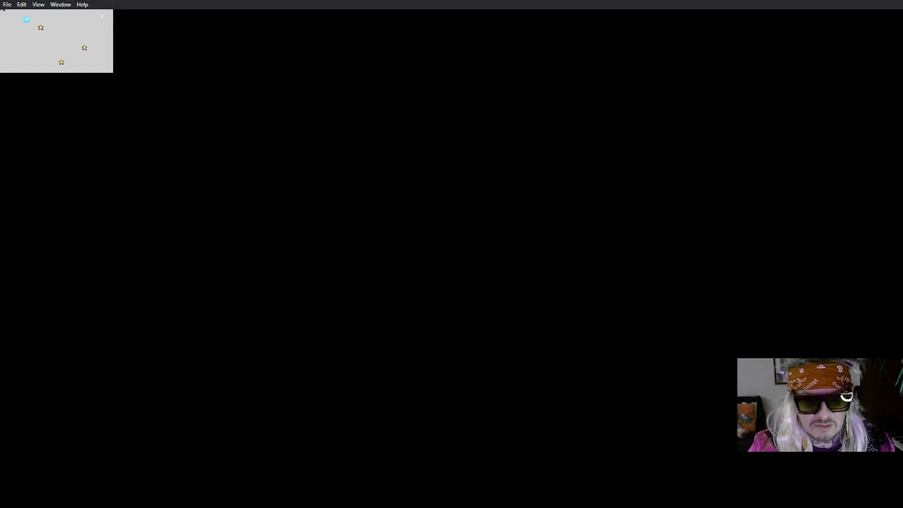
# Preview the game, drawing block ramps under the ball to check how the Trail follows it, then close the preview.
pyautogui.moveTo(115, 132); pyautogui.dragTo(439, 290)
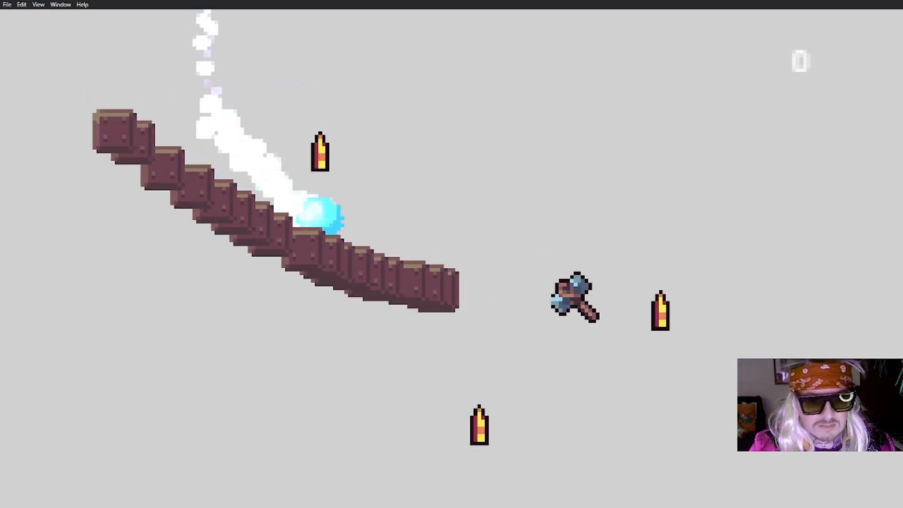
pyautogui.moveTo(531, 359)
pyautogui.mouseDown()
pyautogui.moveTo(619, 329)
pyautogui.moveTo(760, 316)
pyautogui.moveTo(792, 303)
pyautogui.moveTo(788, 311)
pyautogui.mouseUp()
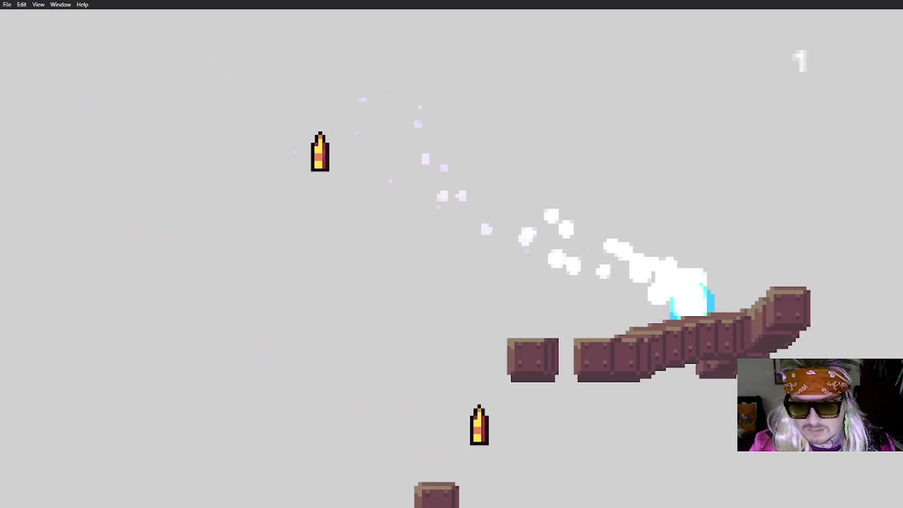
pyautogui.moveTo(717, 358)
pyautogui.mouseDown()
pyautogui.moveTo(523, 442)
pyautogui.moveTo(447, 463)
pyautogui.mouseUp()
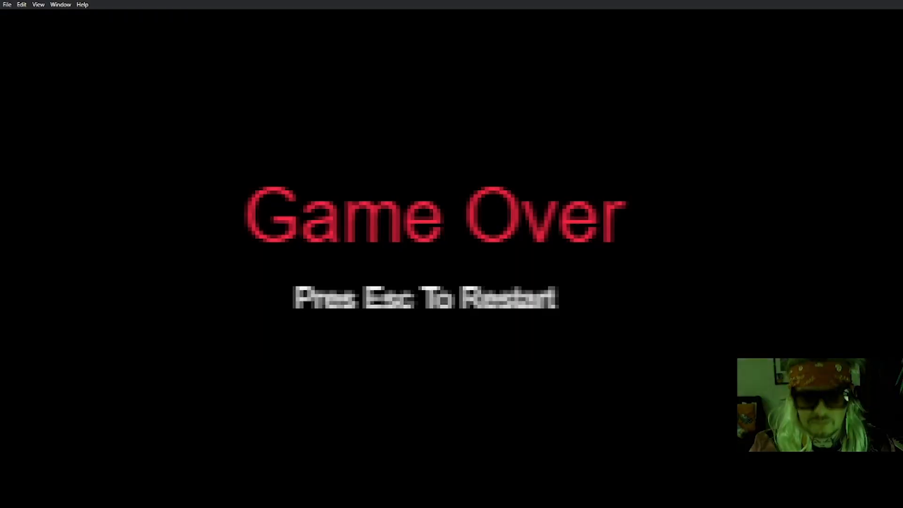
pyautogui.click(22, 4)
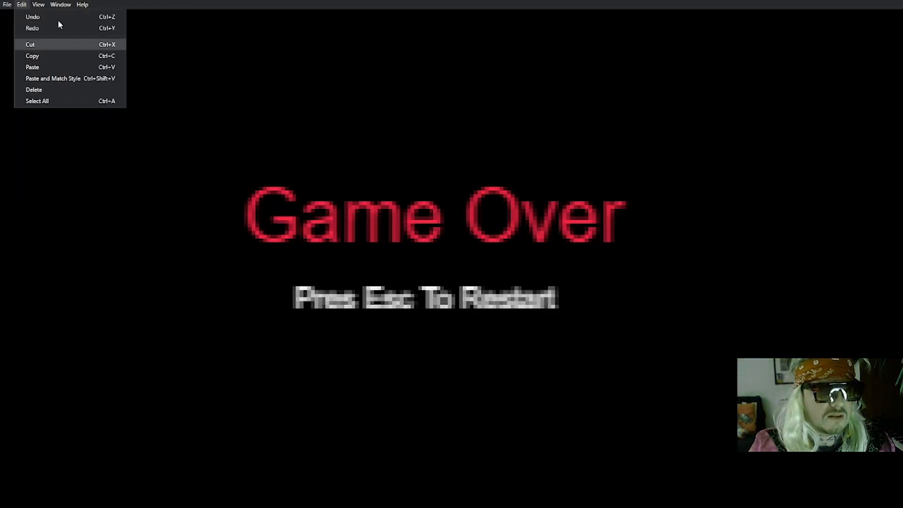
pyautogui.click(73, 72)
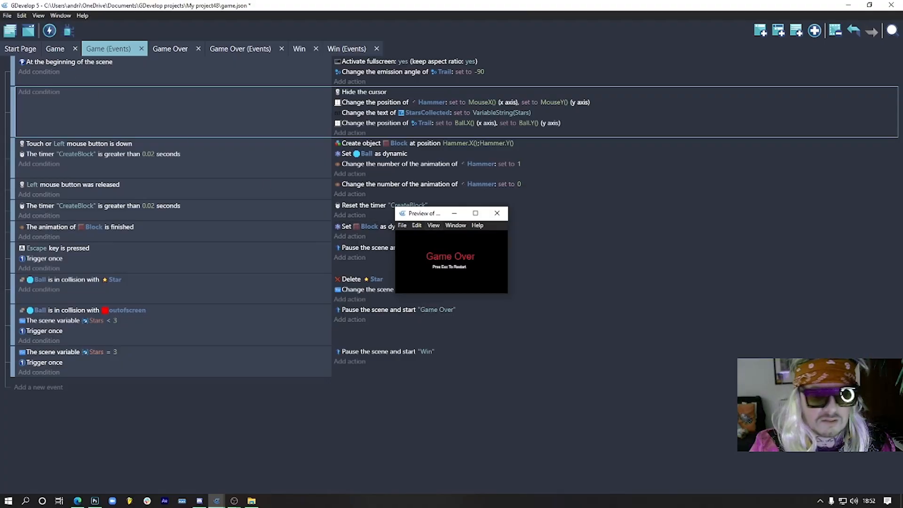
pyautogui.click(498, 213)
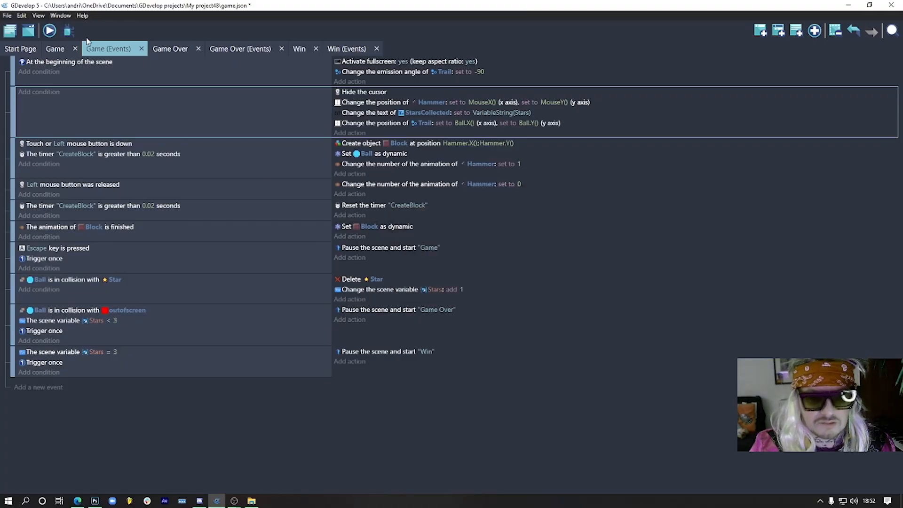
# Create a new Light object named BallLight in the Game scene.
pyautogui.click(55, 49)
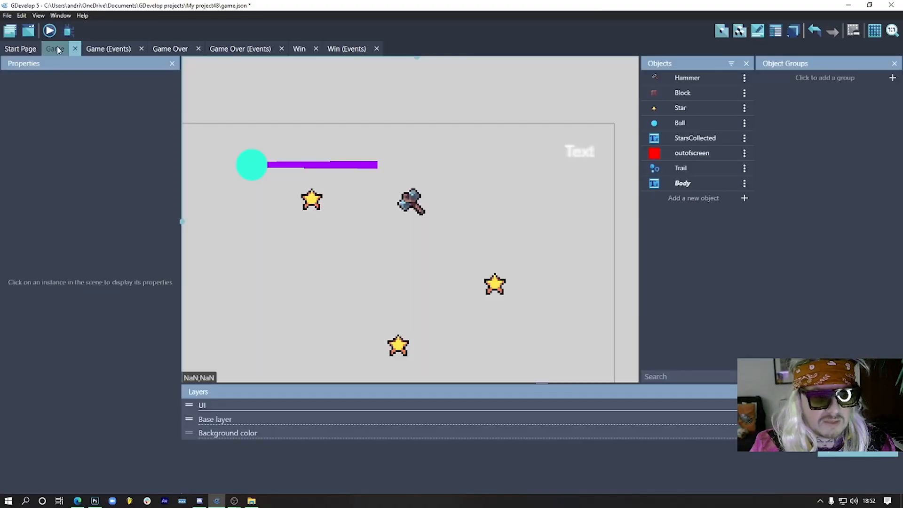
pyautogui.click(112, 49)
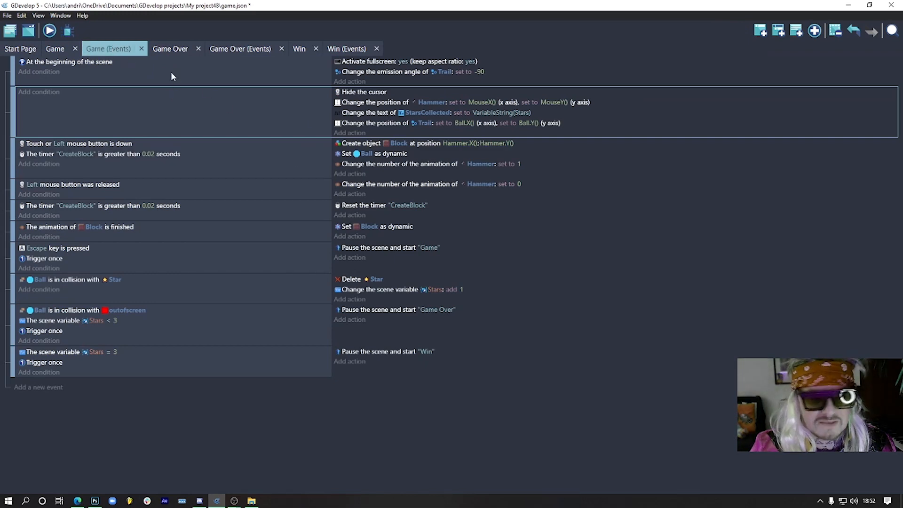
pyautogui.click(55, 49)
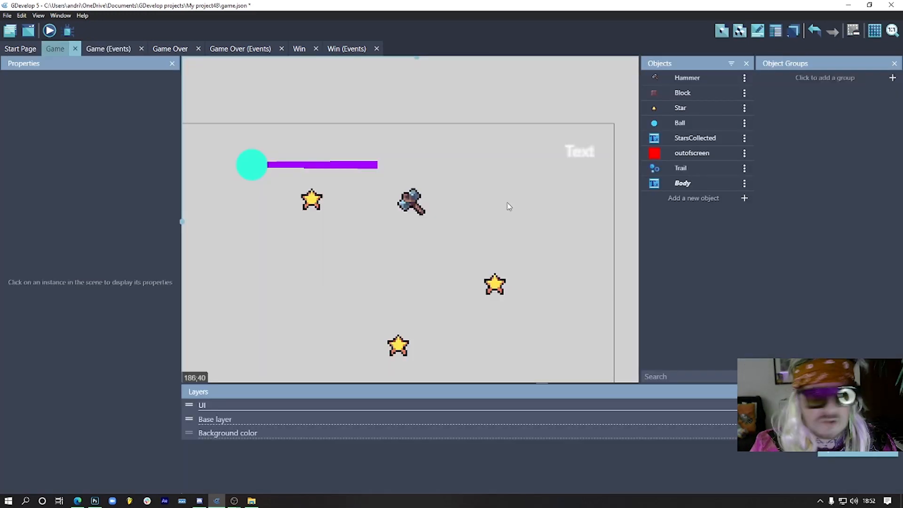
pyautogui.click(692, 198)
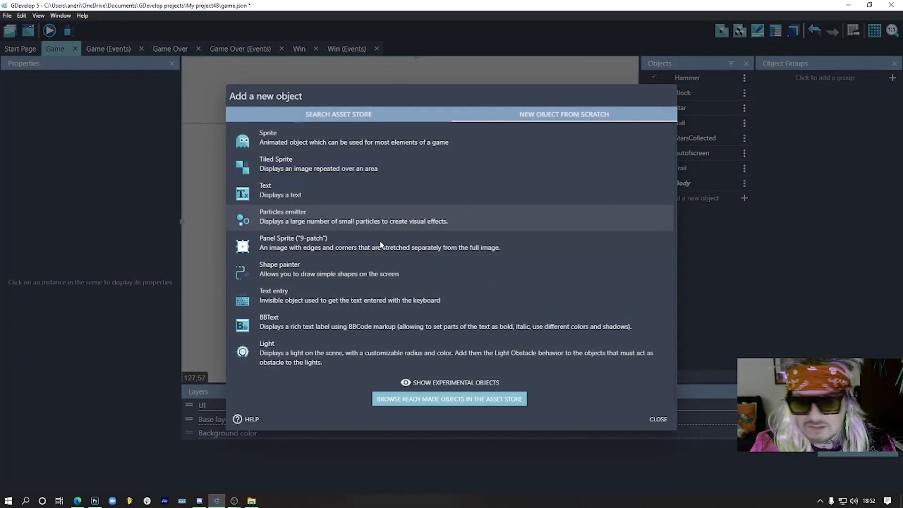
pyautogui.click(282, 356)
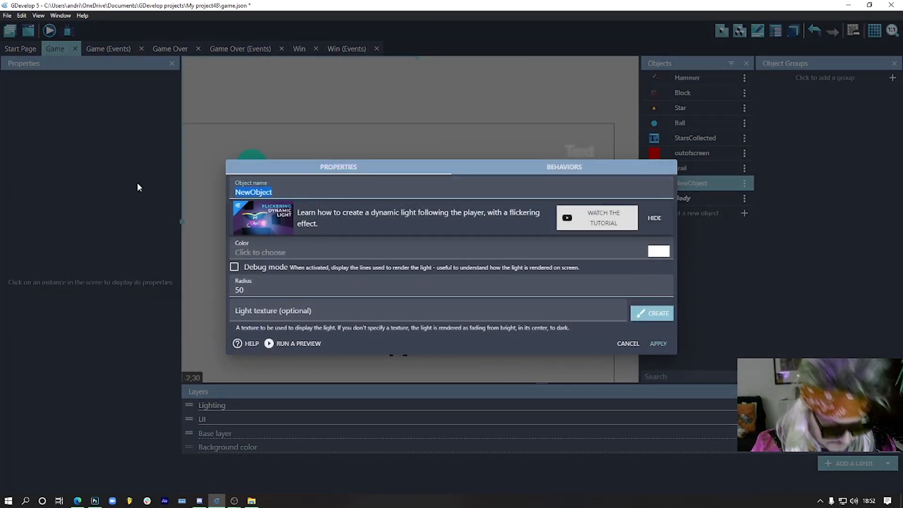
pyautogui.write('Ball')
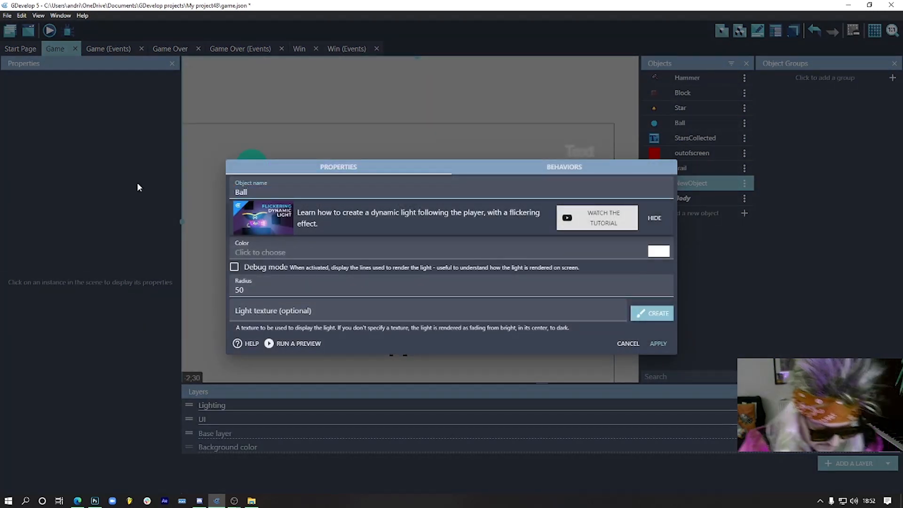
pyautogui.write('Light')
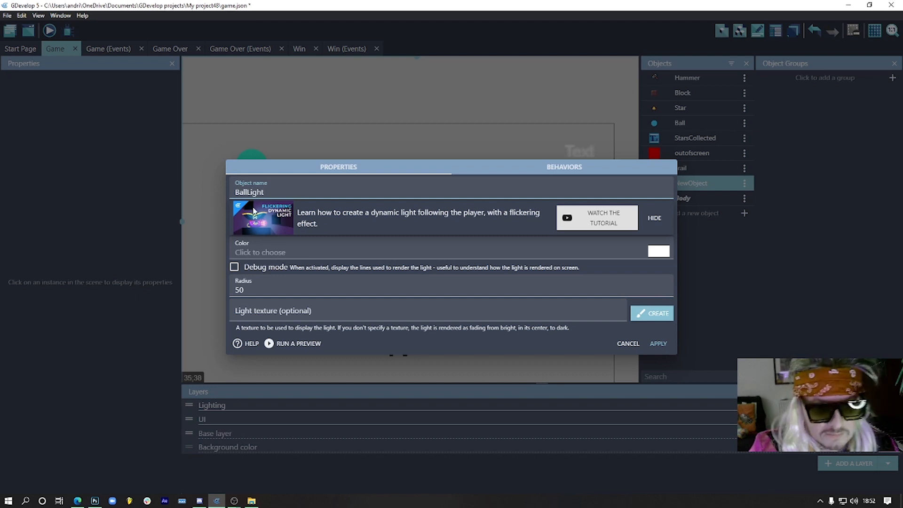
# Set BallLight's radius to 30 and its color to blue, and apply the properties.
pyautogui.click(262, 291)
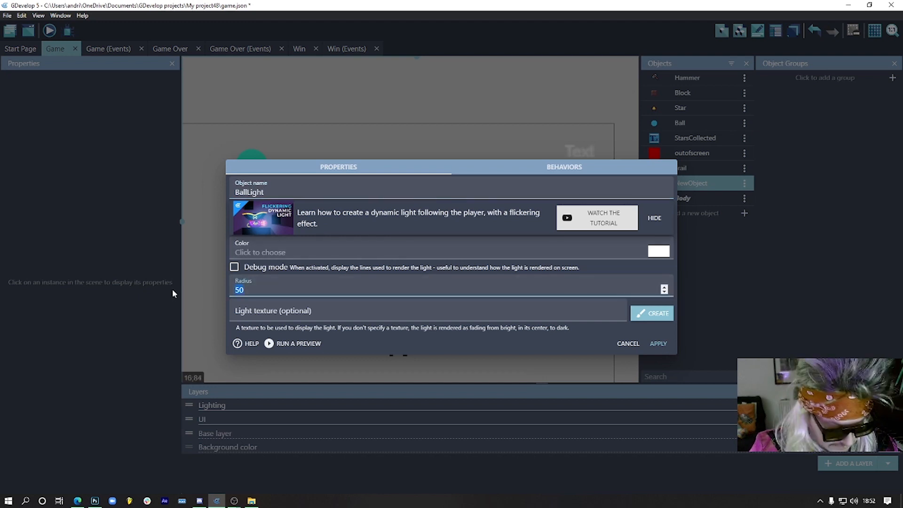
pyautogui.press('BackSpace')
pyautogui.press('BackSpace')
pyautogui.write('30')
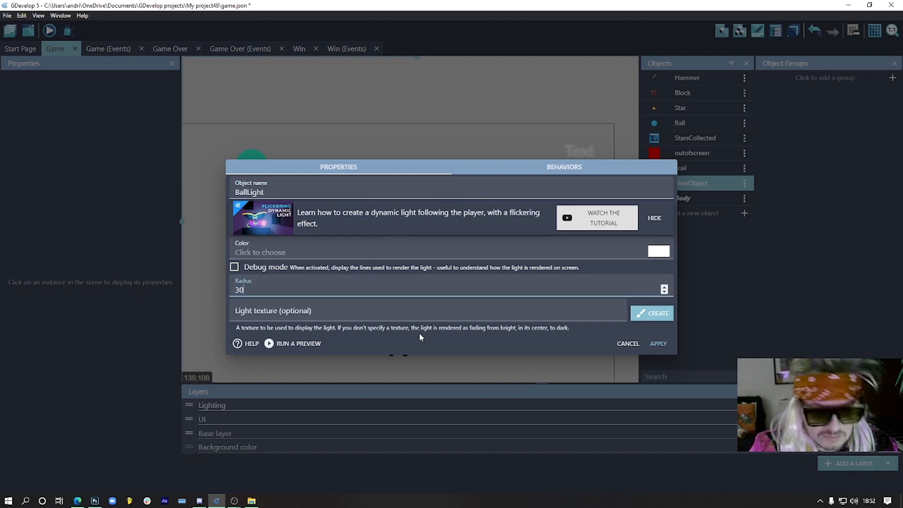
pyautogui.click(659, 252)
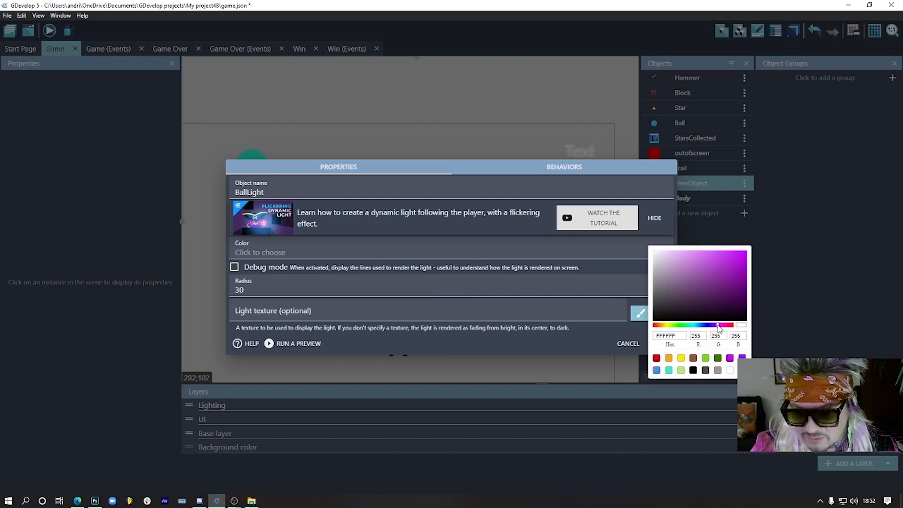
pyautogui.moveTo(719, 328)
pyautogui.mouseDown()
pyautogui.moveTo(696, 326)
pyautogui.moveTo(704, 326)
pyautogui.mouseUp()
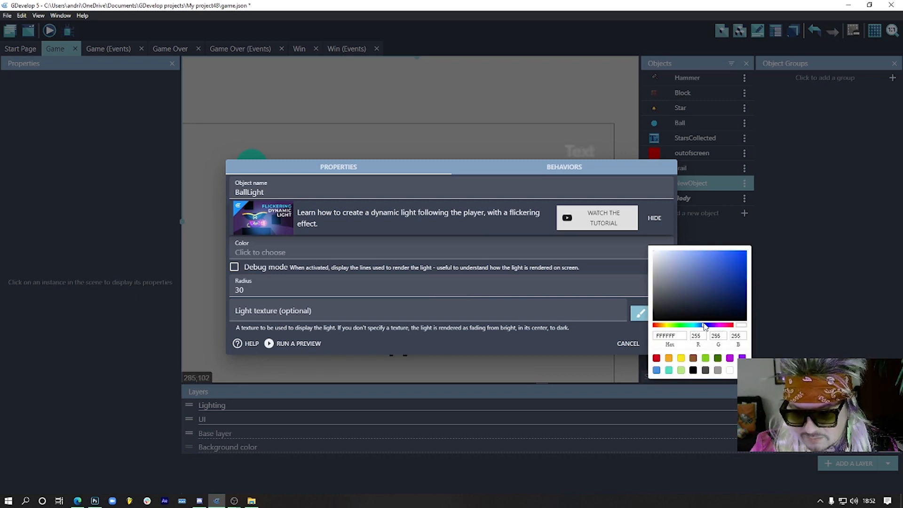
pyautogui.click(601, 346)
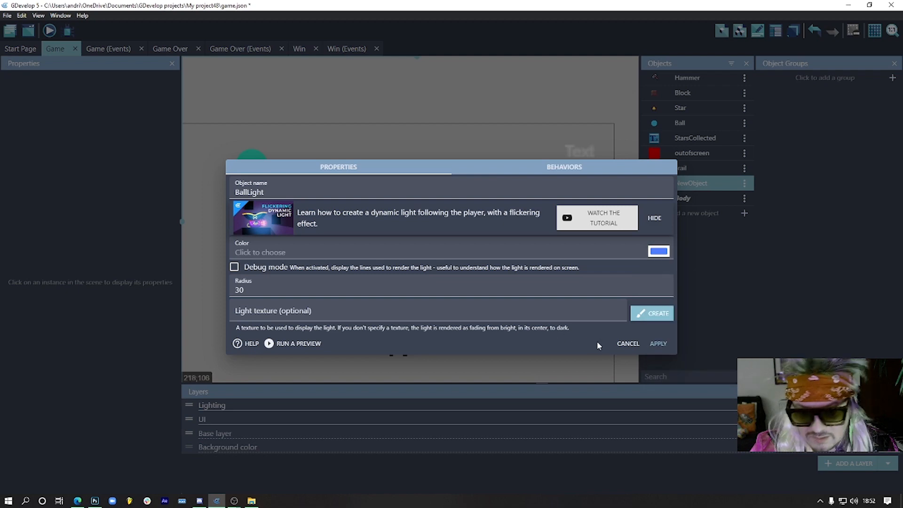
pyautogui.click(659, 344)
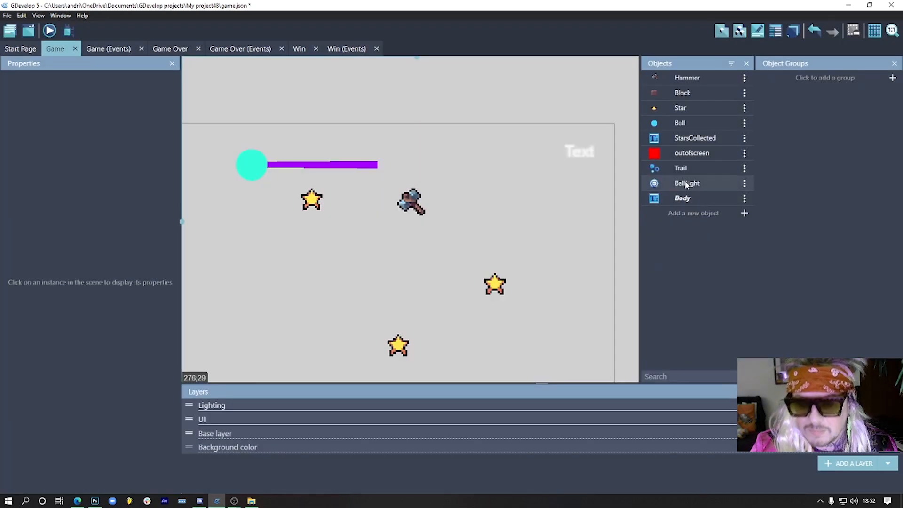
# Place a BallLight instance in the Game scene above the purple bar, at about X 110, Y -7.
pyautogui.click(113, 49)
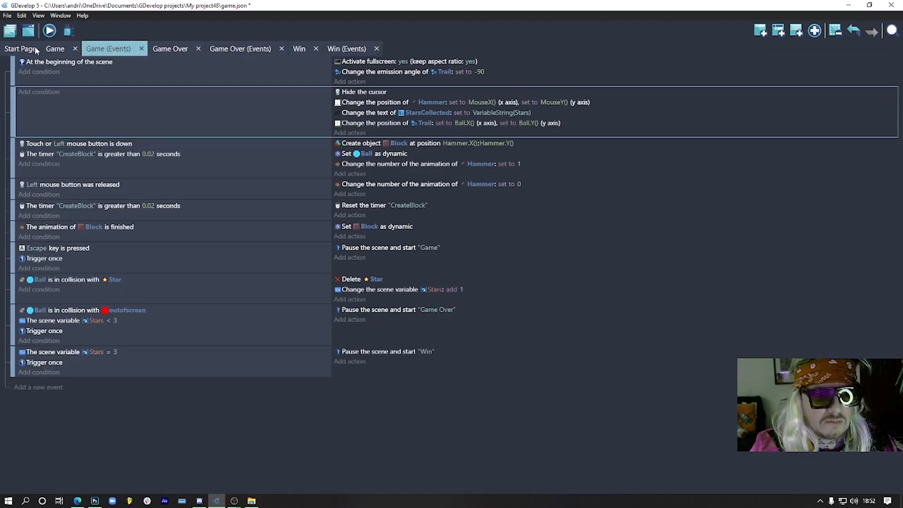
pyautogui.click(54, 50)
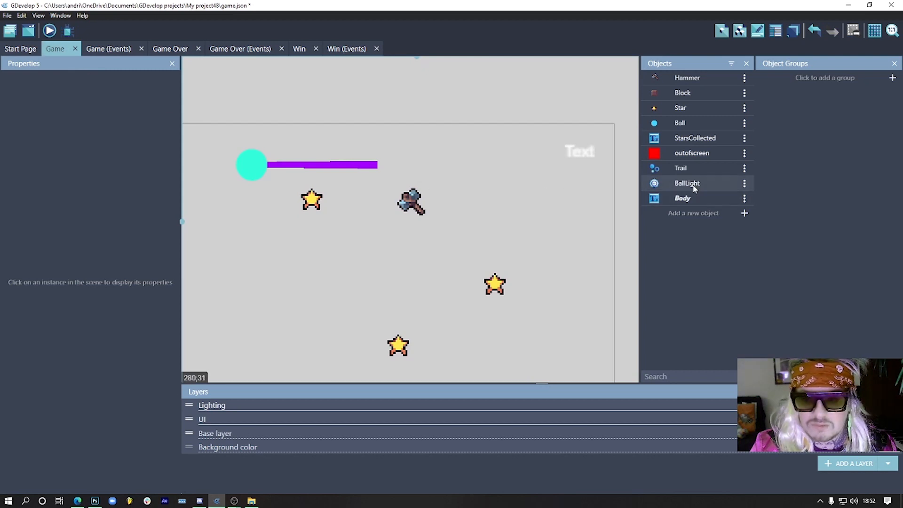
pyautogui.moveTo(691, 186); pyautogui.dragTo(366, 115)
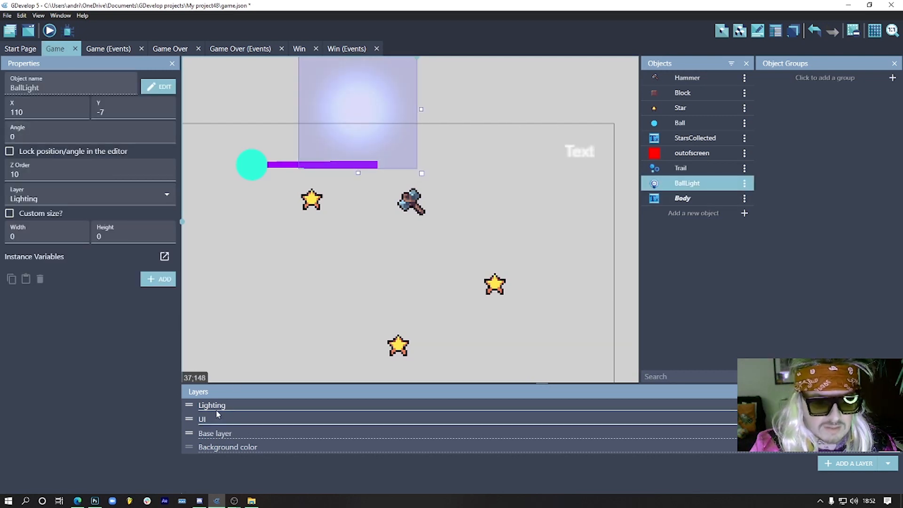
# Preview the game to check how BallLight looks with the Lighting layer, then close the preview.
pyautogui.click(49, 31)
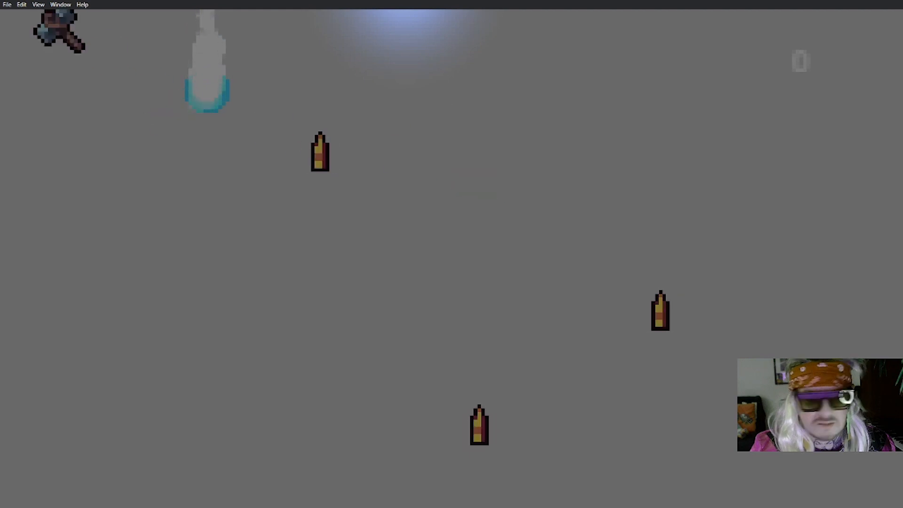
pyautogui.click(37, 5)
pyautogui.click(64, 56)
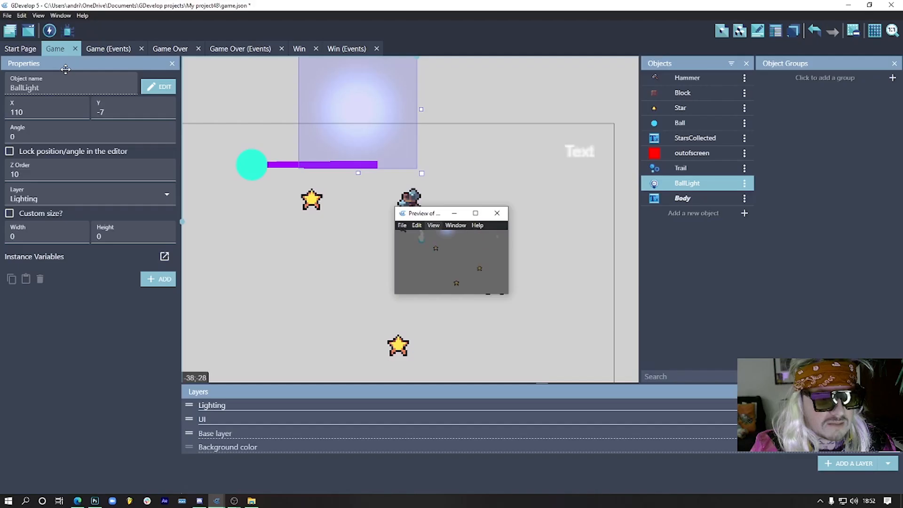
pyautogui.click(497, 216)
# Move BallLight to about X 123, Y -19, assign it to the Base layer, and delete the Lighting layer.
pyautogui.moveTo(359, 113); pyautogui.dragTo(396, 94)
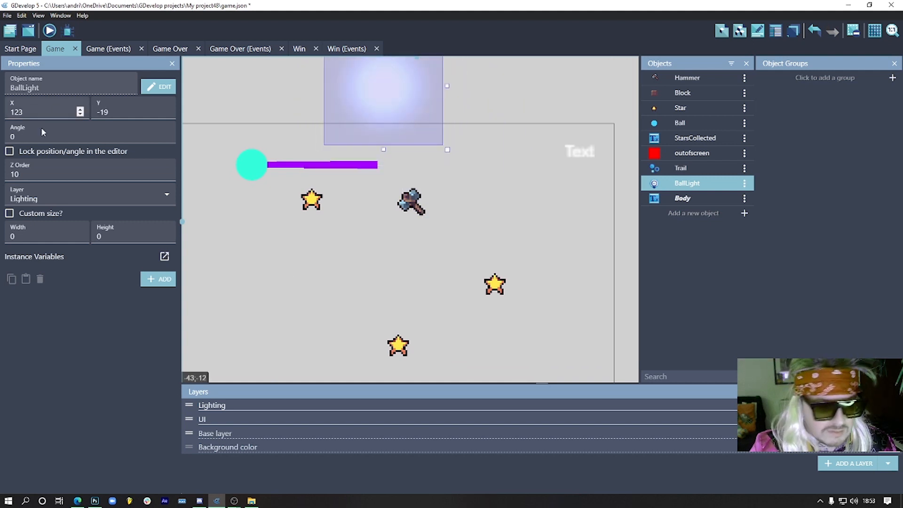
pyautogui.click(56, 196)
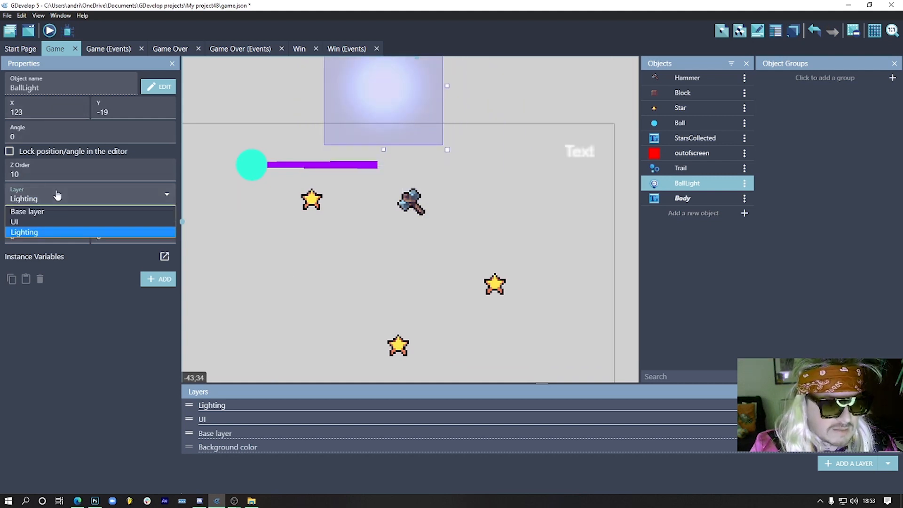
pyautogui.click(51, 215)
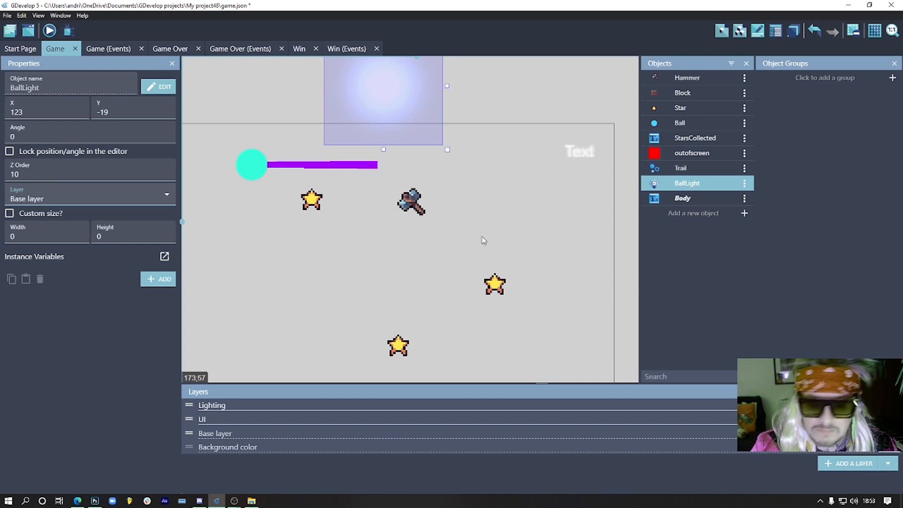
pyautogui.click(891, 406)
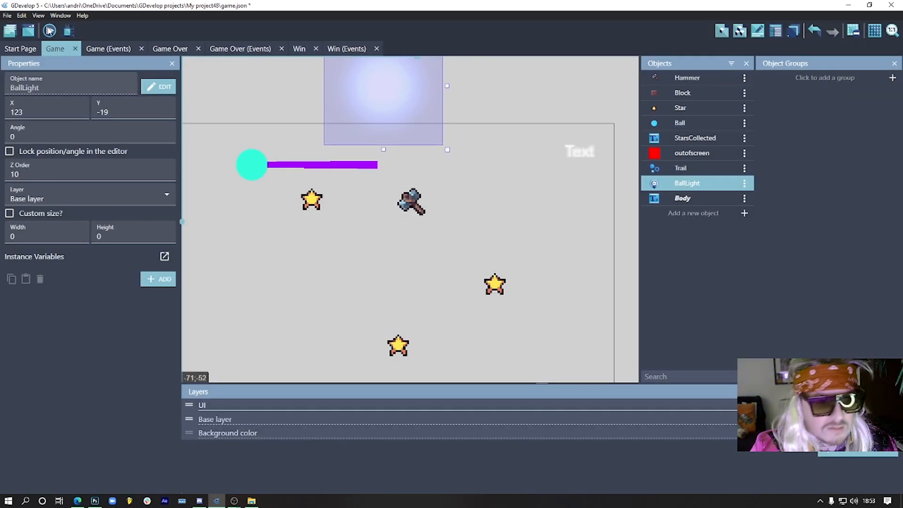
# Preview the game to check BallLight on the Base layer, then leave full screen.
pyautogui.click(50, 31)
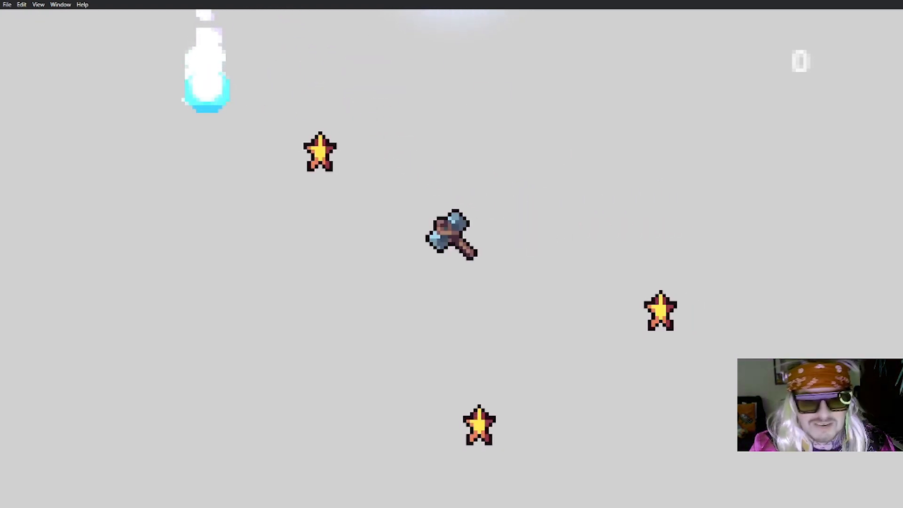
pyautogui.click(38, 4)
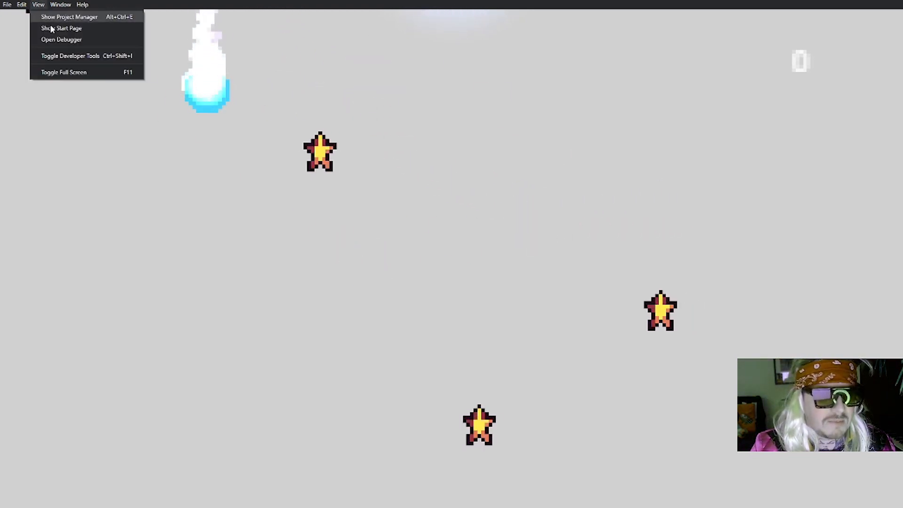
pyautogui.click(66, 71)
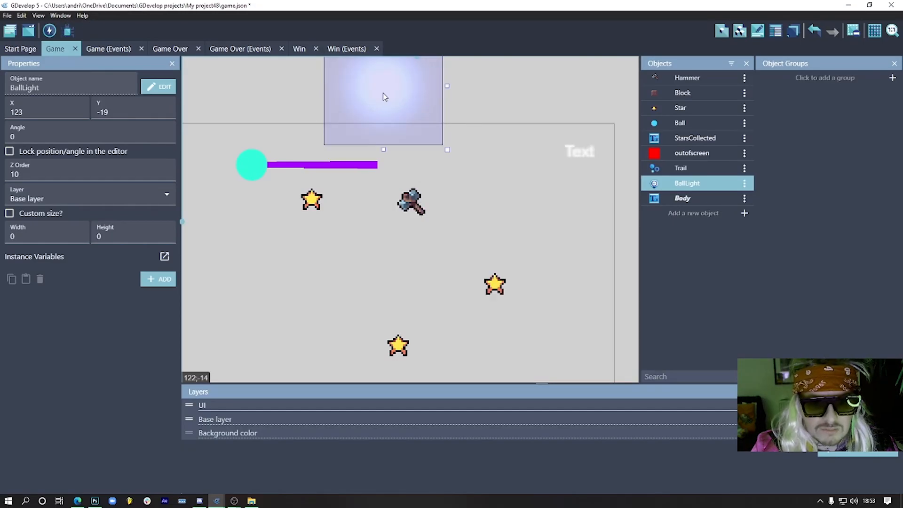
# Center BallLight over the ball at X 56, Y 22, and preview the glow in the game.
pyautogui.moveTo(370, 96); pyautogui.dragTo(239, 178)
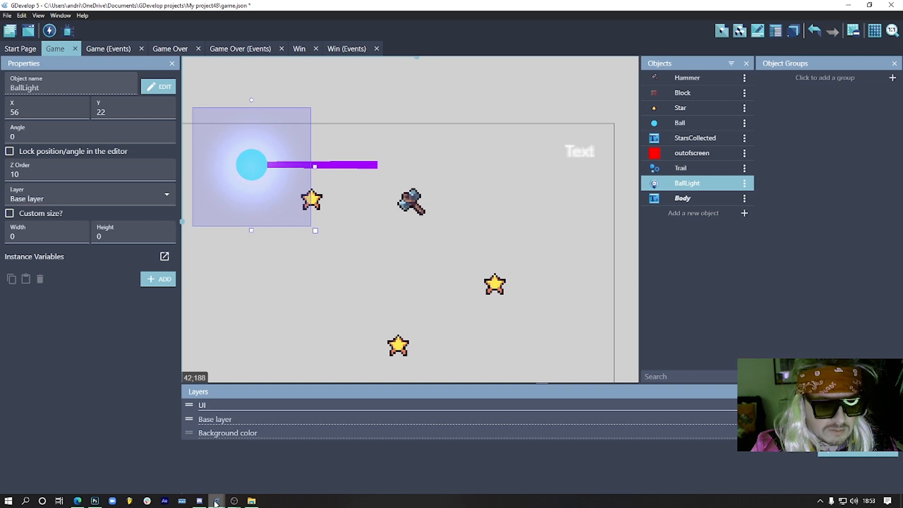
pyautogui.click(306, 441)
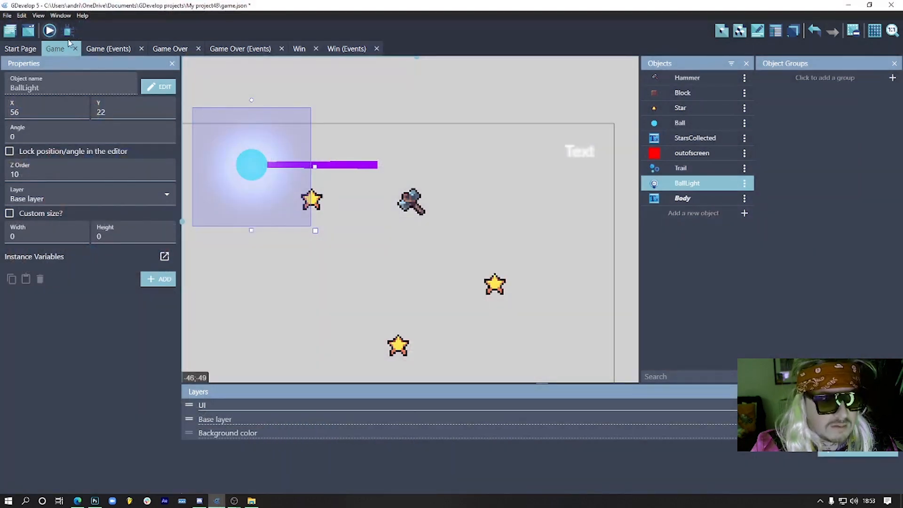
pyautogui.click(50, 32)
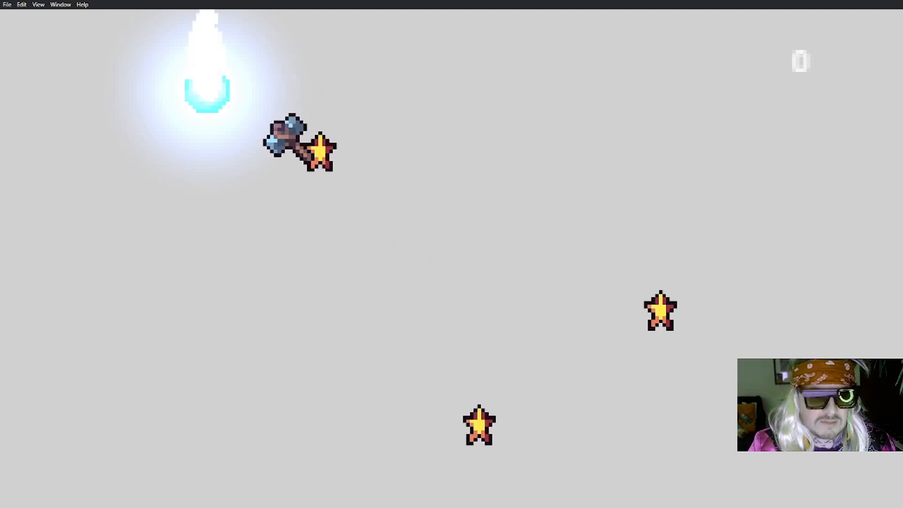
pyautogui.click(38, 4)
pyautogui.click(55, 73)
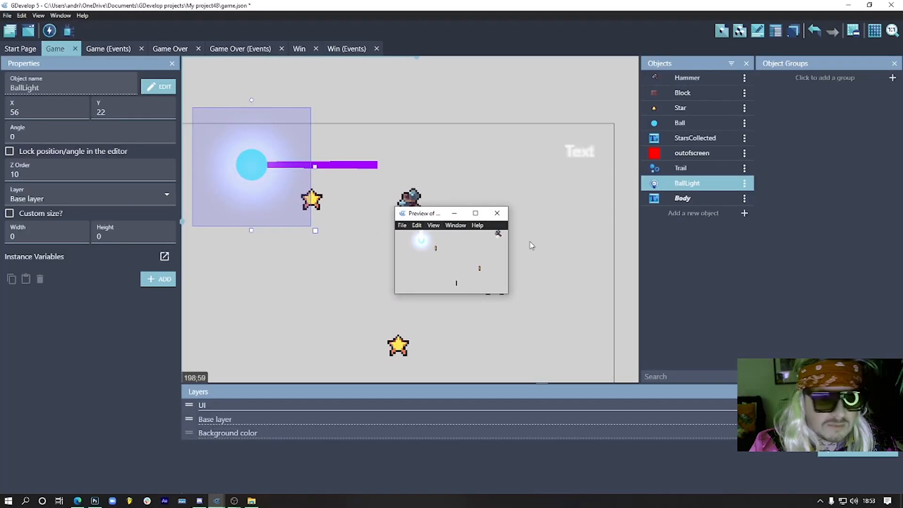
# Set BallLight's radius to 20 and apply the change.
pyautogui.doubleClick(667, 184)
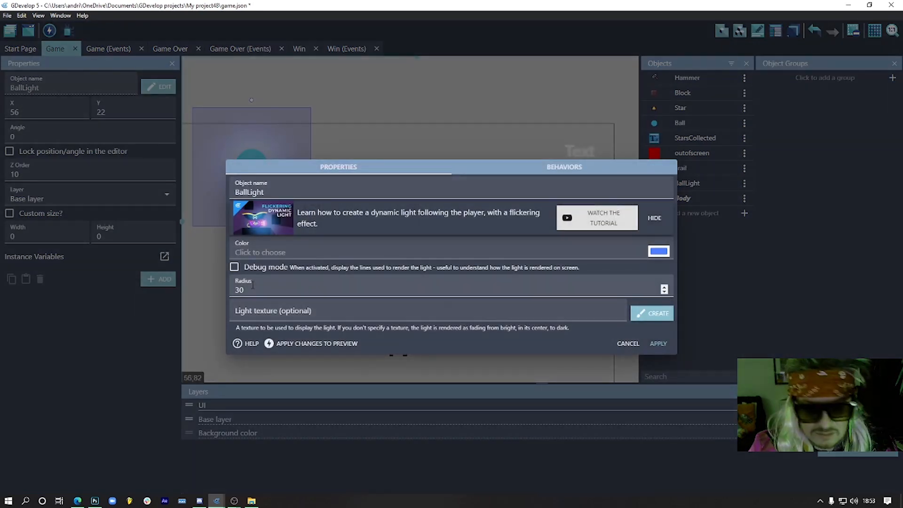
pyautogui.click(253, 284)
pyautogui.press('BackSpace')
pyautogui.press('BackSpace')
pyautogui.write('20')
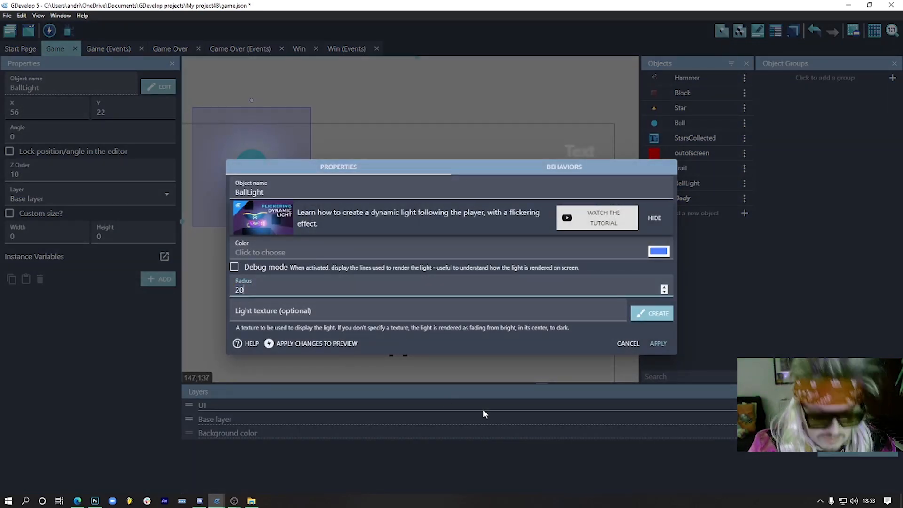
pyautogui.click(658, 344)
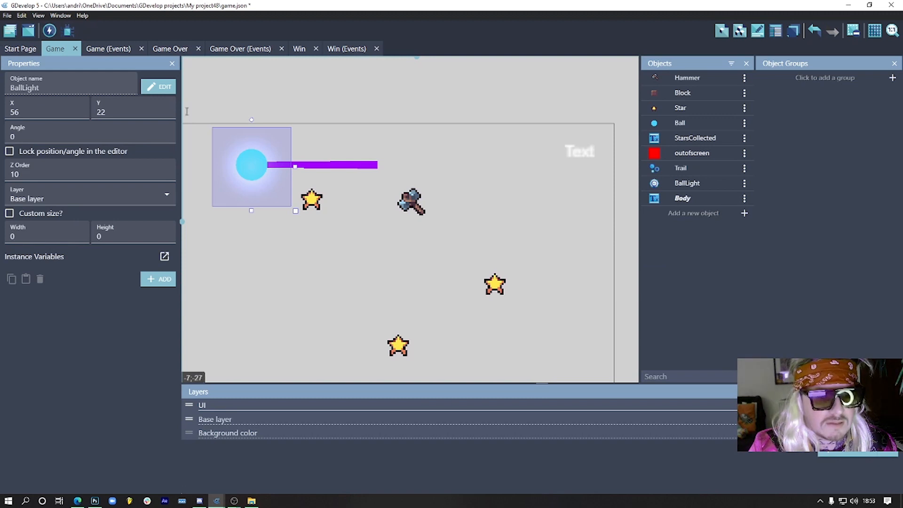
# Preview the game to check the smaller light, then close the preview and deselect BallLight.
pyautogui.click(50, 34)
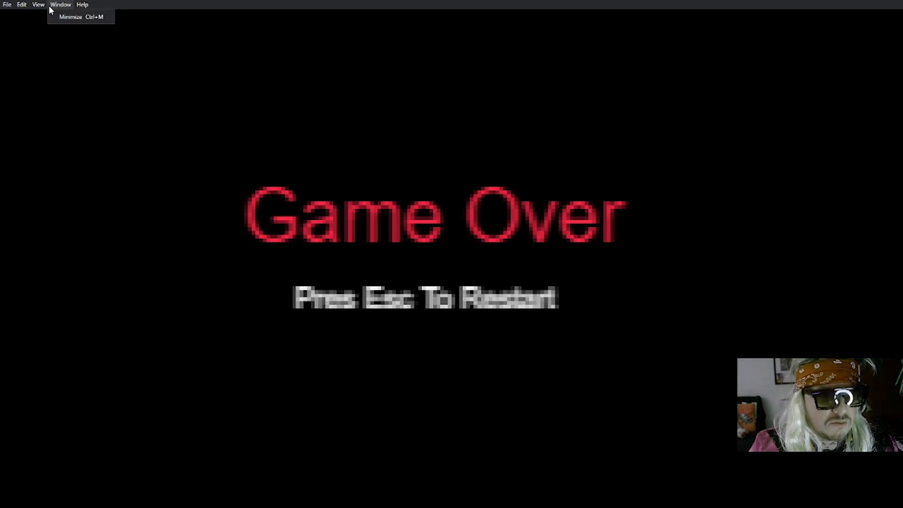
pyautogui.moveTo(43, 6)
pyautogui.click(64, 72)
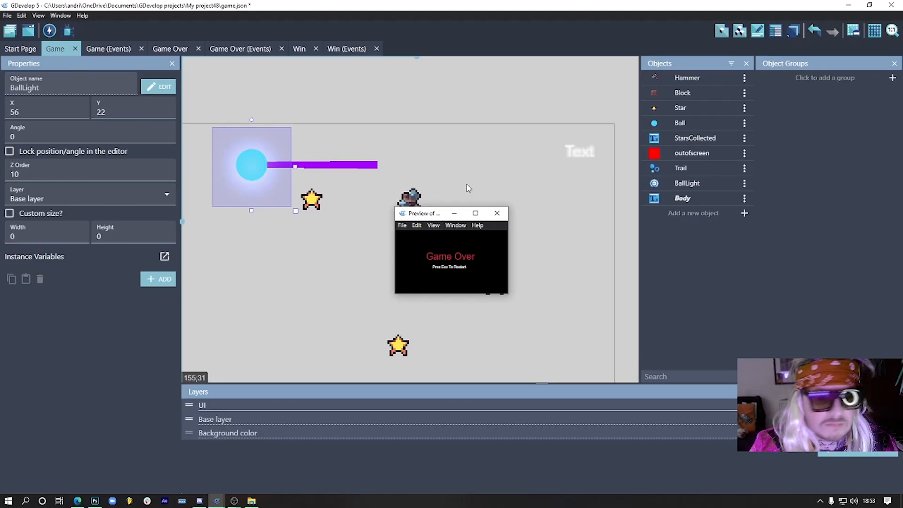
pyautogui.click(496, 215)
pyautogui.click(312, 101)
# Duplicate the Trail position action in the Game events and change its object to BallLight so the light follows Ball.X() and Ball.Y().
pyautogui.click(102, 50)
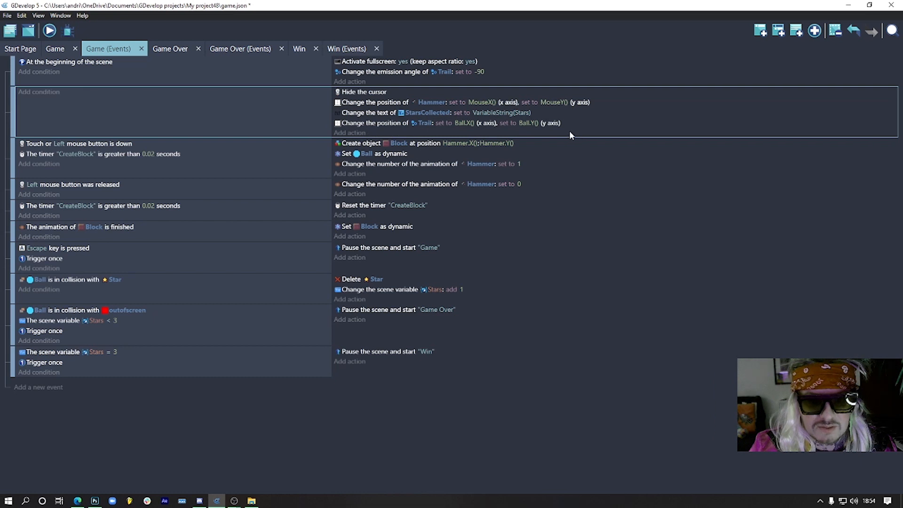
pyautogui.click(580, 124)
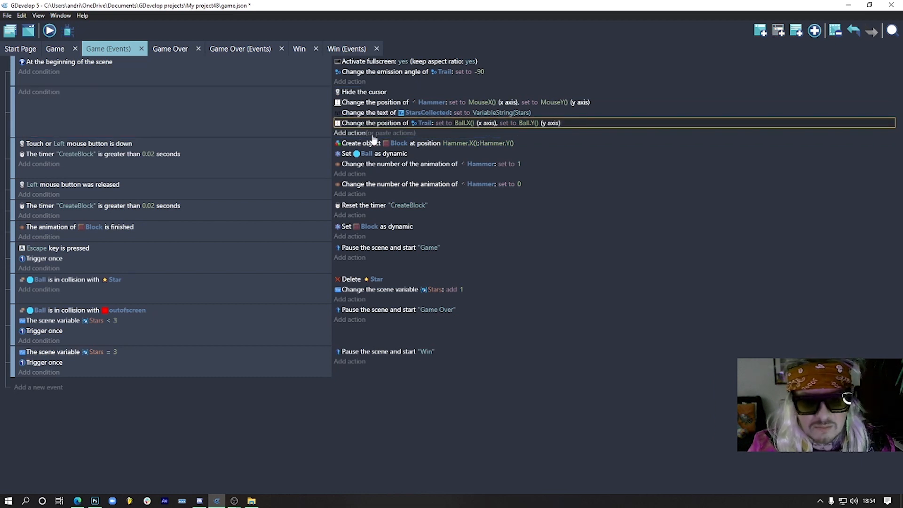
pyautogui.click(371, 134)
pyautogui.click(424, 133)
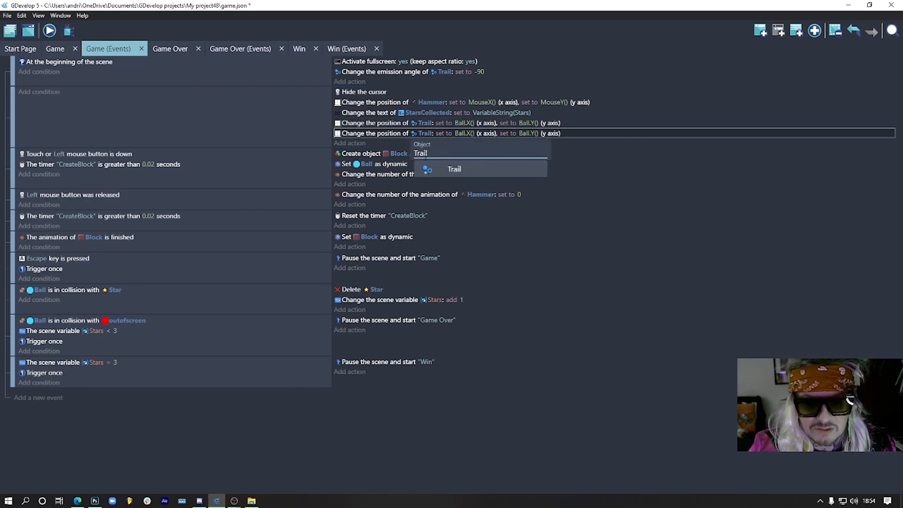
pyautogui.press('BackSpace')
pyautogui.press('BackSpace')
pyautogui.press('BackSpace')
pyautogui.press('BackSpace')
pyautogui.press('BackSpace')
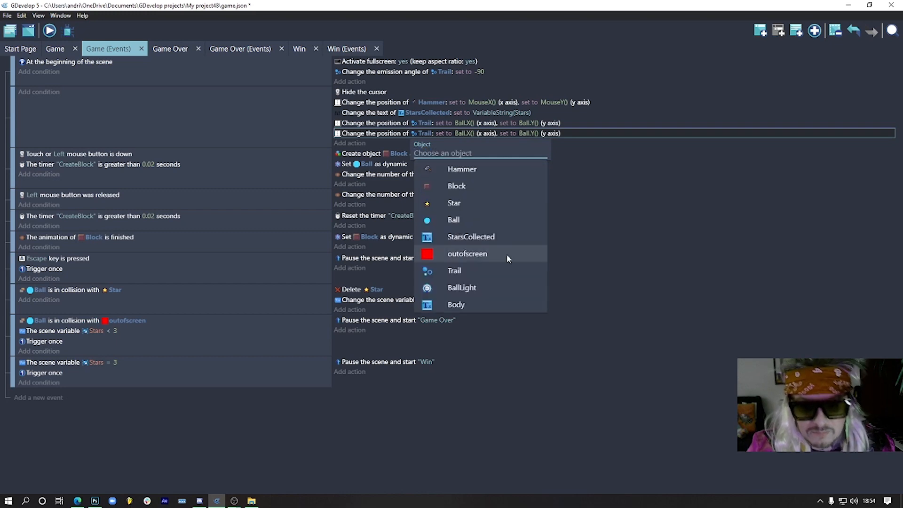
pyautogui.click(470, 287)
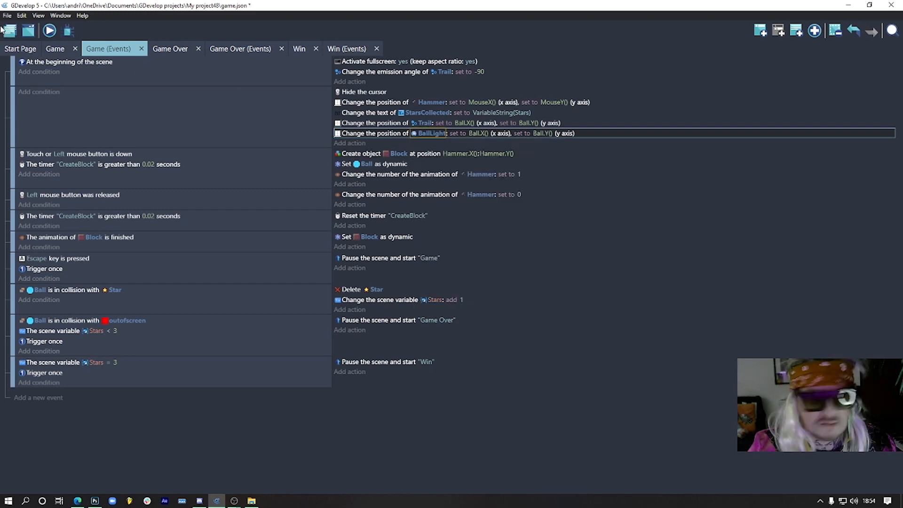
# Preview the game, drawing block ramps to check that BallLight follows the ball, then close the preview.
pyautogui.click(50, 31)
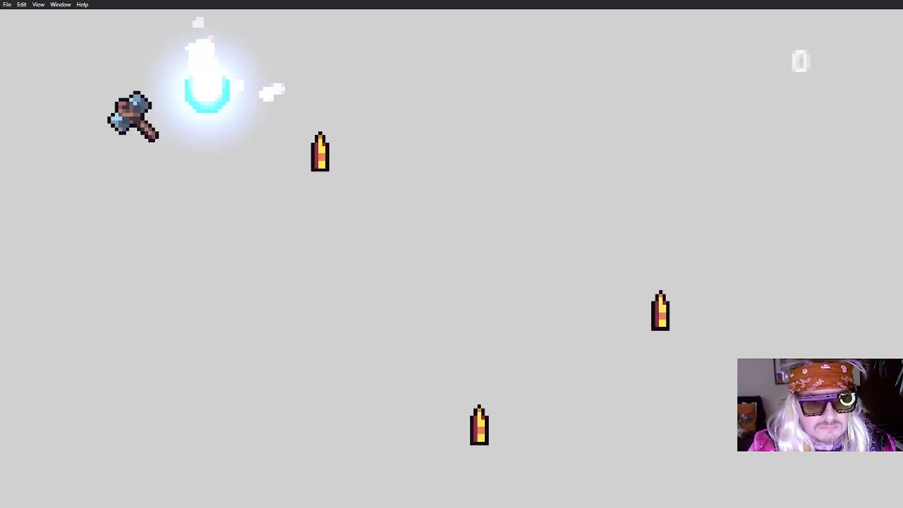
pyautogui.moveTo(126, 130); pyautogui.dragTo(498, 308)
pyautogui.moveTo(724, 304)
pyautogui.mouseDown()
pyautogui.moveTo(700, 324)
pyautogui.moveTo(523, 406)
pyautogui.mouseUp()
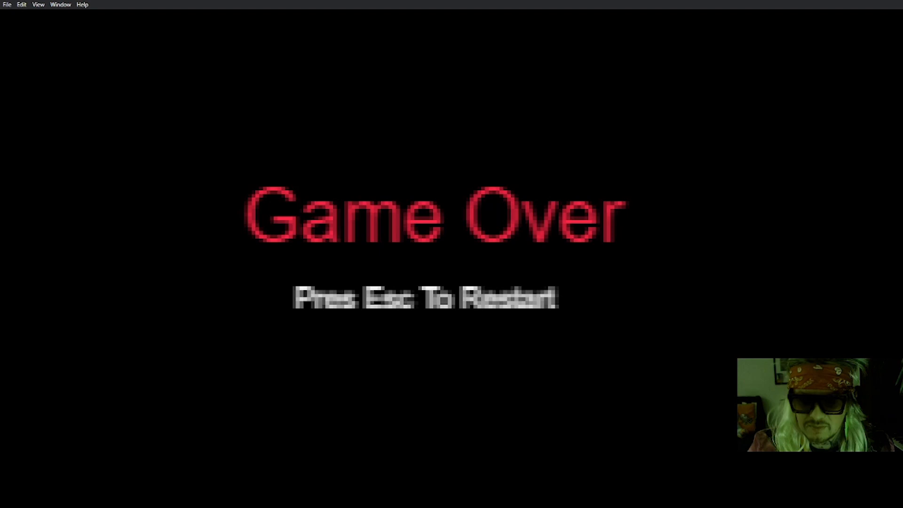
pyautogui.click(38, 4)
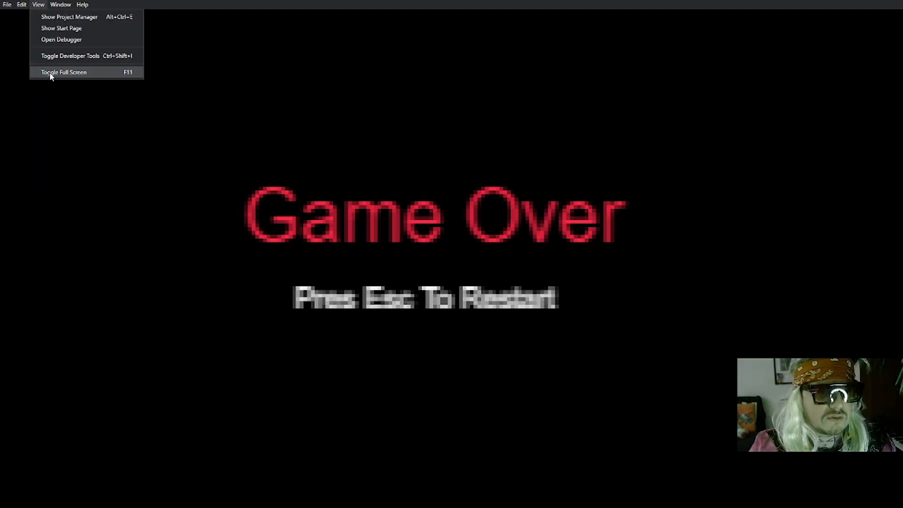
pyautogui.click(49, 73)
pyautogui.click(497, 214)
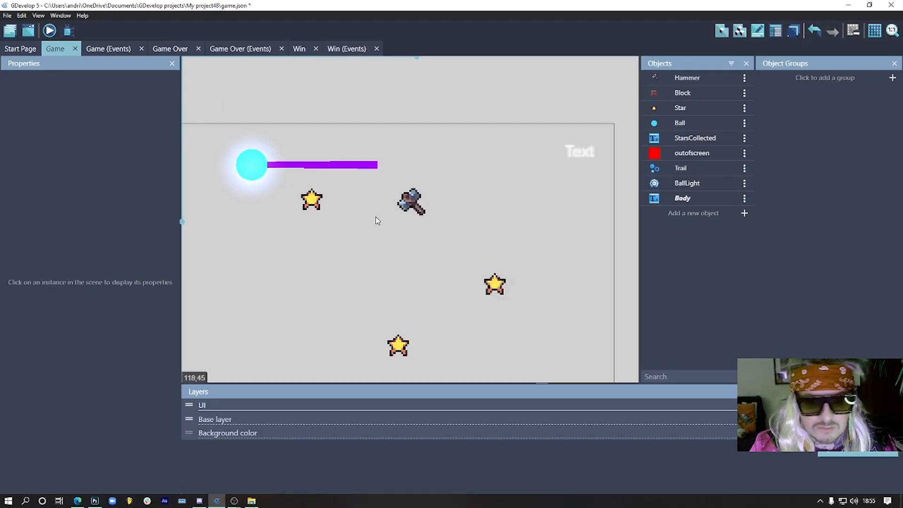
# Add a Hide action for Ball to the event at the beginning of the Game scene.
pyautogui.click(108, 49)
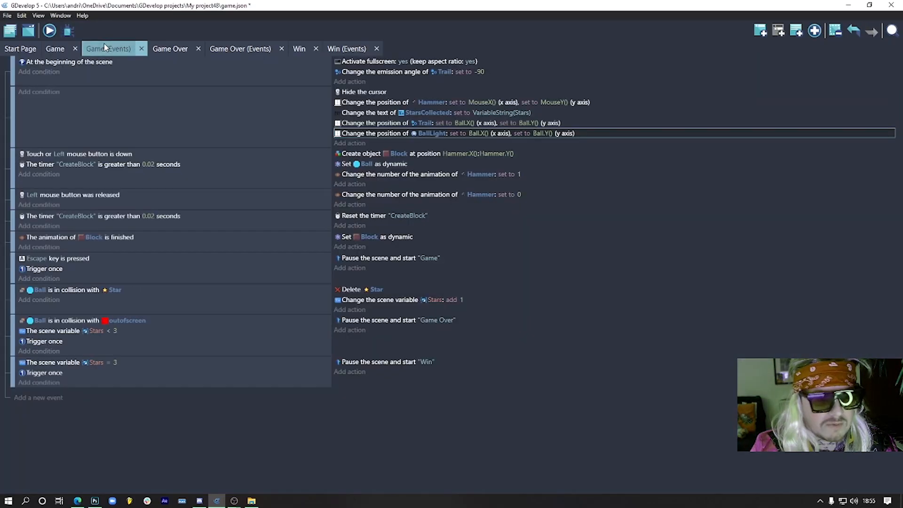
pyautogui.click(345, 82)
pyautogui.click(85, 239)
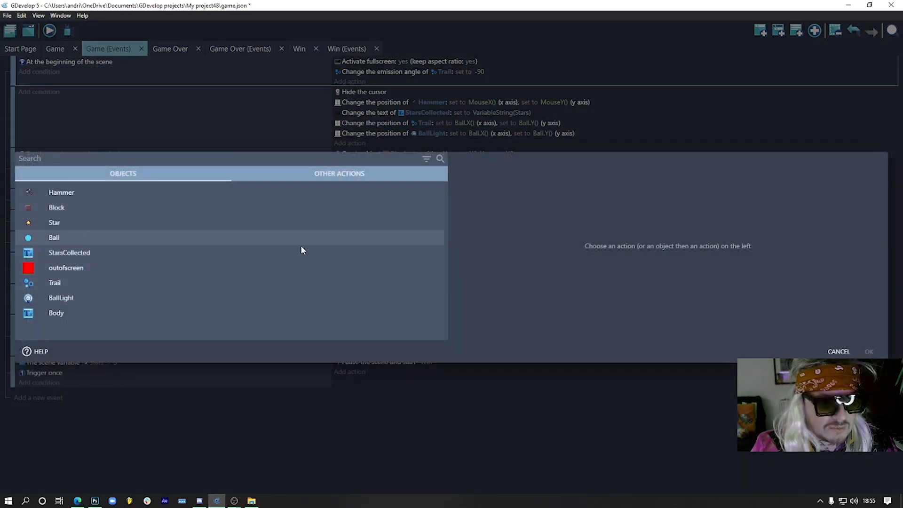
pyautogui.write('hi')
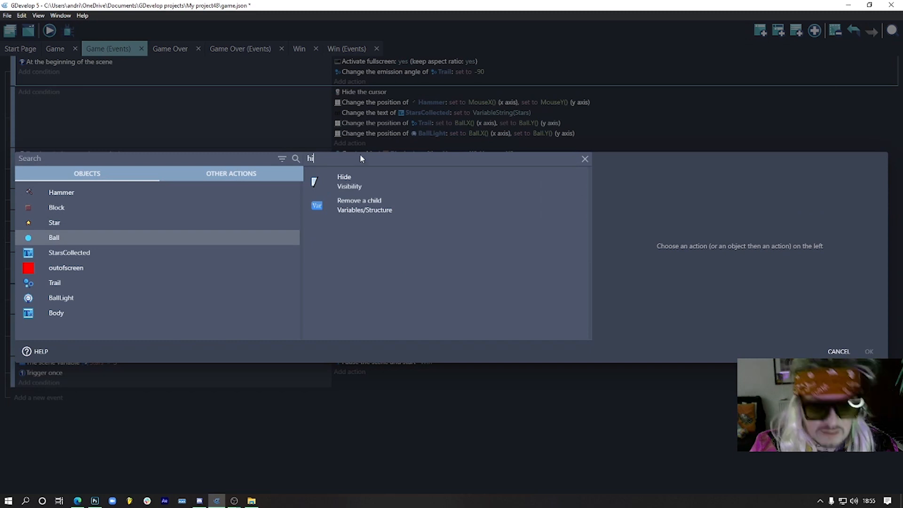
pyautogui.click(437, 181)
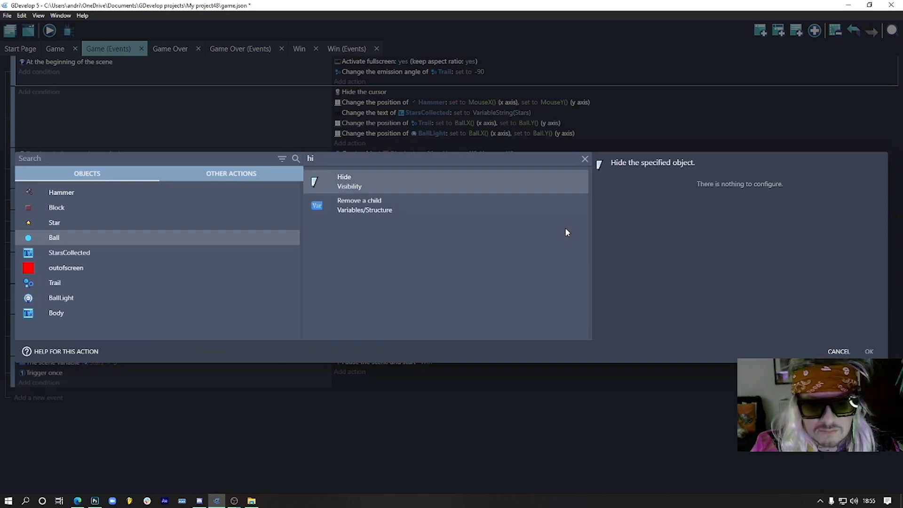
pyautogui.click(868, 351)
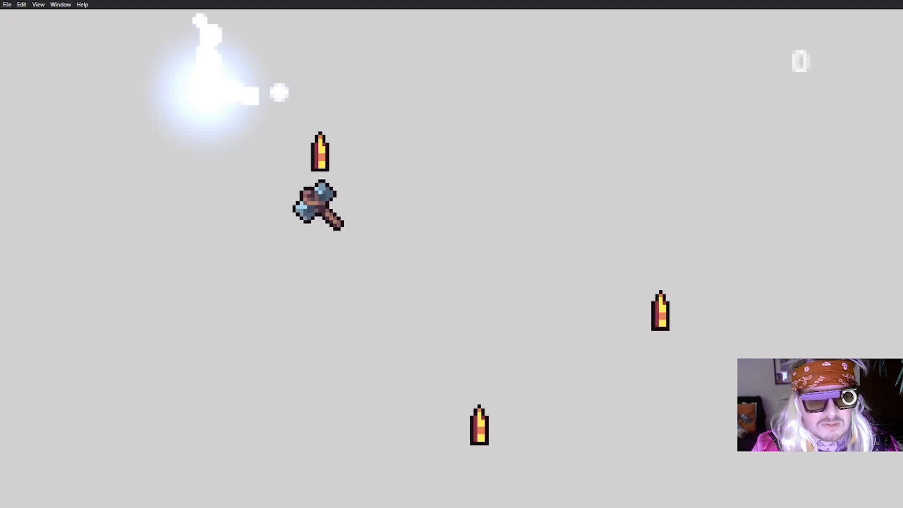
# Play the preview by drawing block ramps under the ball's light, restart after the game over, and leave full screen.
pyautogui.moveTo(110, 138)
pyautogui.mouseDown()
pyautogui.moveTo(346, 276)
pyautogui.moveTo(509, 313)
pyautogui.mouseUp()
pyautogui.moveTo(727, 304); pyautogui.dragTo(586, 393)
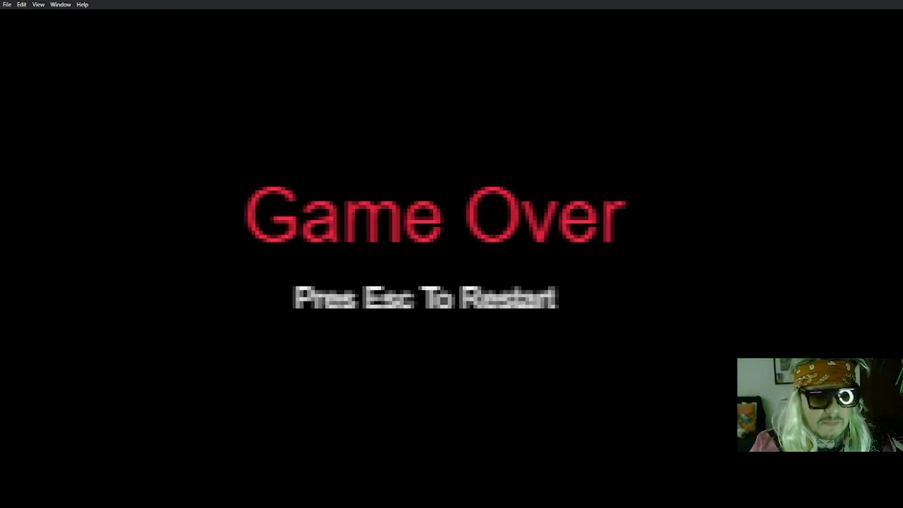
pyautogui.press('Escape')
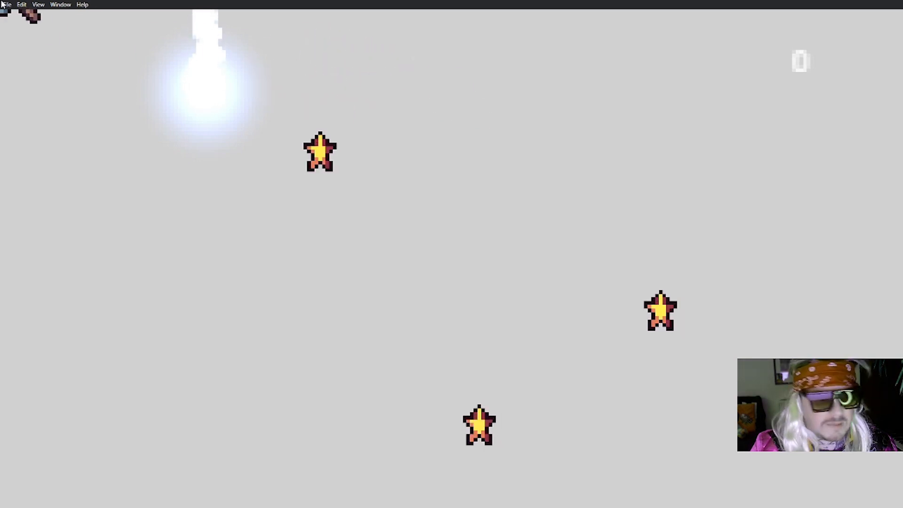
pyautogui.click(38, 4)
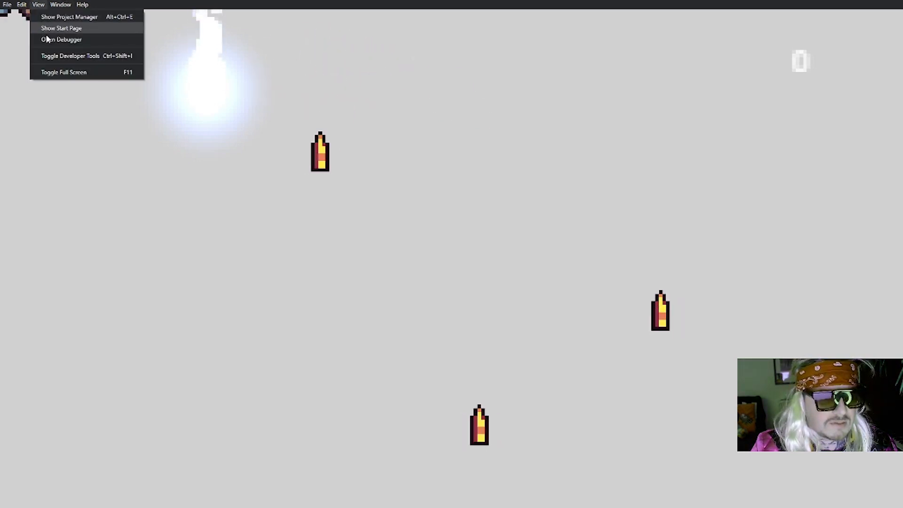
pyautogui.click(59, 73)
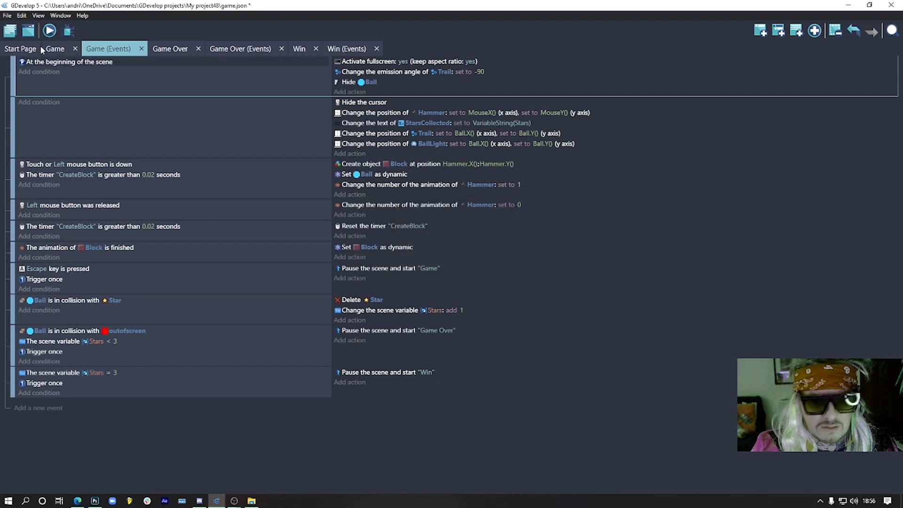
# In the Game scene, move BallLight to about X 127, Y -48 and Trail to about X 213, Y -73, above the game area.
pyautogui.click(58, 51)
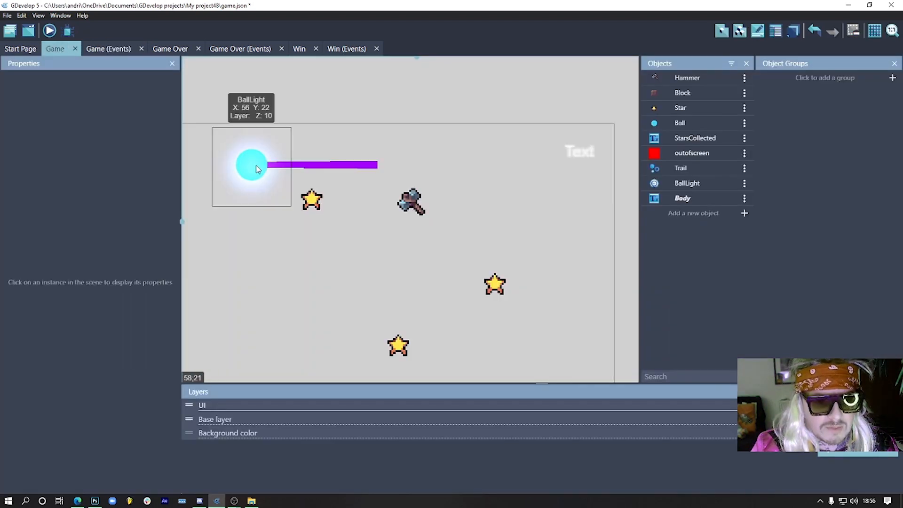
pyautogui.moveTo(257, 169); pyautogui.dragTo(399, 66)
pyautogui.scroll(-4, 418, 121)
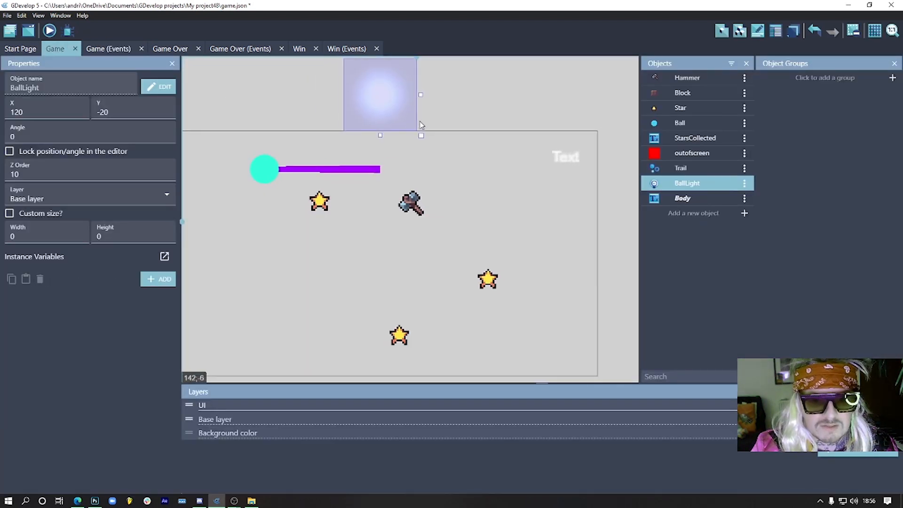
pyautogui.scroll(-1, 420, 121)
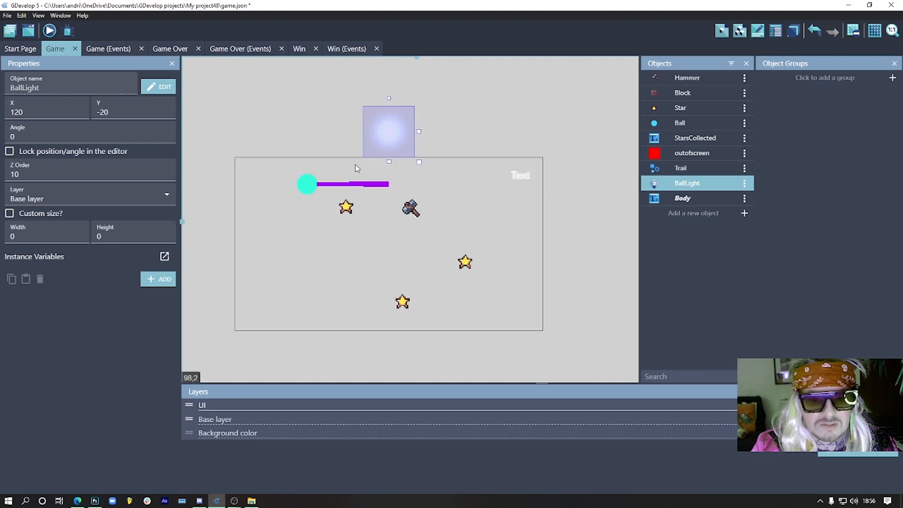
pyautogui.moveTo(313, 181); pyautogui.dragTo(516, 56)
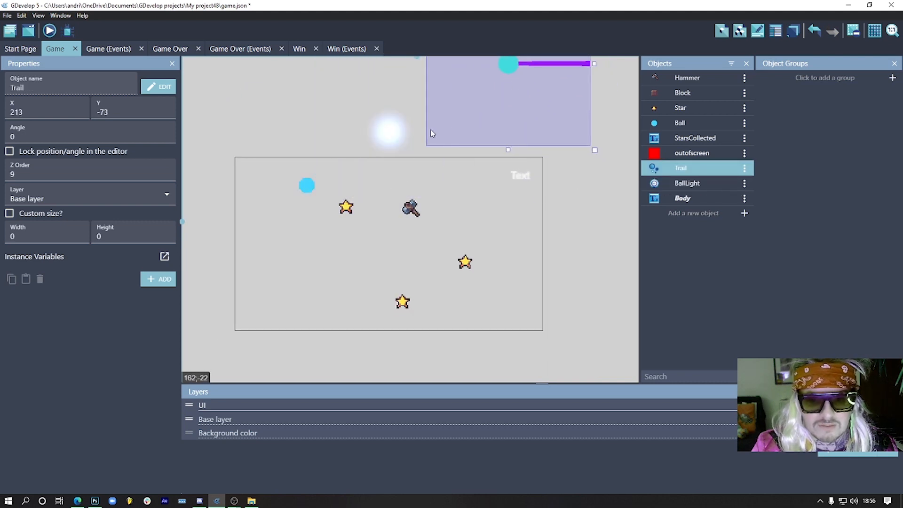
pyautogui.moveTo(399, 117); pyautogui.dragTo(409, 82)
# Preview the game with BallLight and Trail starting off-screen, draw block ramps to collect the stars, then close the preview.
pyautogui.click(49, 31)
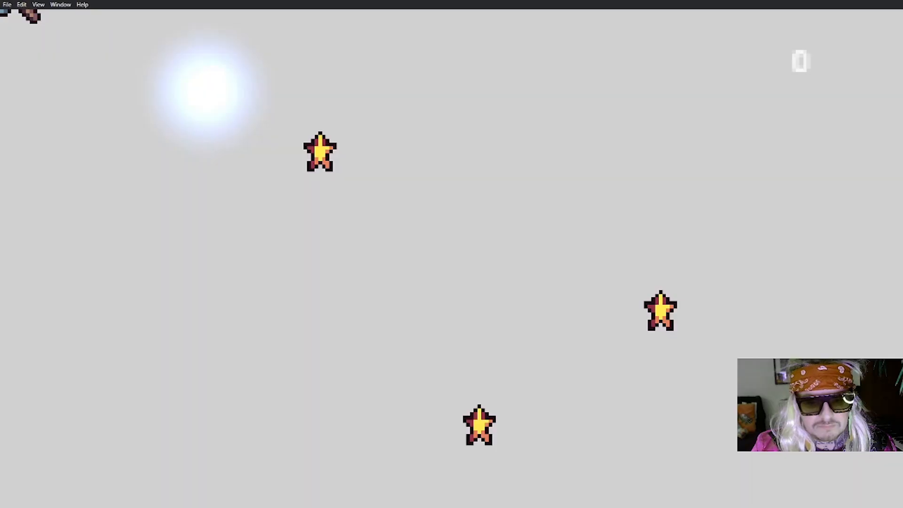
pyautogui.moveTo(109, 162)
pyautogui.mouseDown()
pyautogui.moveTo(403, 245)
pyautogui.moveTo(677, 305)
pyautogui.mouseUp()
pyautogui.moveTo(809, 280)
pyautogui.mouseDown()
pyautogui.moveTo(705, 359)
pyautogui.moveTo(569, 381)
pyautogui.mouseUp()
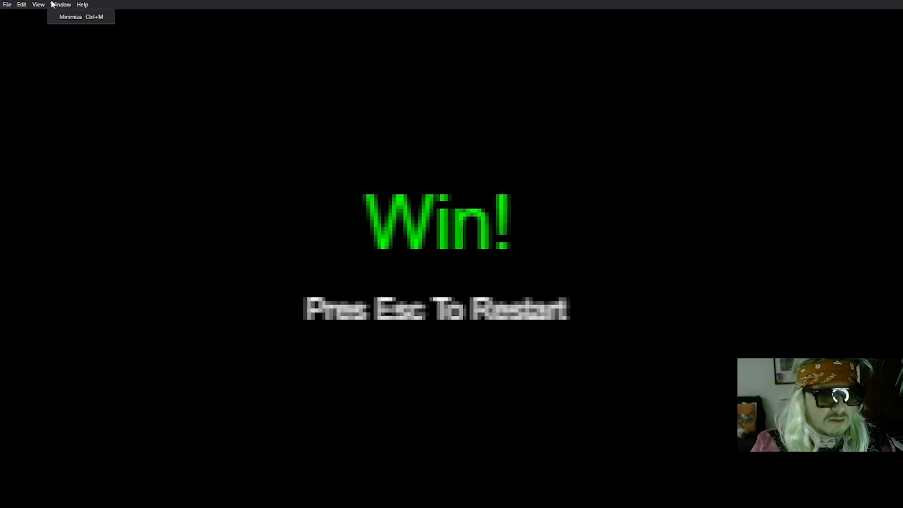
pyautogui.moveTo(39, 4)
pyautogui.click(62, 73)
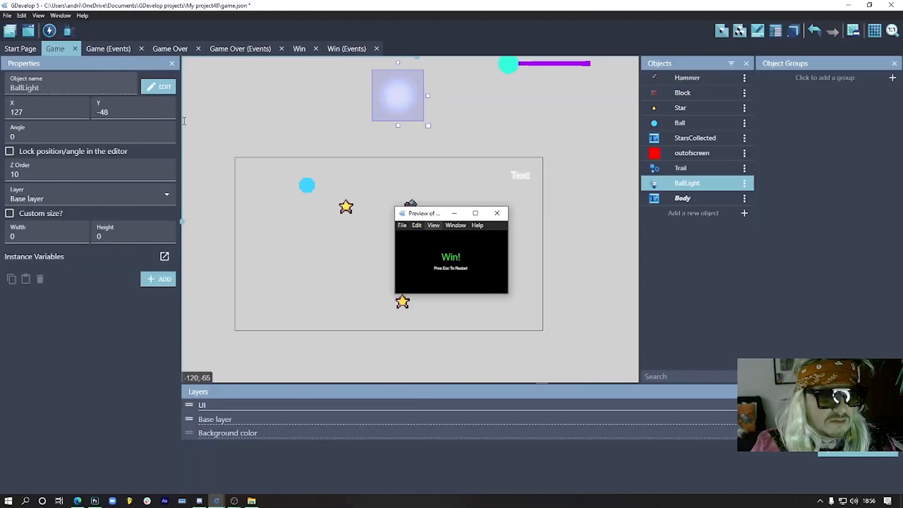
pyautogui.click(498, 213)
# Set the Game scene's background color to the grey-blue 7B8BA7 in the scene properties.
pyautogui.rightClick(528, 216)
pyautogui.click(557, 240)
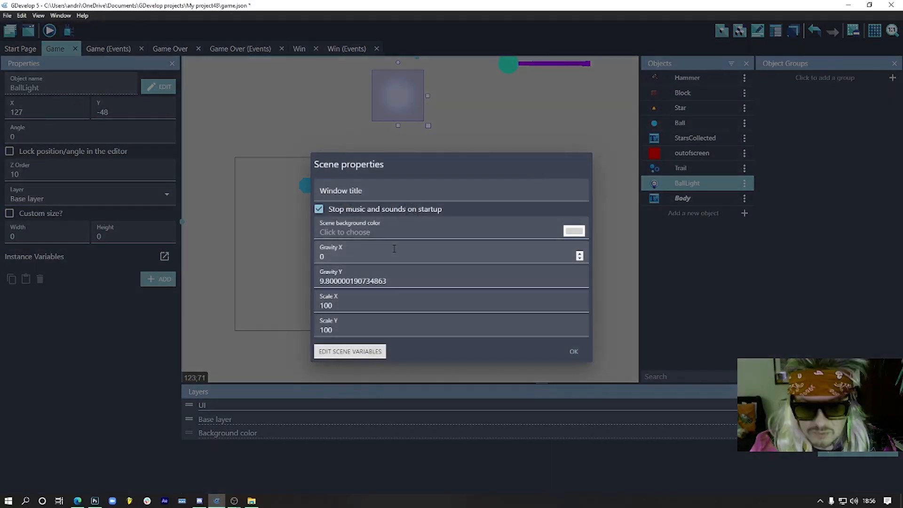
pyautogui.click(574, 231)
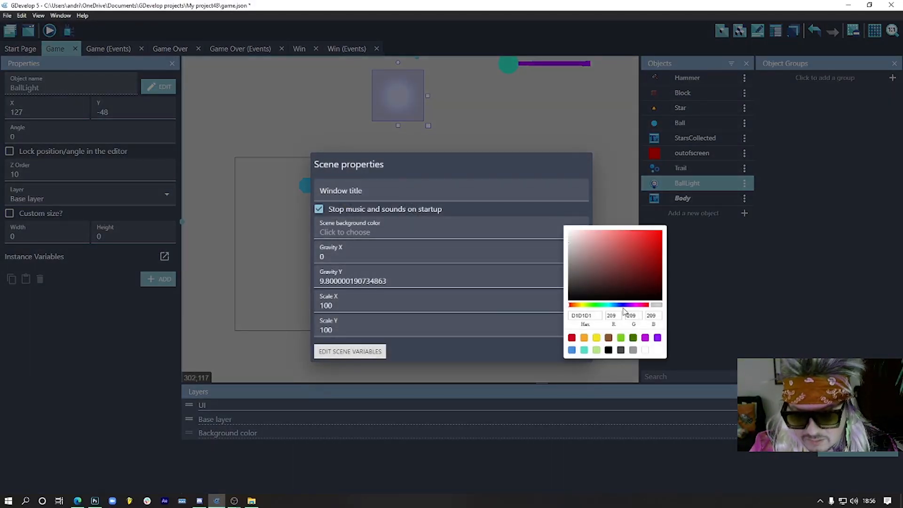
pyautogui.moveTo(620, 309)
pyautogui.mouseDown()
pyautogui.moveTo(627, 308)
pyautogui.moveTo(617, 309)
pyautogui.mouseUp()
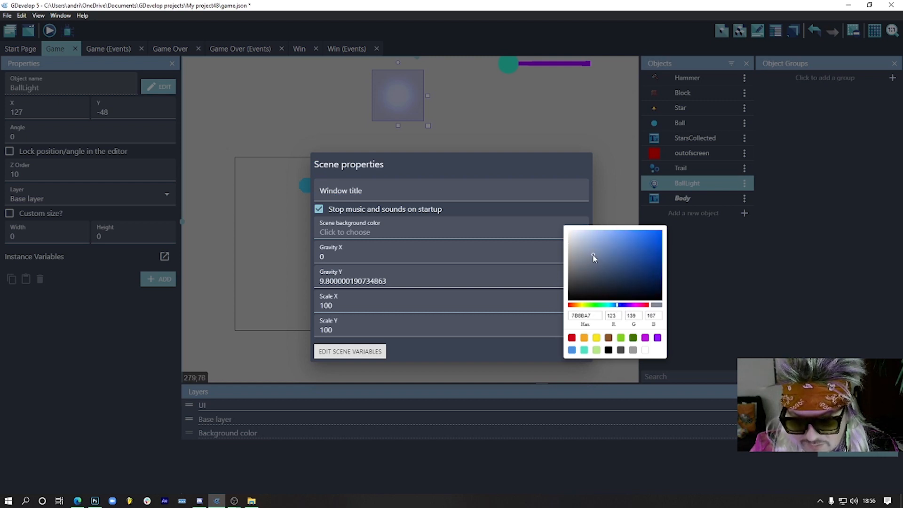
pyautogui.click(515, 334)
pyautogui.click(576, 351)
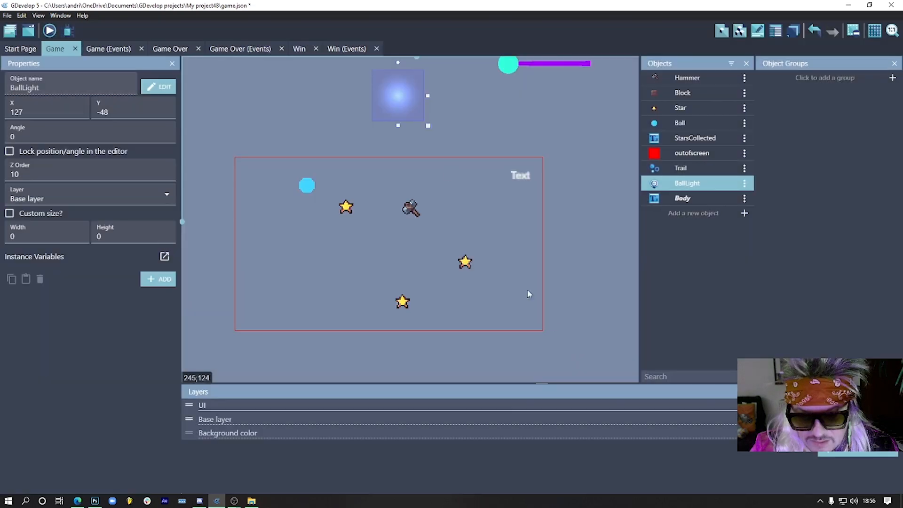
# Preview the game against the new background, draw a block ramp under the ball, then close the preview.
pyautogui.click(49, 31)
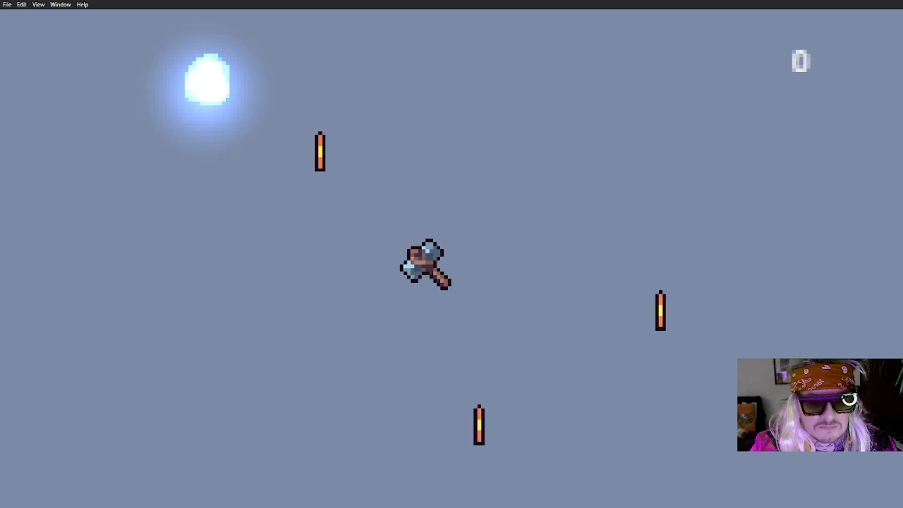
pyautogui.moveTo(125, 138)
pyautogui.mouseDown()
pyautogui.moveTo(506, 293)
pyautogui.moveTo(640, 320)
pyautogui.mouseUp()
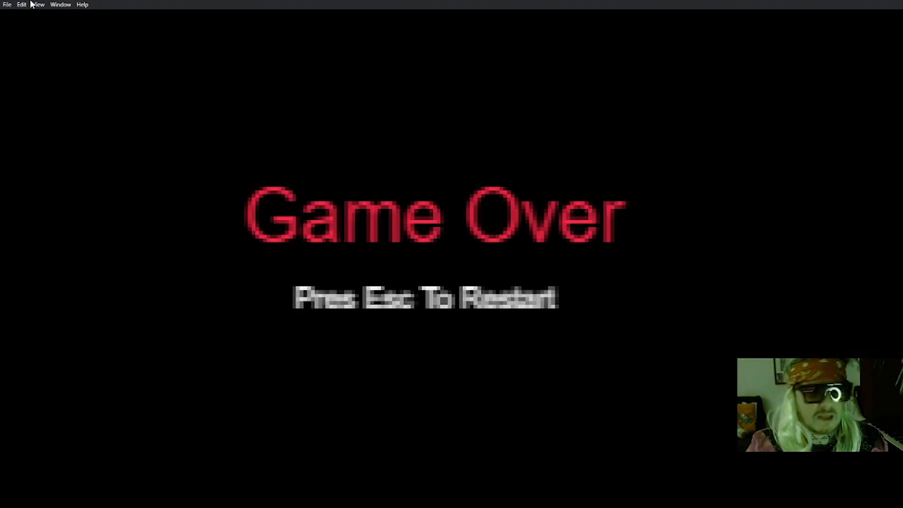
pyautogui.click(36, 4)
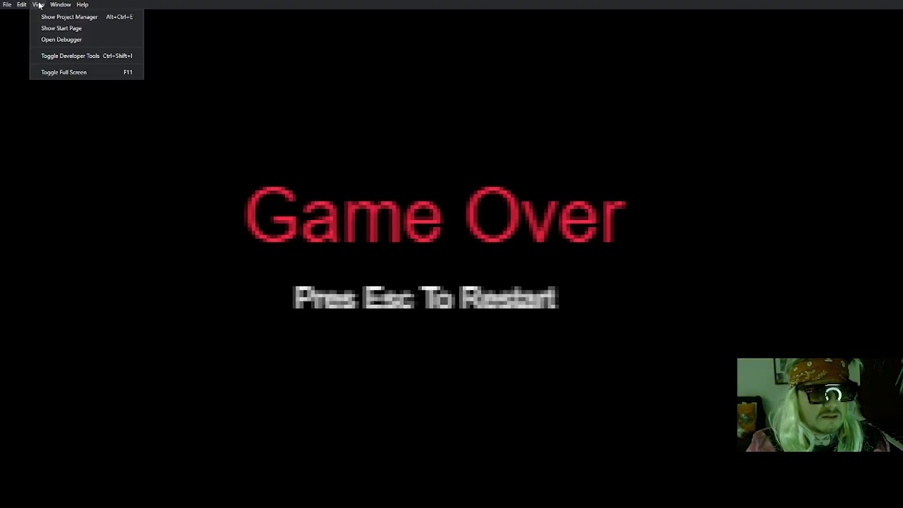
pyautogui.click(62, 72)
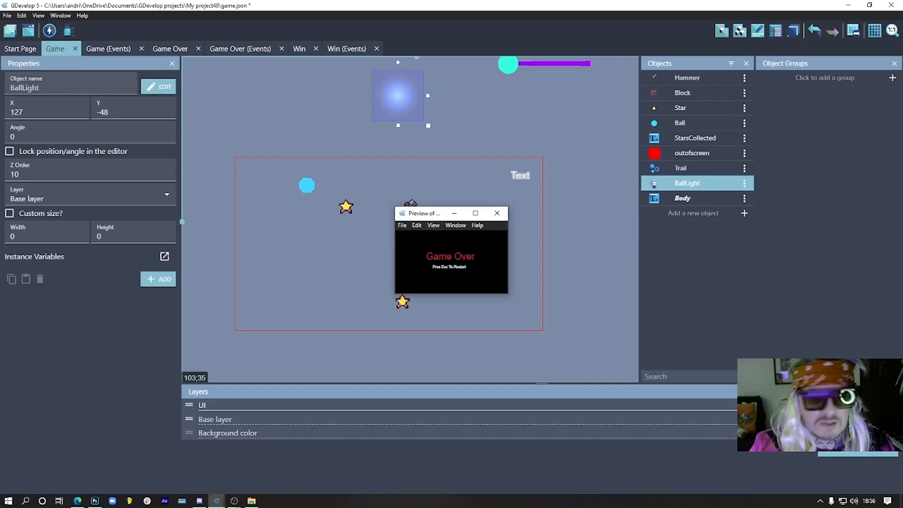
pyautogui.click(497, 214)
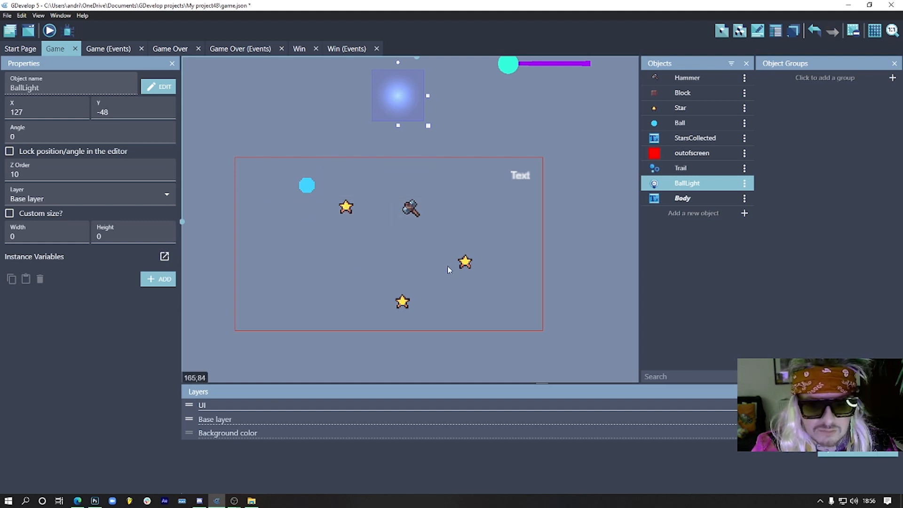
# Move a Star instance across the Game scene to about X 93, Y 81.
pyautogui.moveTo(459, 268); pyautogui.dragTo(356, 266)
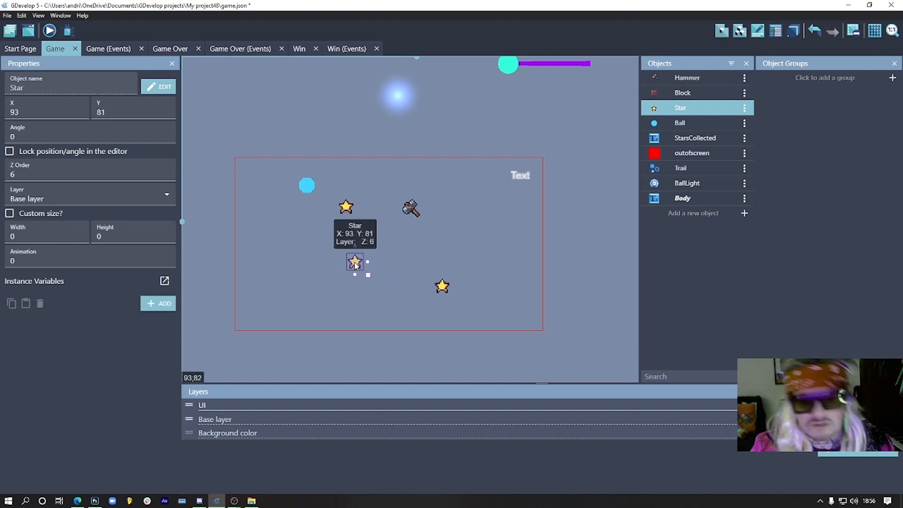
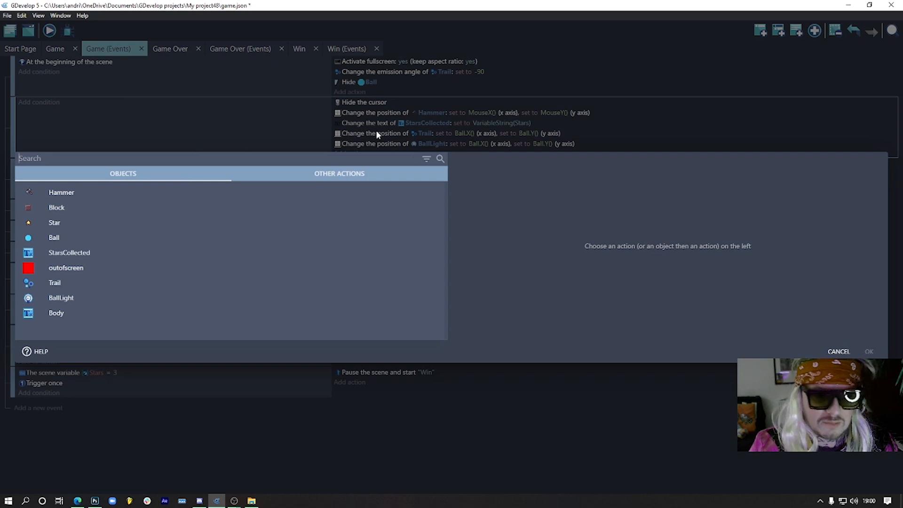
# Add an action to the condition-free event in the Game events that sets Block's Z order to 10.
pyautogui.click(56, 207)
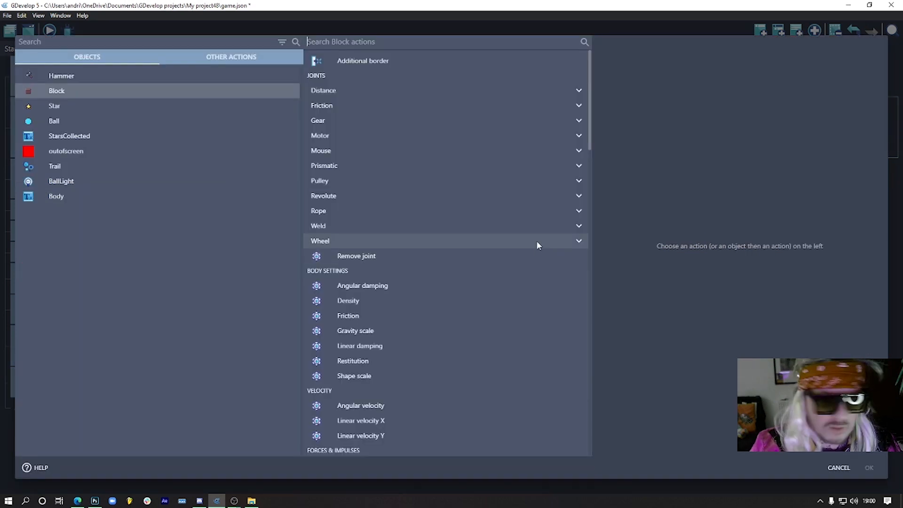
pyautogui.write('z')
pyautogui.click(372, 187)
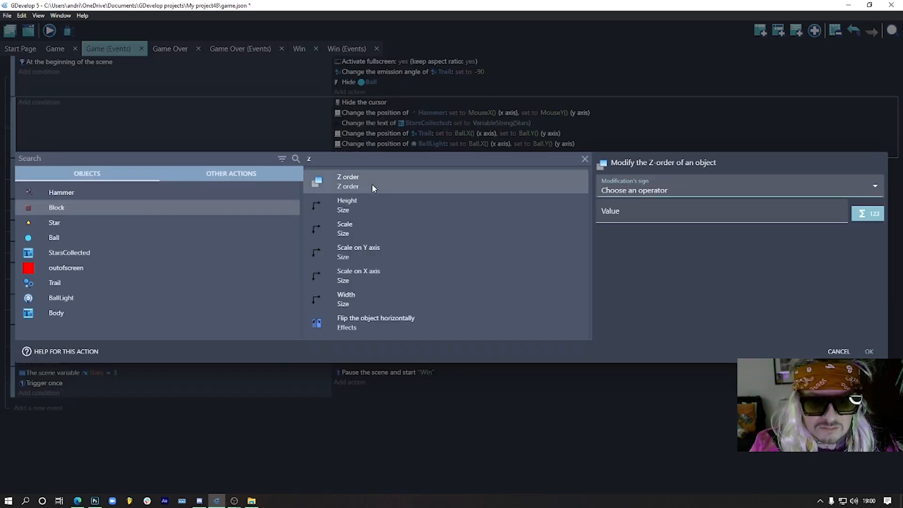
pyautogui.click(643, 189)
pyautogui.click(626, 213)
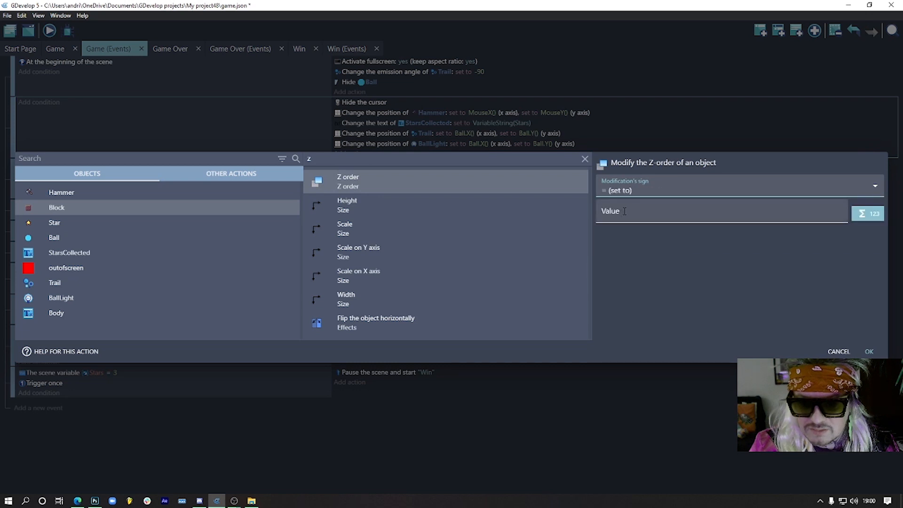
pyautogui.click(625, 213)
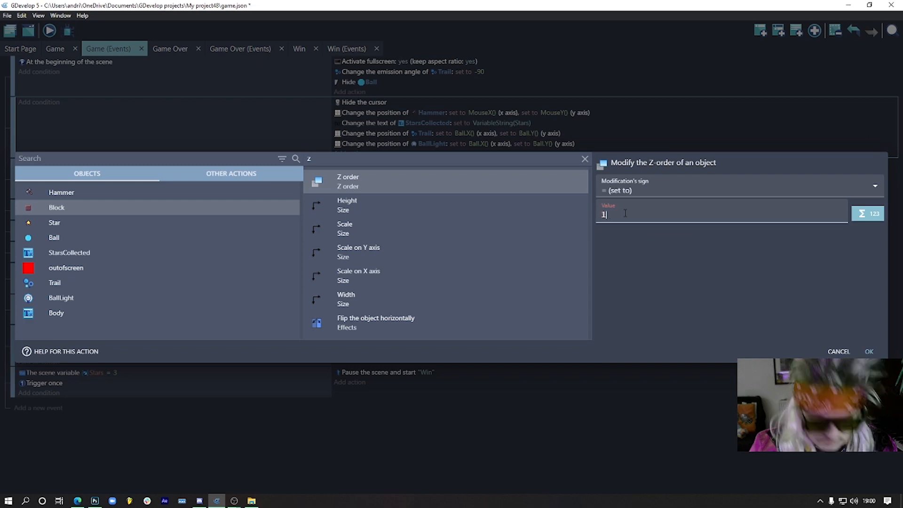
pyautogui.click(874, 354)
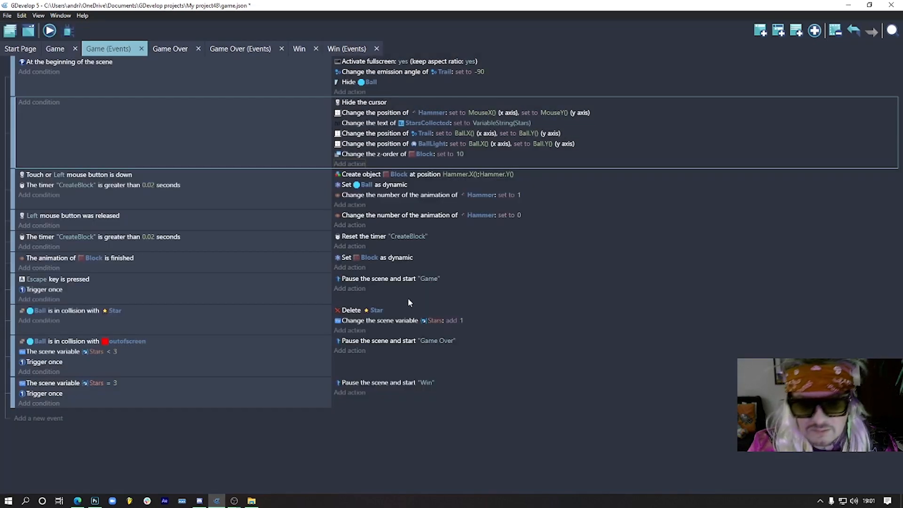
# Add another action to the same event that sets Star's Z order to 15.
pyautogui.click(349, 164)
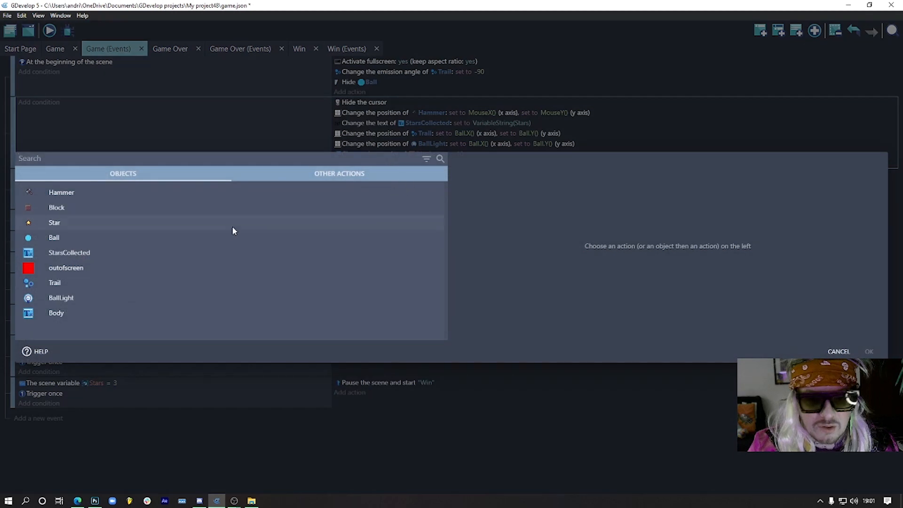
pyautogui.click(75, 222)
pyautogui.write('z')
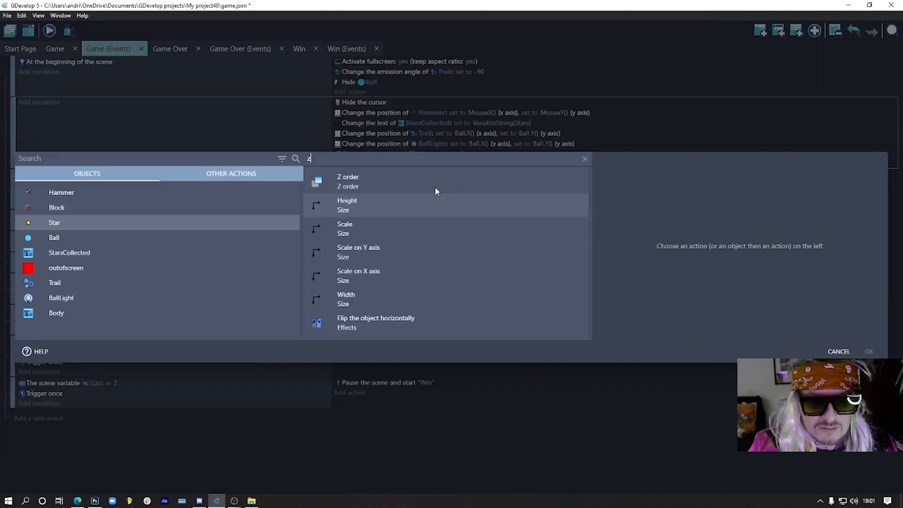
pyautogui.click(398, 184)
pyautogui.click(632, 190)
pyautogui.click(621, 213)
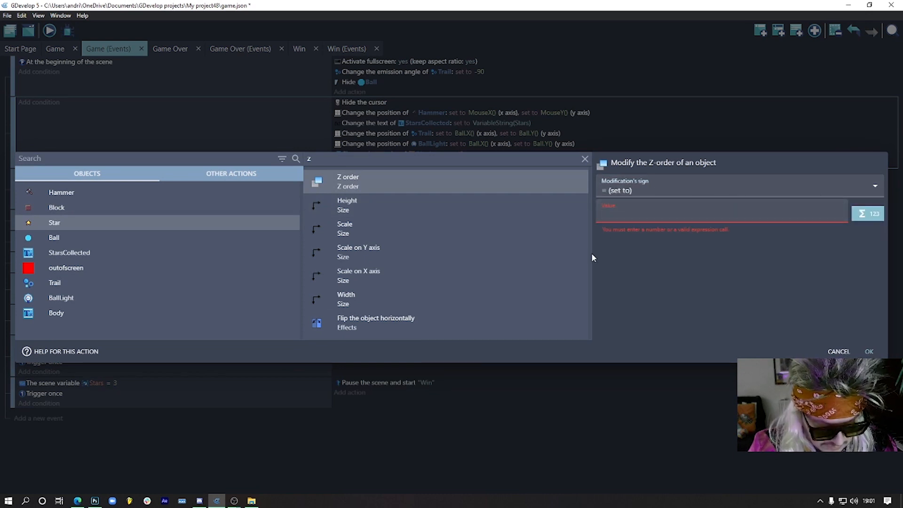
pyautogui.write('15')
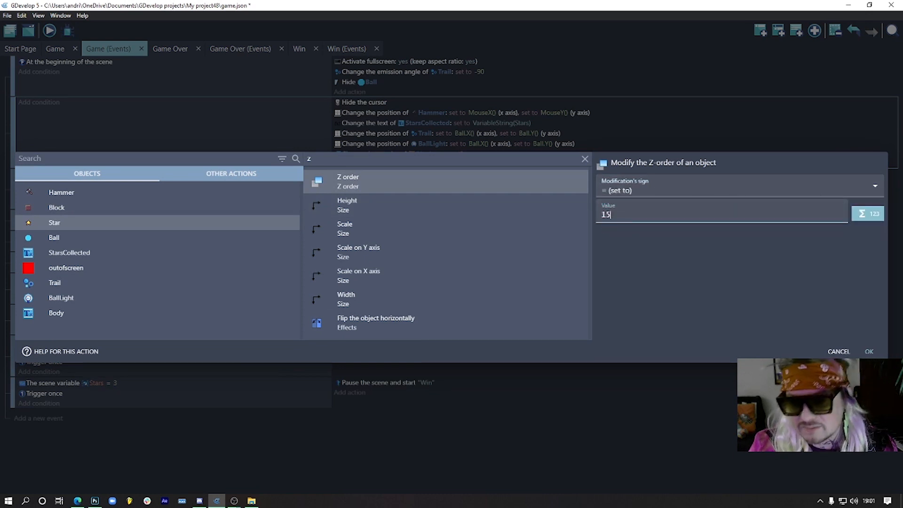
pyautogui.click(867, 352)
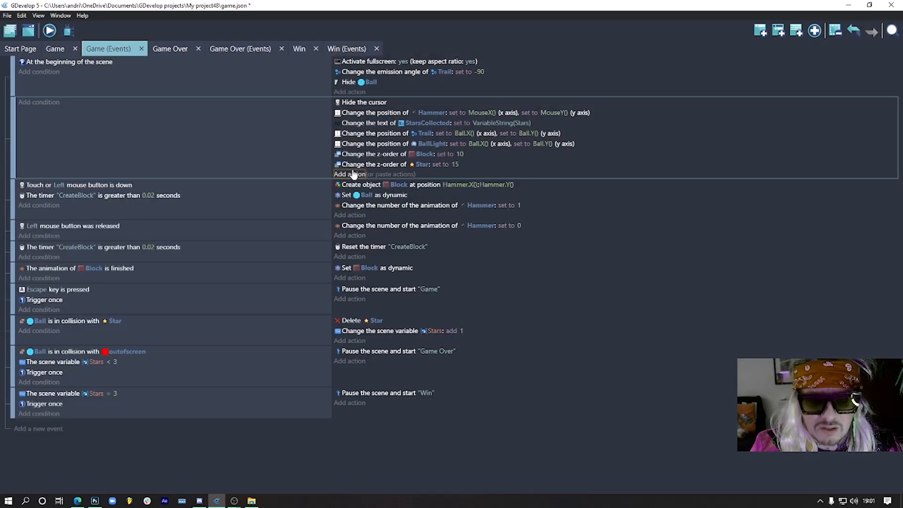
# Preview the game and draw block ramps to check the layering of blocks, stars and light.
pyautogui.click(50, 31)
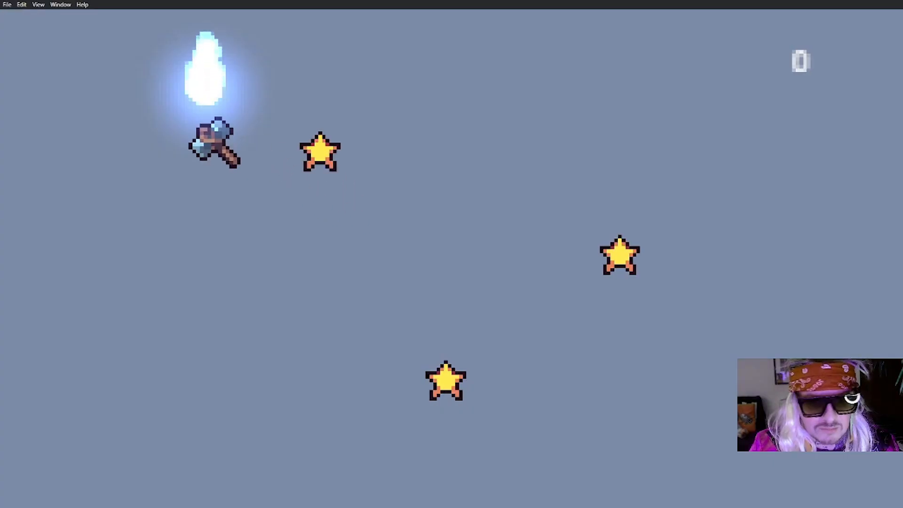
pyautogui.moveTo(183, 140); pyautogui.dragTo(423, 250)
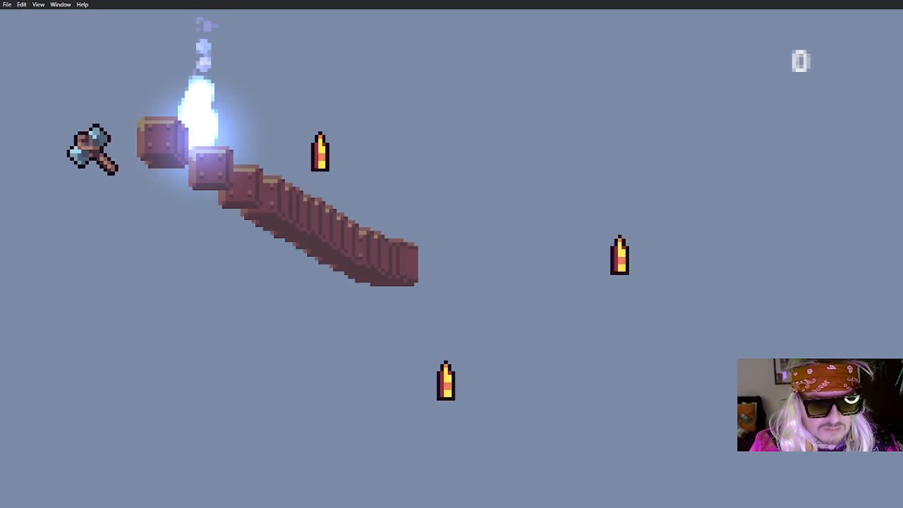
pyautogui.moveTo(93, 150)
pyautogui.mouseDown()
pyautogui.moveTo(365, 212)
pyautogui.moveTo(324, 203)
pyautogui.moveTo(387, 272)
pyautogui.moveTo(339, 141)
pyautogui.moveTo(376, 137)
pyautogui.moveTo(451, 233)
pyautogui.mouseUp()
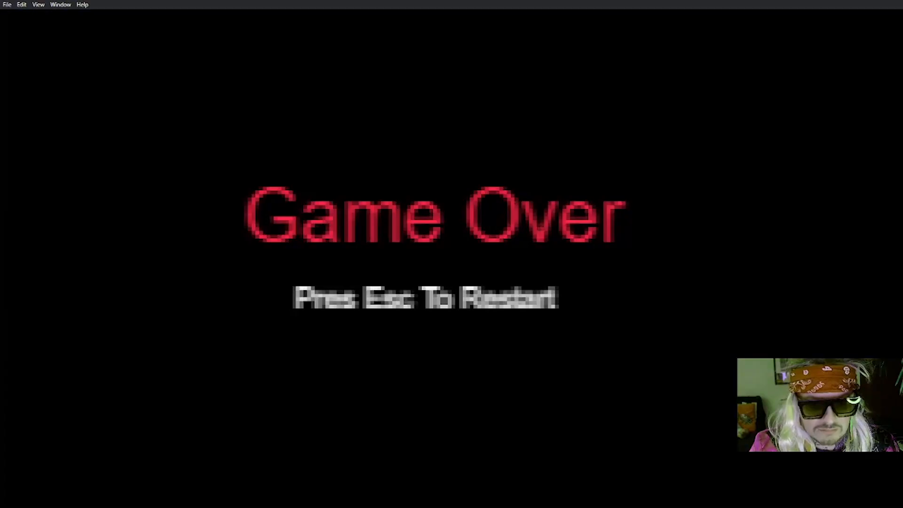
# Leave the full-screen game preview and return to the Game events.
pyautogui.click(38, 4)
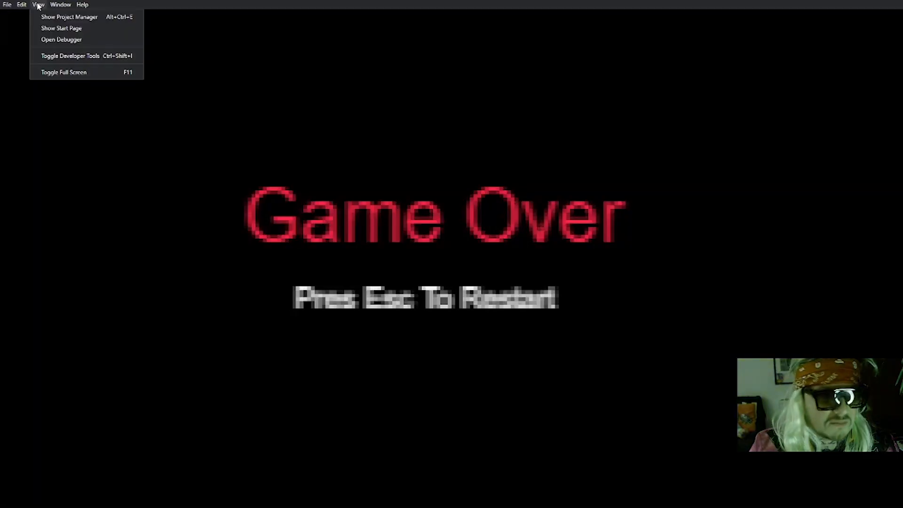
pyautogui.click(68, 72)
pyautogui.click(497, 213)
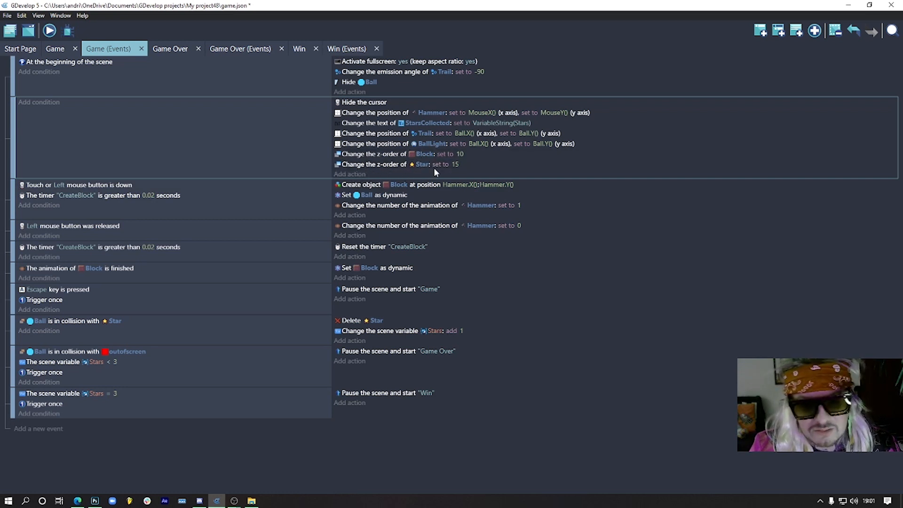
# Duplicate Star's Z-order action in the condition-free event and change the copy to set Ball's Z order to 11.
pyautogui.click(485, 167)
pyautogui.hotkey('ctrl', 'v')
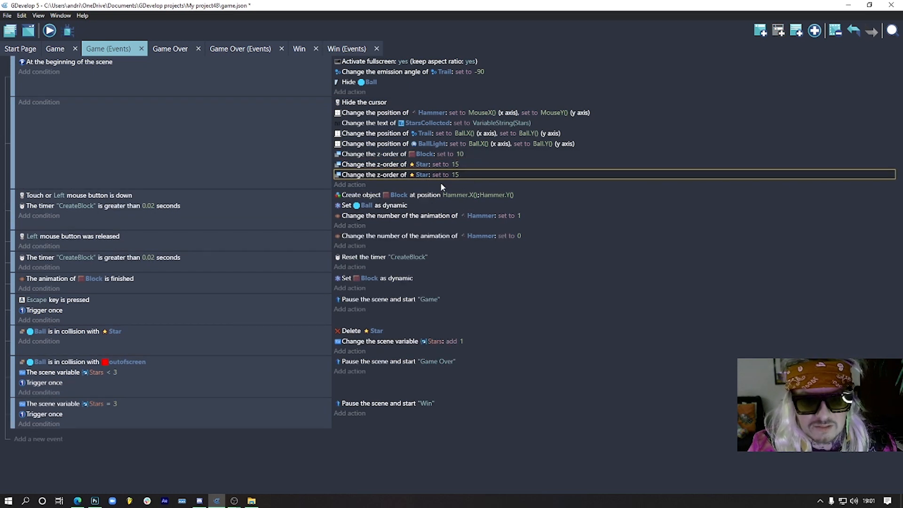
pyautogui.click(421, 174)
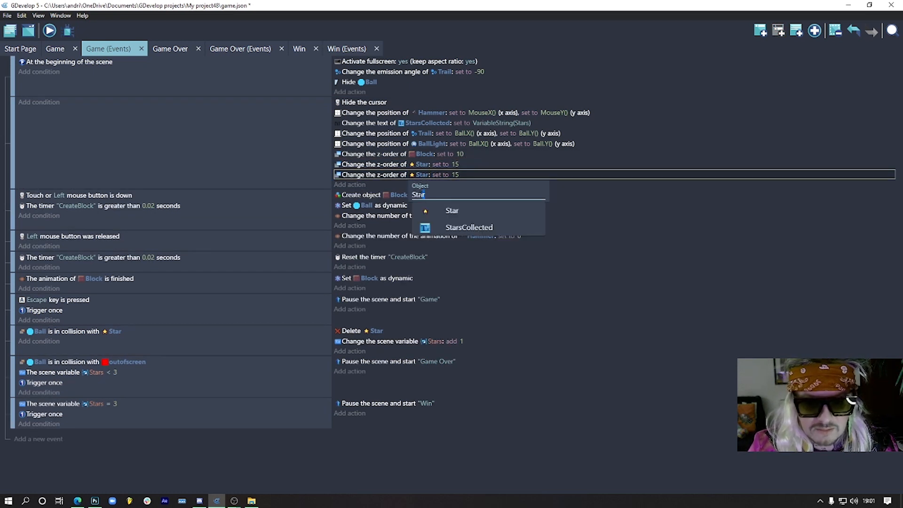
pyautogui.write('B')
pyautogui.press('Down')
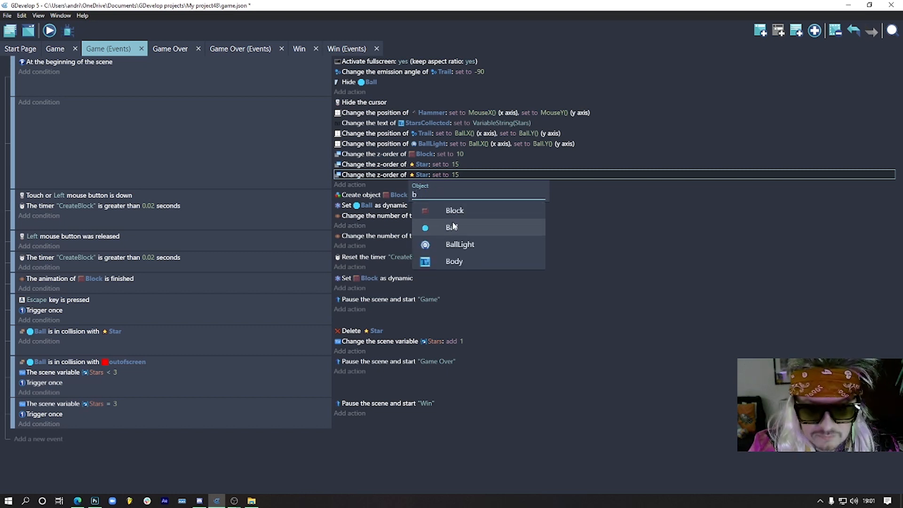
pyautogui.press('Return')
pyautogui.click(454, 174)
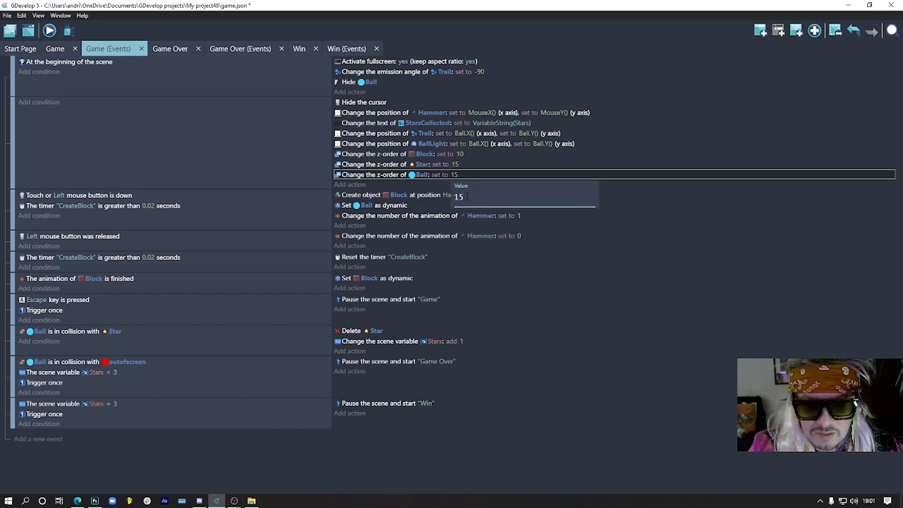
pyautogui.write('11')
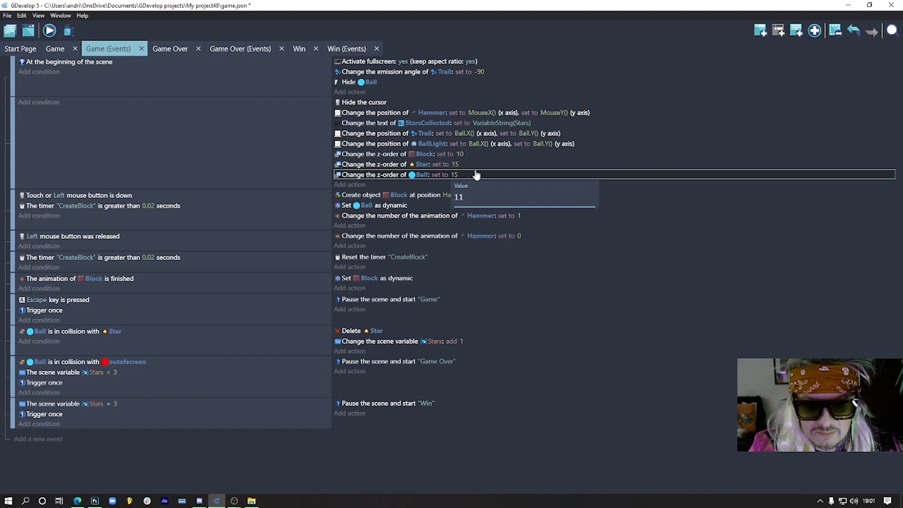
pyautogui.press('Return')
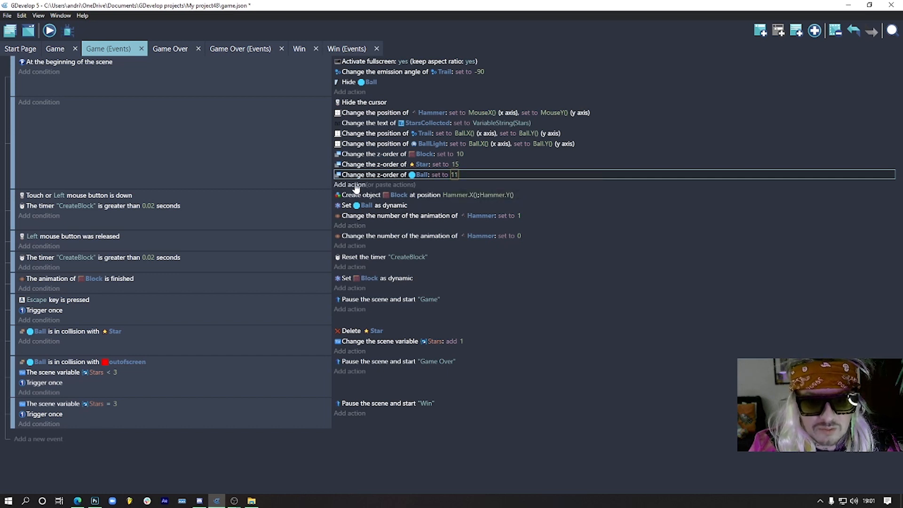
# Duplicate Ball's Z-order action in the same event and change the copy to set Trail's Z order to 12.
pyautogui.hotkey('ctrl', 'c')
pyautogui.hotkey('ctrl', 'v')
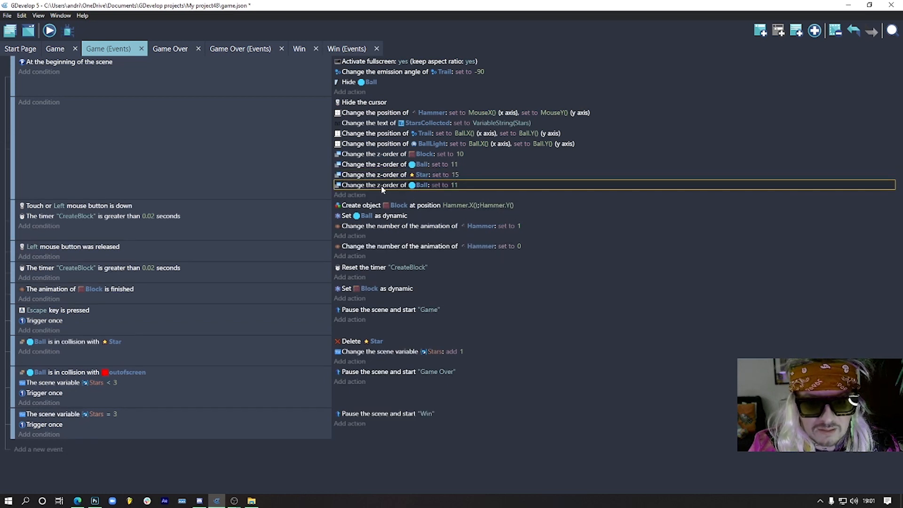
pyautogui.click(421, 185)
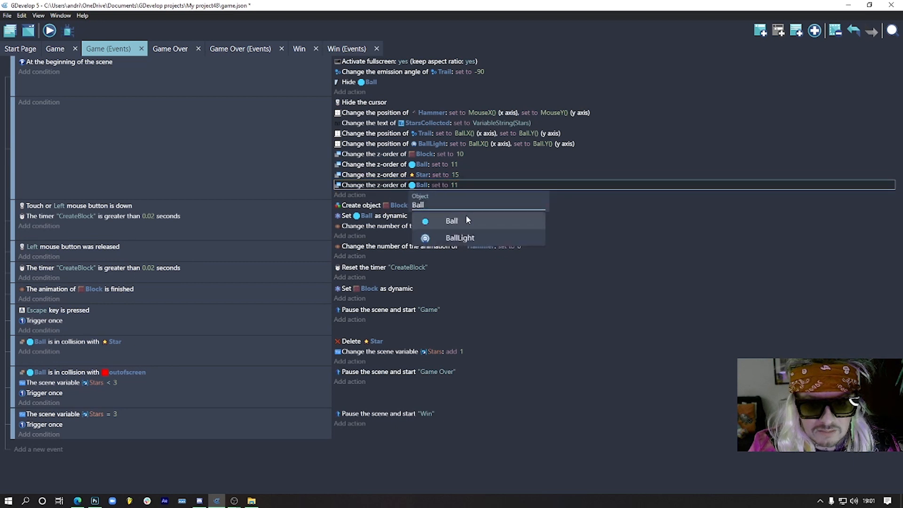
pyautogui.press('BackSpace')
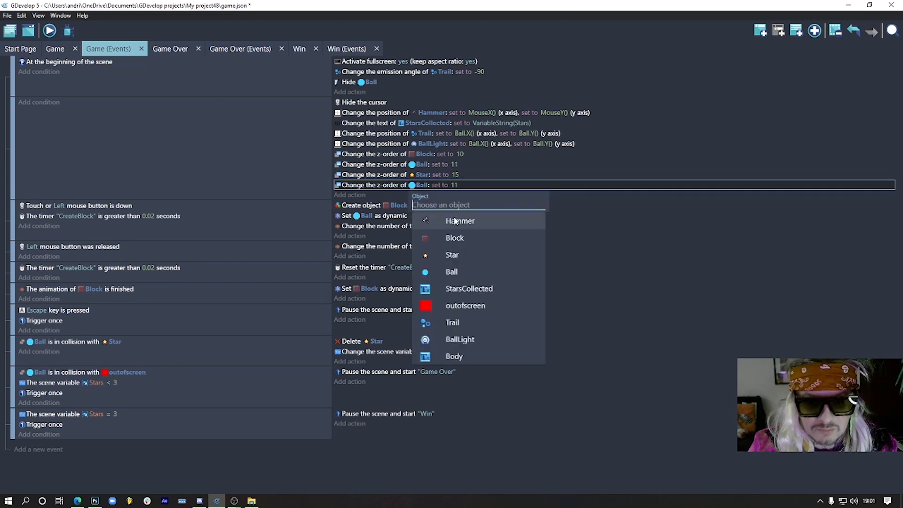
pyautogui.click(460, 323)
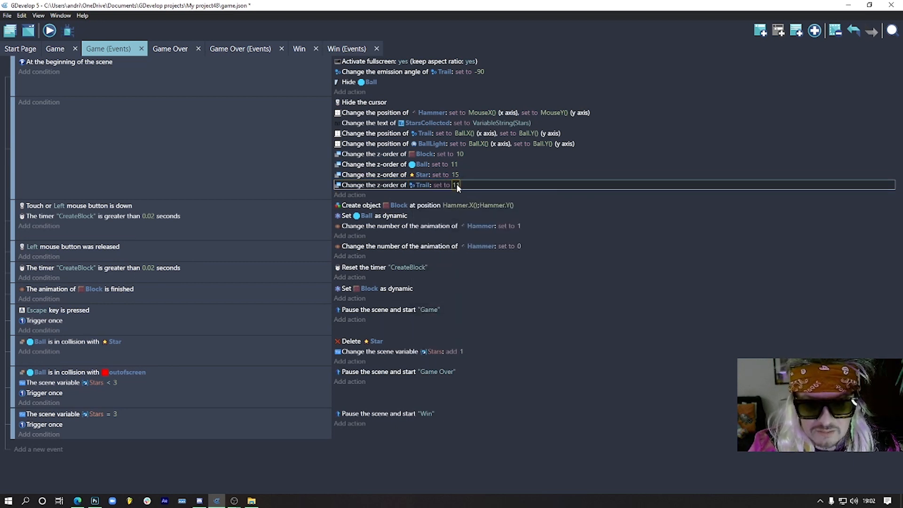
pyautogui.click(456, 184)
pyautogui.moveTo(465, 207); pyautogui.dragTo(450, 205)
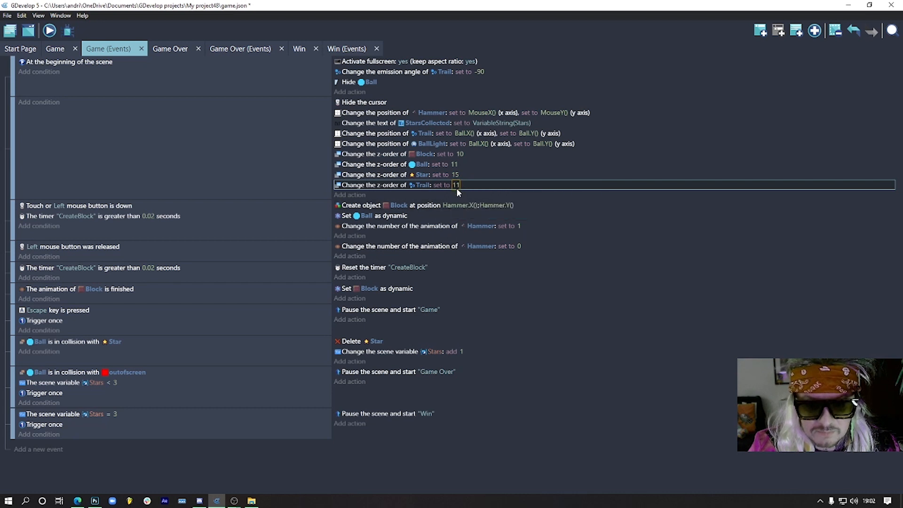
pyautogui.click(456, 186)
pyautogui.press('Return')
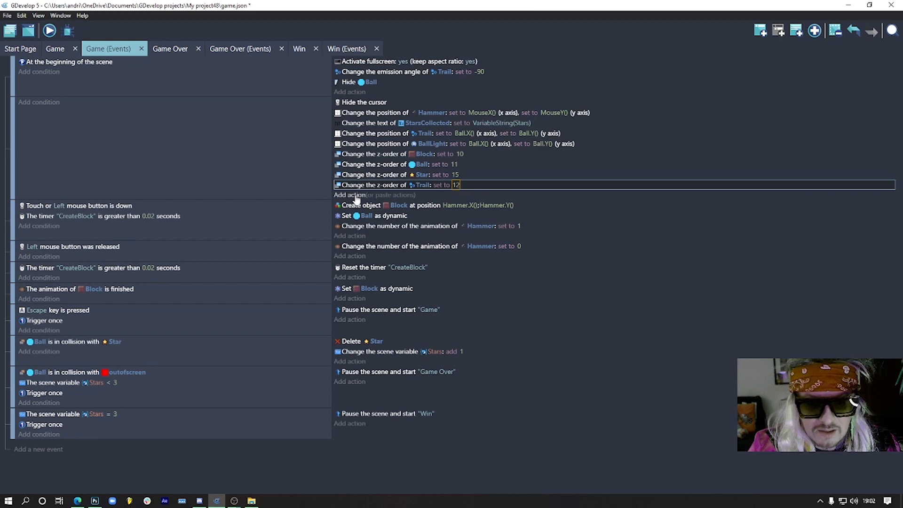
# Add an action to the condition-free event that sets BallLight's Z order to 13.
pyautogui.click(356, 199)
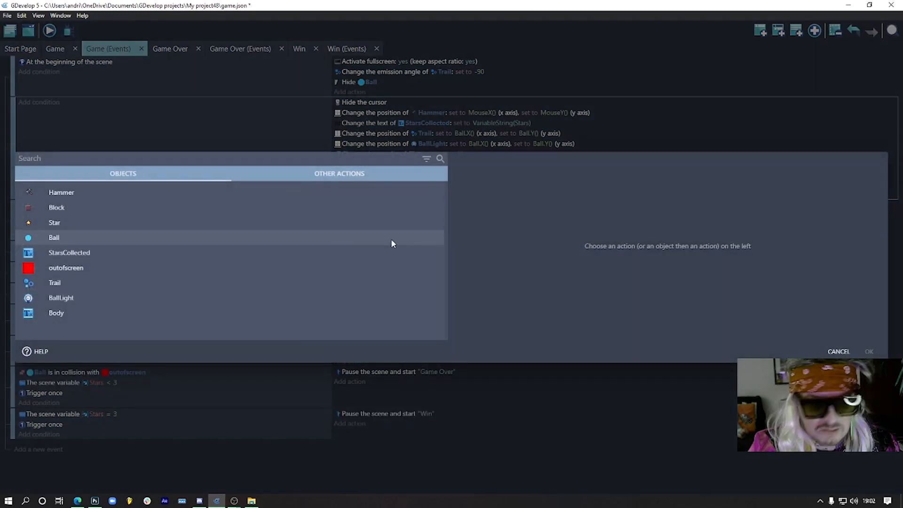
pyautogui.click(147, 297)
pyautogui.write('z')
pyautogui.click(367, 179)
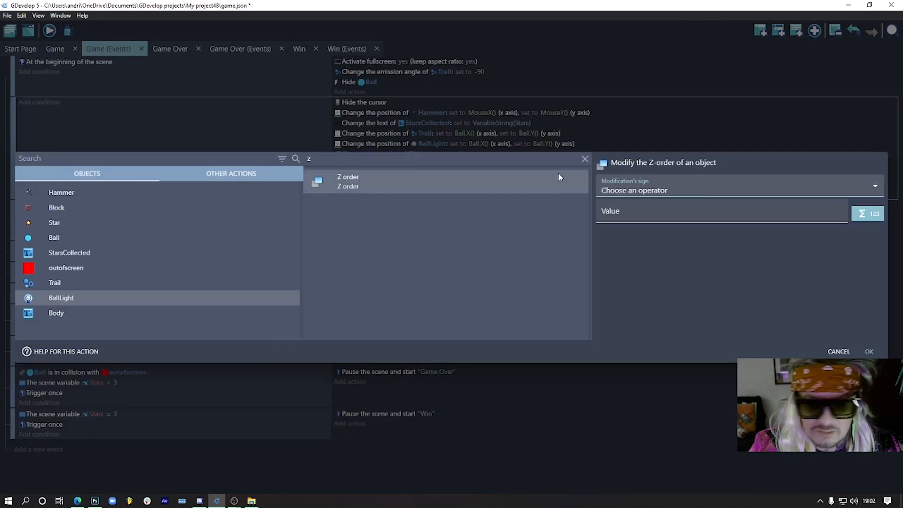
pyautogui.click(632, 191)
pyautogui.click(621, 214)
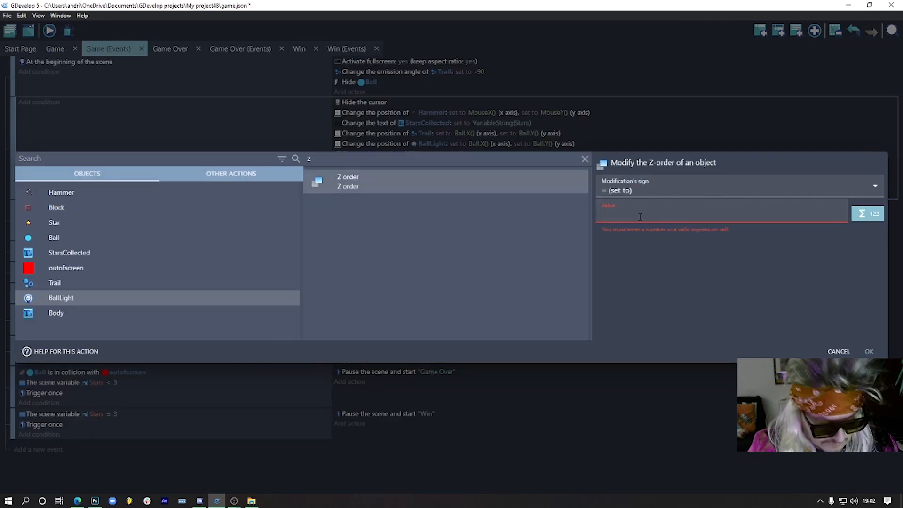
pyautogui.write('13')
pyautogui.press('Return')
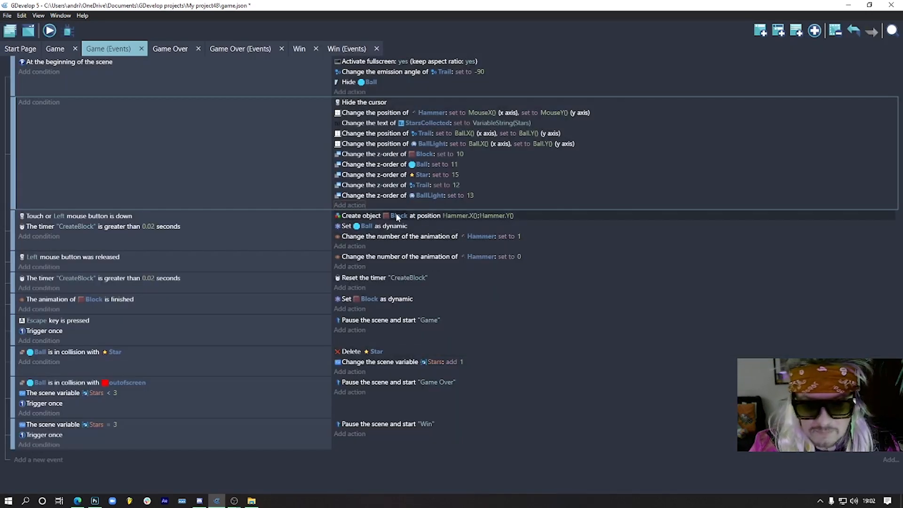
# Add an action to the condition-free event that sets Hammer's Z order to 20.
pyautogui.click(362, 206)
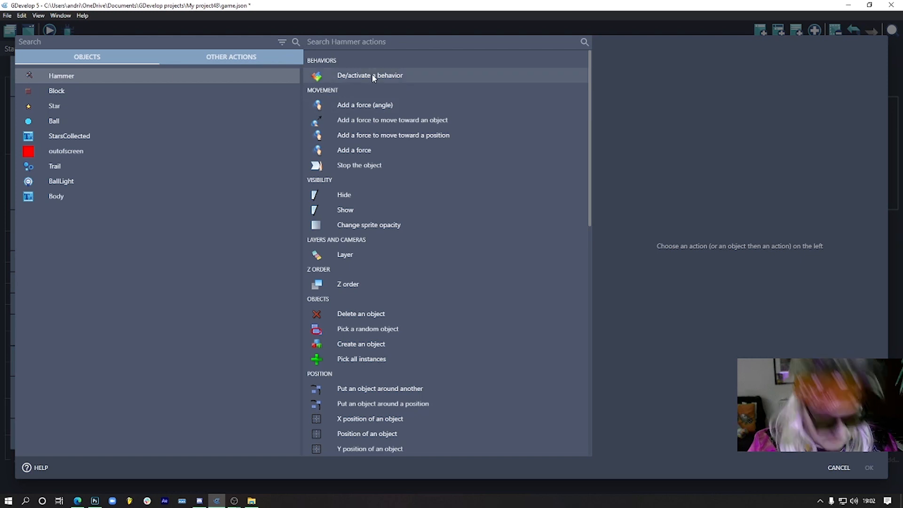
pyautogui.write('z')
pyautogui.click(384, 178)
pyautogui.click(645, 190)
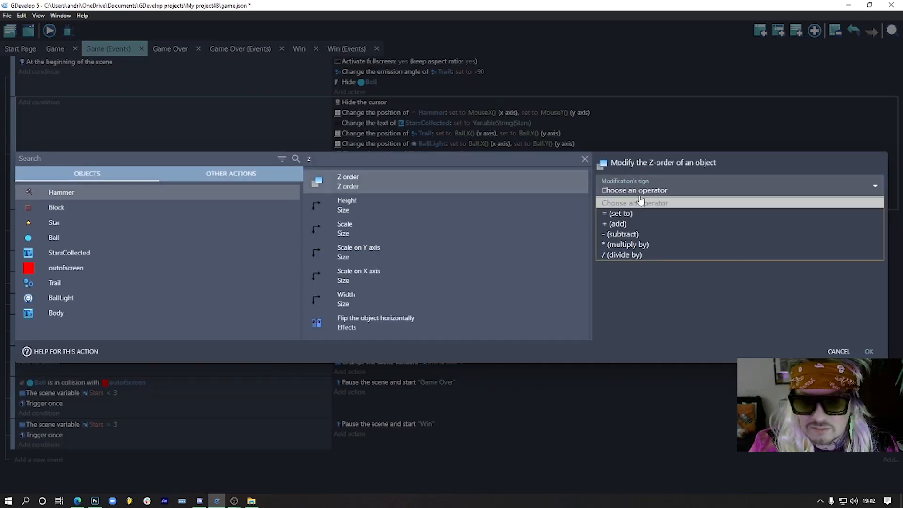
pyautogui.click(644, 213)
pyautogui.write('20')
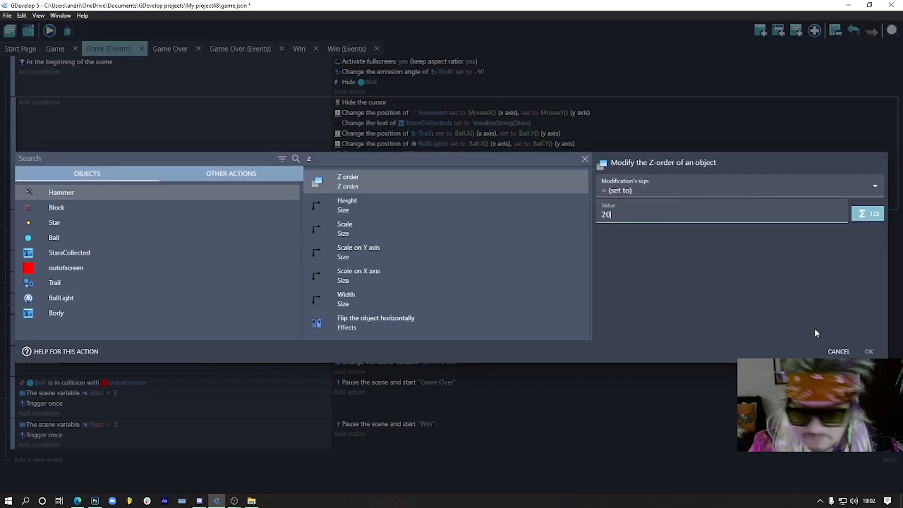
pyautogui.click(872, 352)
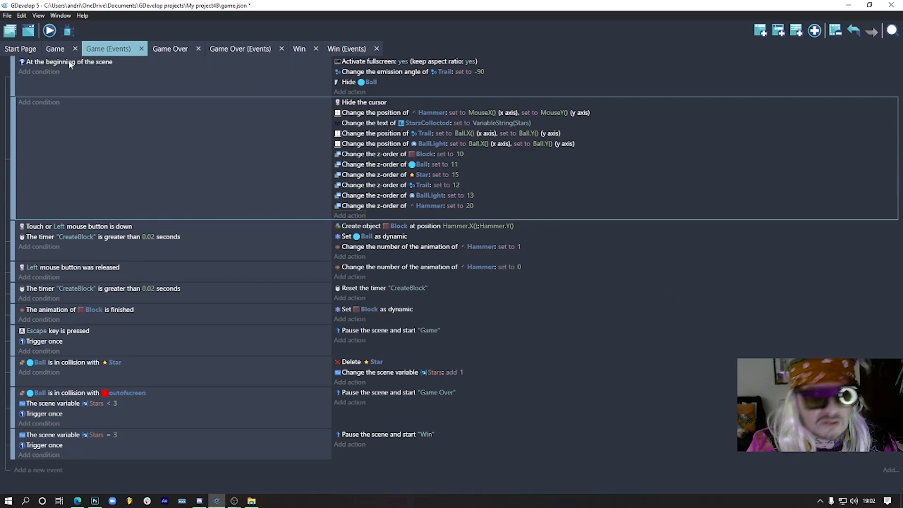
# Preview the game, draw block ramps to guide the light into the stars while checking the layering, and restart the scene.
pyautogui.click(50, 31)
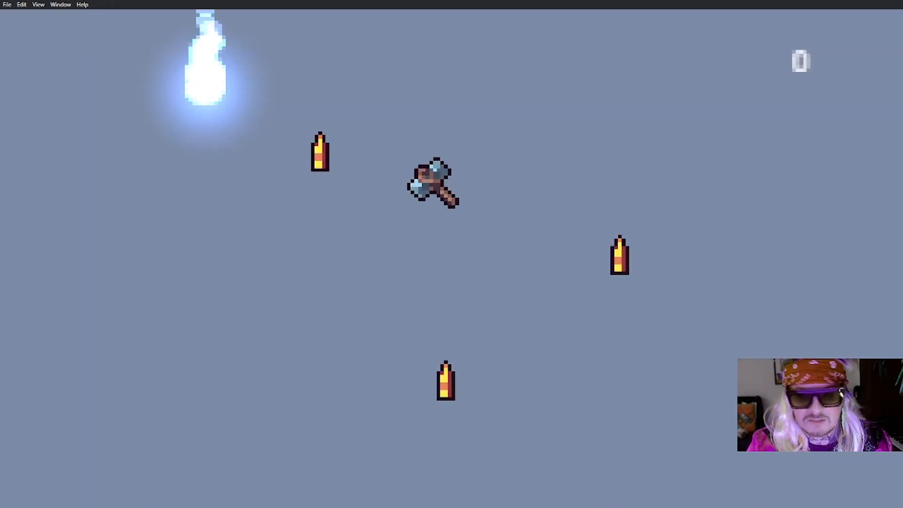
pyautogui.moveTo(101, 132)
pyautogui.mouseDown()
pyautogui.moveTo(447, 250)
pyautogui.moveTo(383, 105)
pyautogui.moveTo(312, 273)
pyautogui.moveTo(221, 362)
pyautogui.moveTo(478, 263)
pyautogui.moveTo(148, 158)
pyautogui.moveTo(250, 137)
pyautogui.moveTo(691, 211)
pyautogui.moveTo(696, 183)
pyautogui.moveTo(218, 301)
pyautogui.mouseUp()
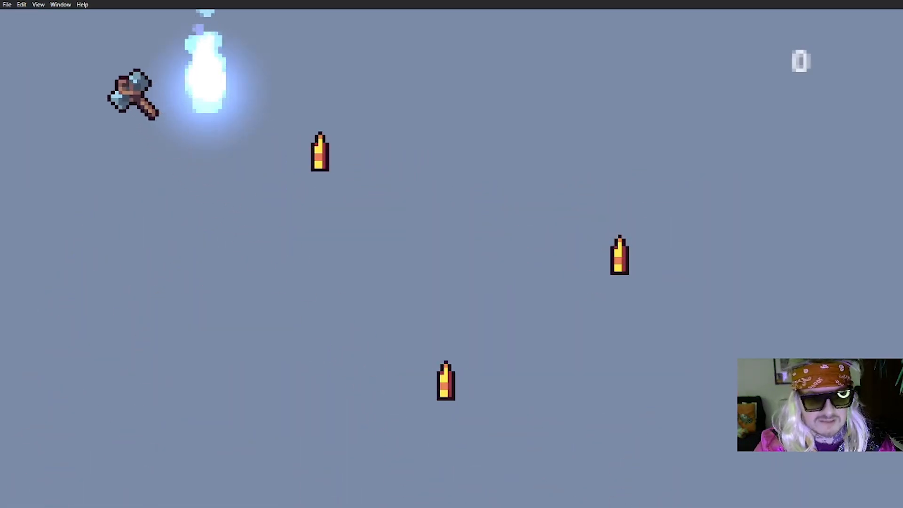
pyautogui.moveTo(133, 92)
pyautogui.mouseDown()
pyautogui.moveTo(322, 205)
pyautogui.moveTo(665, 268)
pyautogui.moveTo(713, 214)
pyautogui.mouseUp()
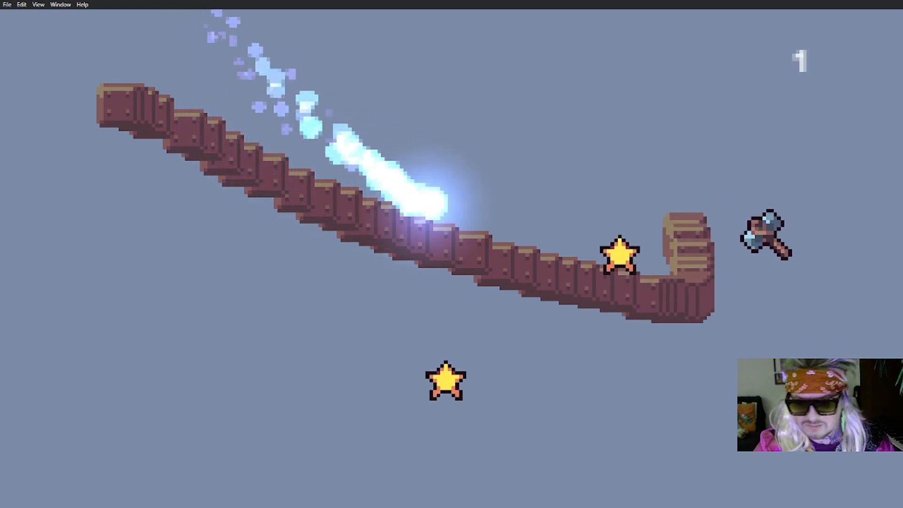
pyautogui.moveTo(763, 260)
pyautogui.mouseDown()
pyautogui.moveTo(523, 407)
pyautogui.moveTo(334, 469)
pyautogui.mouseUp()
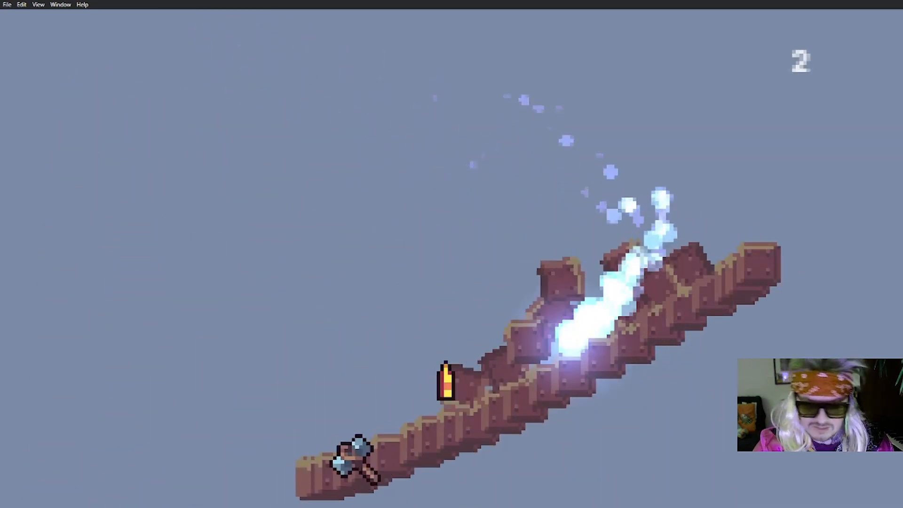
pyautogui.press('Escape')
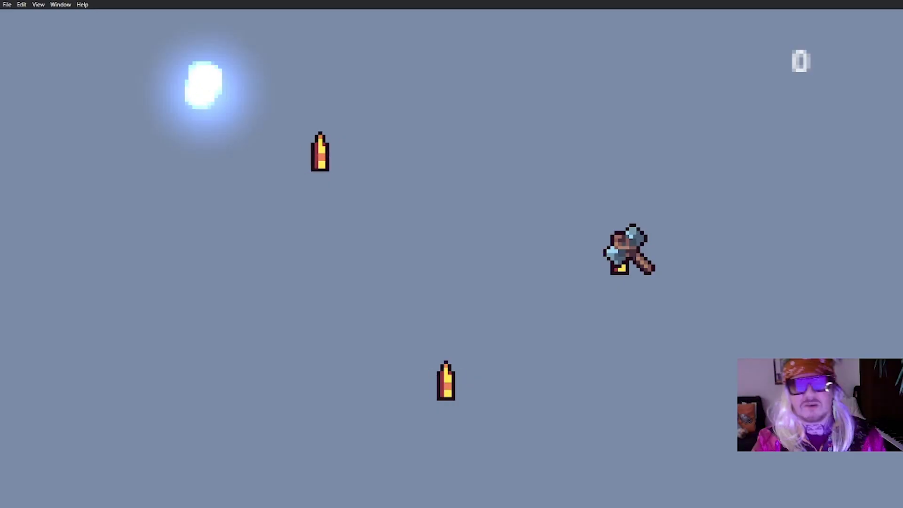